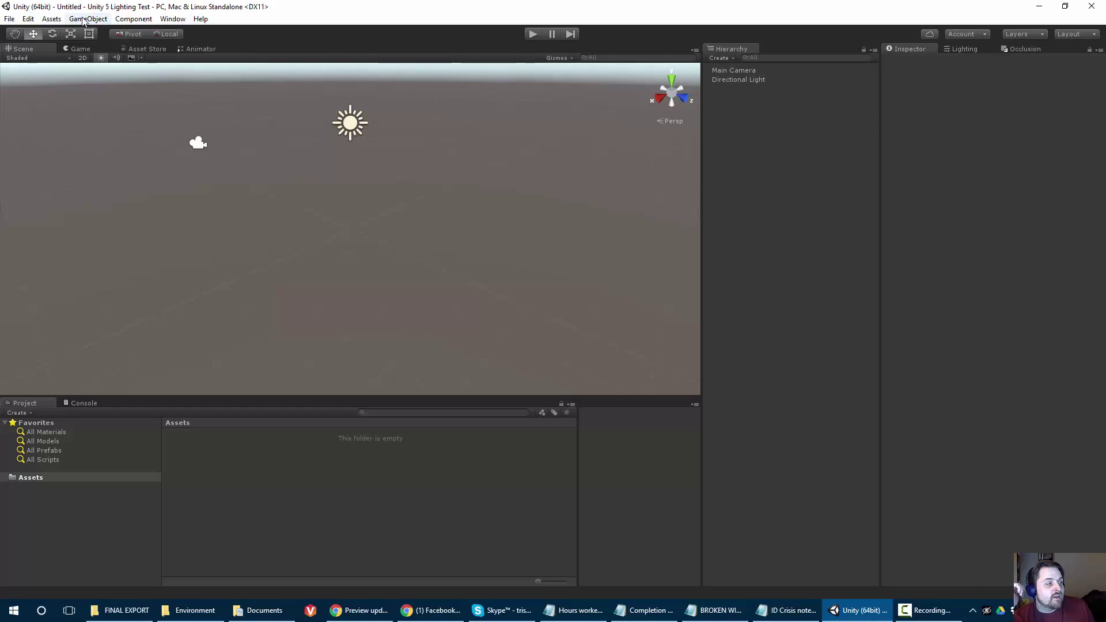
left_click(84, 20)
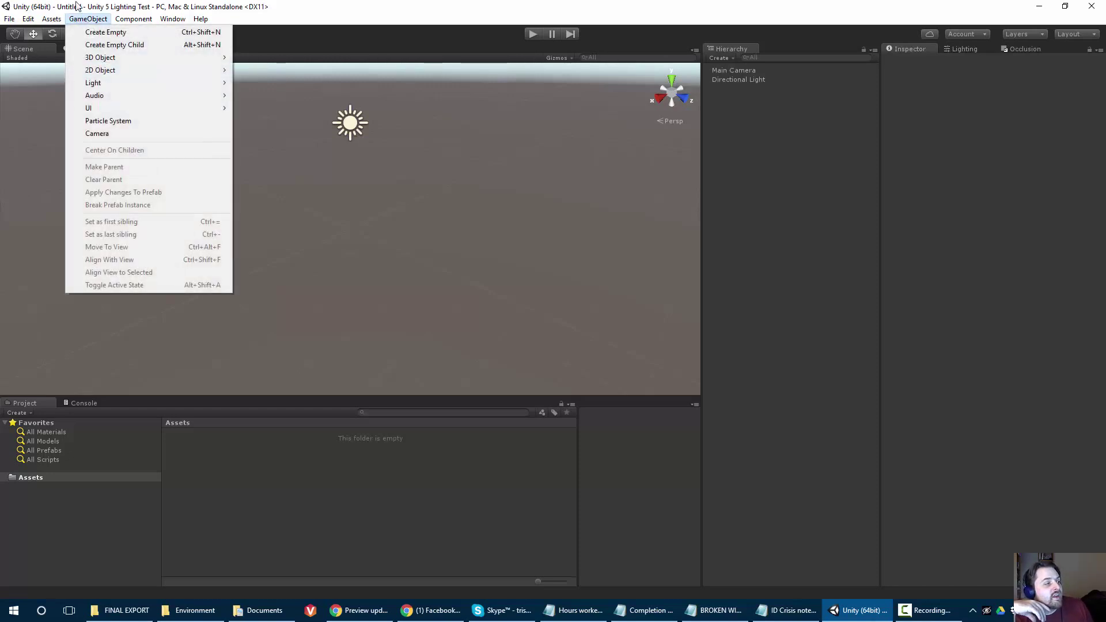
left_click(78, 5)
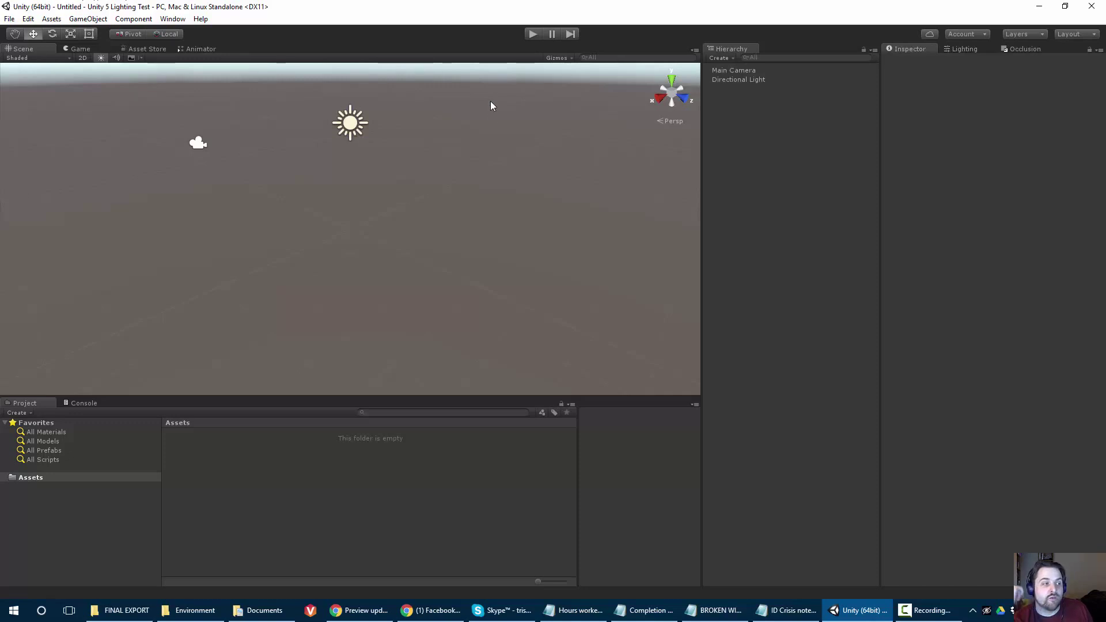
Select the directional light in the scene and view it together with its light settings
left_click(350, 123)
scroll(329, 172, "up", 4)
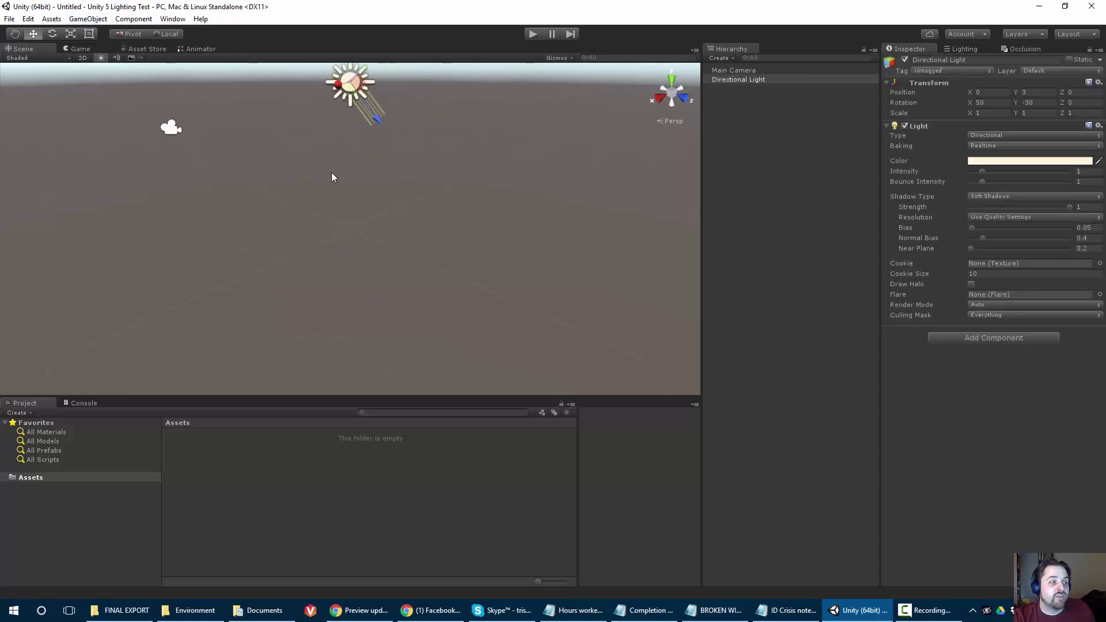
middle_click_drag(328, 172, 319, 214)
left_click_drag(318, 215, 353, 267, "alt")
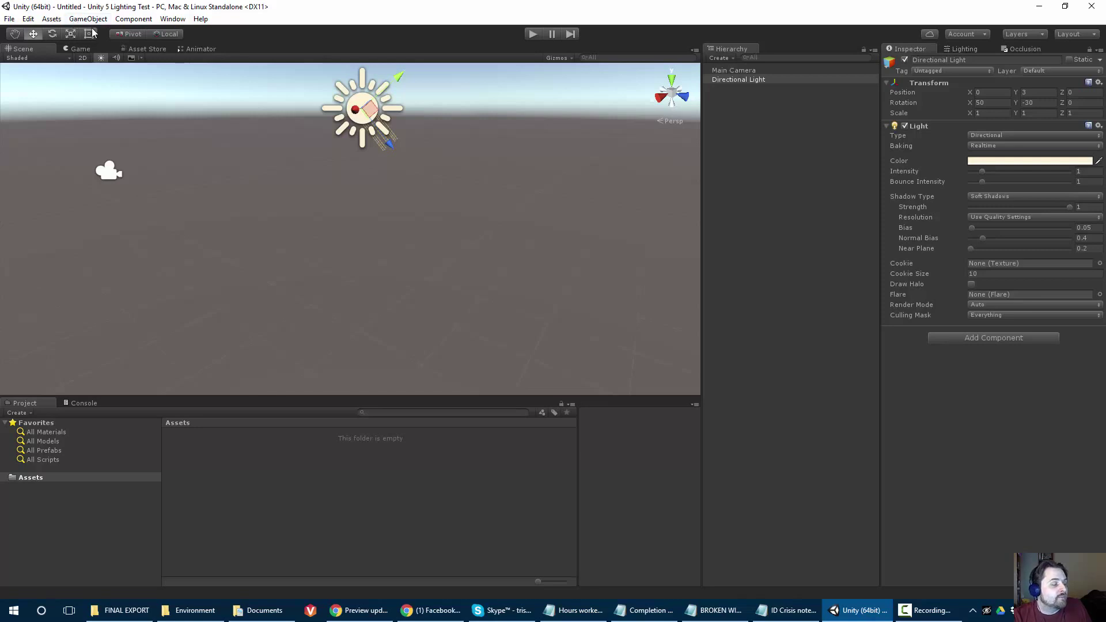
Add a 3D plane to the scene as the ground surface
left_click(73, 20)
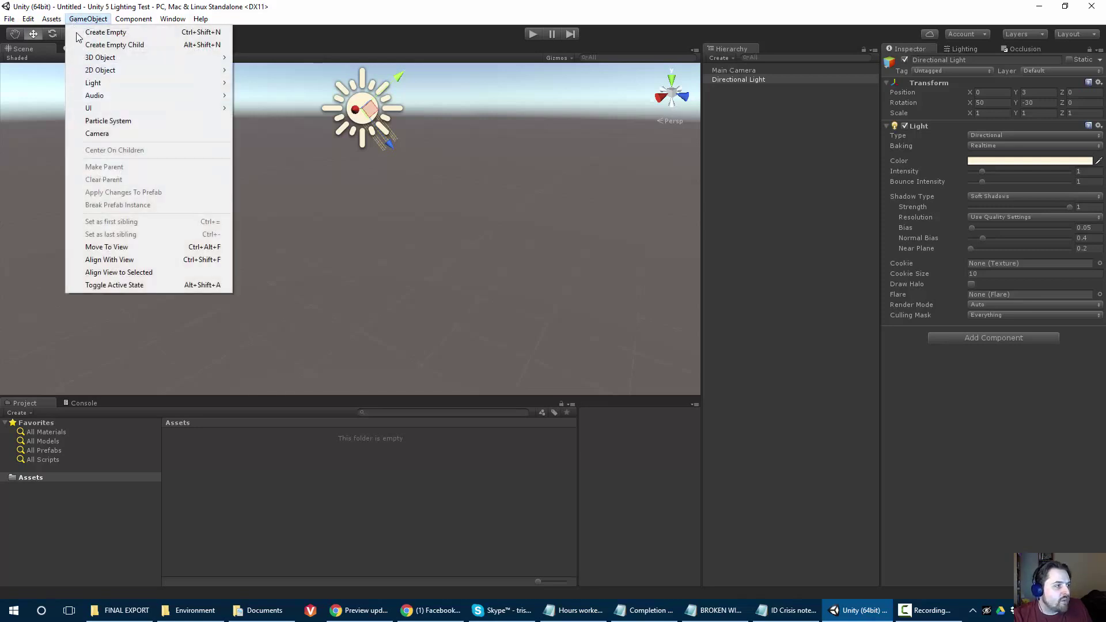
left_click(87, 21)
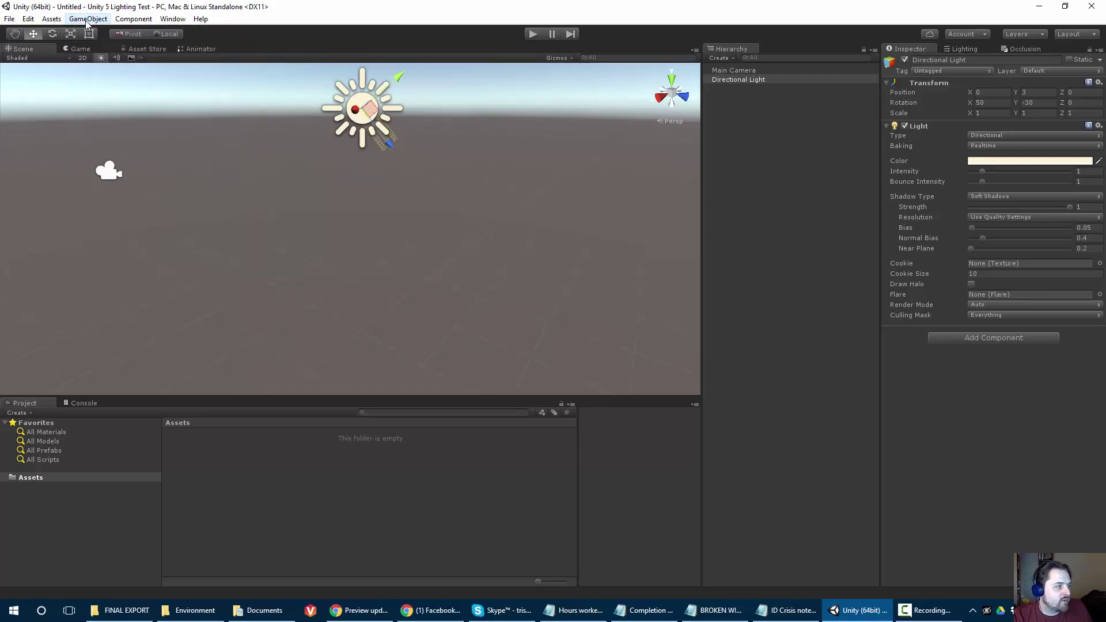
left_click(86, 21)
mouse_move(91, 60)
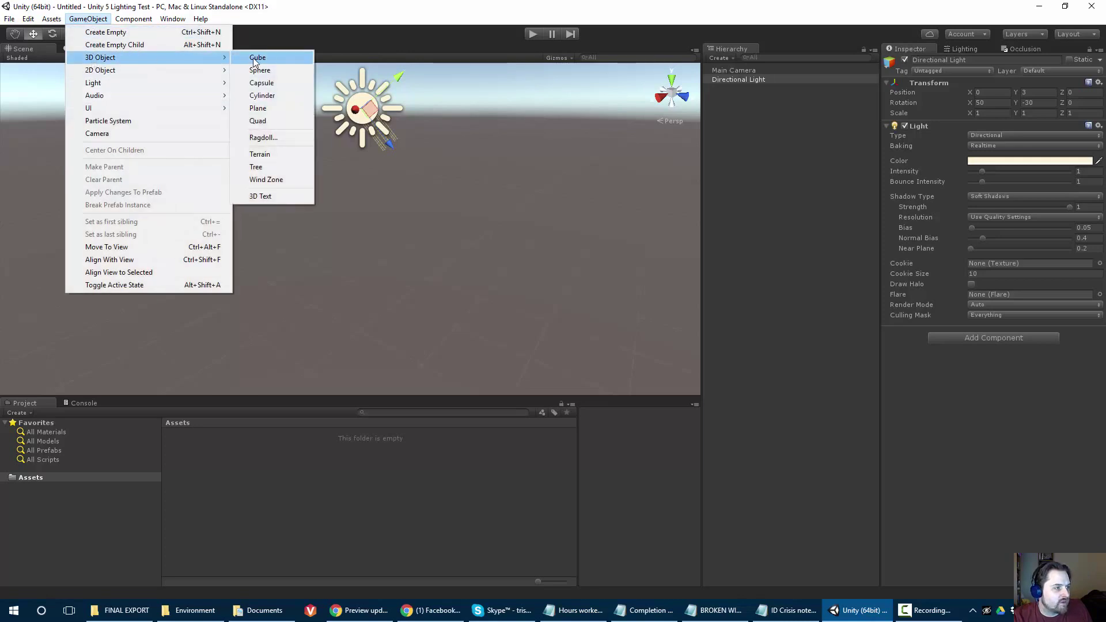
left_click(257, 109)
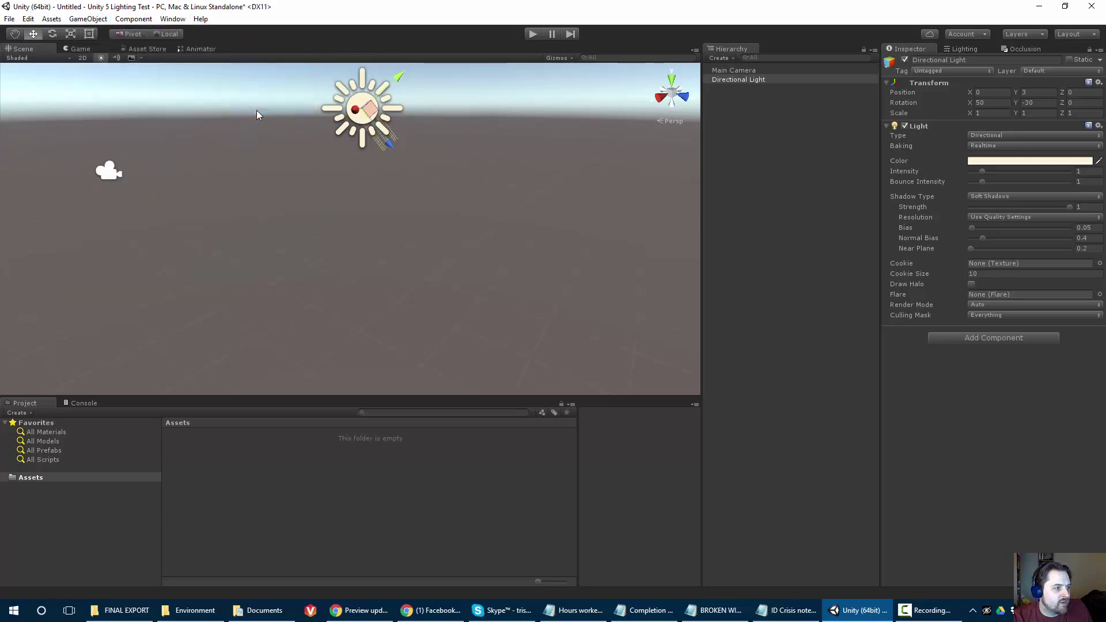
key("q")
mouse_move(276, 192)
left_mouse_down()
mouse_move(269, 148)
mouse_move(266, 182)
left_mouse_up()
scroll(267, 183, "up", 5)
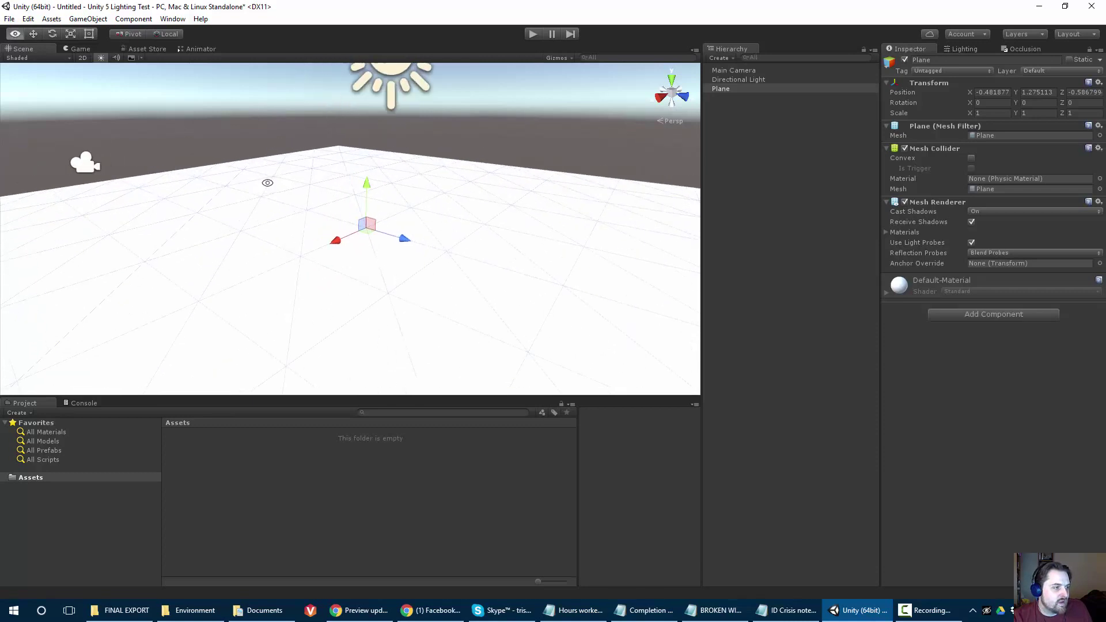
middle_click_drag(341, 201, 192, 180)
Add a 3D cube on the plane and move it horizontally to about X -0.1 and Z -0.38
left_click(86, 19)
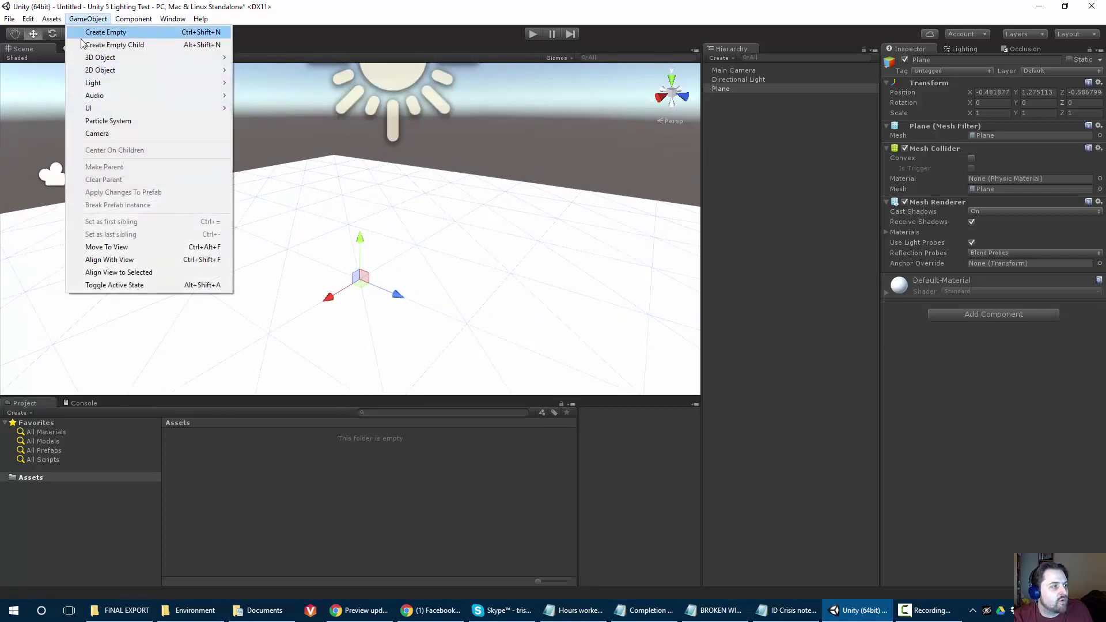
mouse_move(96, 61)
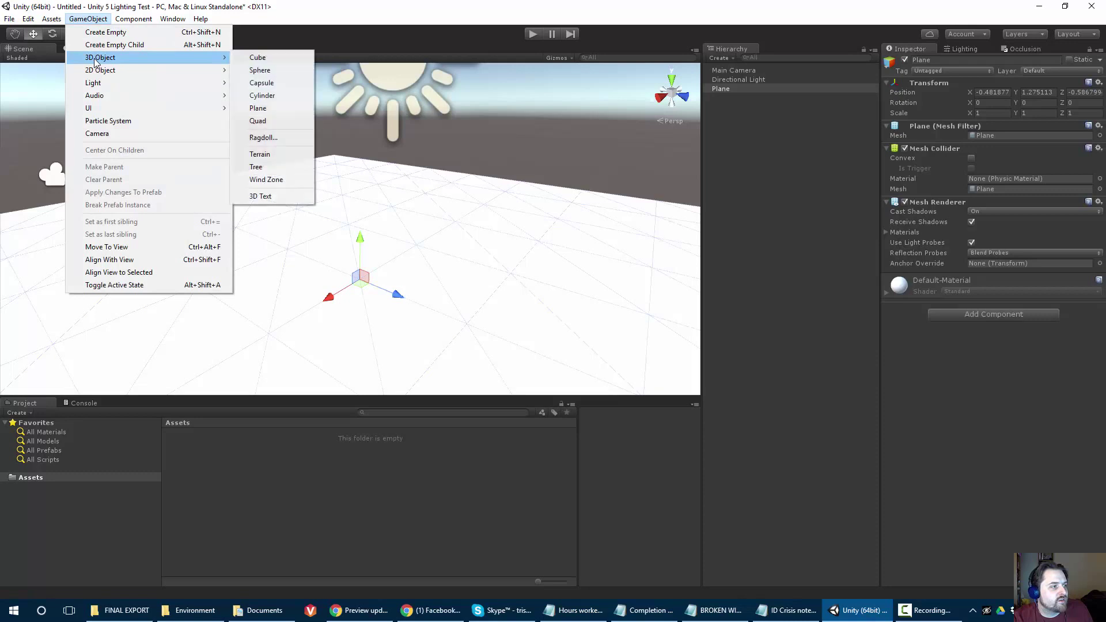
left_click(258, 59)
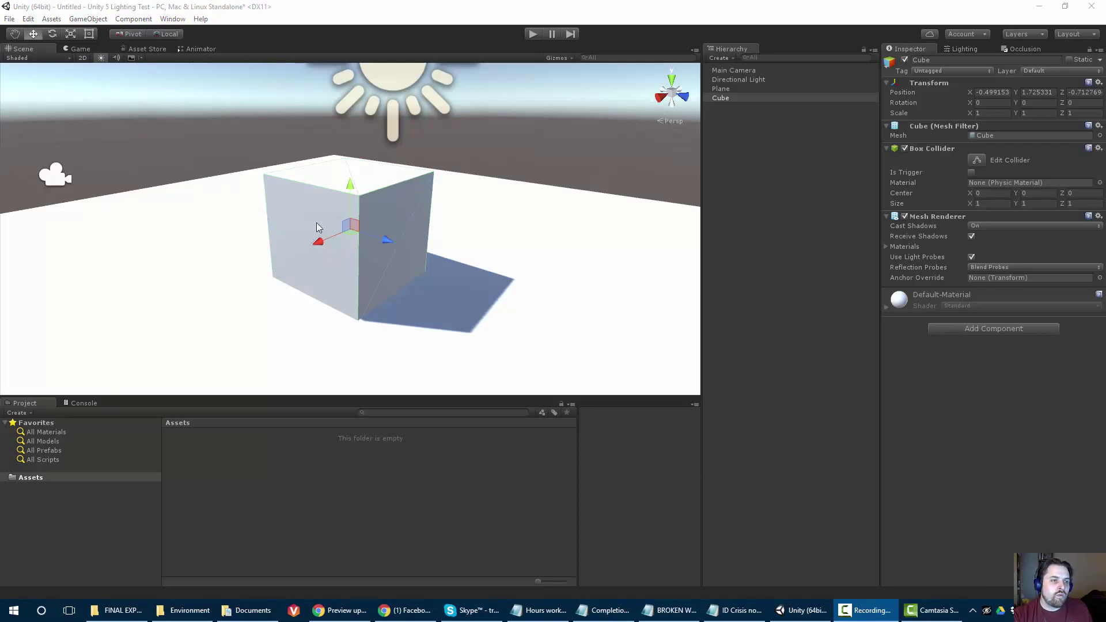
left_click_drag(352, 232, 352, 261)
scroll(252, 229, "down", 10)
key("w")
right_click_drag(316, 278, 236, 300)
Select the directional light and review the modes available for its Baking setting
left_click(343, 196)
middle_click_drag(342, 196, 291, 151)
left_click_drag(291, 152, 227, 108, "alt")
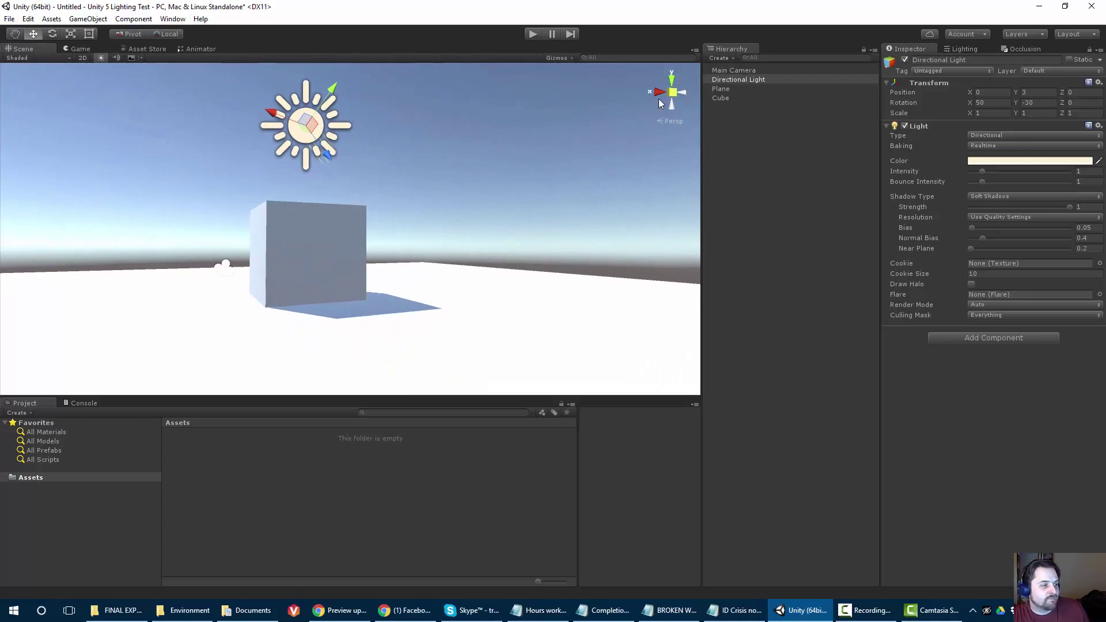
left_click(988, 147)
left_click(987, 146)
left_click(988, 146)
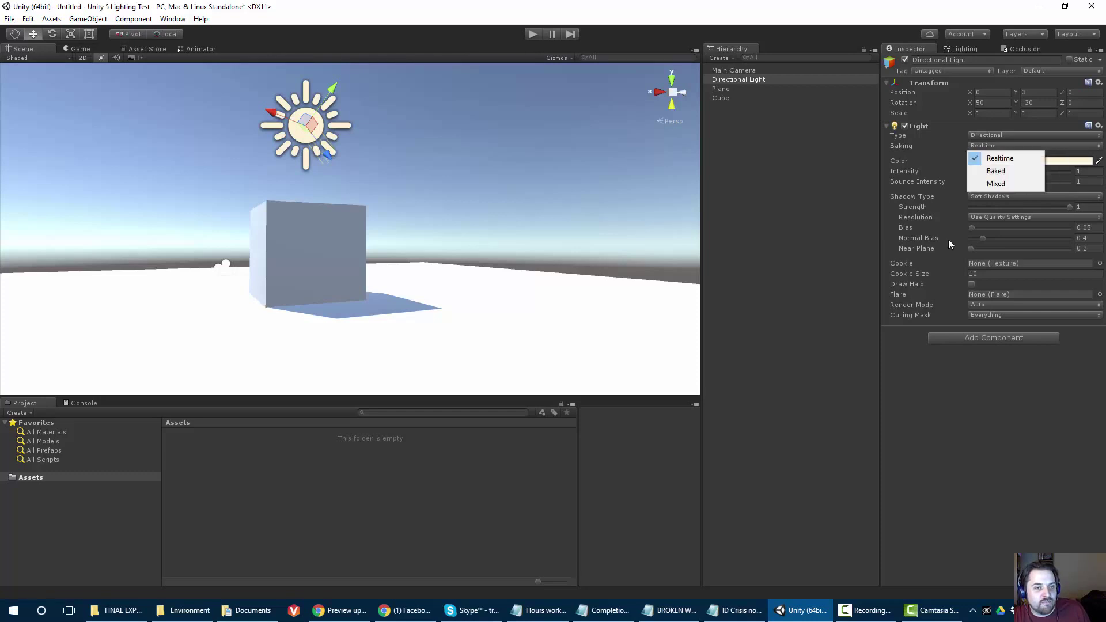
left_click(971, 472)
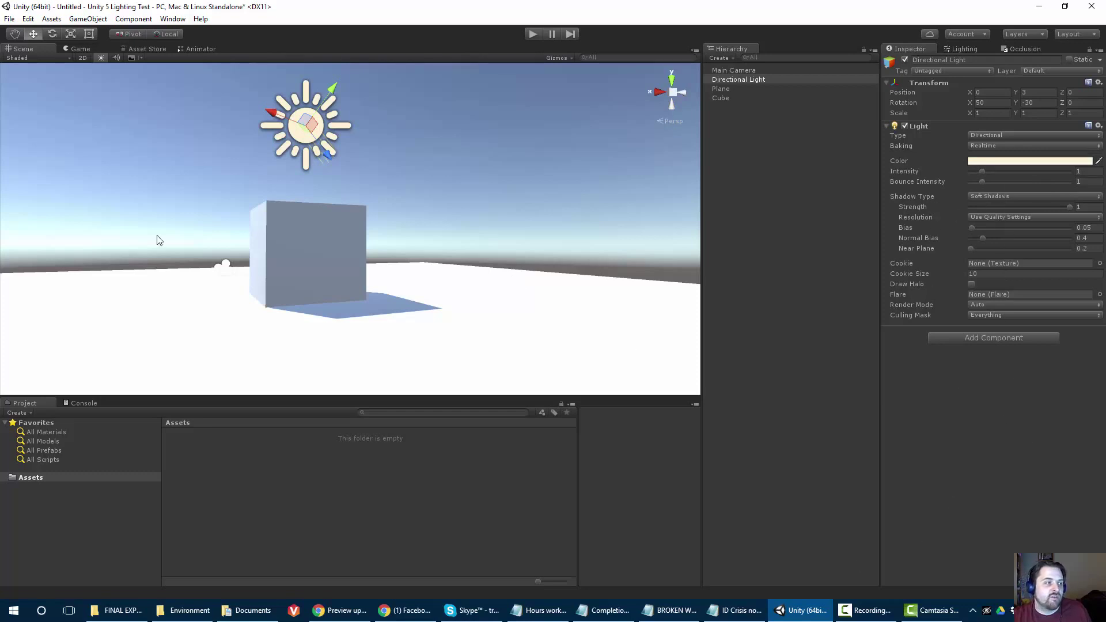
Mark both the plane and the cube as Static
left_click_drag(304, 176, 306, 216, "alt")
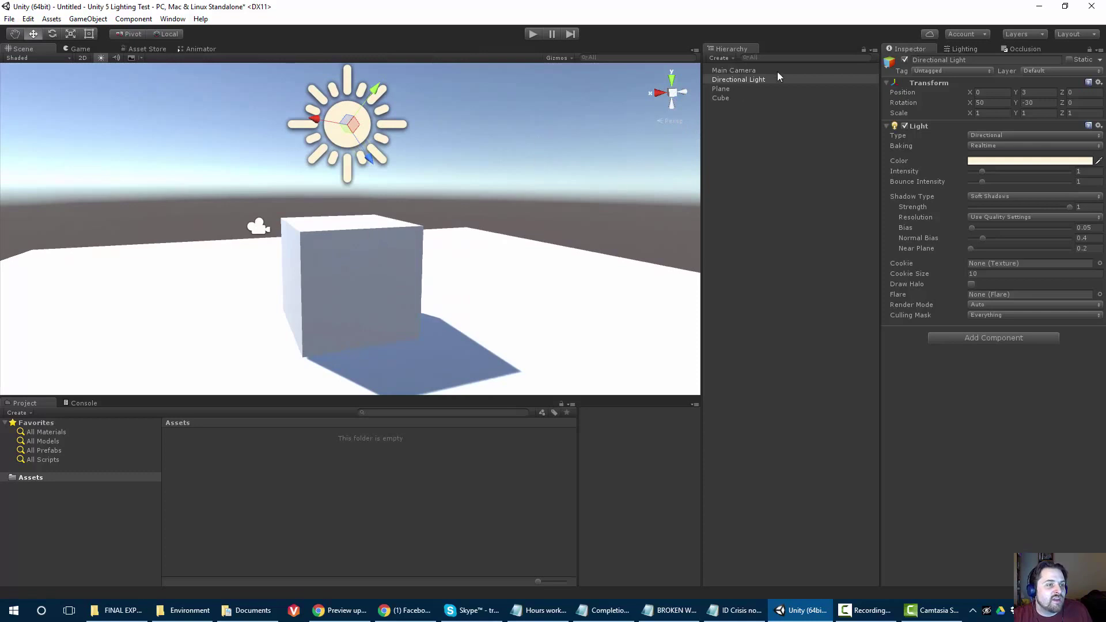
left_click(730, 88)
left_click(726, 99)
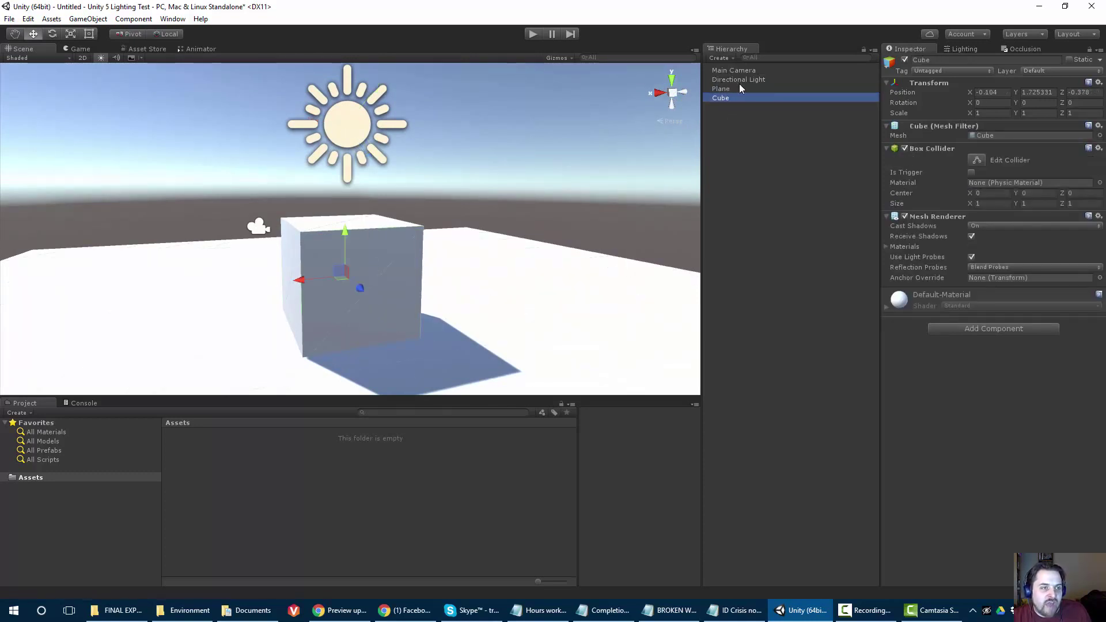
left_click(728, 88)
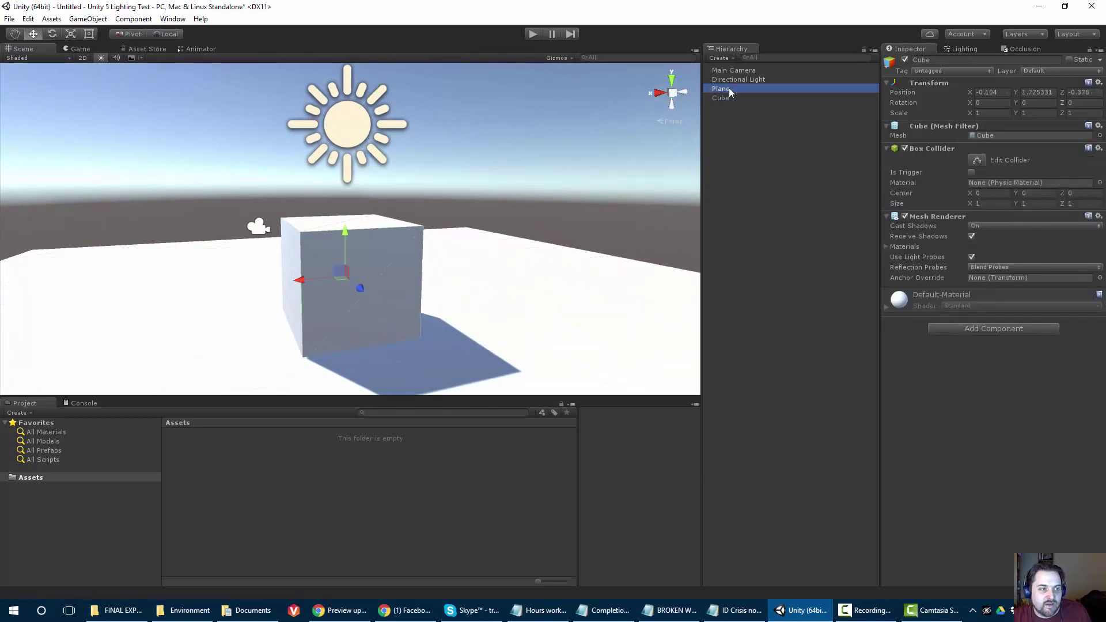
left_click(1070, 58)
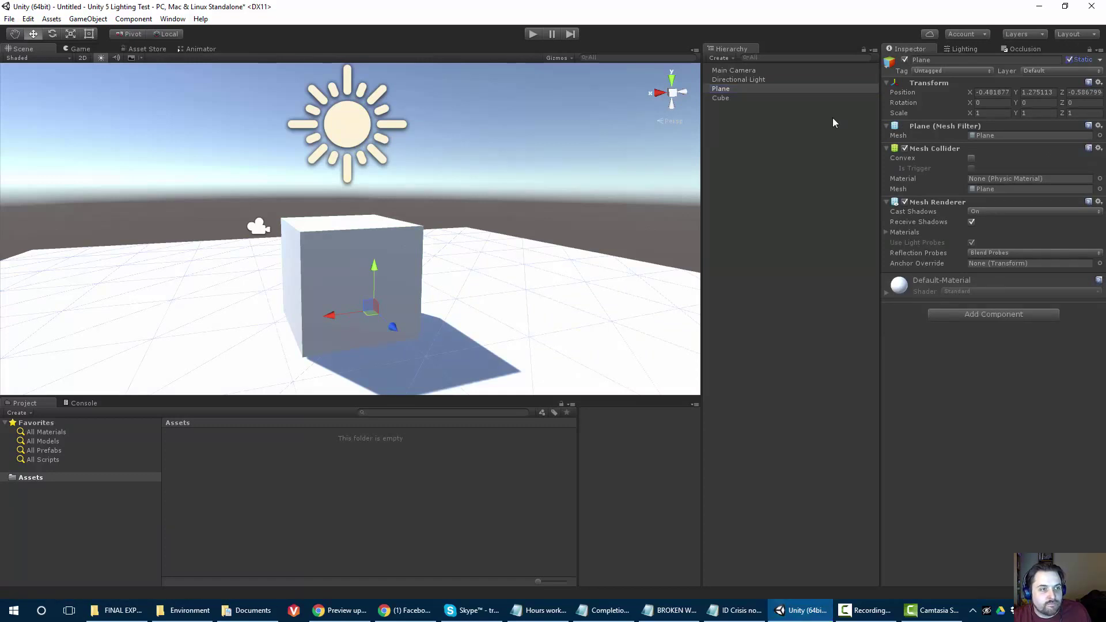
left_click(719, 98)
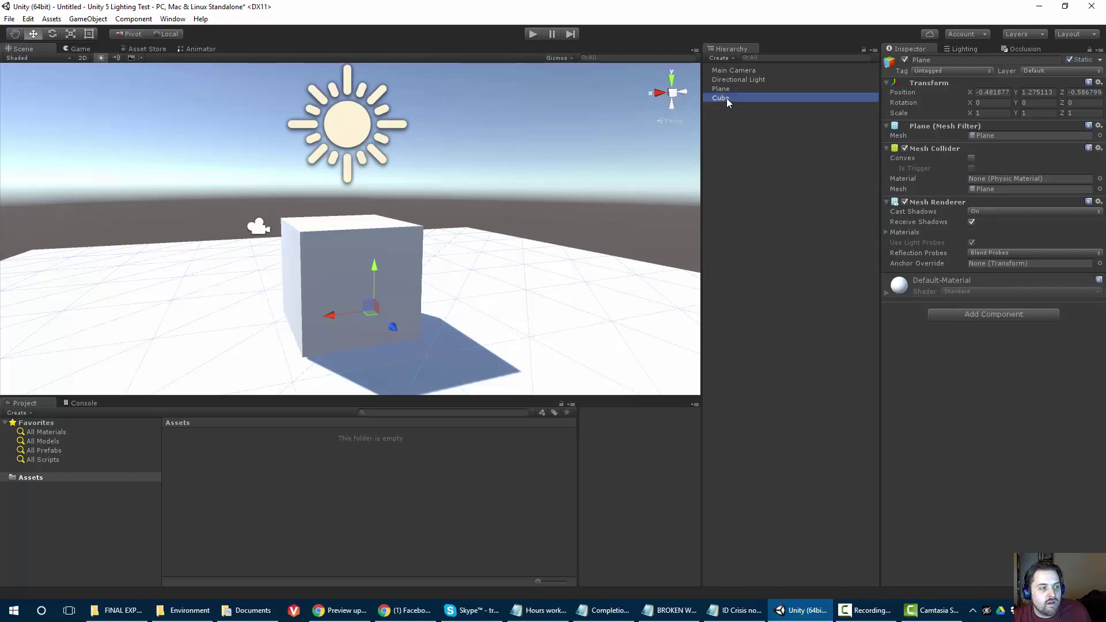
left_click(1070, 60)
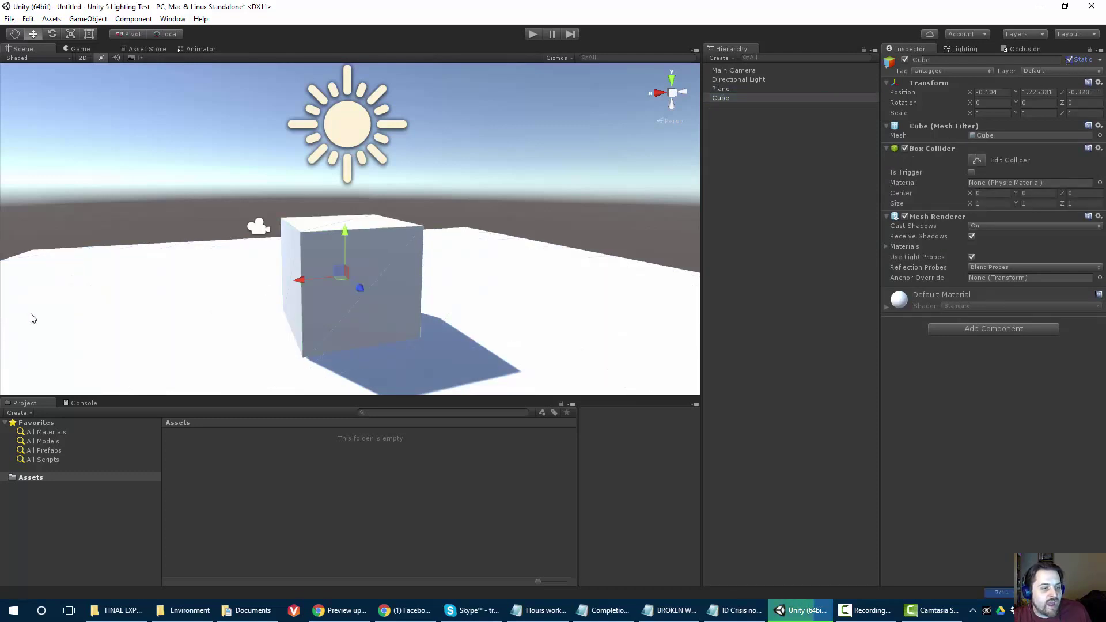
Save the scene as LightingTest in the project's Assets folder
left_click(9, 19)
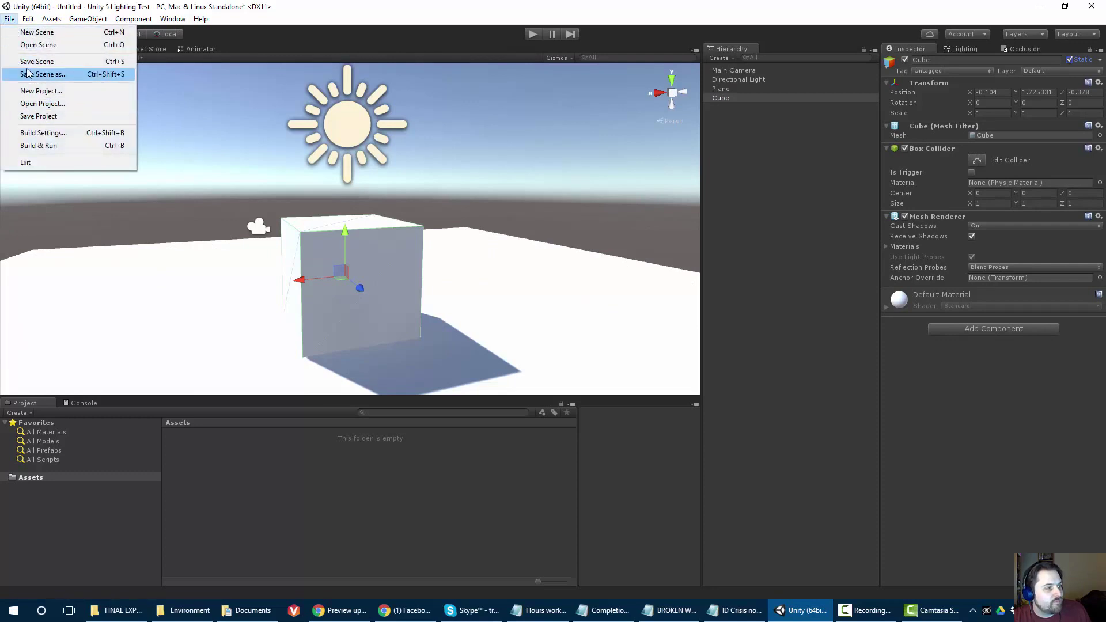
left_click(26, 74)
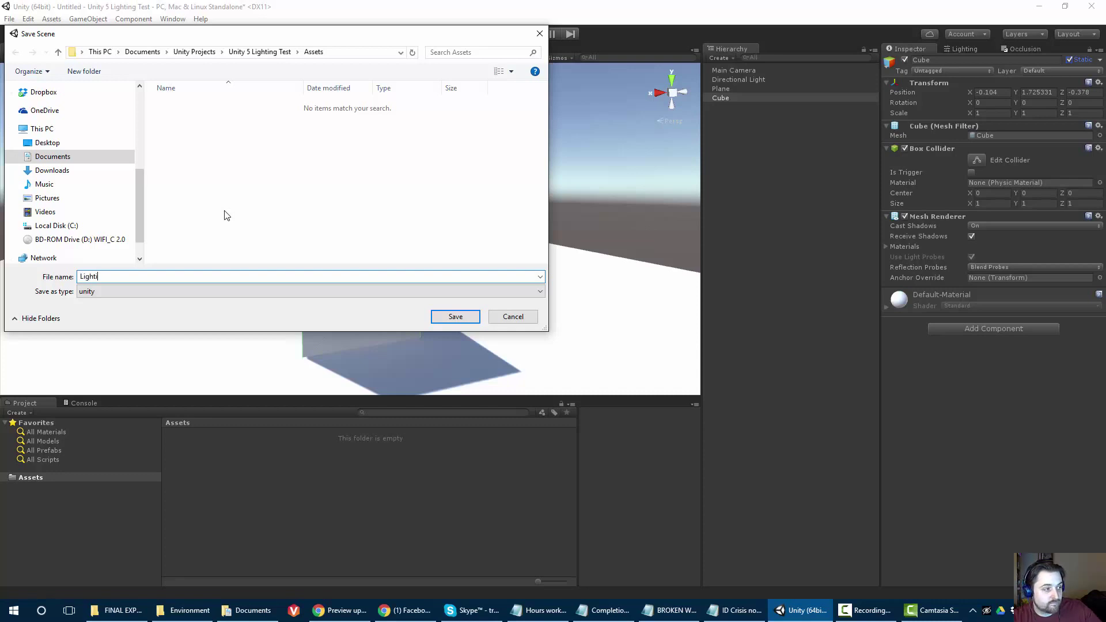
type("LightingTest")
key("Return")
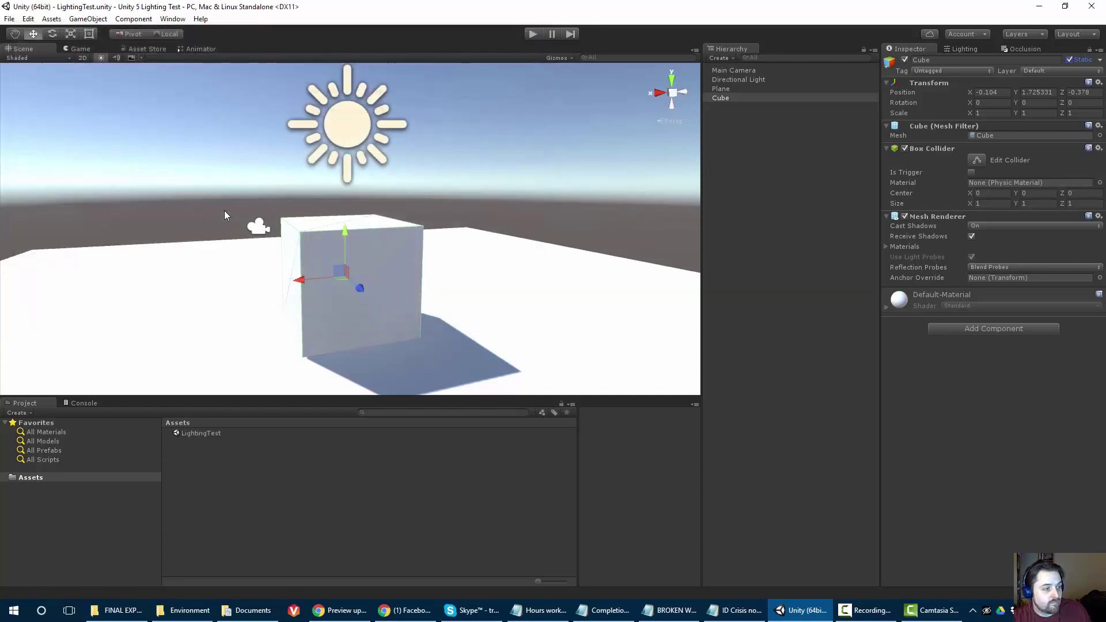
Rotate the directional light to an X rotation of about 13.7 so the cube casts a long shadow
left_click_drag(253, 248, 289, 294, "alt")
scroll(317, 211, "up", 3, "alt")
right_click_drag(289, 294, 291, 285)
left_click(371, 169)
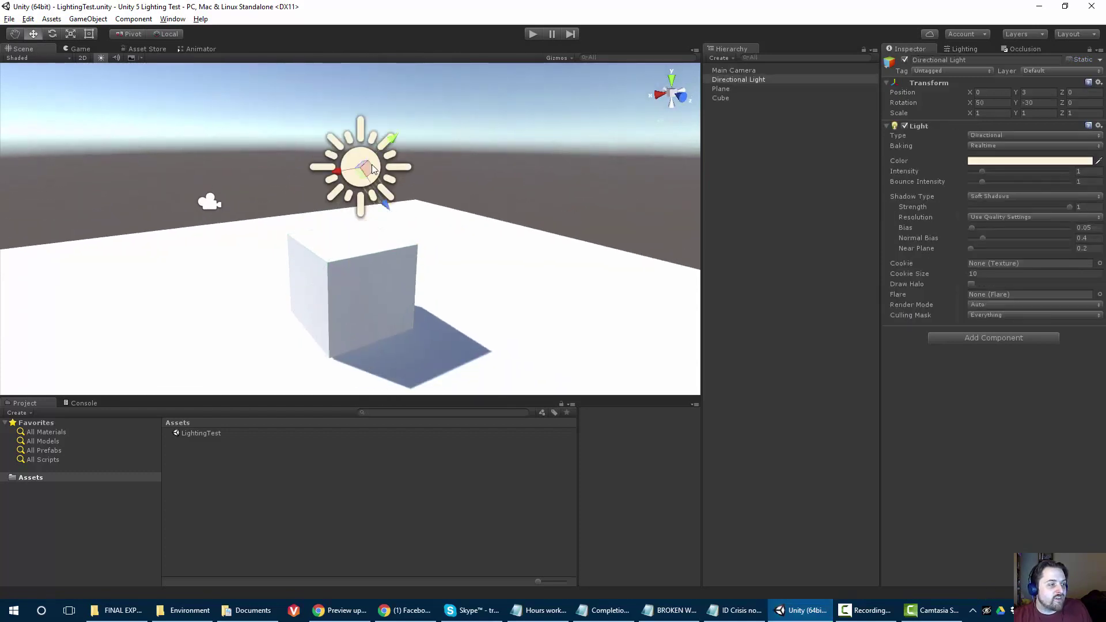
key("e")
left_click_drag(399, 145, 341, 108)
scroll(205, 200, "down", 5)
mouse_move(206, 200)
middle_mouse_down()
mouse_move(203, 163)
mouse_move(218, 184)
middle_mouse_up()
left_click_drag(218, 184, 257, 186, "alt")
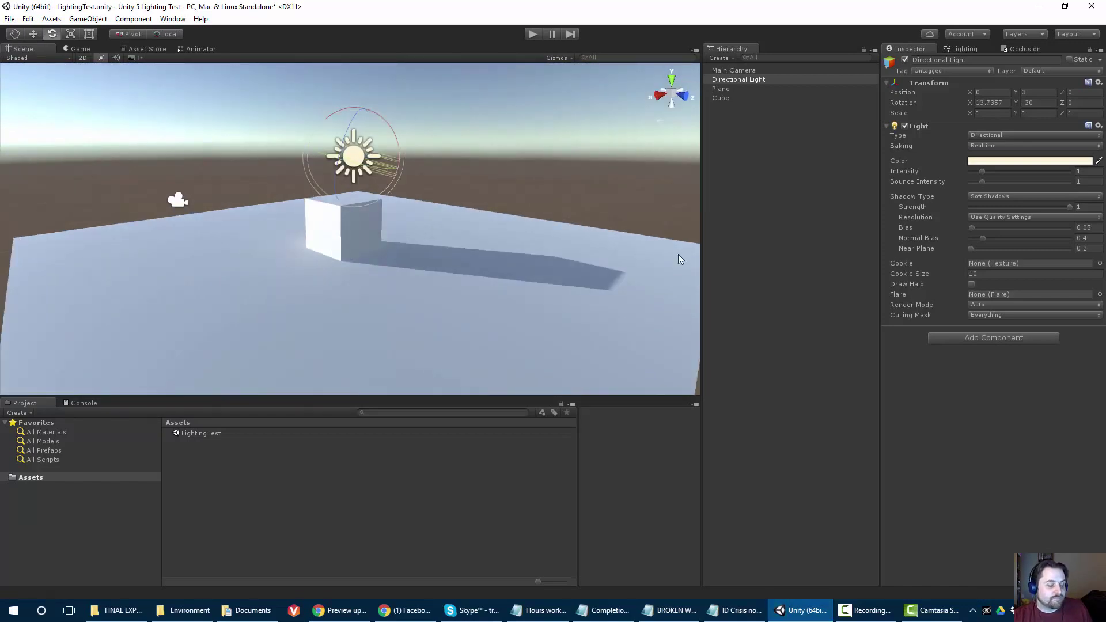
Rotate the directional light to a steeper angle, with an X rotation of about 40.5
scroll(507, 234, "up", 6)
left_click_drag(512, 238, 178, 235, "alt")
left_click_drag(327, 300, 790, 293, "alt")
right_click_drag(789, 297, 445, 157)
left_click_drag(455, 157, 407, 156)
right_click_drag(276, 144, 342, 244)
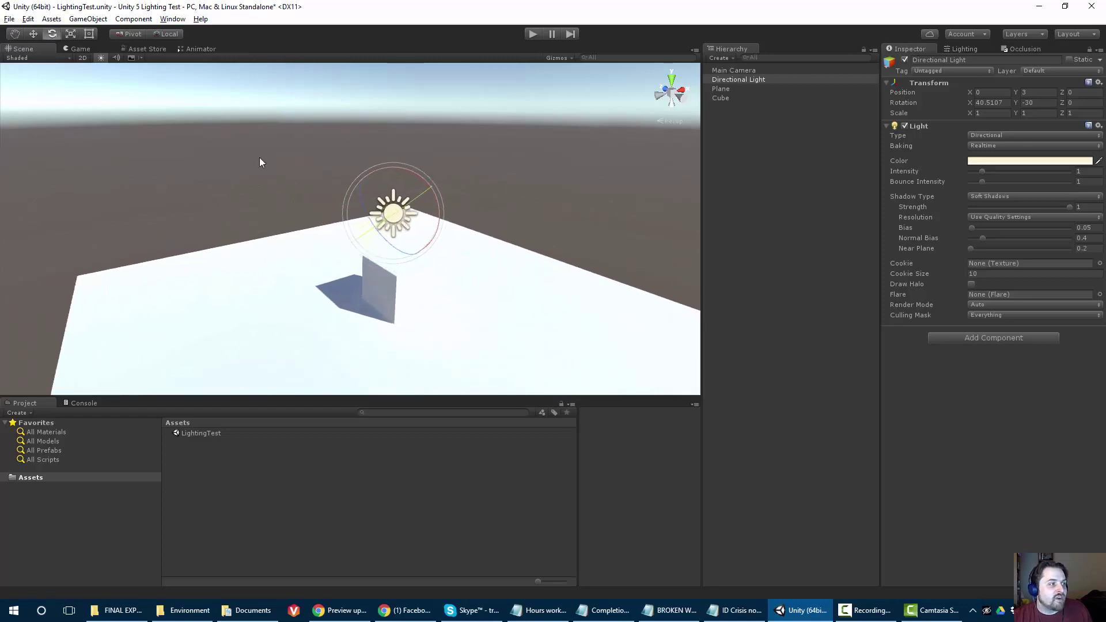
left_click(85, 17)
left_click(83, 21)
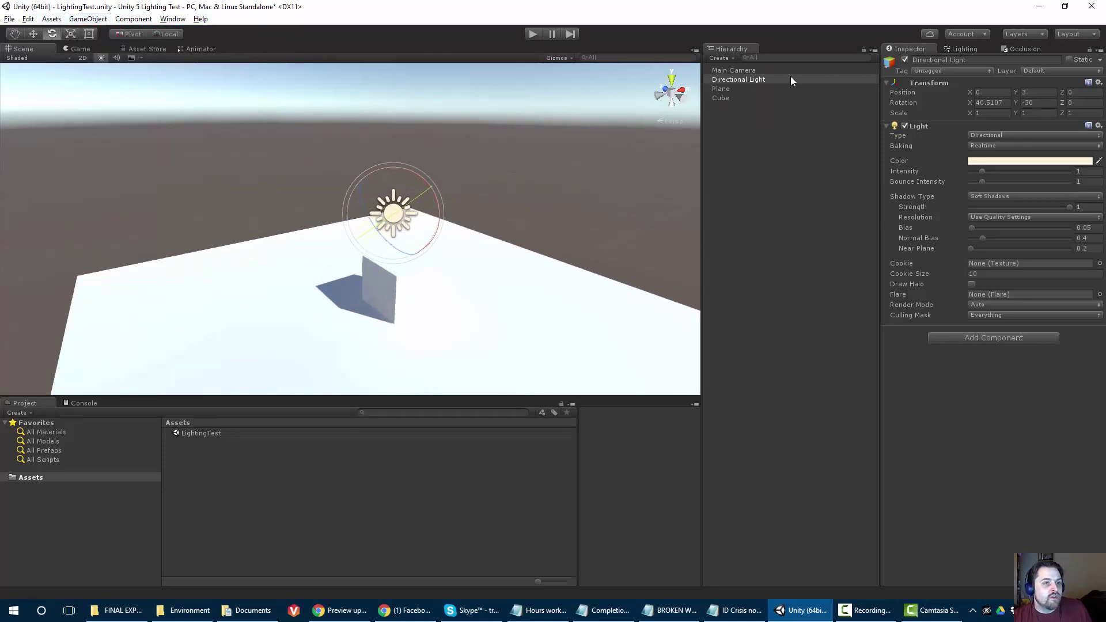
Show the Lighting window and dock it as a narrow column beside the Scene view
left_click(954, 48)
left_click(172, 19)
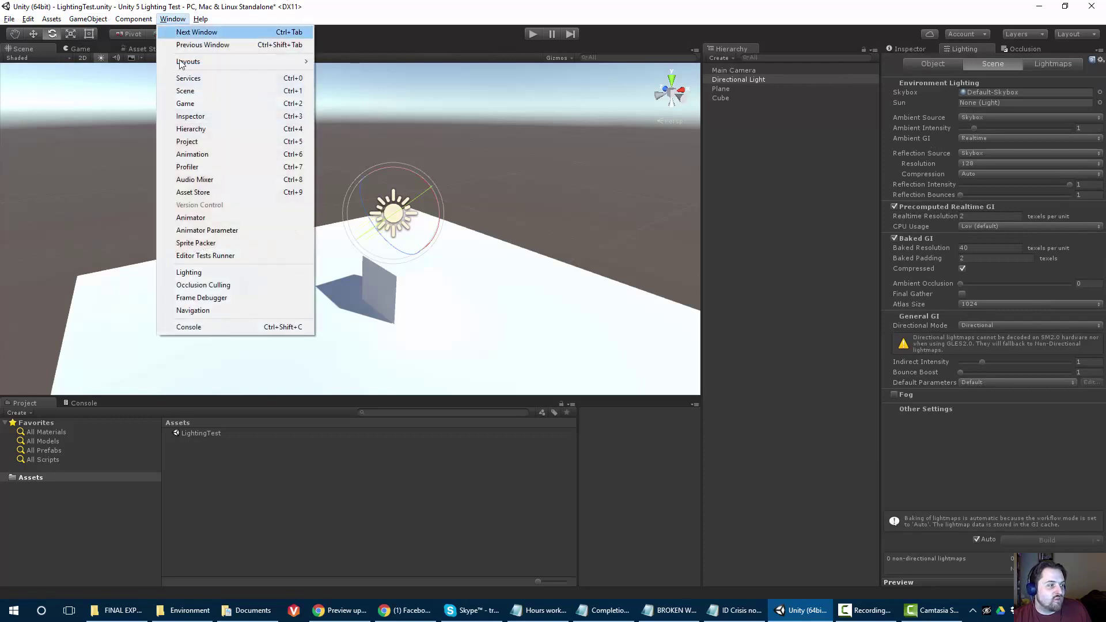
left_click(193, 274)
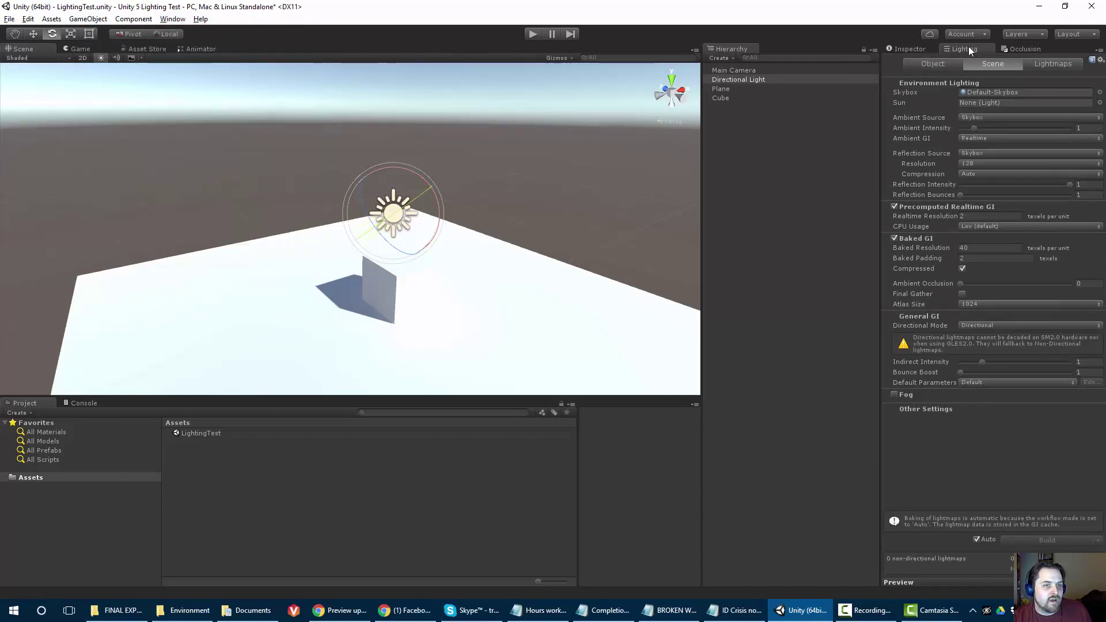
left_click_drag(969, 46, 220, 237)
left_click_drag(213, 4, 217, 88)
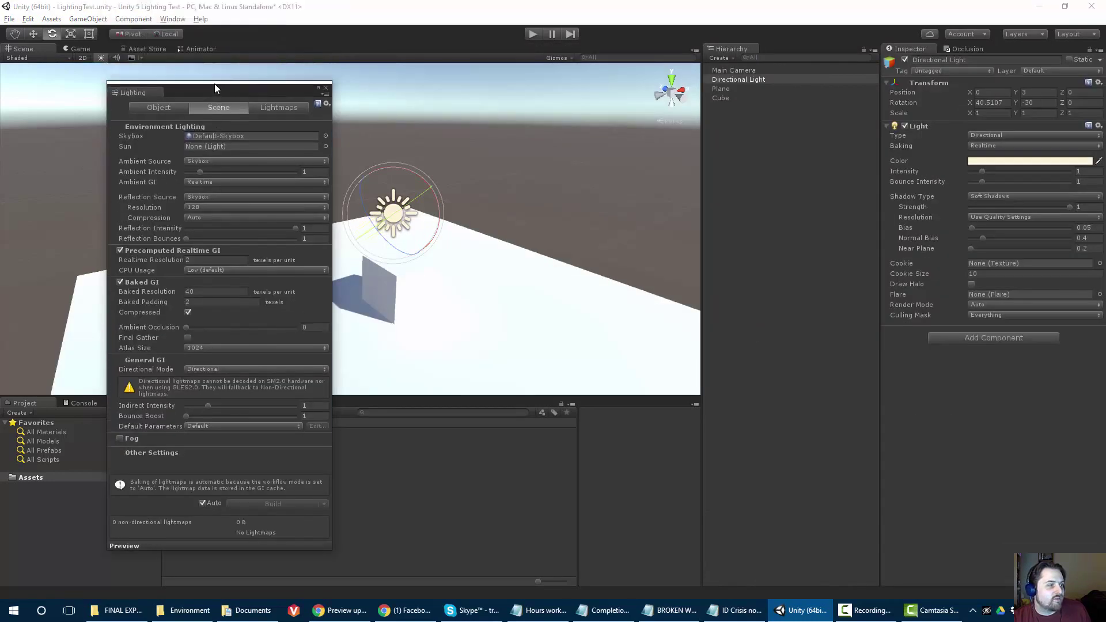
left_click_drag(137, 88, 51, 87)
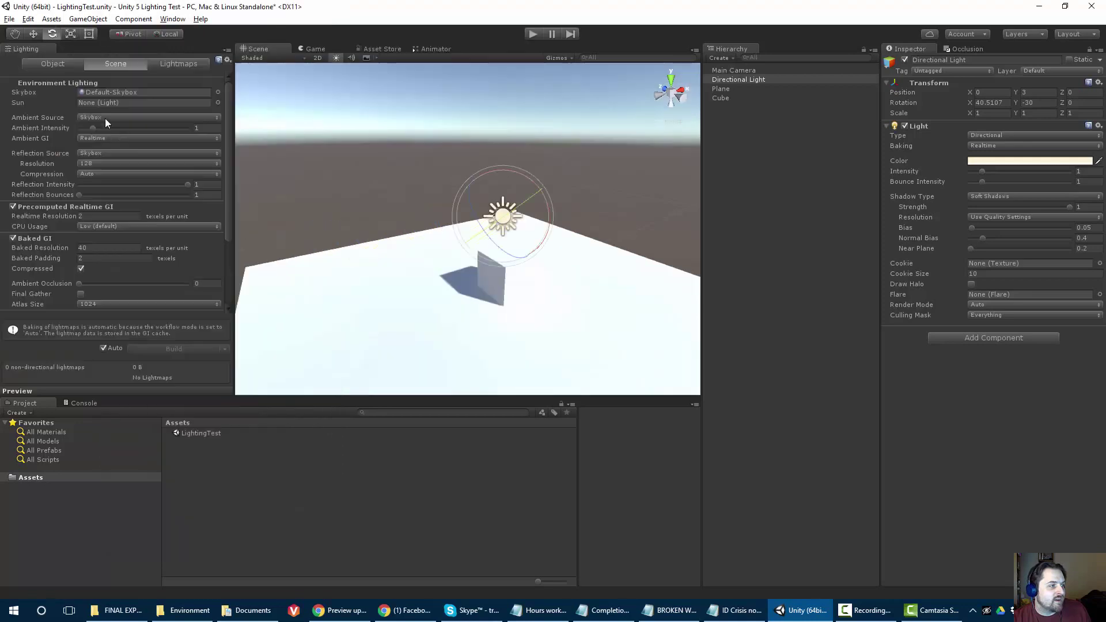
left_click_drag(233, 190, 178, 151)
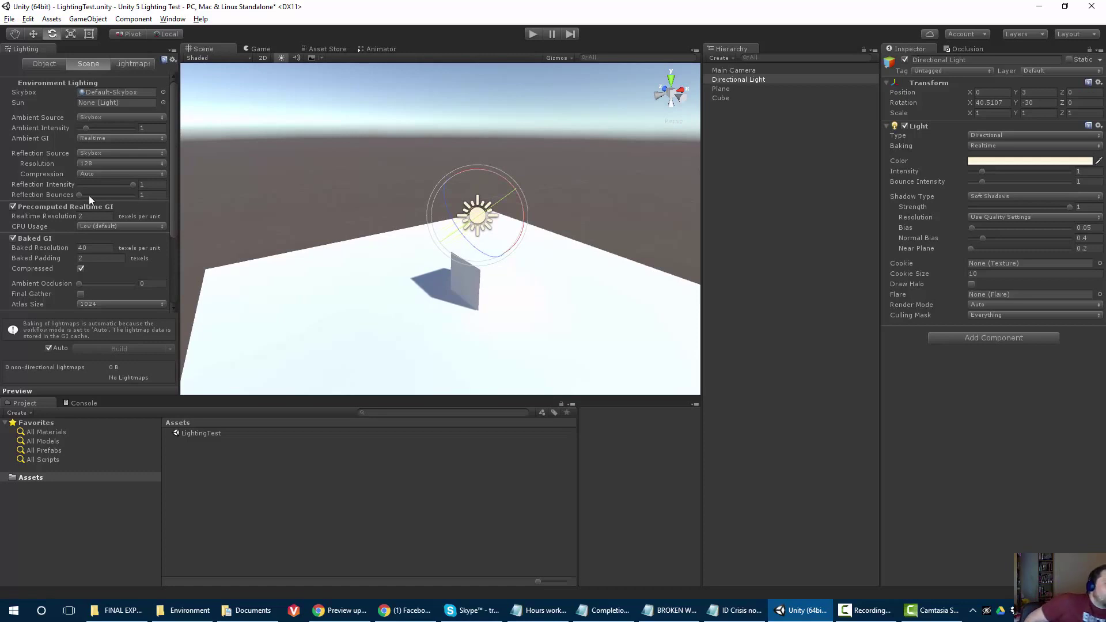
Examine the scene's environment lighting and global illumination settings, including the skybox and the Ambient GI options
left_click(88, 92)
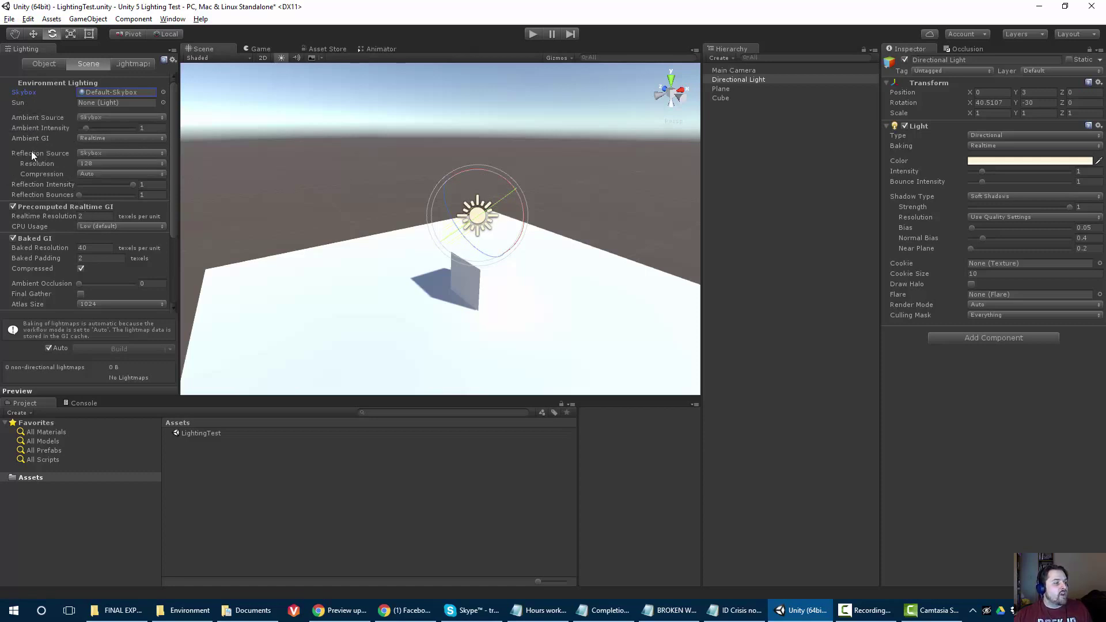
left_click(81, 139)
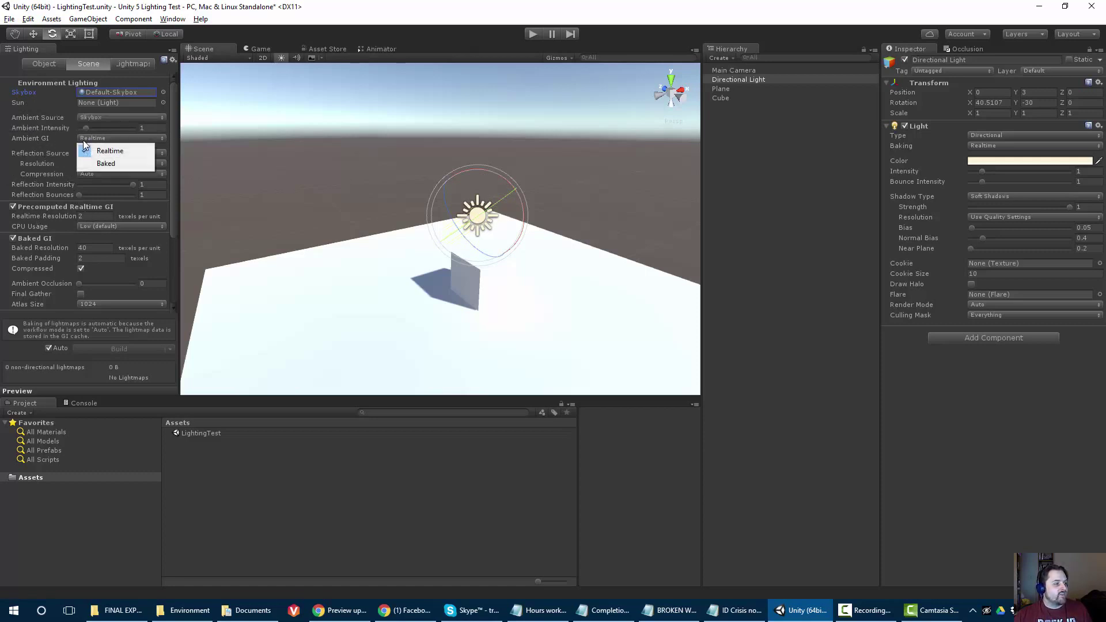
left_click_drag(173, 216, 179, 295)
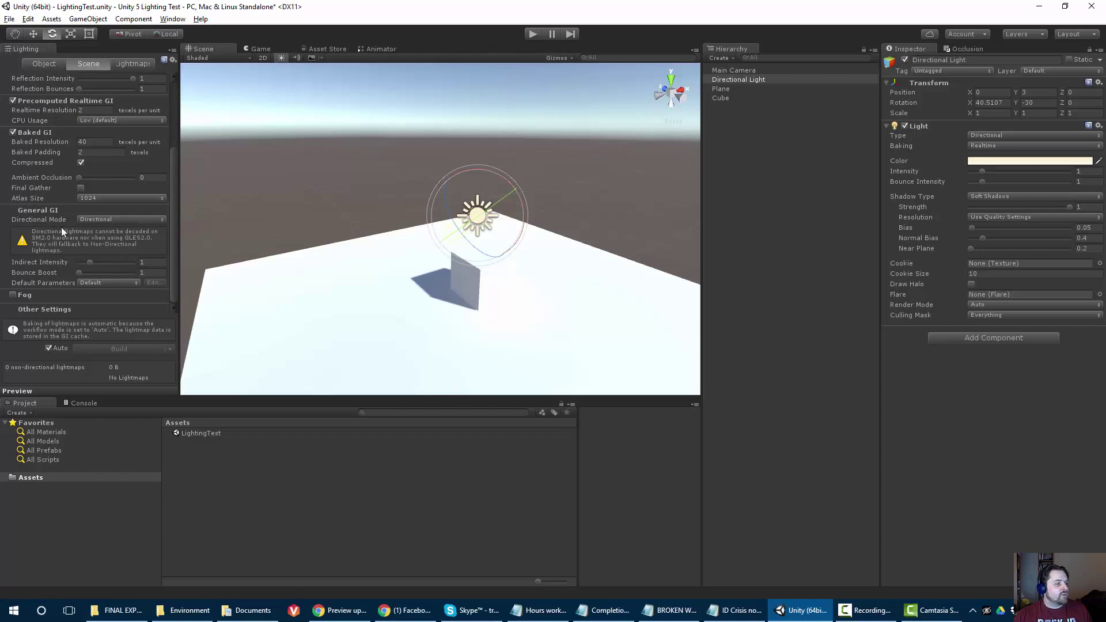
scroll(43, 153, "up", 3)
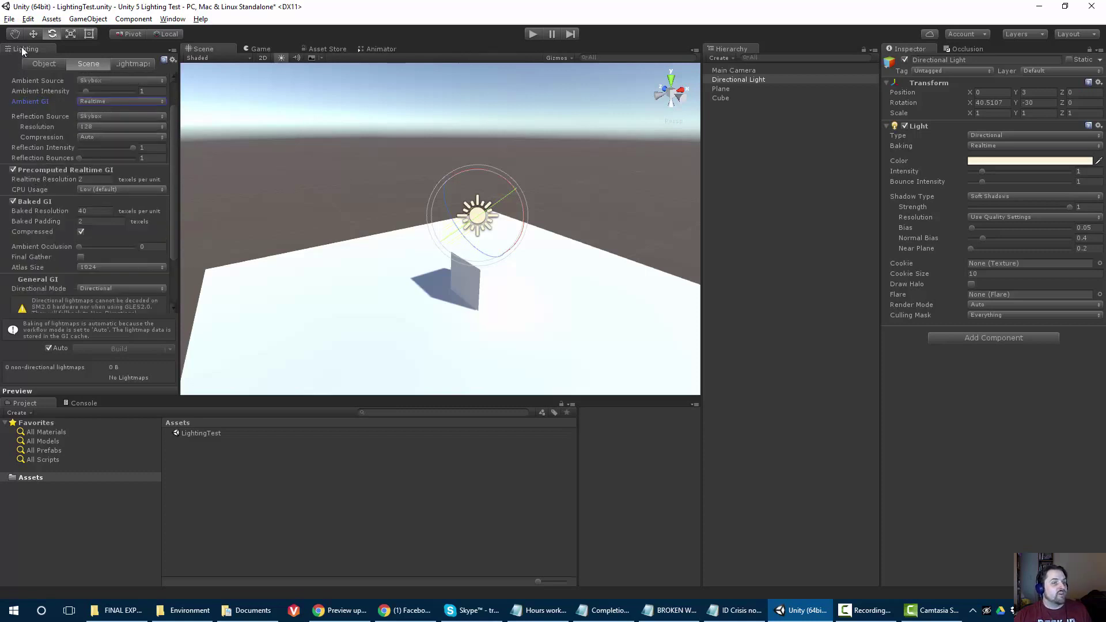
Dock the Lighting window as a tab beside the Inspector and expand its Fog settings, leaving fog disabled
left_click_drag(22, 46, 945, 50)
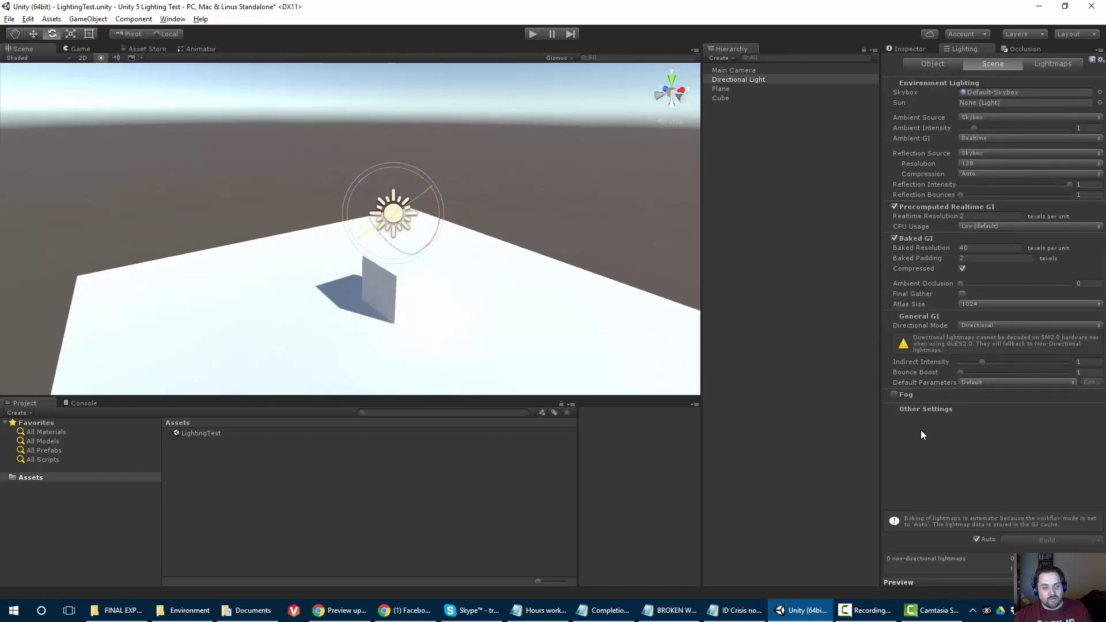
left_click(897, 397)
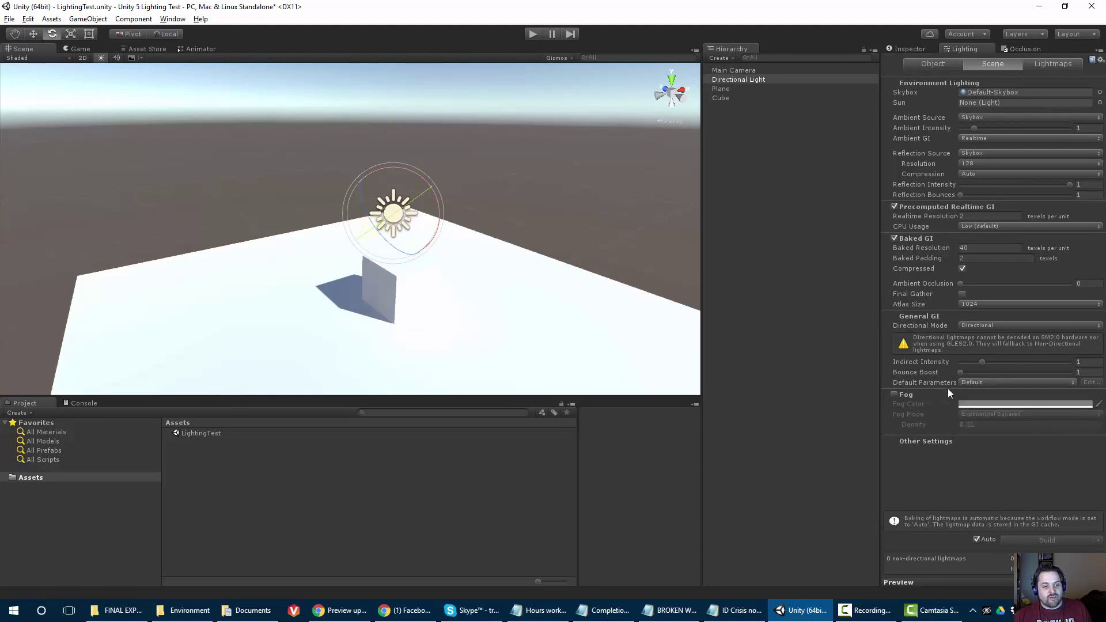
left_click(897, 395)
left_click(895, 394)
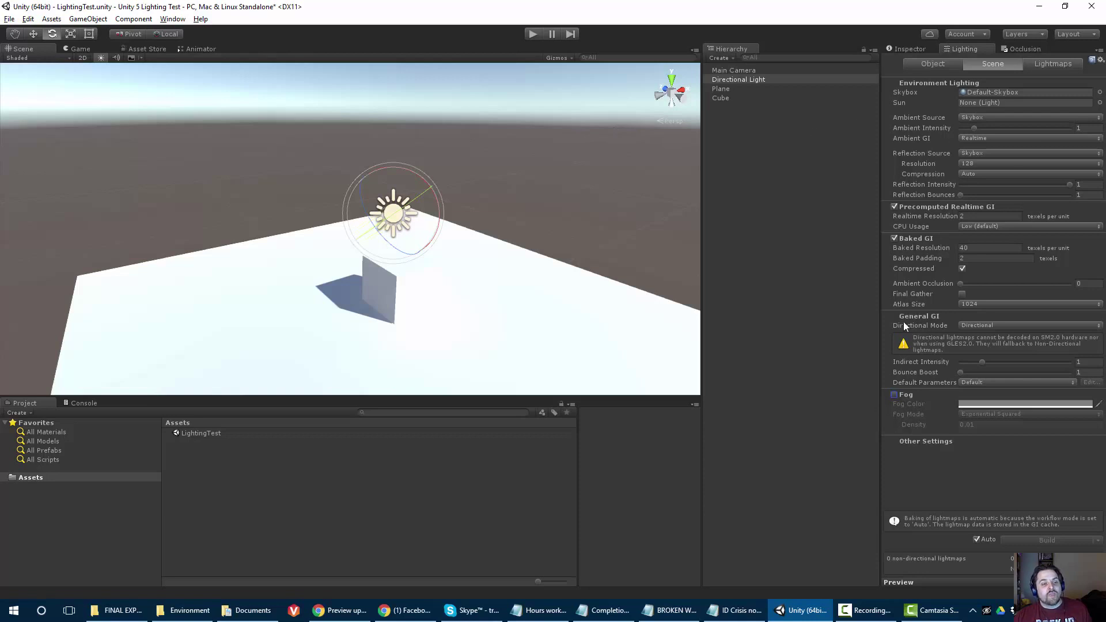
Create a second cube and move it along Z to about -6.15, past the edge of the plane
left_click(901, 50)
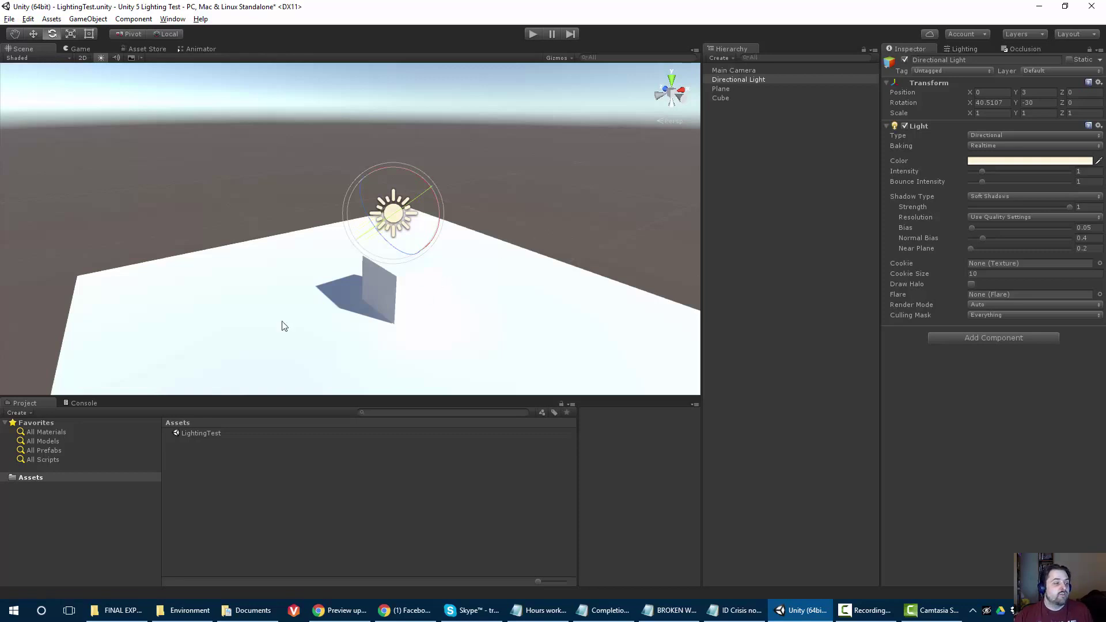
left_click(85, 19)
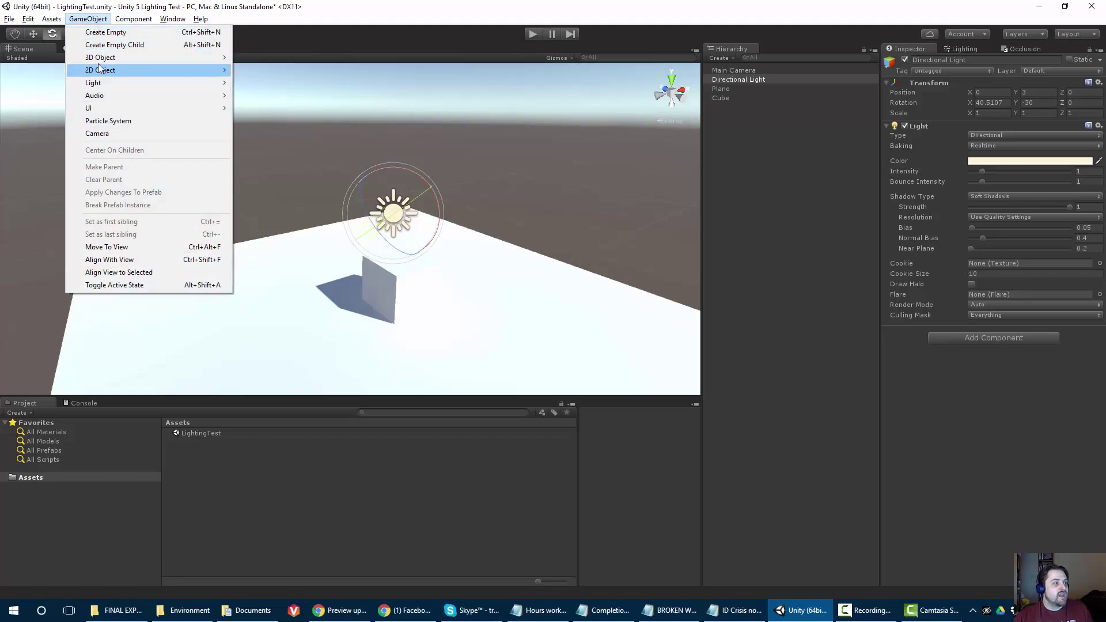
mouse_move(105, 61)
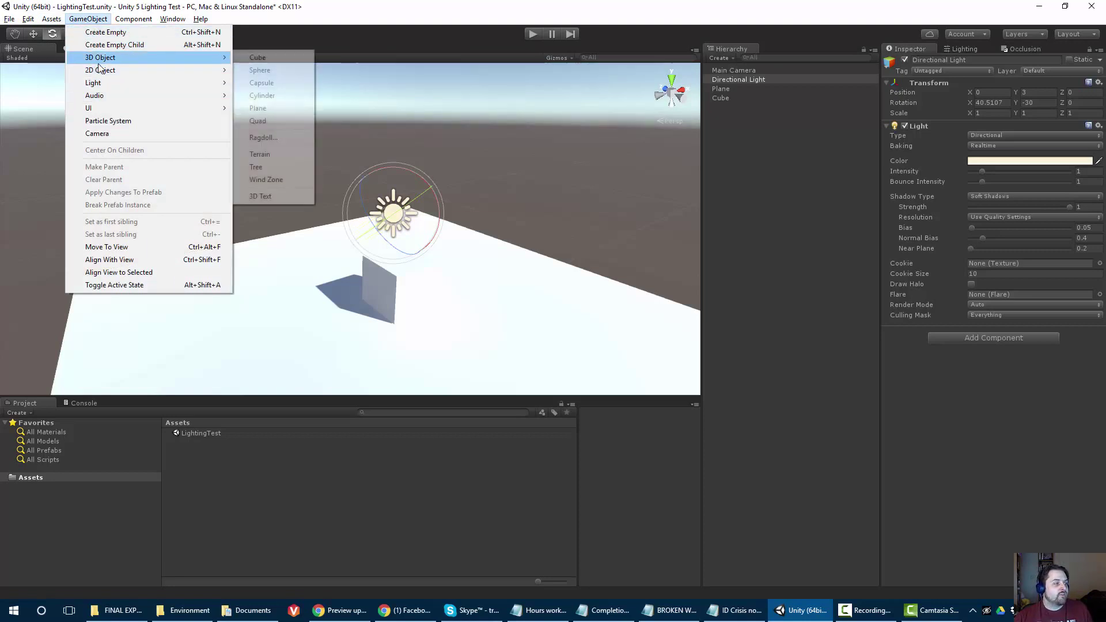
left_click(256, 62)
scroll(291, 221, "down", 4)
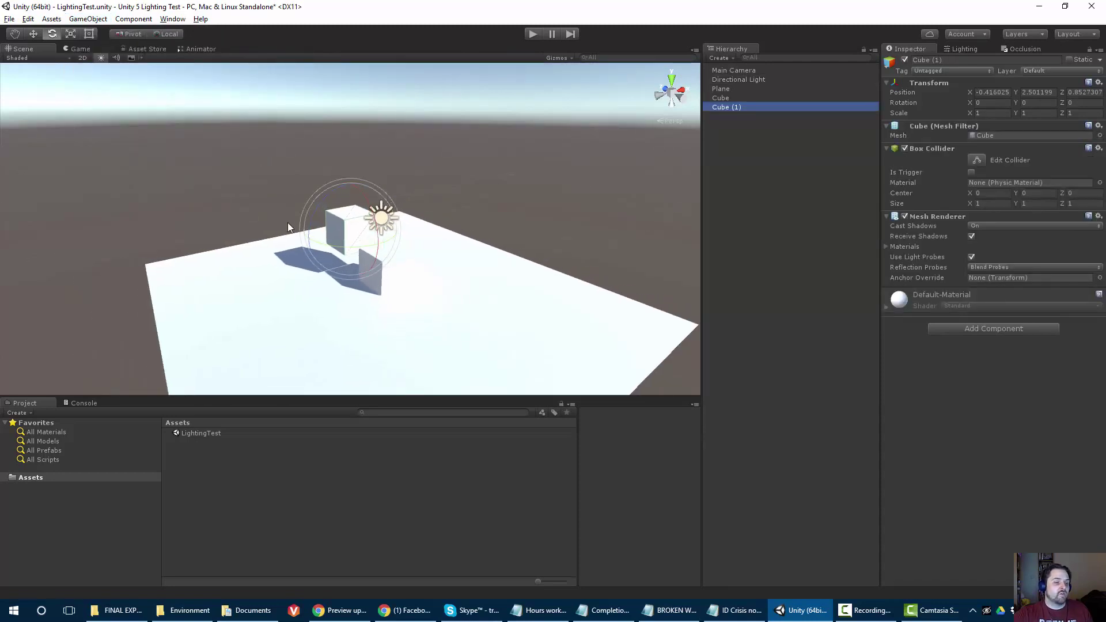
middle_click_drag(287, 222, 257, 163)
left_click_drag(257, 163, 528, 195, "alt")
key("w")
middle_click_drag(527, 195, 450, 268, "alt")
scroll(447, 268, "down", 7, "alt")
Scale the new cube into a wall, with an X scale of 10 and a Y scale of 5.5
key("r")
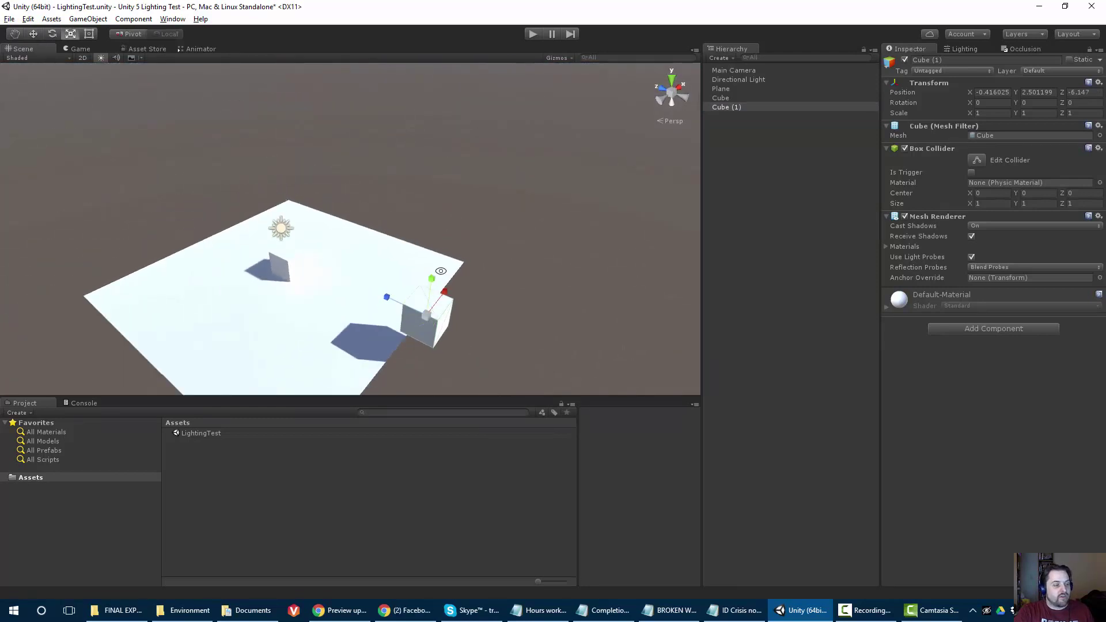
left_click_drag(444, 304, 225, 278)
left_click_drag(341, 297, 697, 209)
type("10")
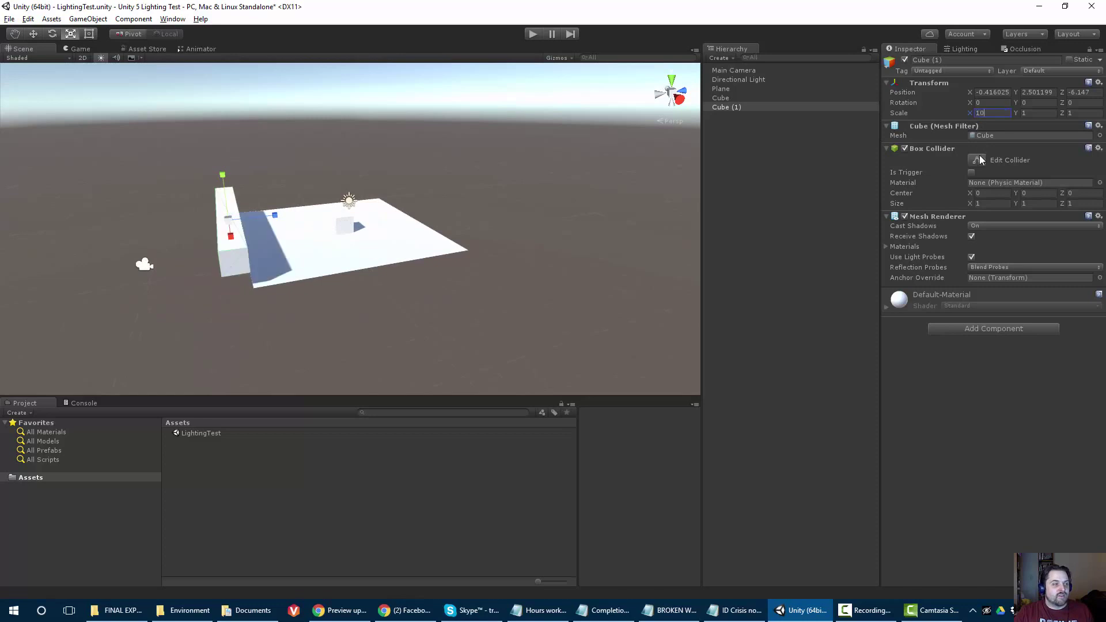
scroll(271, 175, "up", 4)
middle_click_drag(300, 203, 449, 235)
left_click_drag(449, 235, 197, 194, "alt")
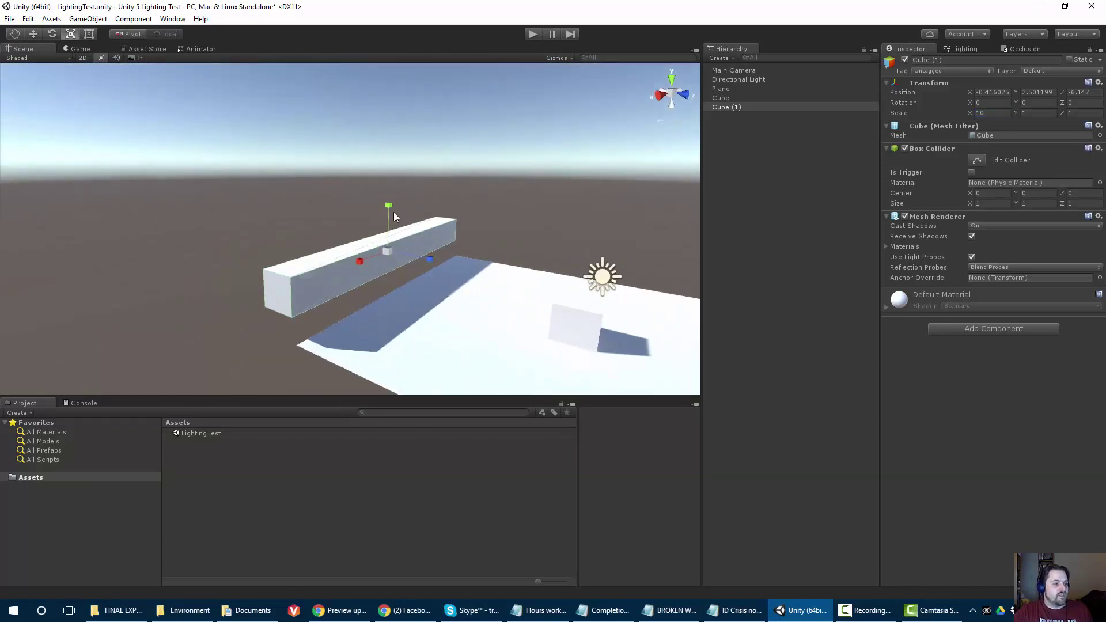
left_click_drag(390, 206, 349, 614)
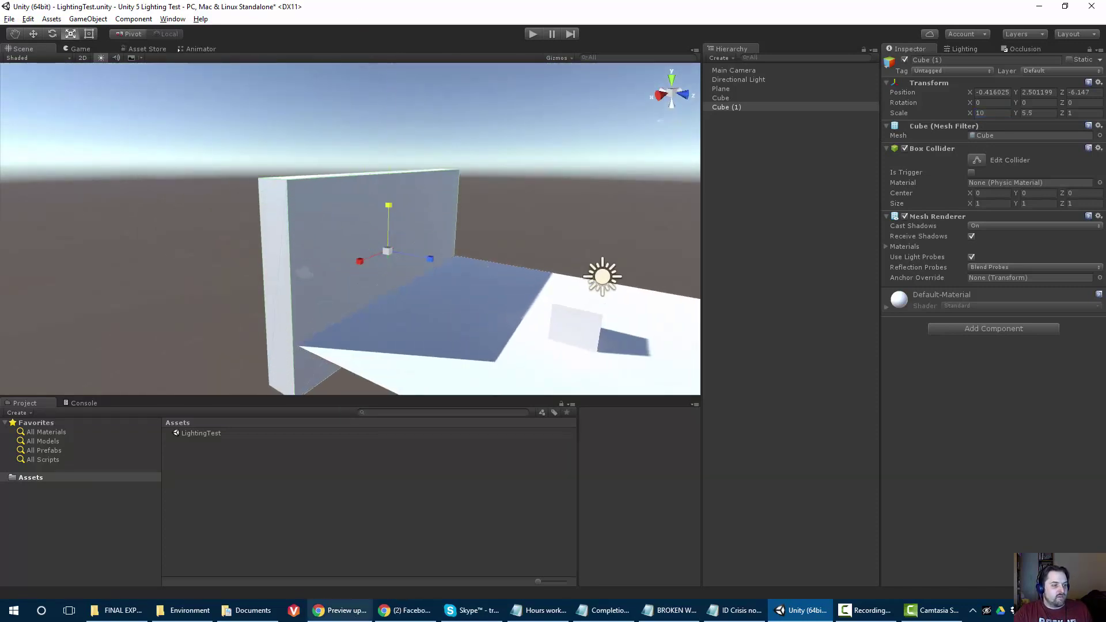
Position the wall at Y 3.71 and Z -5.9, and place a duplicate across the plane at Z 4.6
scroll(192, 217, "down", 5)
left_click_drag(268, 212, 265, 258, "alt")
key("w")
key("ctrl+d")
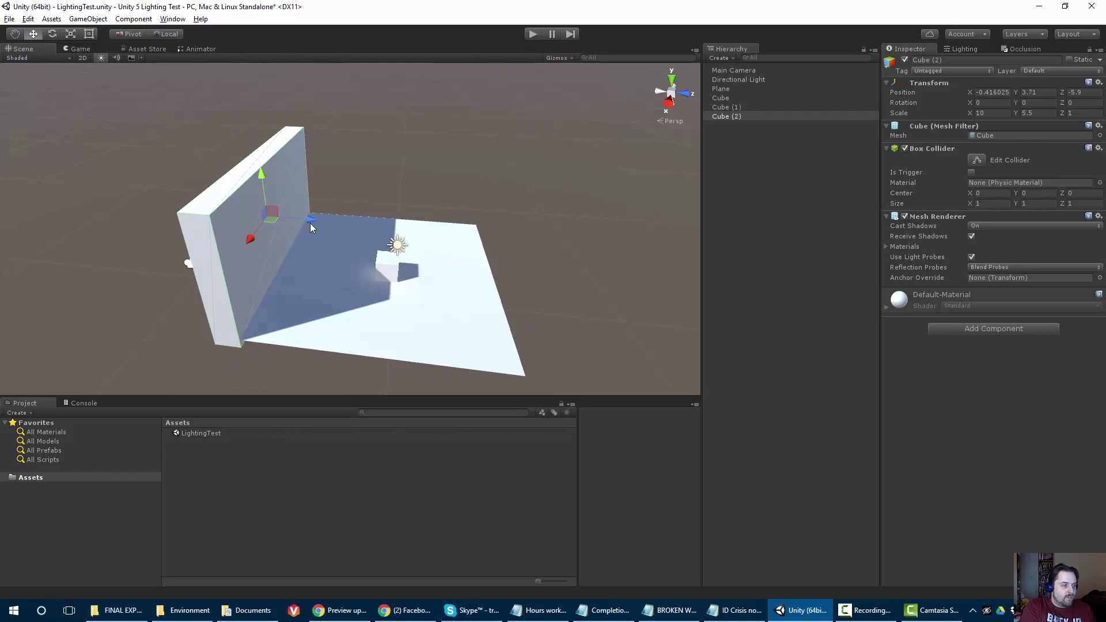
left_click_drag(310, 220, 531, 217)
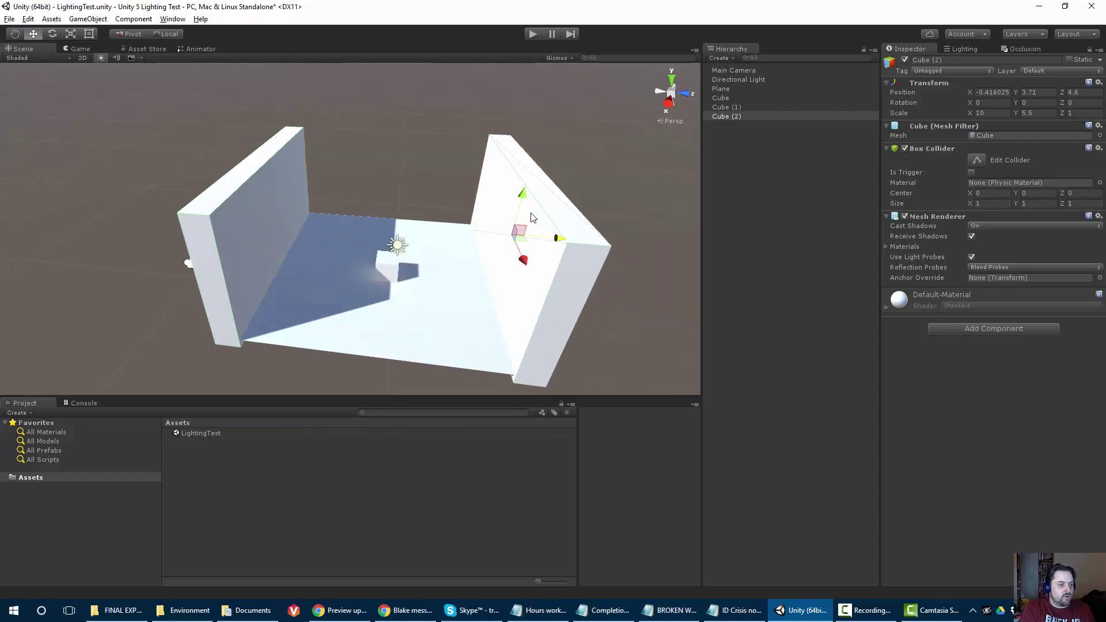
Duplicate both walls and rotate the copies a quarter turn around their shared center to enclose the plane
left_click(279, 222)
left_click_drag(347, 258, 217, 230, "alt")
left_click(217, 229)
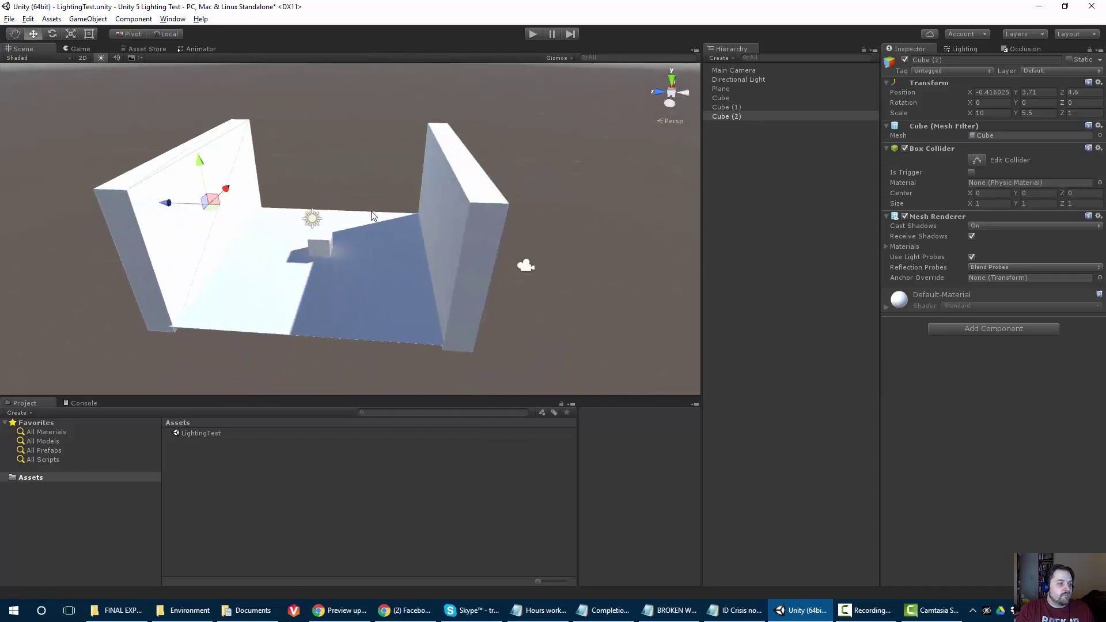
left_click(455, 228, "shift")
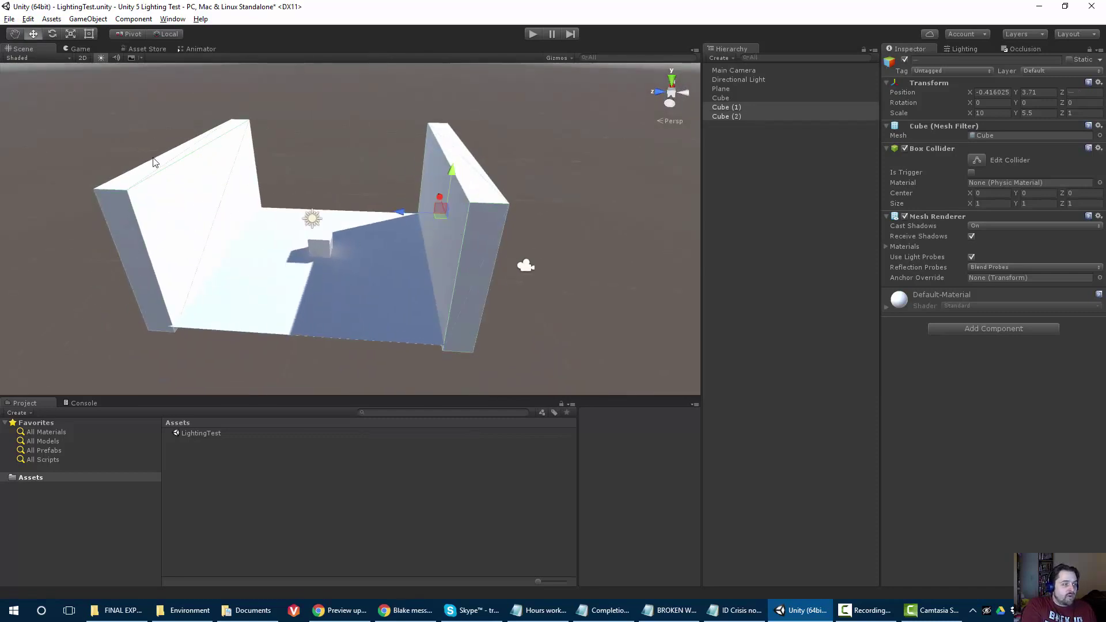
key("ctrl+d")
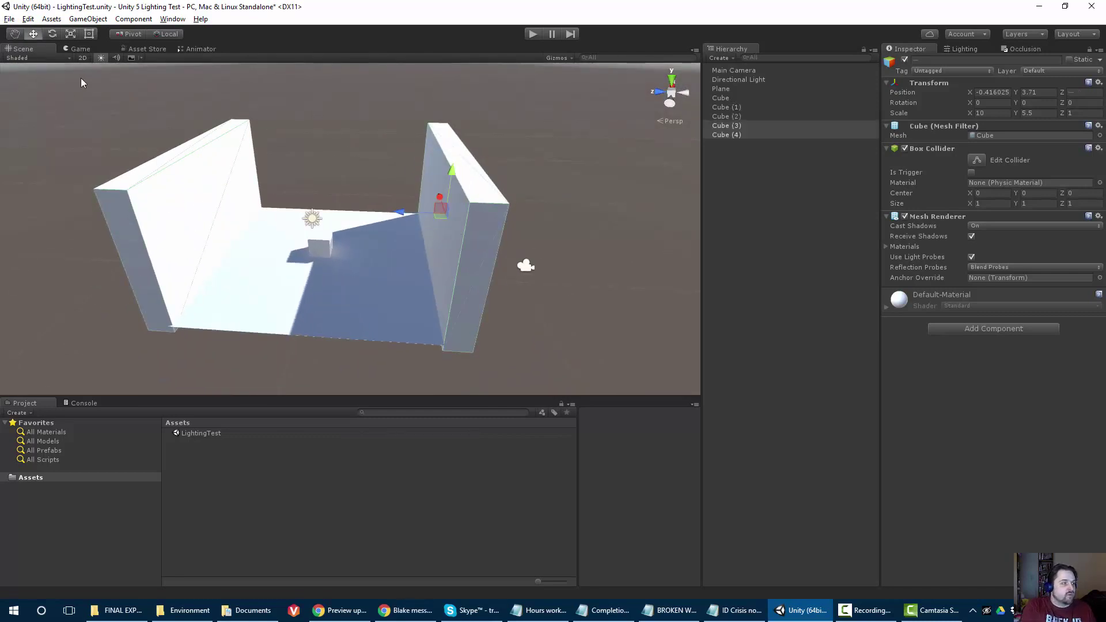
left_click(116, 38)
key("e")
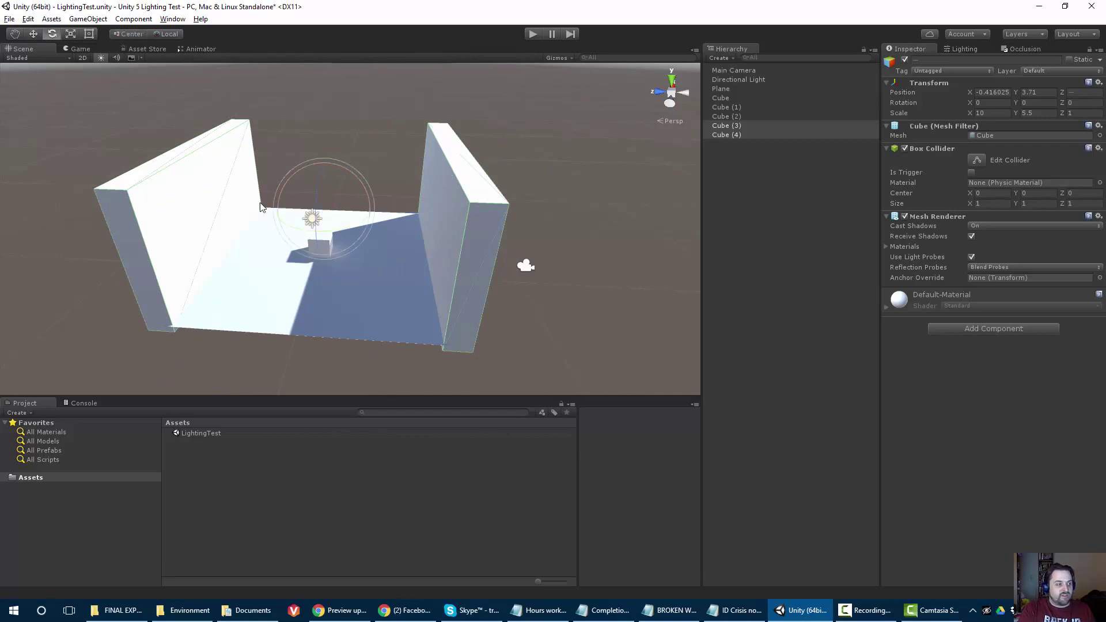
left_click_drag(296, 231, 148, 245)
Duplicate the Cube (2) wall, raise the copy to Y 6.21 and rotate it to -90 on X as a roof slab
middle_click_drag(149, 244, 324, 310)
left_click_drag(324, 309, 331, 214, "alt")
scroll(271, 275, "down", 7, "alt")
left_click(197, 256)
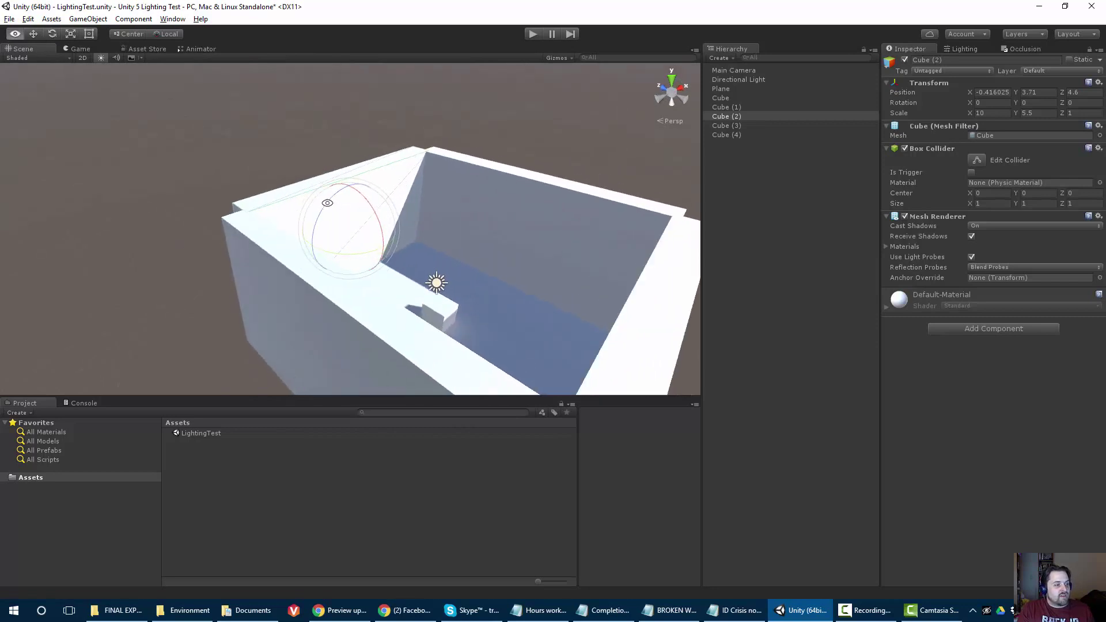
key("w")
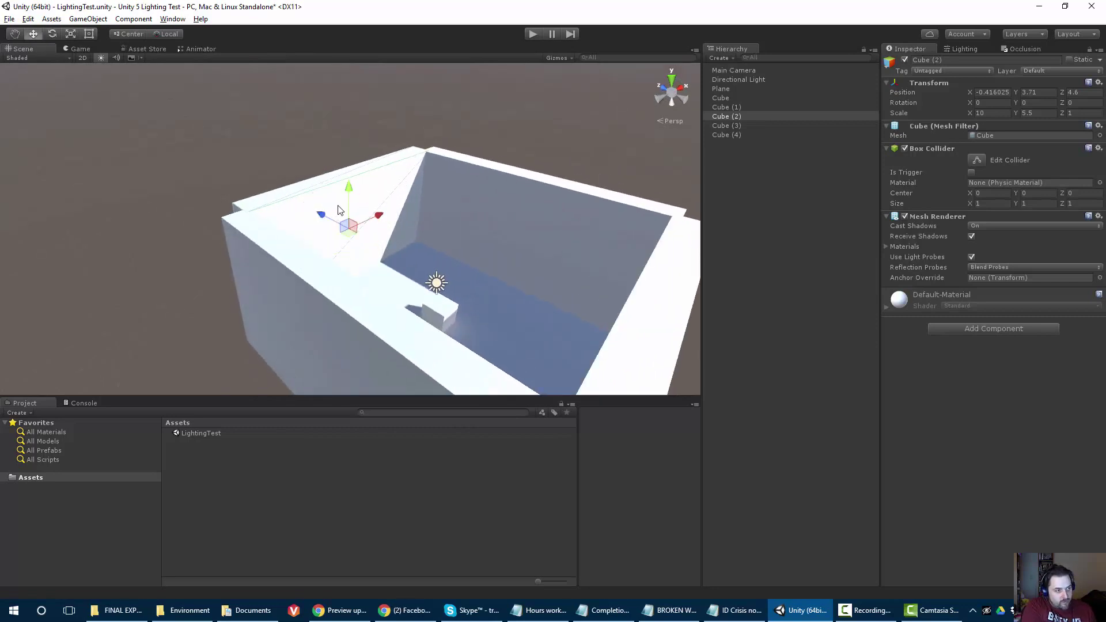
key("ctrl+d")
left_click_drag(350, 194, 414, 279)
key("e")
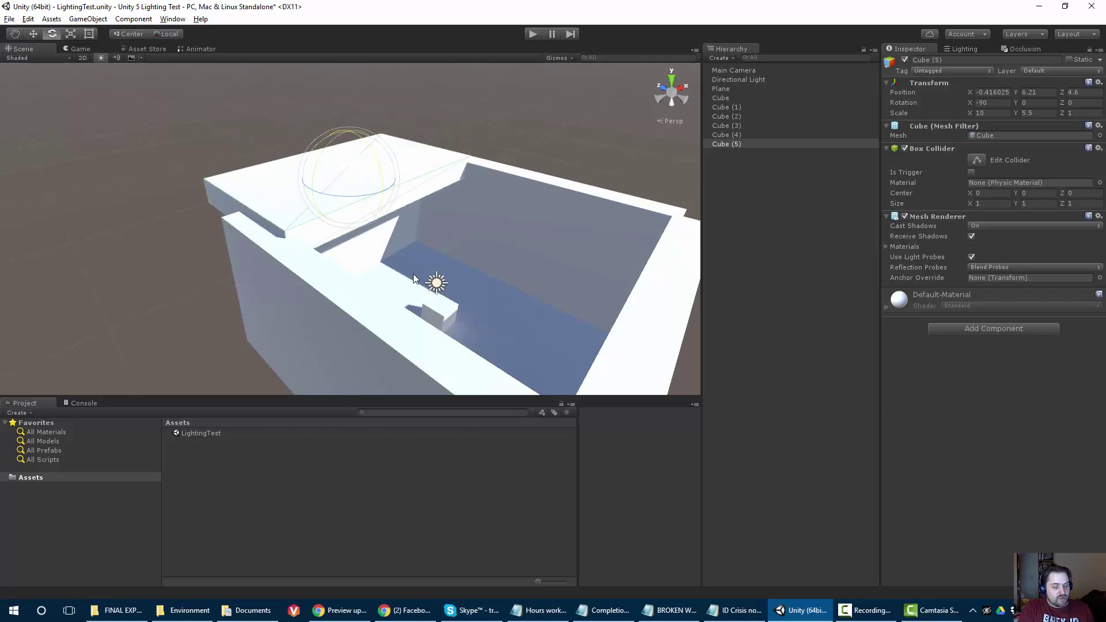
Slide the roof slab inward to Z 1.6 so that it covers part of the room and leaves an opening
key("w")
left_click_drag(385, 198, 422, 218)
left_click_drag(430, 265, 198, 153, "alt")
right_click_drag(198, 153, 299, 232, "alt")
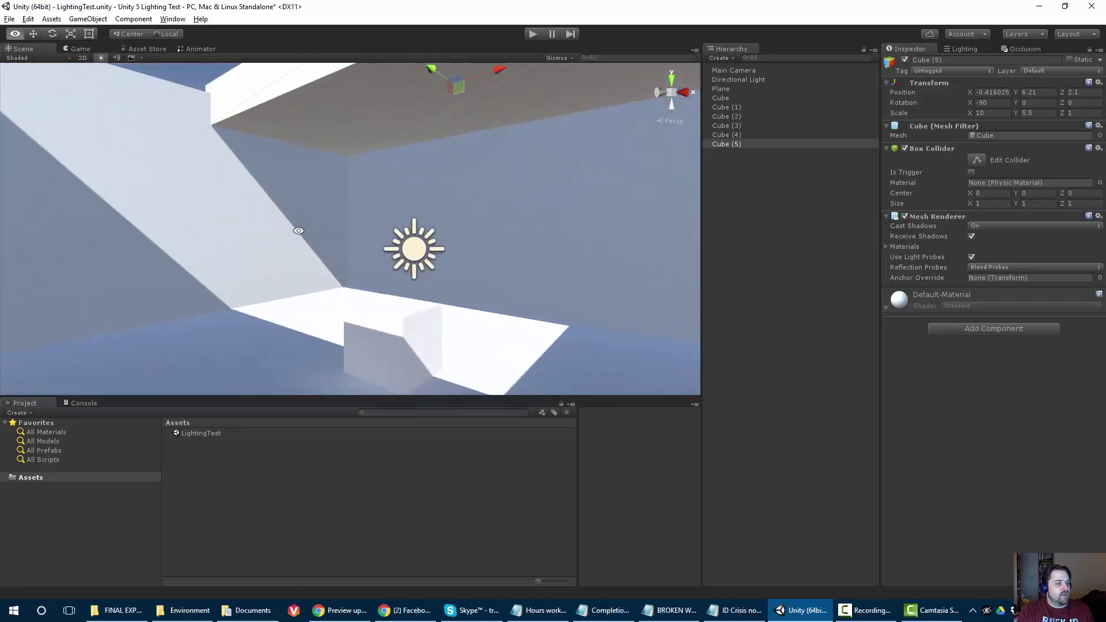
left_click_drag(299, 232, 334, 212, "alt")
middle_click_drag(334, 213, 334, 252)
left_click_drag(370, 205, 365, 205, "alt")
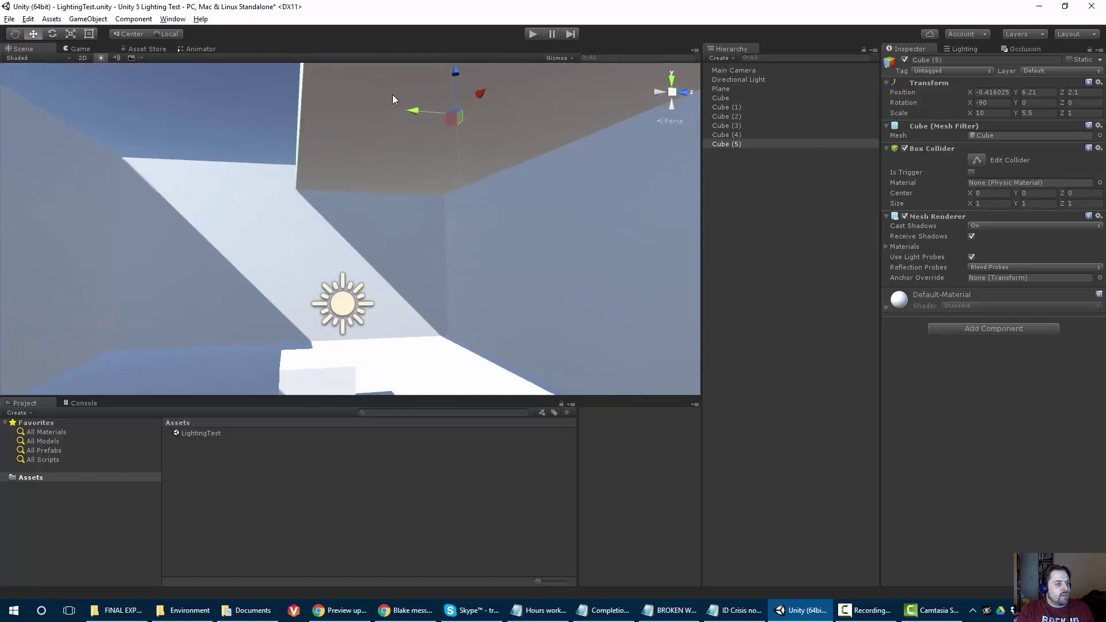
left_click_drag(409, 108, 395, 114)
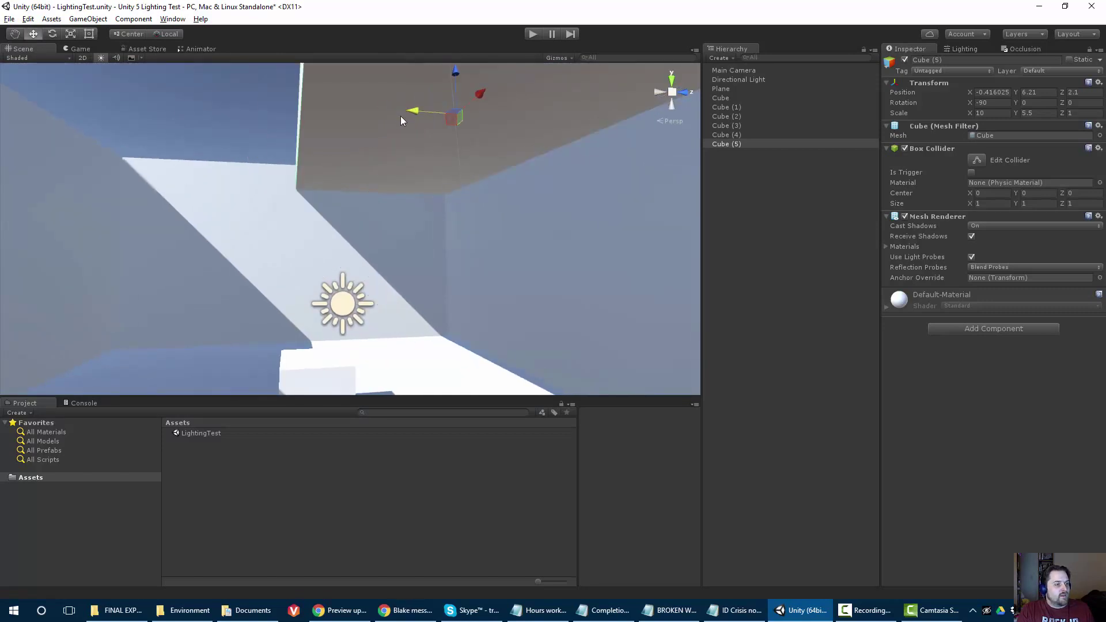
middle_click_drag(399, 117, 371, 132)
left_click_drag(371, 131, 312, 271, "alt")
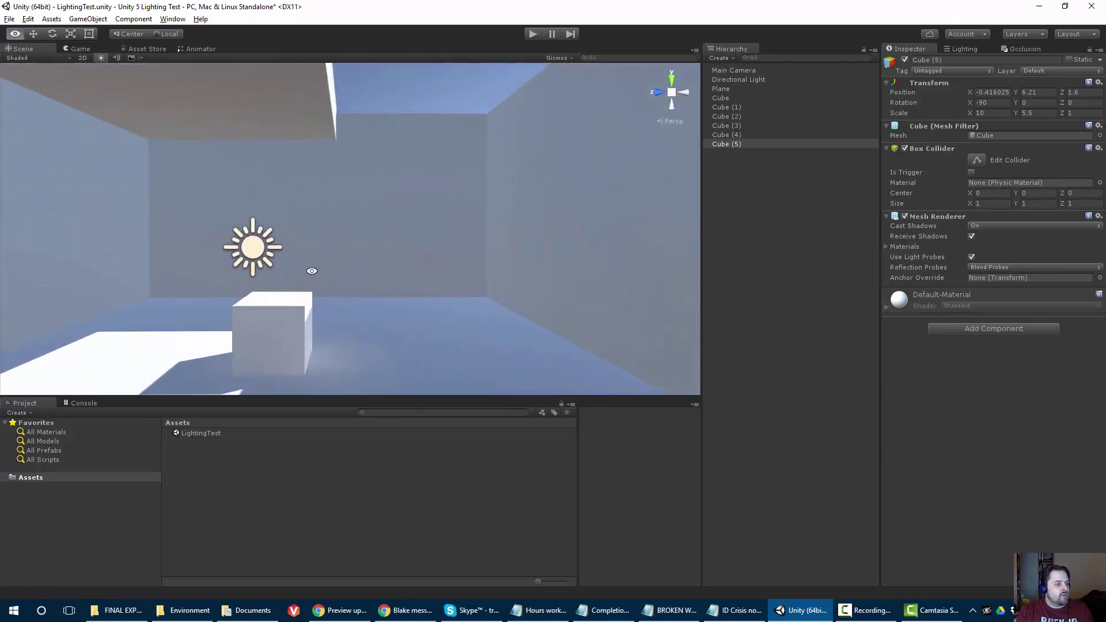
Select the wall and roof cubes, Cube (1) to Cube (5), and mark them all as Static
left_click(727, 107)
left_click(728, 144, "shift")
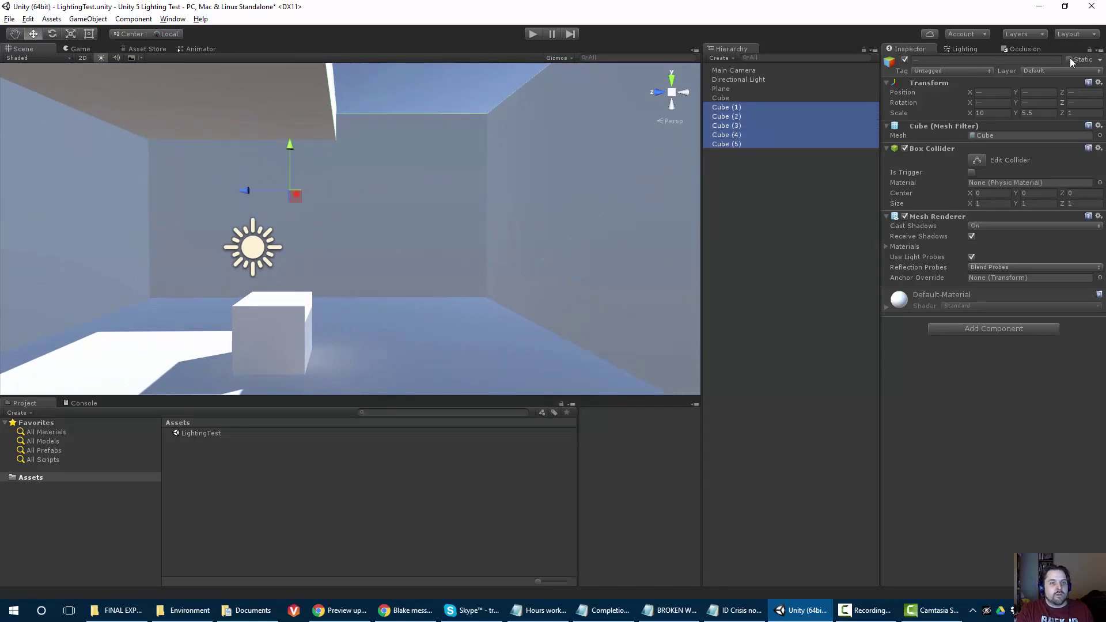
right_click_drag(367, 235, 406, 234, "alt")
middle_click_drag(407, 234, 459, 134)
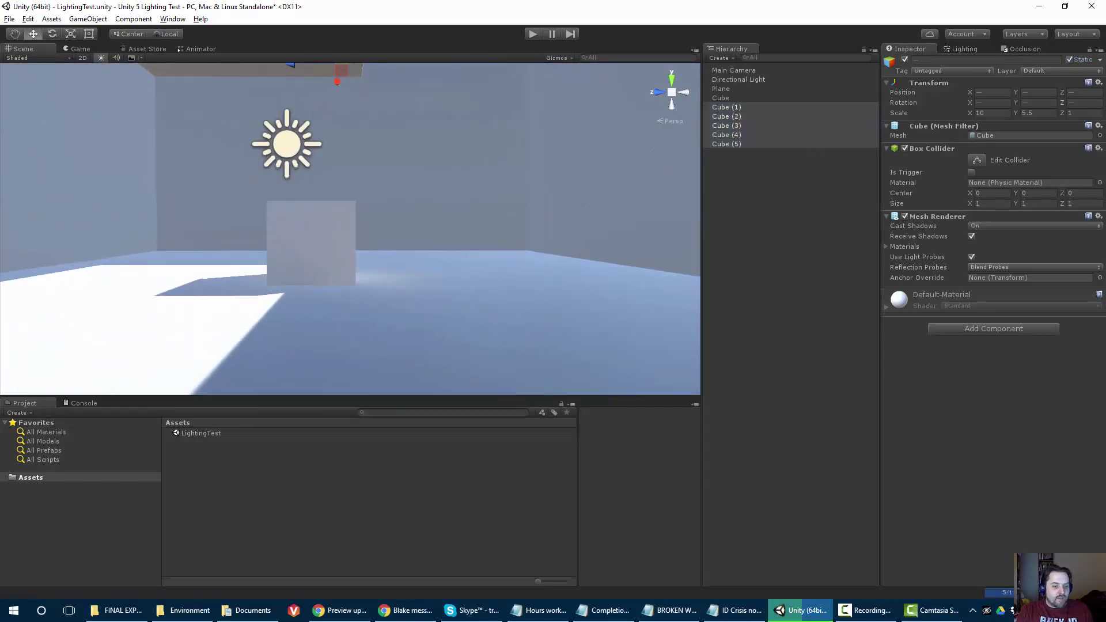
Show the scene lighting settings and rotate the directional light so only a narrow strip of sunlight hits the upper wall
left_click(959, 49)
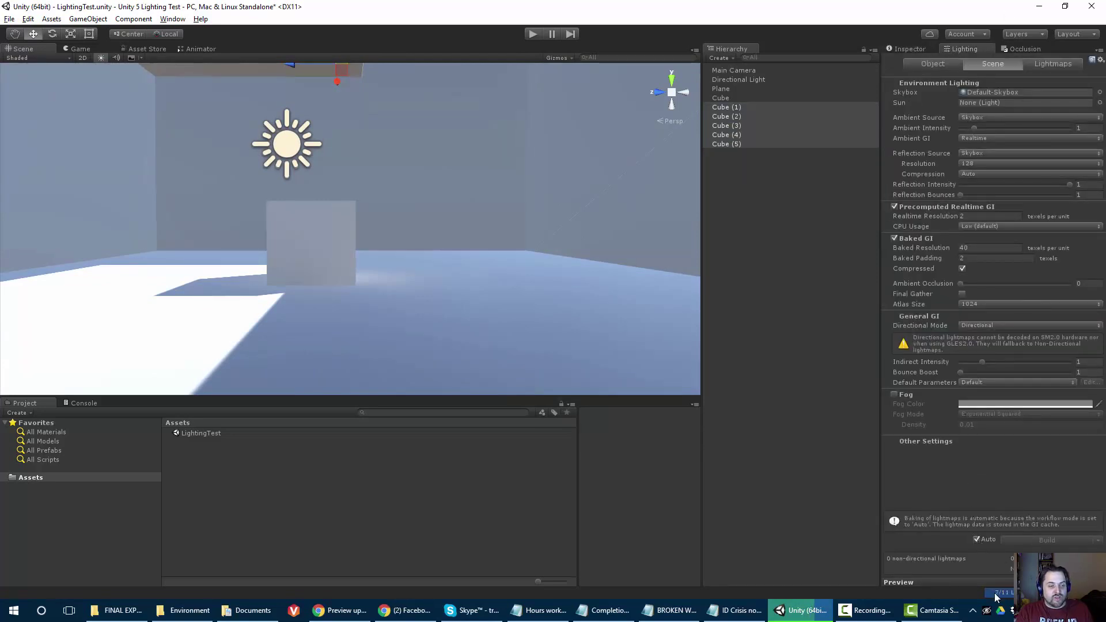
scroll(321, 208, "down", 3)
middle_click_drag(321, 208, 403, 297)
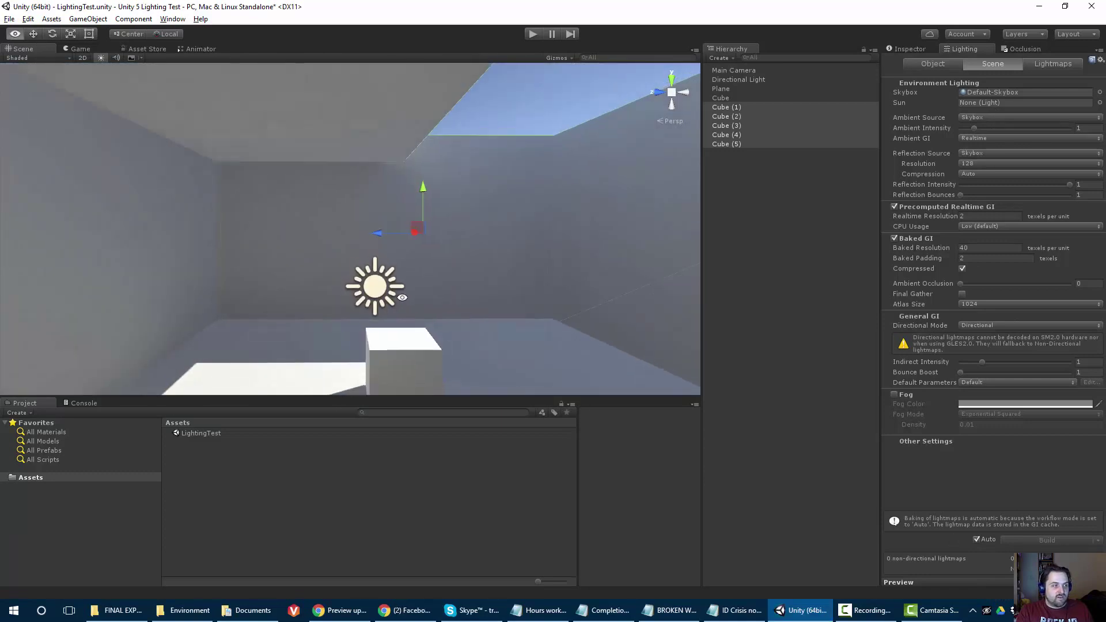
right_click_drag(403, 298, 478, 243)
left_click(481, 242)
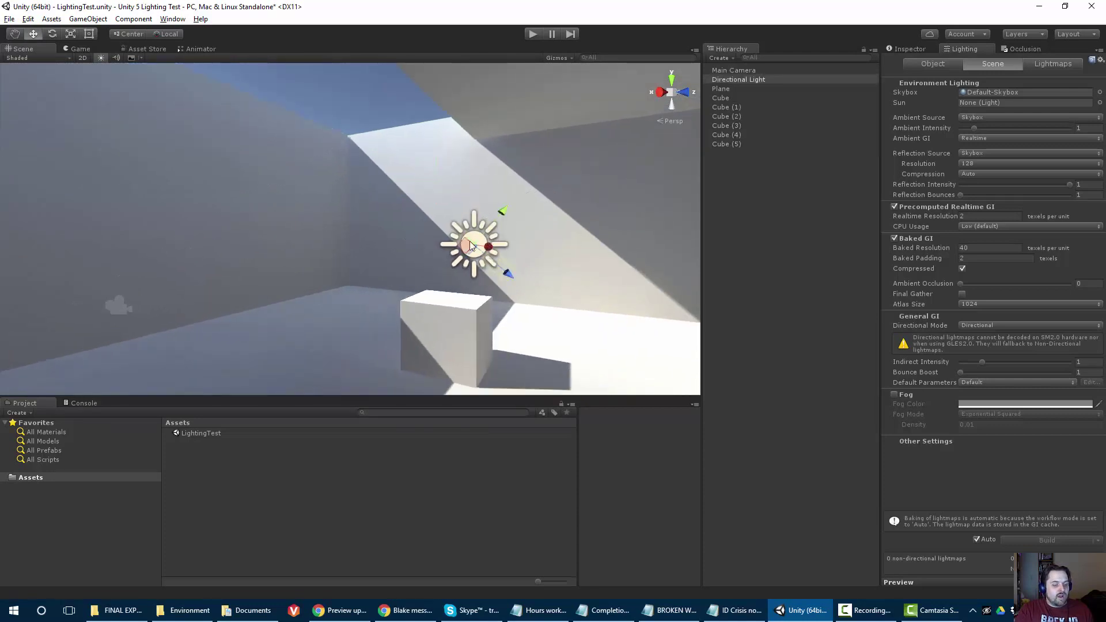
key("e")
left_click_drag(494, 205, 455, 191)
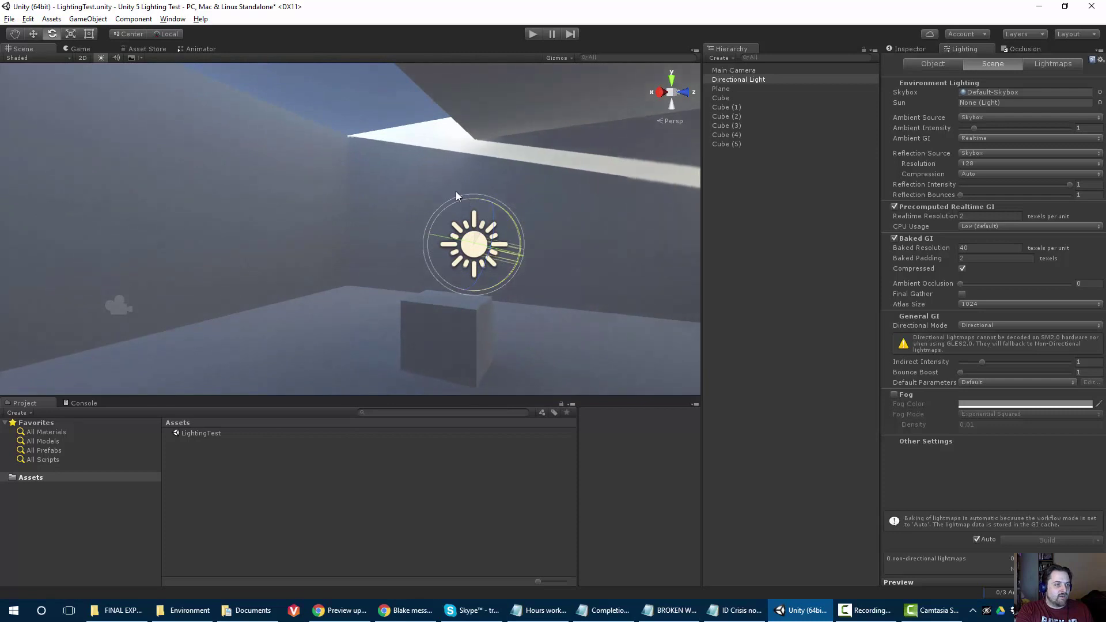
Examine the room's interior, cube and roof opening from several angles under the rotated directional light
right_click_drag(355, 208, 316, 269)
left_click_drag(315, 269, 440, 252, "alt")
middle_click_drag(440, 251, 294, 269, "alt")
left_click_drag(294, 269, 512, 269, "alt")
middle_click_drag(357, 265, 329, 242, "alt")
right_click_drag(329, 242, 290, 130)
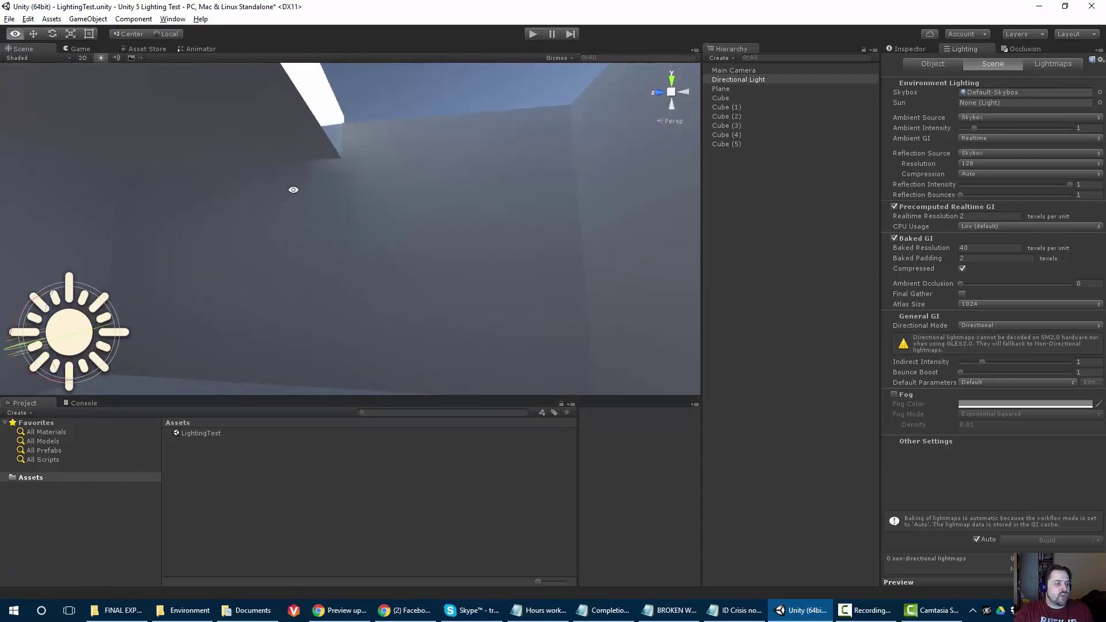
Rotate the directional light about its X axis to about 86 degrees so sunlight falls steeply through the roof opening onto the floor
right_click_drag(293, 189, 256, 221)
left_click(904, 49)
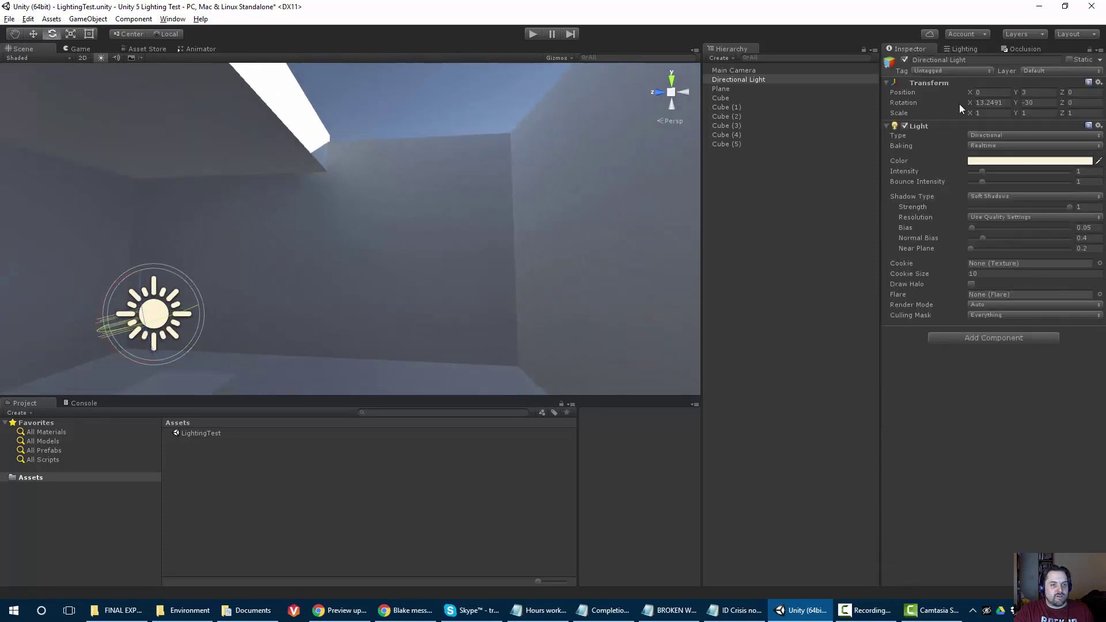
mouse_move(934, 103)
left_mouse_down()
mouse_move(1076, 119)
mouse_move(21, 122)
mouse_move(396, 181)
mouse_move(509, 174)
left_mouse_up()
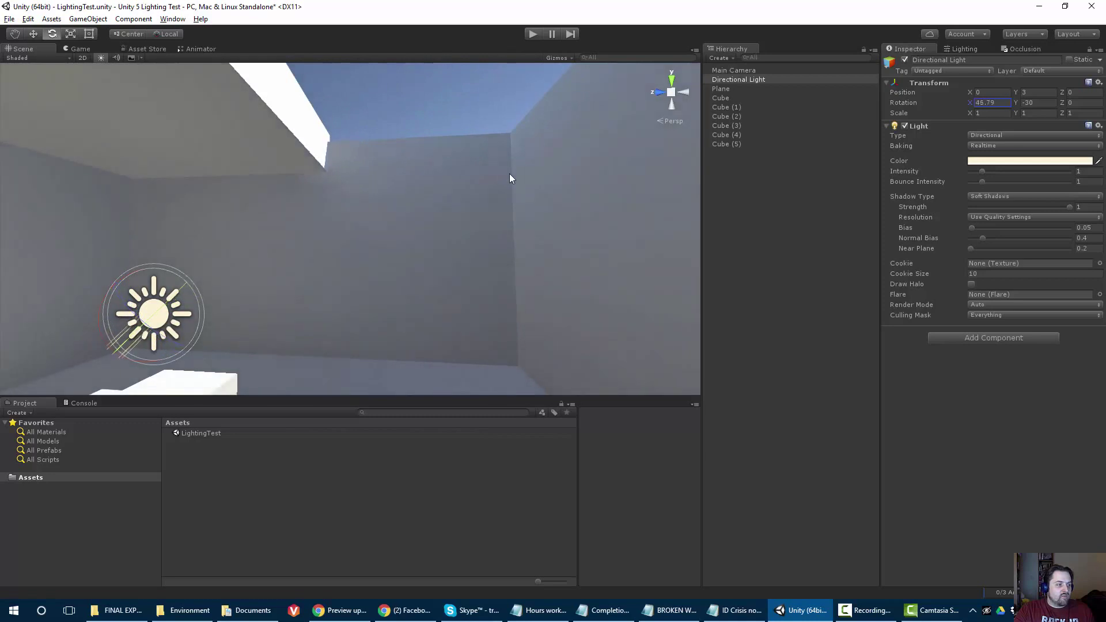
right_click_drag(564, 180, 218, 261)
left_click_drag(213, 248, 156, 261)
middle_click_drag(156, 260, 369, 214)
mouse_move(368, 215)
left_mouse_down("alt")
mouse_move(415, 225)
mouse_move(311, 247)
mouse_move(292, 215)
mouse_move(269, 208)
mouse_move(230, 217)
mouse_move(244, 254)
mouse_move(366, 240)
mouse_move(204, 229)
mouse_move(387, 219)
mouse_move(284, 192)
mouse_move(350, 207)
left_mouse_up("alt")
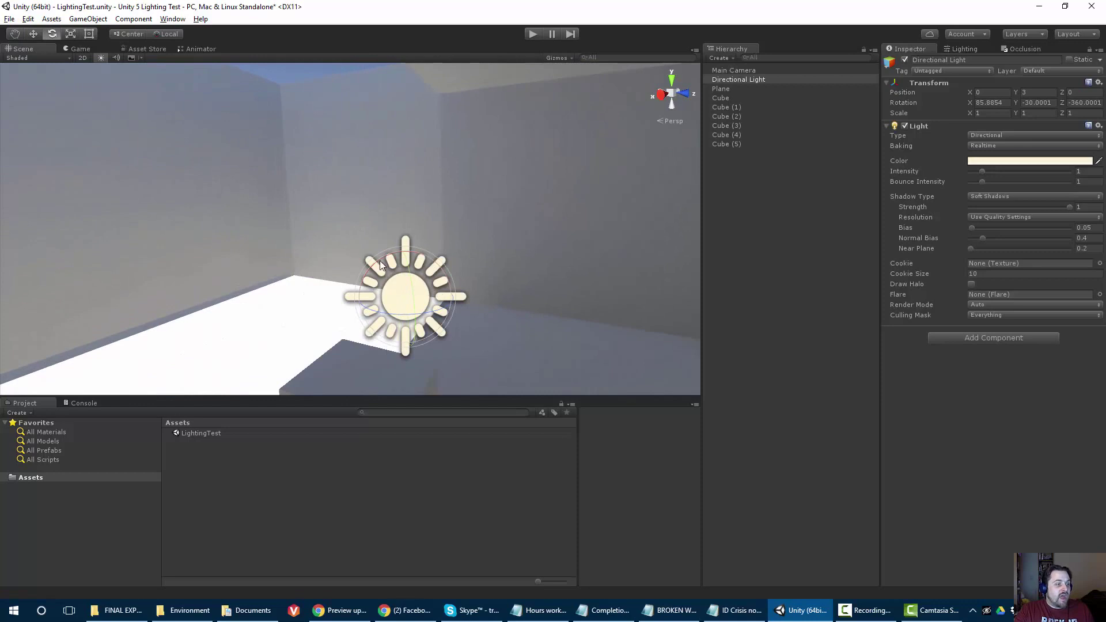
Rotate the directional light to an X rotation of about 28.6 so a diagonal band of sunlight crosses the walls and reaches the floor
left_click_drag(379, 260, 444, 251)
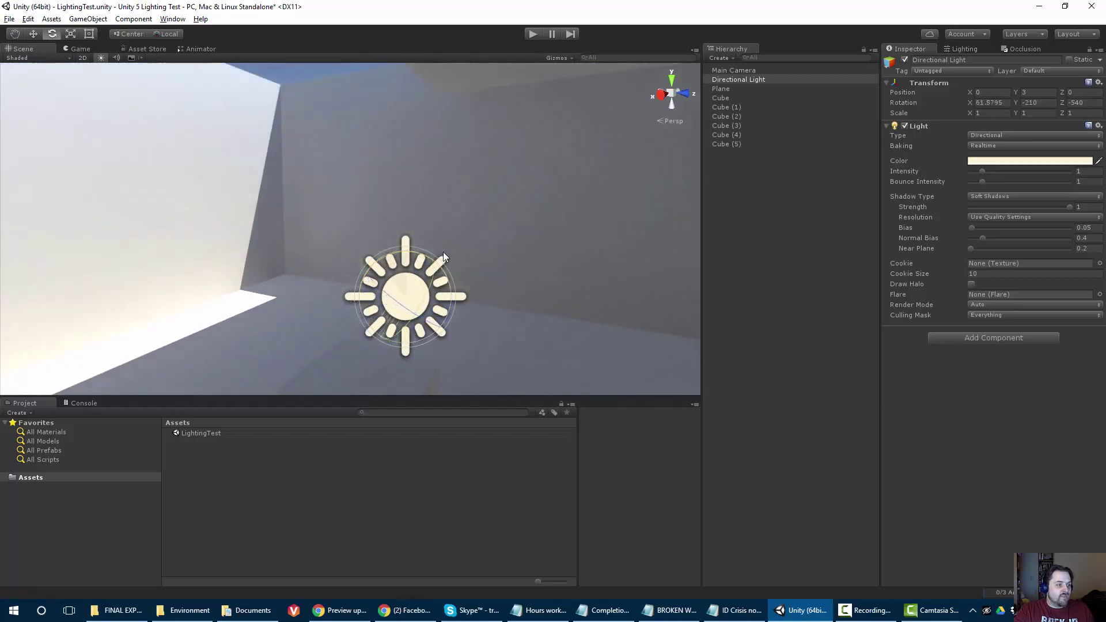
scroll(319, 234, "down", 8)
left_click_drag(319, 234, 327, 227, "alt")
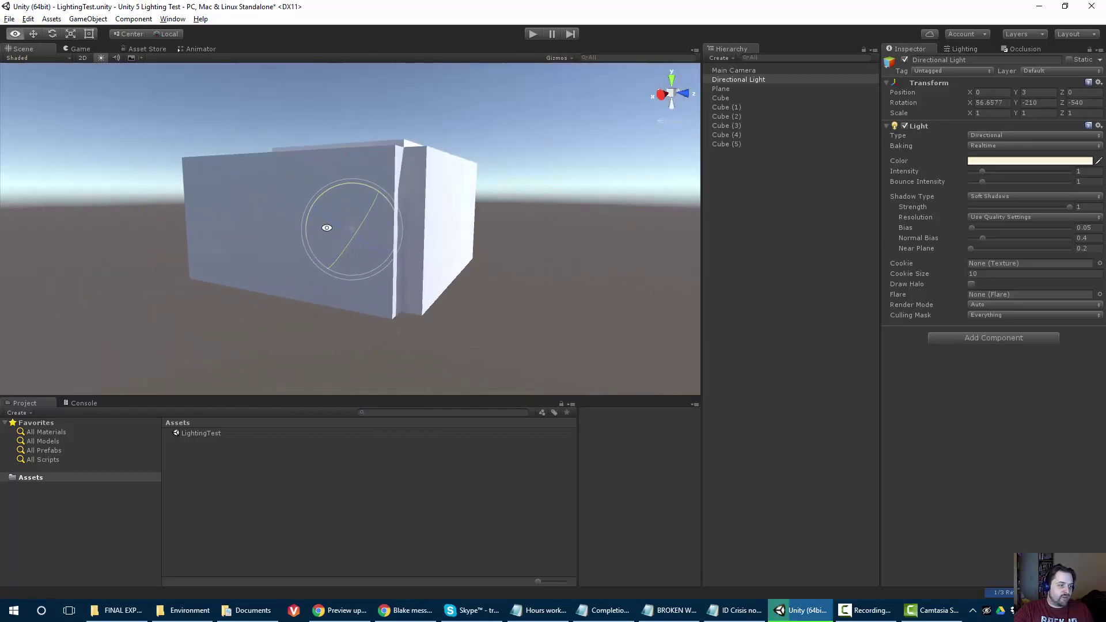
scroll(326, 227, "up", 8)
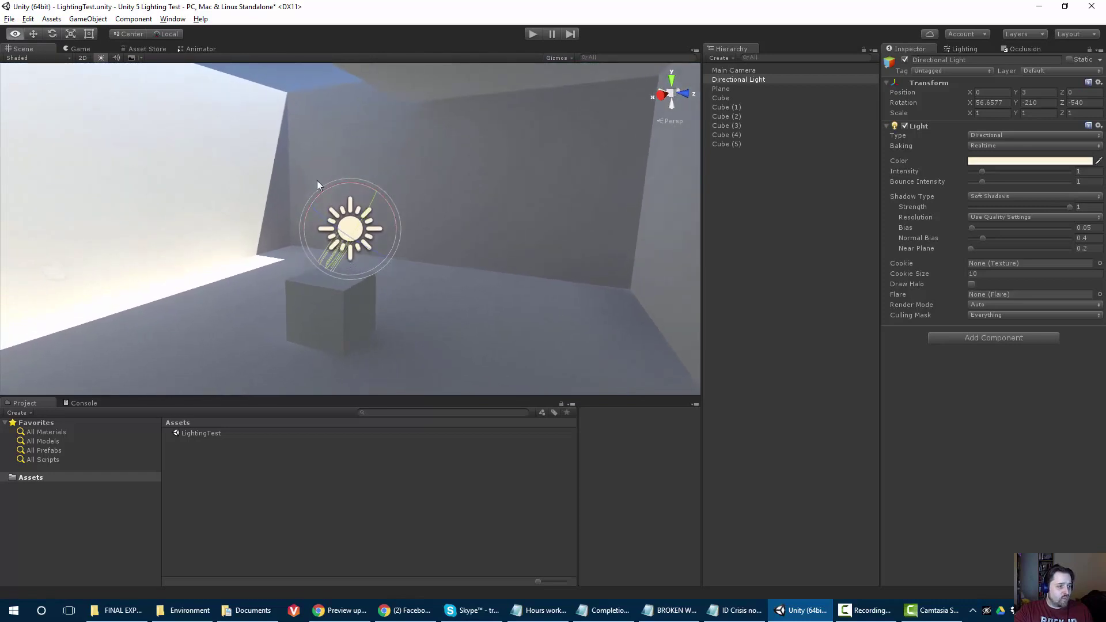
left_click_drag(327, 188, 184, 216)
left_click_drag(219, 203, 334, 230)
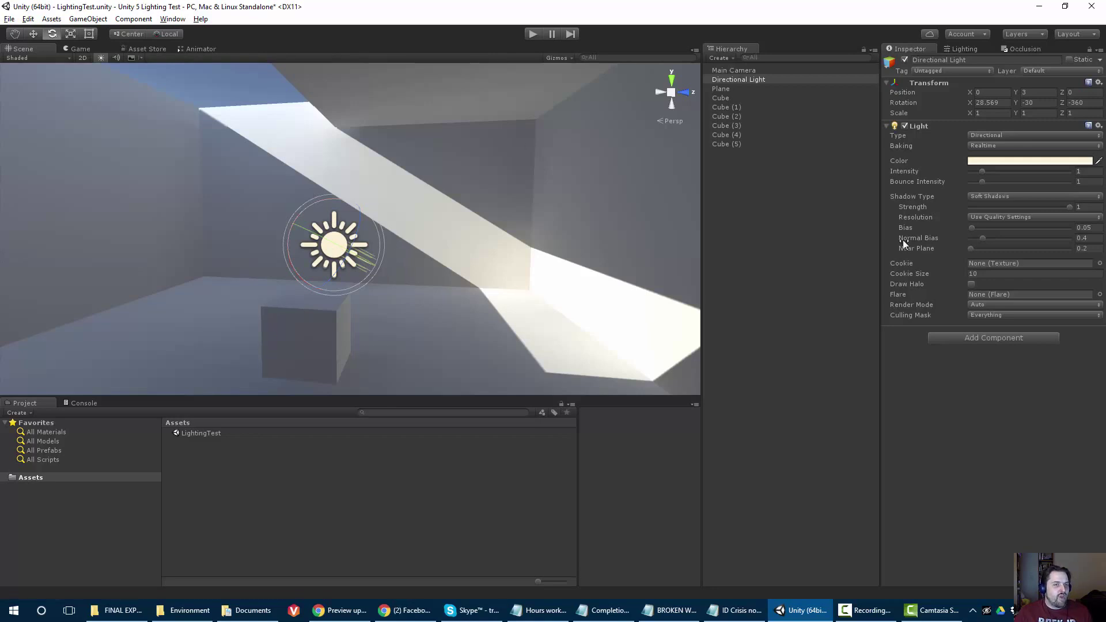
Set the scene's Precomputed Realtime GI resolution to 0.1 texels per unit and inspect the bounced light around the room
left_click(963, 49)
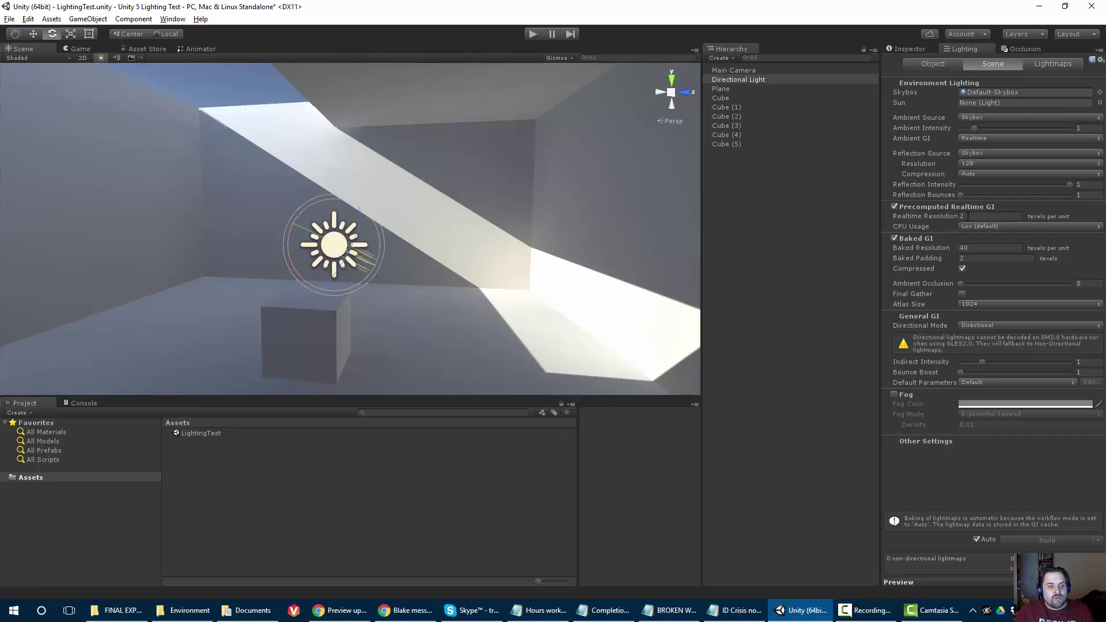
left_click(968, 216)
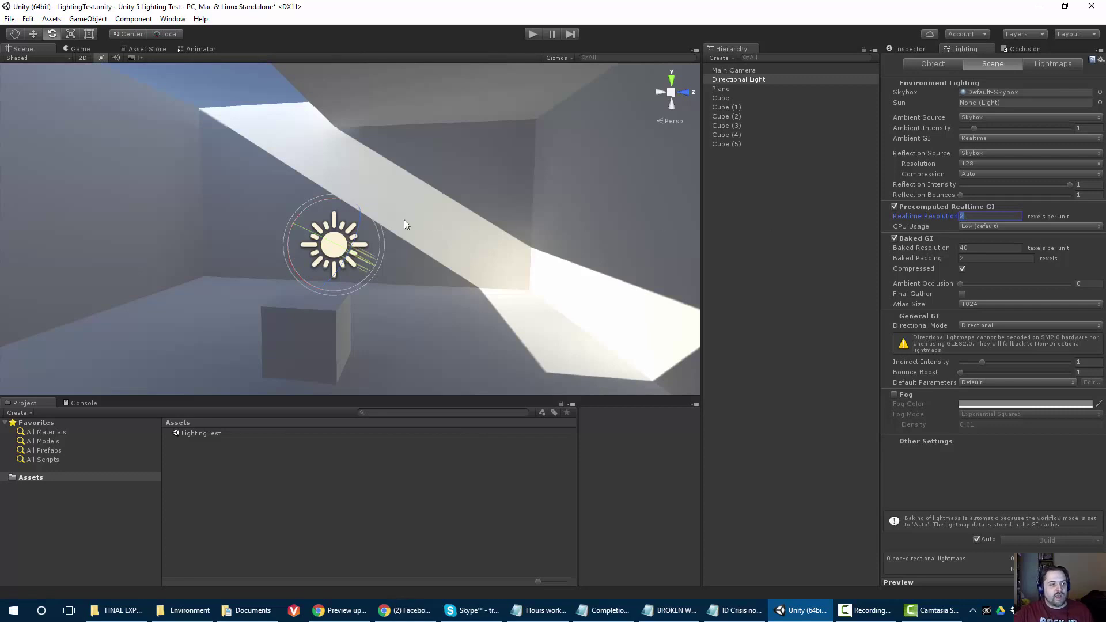
type("0.1")
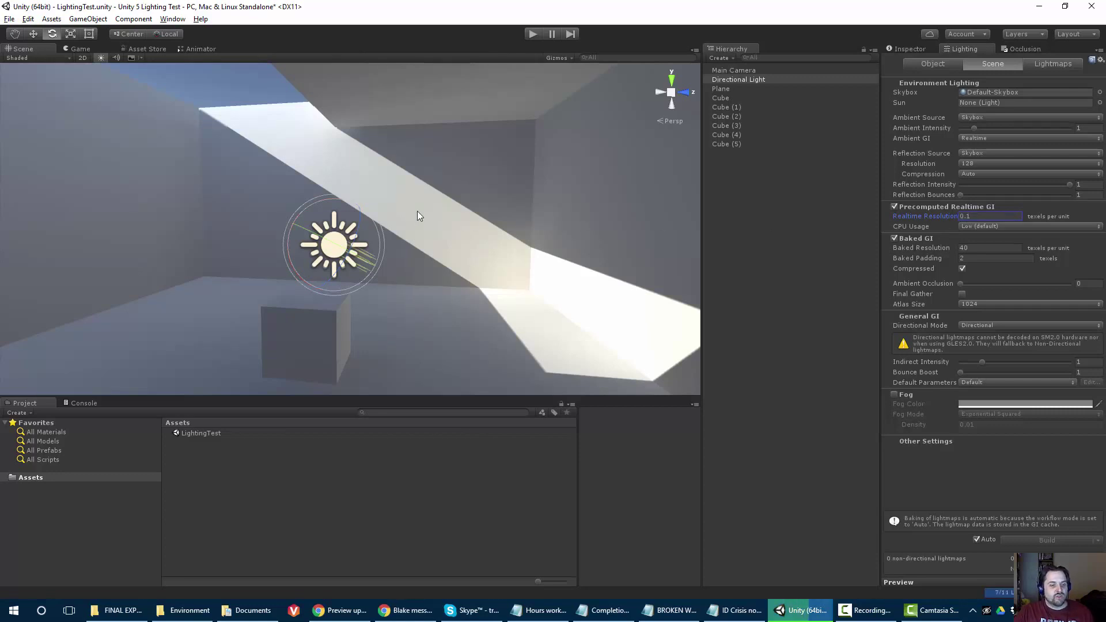
scroll(292, 205, "up", 2)
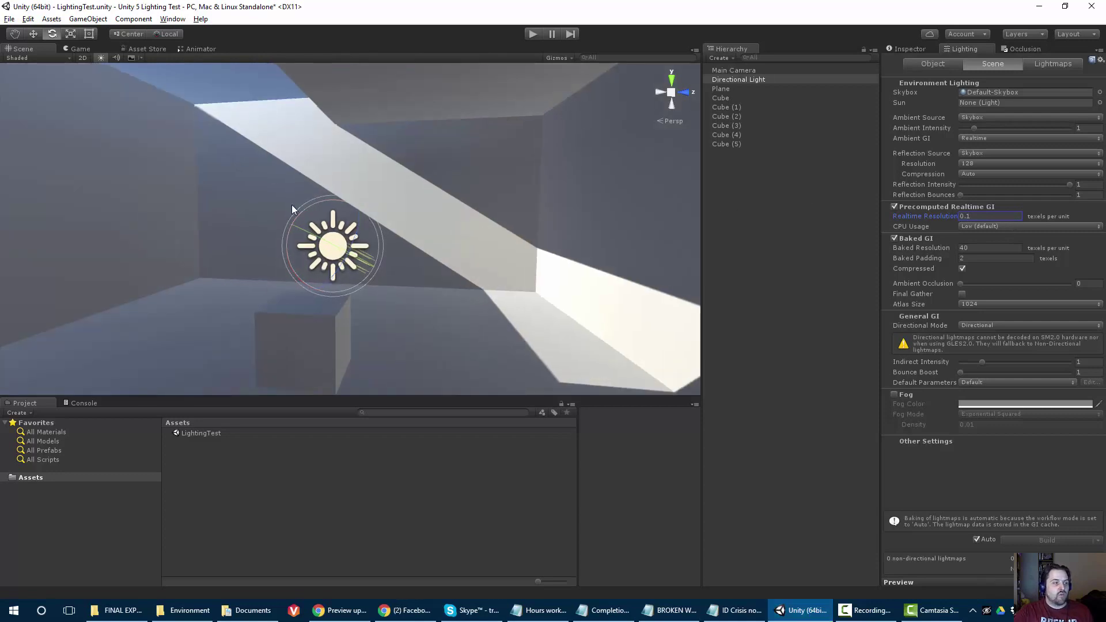
mouse_move(300, 199)
left_mouse_down("alt")
mouse_move(210, 180)
mouse_move(331, 192)
mouse_move(434, 182)
mouse_move(466, 189)
mouse_move(413, 183)
mouse_move(506, 195)
mouse_move(493, 196)
left_mouse_up("alt")
middle_click_drag(234, 188, 442, 264)
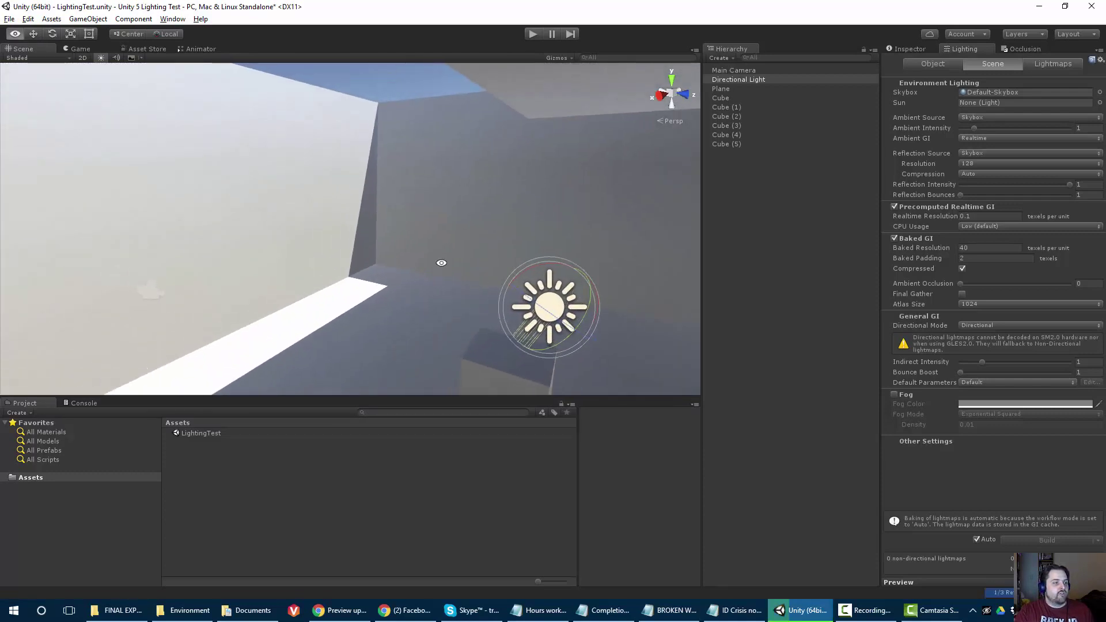
mouse_move(442, 263)
left_mouse_down("alt")
mouse_move(190, 193)
mouse_move(117, 205)
mouse_move(47, 236)
mouse_move(157, 210)
mouse_move(834, 242)
left_mouse_up("alt")
left_click_drag(340, 242, 199, 236, "alt")
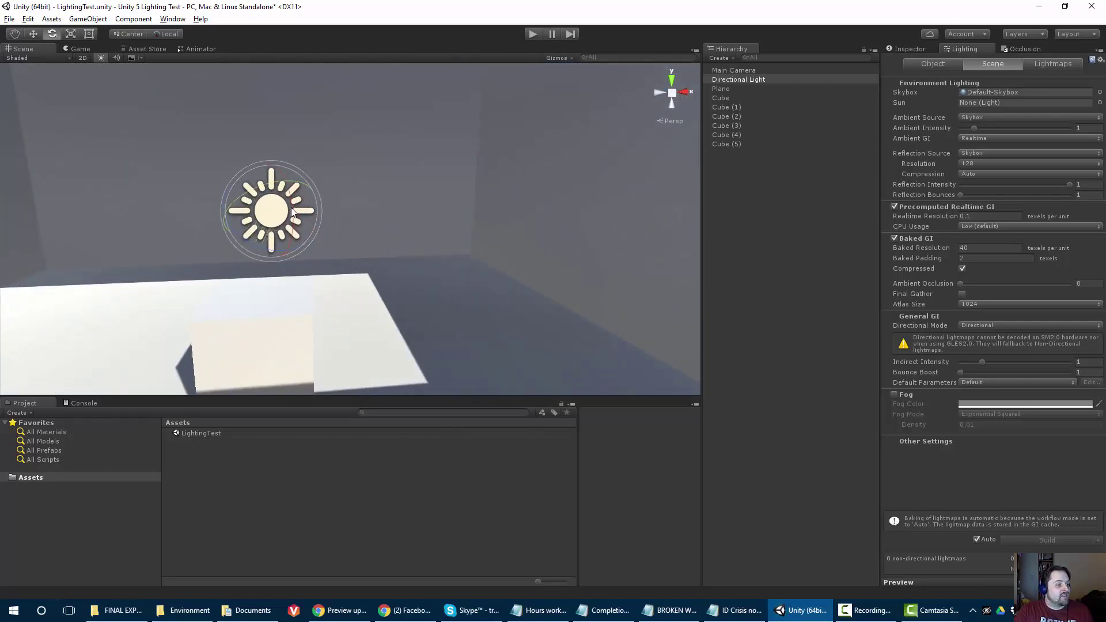
Rotate the directional light so sunlight hits the floor and cube top, and set the Realtime Resolution to 4 texels per unit
left_click_drag(291, 208, 402, 248)
left_click(979, 221)
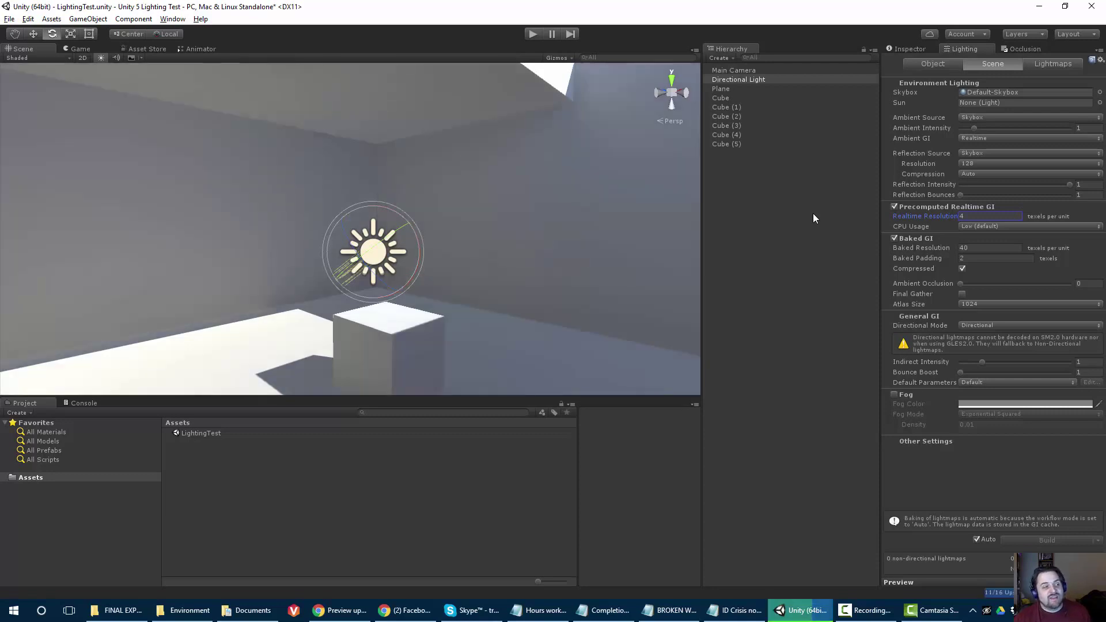
scroll(323, 196, "down", 3)
scroll(323, 195, "up", 3)
Rotate the directional light so sunlight strikes only the upper part of the wall, and view the shaded cube from the other side
left_click_drag(427, 192, 303, 244, "alt")
right_click_drag(303, 243, 339, 243)
left_click_drag(339, 243, 365, 194)
right_click_drag(366, 194, 142, 259)
left_click_drag(140, 255, 81, 343)
right_click_drag(81, 343, 320, 292)
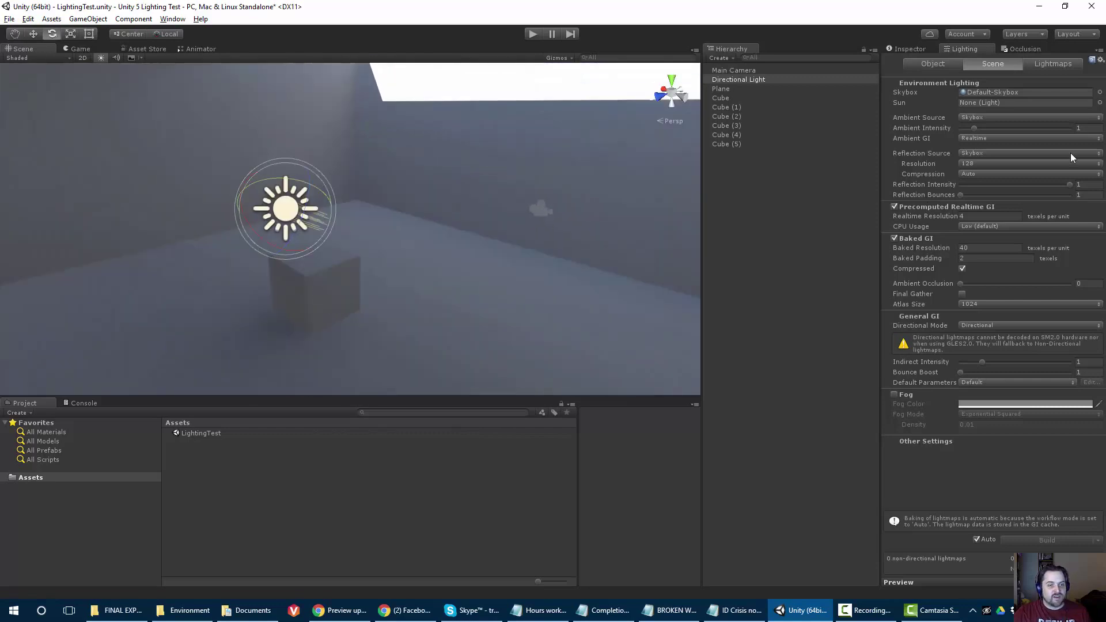
Set the Realtime Resolution to 8 texels per unit and inspect the shading on the cube and floor
left_click(986, 215)
type("8")
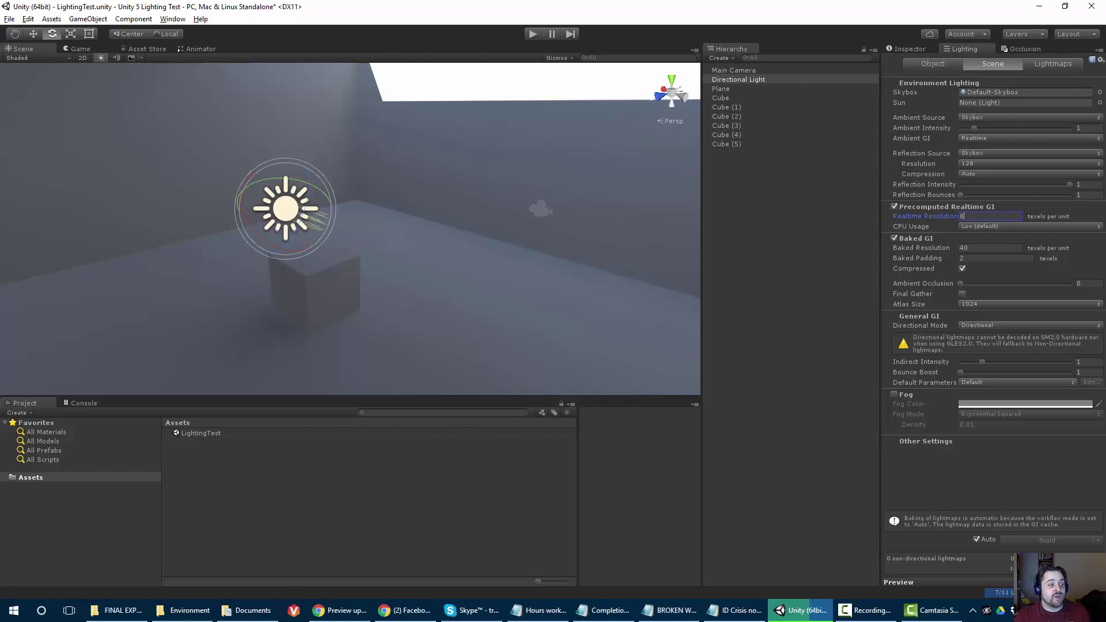
right_click_drag(233, 209, 167, 202)
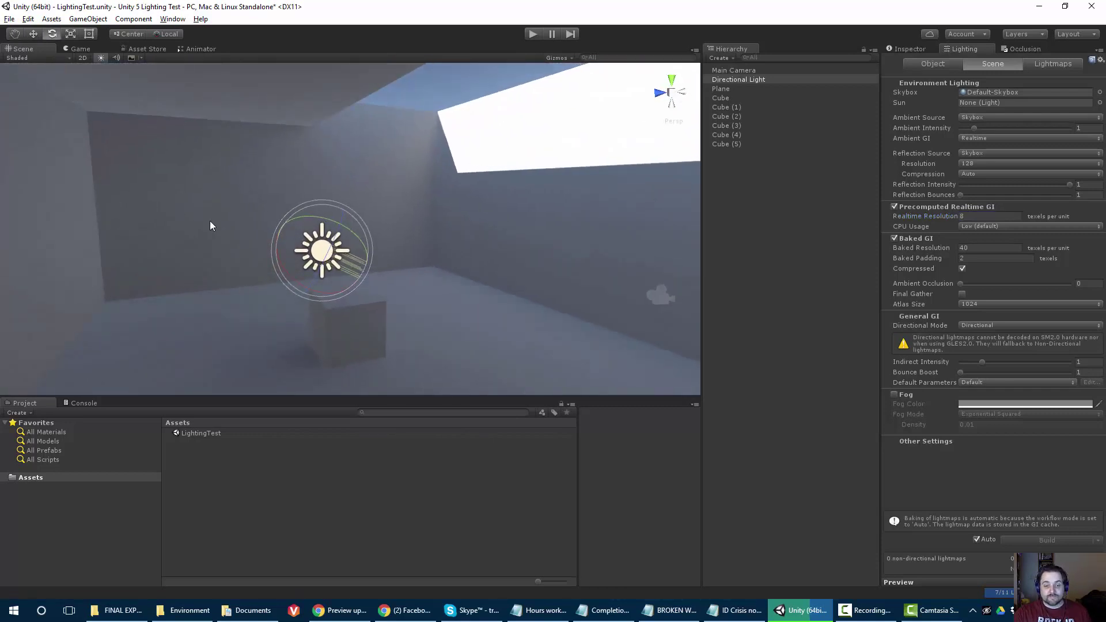
right_click_drag(267, 254, 369, 302)
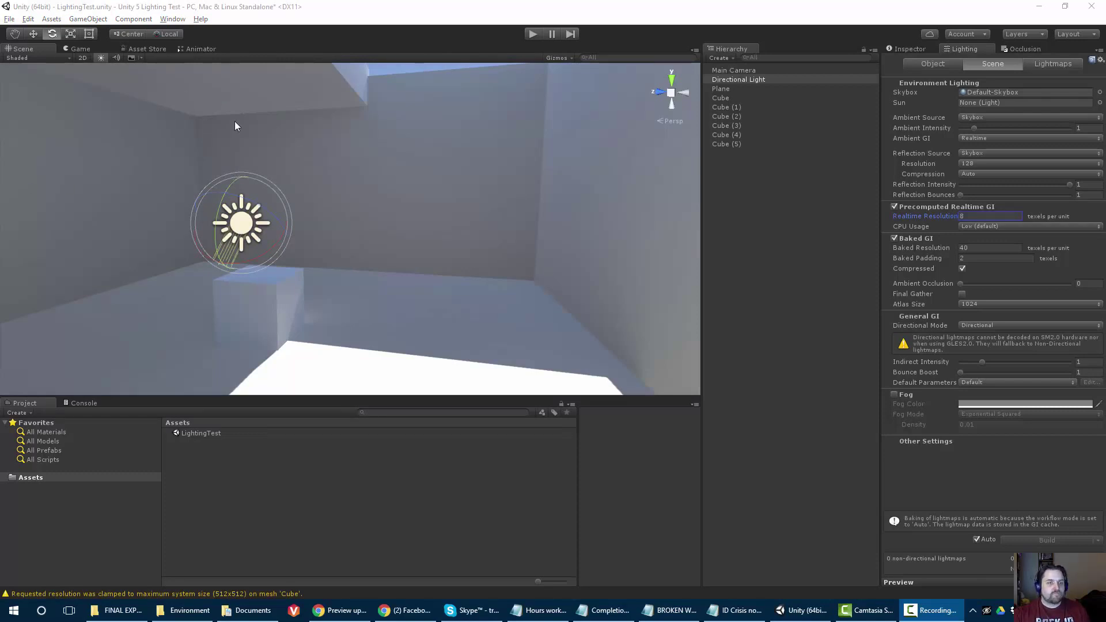
left_click_drag(358, 223, 381, 290, "alt")
right_click_drag(382, 289, 494, 245)
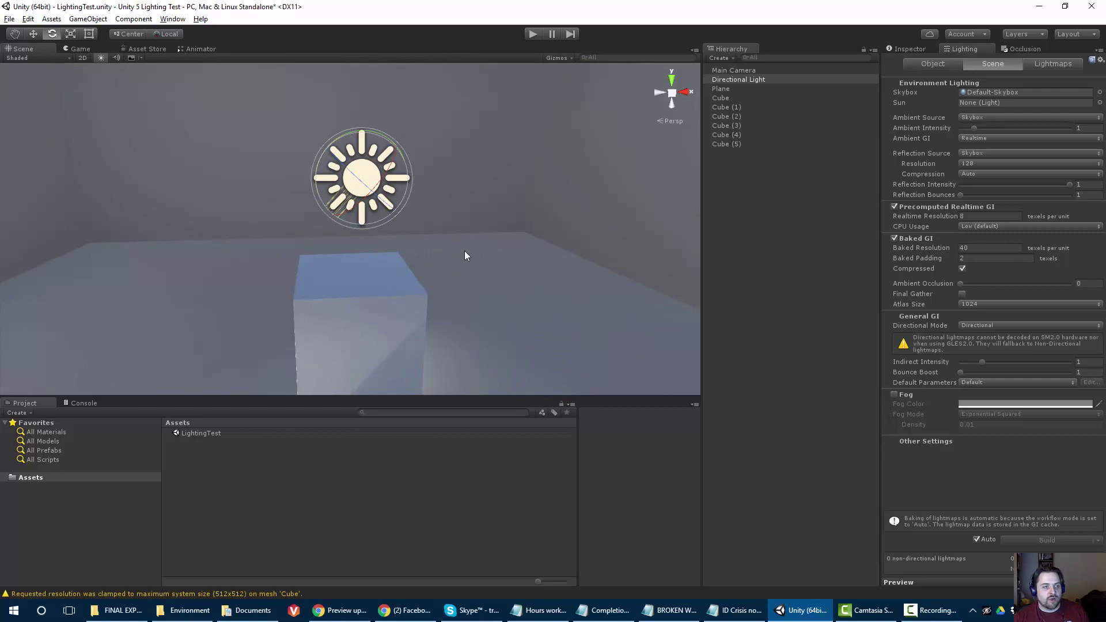
Switch the Realtime Resolution to 4 and back to 8 texels per unit to compare the cube's shading
left_click(901, 275)
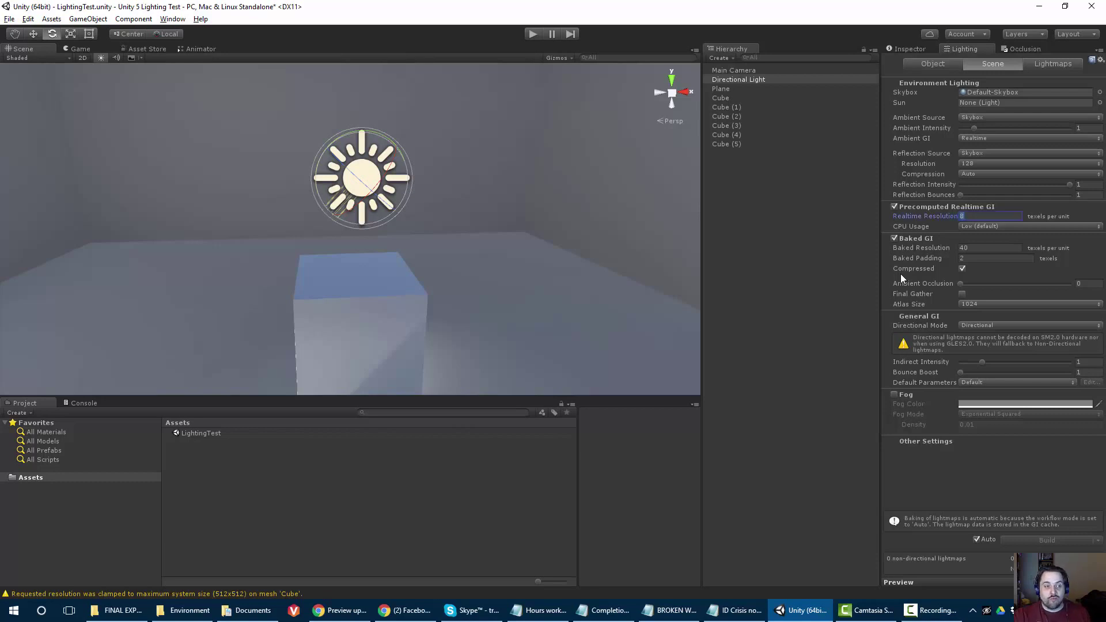
type("4")
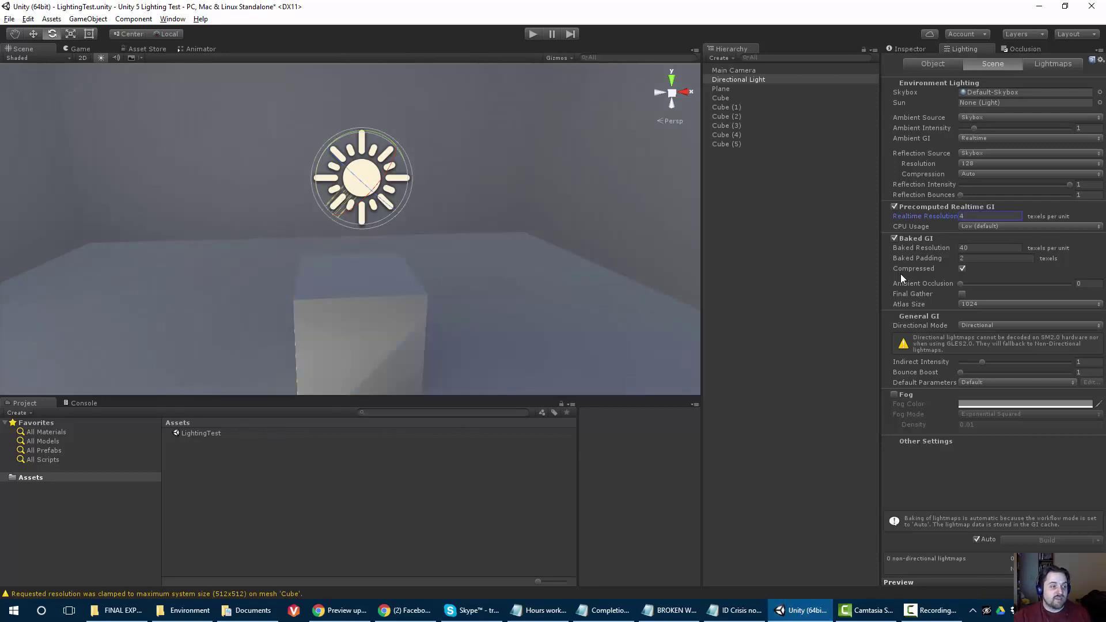
scroll(901, 274, "down", 8)
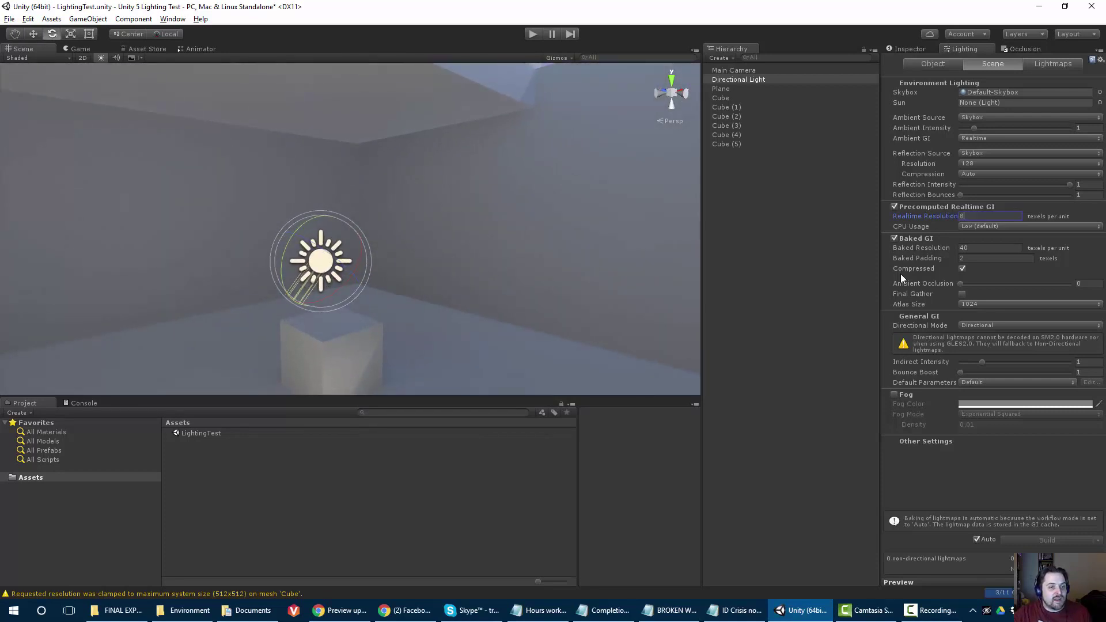
key("BackSpace")
type("8")
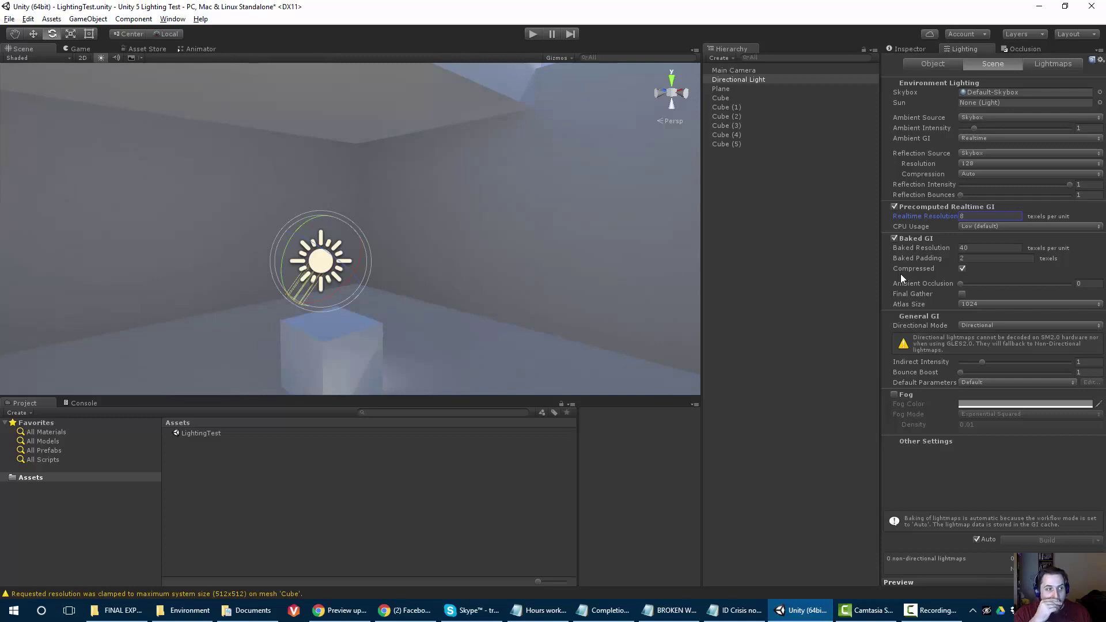
Look over the room's walls and cube, and set the Realtime Resolution to 4 texels per unit
type("q")
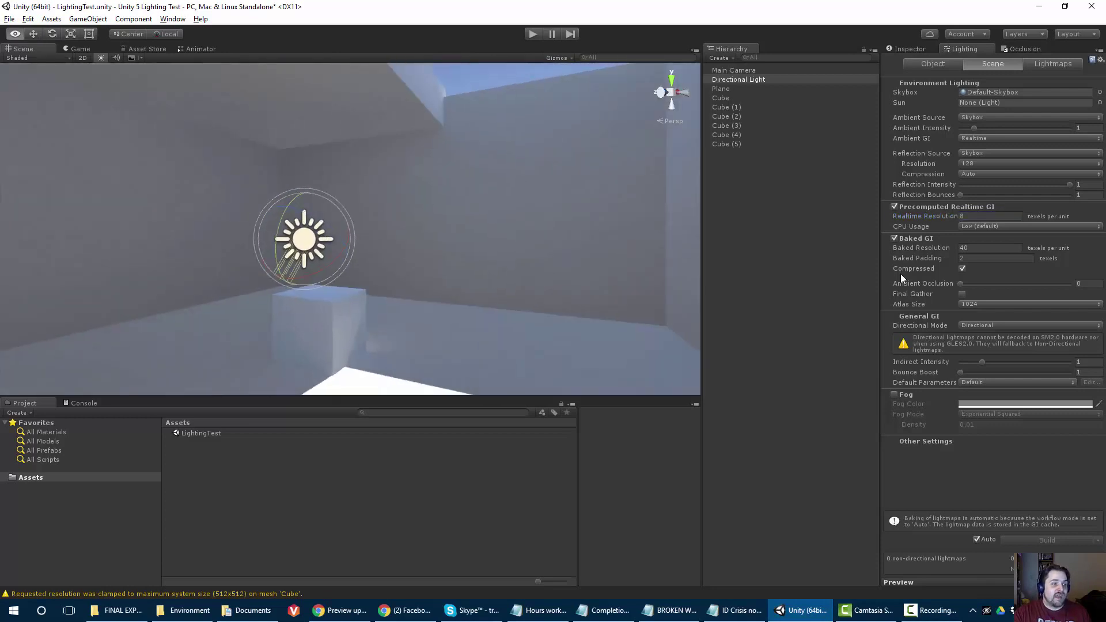
type("e")
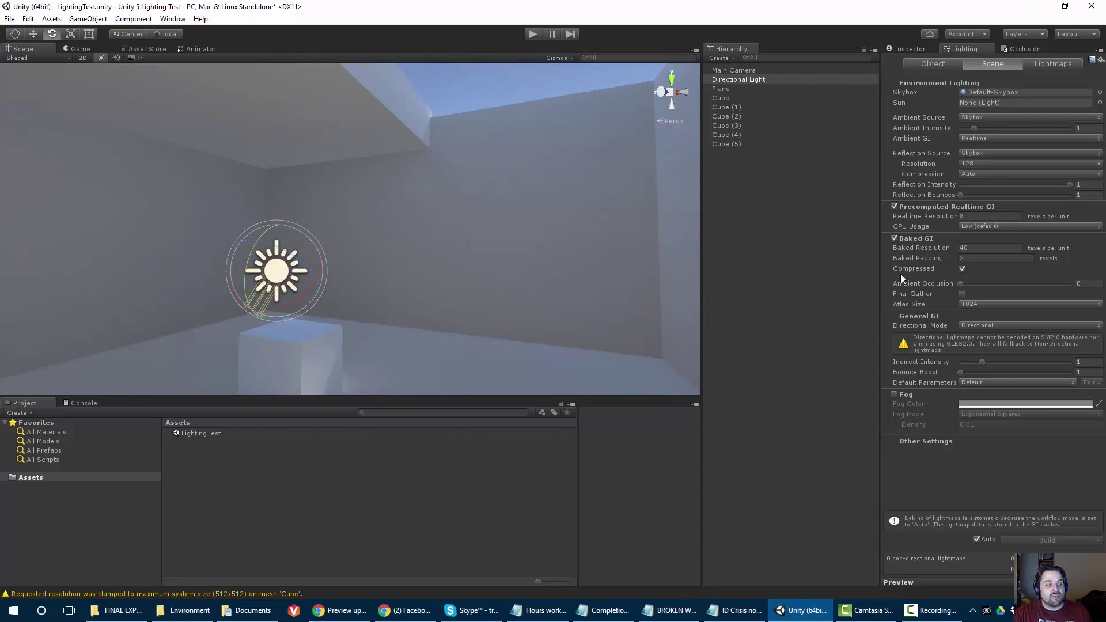
type("w")
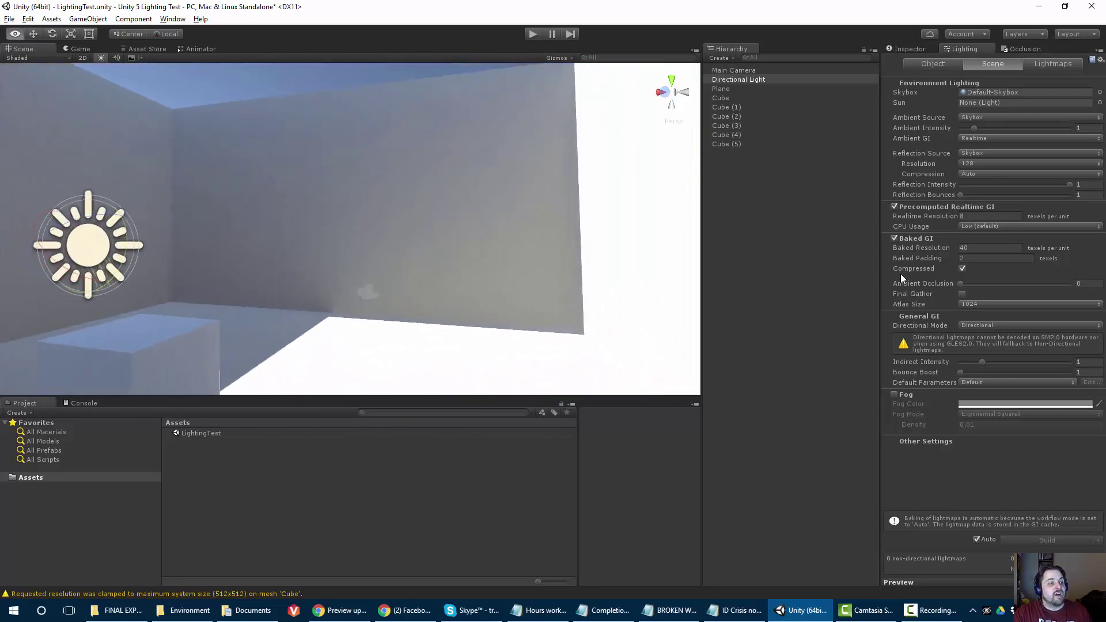
type("s")
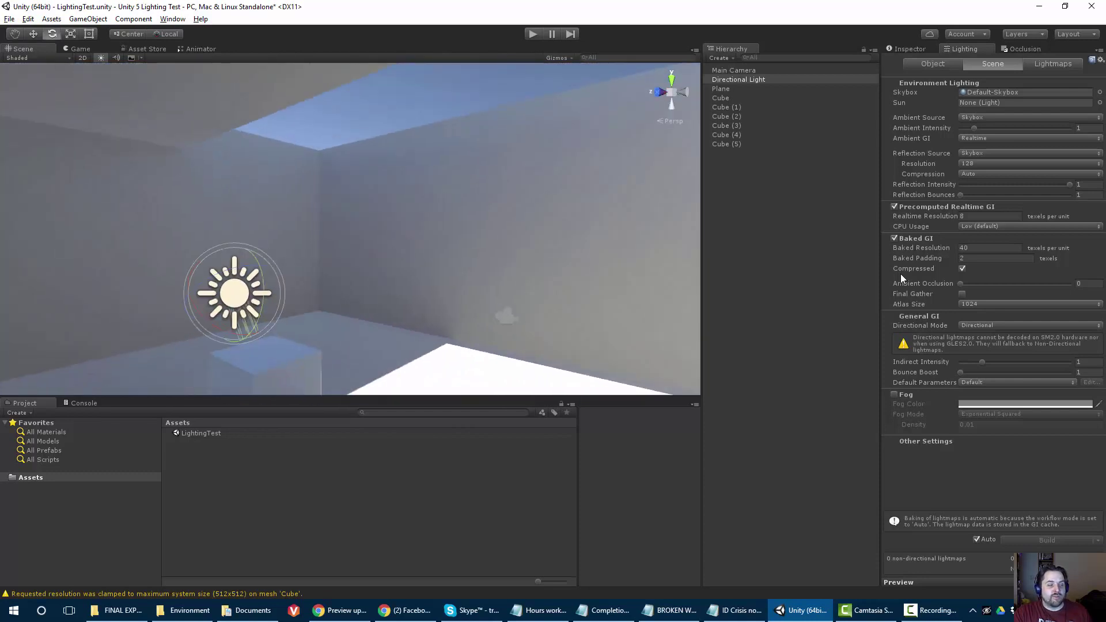
left_click(901, 279)
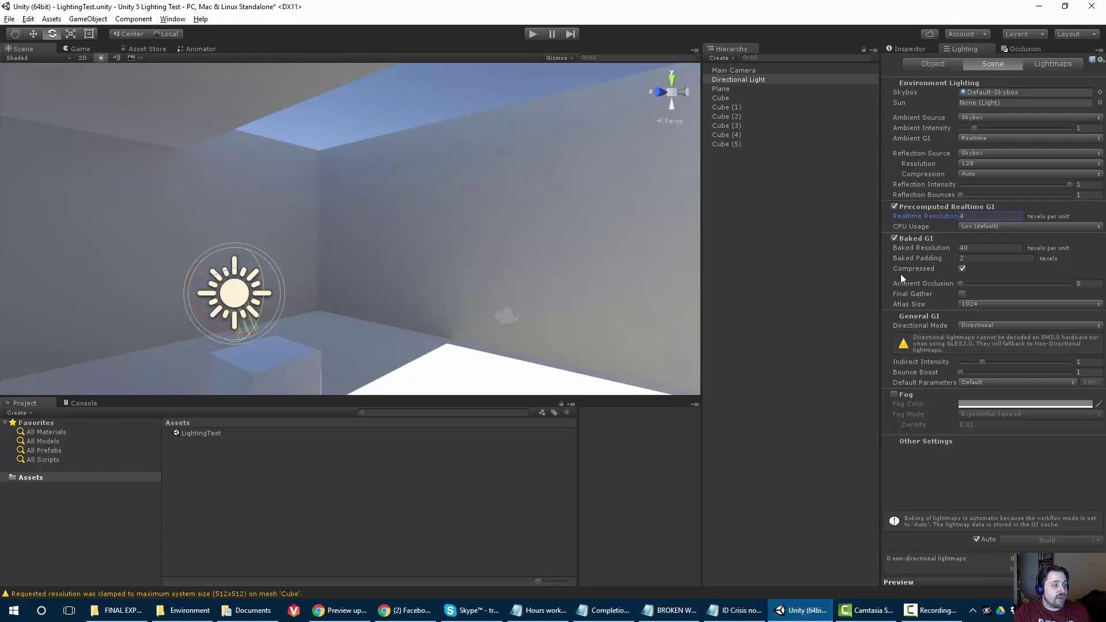
Show the directional light's properties and examine the sunlit wall, the cube and the shaded corners from several angles
middle_click_drag(234, 293, 408, 168)
left_click_drag(173, 219, 576, 271, "alt")
right_click_drag(351, 231, 351, 230)
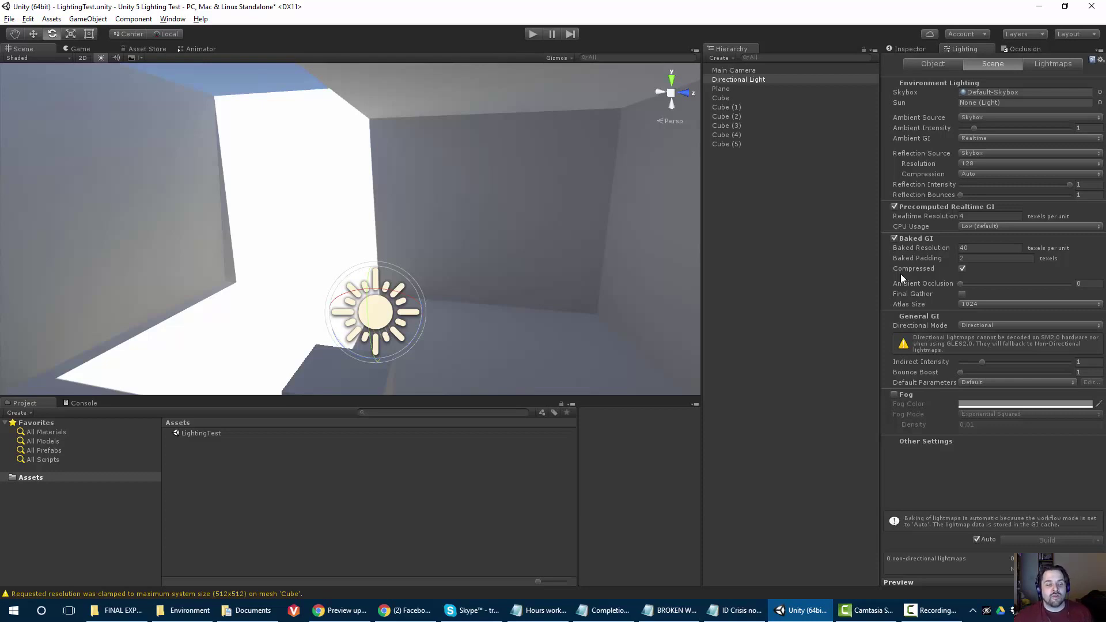
key("ctrl+3")
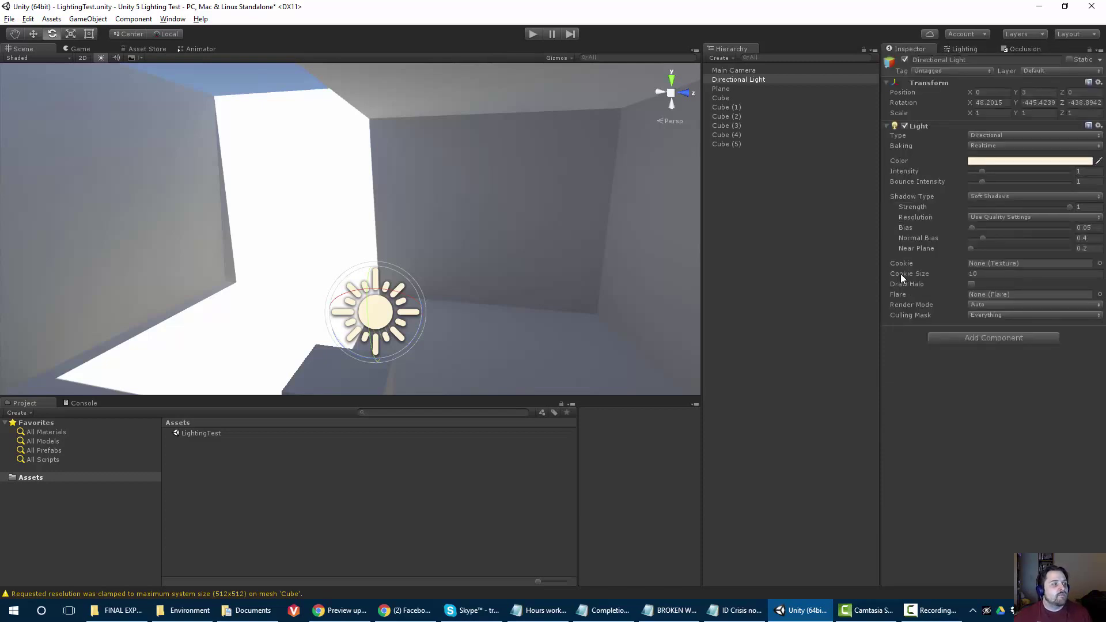
scroll(351, 229, "up", 2)
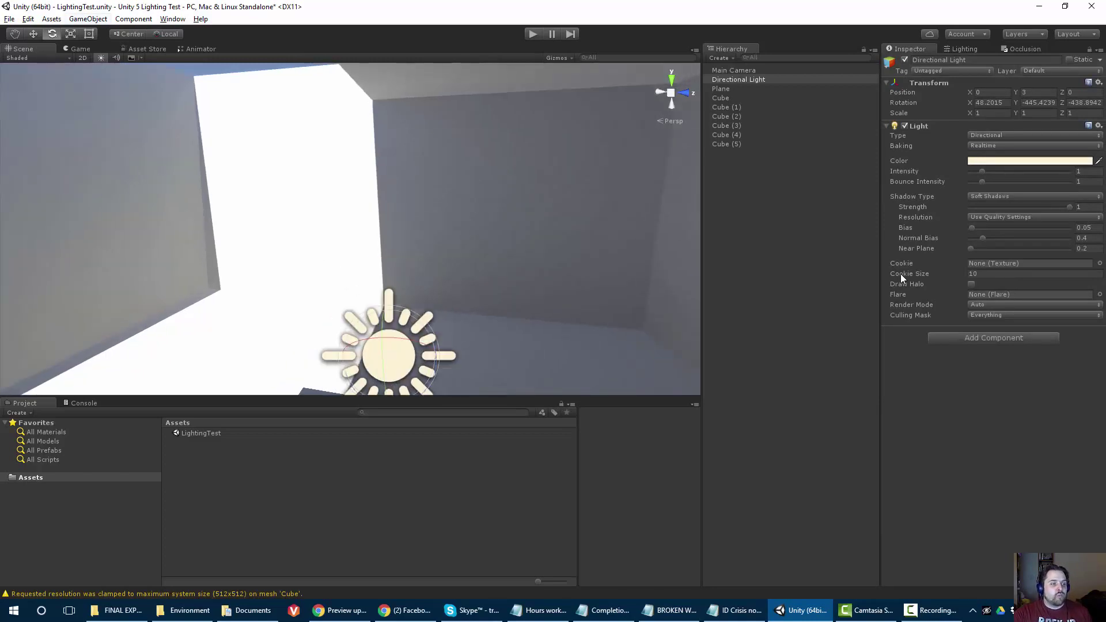
mouse_move(351, 228)
right_mouse_down()
mouse_move(414, 248)
mouse_move(470, 244)
right_mouse_up()
scroll(351, 229, "down", 3)
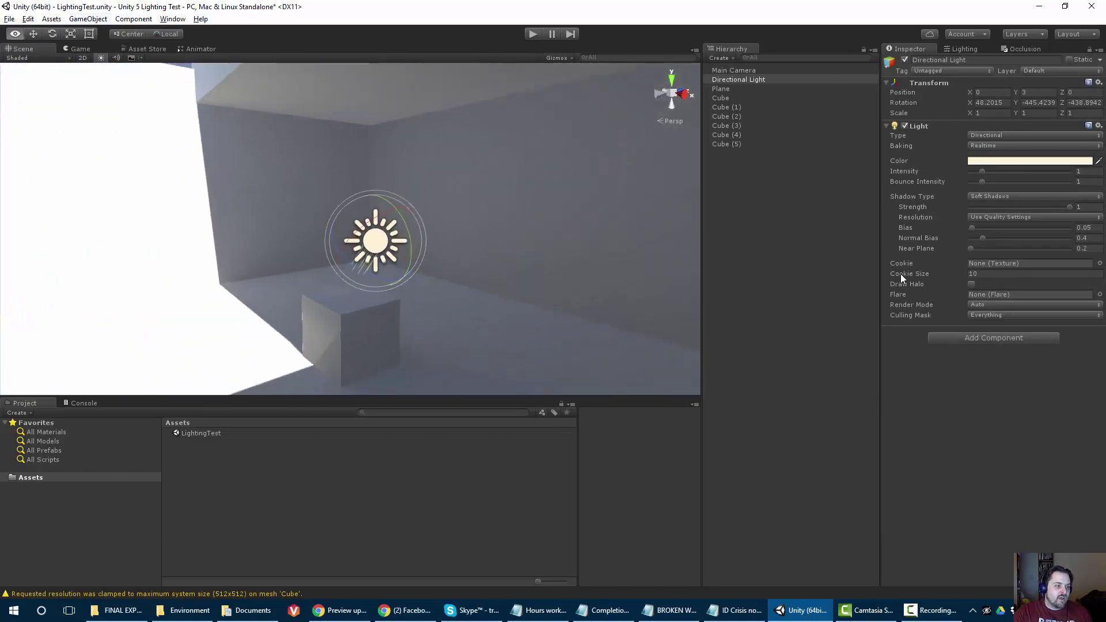
mouse_move(350, 229)
right_mouse_down()
mouse_move(369, 293)
mouse_move(354, 265)
right_mouse_up()
scroll(387, 202, "down", 2)
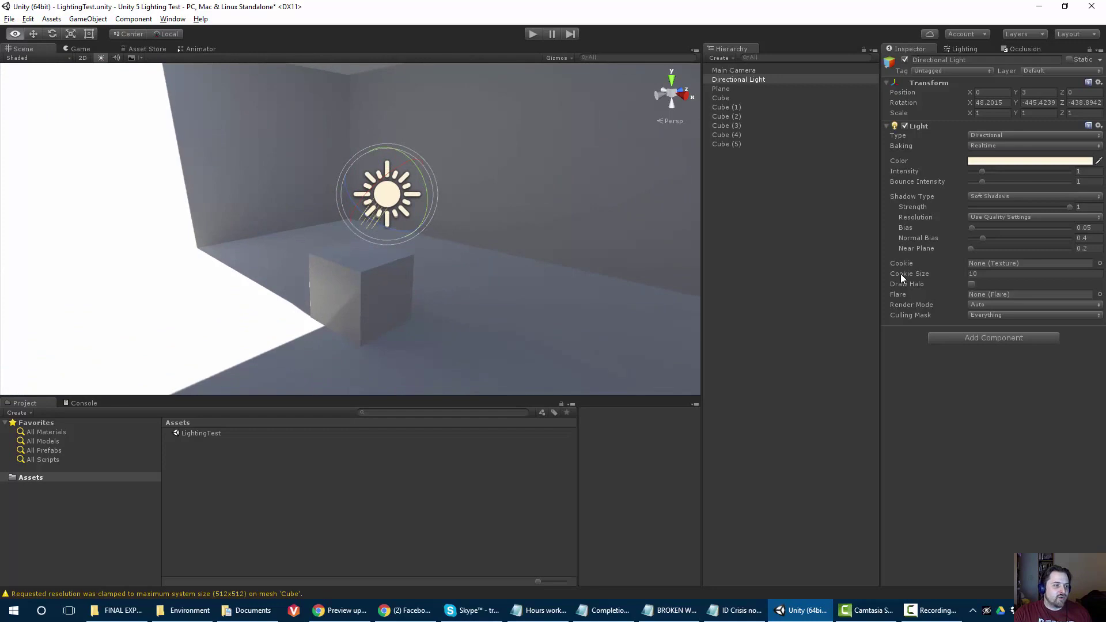
middle_click_drag(387, 195, 452, 227)
left_click_drag(452, 227, 518, 227, "alt")
right_click_drag(373, 244, 413, 230)
mouse_move(413, 230)
middle_mouse_down()
mouse_move(432, 191)
mouse_move(447, 204)
middle_mouse_up()
Enlarge the scene view by shrinking the project area, and create a folder named Materials inside Assets
left_click_drag(357, 397, 357, 433)
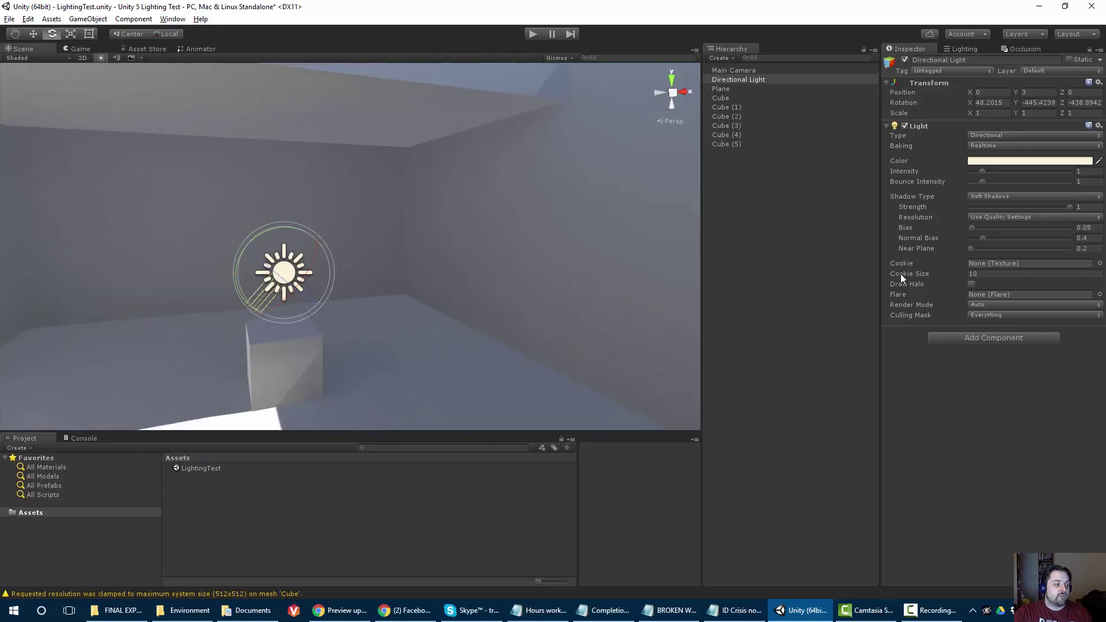
right_click(28, 512)
mouse_move(57, 301)
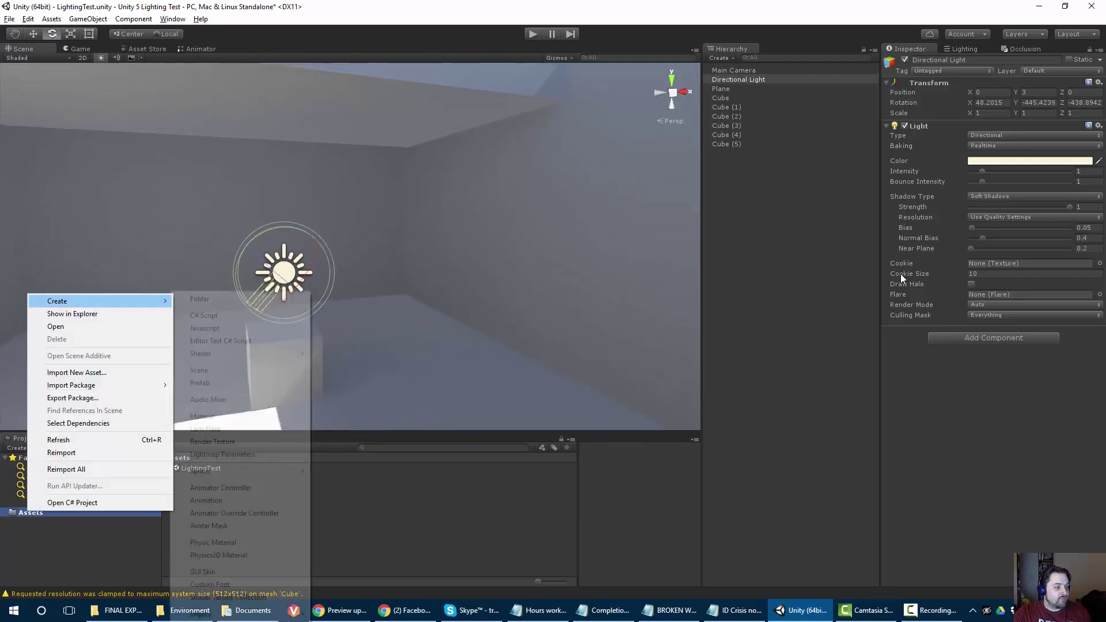
left_click(199, 299)
type("Materials")
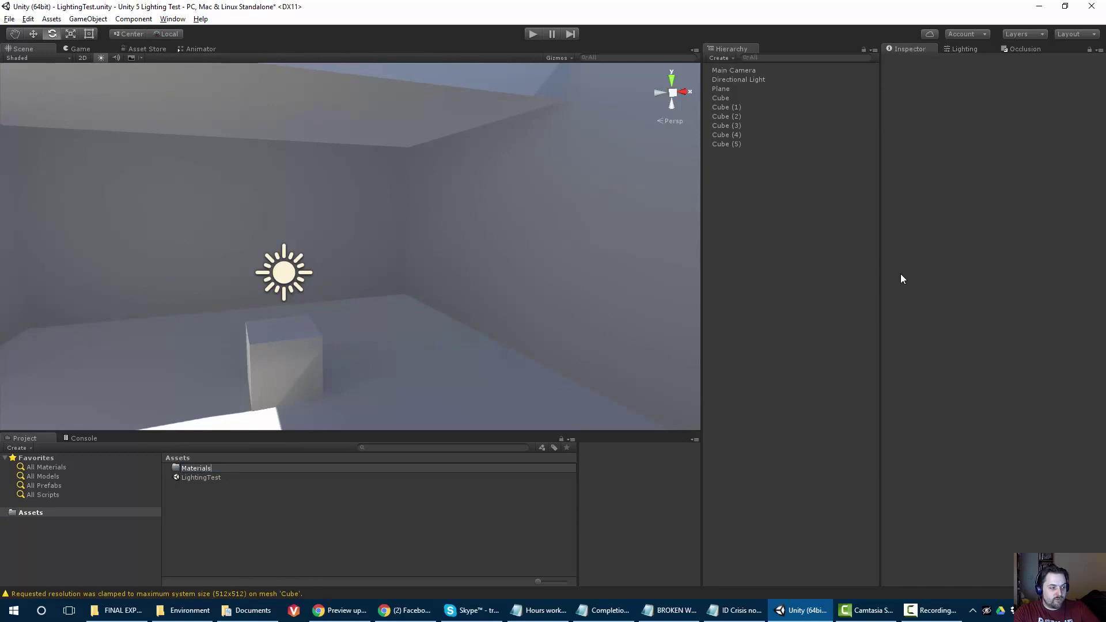
key("Return")
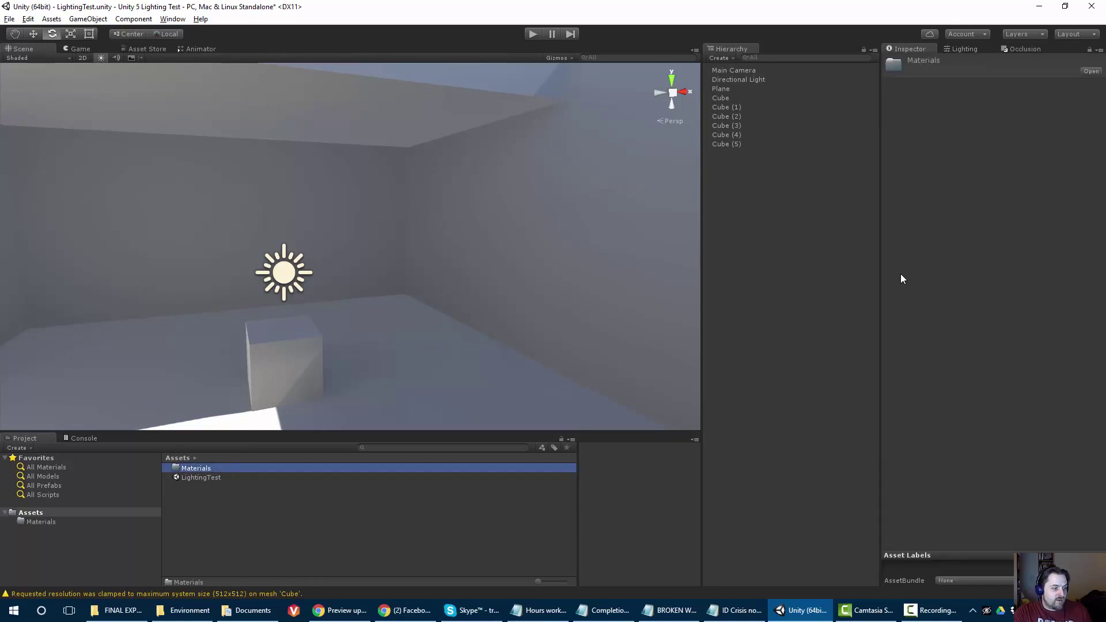
Create a new material named M_Red inside the Materials folder
double_click(198, 469)
right_click(202, 475)
mouse_move(232, 265)
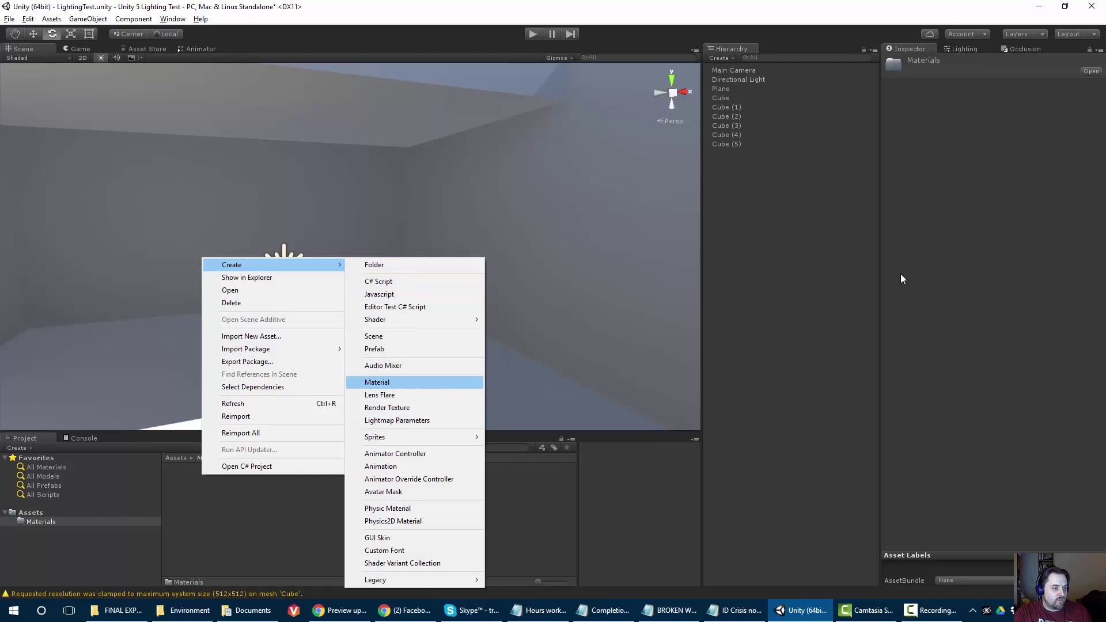
key("Return")
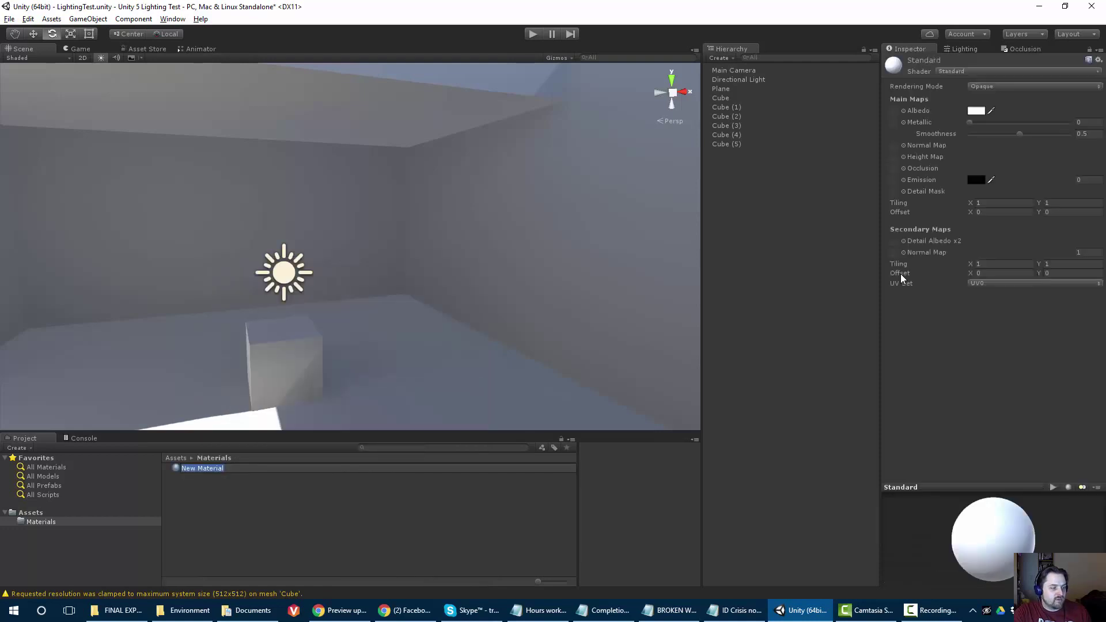
type("M_Red")
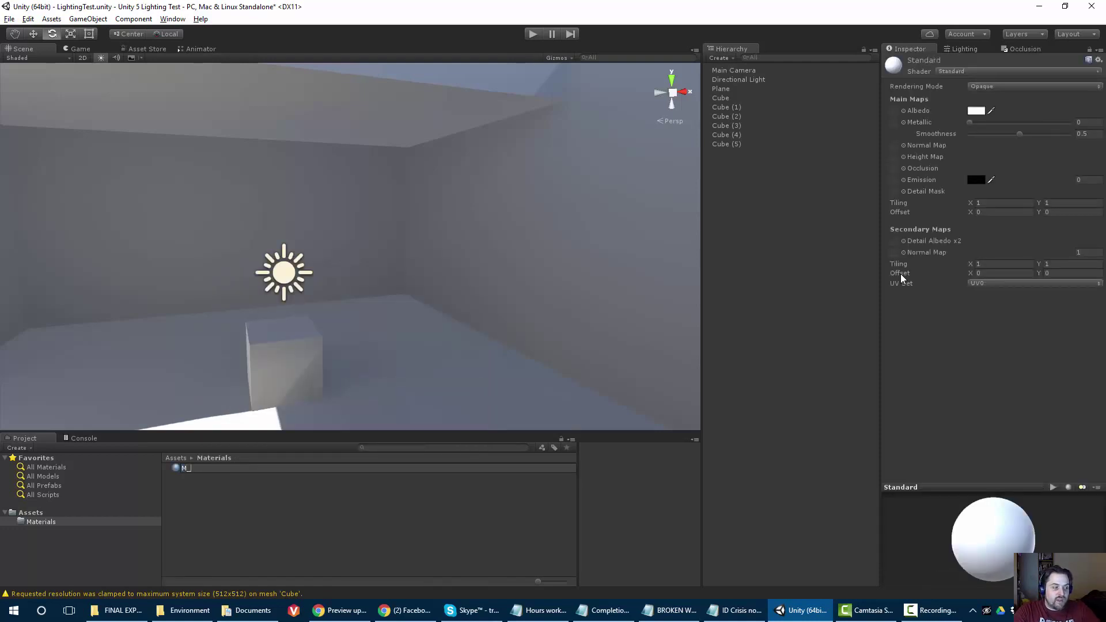
key("Return")
Create a second material named M_Green in the Materials folder
right_click(223, 497)
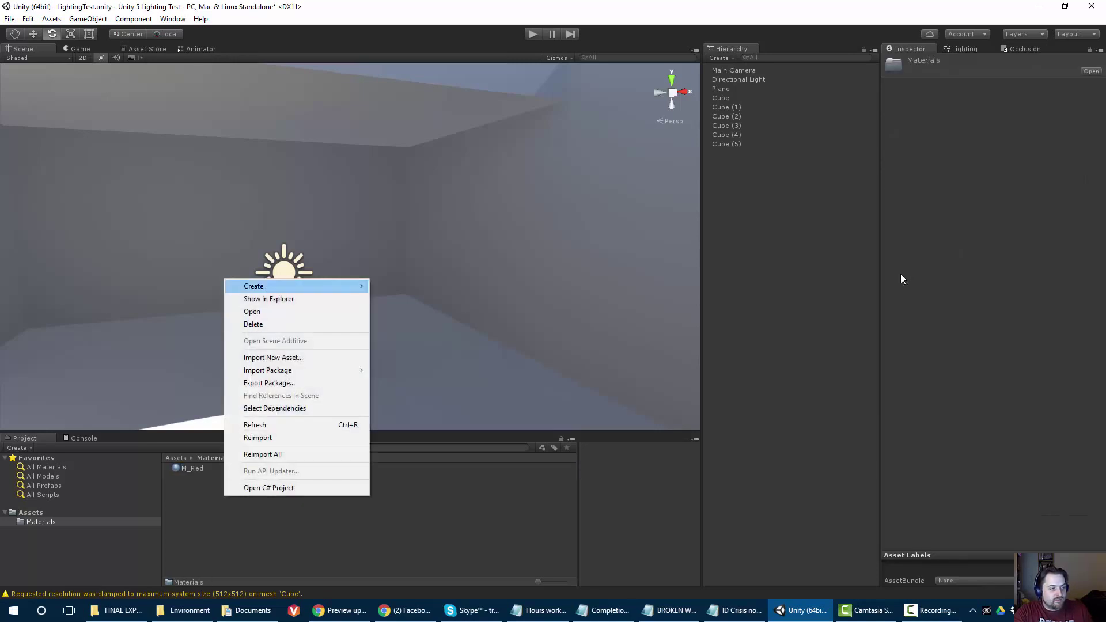
mouse_move(295, 286)
key("Down")
key("Down")
key("Down")
key("Return")
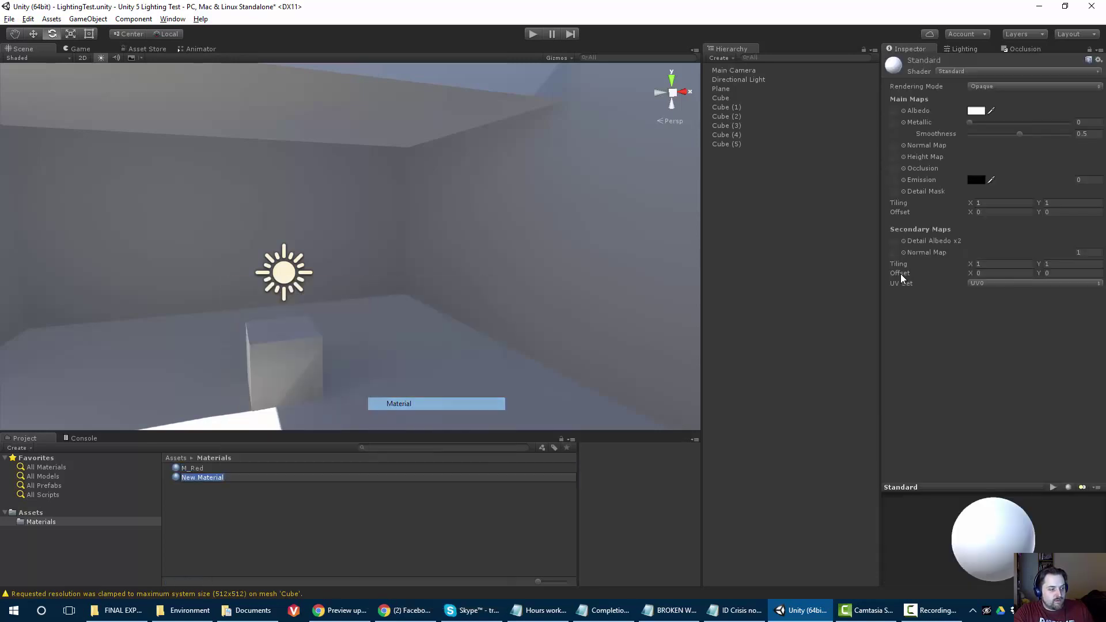
type("M_Green")
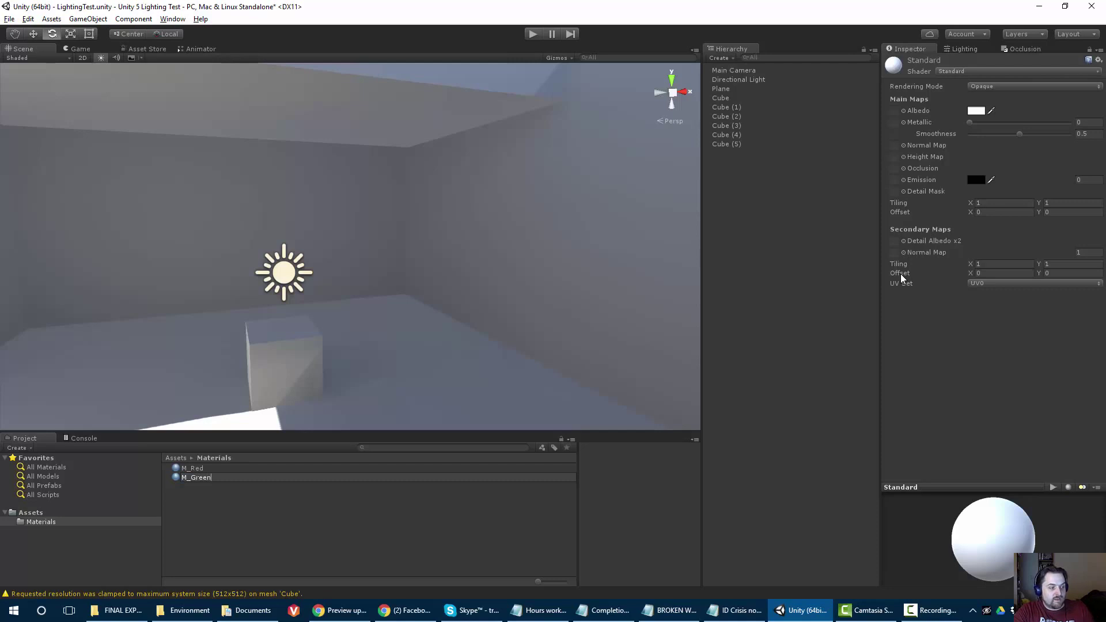
key("Return")
Create a third material named M_Glow in the Materials folder
right_click(229, 491)
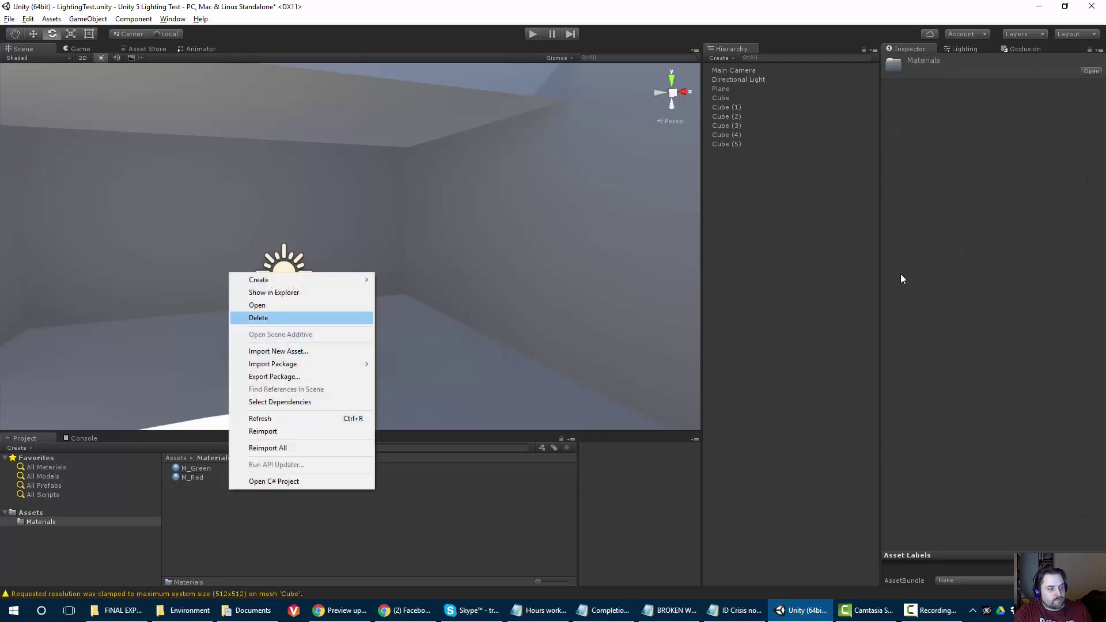
mouse_move(259, 280)
key("Return")
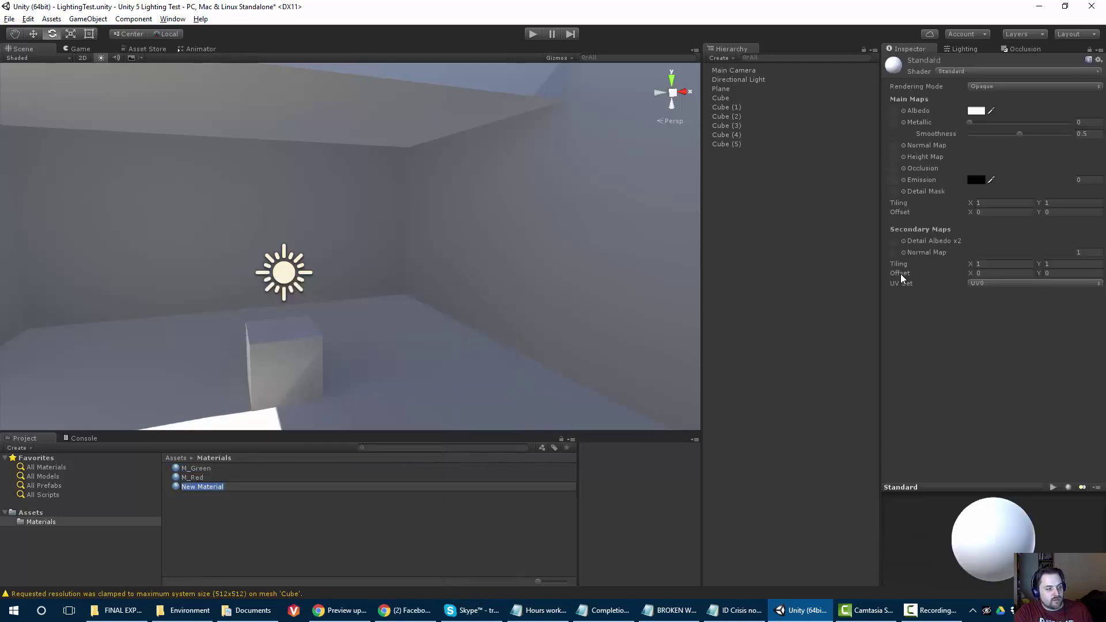
type("M_")
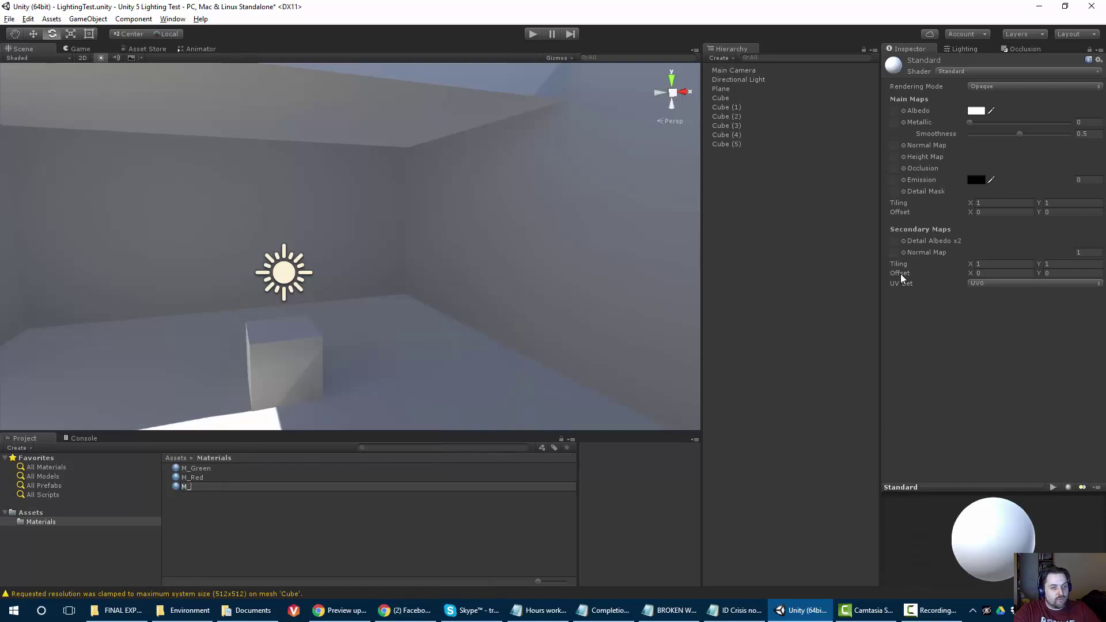
type("Glow")
key("Return")
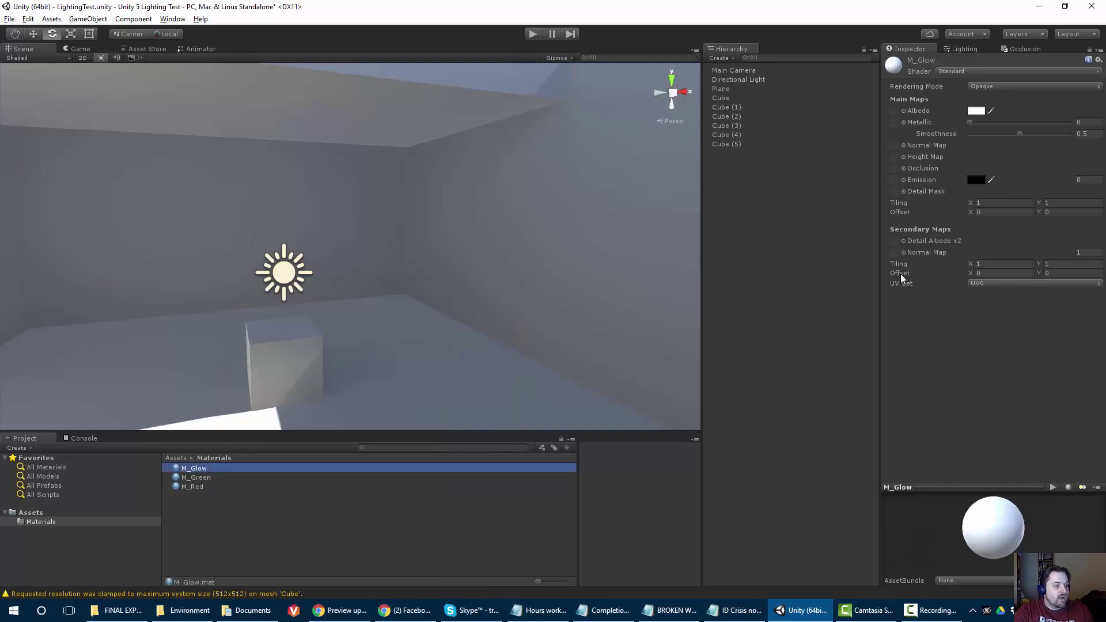
Set the albedo colour of the M_Red material to pure red (FF0000)
key("Down")
key("Down")
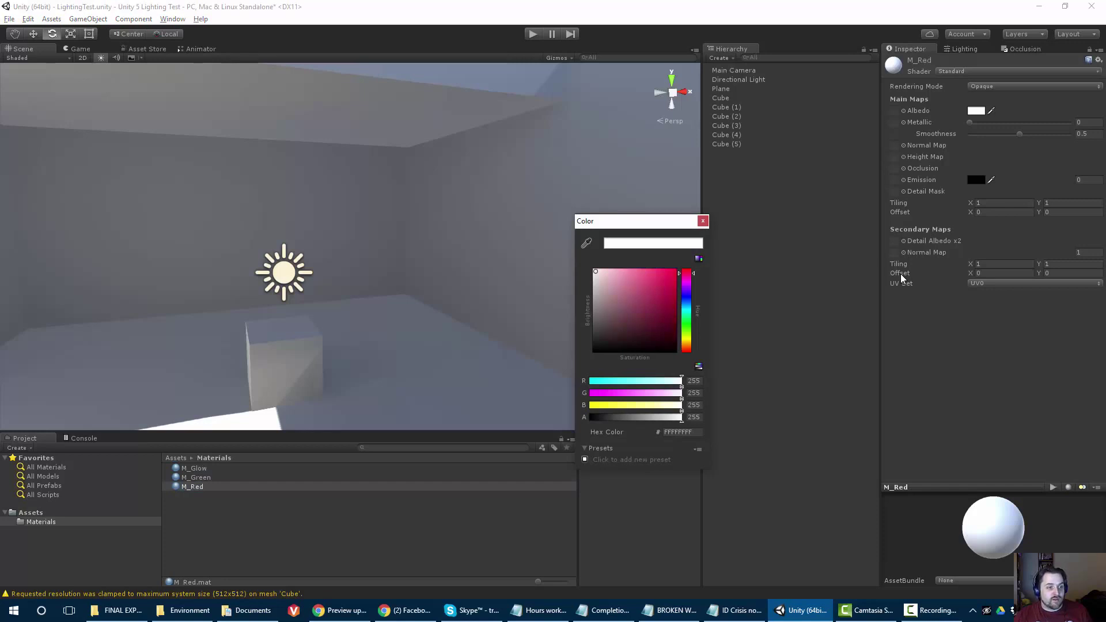
key("ctrl+v")
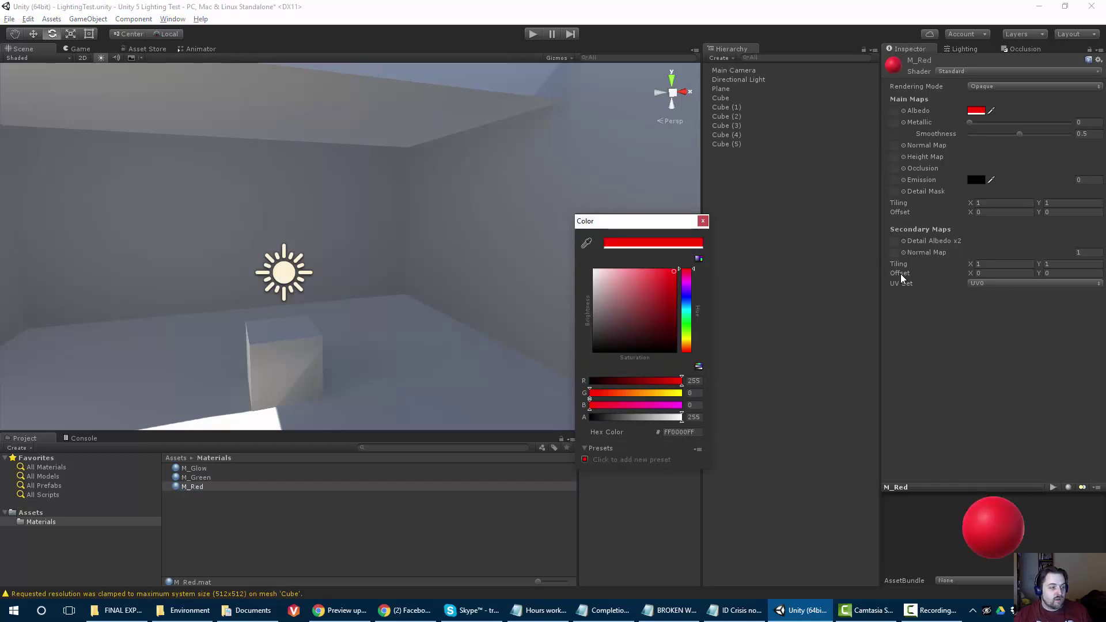
key("Escape")
Set the albedo colour of the M_Green material to bright green
key("Up")
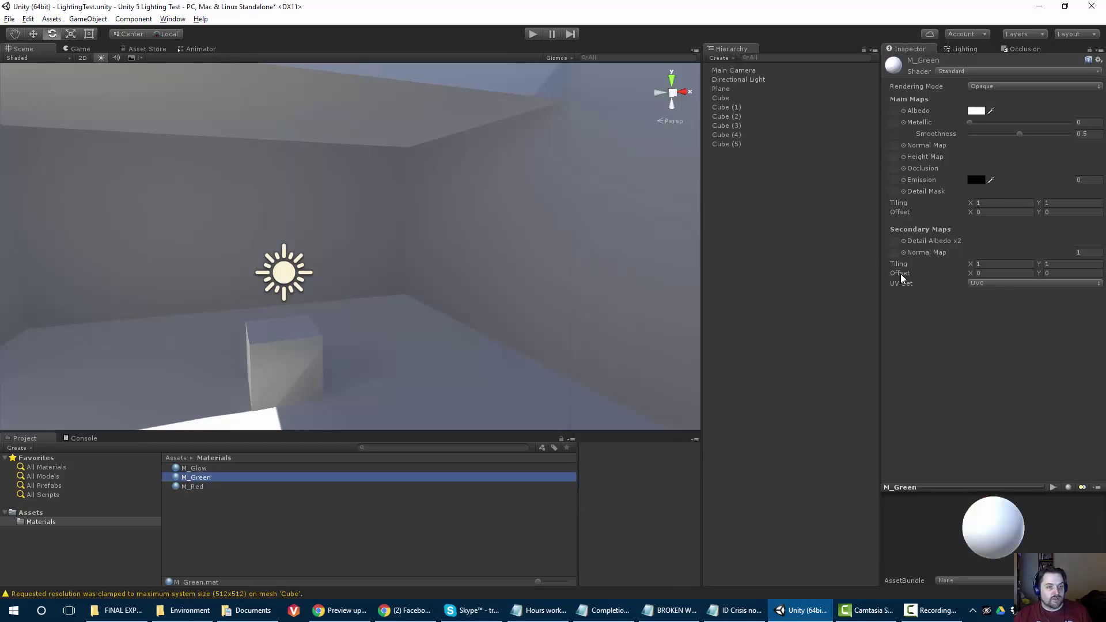
key("ctrl+v")
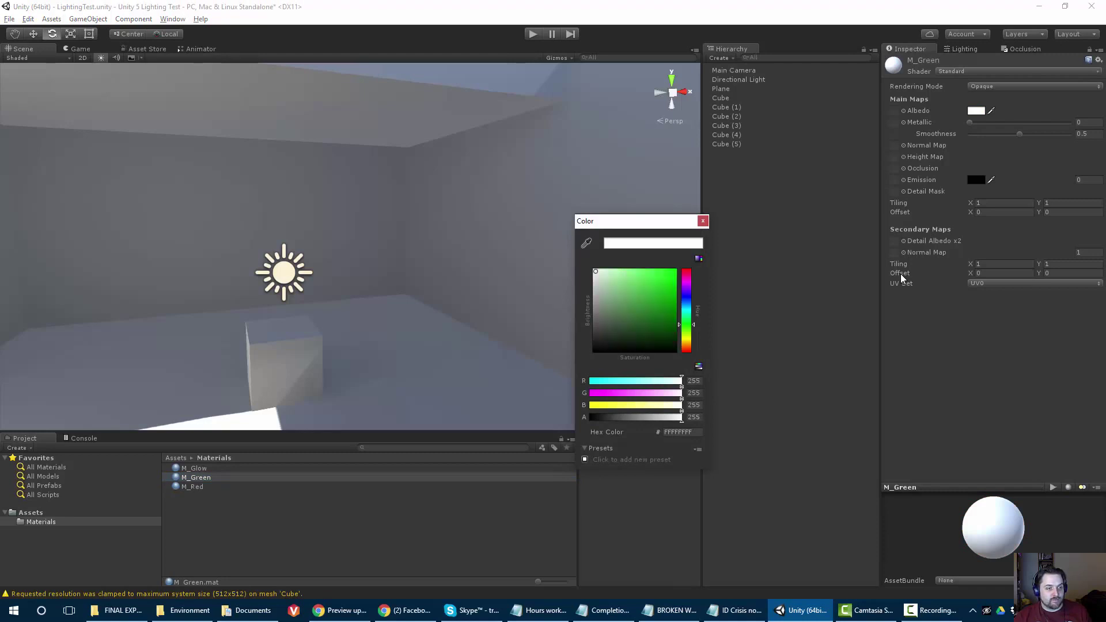
key("Escape")
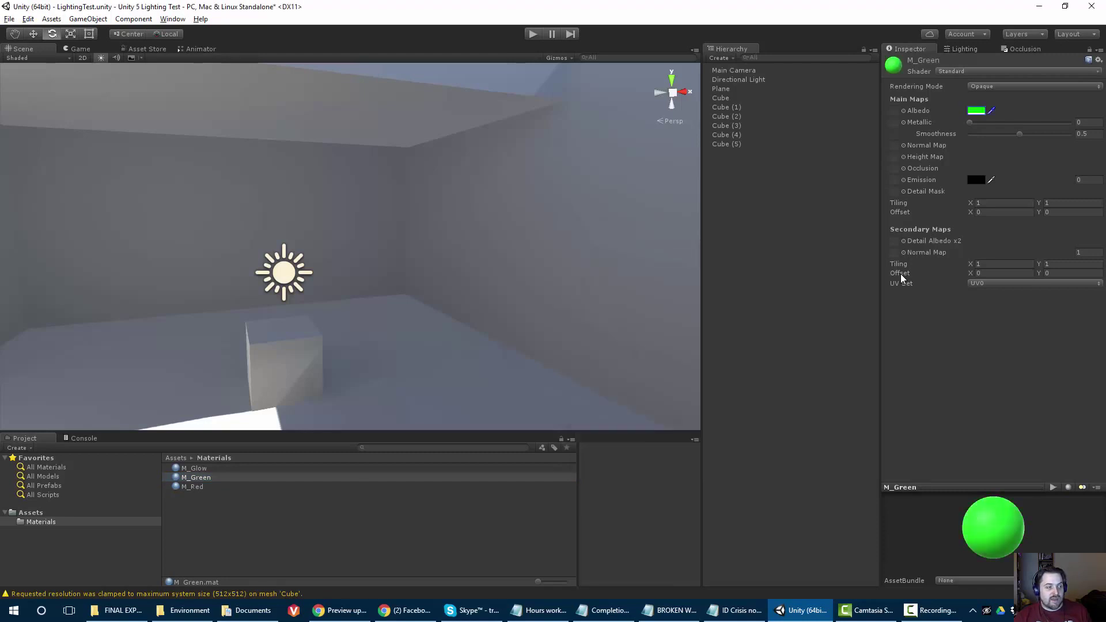
Give the M_Glow material a yellow albedo (about FFDA43) and a yellow emission with a brightness of 1.288
key("Up")
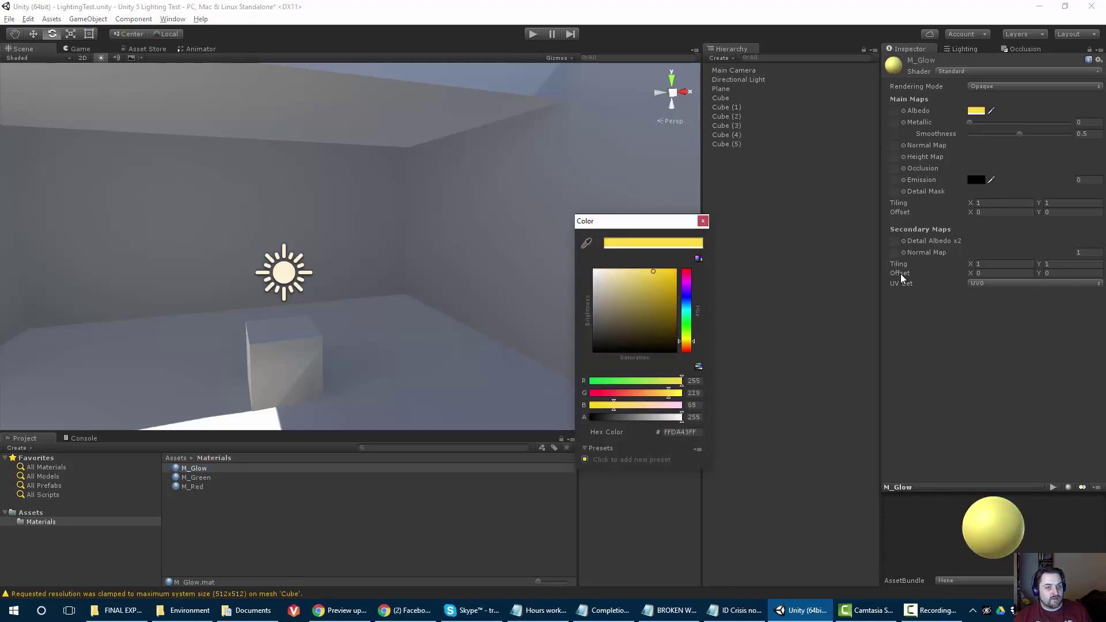
left_click(902, 278)
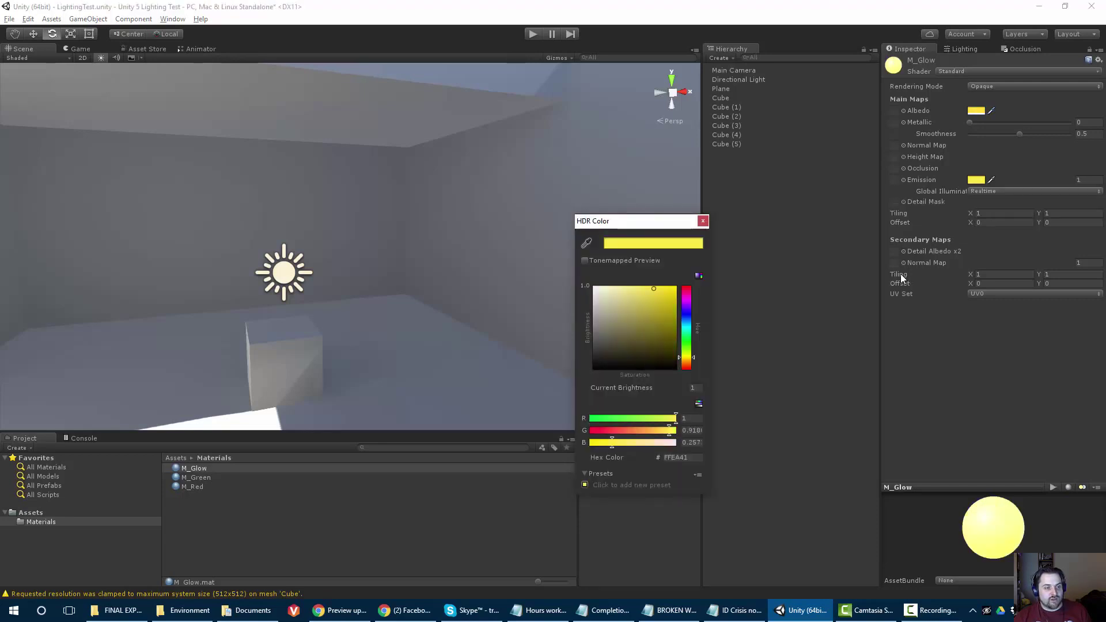
left_click(902, 278)
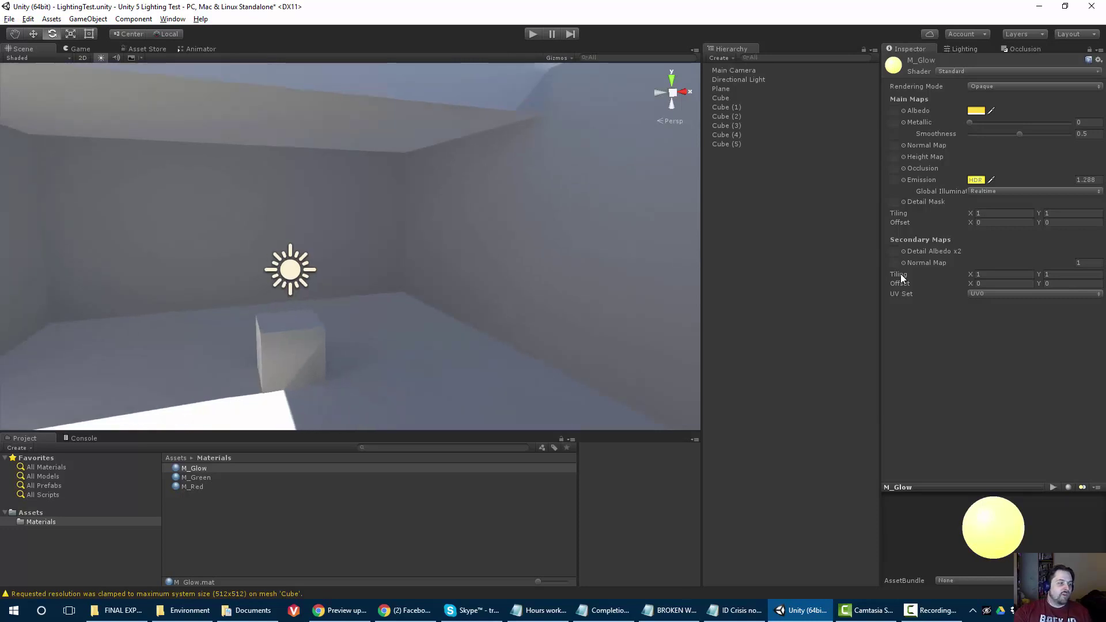
Apply M_Green to the shaded side wall and M_Red to the opposite, sunlit side wall of the room
key("q")
key("Down")
key("Right")
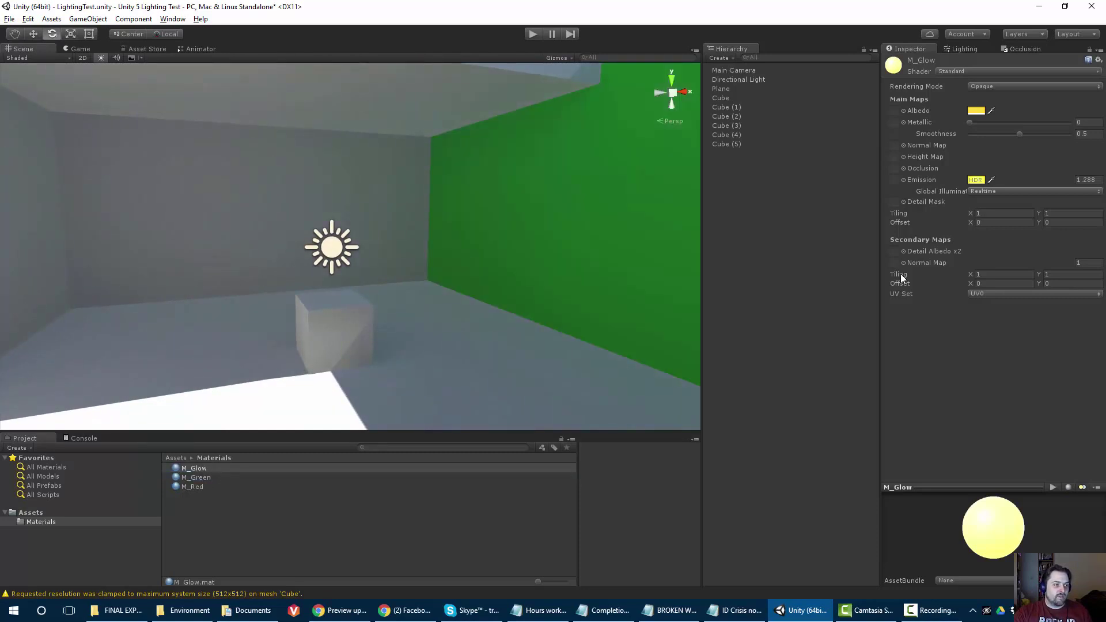
key("w")
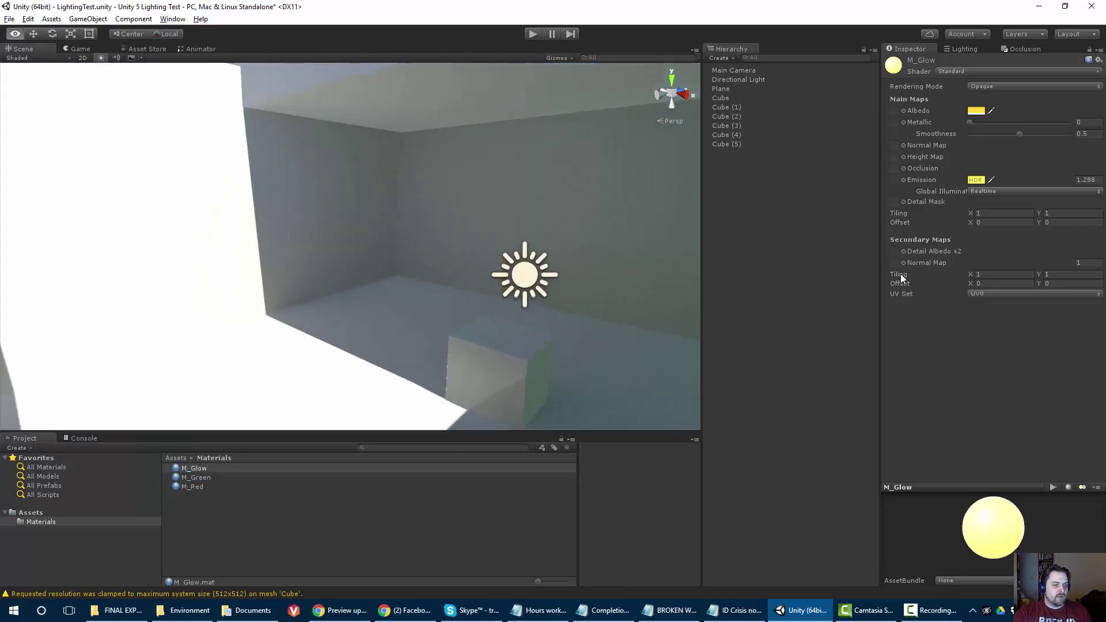
middle_click_drag(345, 247, 384, 203)
left_click_drag(192, 487, 173, 219)
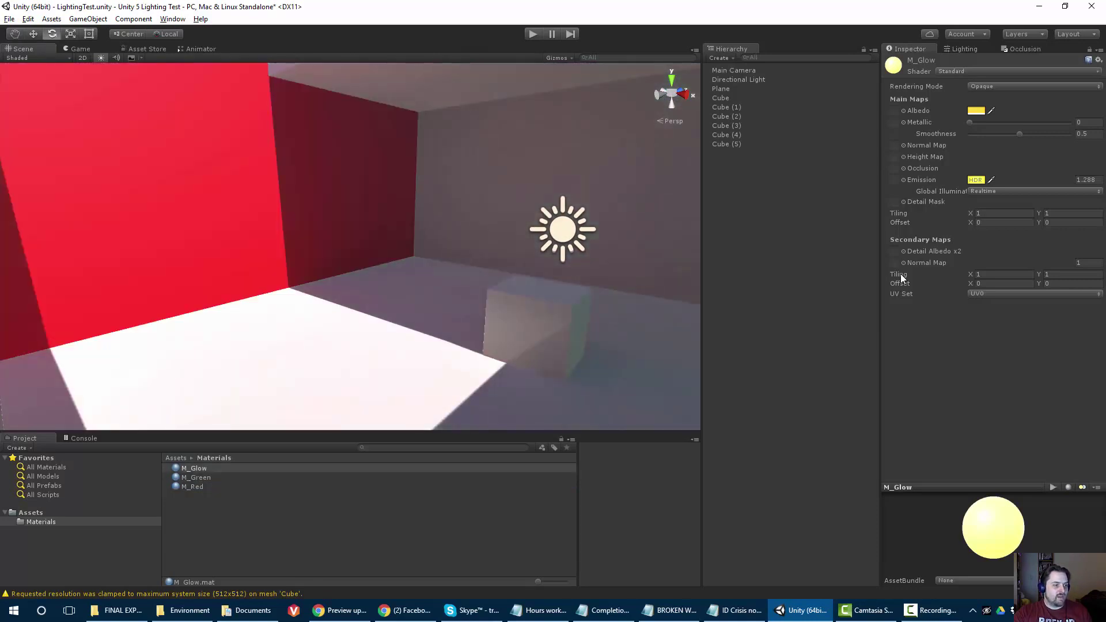
Rotate the directional light to about X 27, Y -450, Z -442 so the sun shines onto the red wall
key("d")
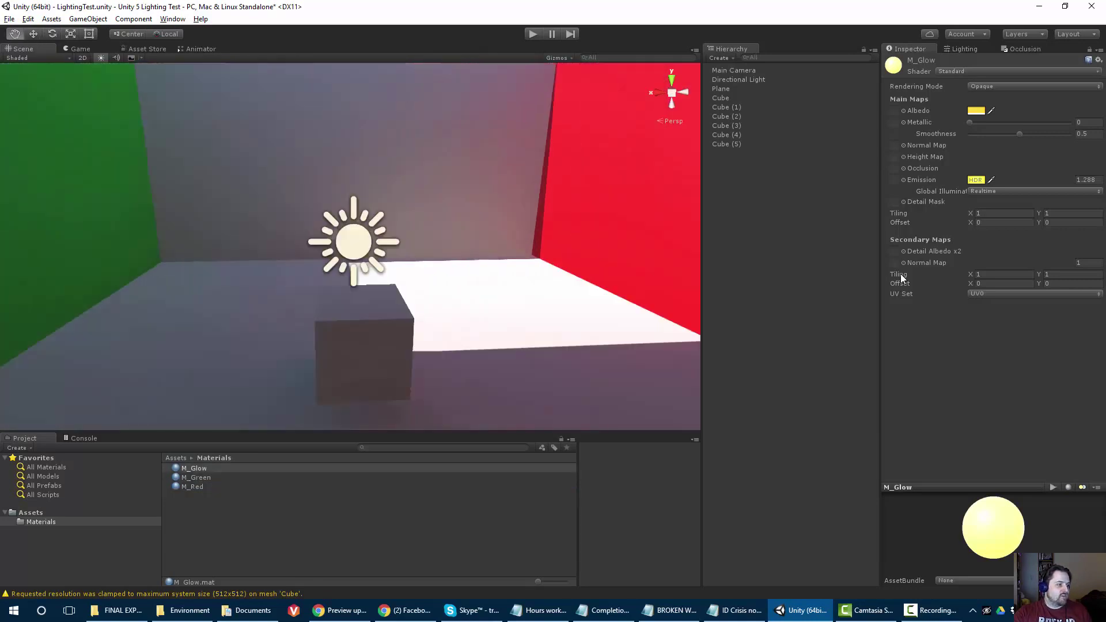
key("s")
key("w")
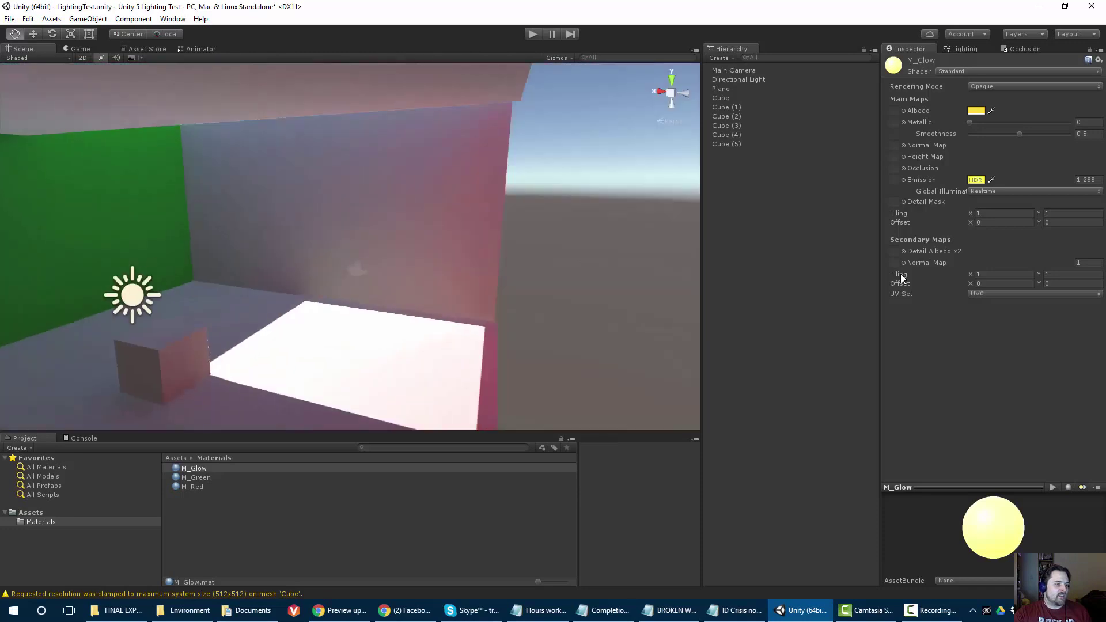
key("a")
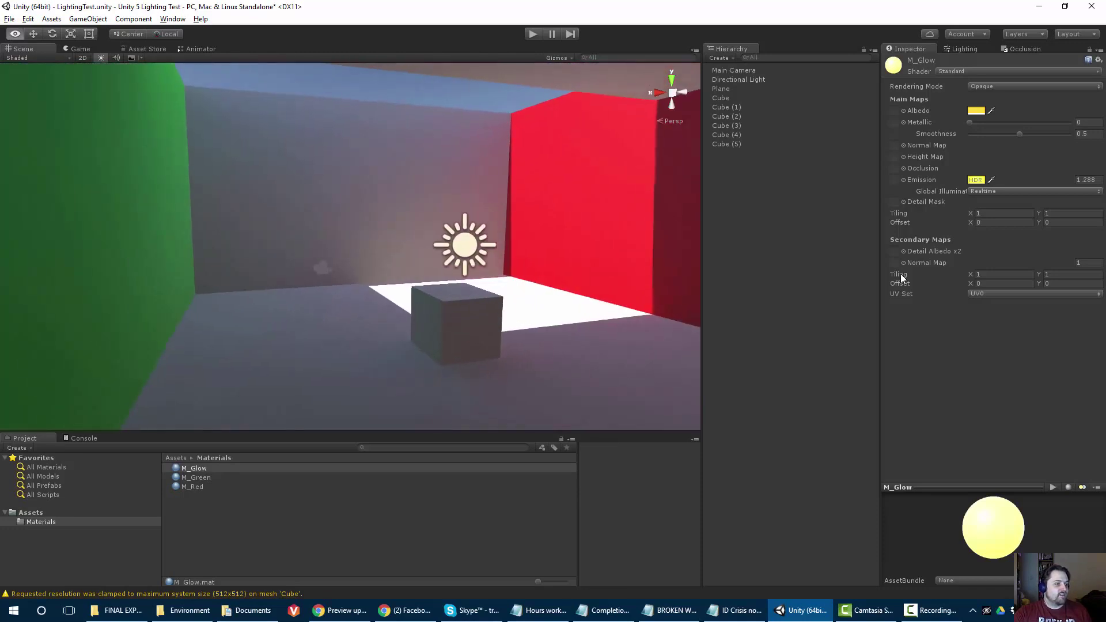
key("d")
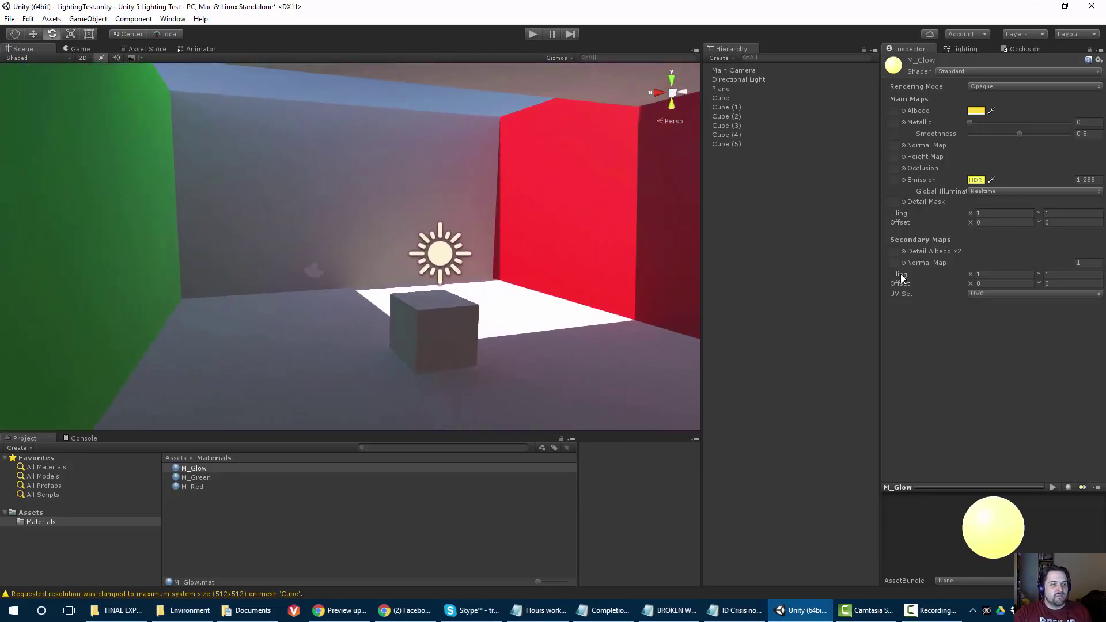
left_click(738, 80)
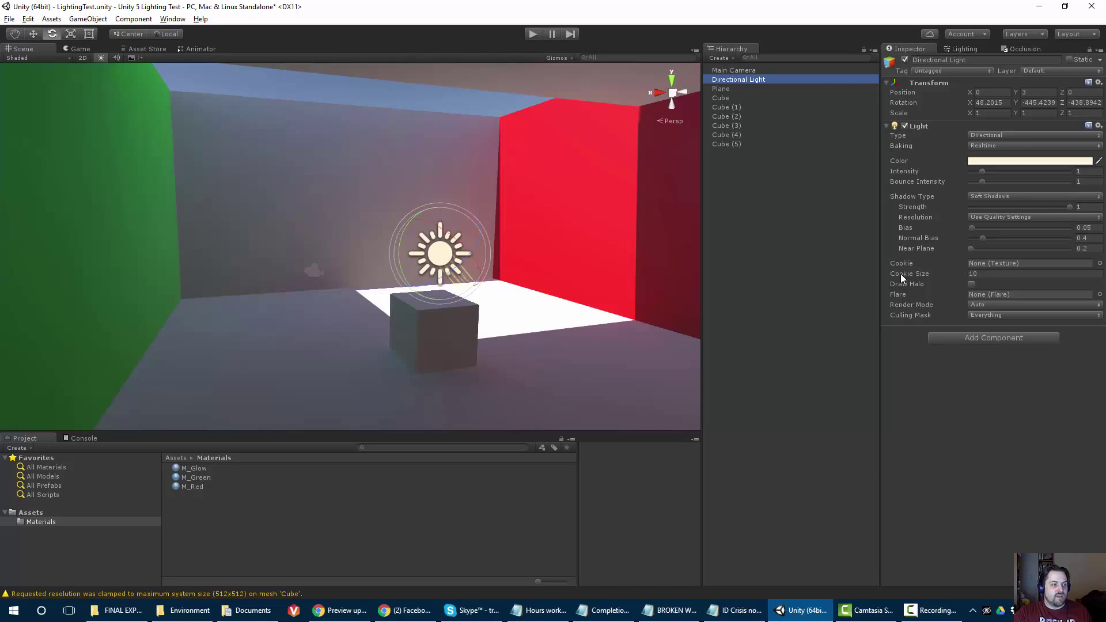
left_click_drag(400, 254, 400, 138)
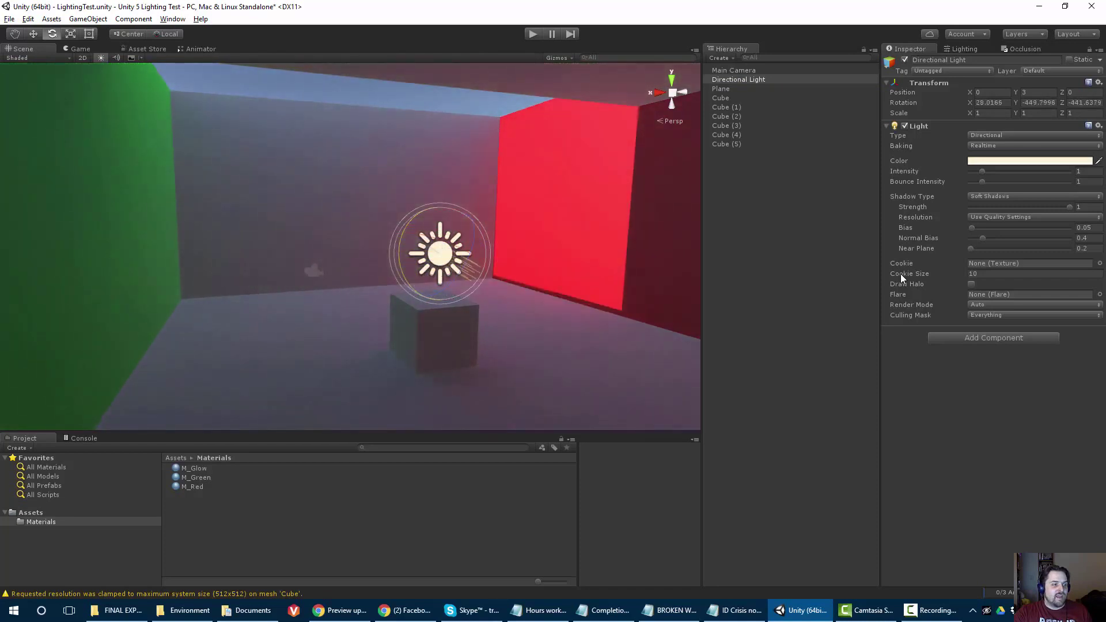
Rotate the directional light to about X 55, Y -284, Z -283 toward the green wall, and inspect the bounced colour around the room
key("w")
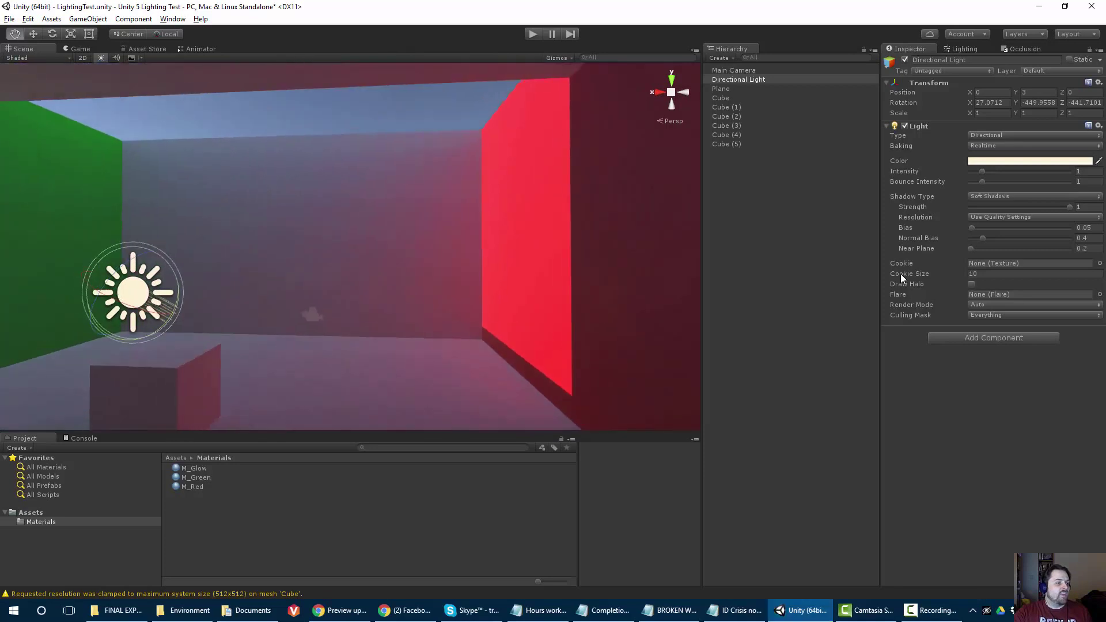
middle_click_drag(350, 247, 413, 193)
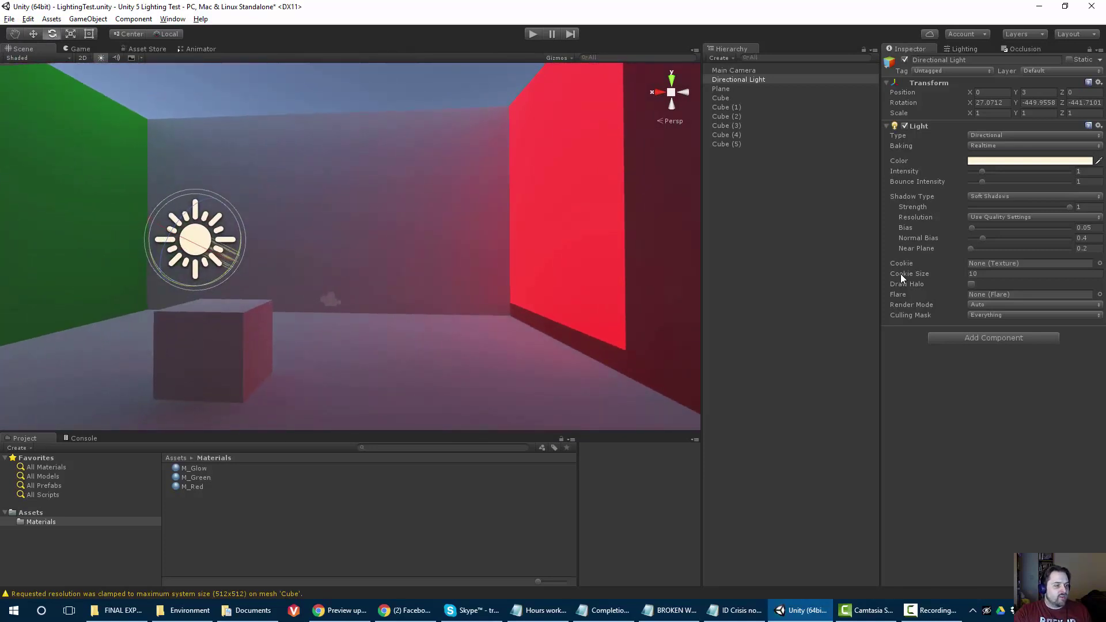
mouse_move(230, 271)
left_mouse_down()
mouse_move(115, 278)
mouse_move(223, 261)
left_mouse_up()
mouse_move(223, 261)
middle_mouse_down()
mouse_move(513, 245)
mouse_move(657, 223)
middle_mouse_up()
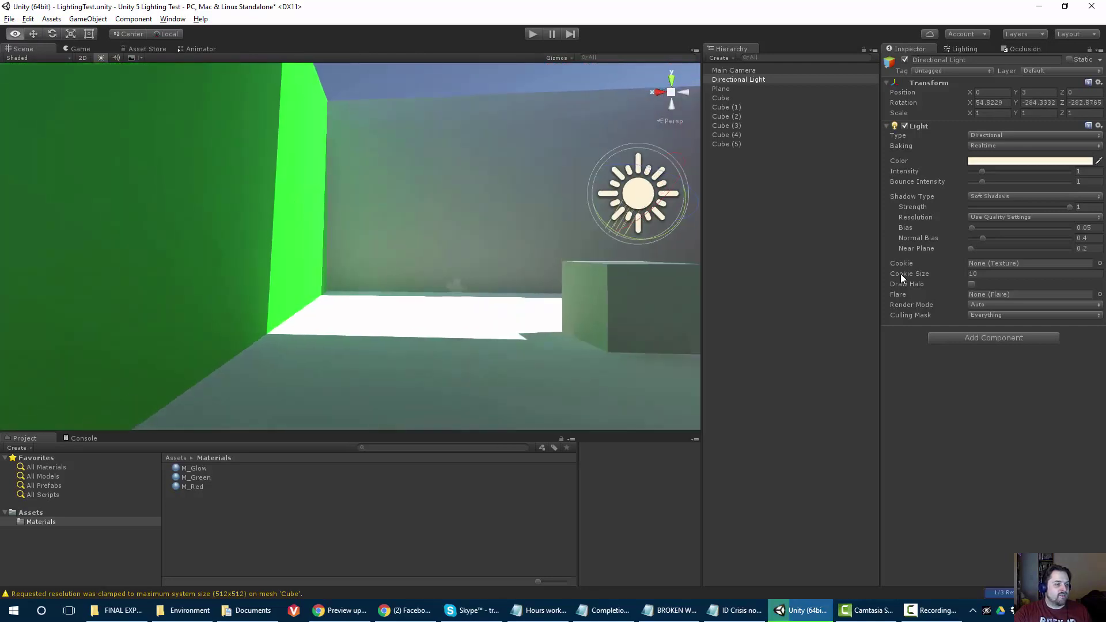
mouse_move(622, 224)
left_mouse_down("alt")
mouse_move(686, 224)
mouse_move(208, 224)
left_mouse_up("alt")
mouse_move(207, 224)
right_mouse_down()
mouse_move(115, 210)
mouse_move(121, 237)
right_mouse_up()
scroll(446, 212, "down", 2)
middle_click_drag(446, 212, 389, 245)
left_click_drag(389, 244, 464, 268, "alt")
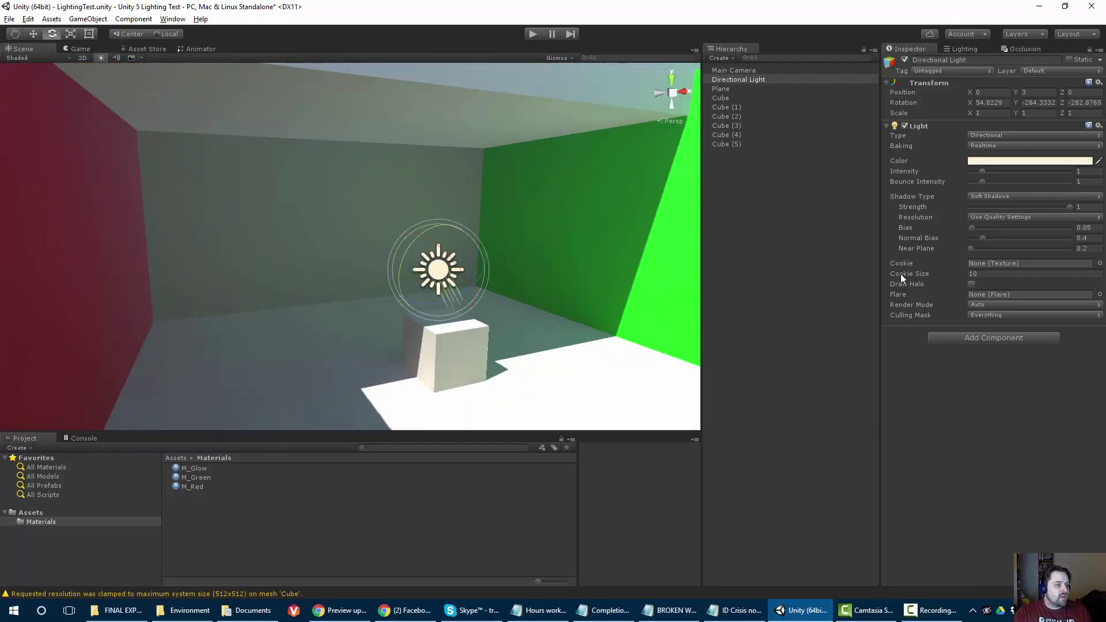
Nudge the directional light's rotation to about X 54.92, Y -284.37, Z -282.91 and deactivate the light object
scroll(463, 268, "up", 2)
key("e")
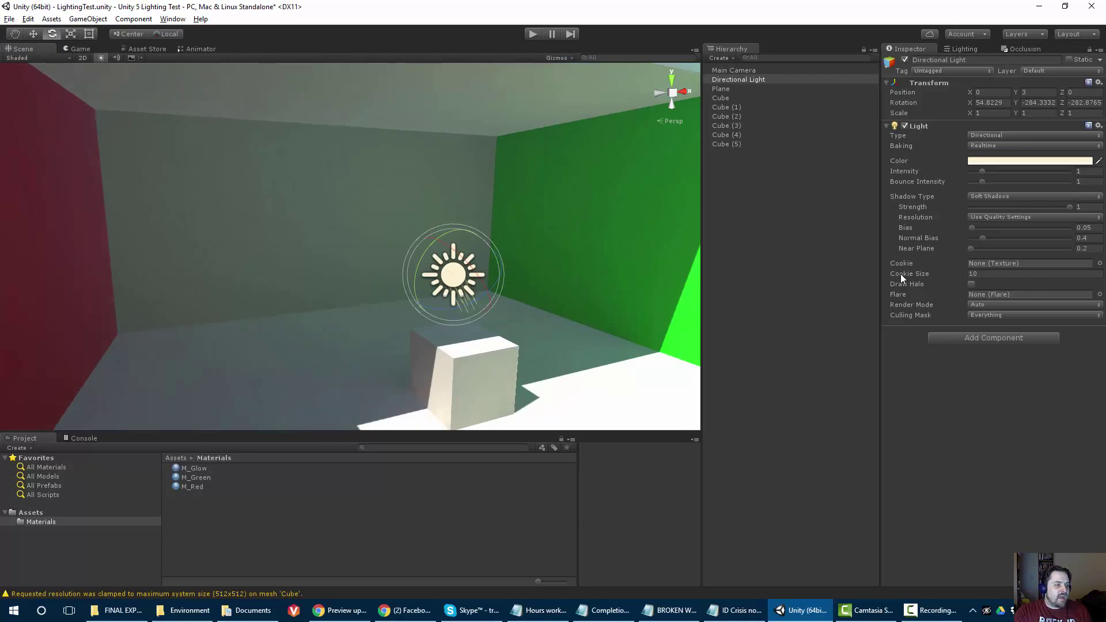
left_click_drag(420, 256, 421, 256)
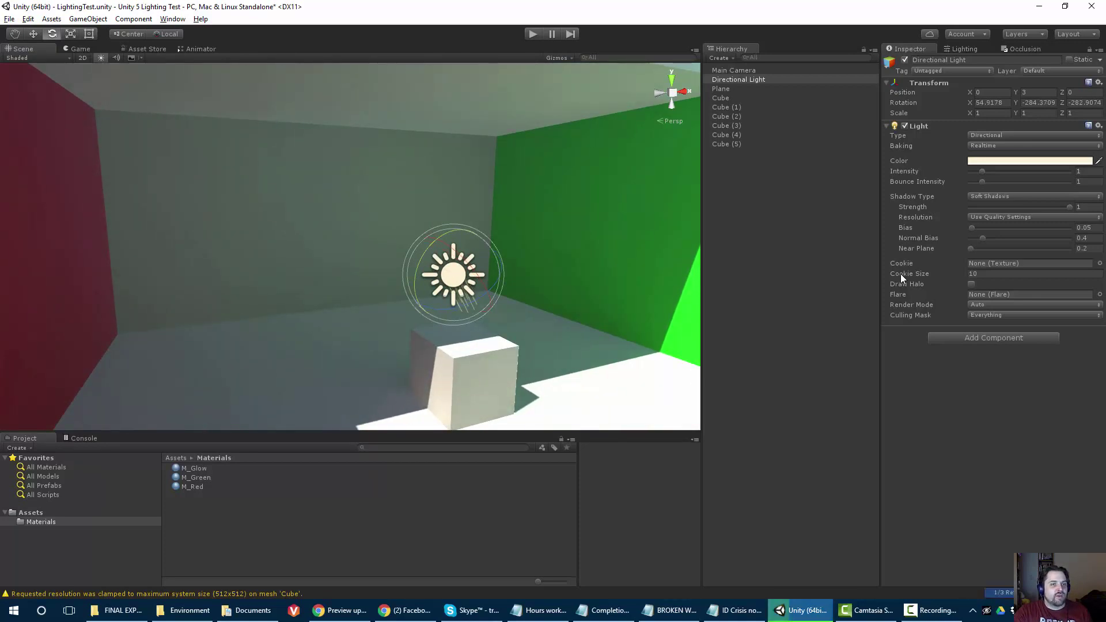
left_click(904, 60)
Apply the M_Glow material to the small cube on the floor and inspect the light it casts on the surroundings
mouse_move(369, 248)
right_mouse_down()
mouse_move(427, 257)
mouse_move(378, 255)
right_mouse_up()
key("w")
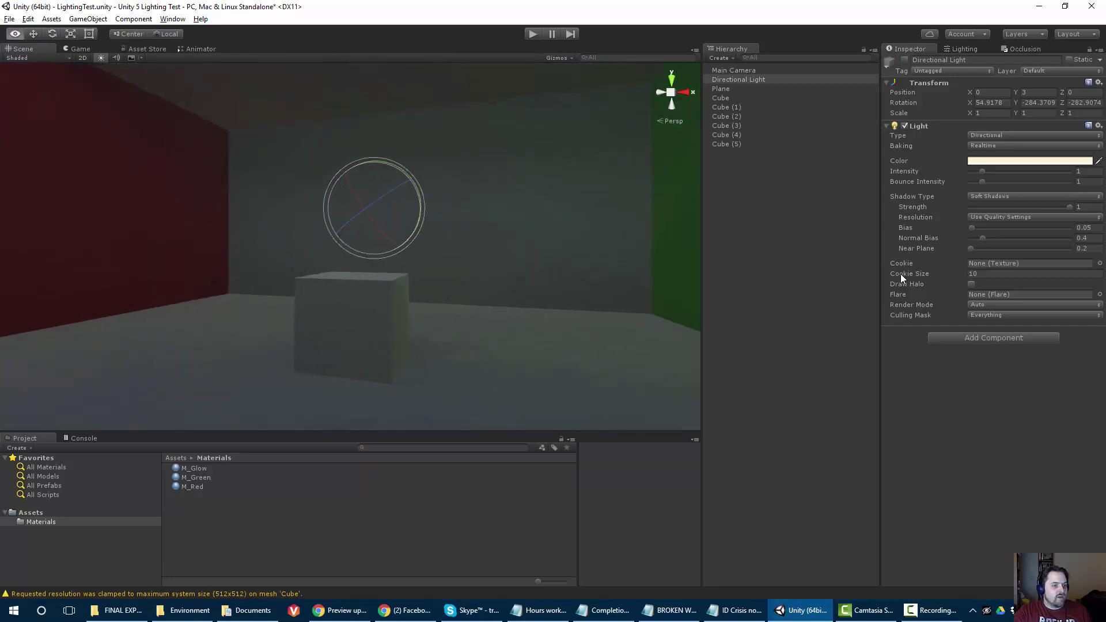
left_click_drag(193, 468, 352, 319)
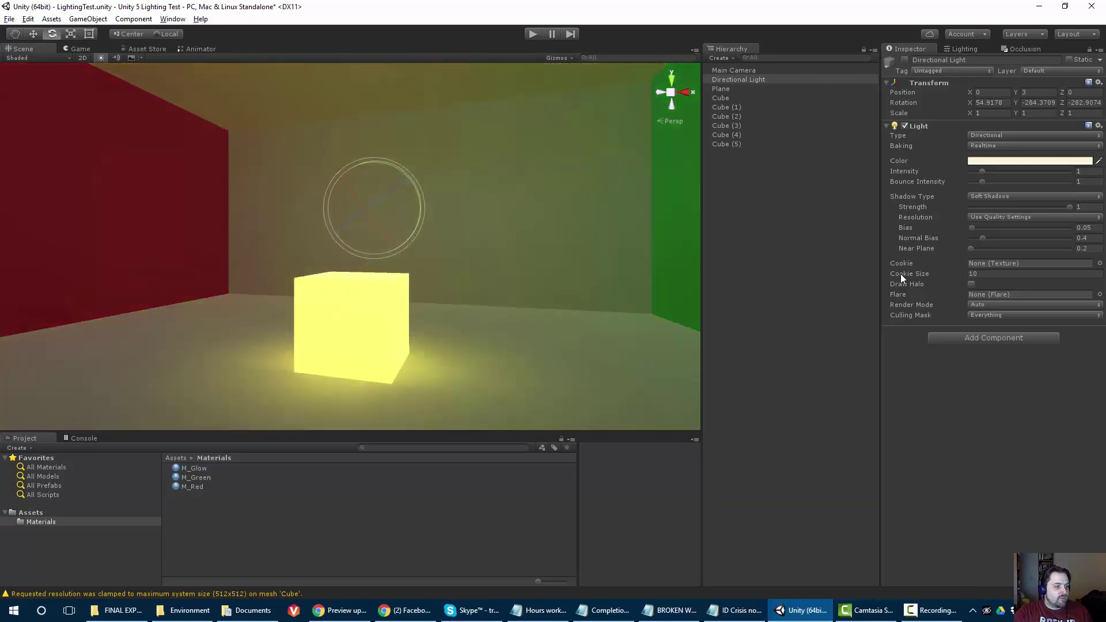
key("s")
mouse_move(351, 320)
right_mouse_down()
mouse_move(398, 294)
mouse_move(202, 305)
right_mouse_up()
key("d")
right_click_drag(357, 253, 383, 251)
right_click_drag(901, 279, 902, 279)
Try M_Glow's emission brightness at 1.074 and at 1.601, viewing the glowing cube beside the green wall
left_click(194, 468)
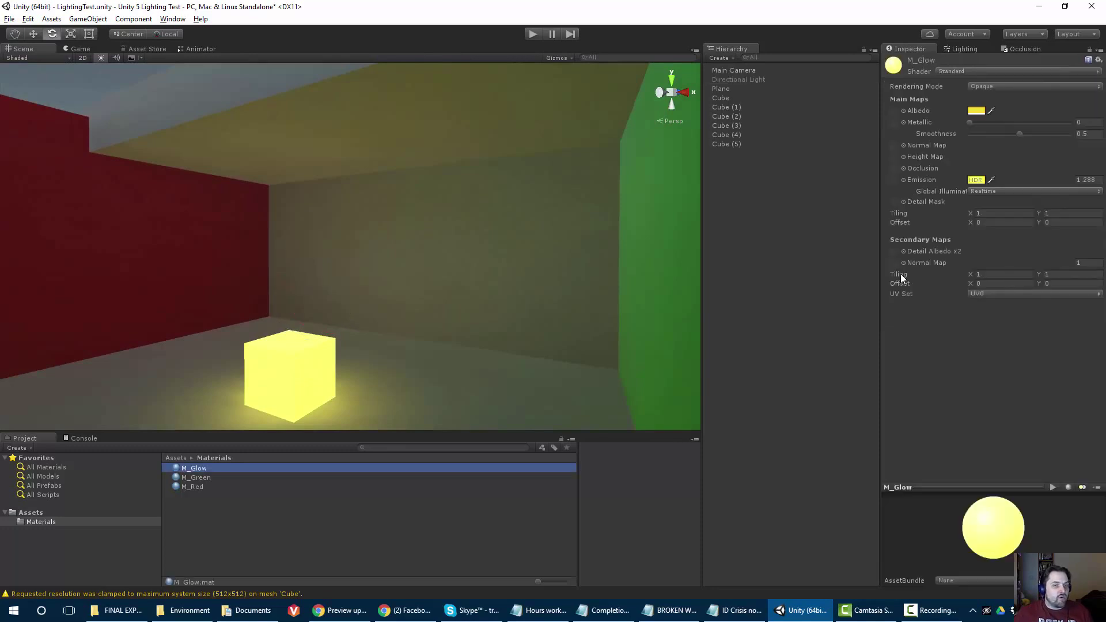
mouse_move(1069, 179)
left_mouse_down()
mouse_move(1099, 180)
mouse_move(1045, 180)
mouse_move(1101, 180)
mouse_move(1063, 180)
left_mouse_up()
scroll(350, 247, "down", 3)
scroll(350, 247, "up", 3)
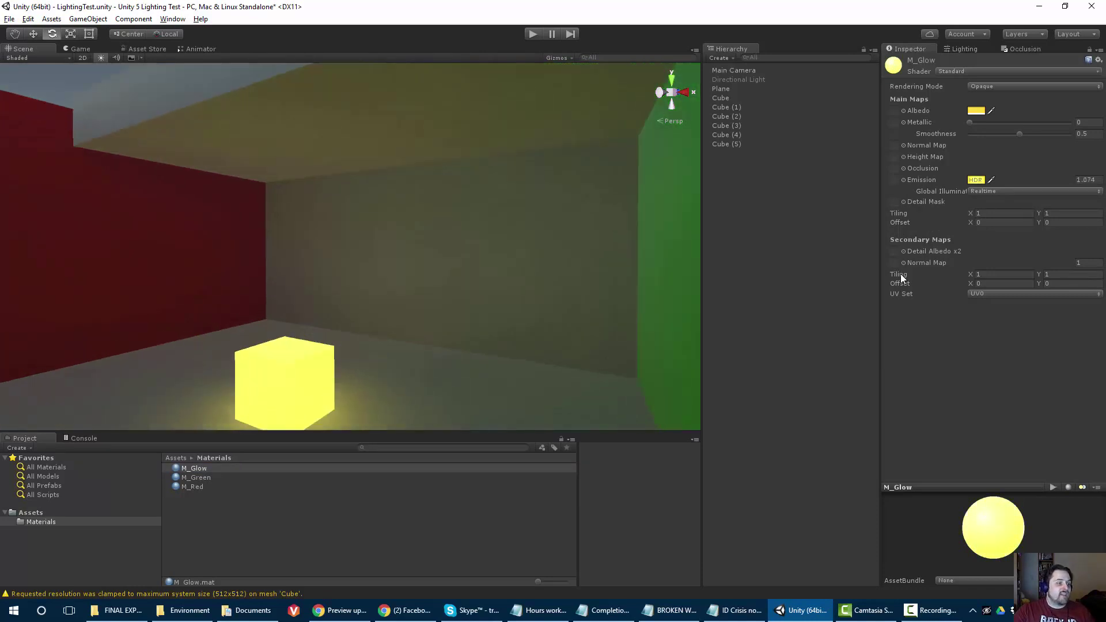
left_click_drag(351, 246, 513, 314, "alt")
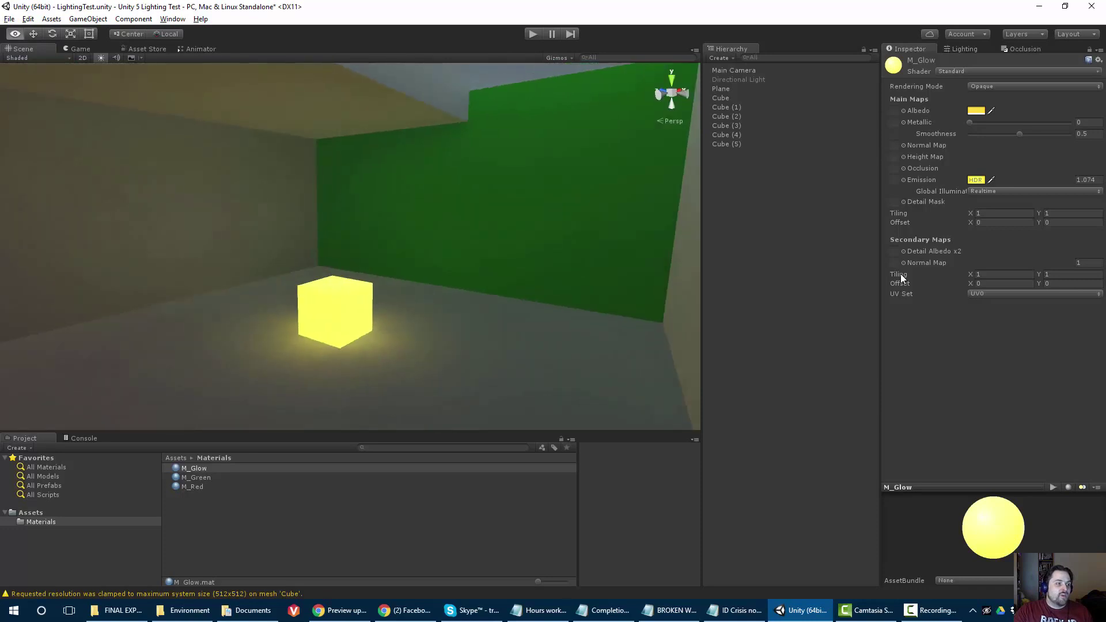
key("e")
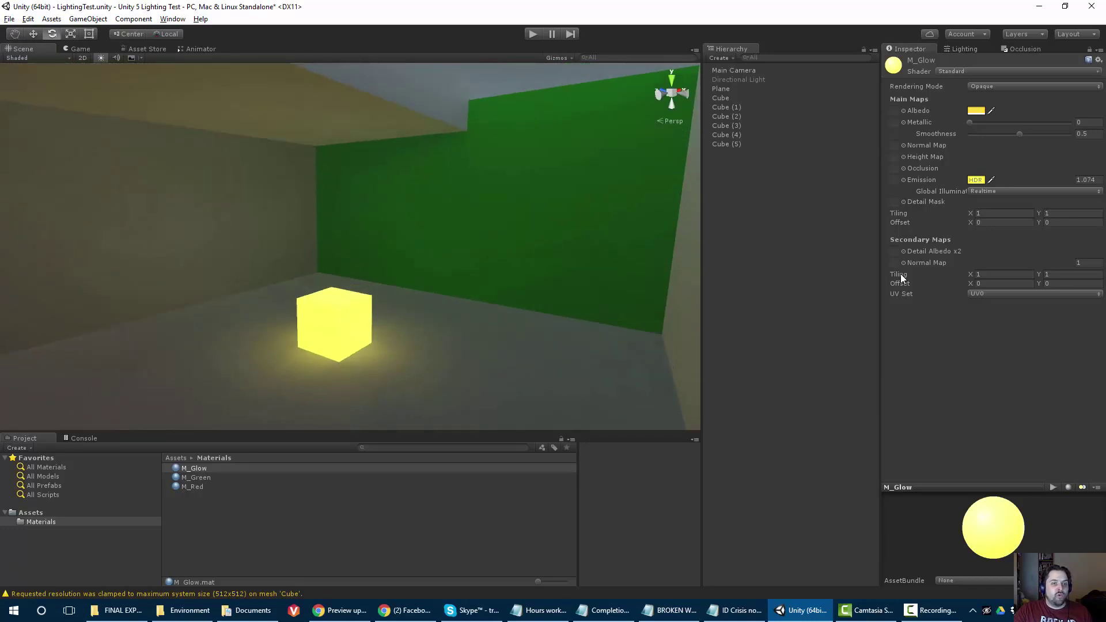
left_click_drag(1067, 180, 1078, 180)
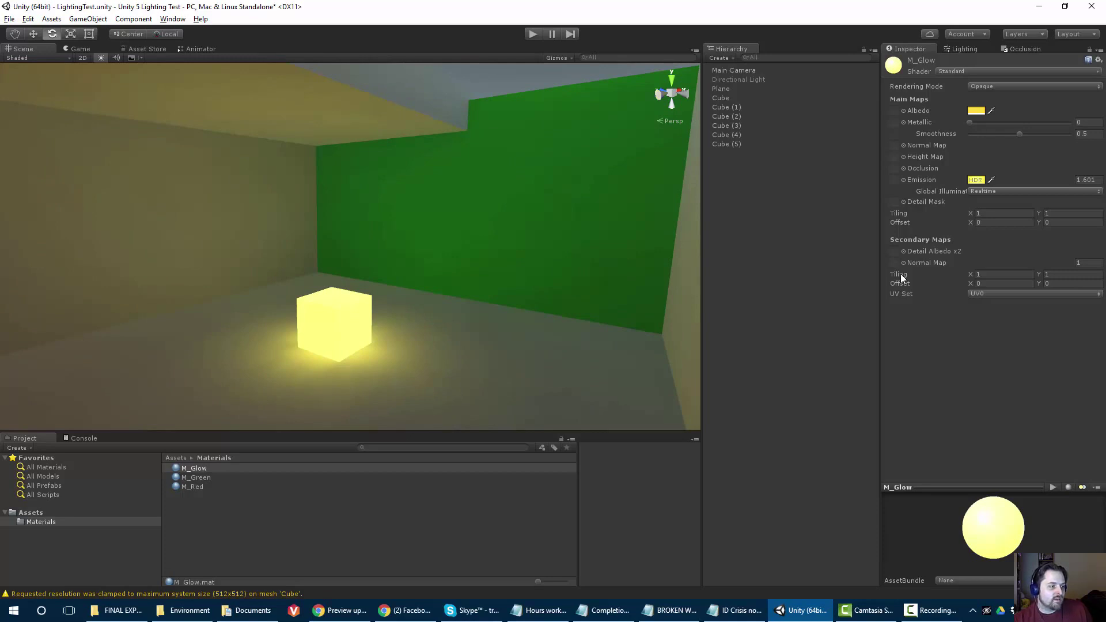
Undo the M_Glow emission changes and its assignment to the cube, keeping the directional light deactivated
key("ctrl+z")
key("ctrl+z")
key("ctrl+z")
key("ctrl+z")
key("ctrl+z")
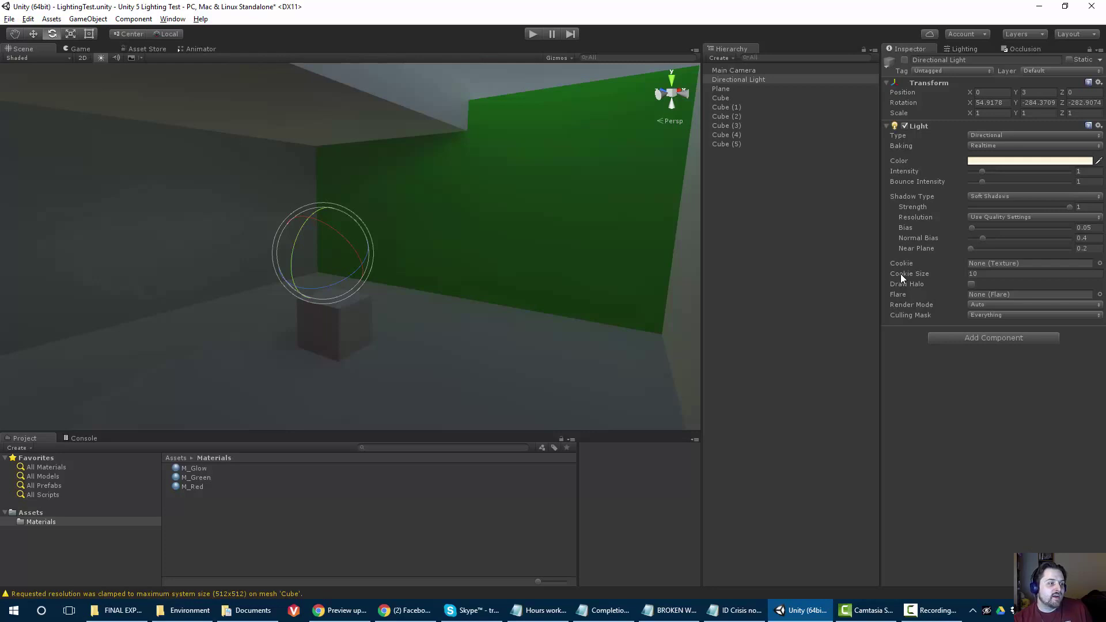
key("ctrl+z")
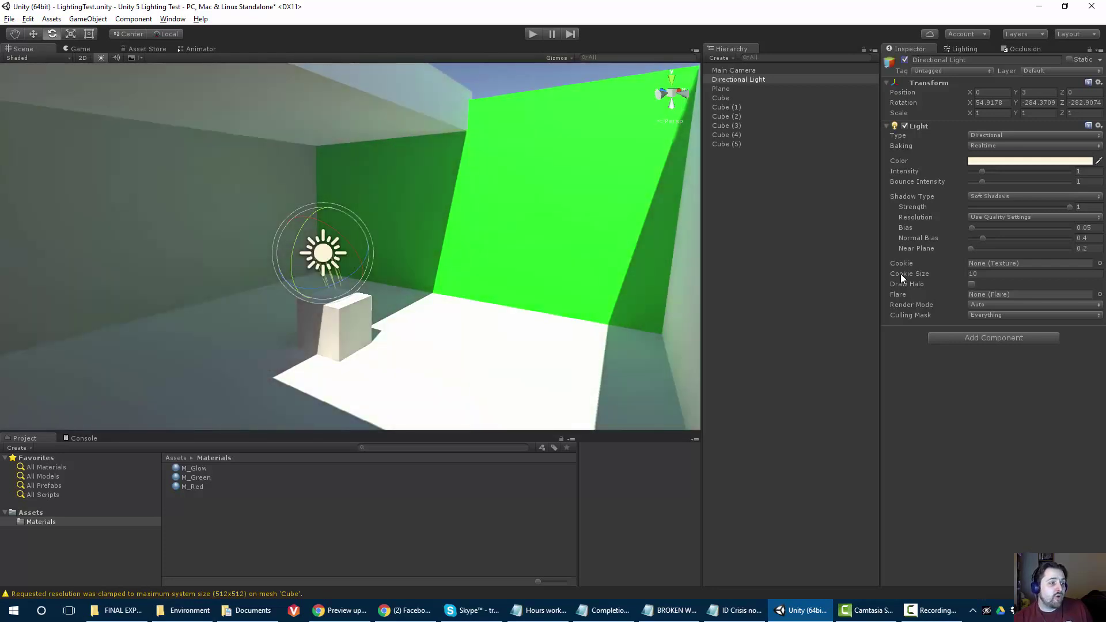
key("ctrl+y")
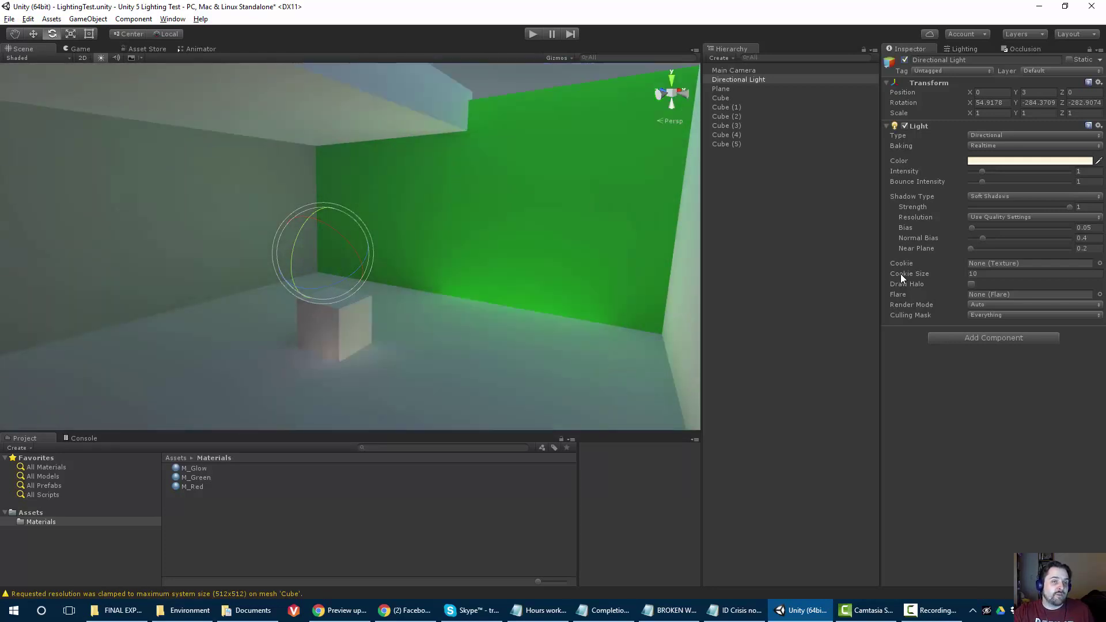
Add a 3D sphere to the room, in the space above the small cube
key("f")
right_click_drag(901, 279, 902, 279)
scroll(902, 279, "down", 4)
middle_click_drag(901, 279, 901, 279)
right_click_drag(901, 279, 901, 279)
middle_click_drag(902, 279, 902, 279)
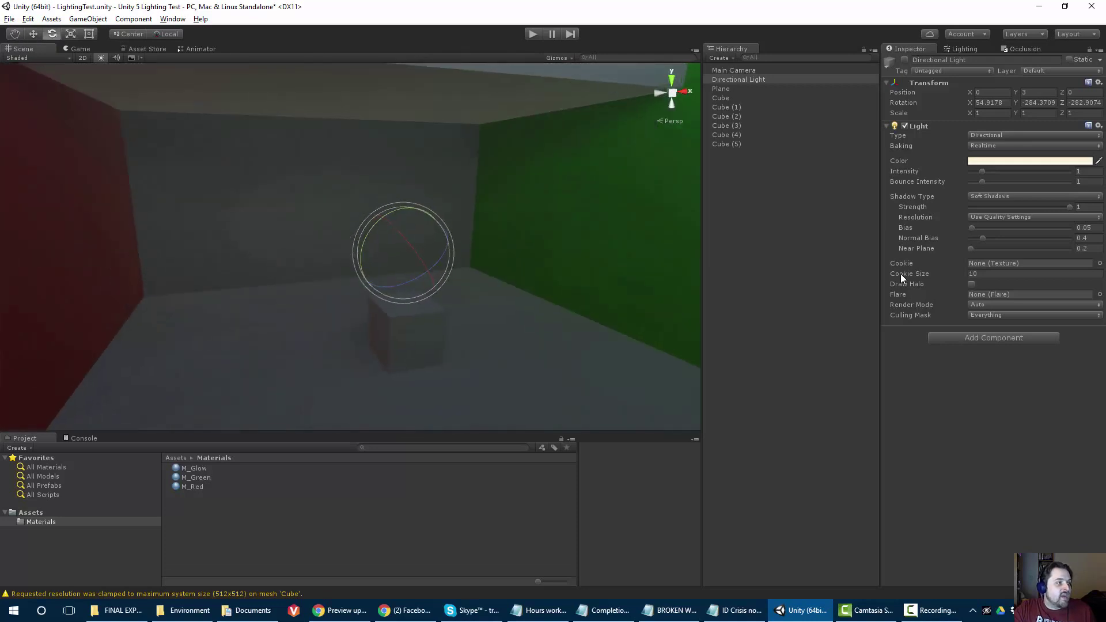
key("alt+g")
key("Down")
key("Down")
key("Down")
key("Down")
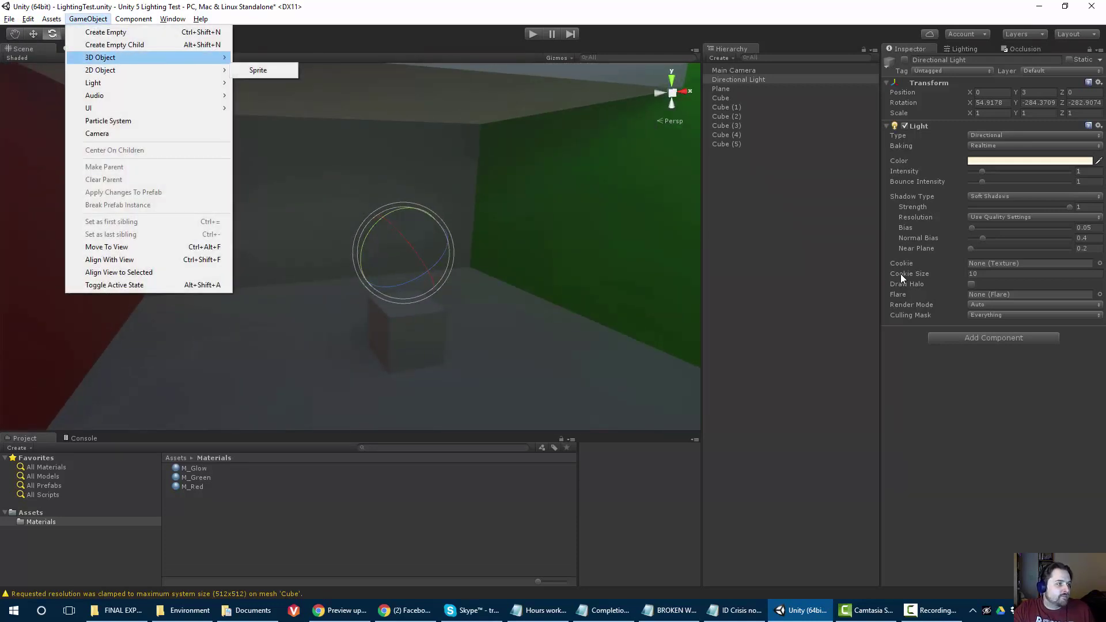
key("Up")
key("Up")
key("Down")
key("Right")
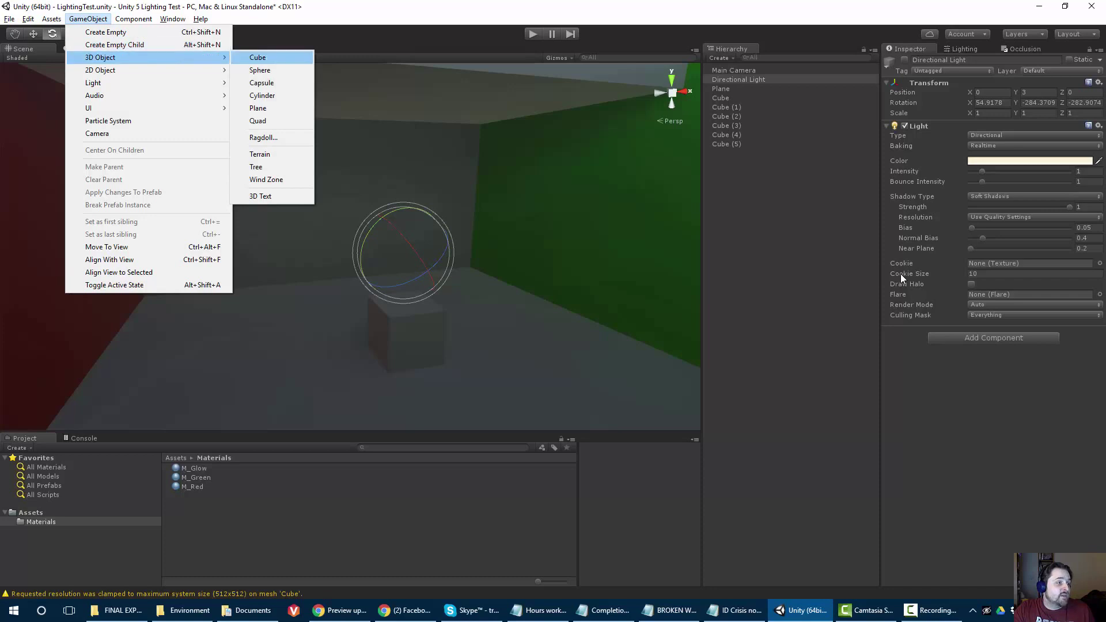
key("Down")
key("Return")
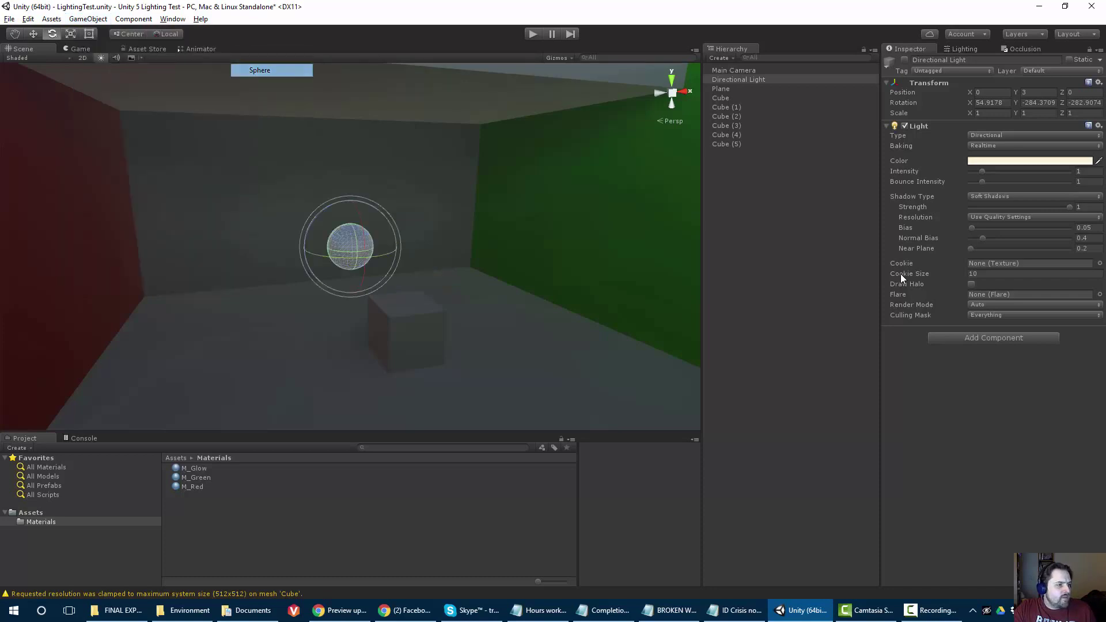
Move the sphere up near the ceiling, to X 0.94 and Y 5.1
key("ctrl+z")
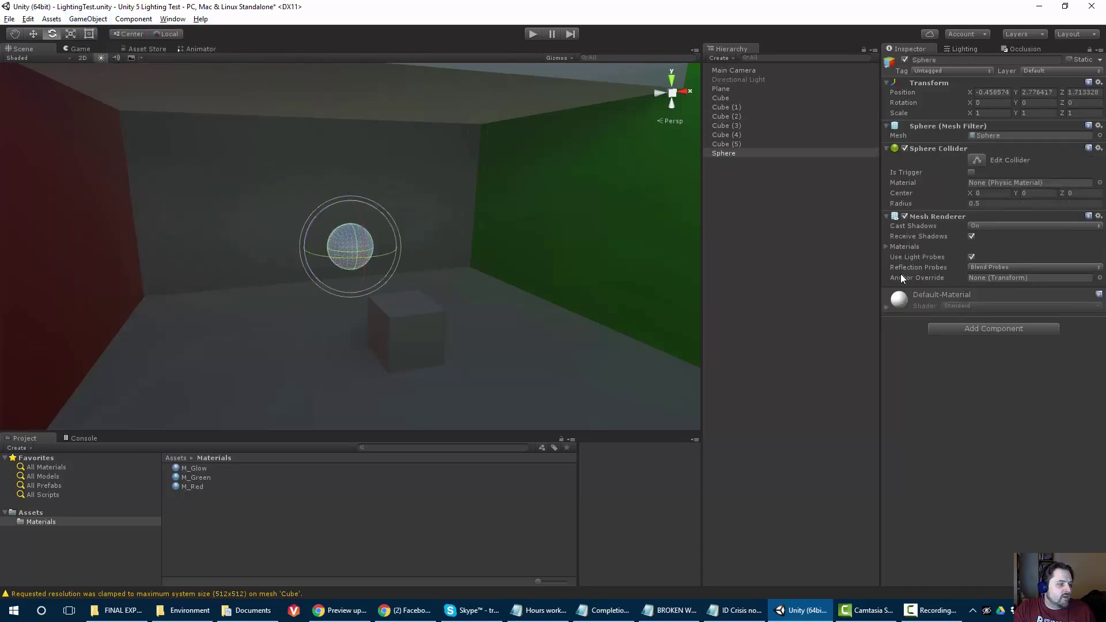
key("w")
key("ctrl+z")
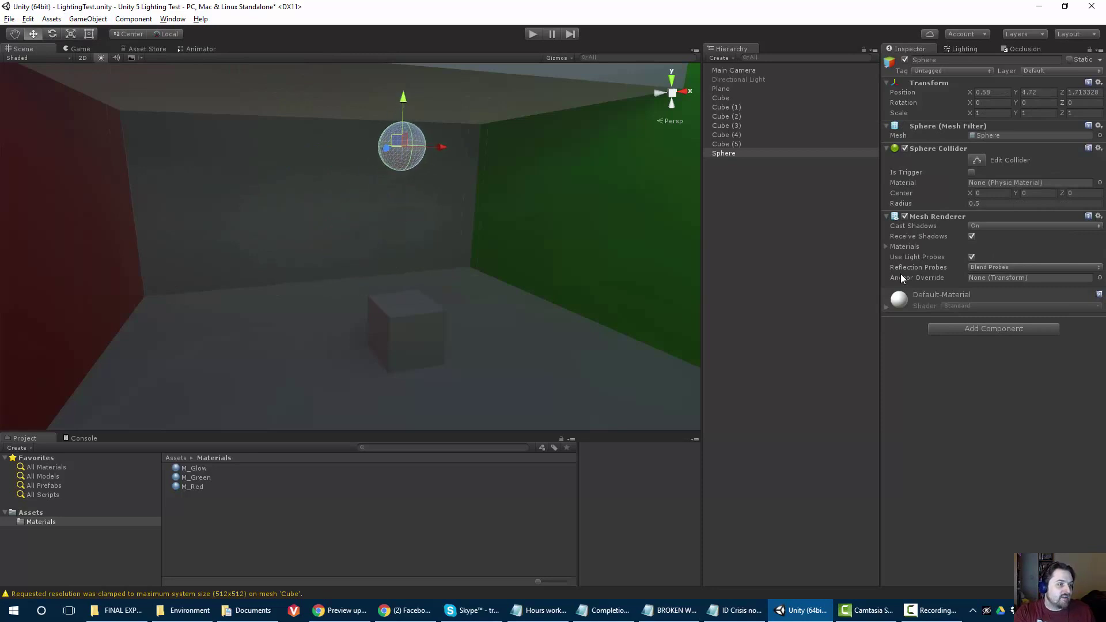
key("ctrl+z")
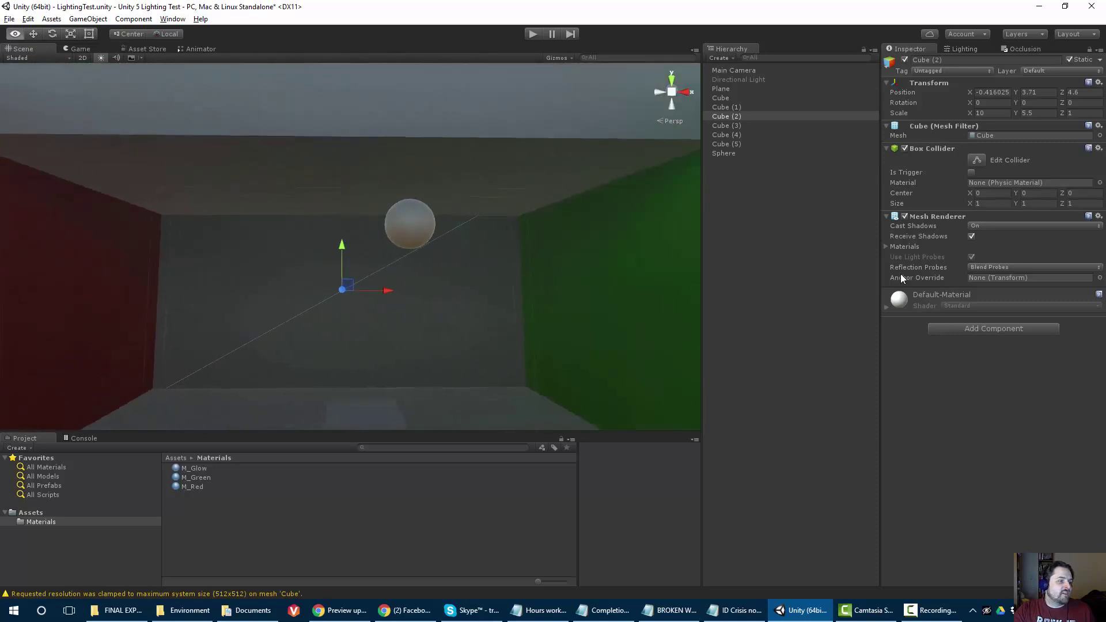
right_click_drag(350, 246, 350, 246)
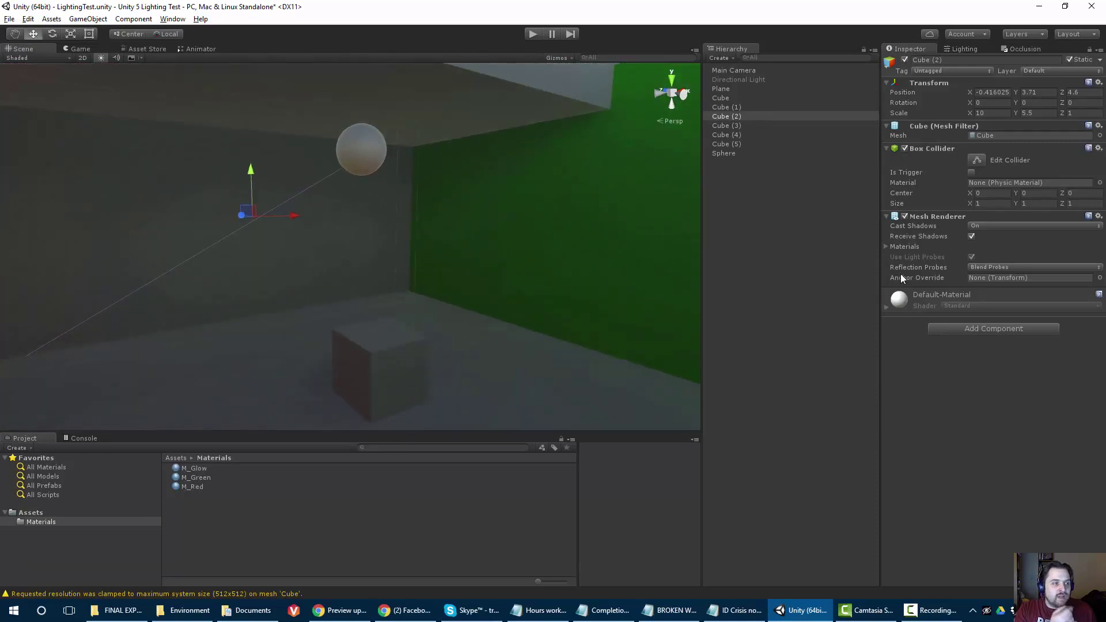
Mark the sphere near the ceiling as Static
left_click(361, 149)
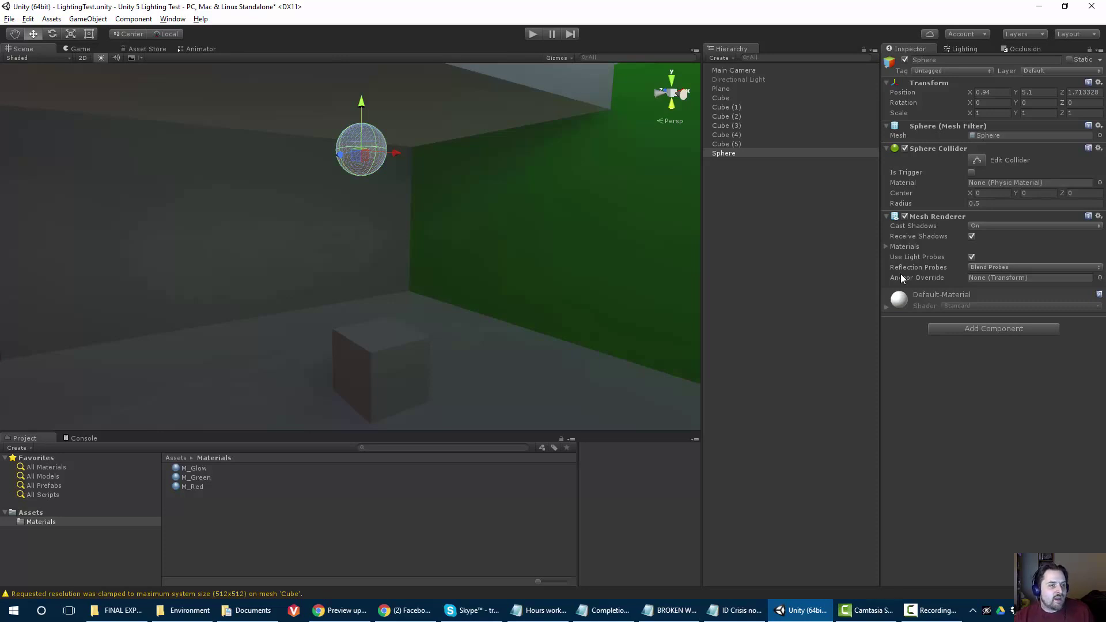
key("Home")
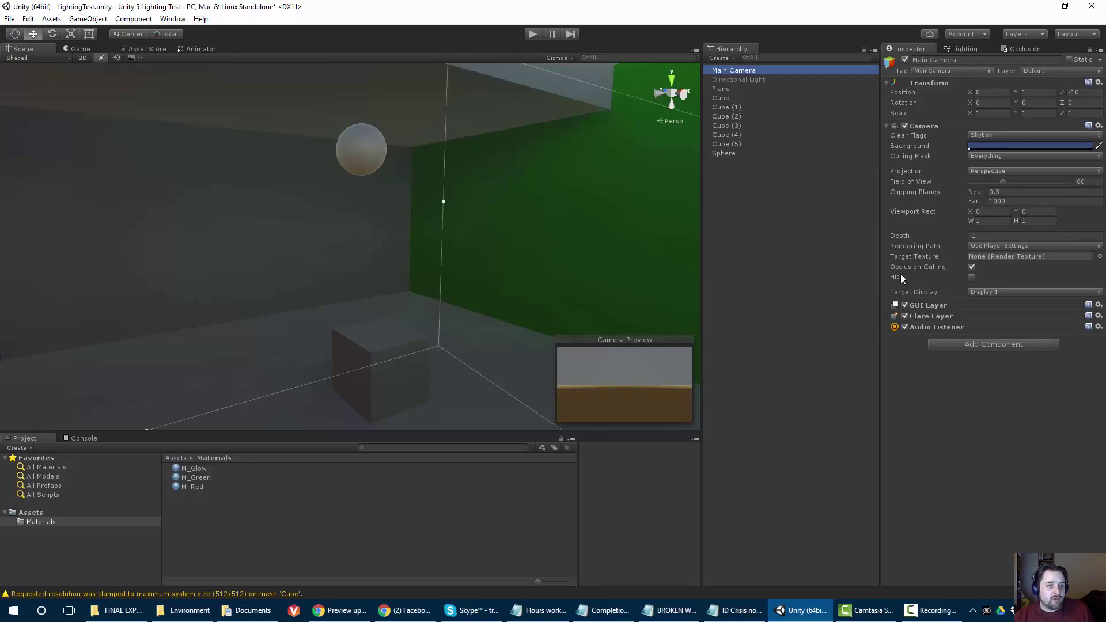
key("ctrl+z")
key("ctrl+z")
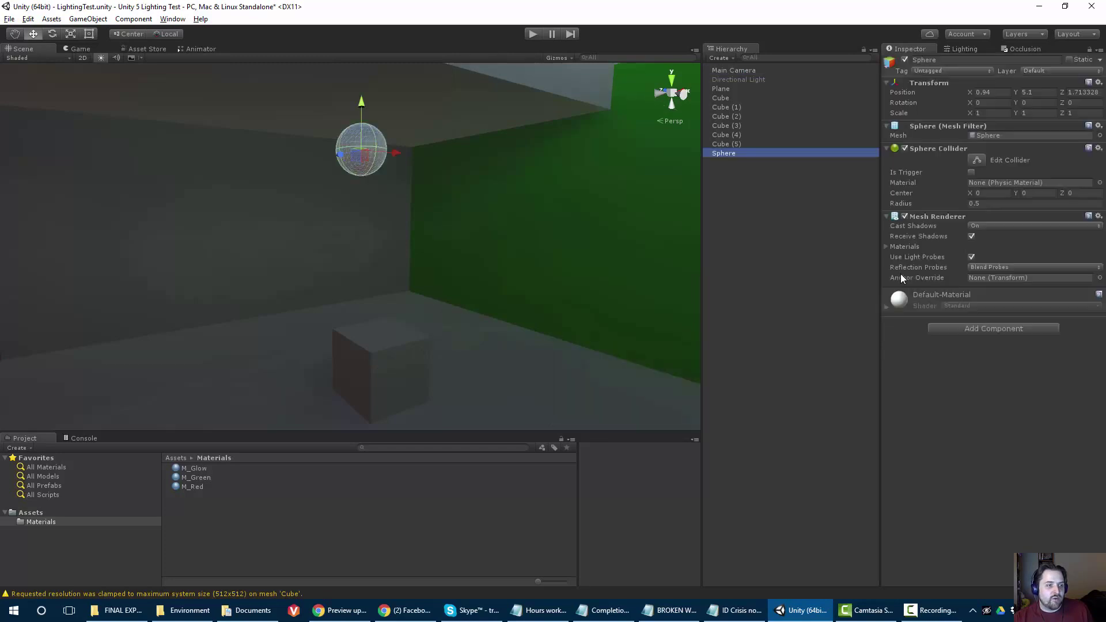
key("ctrl+z")
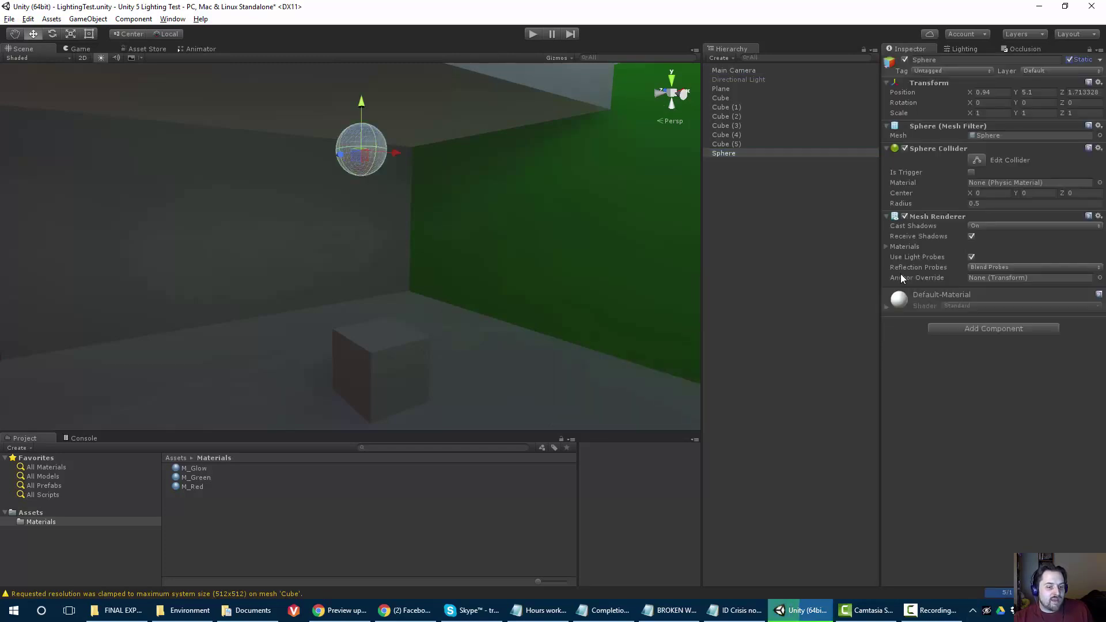
Examine the static sphere's shading from several viewpoints and compare its settings with those of the back wall, Cube (2)
key("ctrl+z")
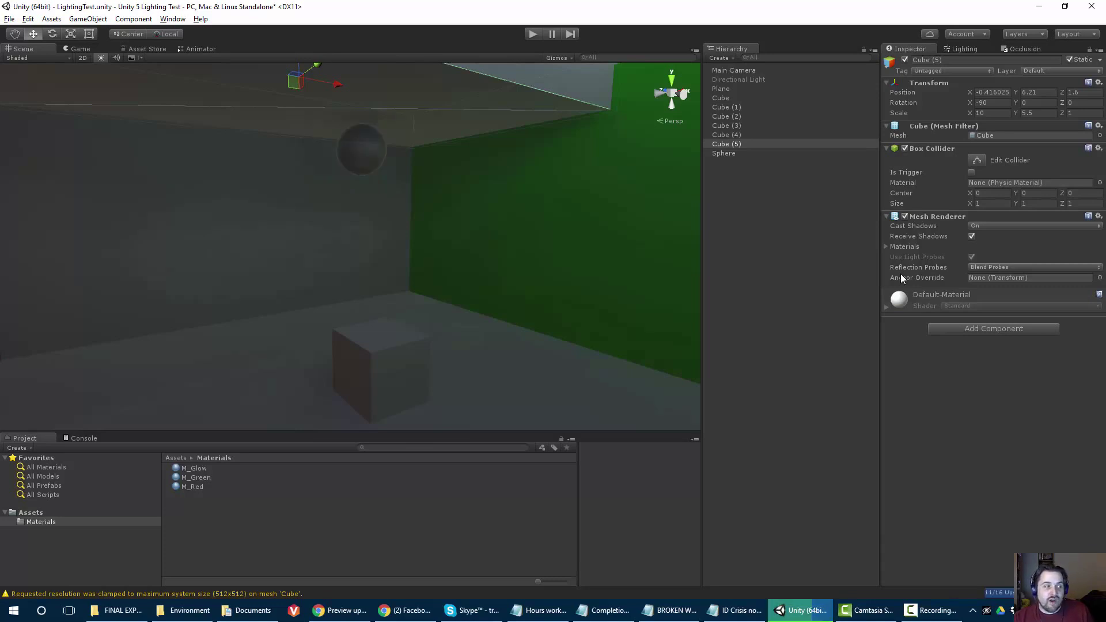
key("s")
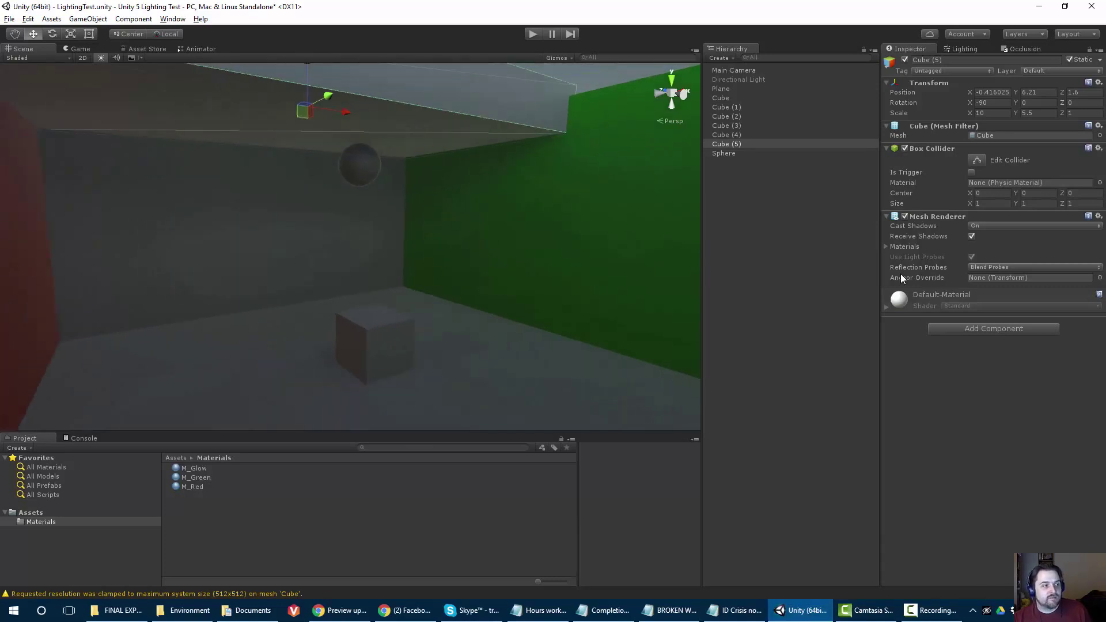
key("Up")
key("Up")
key("Up")
key("s")
key("w")
key("w")
mouse_move(288, 207)
right_mouse_down()
mouse_move(156, 211)
mouse_move(173, 230)
mouse_move(247, 210)
mouse_move(216, 207)
mouse_move(239, 232)
mouse_move(232, 197)
mouse_move(237, 207)
right_mouse_up()
key("s")
key("w")
key("w")
key("s")
key("w")
left_click(373, 179)
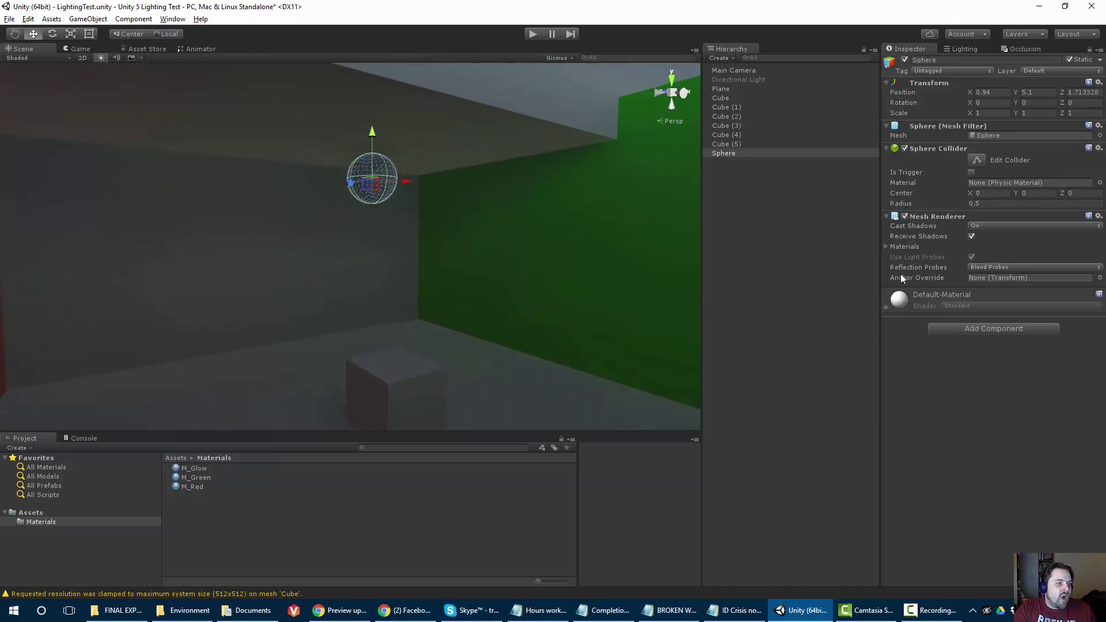
left_click(311, 231)
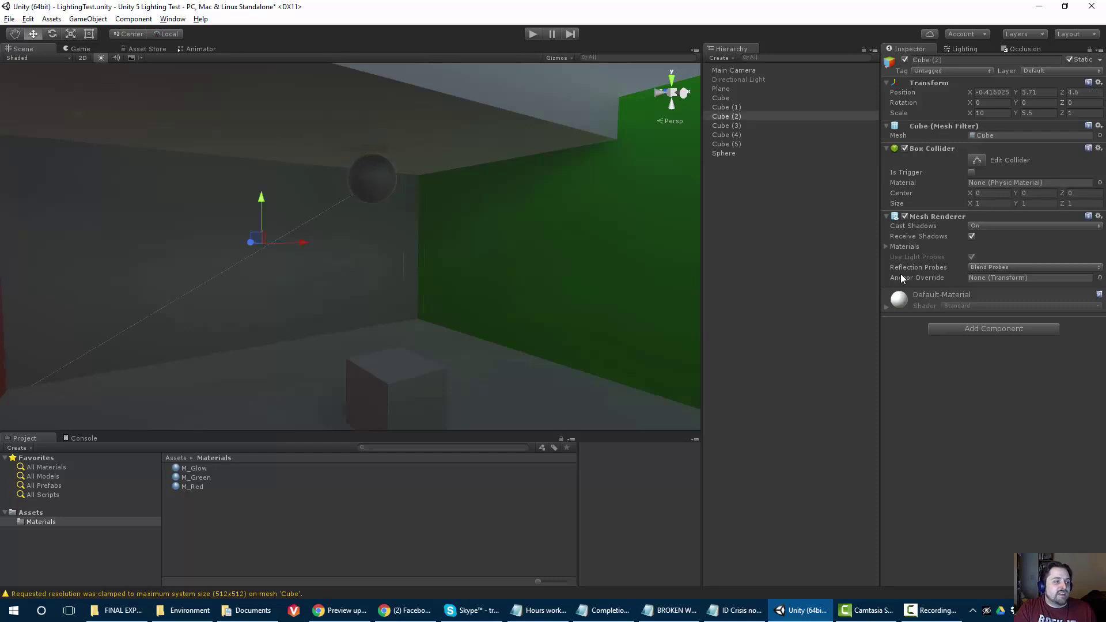
left_click(372, 179)
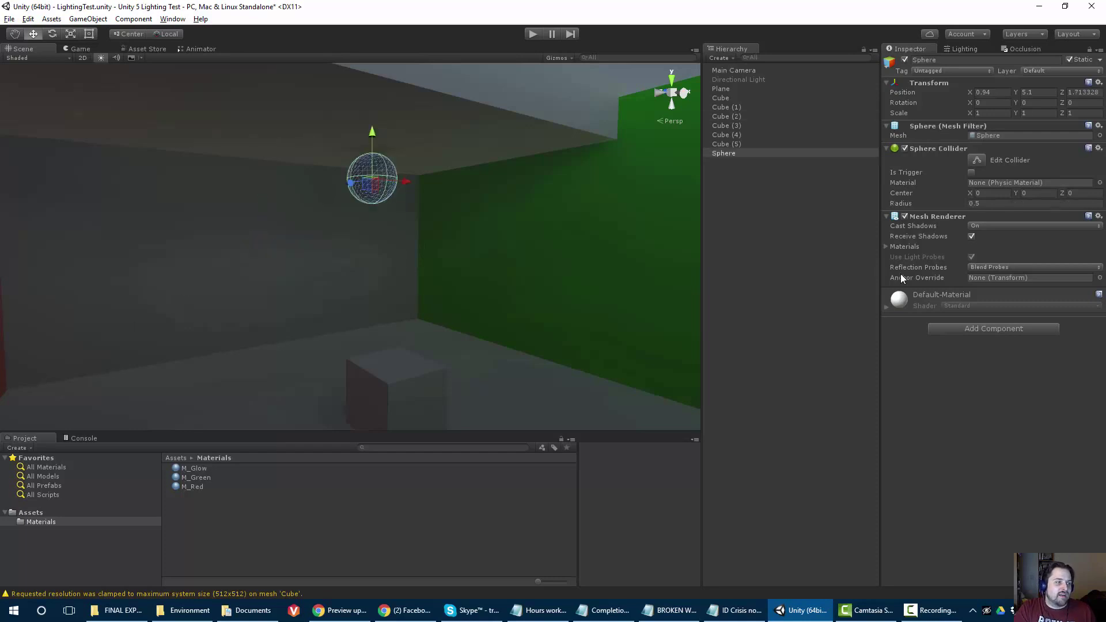
Turn off Static for the back wall, Cube (2), with the view facing the green wall
left_click(311, 230)
mouse_move(312, 231)
right_mouse_down()
mouse_move(472, 196)
mouse_move(467, 173)
mouse_move(484, 178)
mouse_move(461, 242)
mouse_move(507, 242)
mouse_move(489, 237)
mouse_move(458, 279)
mouse_move(467, 270)
mouse_move(452, 278)
mouse_move(443, 267)
right_mouse_up()
key("w")
key("s")
key("d")
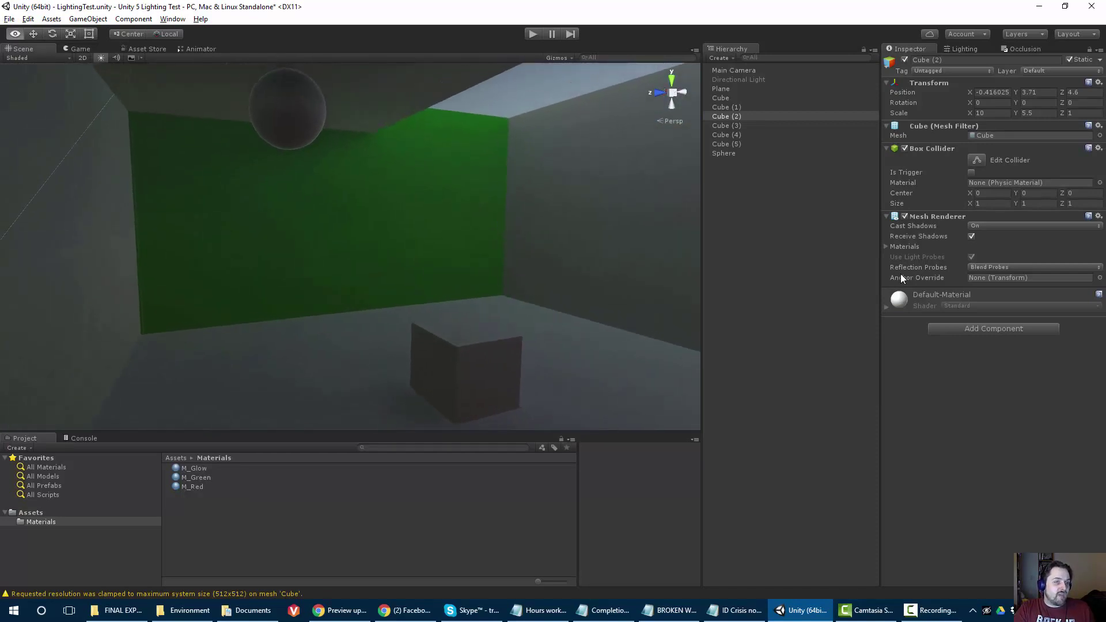
right_click_drag(419, 210, 419, 210)
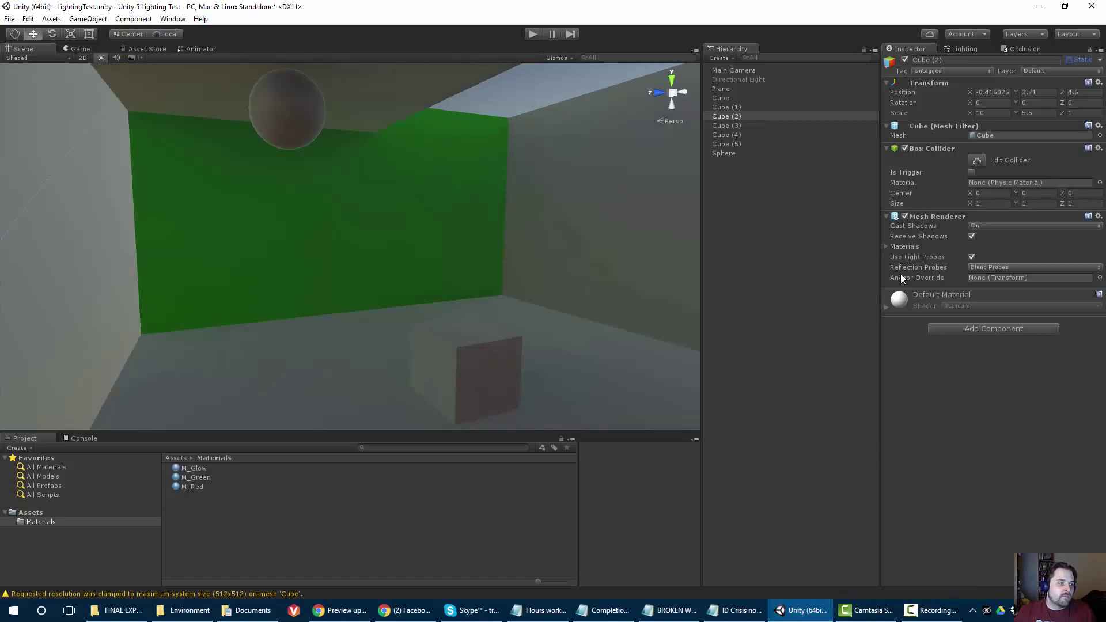
Inspect the room's lighting with the non-static wall, turn Static back on for Cube (2), and select the sphere
scroll(350, 246, "down", 2)
scroll(350, 246, "up", 2)
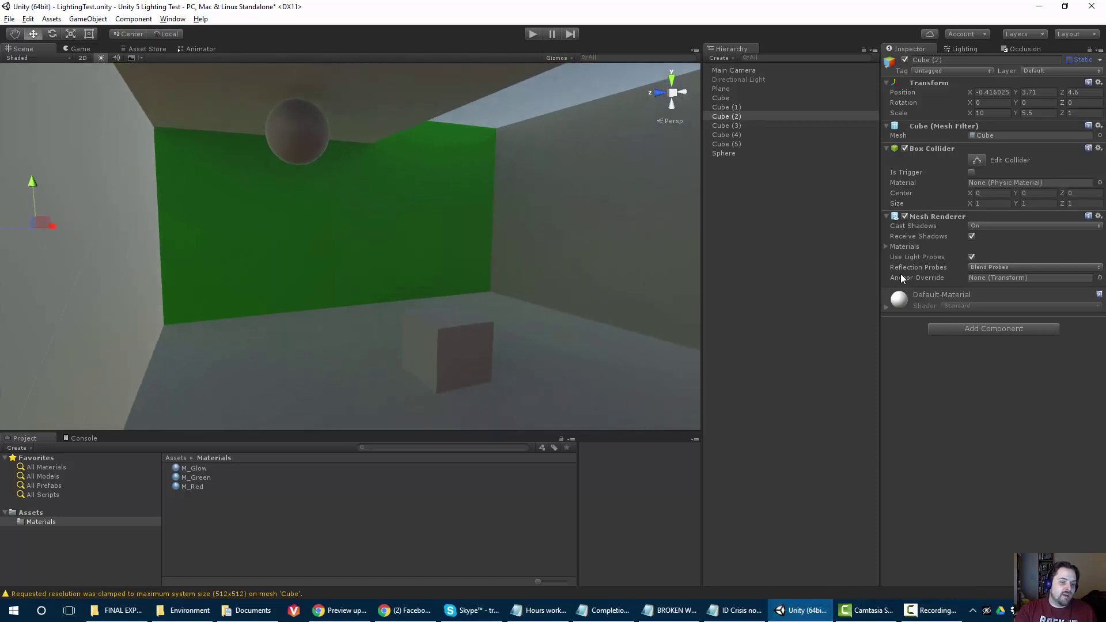
mouse_move(438, 246)
left_mouse_down("alt")
mouse_move(207, 247)
mouse_move(225, 245)
left_mouse_up("alt")
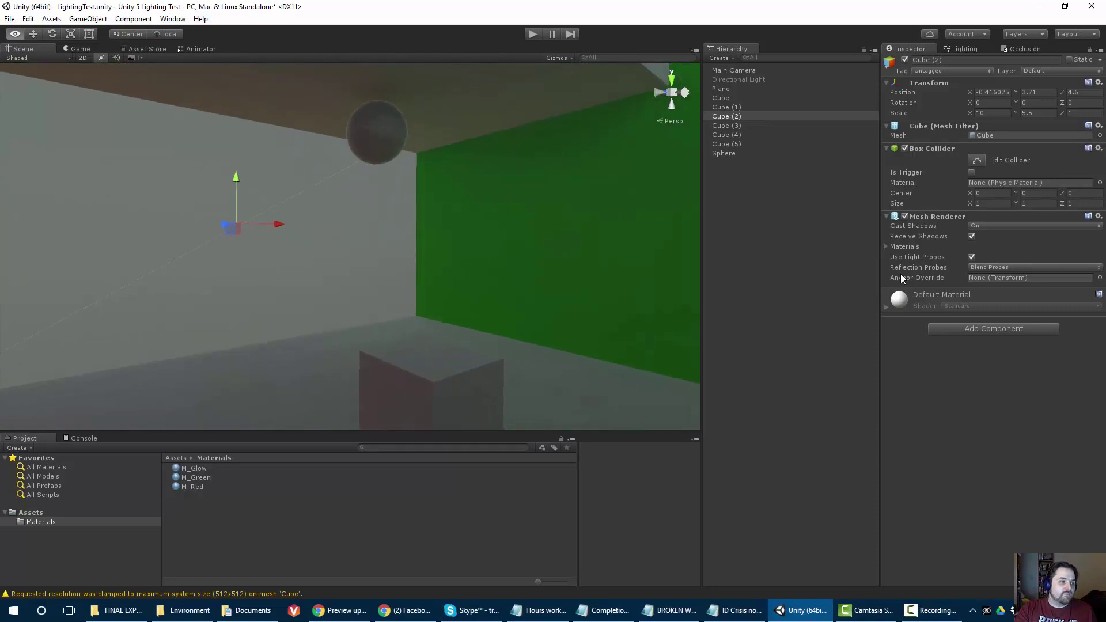
left_click(1070, 60)
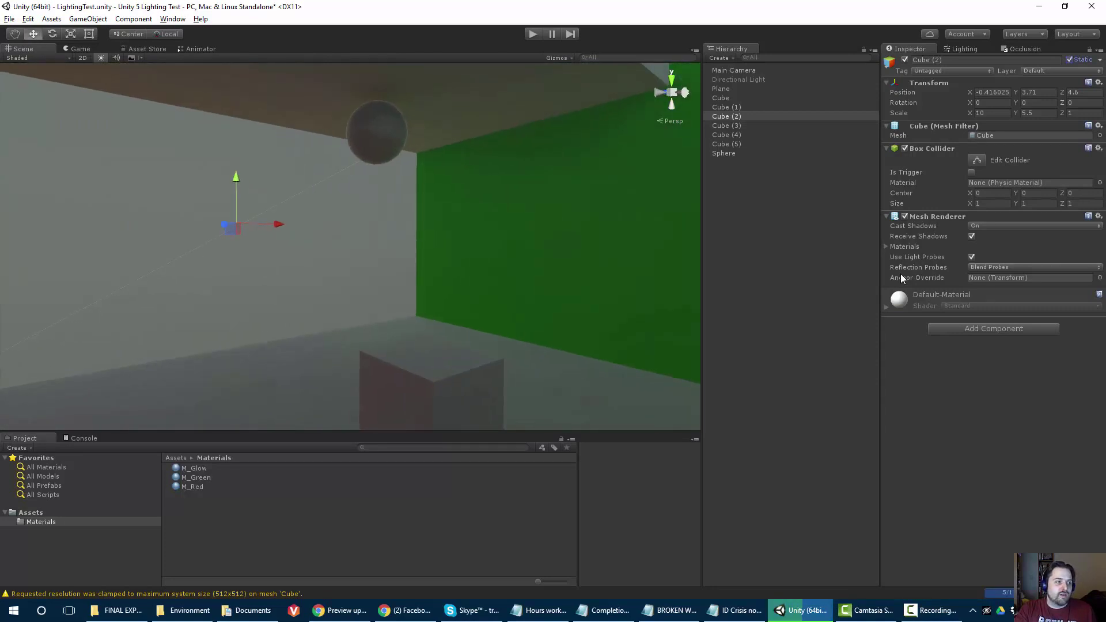
left_click(377, 132)
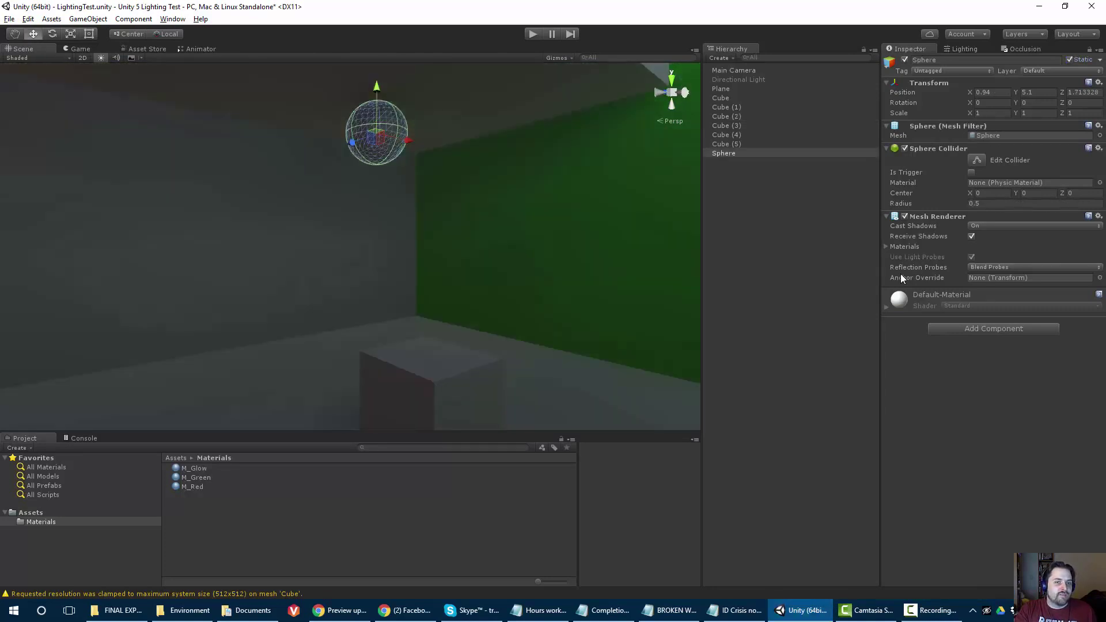
Turn off Static for the sphere and compare it with the static back wall, Cube (2)
left_click(1070, 60)
right_click_drag(368, 247, 355, 236)
left_click(254, 231)
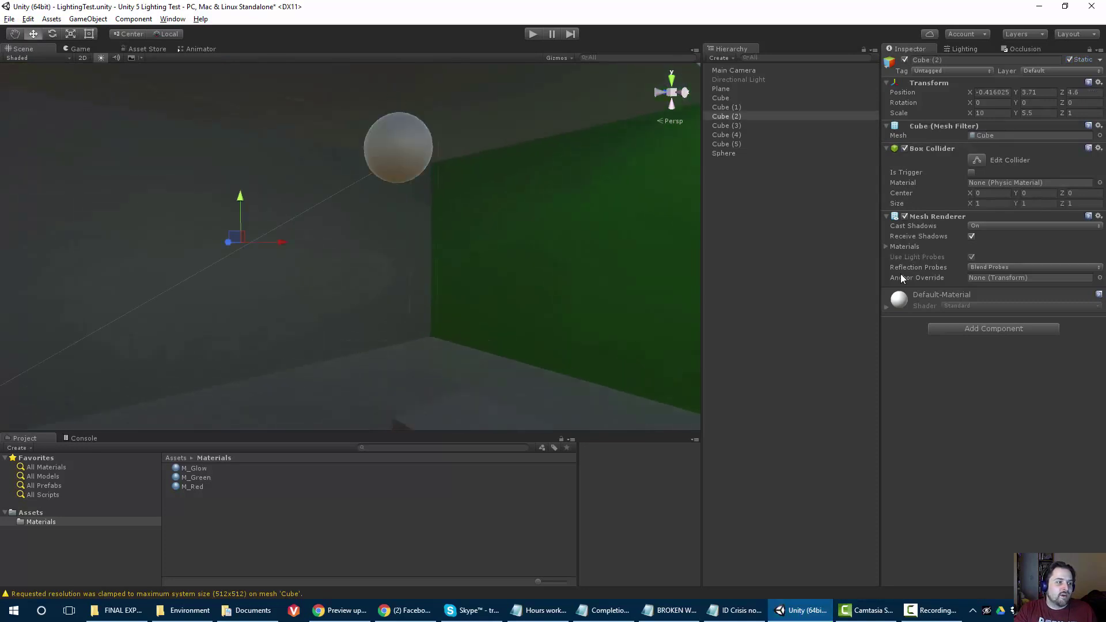
mouse_move(253, 230)
right_mouse_down()
mouse_move(219, 245)
mouse_move(202, 222)
mouse_move(246, 232)
right_mouse_up()
Add a Rigidbody component to the sphere near the ceiling
left_click(346, 163)
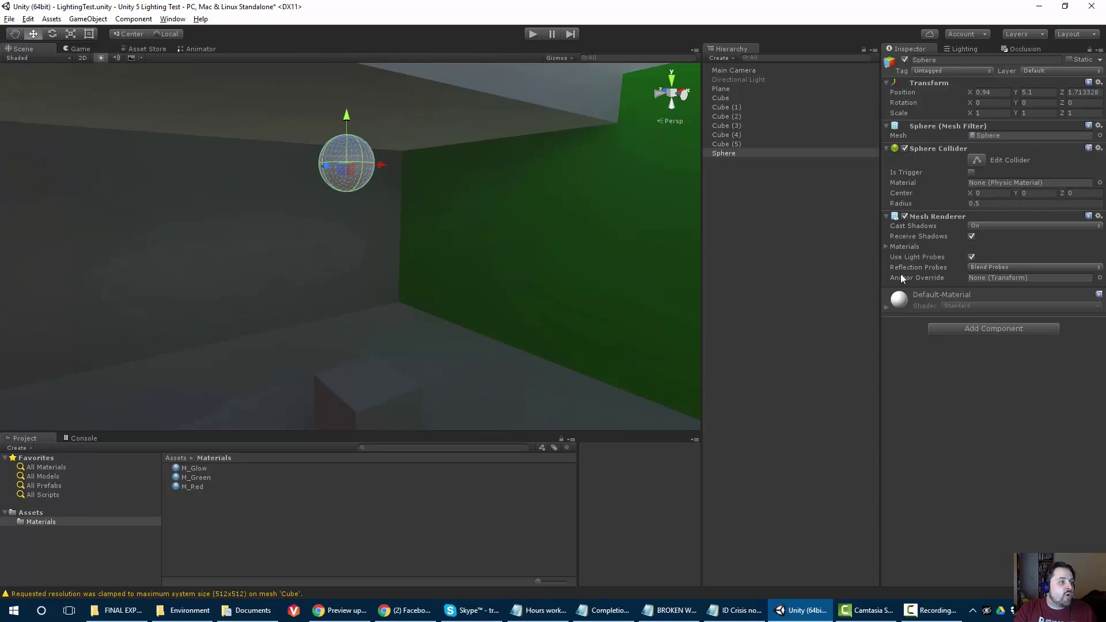
key("ctrl+shift+a")
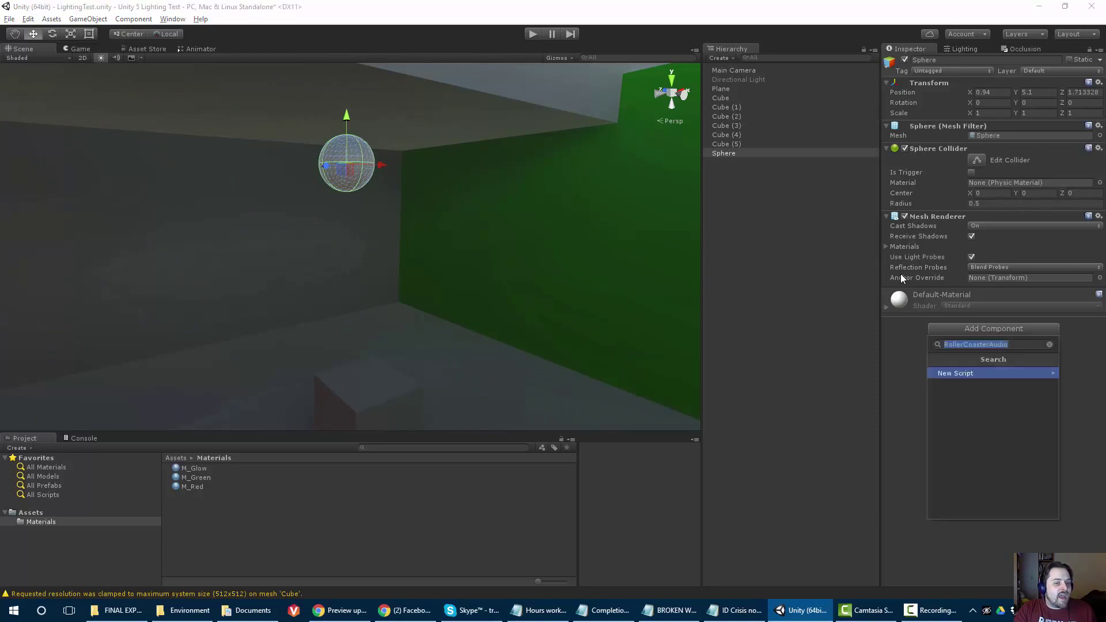
key("BackSpace")
type("rig")
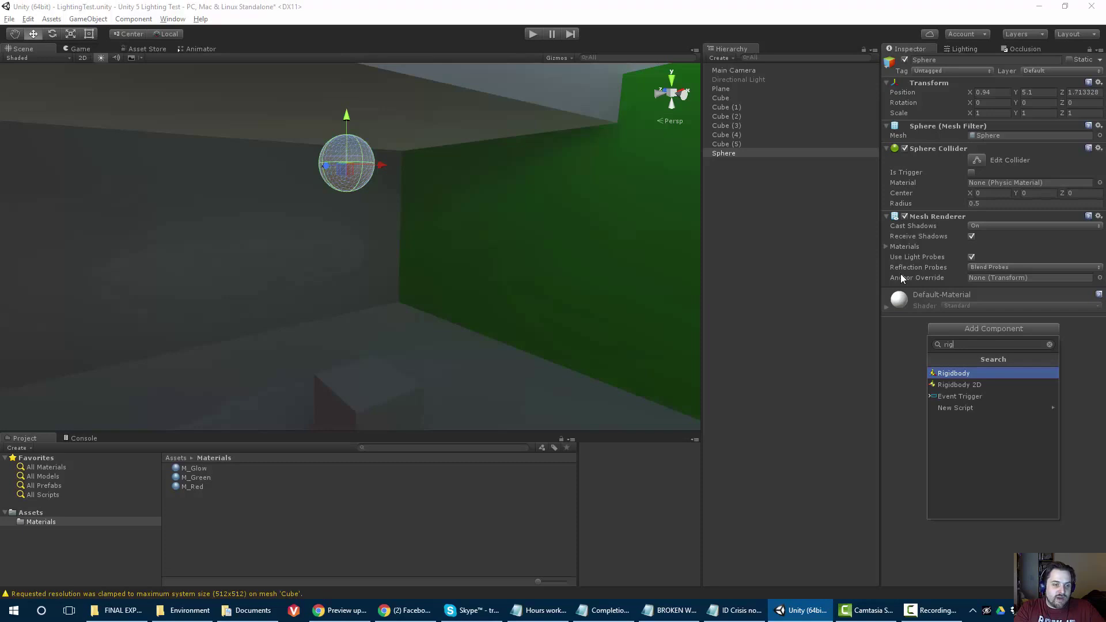
key("Return")
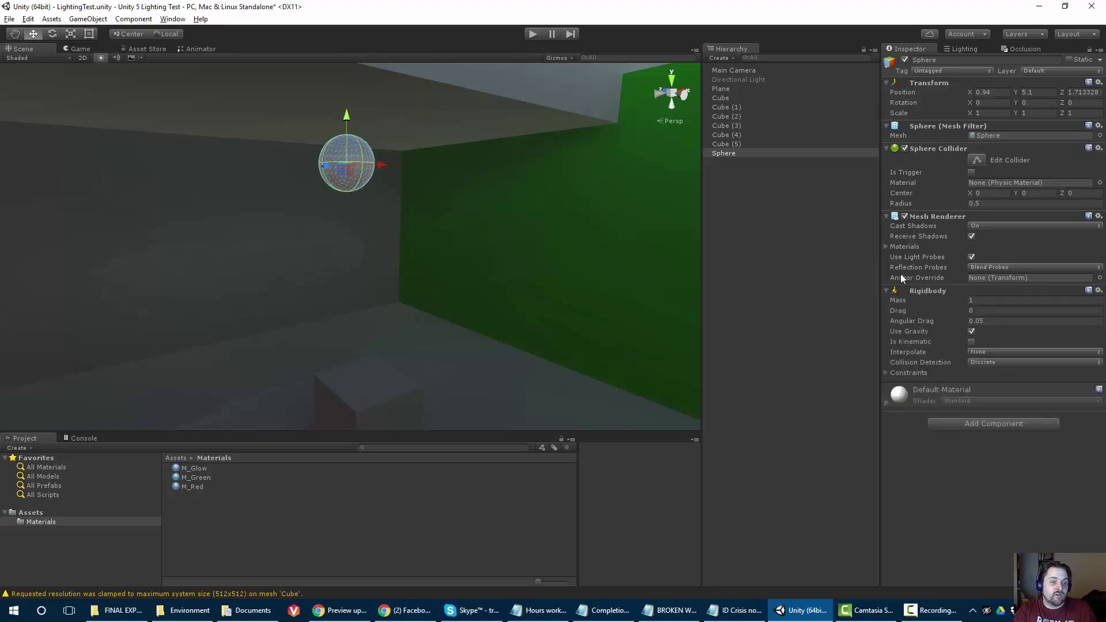
Align the Main Camera with a scene view framing the sphere, the cube and both coloured walls
key("alt")
middle_click_drag(901, 275, 913, 274)
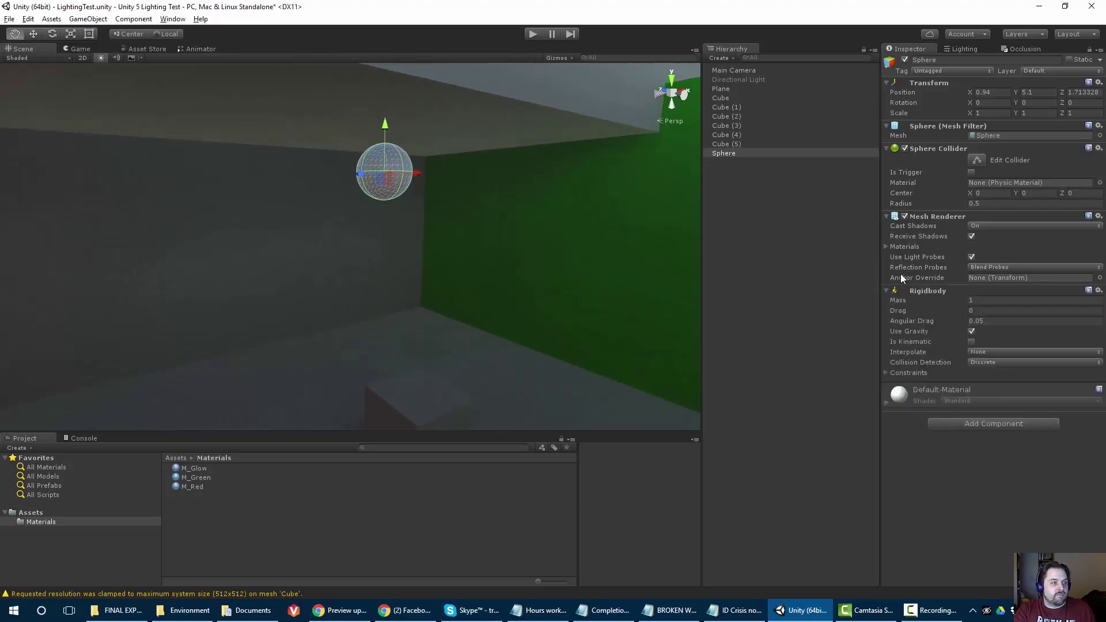
scroll(901, 275, "down", 5)
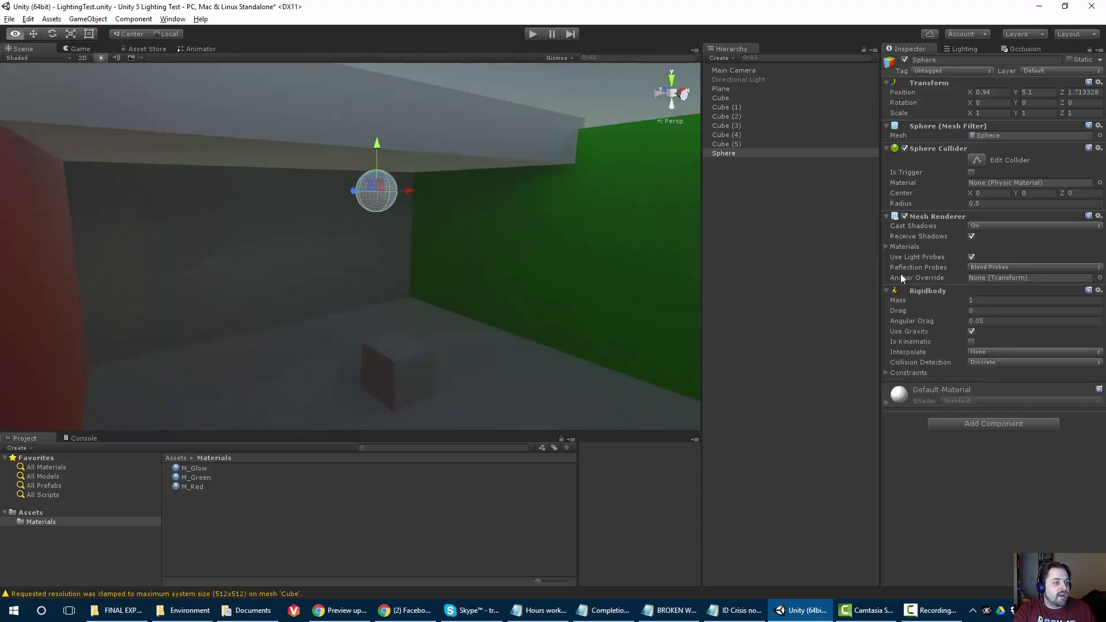
mouse_move(901, 275)
right_mouse_down()
mouse_move(917, 309)
mouse_move(902, 279)
right_mouse_up()
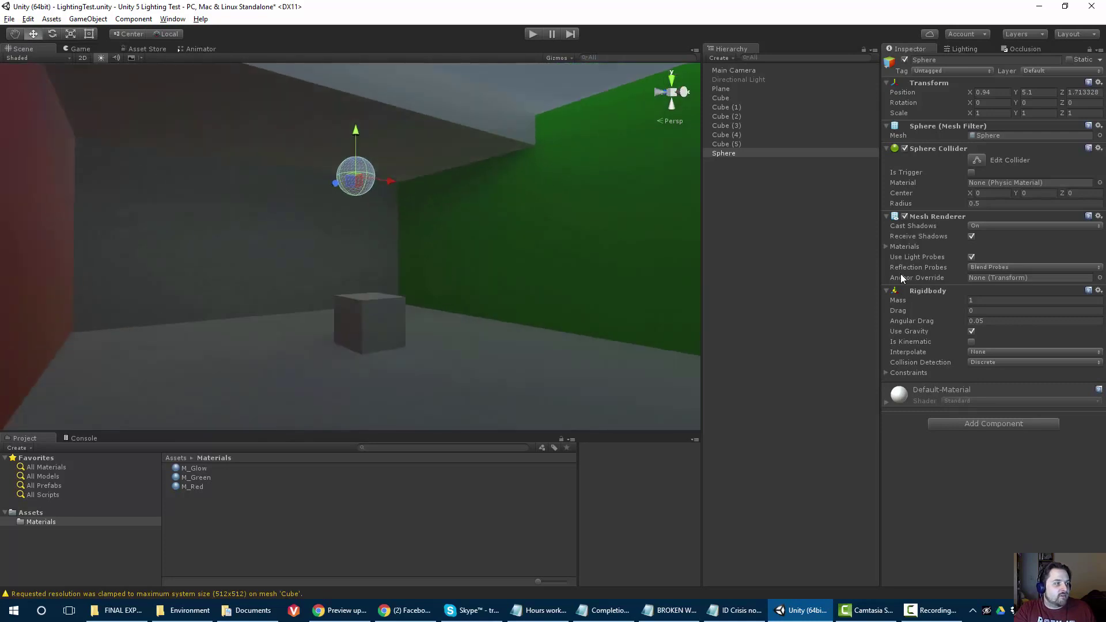
left_click(733, 70)
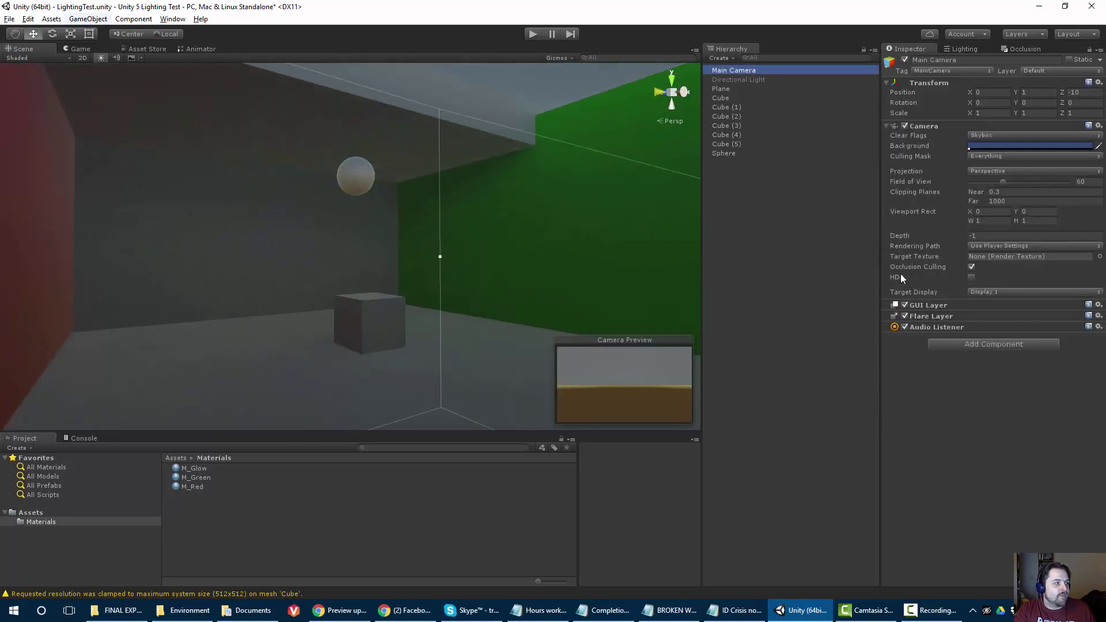
left_click(51, 19)
mouse_move(88, 19)
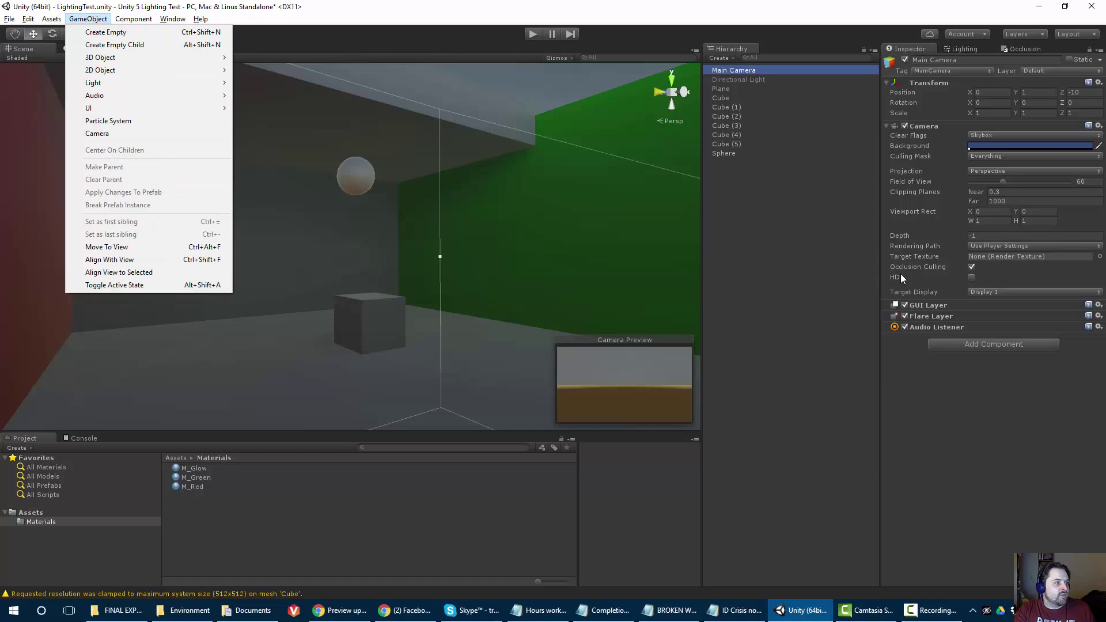
left_click(110, 260)
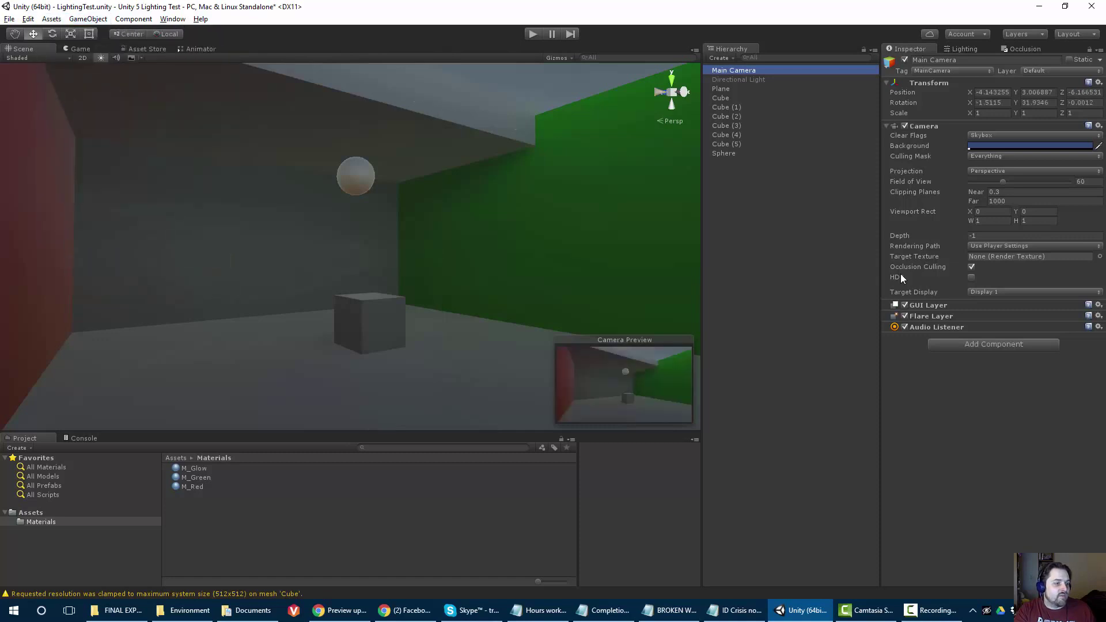
Play the scene to watch the sphere fall, and stop playback after each run
key("ctrl+p")
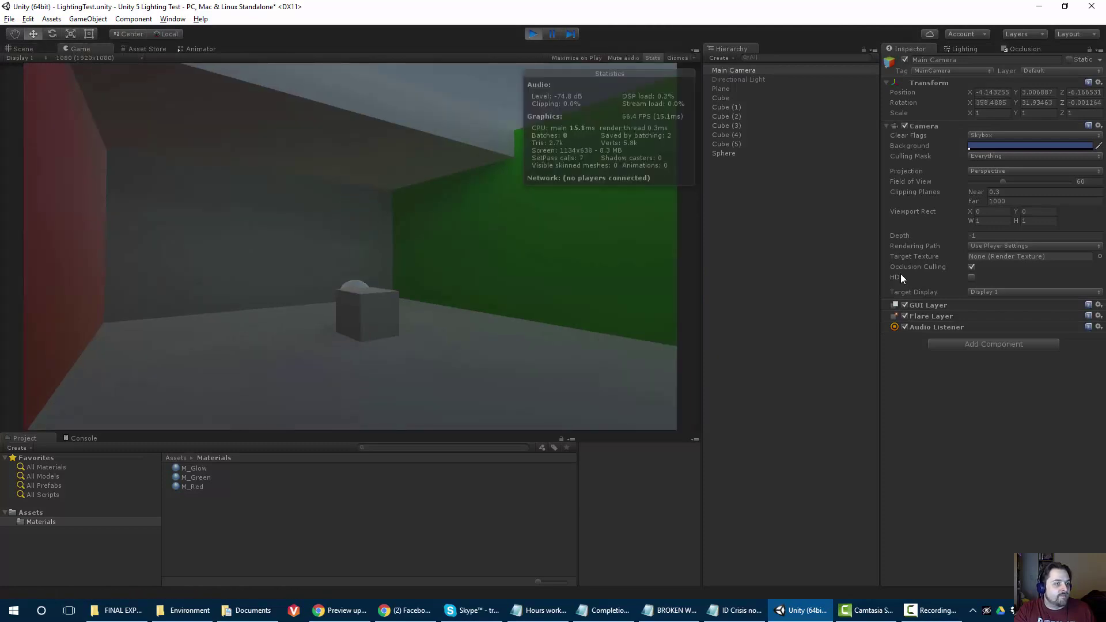
key("ctrl+p")
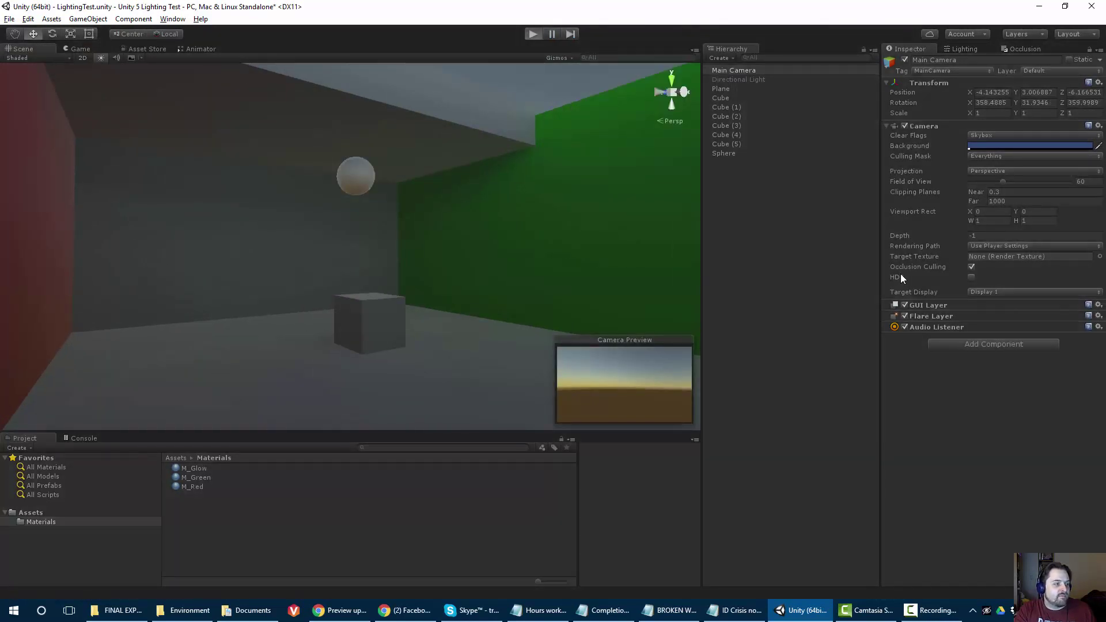
key("ctrl+p")
key("ctrl+p")
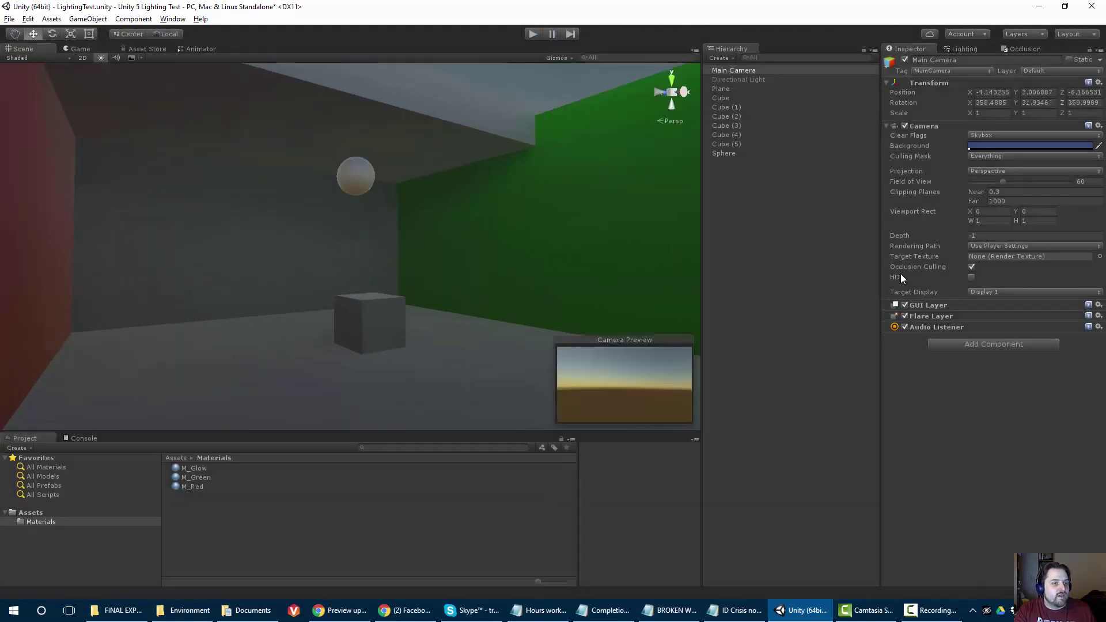
Move the sphere sideways to X -2.28, clear of the cube below, and test its fall in play mode
key("ctrl+z")
mouse_move(390, 181)
left_mouse_down()
mouse_move(260, 162)
mouse_move(274, 165)
left_mouse_up()
key("ctrl+p")
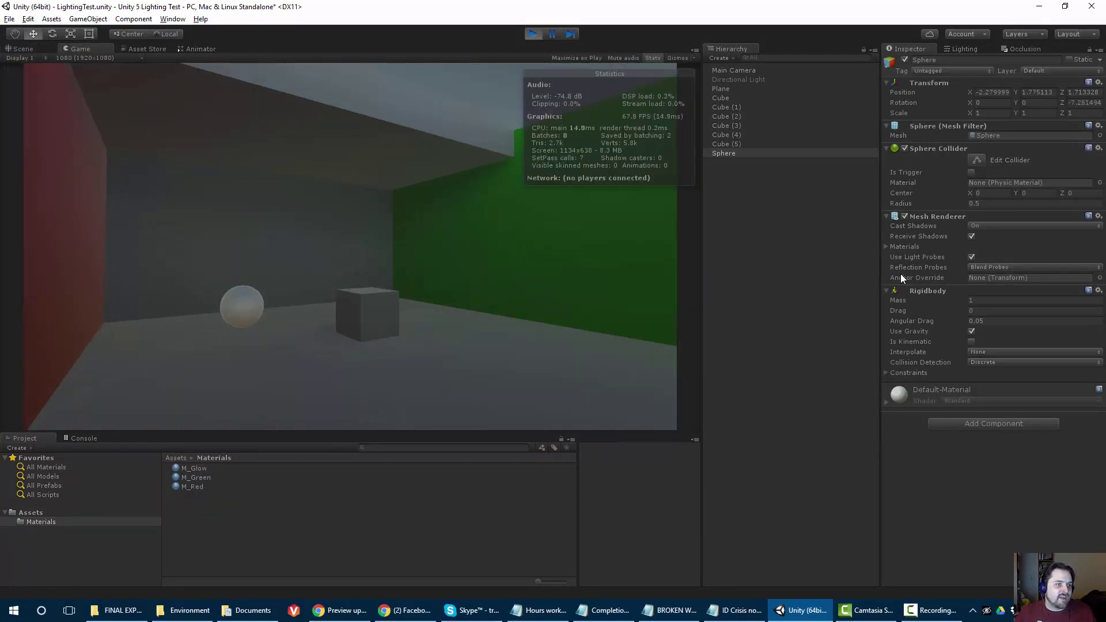
key("ctrl+p")
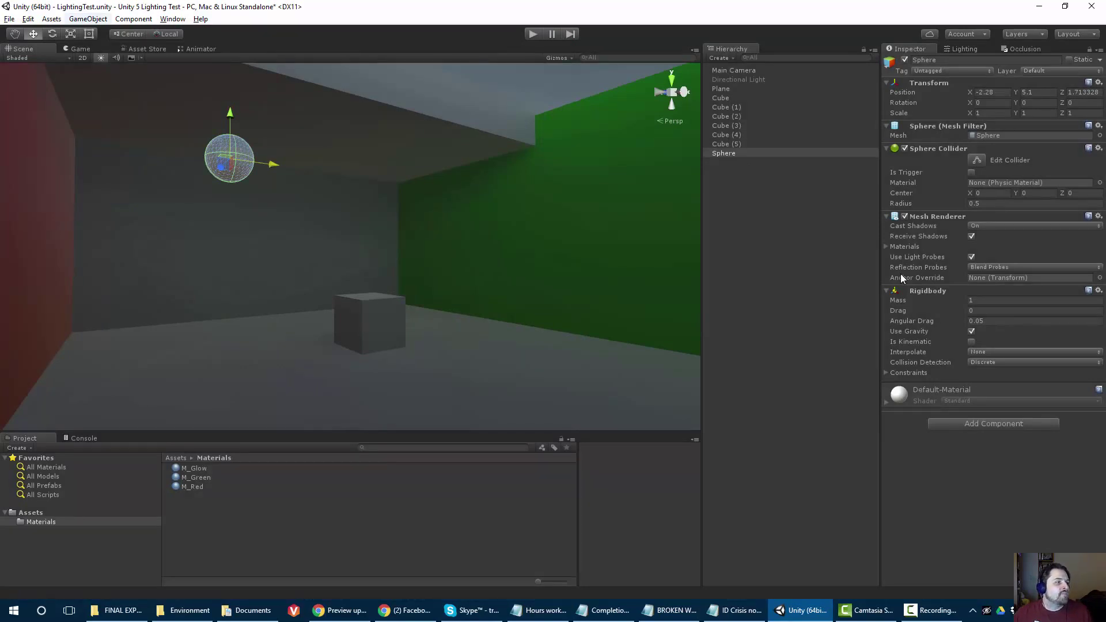
Create a Light Probe Group in the scene
left_click(88, 18)
mouse_move(93, 82)
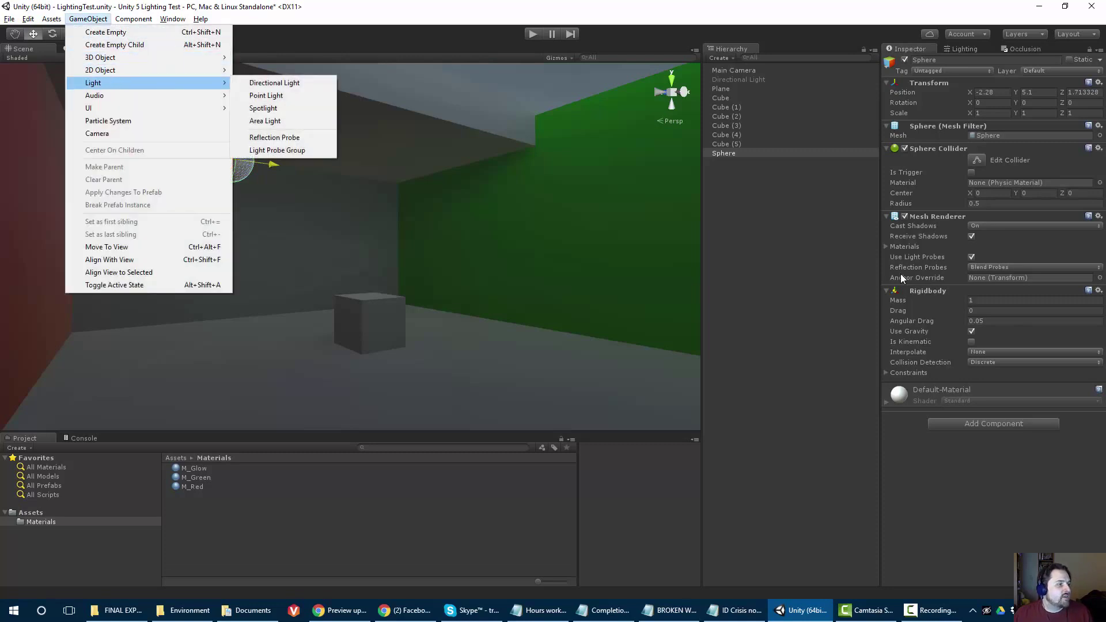
key("Up")
key("Up")
key("Down")
key("Down")
key("Right")
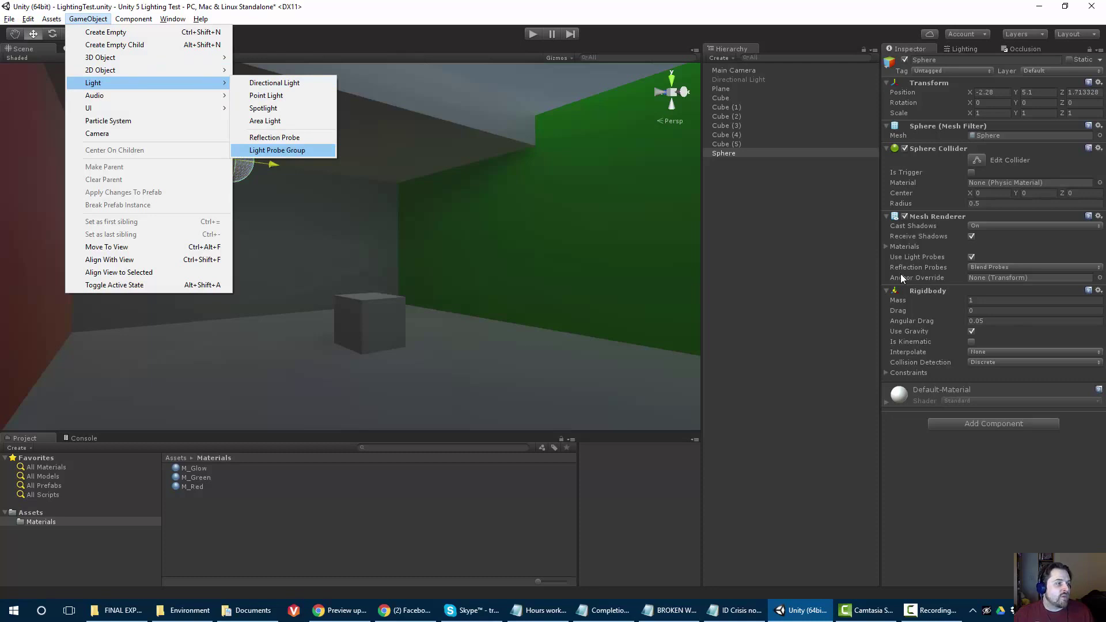
key("Return")
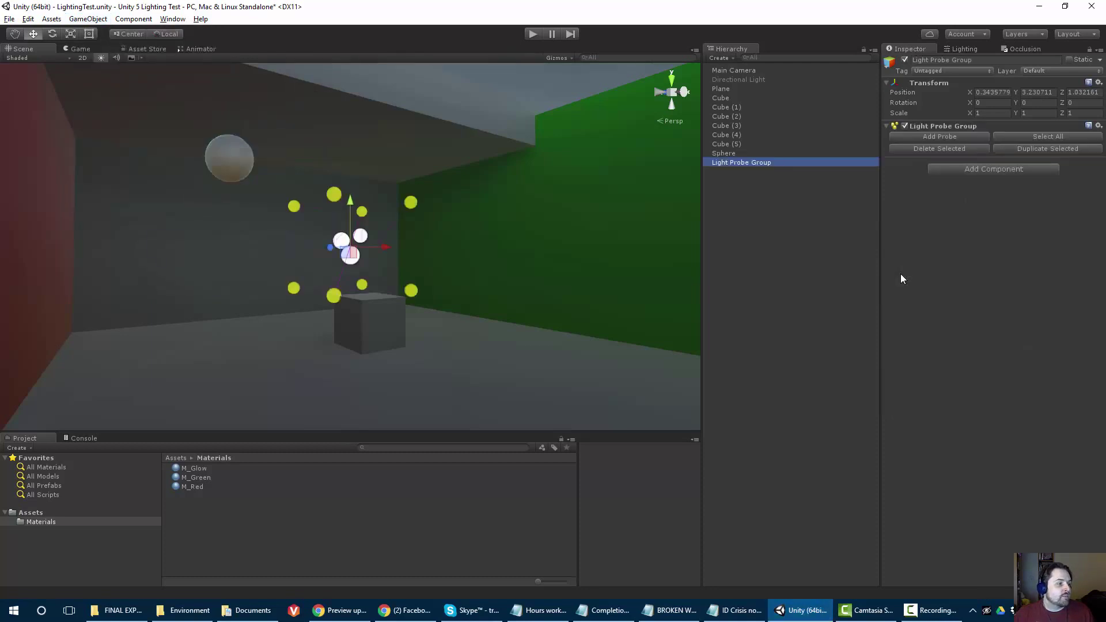
Position the light probe group at about -0.2, 2.4, -0.75 and scale it to about 4.33 in X and 4.58 in Z
key("f")
mouse_move(438, 247)
left_mouse_down("alt")
mouse_move(351, 256)
mouse_move(345, 334)
mouse_move(342, 271)
mouse_move(248, 247)
mouse_move(305, 245)
mouse_move(352, 190)
mouse_move(354, 311)
mouse_move(404, 271)
mouse_move(412, 279)
left_mouse_up("alt")
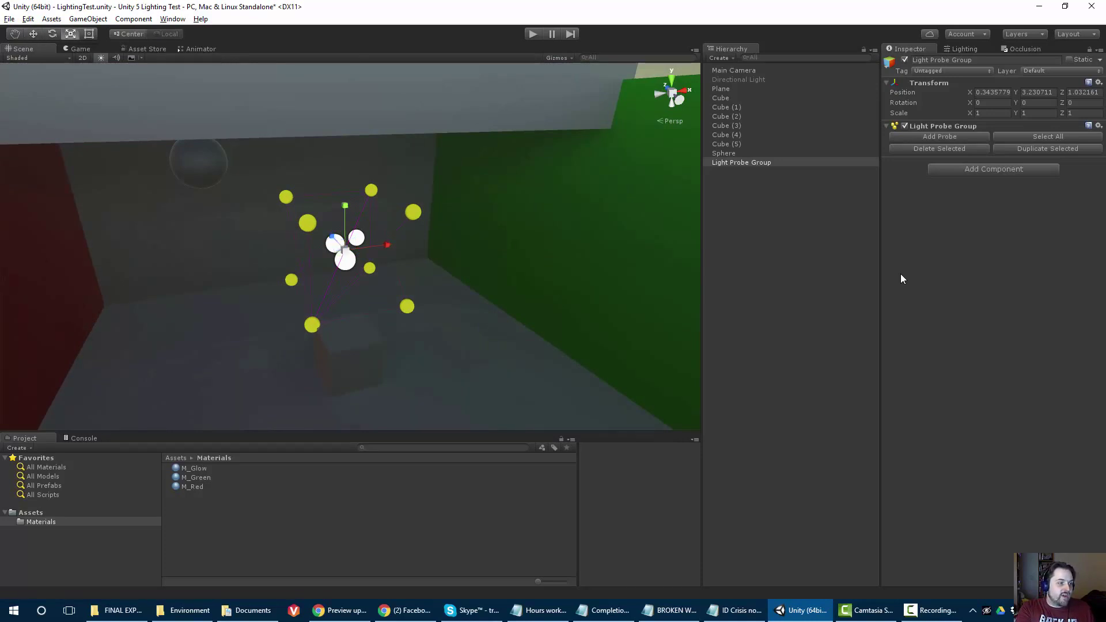
mouse_move(387, 245)
left_mouse_down()
mouse_move(461, 236)
mouse_move(378, 236)
mouse_move(360, 187)
mouse_move(344, 244)
mouse_move(349, 340)
mouse_move(374, 357)
mouse_move(461, 363)
left_mouse_up()
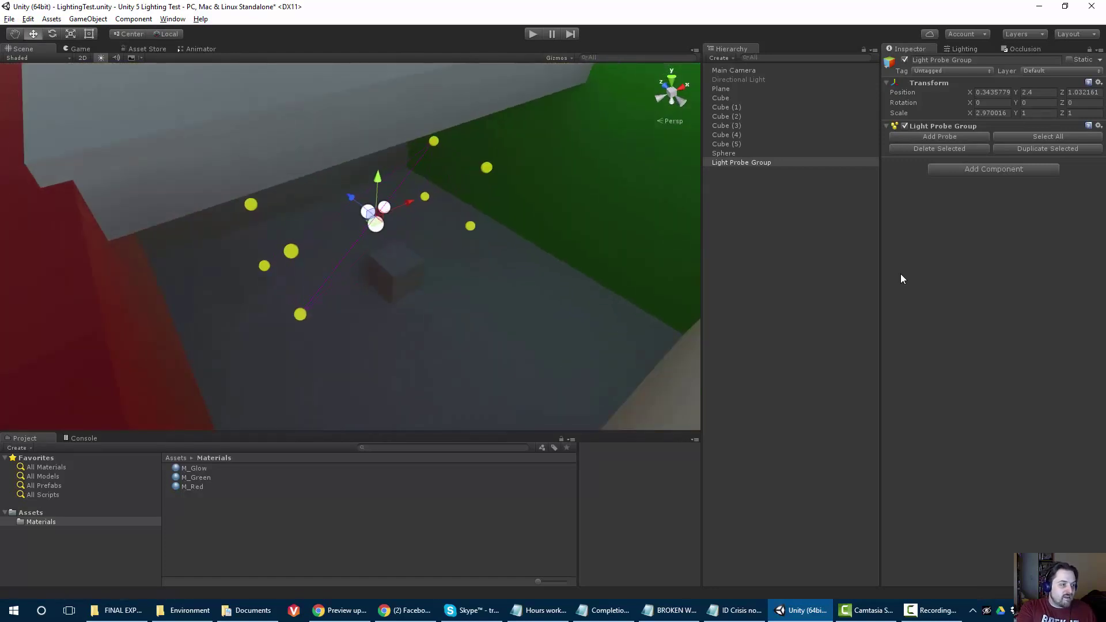
left_click_drag(349, 196, 453, 237)
key("q")
key("r")
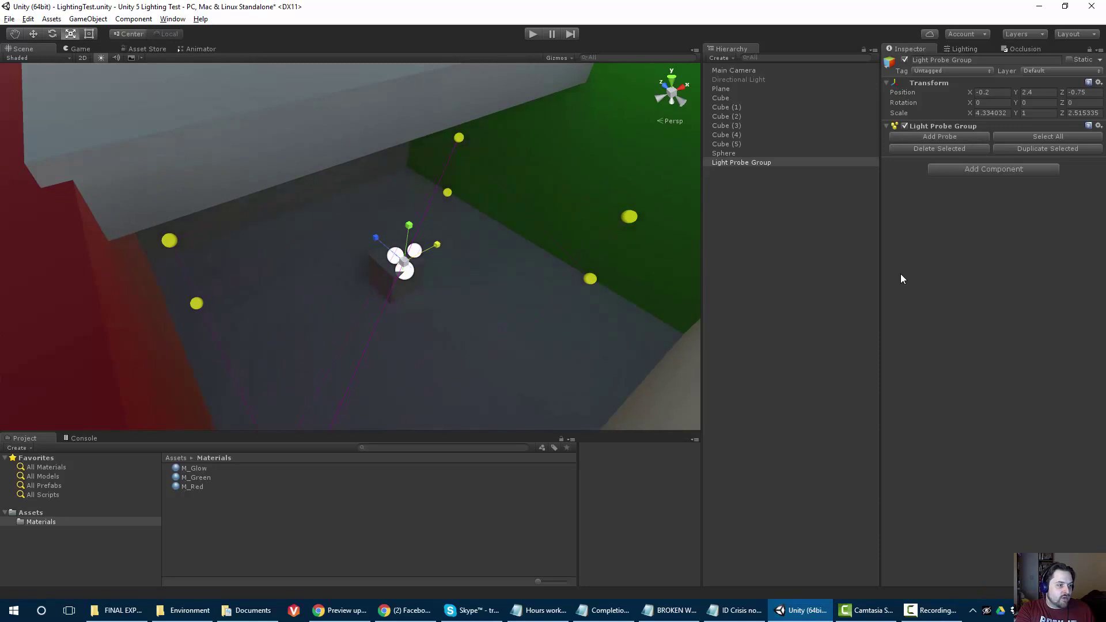
left_click_drag(376, 237, 352, 217)
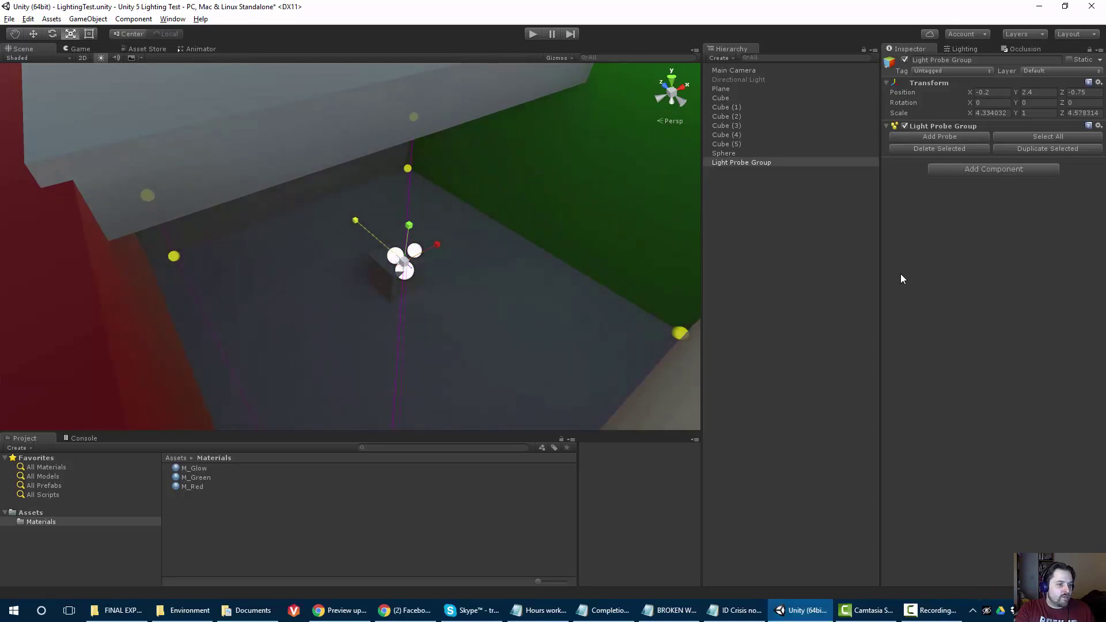
Stretch the light probe group vertically to a Y scale of about 1.97 and raise it to Y 3.506
mouse_move(369, 247)
right_mouse_down()
mouse_move(320, 201)
mouse_move(280, 205)
mouse_move(288, 211)
mouse_move(297, 181)
mouse_move(291, 145)
right_mouse_up()
left_click_drag(321, 313, 320, 186)
key("r")
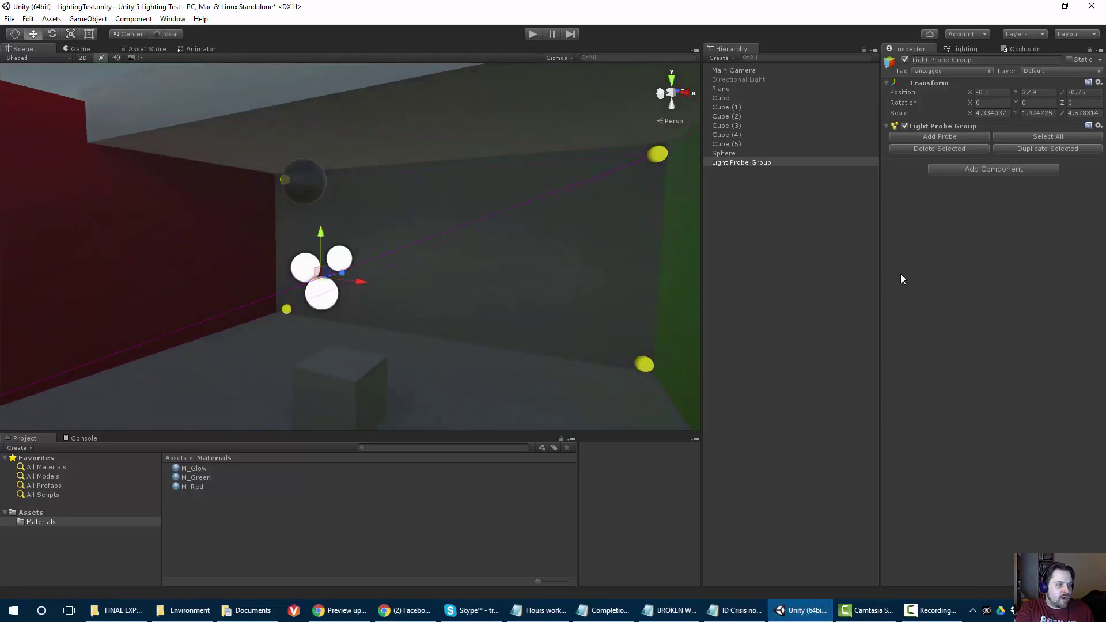
mouse_move(320, 233)
left_mouse_down()
mouse_move(254, 221)
mouse_move(251, 205)
mouse_move(213, 195)
mouse_move(104, 198)
mouse_move(113, 216)
left_mouse_up()
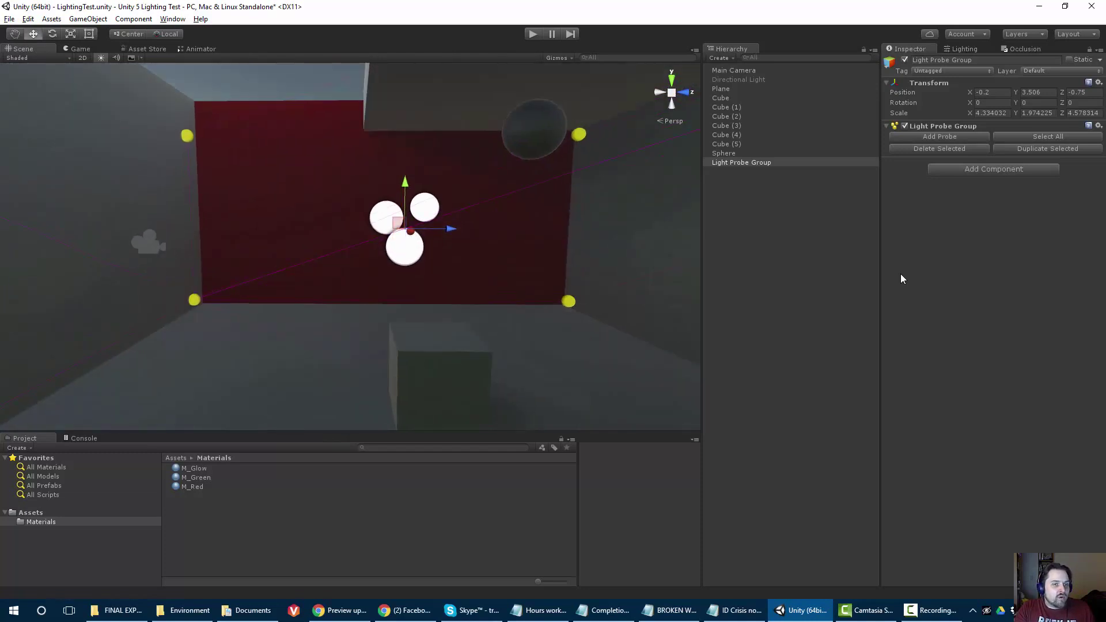
Add a light probe and place it near the floor in front of the cube, at about 0.02, -1.09, -0.16
mouse_move(345, 231)
left_mouse_down("alt")
mouse_move(299, 216)
mouse_move(167, 213)
mouse_move(495, 239)
left_mouse_up("alt")
left_click(939, 137)
mouse_move(350, 203)
left_mouse_down()
mouse_move(350, 335)
mouse_move(378, 380)
mouse_move(366, 388)
mouse_move(314, 378)
mouse_move(291, 402)
left_mouse_up()
scroll(420, 267, "up", 3, "alt")
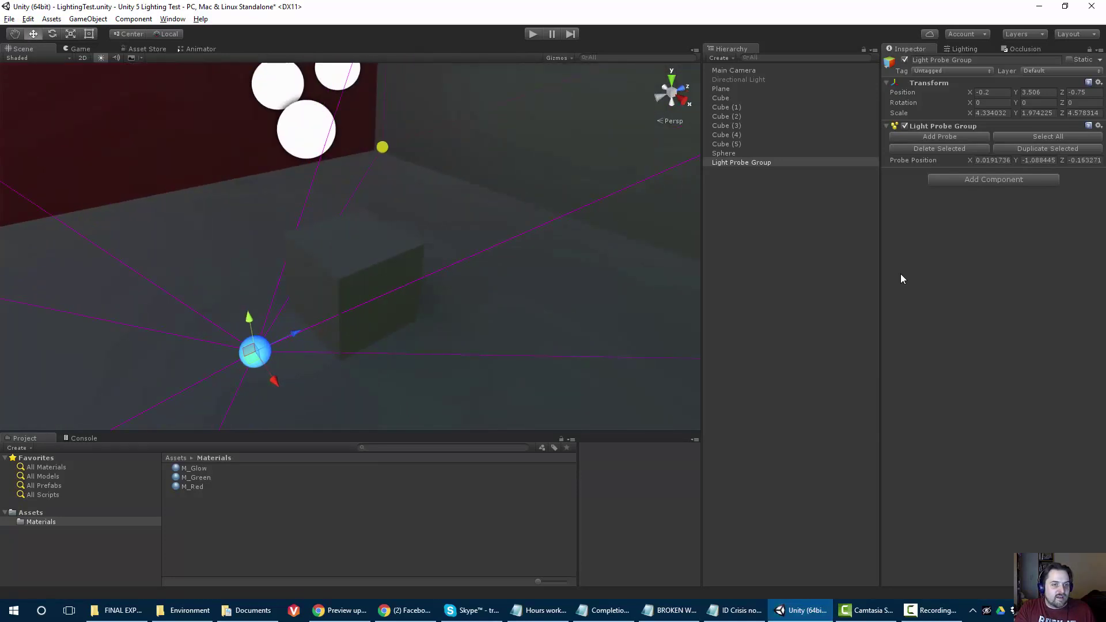
Add light probes just above the cube's top face and near the floor on its red-wall side
left_click(939, 136)
key("ctrl+z")
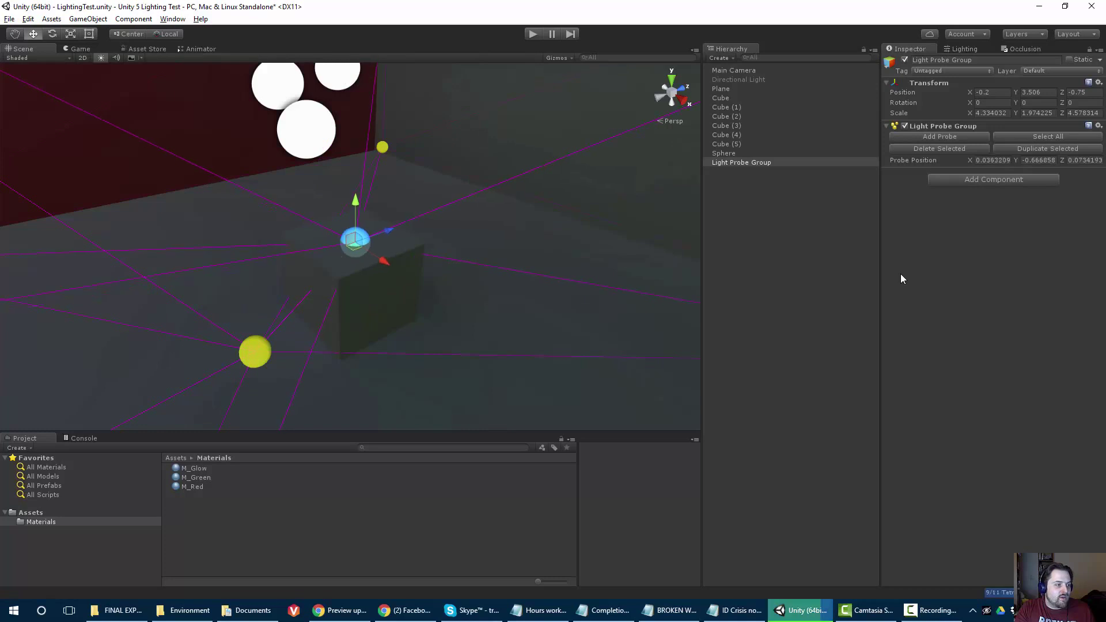
left_click_drag(355, 197, 355, 194)
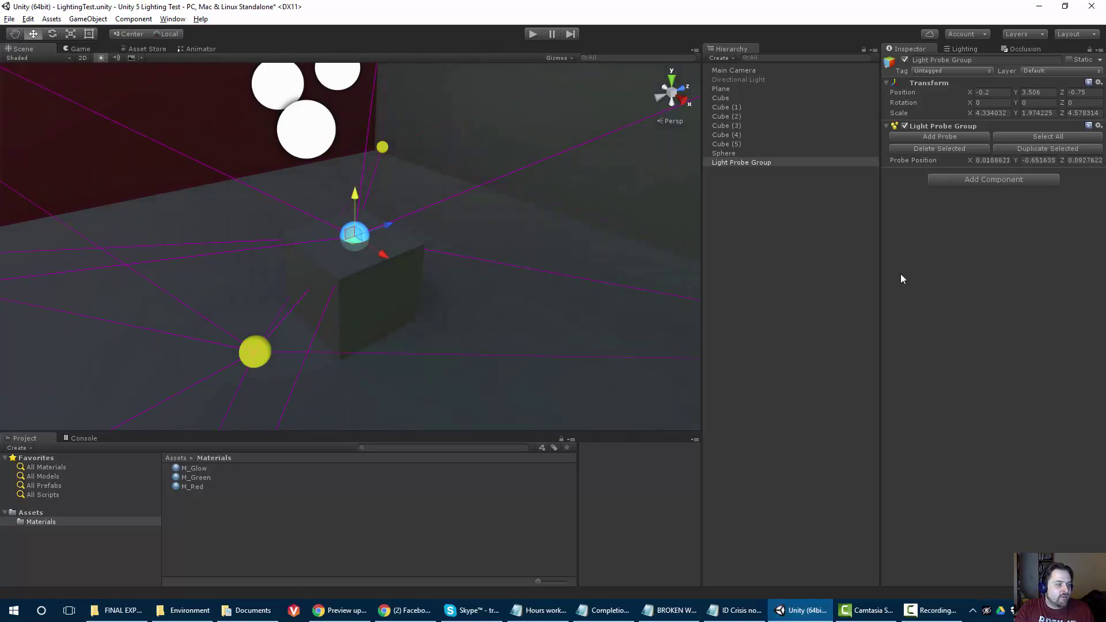
mouse_move(355, 248)
left_mouse_down("alt")
mouse_move(478, 233)
mouse_move(570, 245)
mouse_move(651, 196)
mouse_move(639, 210)
left_mouse_up("alt")
left_click(939, 137)
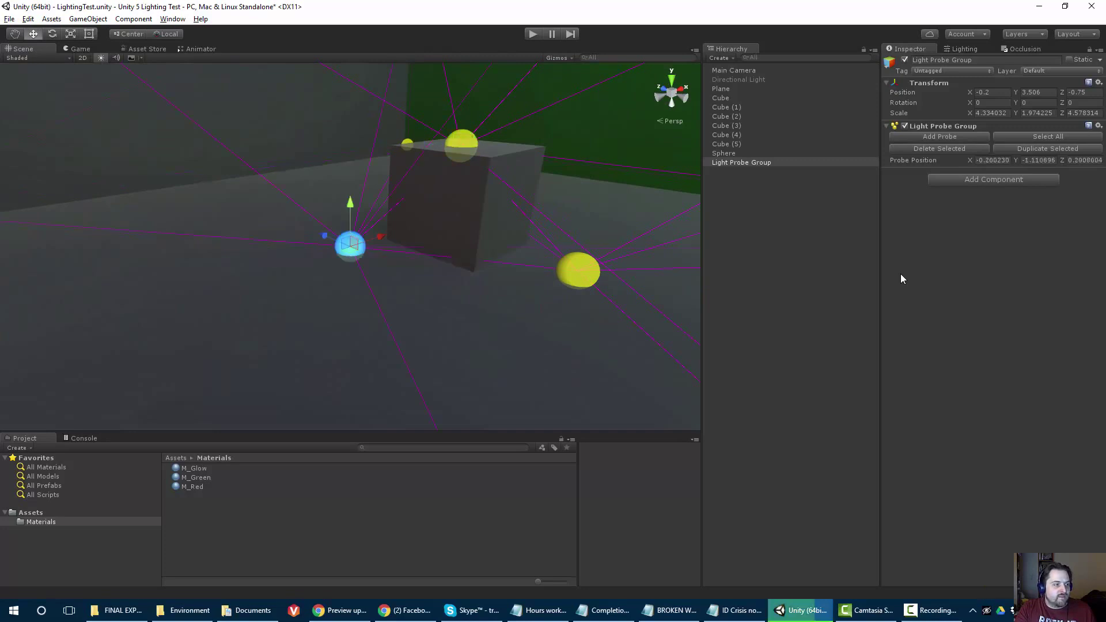
Add a light probe and lower it to the floor behind the cube, at about 0.13, -1.08, 0.38
middle_click_drag(350, 246, 296, 284)
left_click_drag(296, 284, 544, 291, "alt")
left_click_drag(404, 248, 507, 248, "alt")
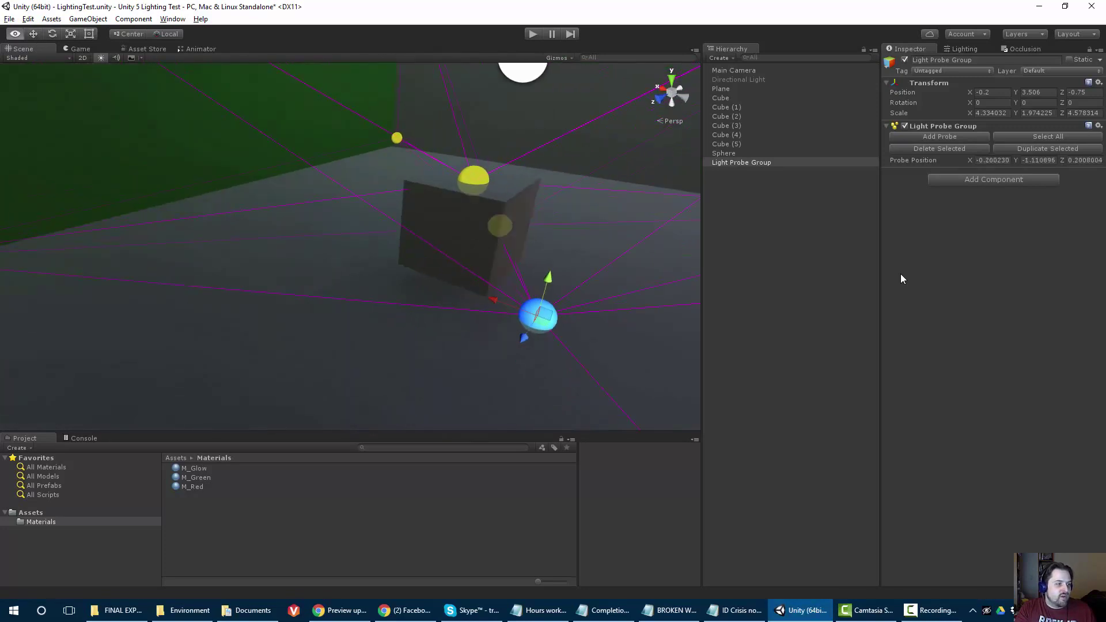
left_click(939, 136)
mouse_move(403, 247)
left_mouse_down("alt")
mouse_move(322, 196)
mouse_move(271, 193)
mouse_move(329, 198)
left_mouse_up("alt")
left_click_drag(439, 317, 439, 378)
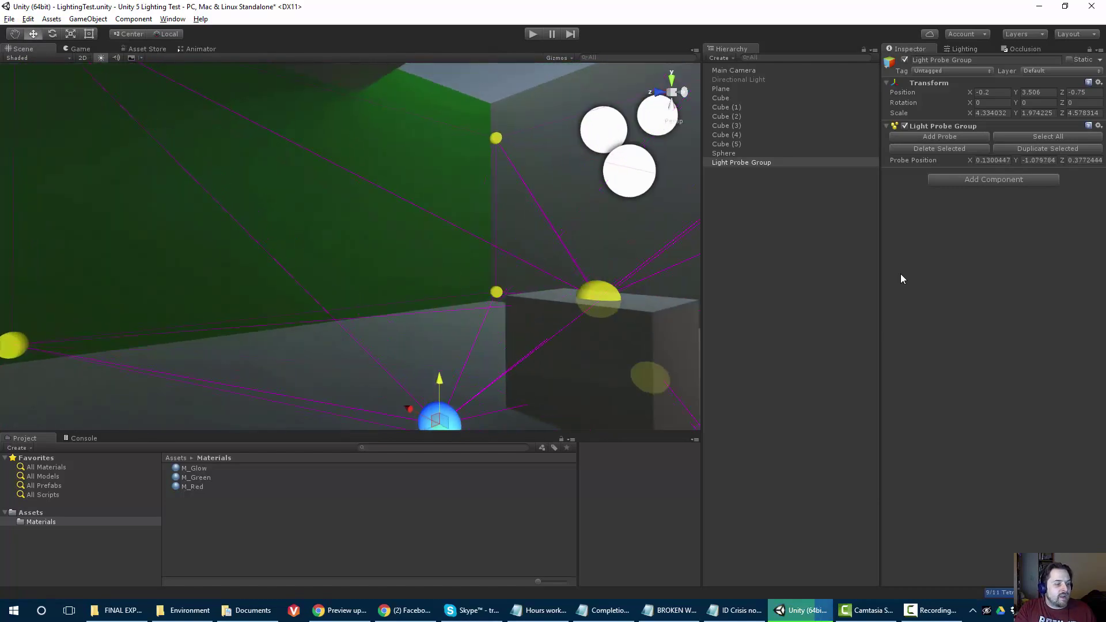
Add a light probe at mid-height and move it against the middle of the green wall, at about 1.03, -0.01, -0.02
middle_click_drag(439, 378, 377, 242)
mouse_move(377, 242)
left_mouse_down("alt")
mouse_move(354, 282)
mouse_move(314, 300)
mouse_move(213, 295)
left_mouse_up("alt")
scroll(350, 246, "down", 3)
key("e")
key("w")
right_click_drag(350, 246, 343, 223)
left_click(938, 136)
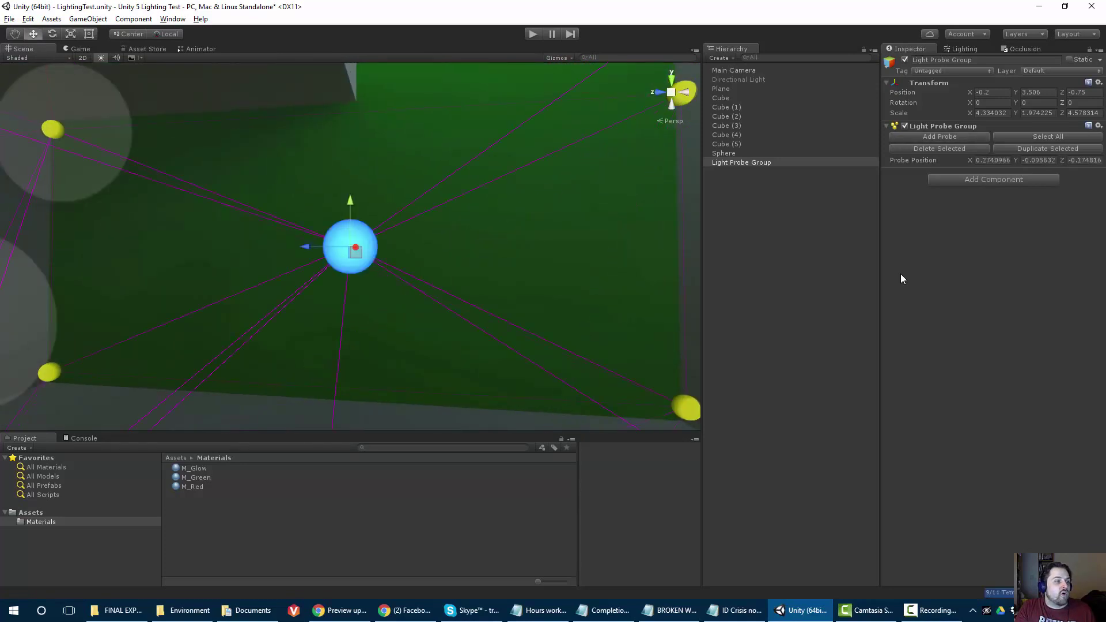
scroll(351, 246, "down", 5)
middle_click_drag(351, 246, 467, 231)
mouse_move(467, 230)
left_mouse_down("alt")
mouse_move(288, 242)
mouse_move(323, 288)
left_mouse_up("alt")
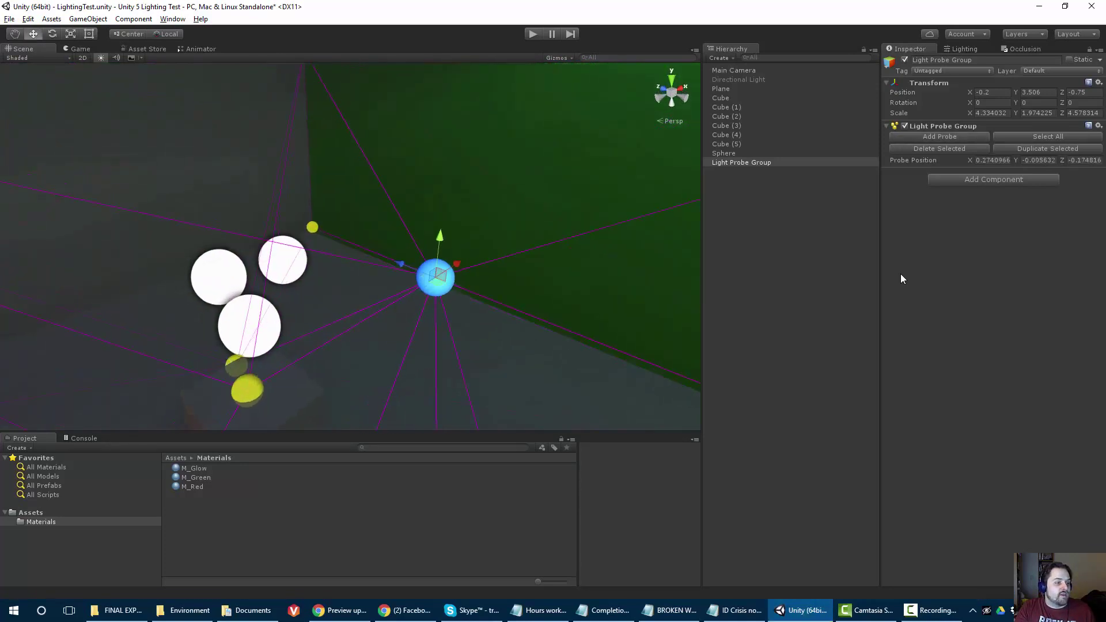
left_click_drag(437, 281, 481, 236)
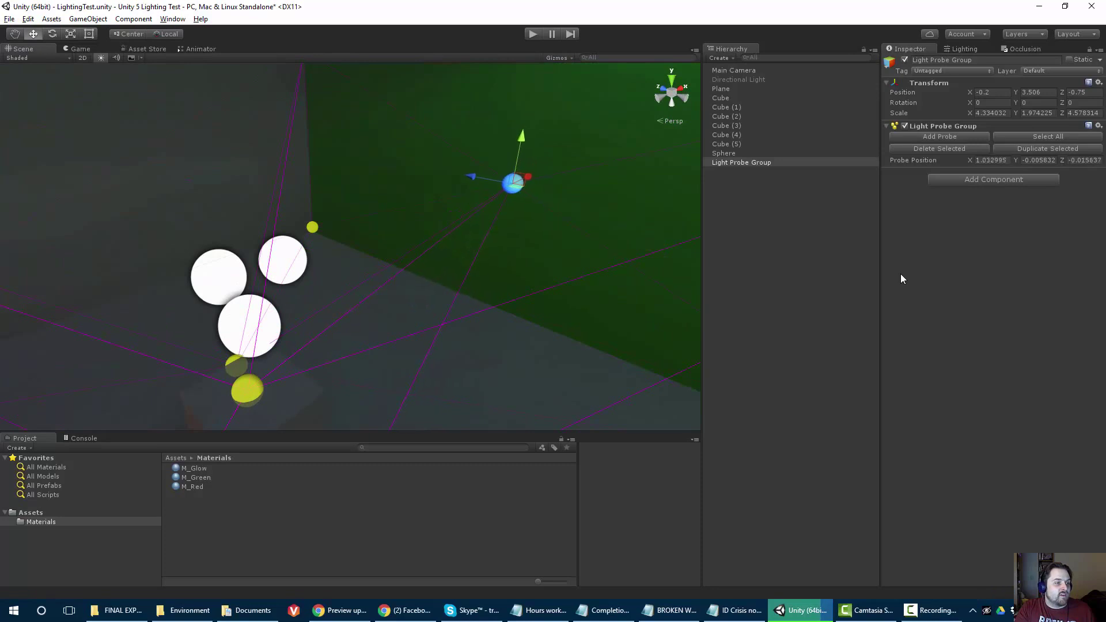
Add a light probe and move it against the red wall, at about -1.14, 0.20, -0.06
scroll(350, 246, "down", 3)
middle_click_drag(350, 246, 386, 246)
left_click_drag(386, 246, 242, 246, "alt")
middle_click_drag(242, 246, 449, 246)
left_click_drag(449, 246, 185, 242, "alt")
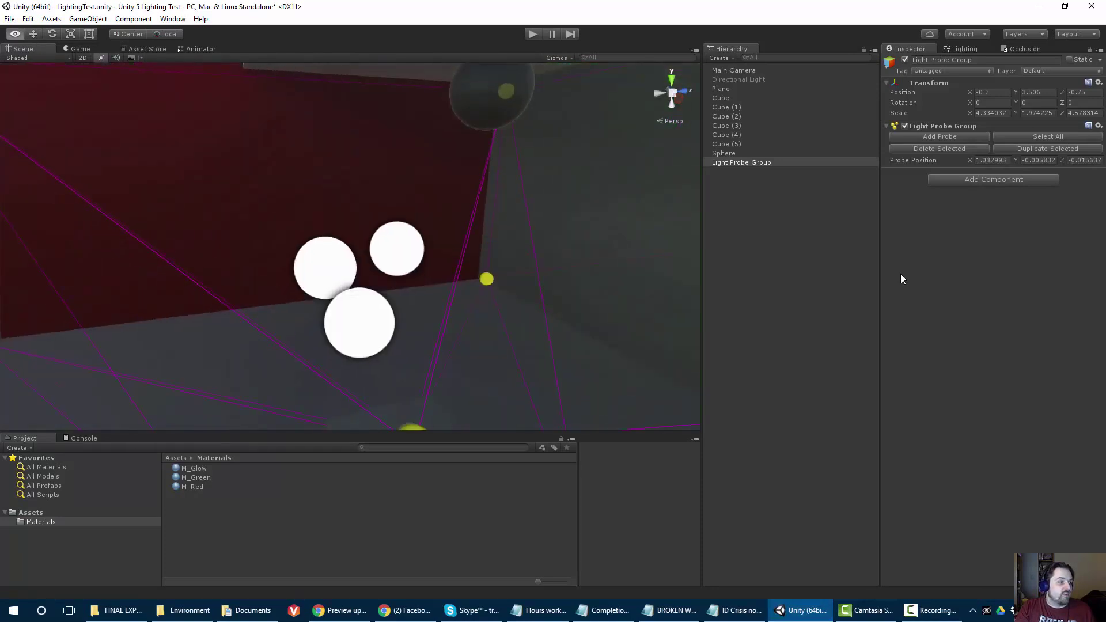
mouse_move(351, 246)
right_mouse_down()
mouse_move(271, 217)
mouse_move(281, 216)
right_mouse_up()
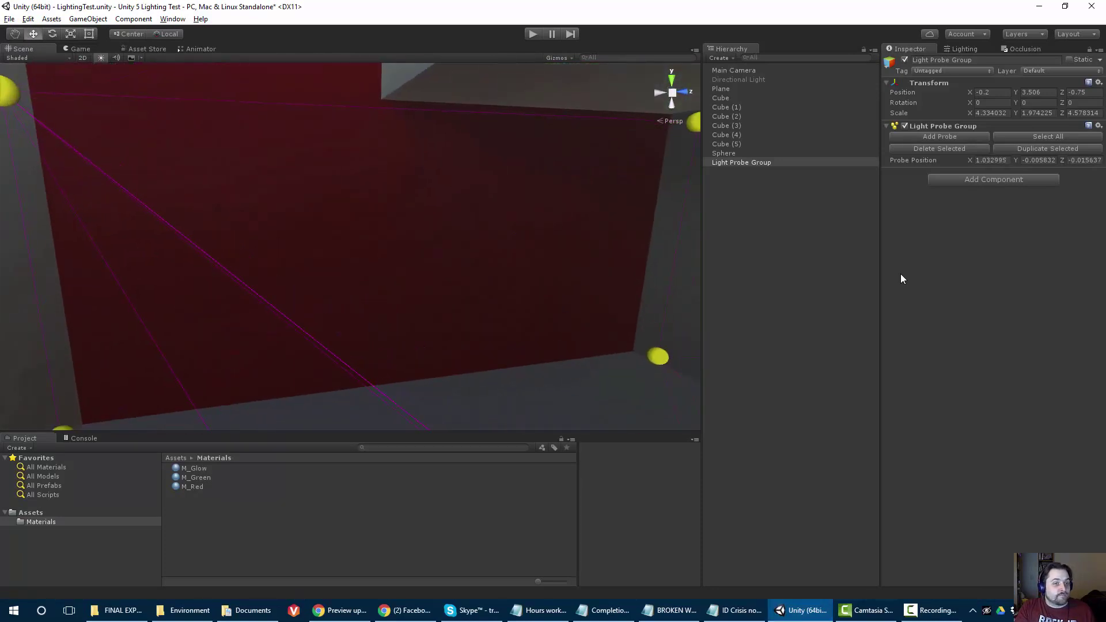
left_click(939, 137)
left_click_drag(350, 246, 570, 270, "alt")
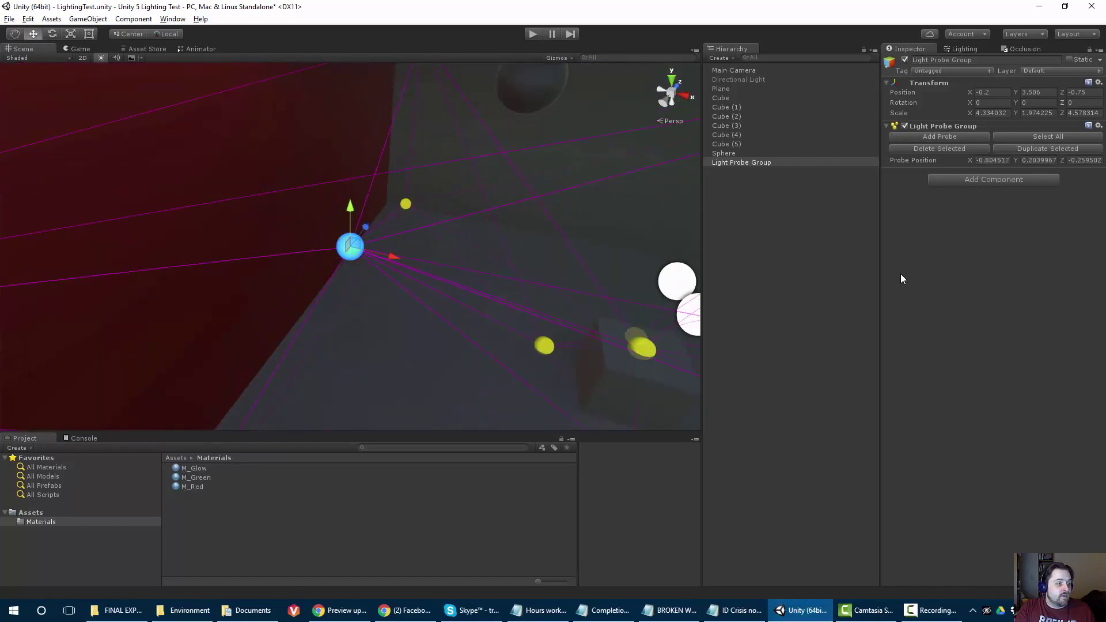
mouse_move(351, 247)
left_mouse_down()
mouse_move(276, 174)
mouse_move(280, 187)
left_mouse_up()
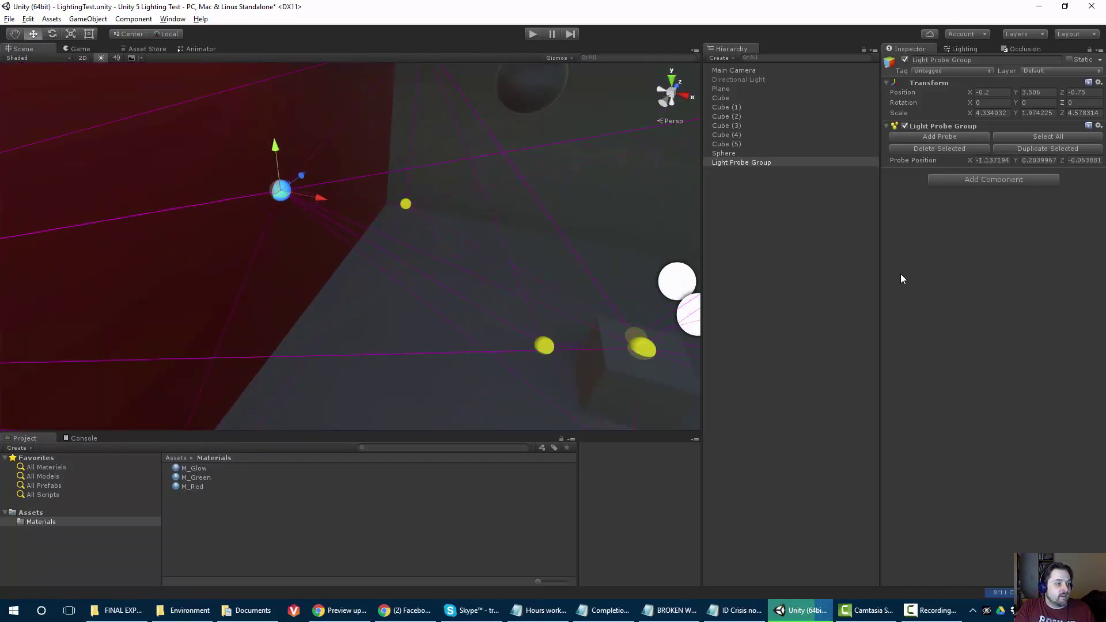
Lower the red-wall light probe to about Y -0.04 and shift it along the wall to about Z 0.05
mouse_move(280, 186)
right_mouse_down()
mouse_move(230, 139)
mouse_move(210, 139)
right_mouse_up()
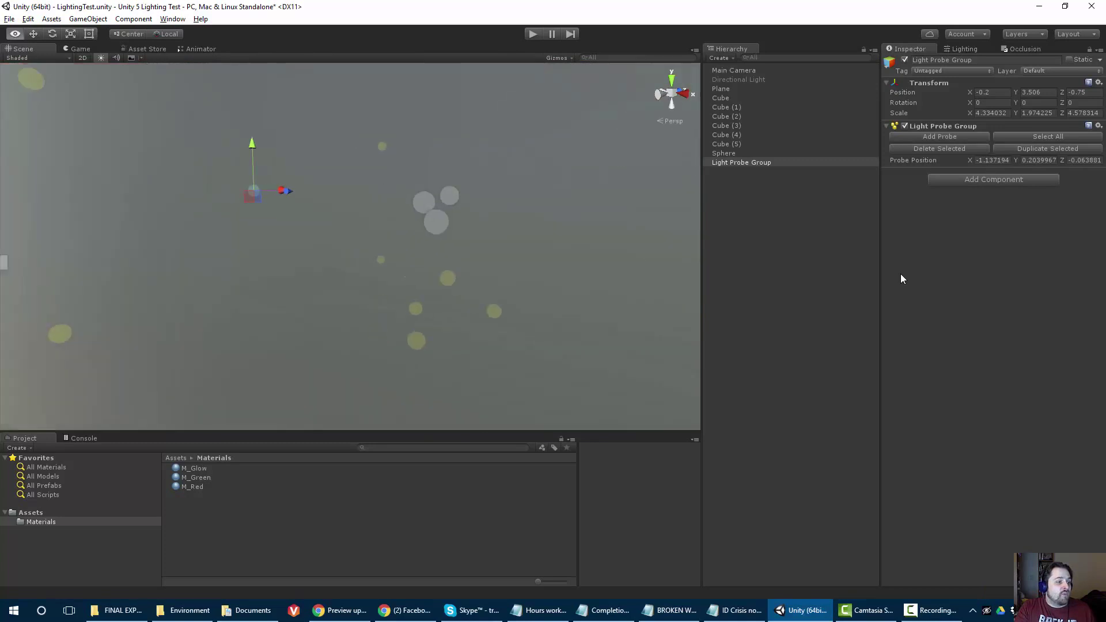
left_click_drag(350, 246, 202, 246, "alt")
scroll(350, 246, "down", 1)
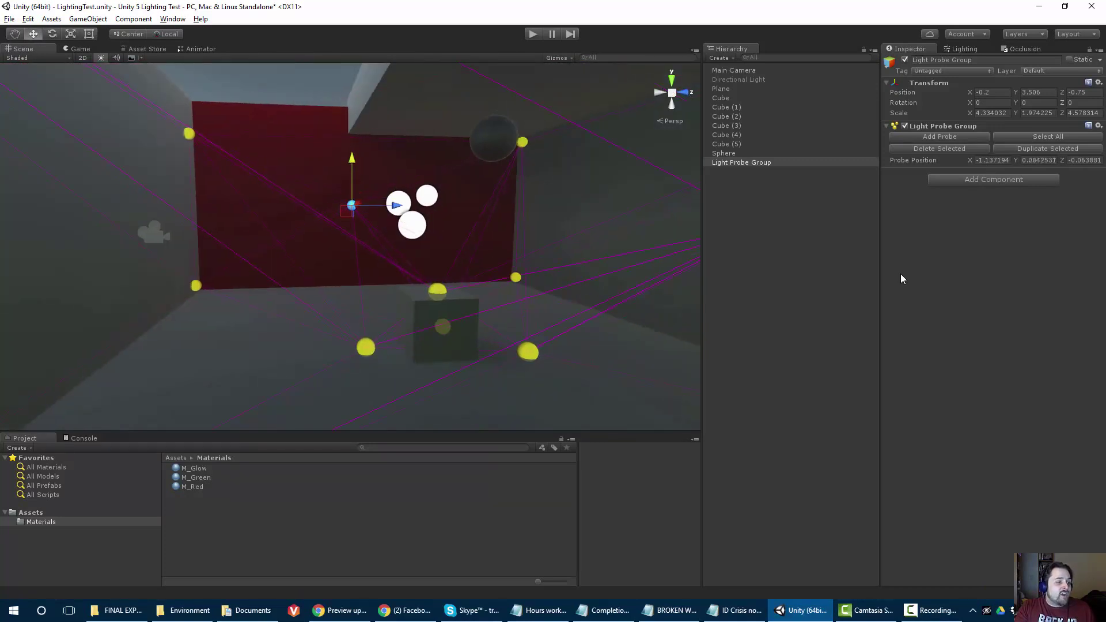
left_click_drag(352, 159, 352, 162)
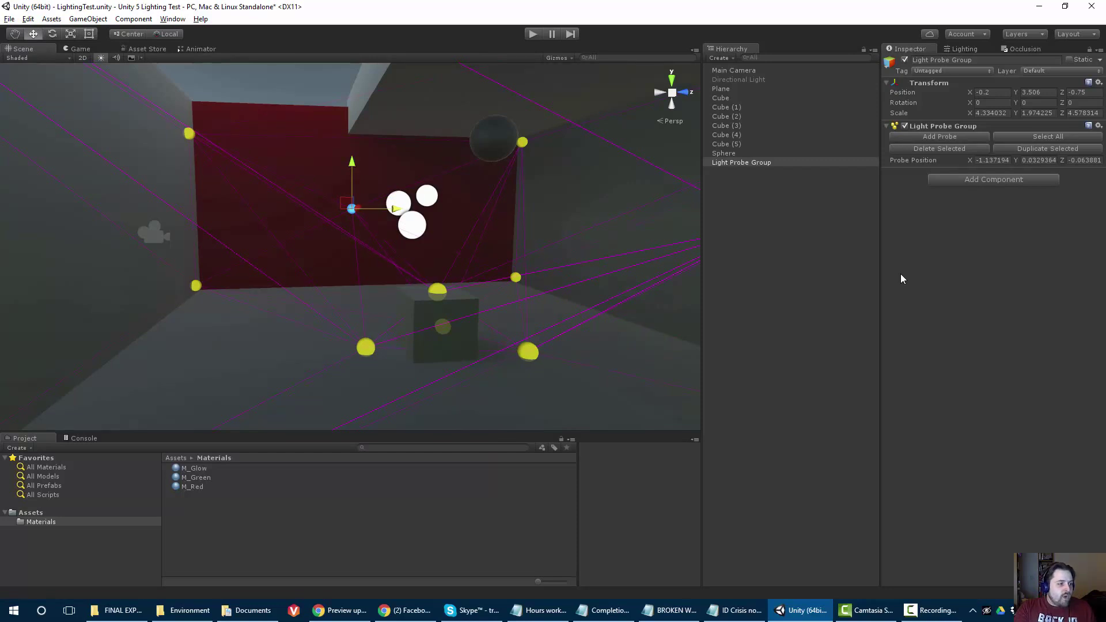
left_click_drag(395, 208, 413, 209)
left_click_drag(369, 162, 369, 170)
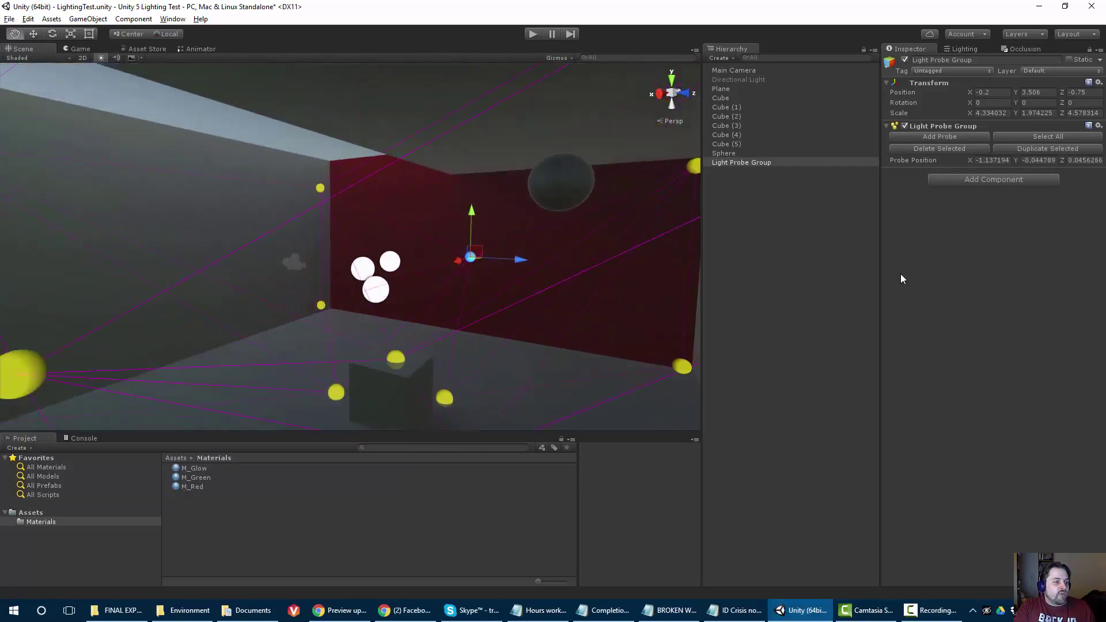
mouse_move(350, 246)
left_mouse_down("alt")
mouse_move(478, 239)
mouse_move(426, 242)
left_mouse_up("alt")
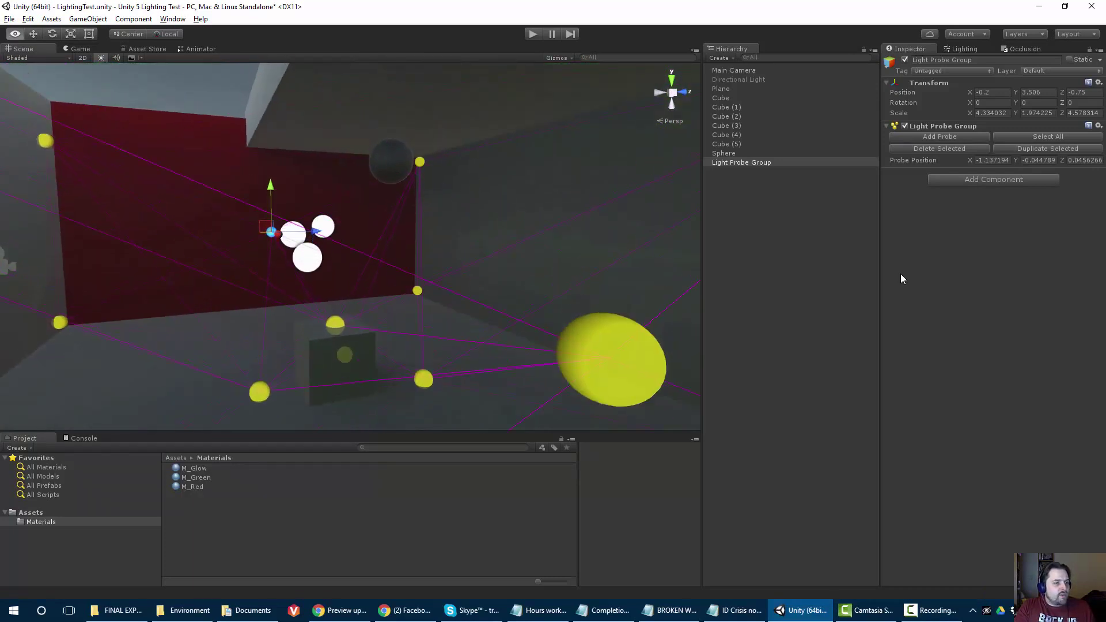
Enable the Directional Light so sunlight enters the test room
left_click(739, 80)
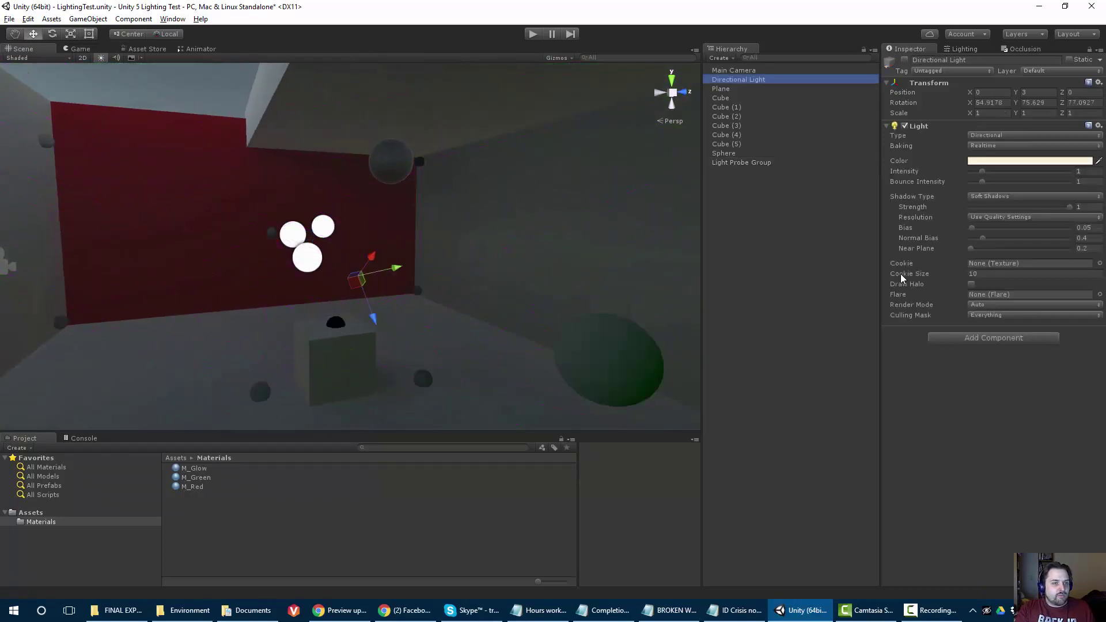
left_click(905, 60)
mouse_move(173, 247)
left_mouse_down("alt")
mouse_move(571, 253)
mouse_move(438, 248)
left_mouse_up("alt")
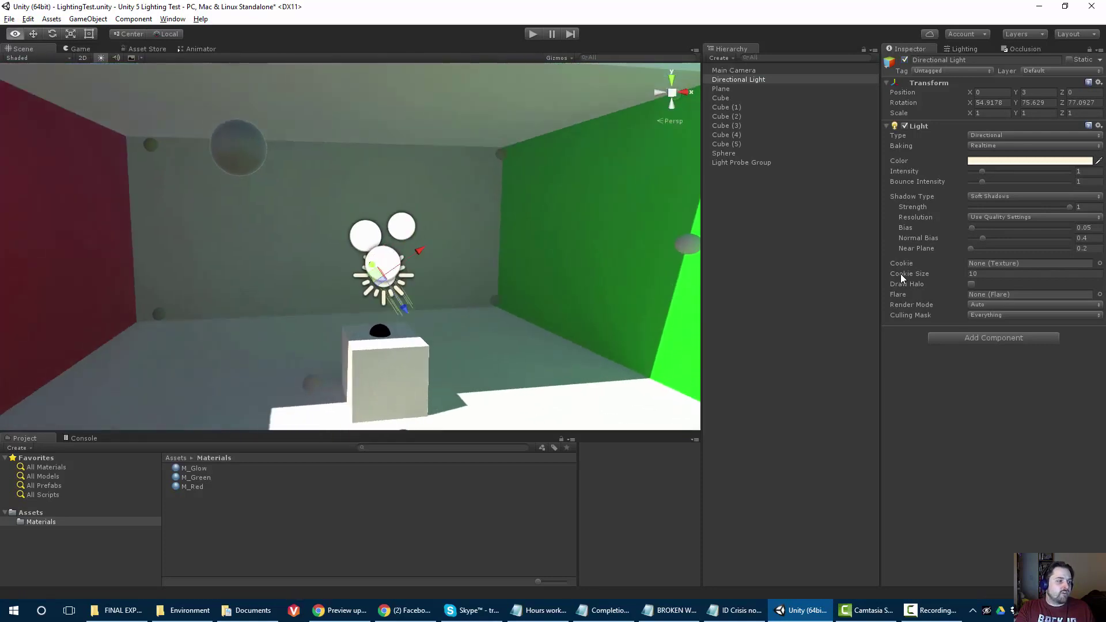
Move the sphere next to the red wall near the open-roof side, at about -3.83, 3.48, -2.65
left_click(238, 148)
mouse_move(244, 154)
left_mouse_down()
mouse_move(274, 179)
mouse_move(544, 292)
mouse_move(175, 224)
mouse_move(133, 328)
mouse_move(334, 198)
mouse_move(496, 244)
left_mouse_up()
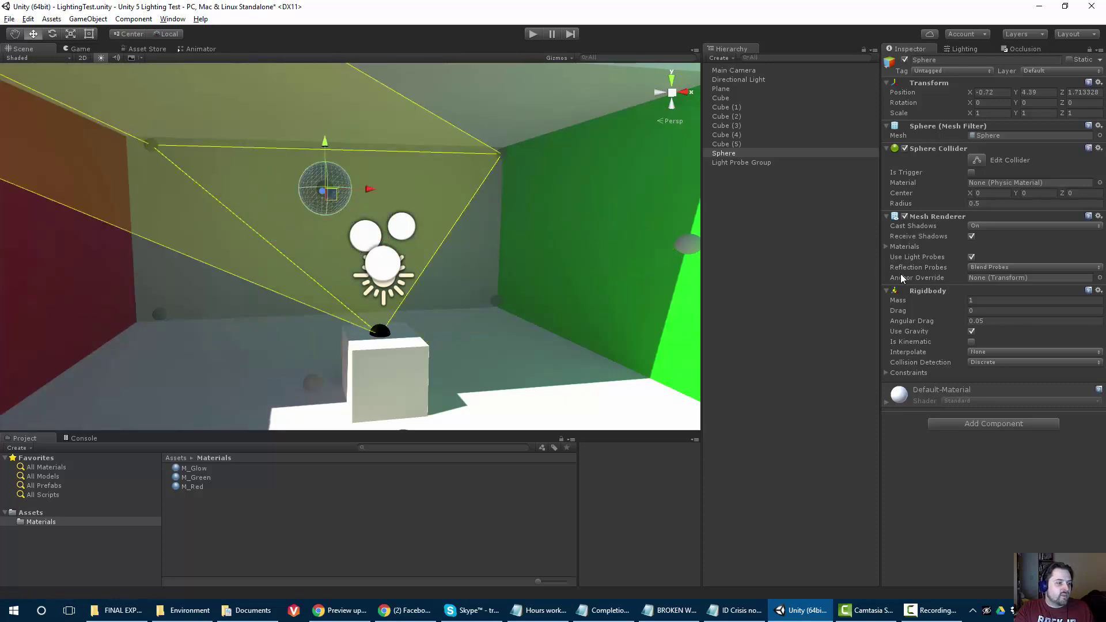
left_click_drag(224, 259, 243, 193)
mouse_move(244, 192)
right_mouse_down()
mouse_move(172, 184)
mouse_move(114, 156)
right_mouse_up()
left_click_drag(350, 246, 334, 259, "alt")
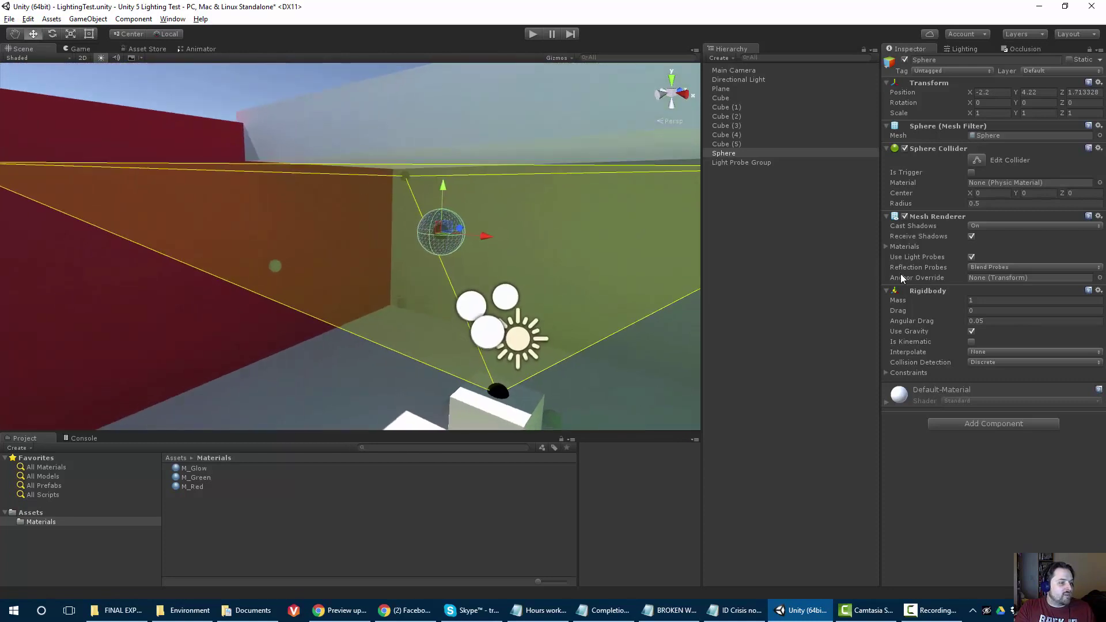
mouse_move(447, 227)
left_mouse_down()
mouse_move(307, 261)
mouse_move(388, 249)
mouse_move(202, 254)
left_mouse_up()
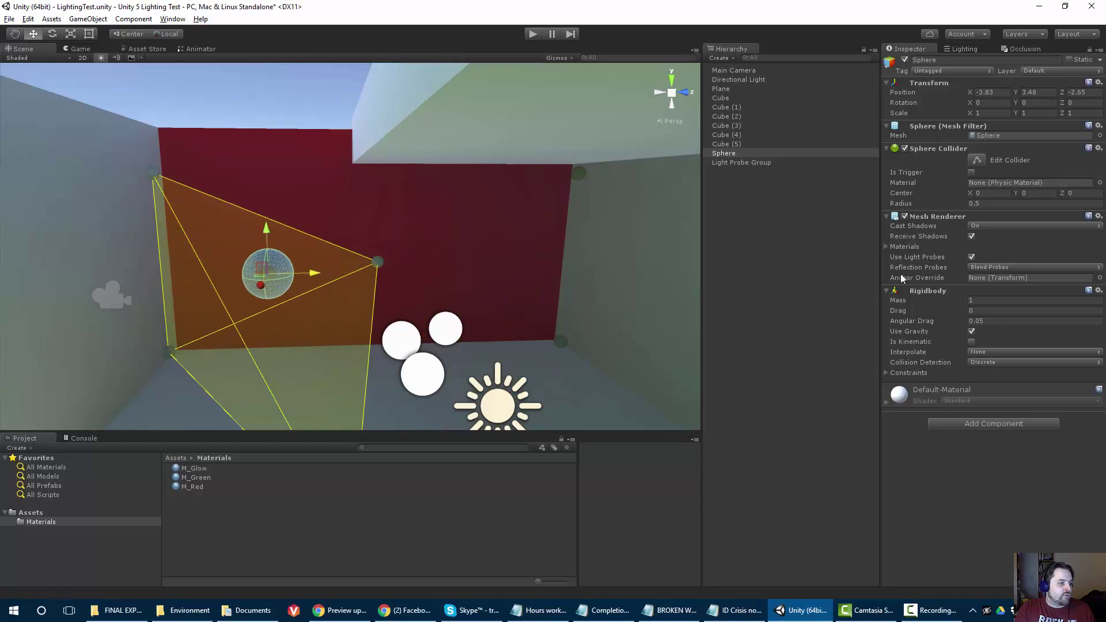
Move the sphere across the room to the sunlit green wall, at about 2.08, 3.48, -3.01
left_click(438, 242)
left_click_drag(438, 242, 349, 288, "alt")
middle_click_drag(348, 288, 444, 196)
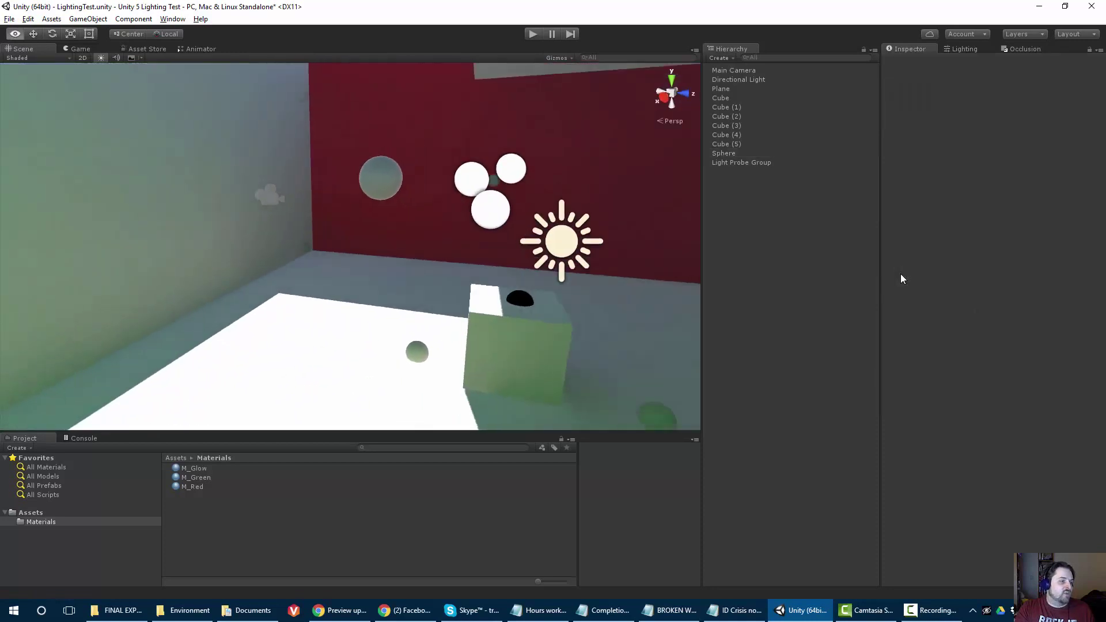
left_click_drag(443, 196, 242, 242, "alt")
left_click(522, 173)
left_click_drag(522, 172, 470, 164, "alt")
middle_click_drag(469, 165, 328, 170)
left_click_drag(377, 192, 20, 180)
right_click_drag(403, 242, 150, 230)
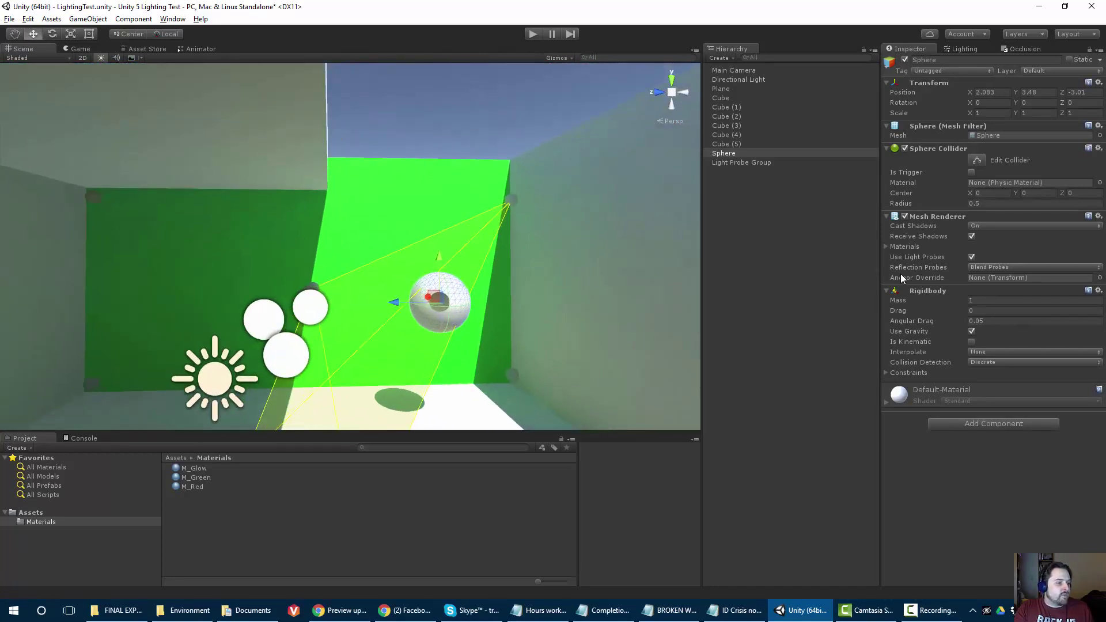
Move the sphere along the green wall into the shaded end of the room, at about Z 1.89, and clear the selection
left_click_drag(389, 298, 87, 305)
left_click(449, 115)
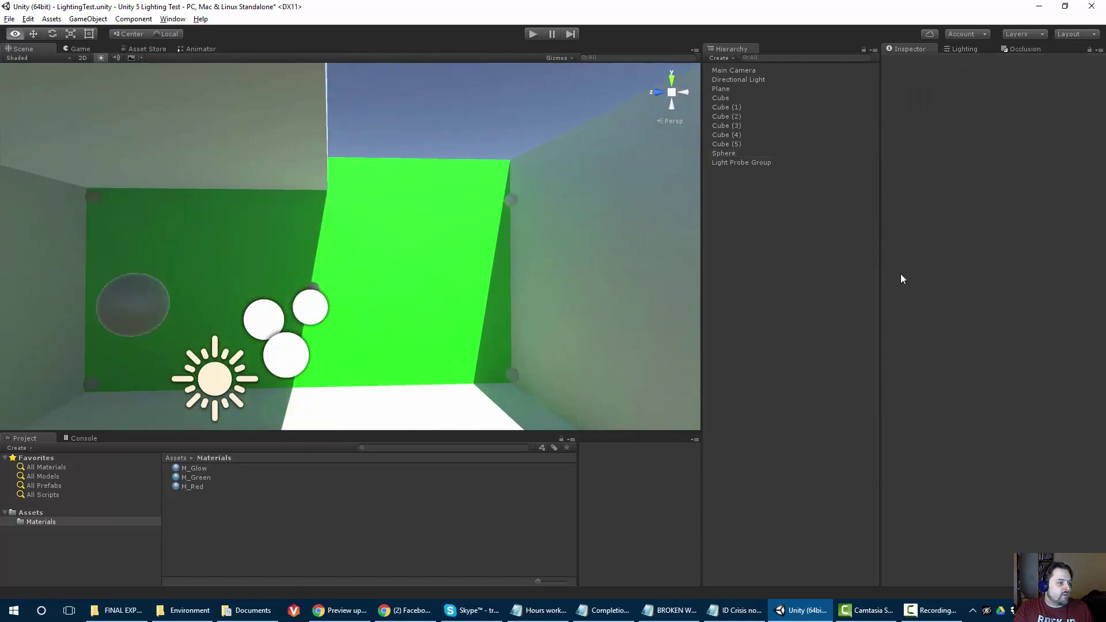
mouse_move(438, 190)
right_mouse_down()
mouse_move(299, 248)
mouse_move(230, 251)
right_mouse_up()
mouse_move(230, 251)
left_mouse_down("alt")
mouse_move(213, 249)
mouse_move(248, 247)
left_mouse_up("alt")
Move the sphere through the shaded end of the room to the red wall, at about X -4.05
left_click(385, 179)
mouse_move(386, 190)
left_mouse_down("alt")
mouse_move(271, 178)
mouse_move(296, 178)
left_mouse_up("alt")
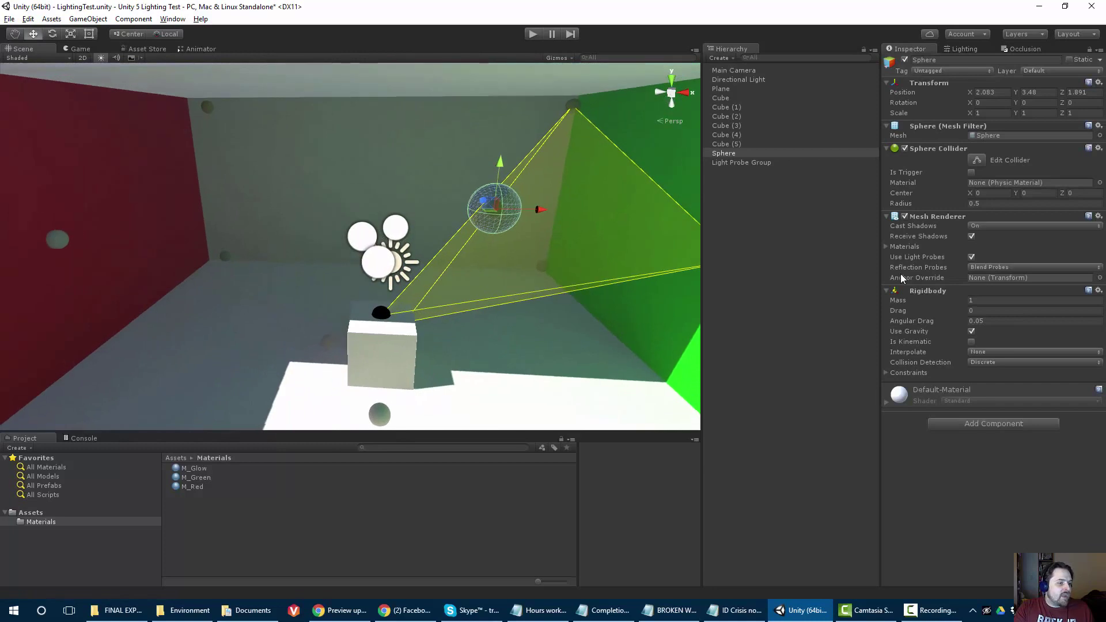
mouse_move(538, 209)
left_mouse_down()
mouse_move(245, 204)
mouse_move(342, 187)
left_mouse_up()
right_click_drag(343, 187, 259, 206)
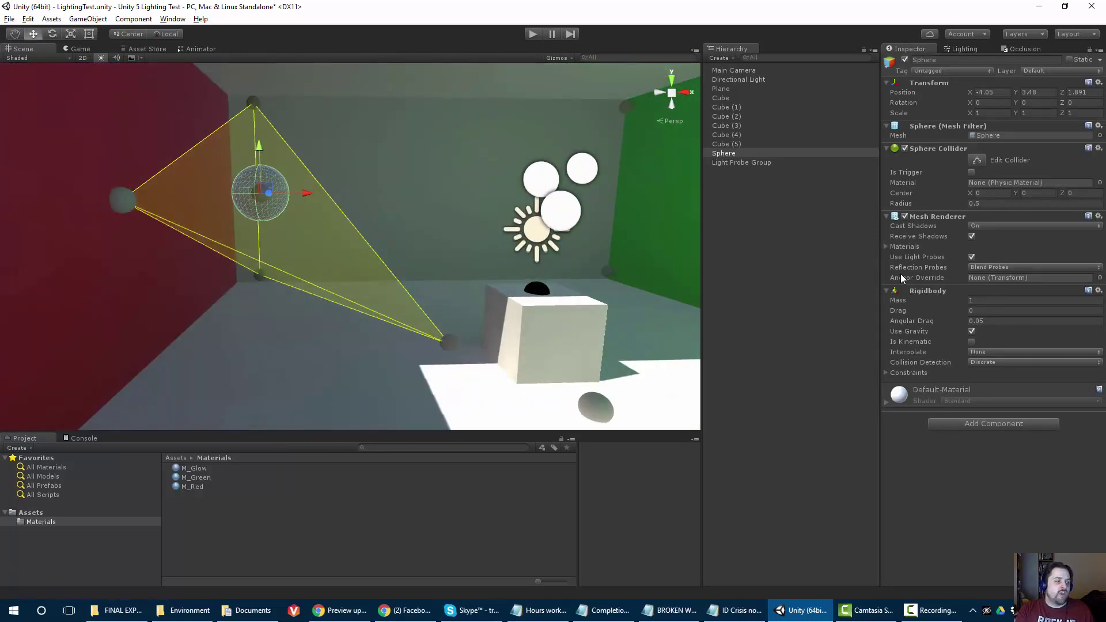
Examine the bounced light on the floor, the cube and the walls and compare it with the sphere's shading
left_click(305, 340)
right_click_drag(306, 340, 321, 347)
key("w")
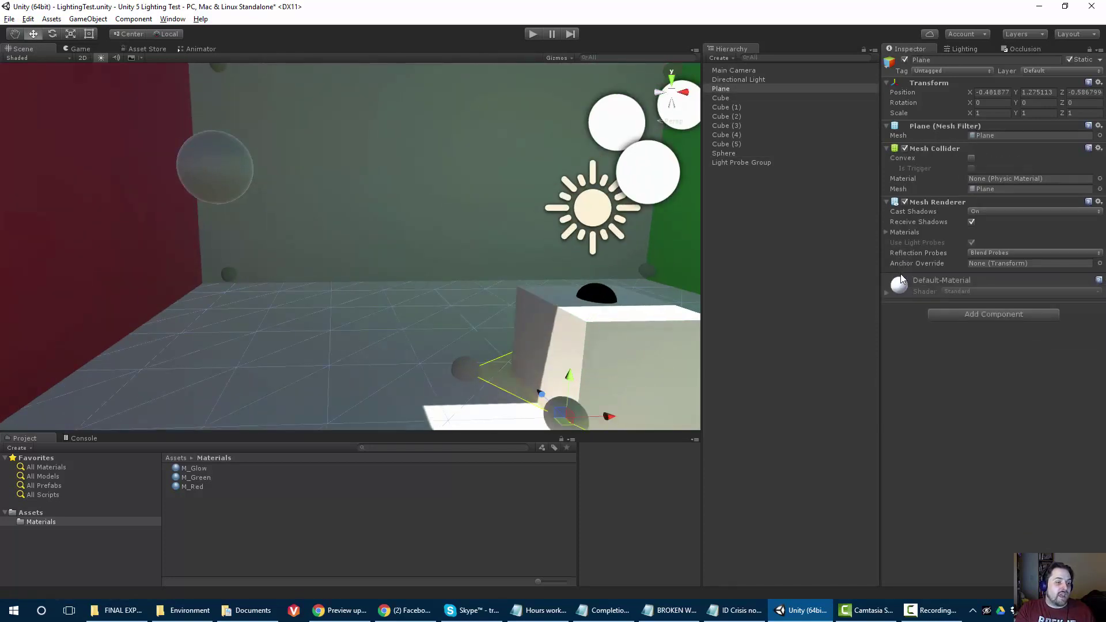
key("d")
mouse_move(350, 246)
right_mouse_down()
mouse_move(334, 265)
mouse_move(299, 242)
right_mouse_up()
key("w")
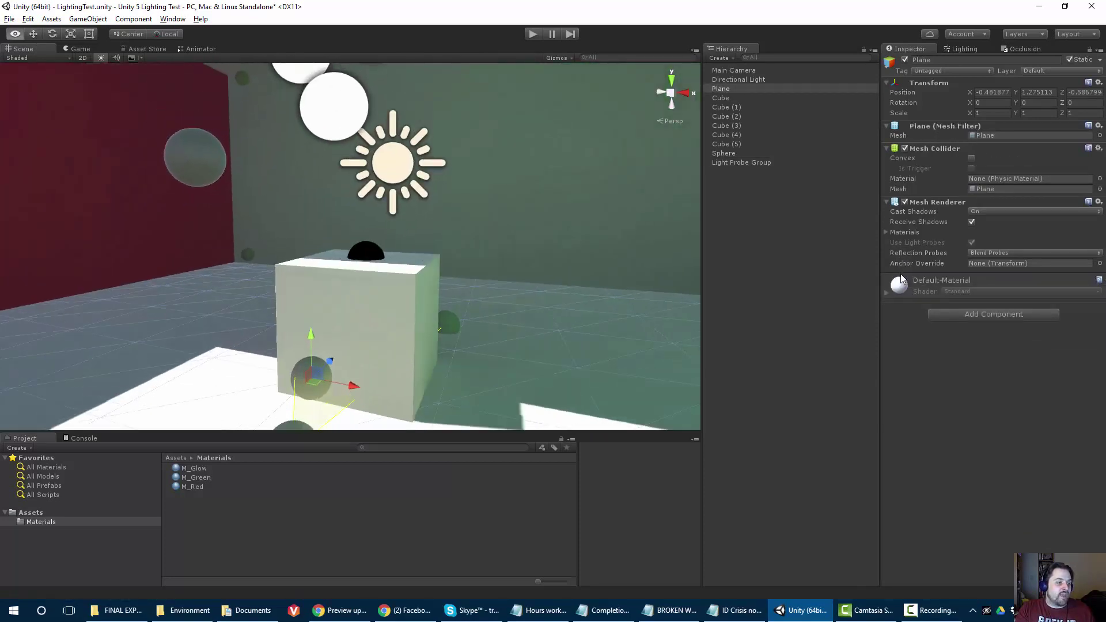
left_click(507, 202)
key("s")
mouse_move(508, 202)
right_mouse_down()
mouse_move(512, 190)
mouse_move(404, 144)
mouse_move(369, 155)
right_mouse_up()
key("w")
key("d")
left_click(173, 191)
scroll(369, 253, "up", 5)
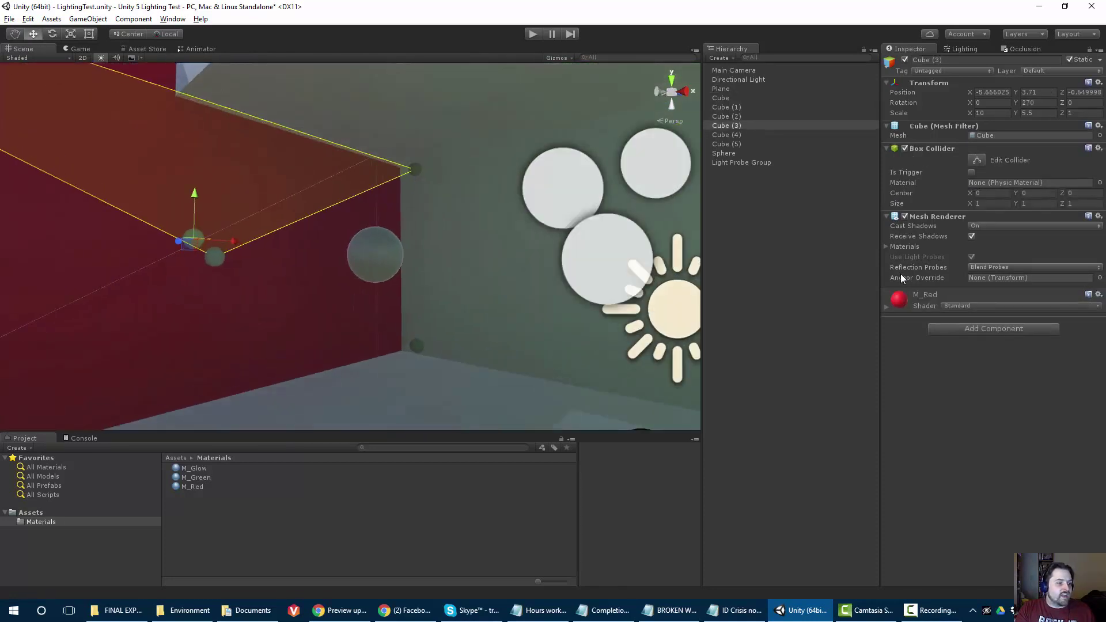
Move the sphere slightly away from the red wall, to about X -3.24
left_click(385, 258)
right_click_drag(901, 279, 901, 279)
key("w")
left_click_drag(316, 237, 386, 236)
Examine the sphere's shading near the red wall from several distances and compare it with the surrounding room and light probes
right_click_drag(386, 236, 262, 259)
key("s")
left_click(276, 247)
key("s")
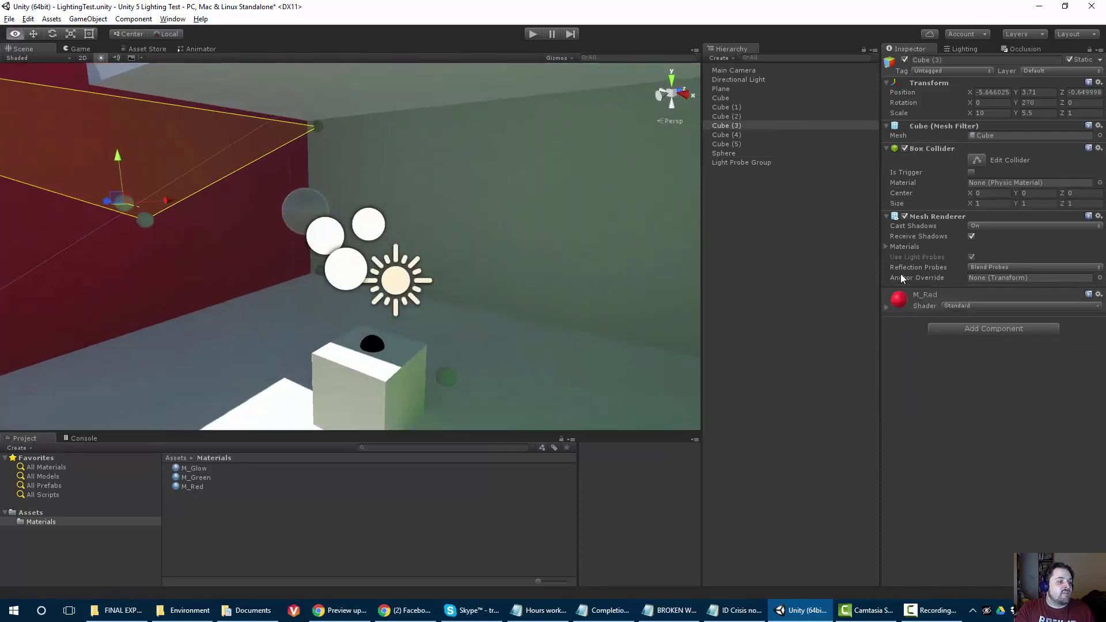
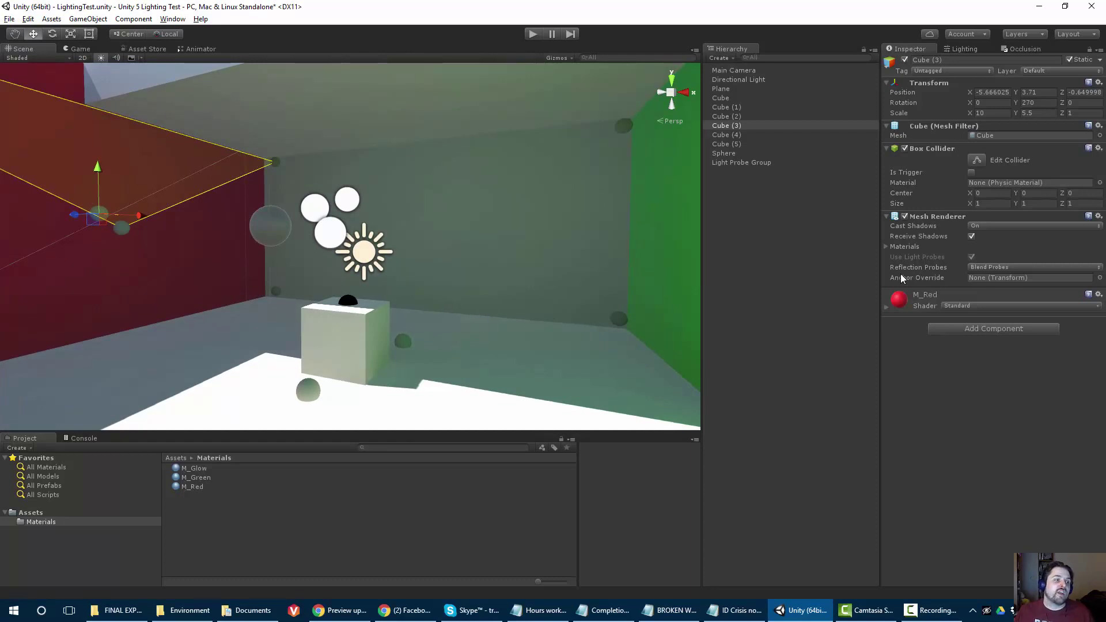
key("s")
key("w")
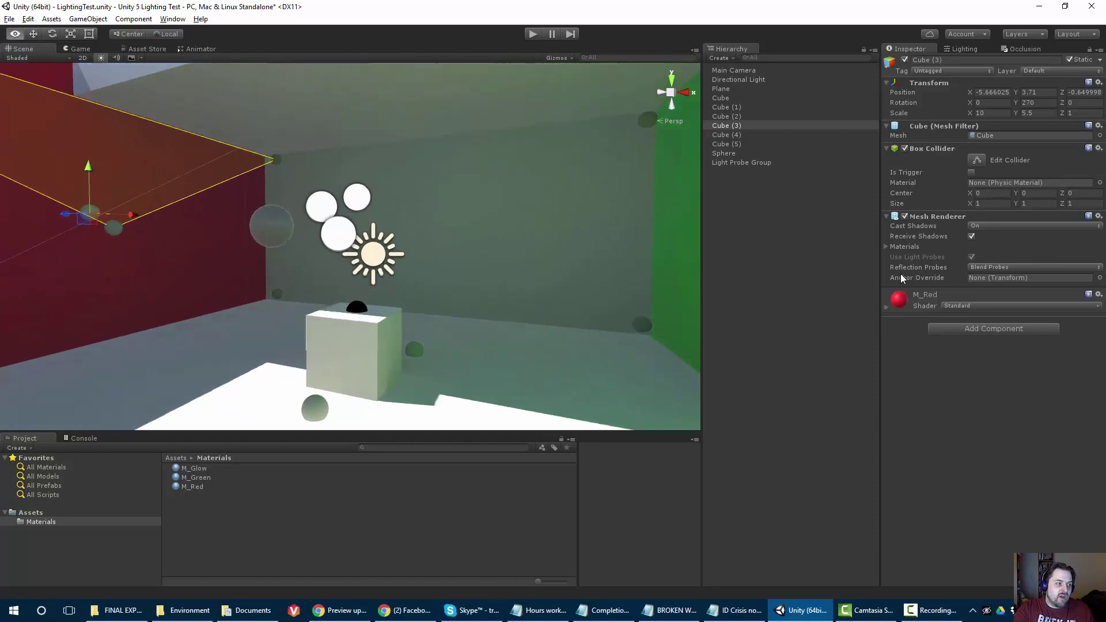
key("w")
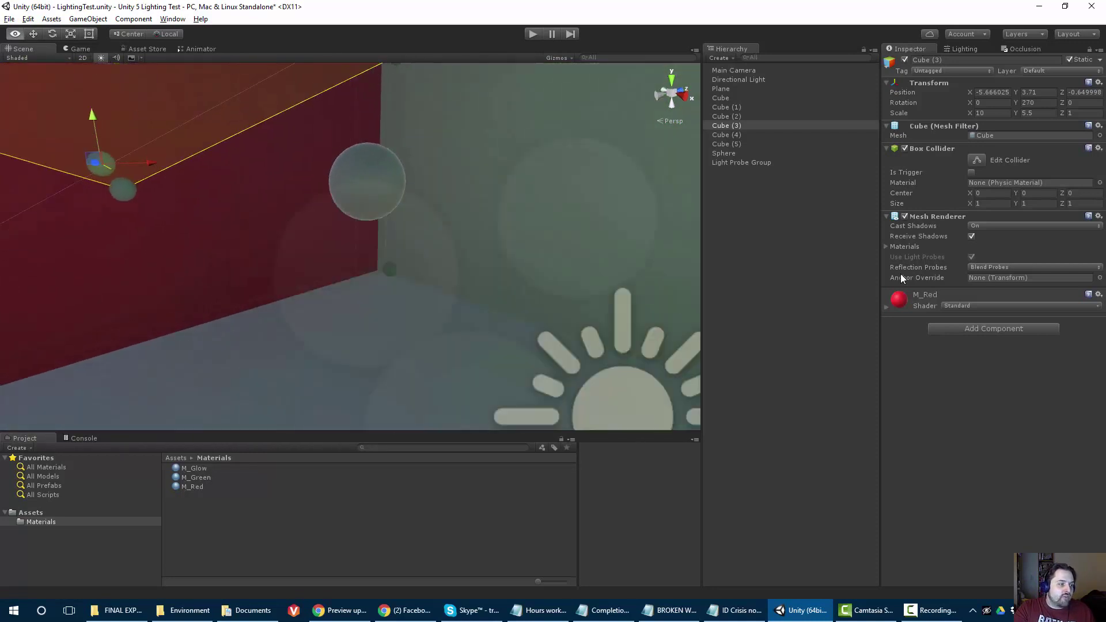
key("a")
key("s")
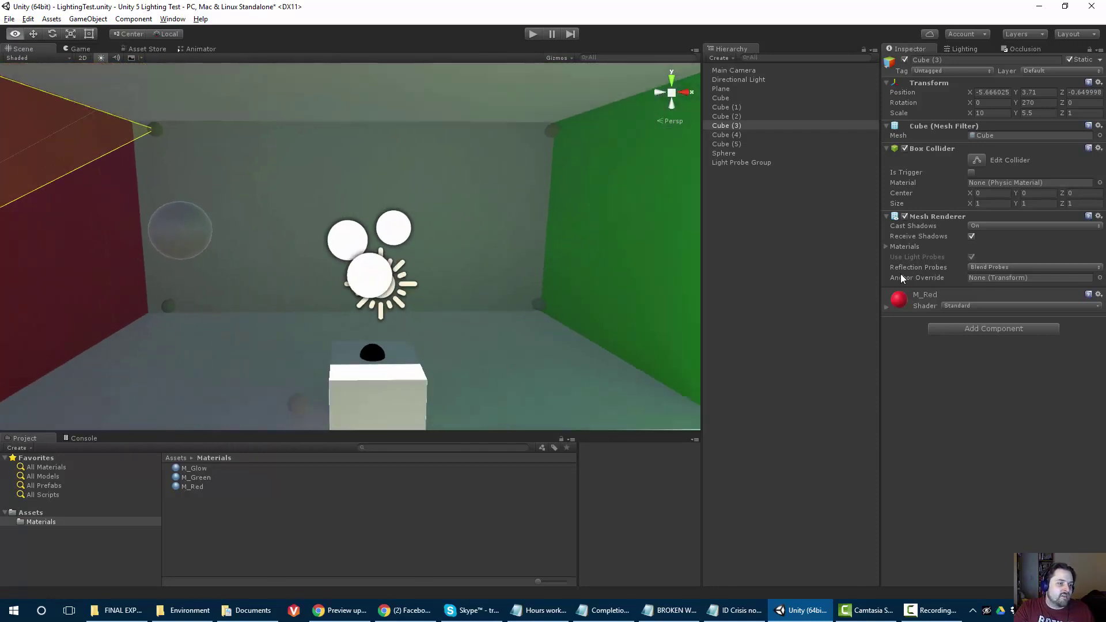
key("w")
left_click(158, 237)
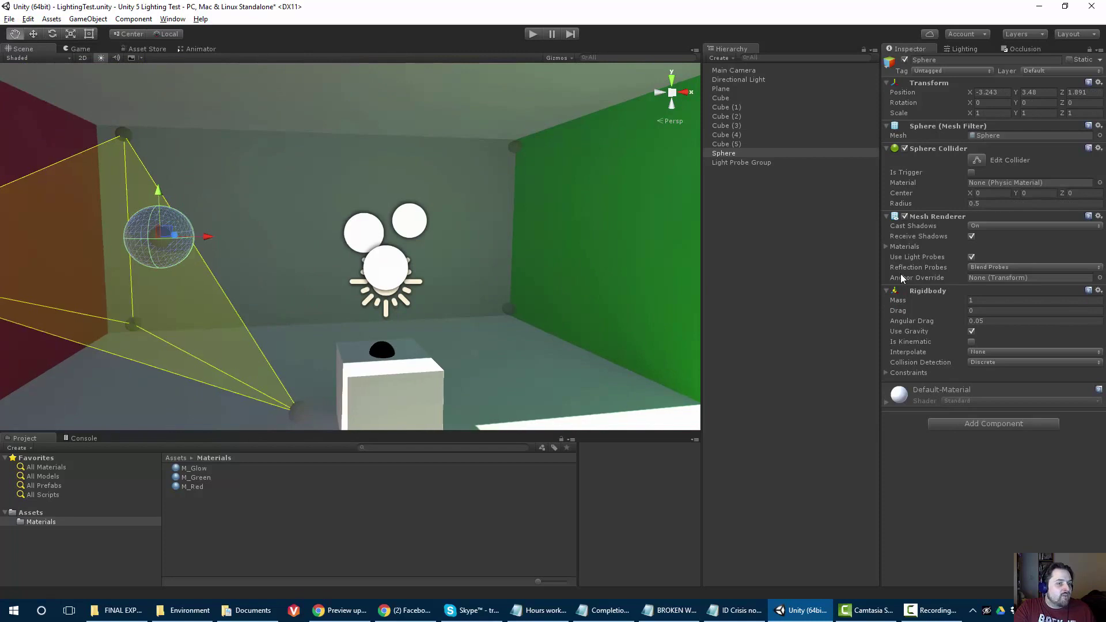
key("w")
Create a new material in the Materials folder and name it M_Reflective
right_click(184, 506)
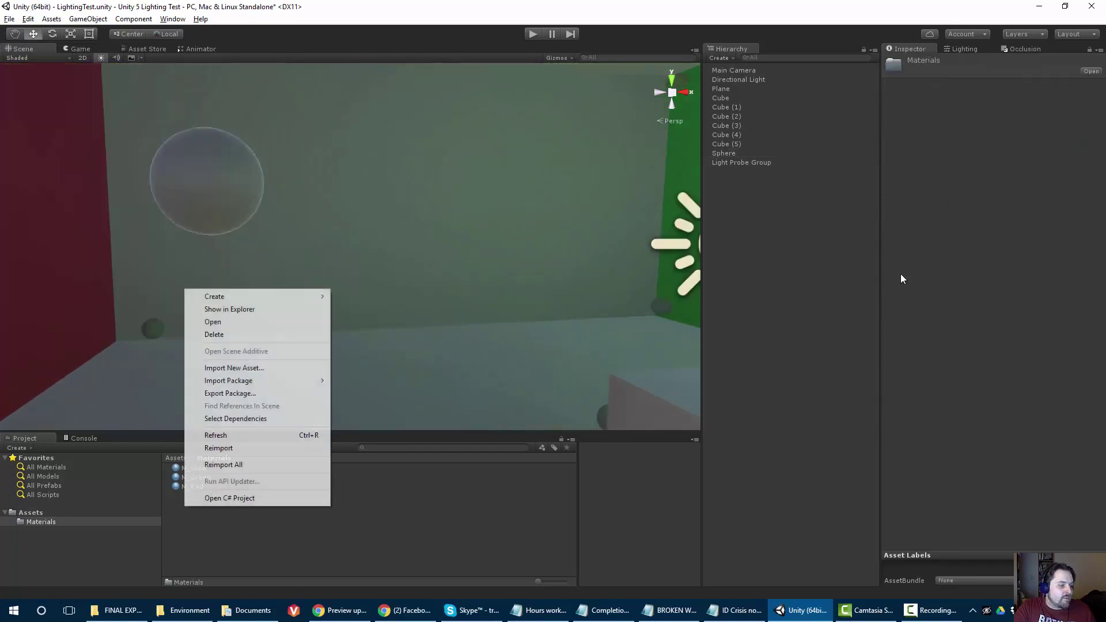
mouse_move(257, 297)
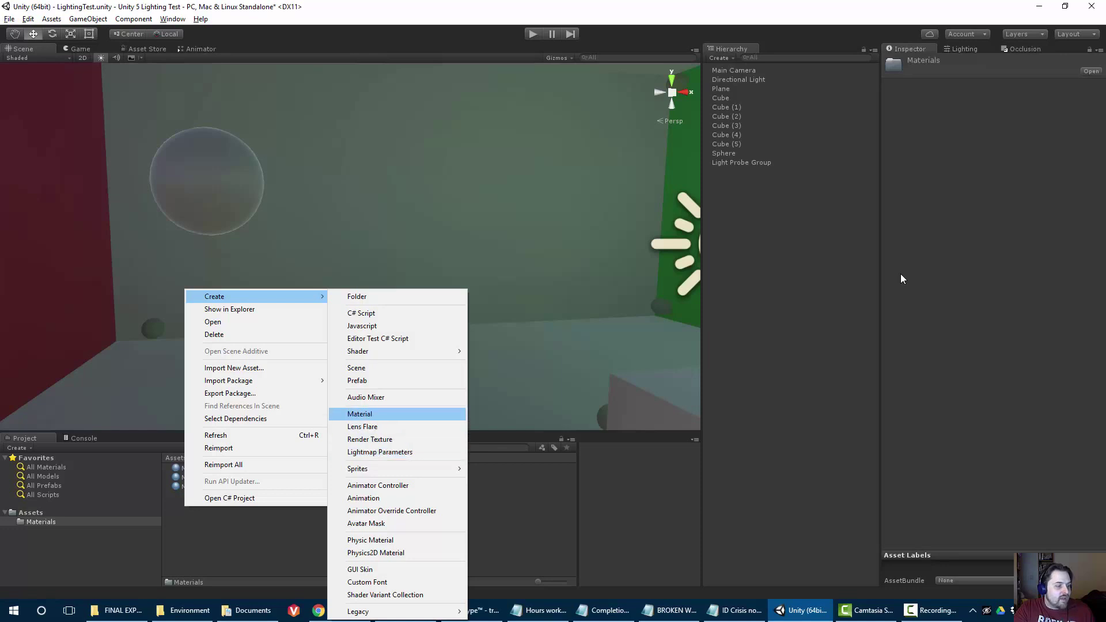
left_click(360, 414)
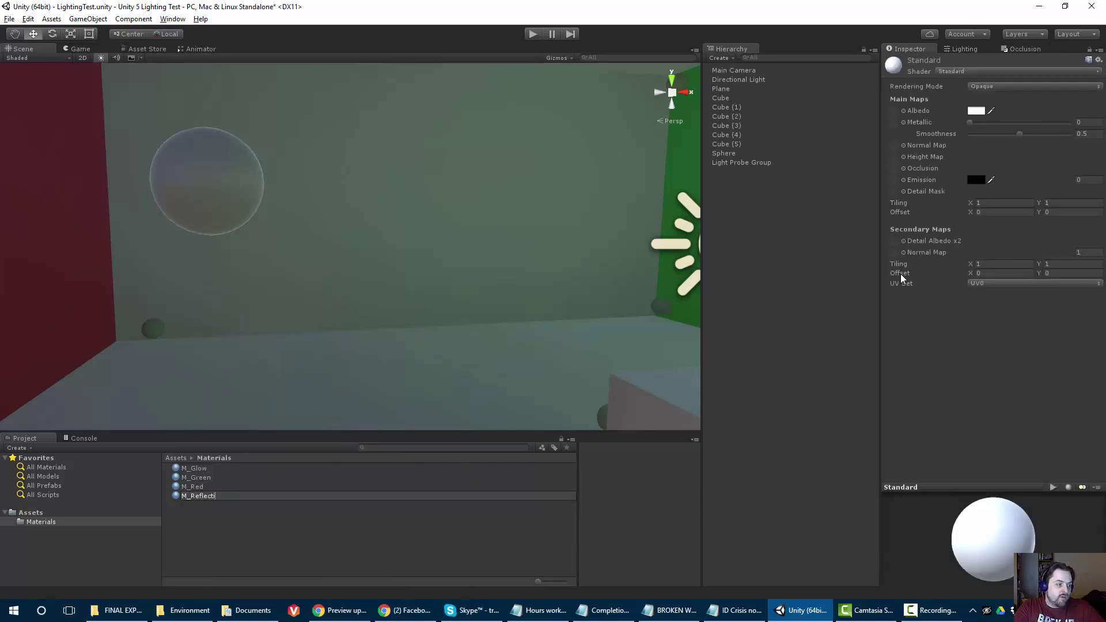
key("Return")
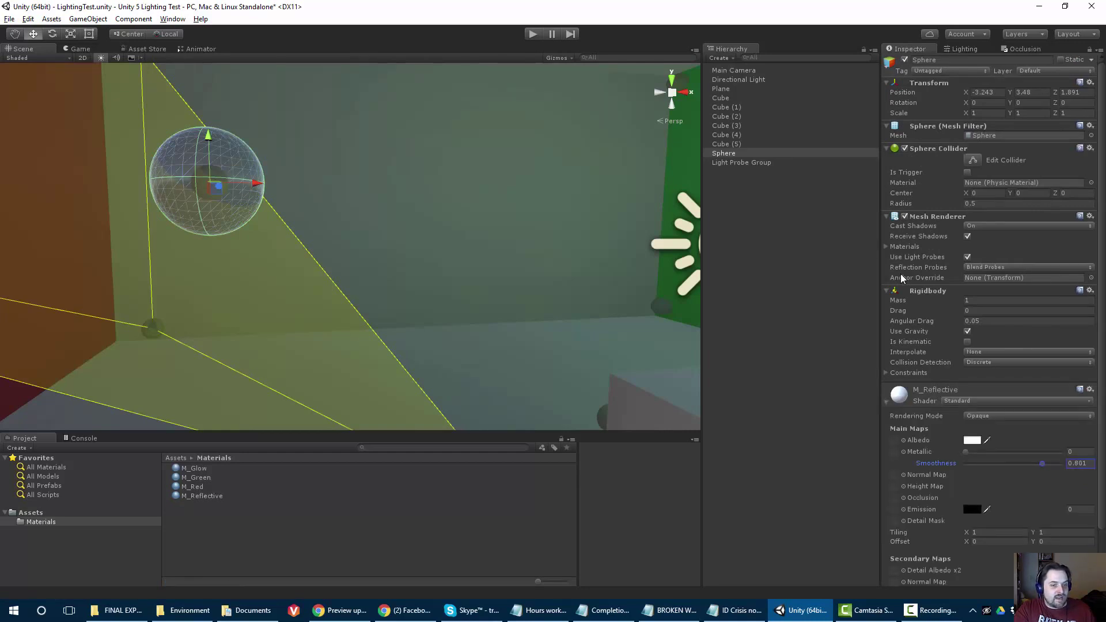
Apply M_Reflective to the sphere, with metallic 1, smoothness about 0.79 and orange albedo FFA829
type("1")
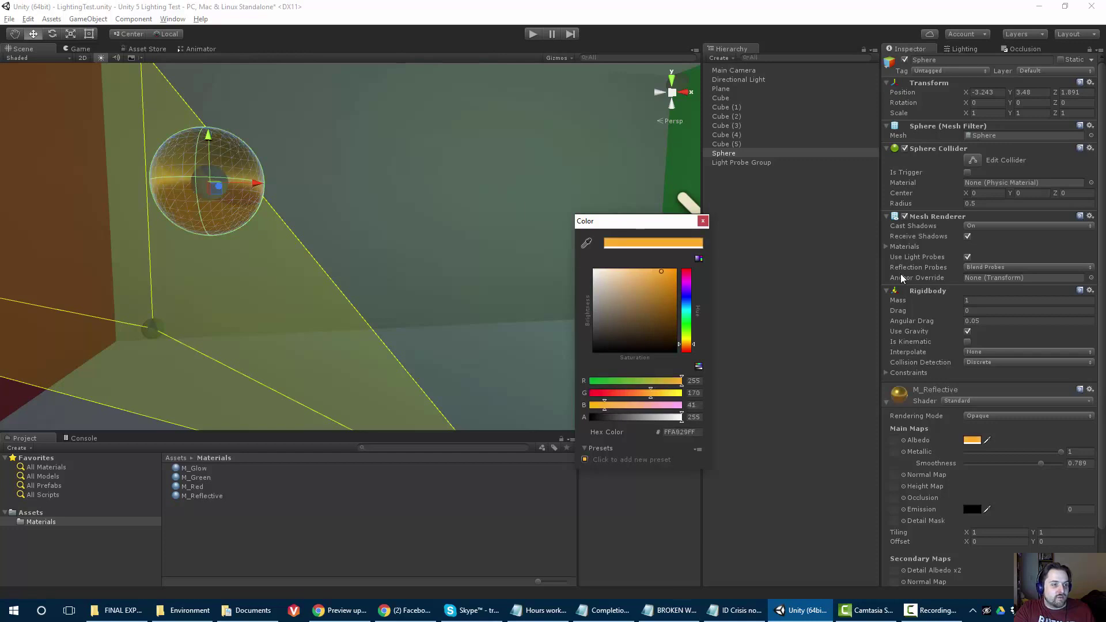
left_click(702, 221)
Examine the metallic sphere's reflections against the surrounding red and green walls from farther back in the room
left_click(404, 231)
scroll(350, 247, "down", 4)
left_click_drag(350, 246, 328, 248, "alt")
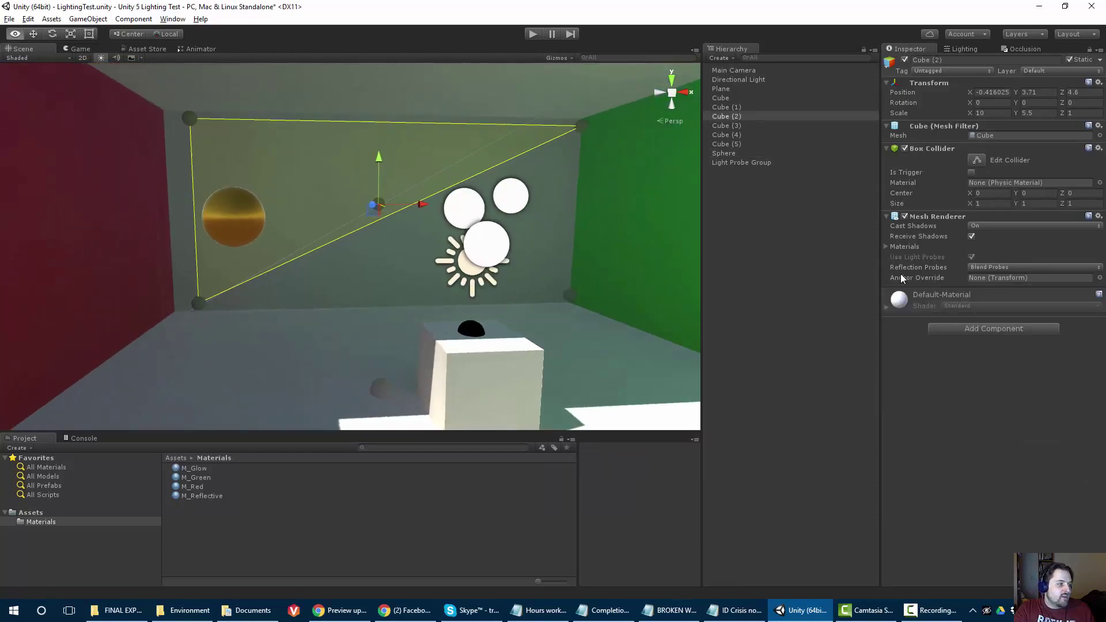
key("w")
mouse_move(351, 247)
right_mouse_down()
mouse_move(277, 300)
mouse_move(115, 282)
mouse_move(167, 305)
mouse_move(109, 265)
mouse_move(248, 300)
mouse_move(369, 274)
mouse_move(504, 279)
mouse_move(476, 223)
mouse_move(507, 251)
mouse_move(478, 270)
right_mouse_up()
key("s")
key("s")
key("s")
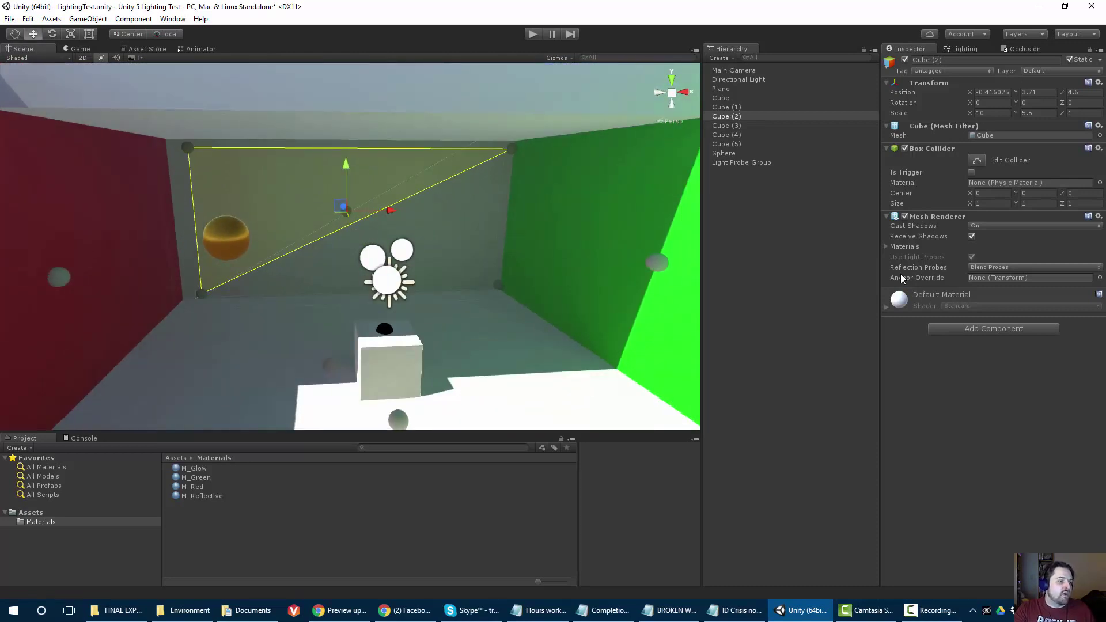
Add a reflection probe to the room scene
left_click(741, 163)
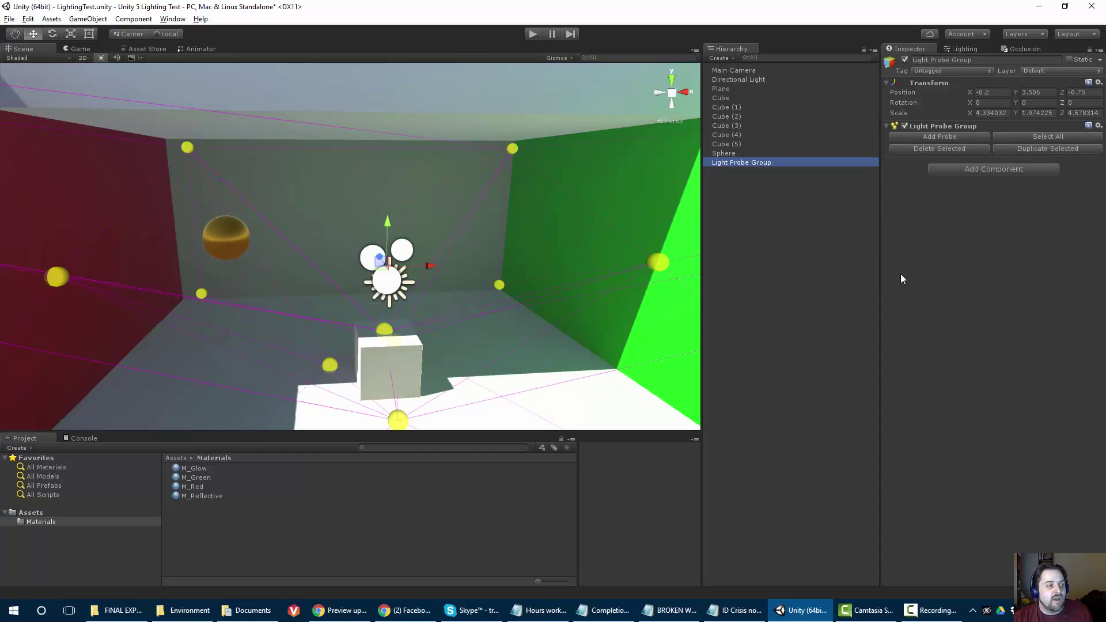
left_click(88, 19)
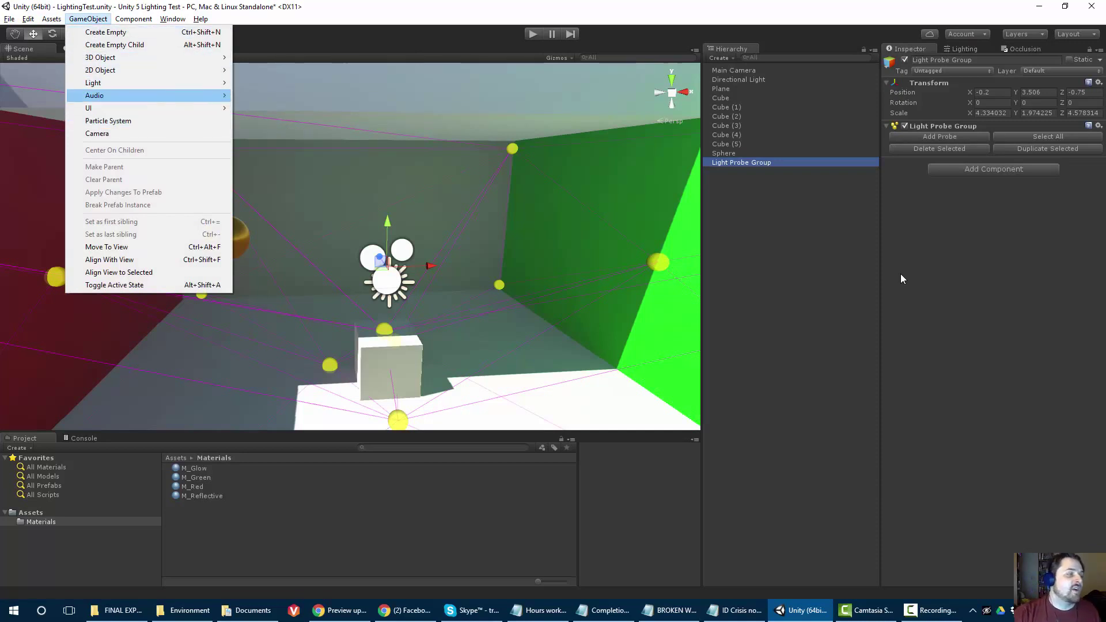
mouse_move(148, 83)
key("Up")
key("Down")
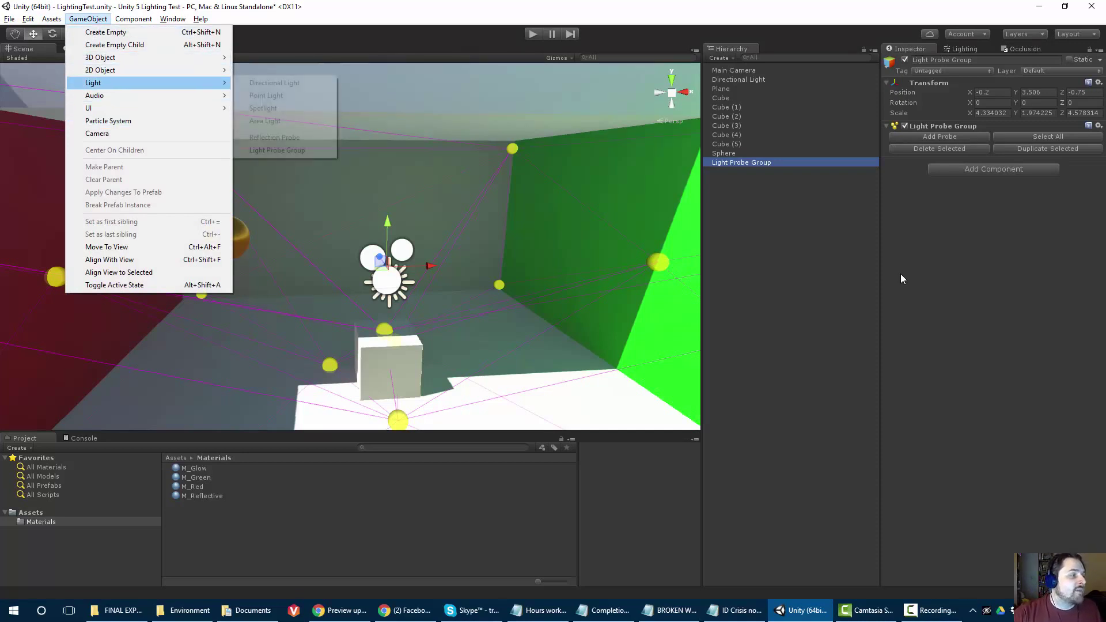
key("Right")
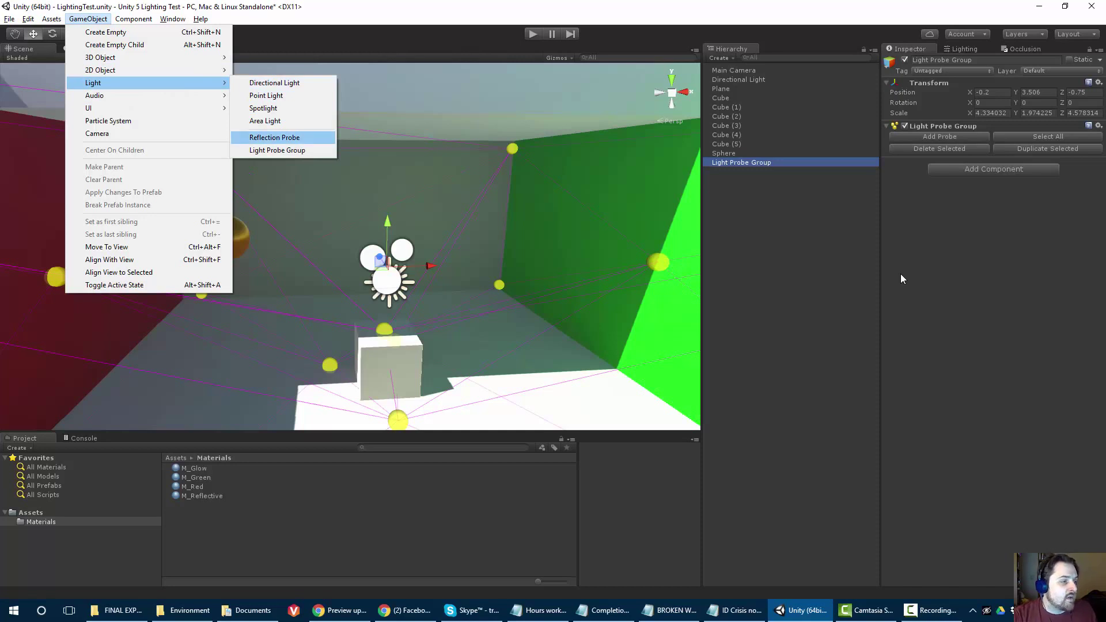
key("Return")
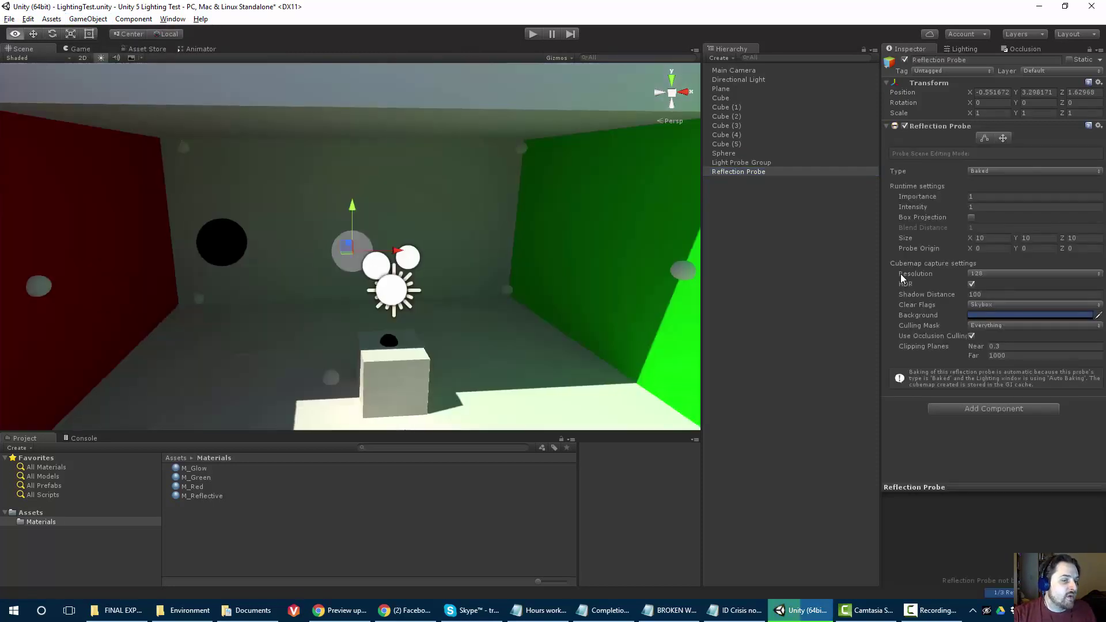
Move the reflection probe along its Z axis toward the middle of the room, to Z about -0.318
left_click_drag(427, 248, 300, 248, "alt")
key("w")
right_click_drag(345, 248, 323, 243)
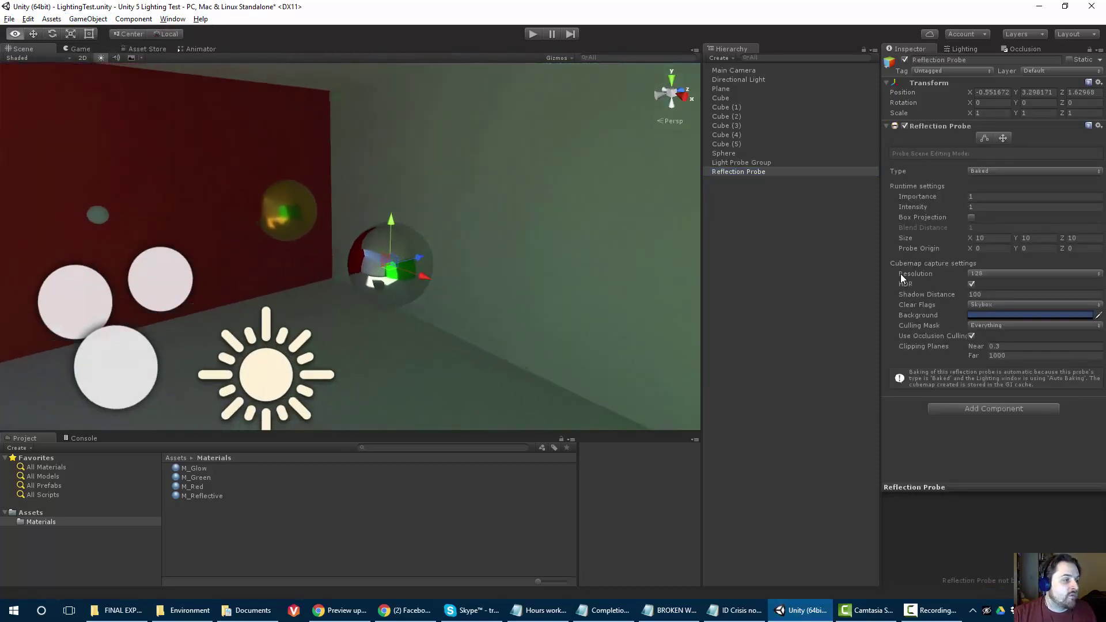
left_click_drag(404, 247, 288, 231, "alt")
mouse_move(421, 264)
left_mouse_down()
mouse_move(205, 273)
mouse_move(392, 248)
mouse_move(542, 247)
left_mouse_up()
Examine the metallic sphere's reflections up close, along with the reflection probe's bounds around the room
key("s")
right_click_drag(351, 248, 348, 233)
key("w")
key("a")
key("w")
key("a")
key("s")
left_click_drag(501, 248, 199, 248, "alt")
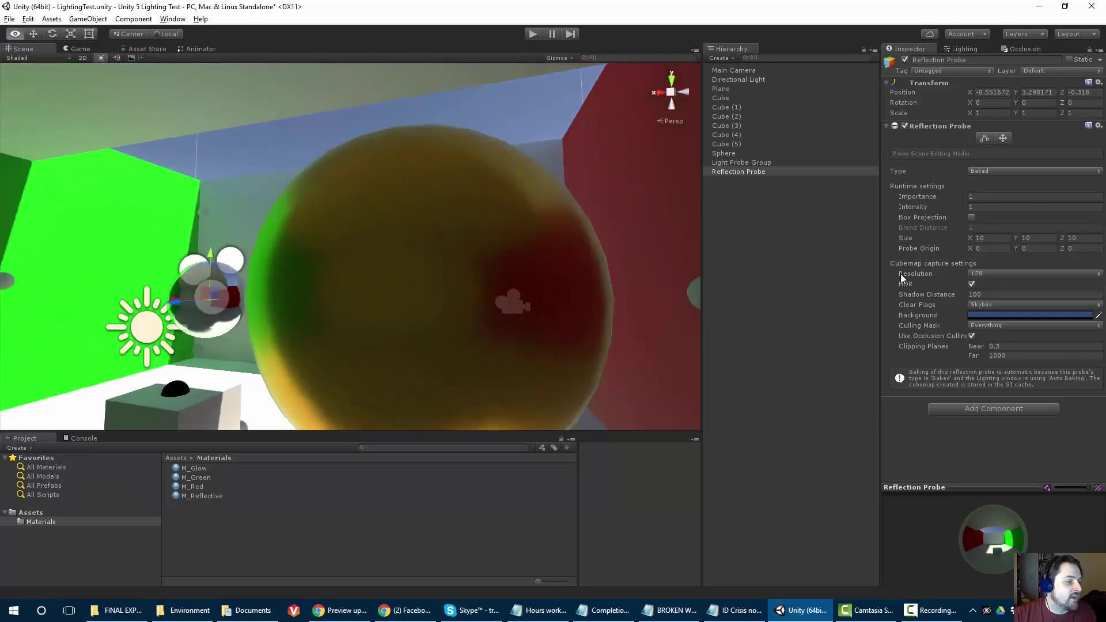
scroll(350, 248, "down", 3)
key("d")
mouse_move(350, 247)
right_mouse_down()
mouse_move(380, 248)
mouse_move(317, 248)
right_mouse_up()
key("a")
key("w")
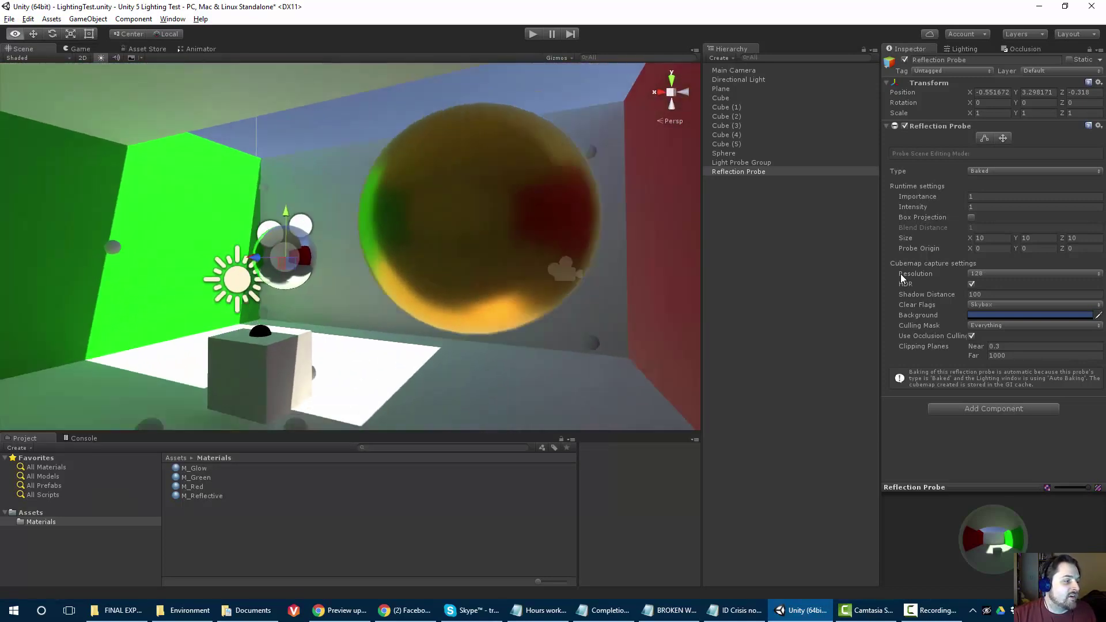
left_click_drag(501, 247, 202, 247, "alt")
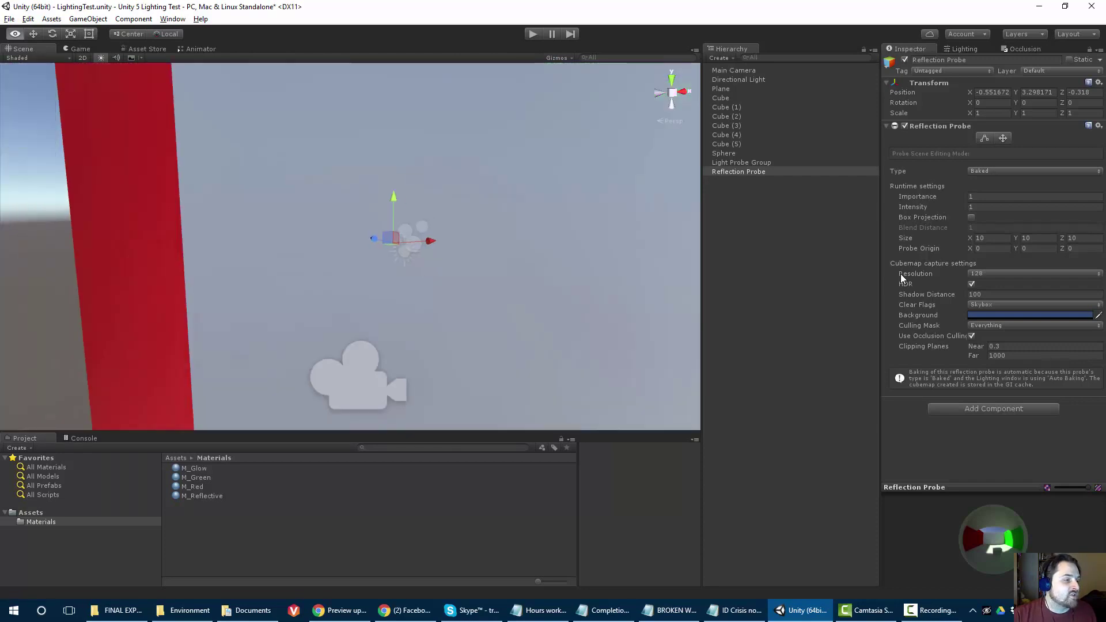
scroll(350, 248, "down", 10)
mouse_move(350, 248)
left_mouse_down("alt")
mouse_move(432, 323)
mouse_move(352, 291)
left_mouse_up("alt")
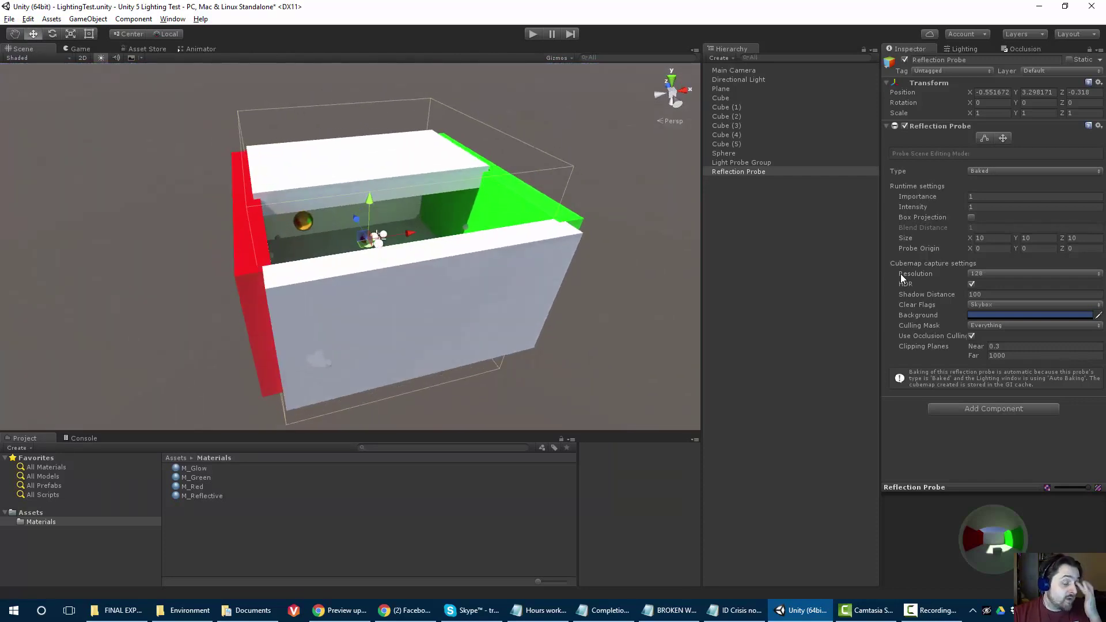
Set the reflection probe's cubemap resolution to 256 and keep its type as Baked
scroll(303, 259, "up", 15, "alt")
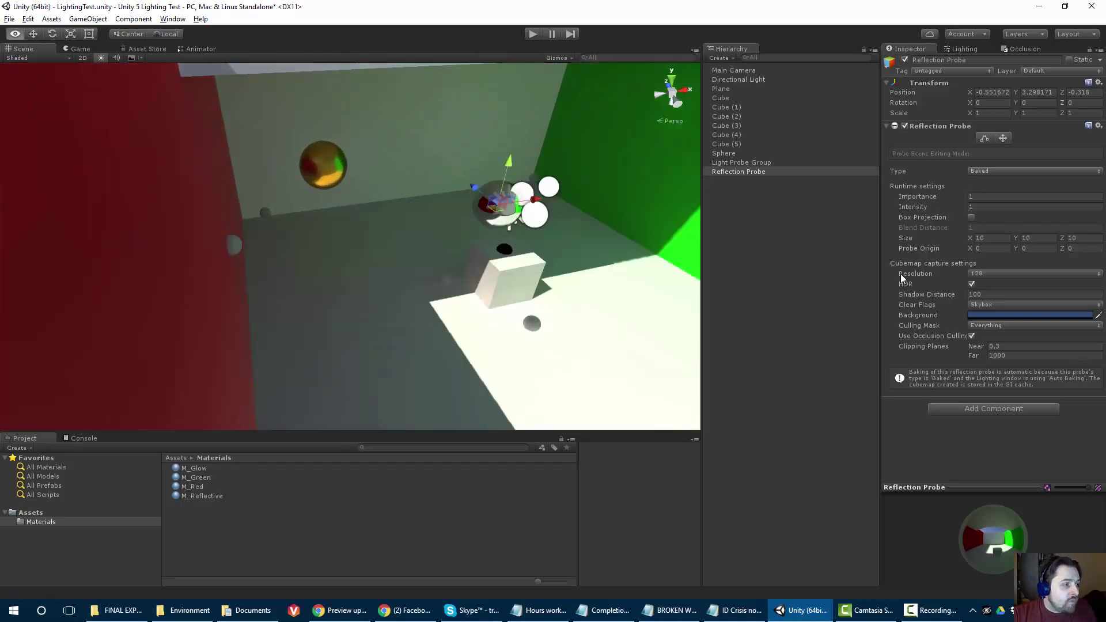
mouse_move(303, 259)
left_mouse_down("alt")
mouse_move(404, 231)
mouse_move(502, 178)
mouse_move(447, 173)
left_mouse_up("alt")
scroll(490, 193, "up", 2, "alt")
left_click(1035, 273)
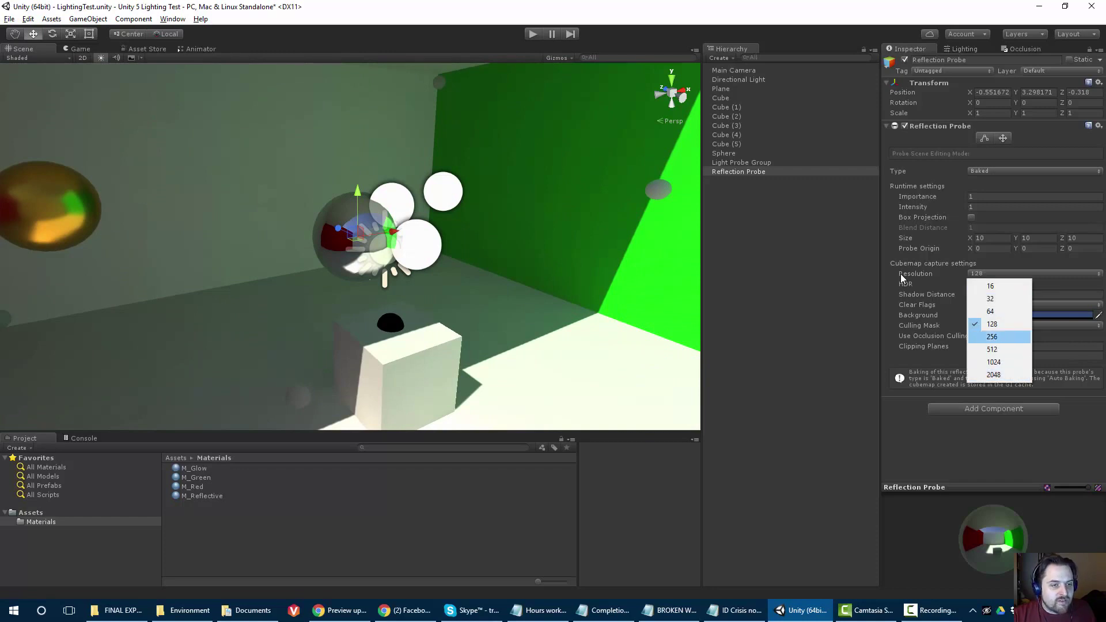
left_click(992, 337)
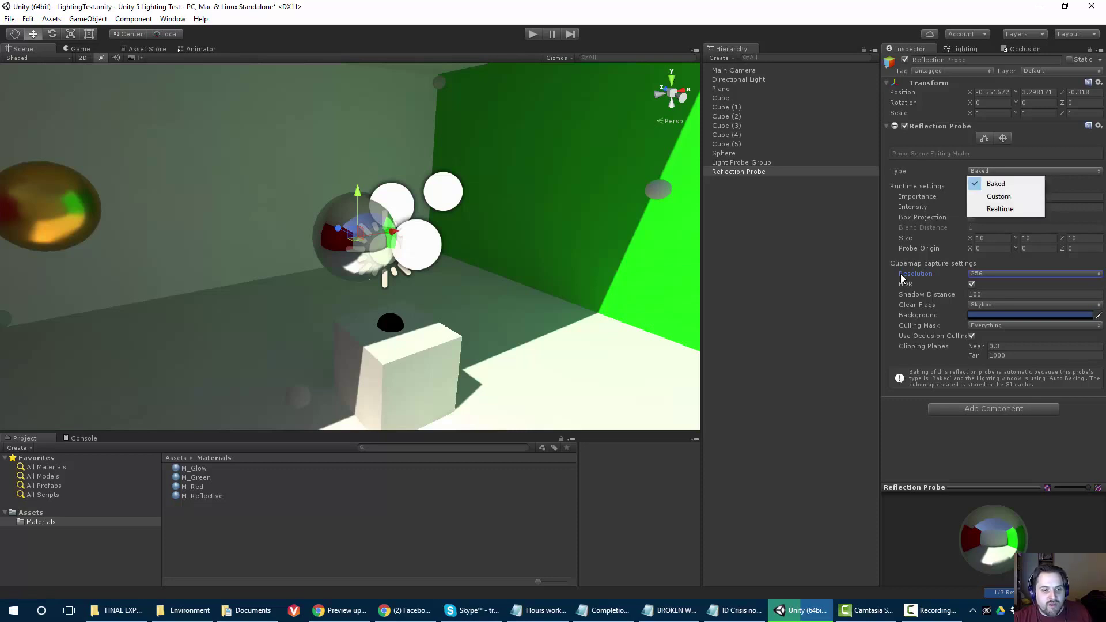
left_click(901, 275)
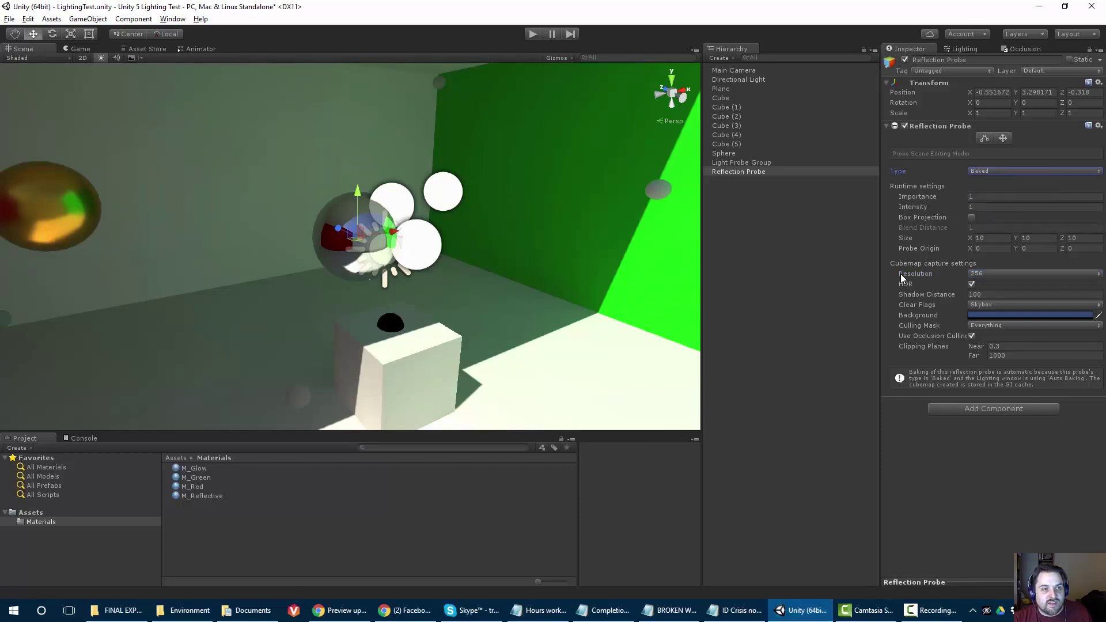
left_click(961, 49)
left_click(909, 49)
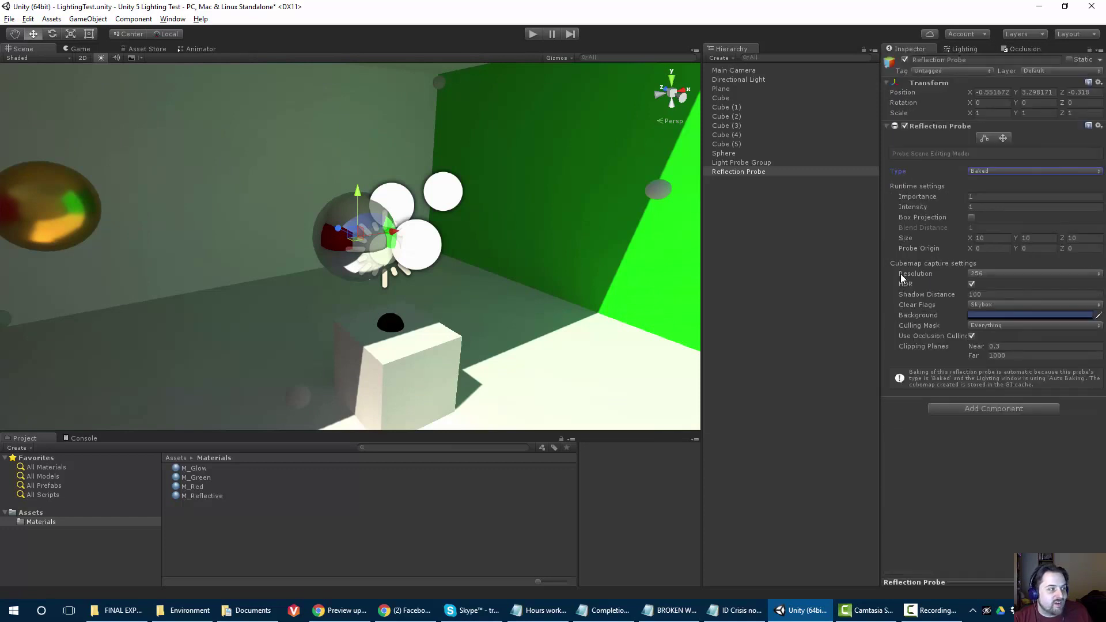
Compare the sphere's reflections with the probe inside the room, and check the probe's bounds from above the roof
mouse_move(403, 242)
right_mouse_down()
mouse_move(231, 242)
mouse_move(260, 210)
mouse_move(300, 233)
mouse_move(363, 233)
right_mouse_up()
key("s")
scroll(350, 247, "down", 3)
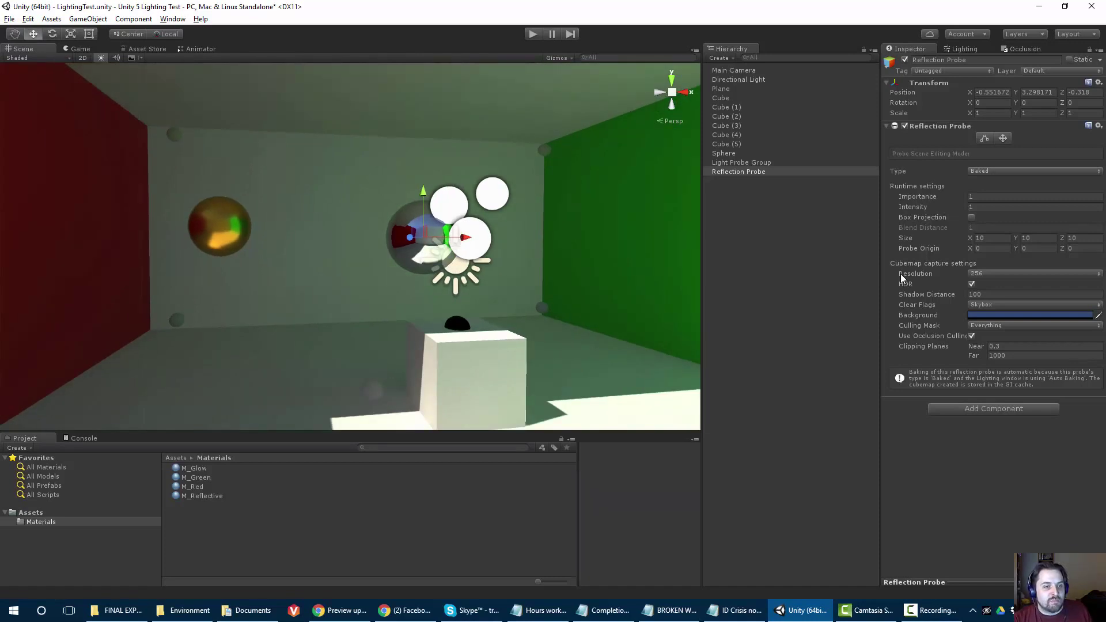
scroll(351, 246, "down", 5)
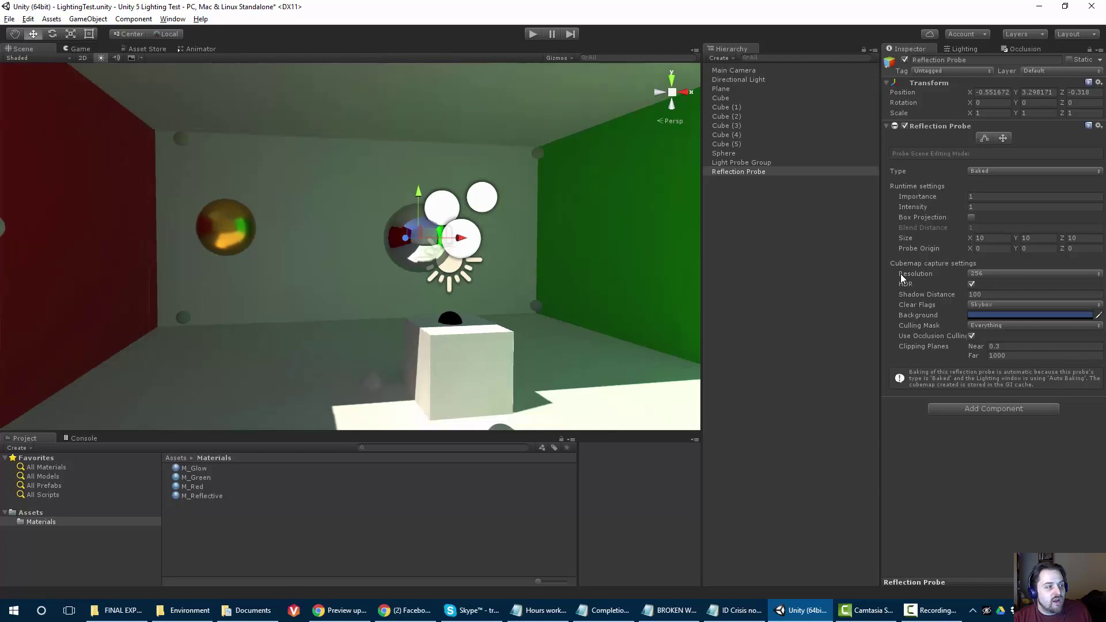
middle_click_drag(350, 246, 369, 339)
right_click_drag(369, 340, 363, 371)
key("s")
right_click_drag(350, 247, 368, 271)
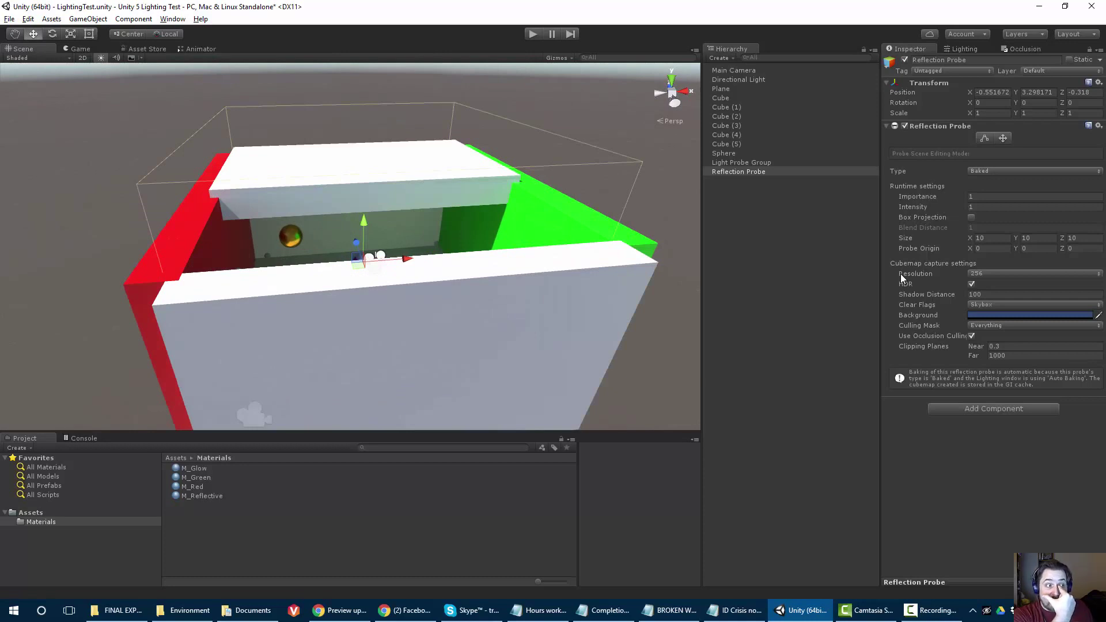
key("Up")
key("Up")
key("Up")
key("Up")
key("Up")
key("Up")
key("Up")
key("Up")
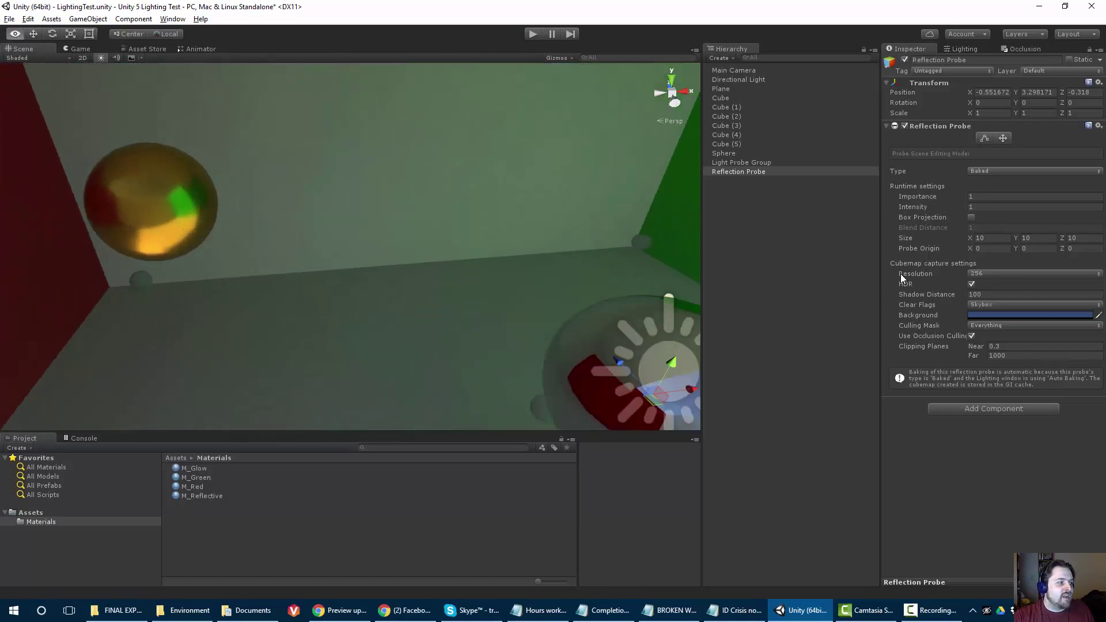
Move the metallic sphere across the room beside the green wall, to X about 2.74
key("s")
mouse_move(351, 246)
right_mouse_down()
mouse_move(254, 251)
mouse_move(265, 213)
mouse_move(185, 207)
mouse_move(86, 211)
mouse_move(64, 239)
mouse_move(46, 231)
right_mouse_up()
key("w")
key("d")
left_click(459, 221)
left_click_drag(408, 219, 35, 223)
key("a")
right_click_drag(36, 223, 41, 224)
left_click_drag(460, 224, 62, 223)
key("a")
right_click_drag(62, 223, 65, 213)
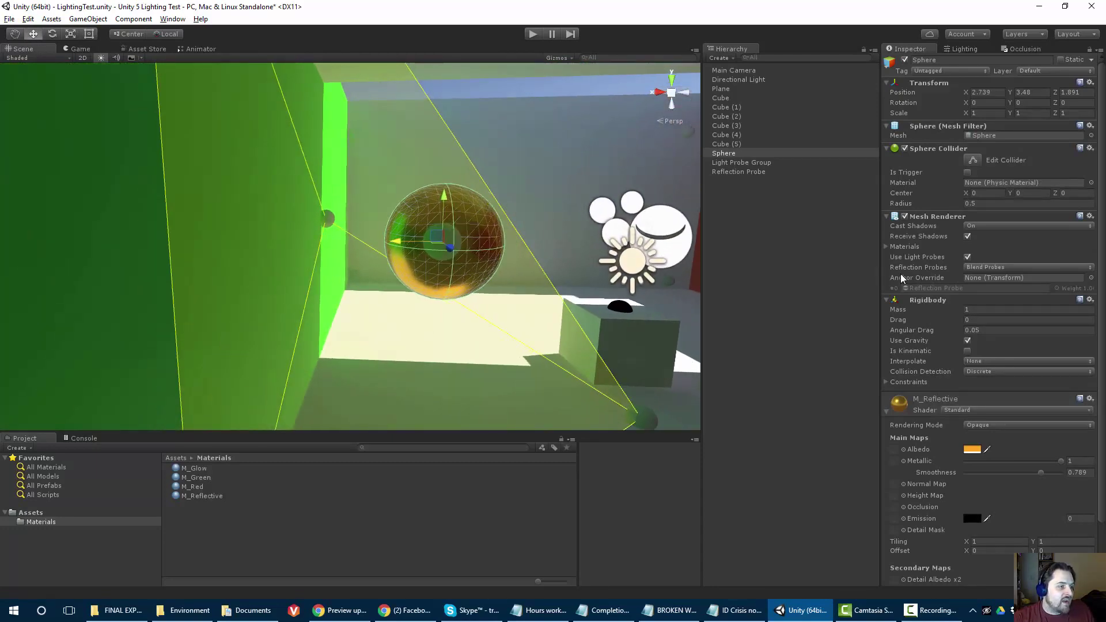
Move the metallic sphere across the room beside the red wall, to X about -3.97, and inspect its reflections
left_click(518, 190)
key("w")
mouse_move(519, 190)
right_mouse_down()
mouse_move(599, 132)
mouse_move(582, 184)
mouse_move(674, 201)
mouse_move(622, 184)
mouse_move(541, 193)
right_mouse_up()
key("a")
key("d")
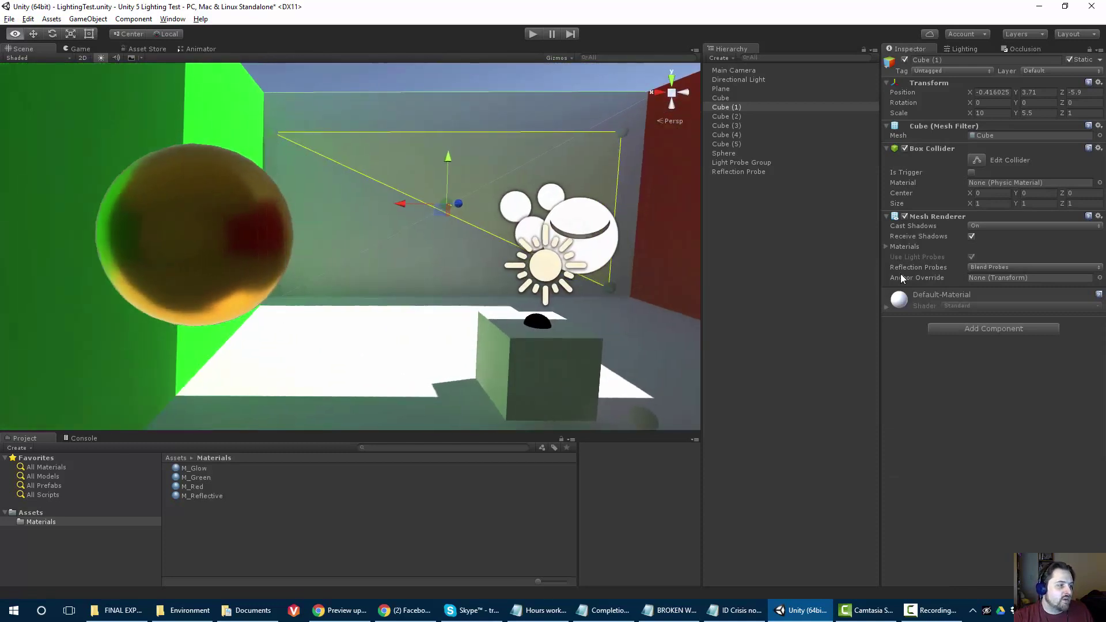
left_click(196, 235)
left_click_drag(159, 236, 559, 231)
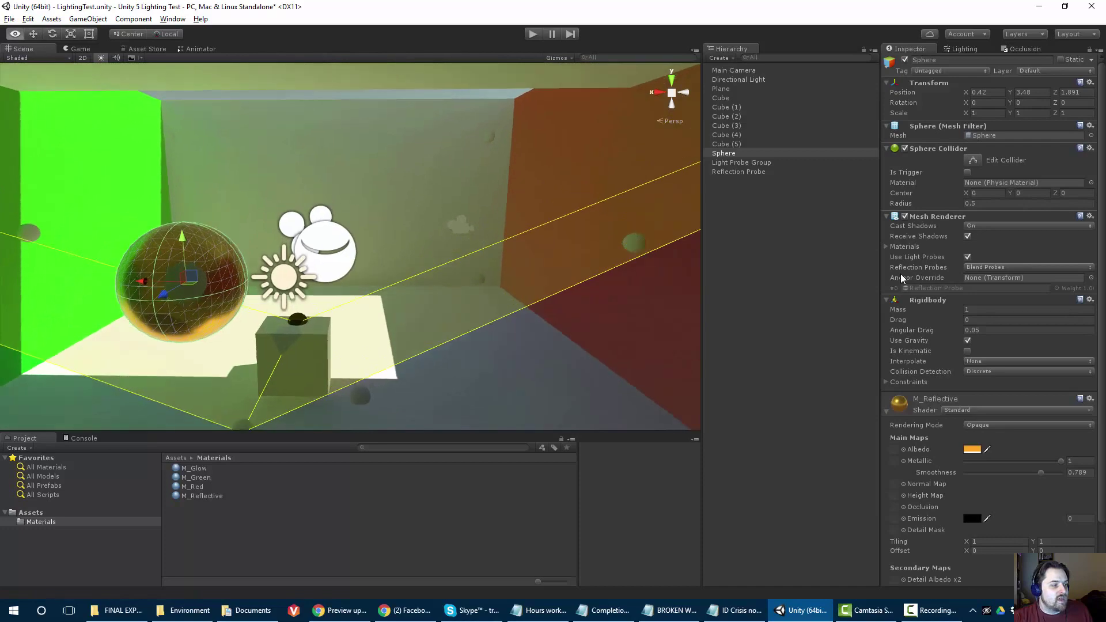
left_click_drag(140, 278, 616, 285)
mouse_move(617, 285)
middle_mouse_down()
mouse_move(297, 224)
mouse_move(280, 243)
middle_mouse_up()
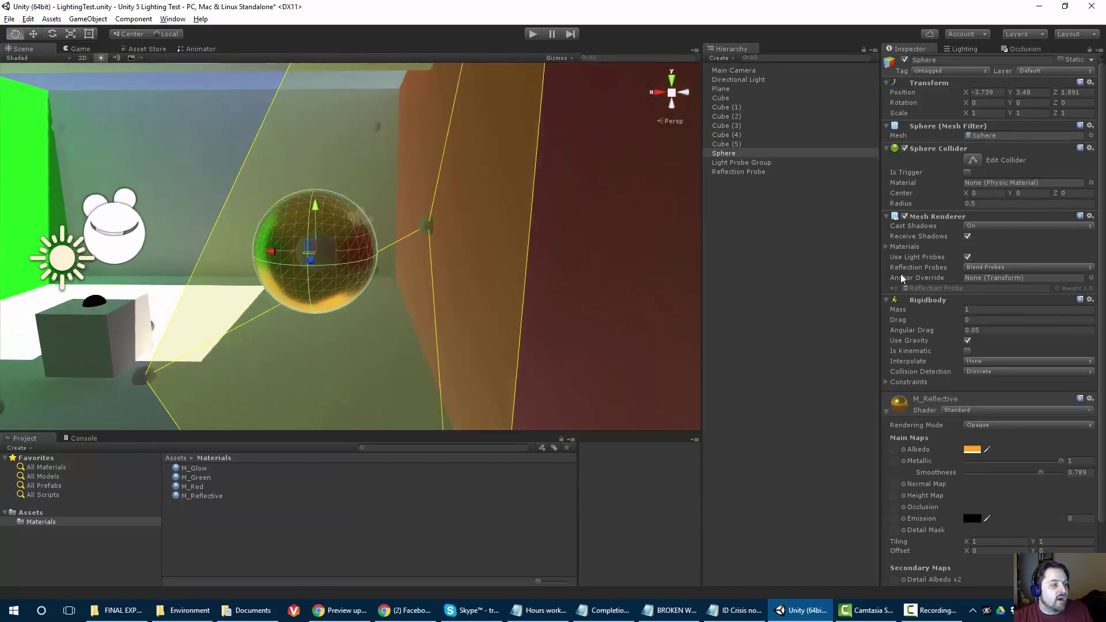
left_click(323, 156)
right_click_drag(323, 156, 301, 137)
left_click(378, 276)
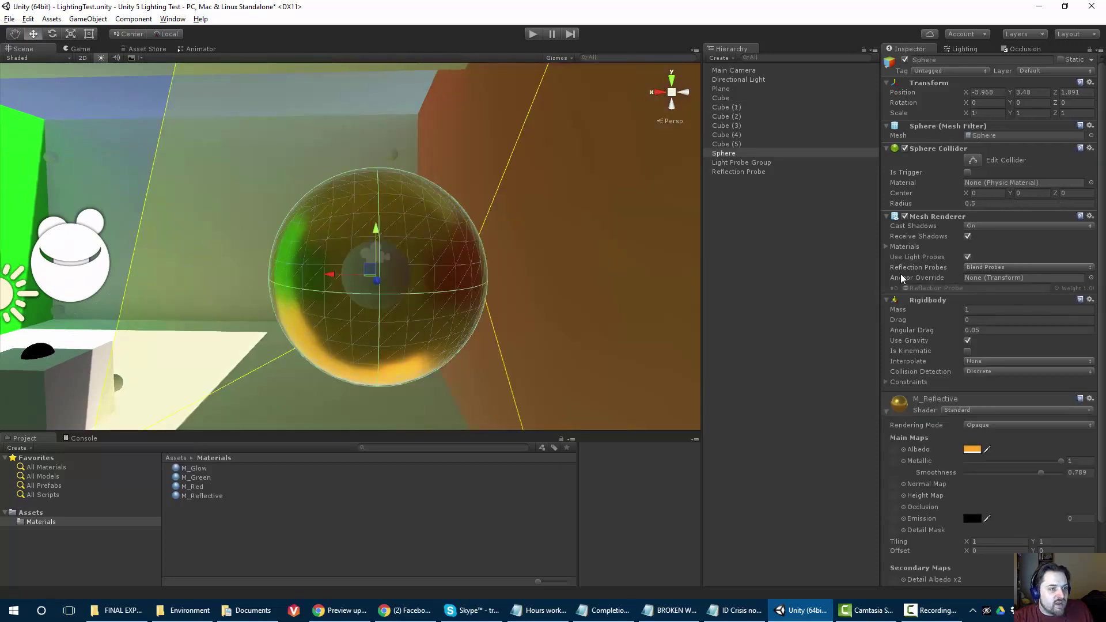
Enable Box Projection on the reflection probe
left_click(738, 172)
right_click_drag(369, 248, 501, 251)
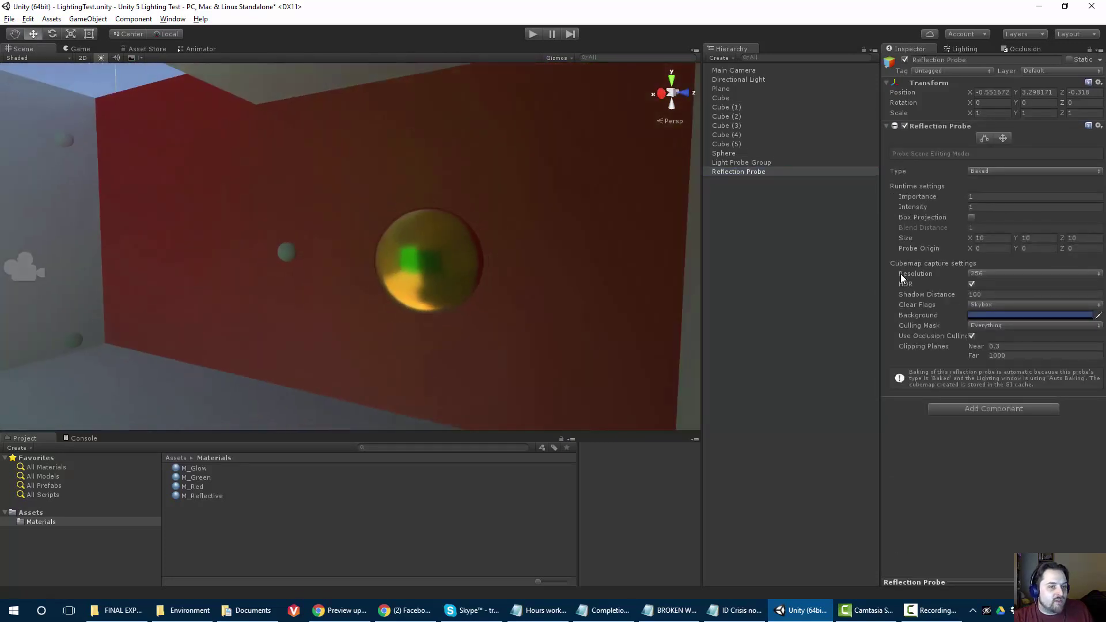
left_click(972, 218)
Examine from outside how the reflection probe's box lines up with the room's walls and roof
key("s")
mouse_move(368, 248)
right_mouse_down()
mouse_move(444, 236)
mouse_move(616, 242)
mouse_move(619, 322)
mouse_move(620, 190)
mouse_move(645, 185)
right_mouse_up()
key("s")
key("w")
scroll(519, 230, "down", 3)
mouse_move(518, 230)
left_mouse_down("alt")
mouse_move(415, 369)
mouse_move(224, 230)
mouse_move(516, 250)
mouse_move(651, 309)
mouse_move(686, 305)
mouse_move(640, 291)
mouse_move(642, 308)
mouse_move(637, 271)
left_mouse_up("alt")
scroll(686, 305, "up", 6)
scroll(640, 297, "down", 7)
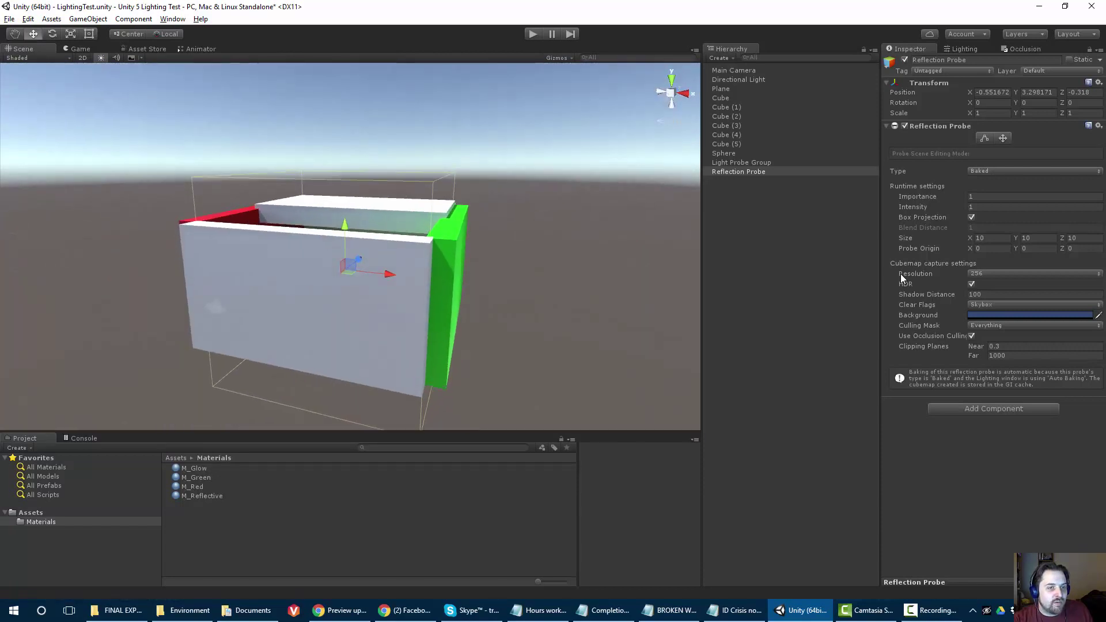
Activate editing of the probe's box projection bounds and check the box against the room's walls and ceiling
key("w")
mouse_move(637, 271)
right_mouse_down()
mouse_move(620, 272)
mouse_move(628, 280)
mouse_move(637, 262)
mouse_move(636, 277)
right_mouse_up()
key("e")
key("s")
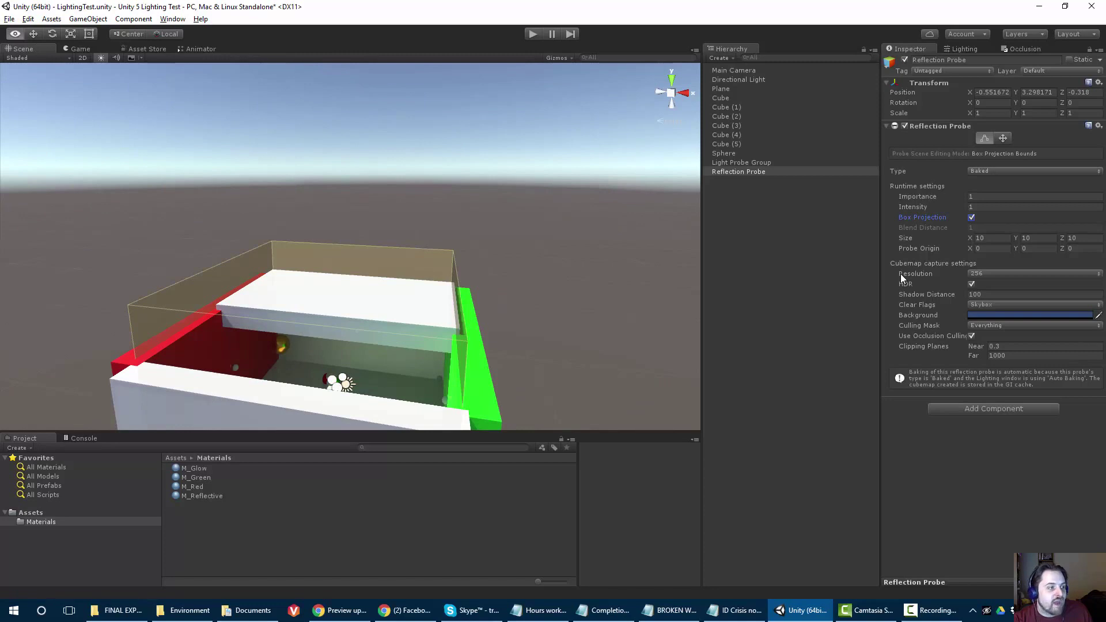
key("w")
key("q")
right_click_drag(902, 278, 902, 278)
key("a")
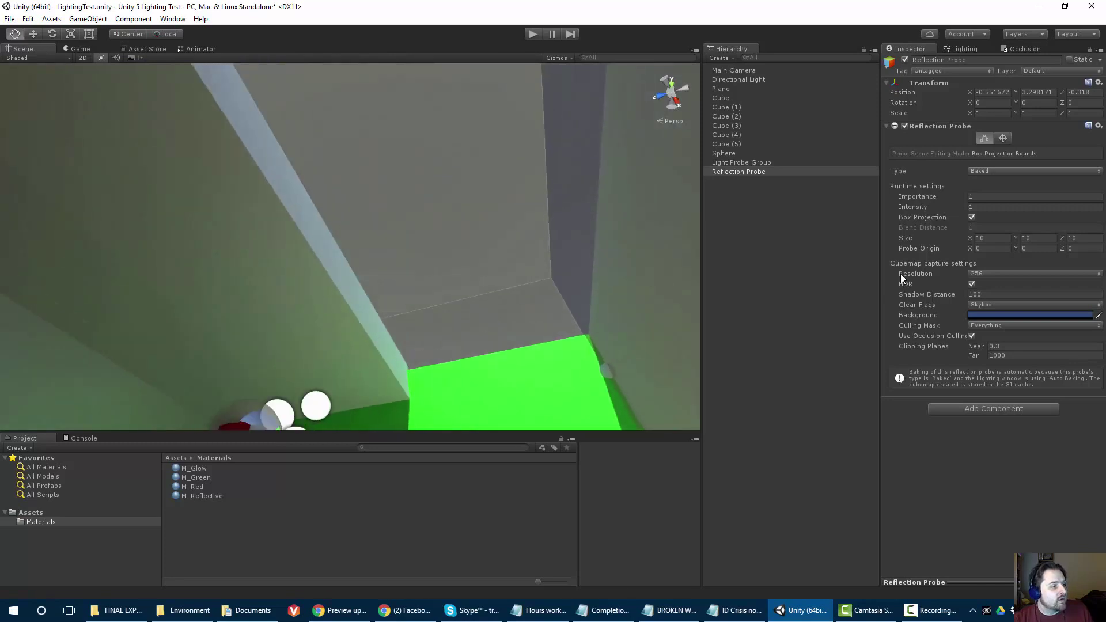
Lower the top of the reflection probe's bounds to the ceiling and fit its side faces to the walls, about 9.96 × 7.49 × 9.64
right_click_drag(660, 262, 662, 260)
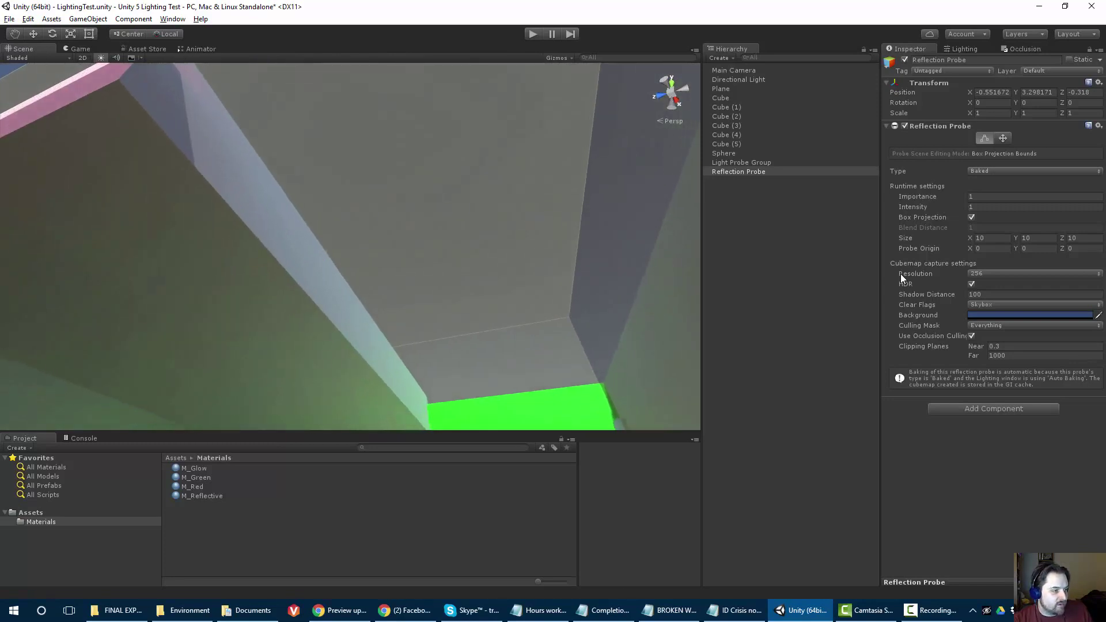
key("ctrl+y")
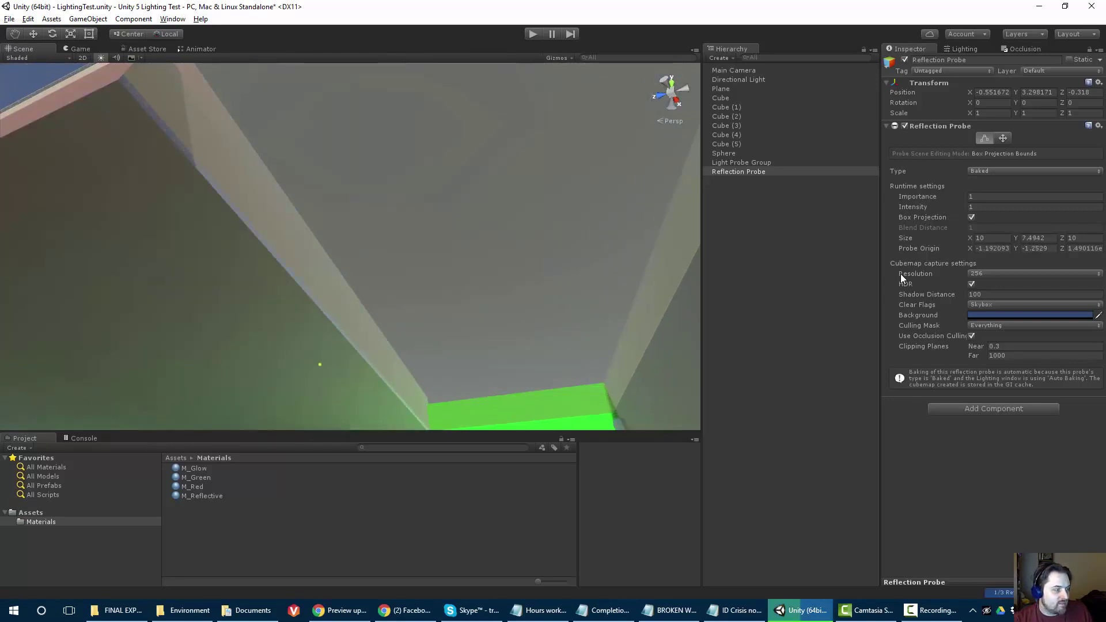
right_click_drag(351, 230, 369, 320)
middle_click_drag(368, 319, 277, 265)
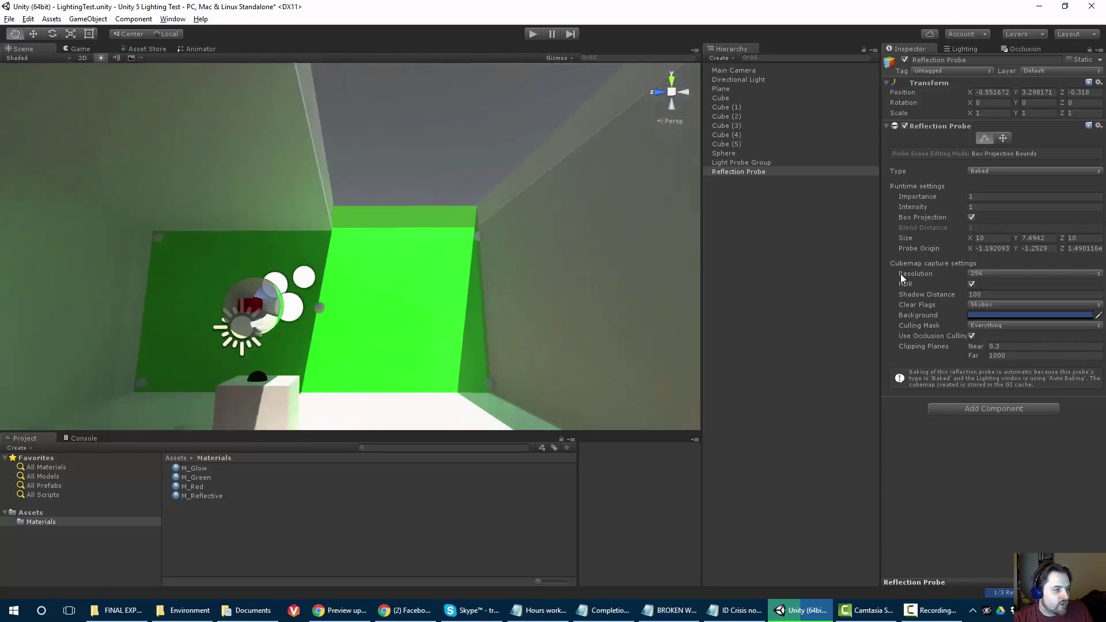
left_click_drag(277, 265, 404, 276, "alt")
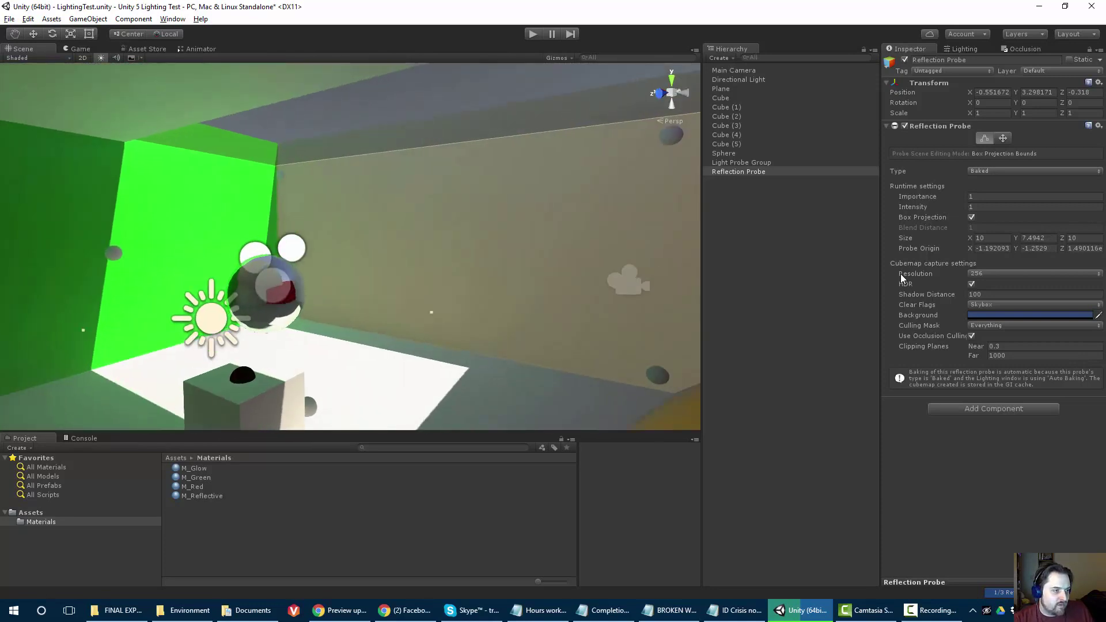
left_click_drag(432, 313, 434, 311)
left_click_drag(88, 329, 92, 330)
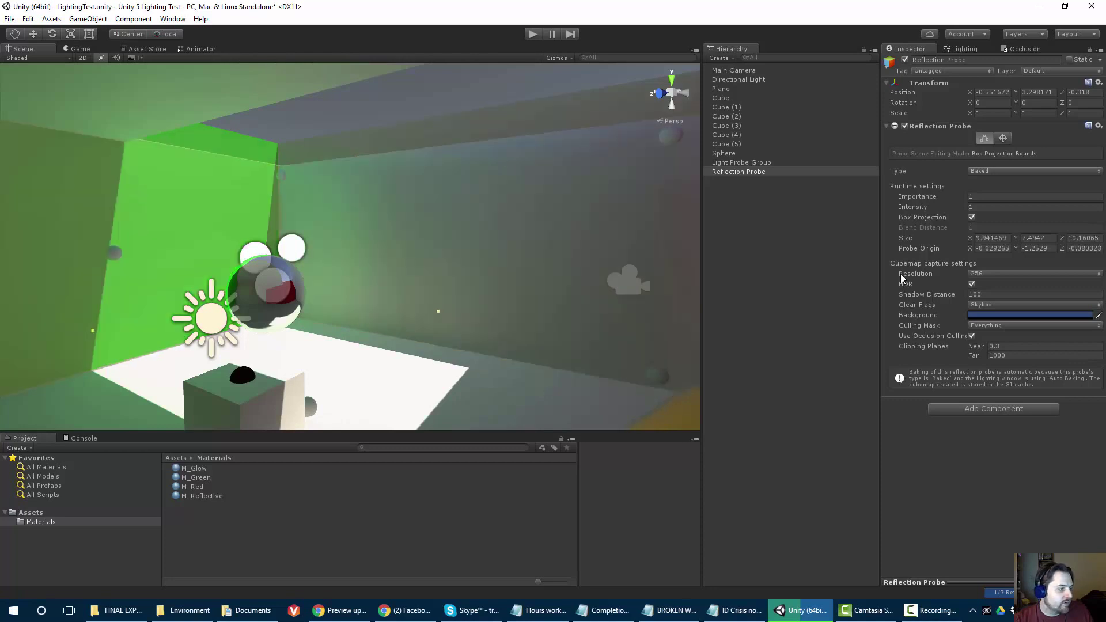
left_click_drag(438, 312, 434, 311)
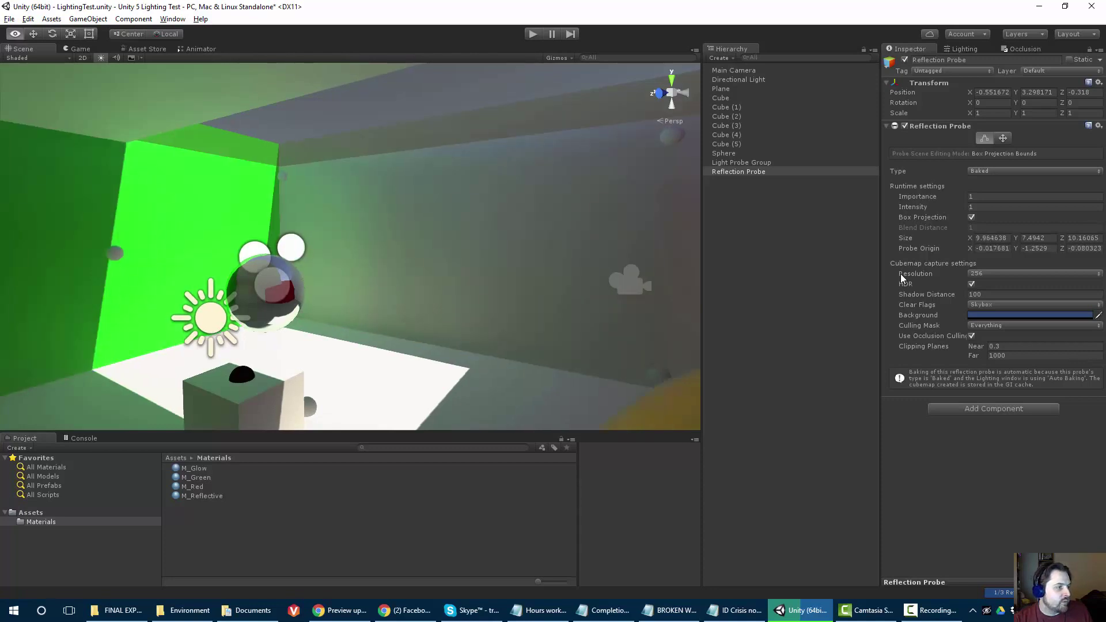
left_click_drag(435, 248, 81, 297, "alt")
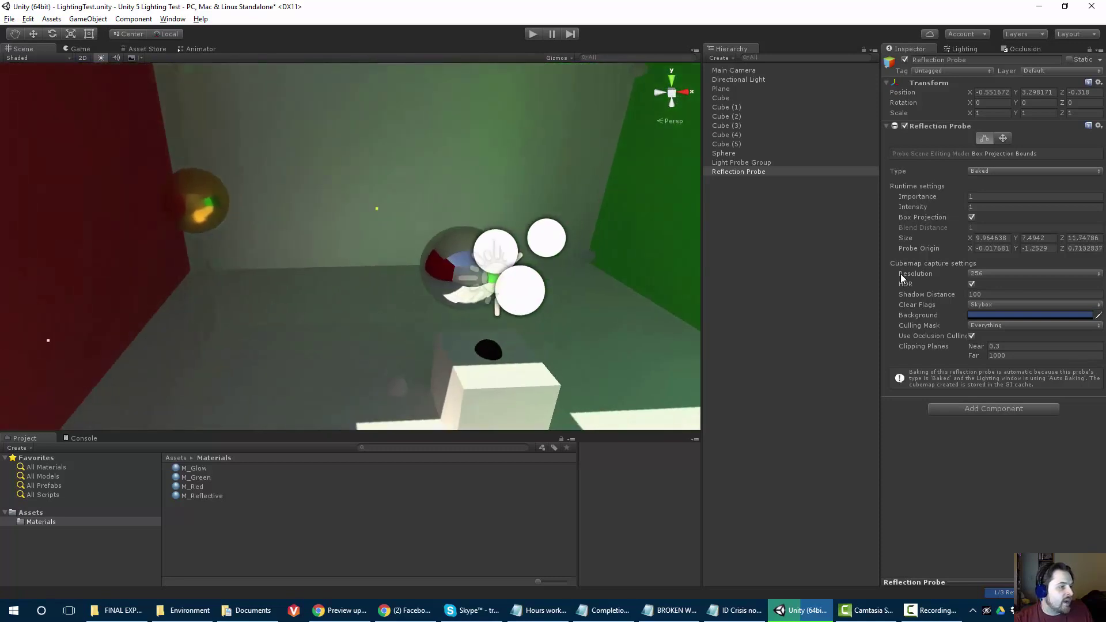
left_click_drag(377, 209, 388, 235)
Raise the bottom face of the reflection probe's bounds to the room floor, giving a height of about 4.60
mouse_move(388, 234)
right_mouse_down()
mouse_move(406, 305)
mouse_move(397, 288)
mouse_move(277, 242)
mouse_move(268, 225)
right_mouse_up()
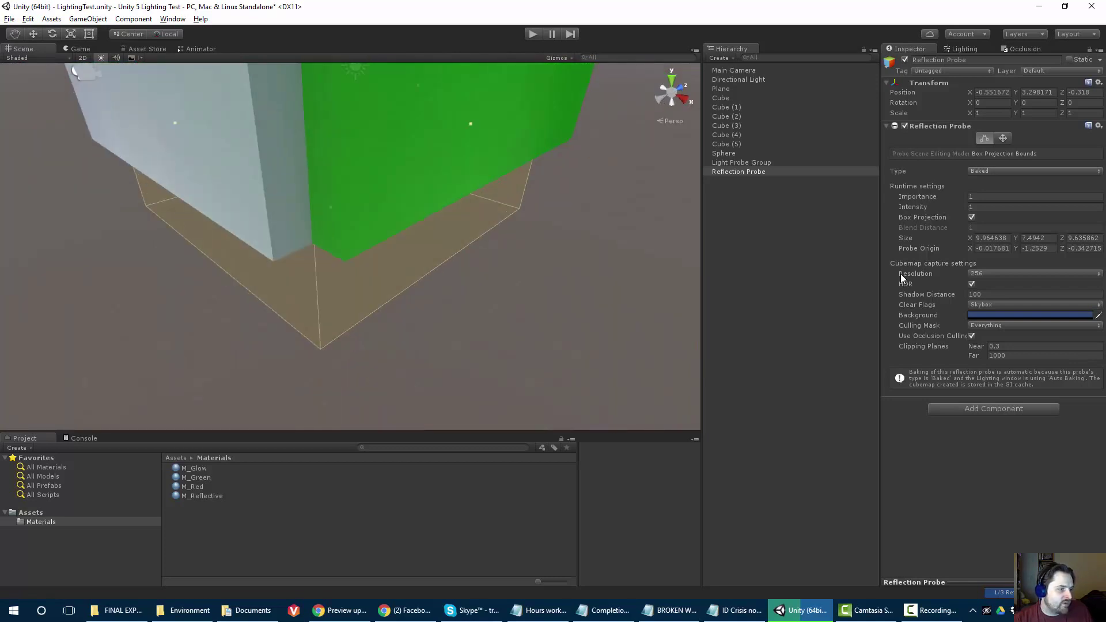
left_click(903, 279)
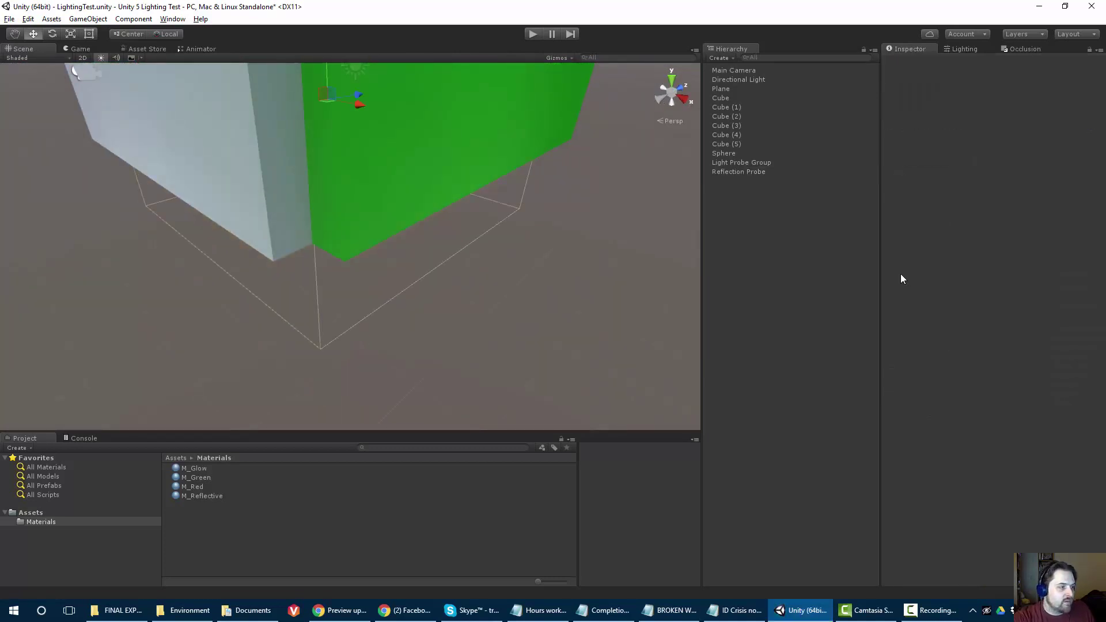
key("ctrl+z")
key("ctrl+z")
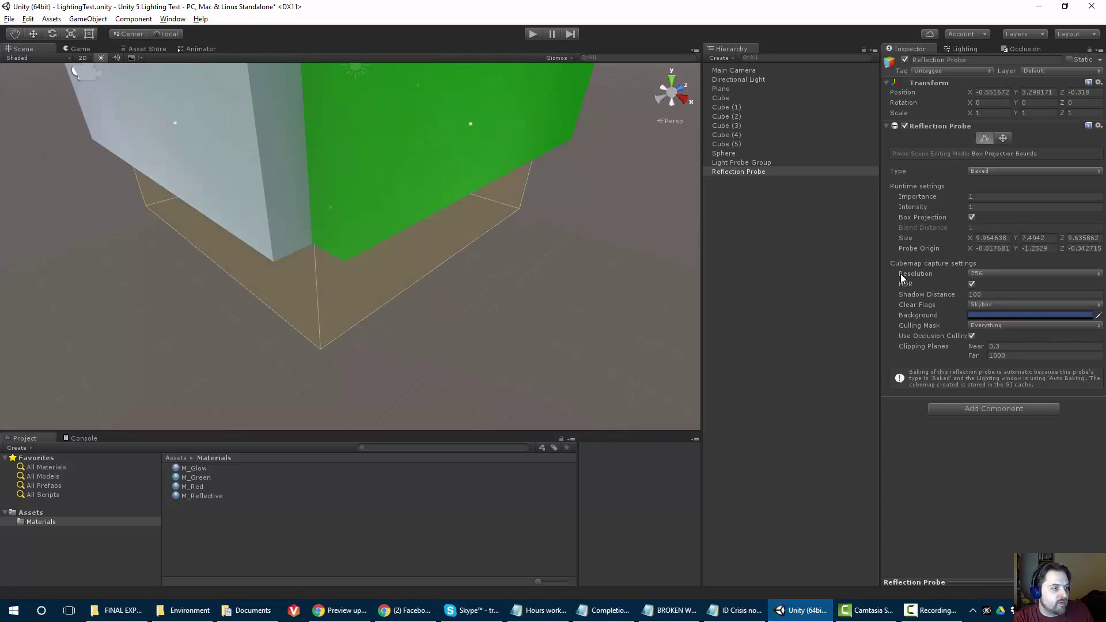
key("ctrl+z")
scroll(350, 247, "up", 5)
right_click_drag(351, 246, 358, 208)
left_click_drag(357, 246, 127, 213, "alt")
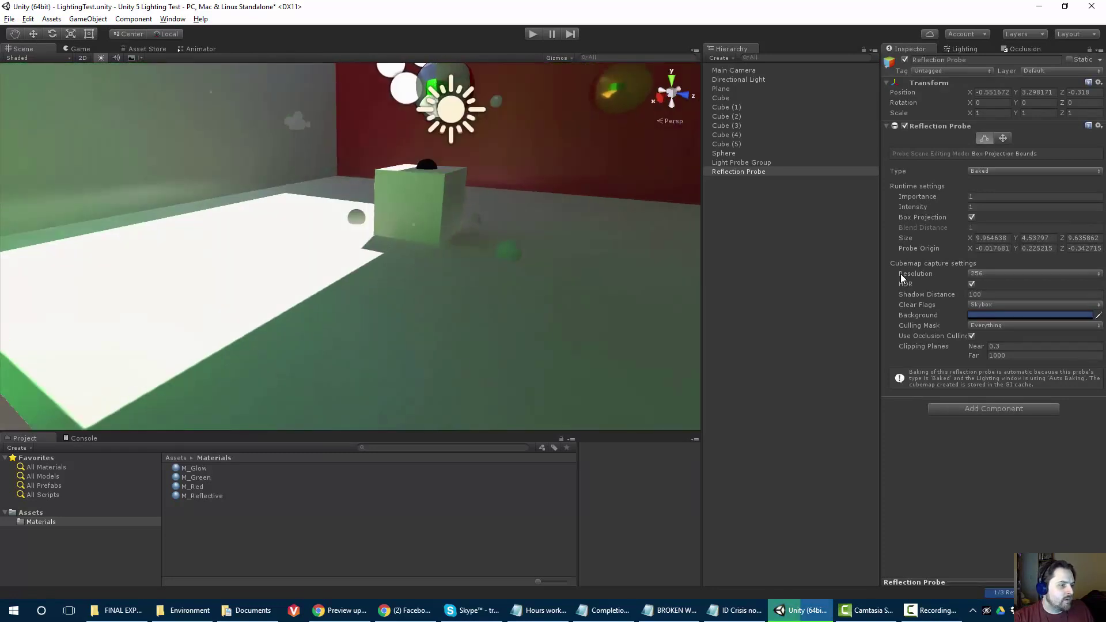
key("ctrl+z")
key("ctrl+z")
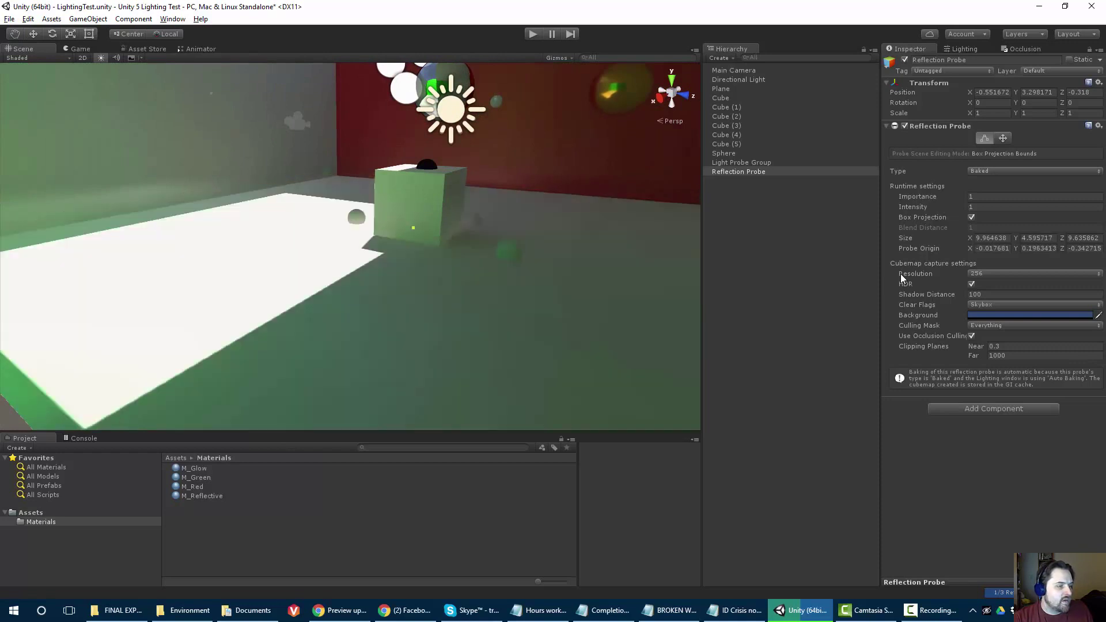
Select the reflective sphere and move it along X close to the red wall to check its reflections
mouse_move(413, 227)
right_mouse_down()
mouse_move(475, 139)
mouse_move(510, 198)
mouse_move(657, 215)
right_mouse_up()
left_click(222, 229)
mouse_move(222, 229)
right_mouse_down()
mouse_move(181, 277)
mouse_move(135, 285)
right_mouse_up()
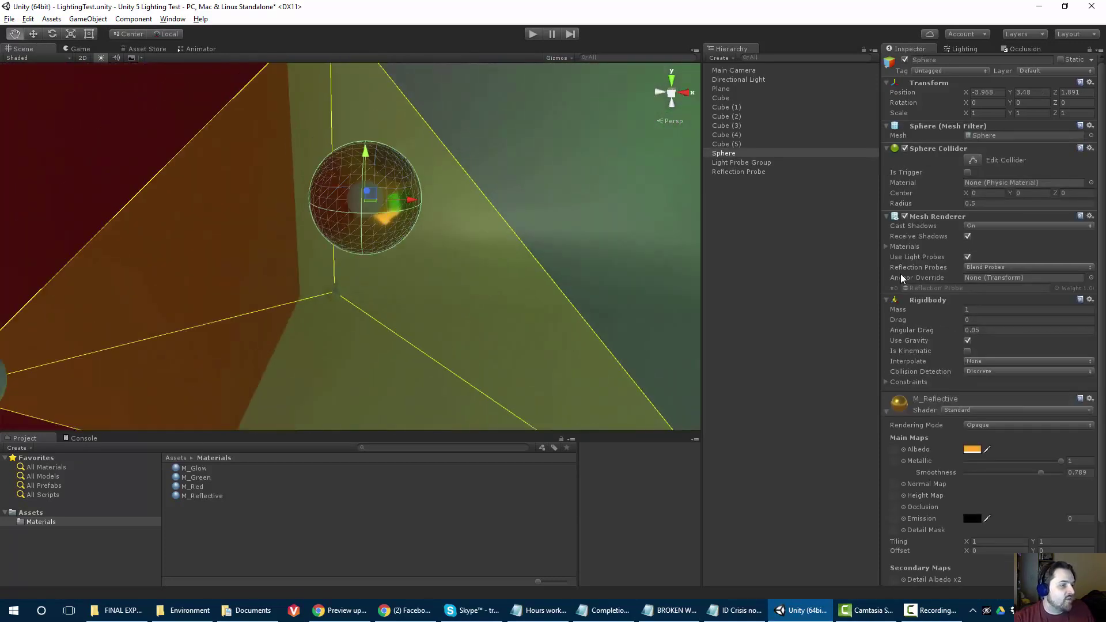
left_click_drag(323, 200, 369, 201)
mouse_move(369, 202)
right_mouse_down()
mouse_move(411, 187)
mouse_move(386, 173)
mouse_move(368, 193)
mouse_move(490, 173)
mouse_move(403, 196)
mouse_move(424, 222)
mouse_move(519, 227)
mouse_move(403, 173)
right_mouse_up()
left_click(415, 184)
left_click(57, 126)
left_click(97, 205)
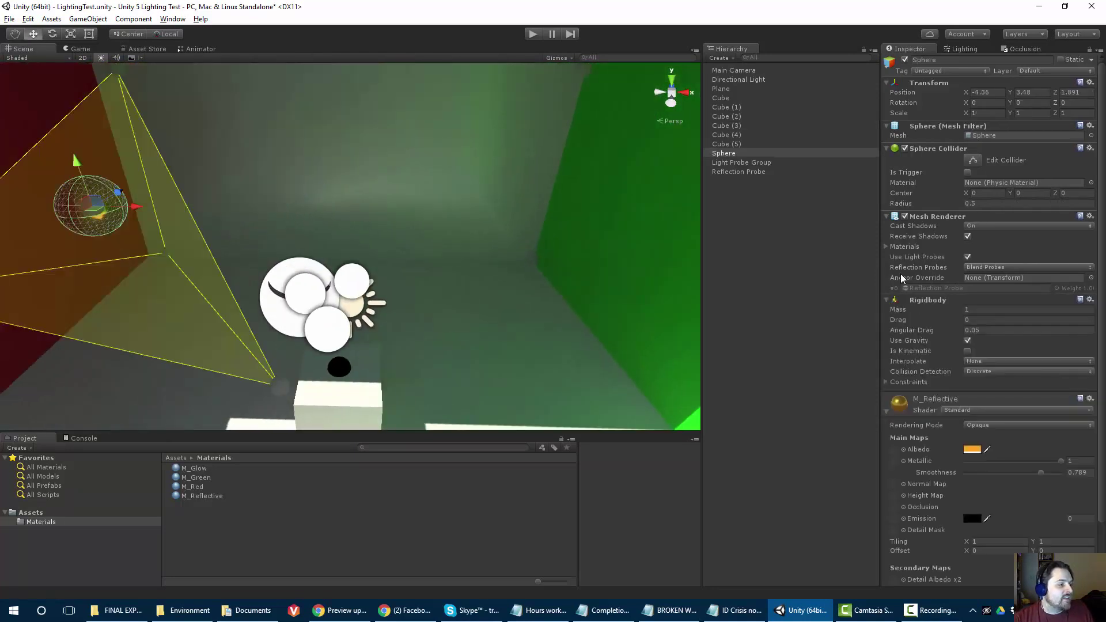
Move the reflective sphere along X across the room to about 3.76, close to the green wall
left_click_drag(136, 207, 618, 208)
right_click_drag(618, 207, 657, 213)
right_click_drag(473, 213, 617, 213)
key("w")
left_click_drag(341, 198, 378, 199)
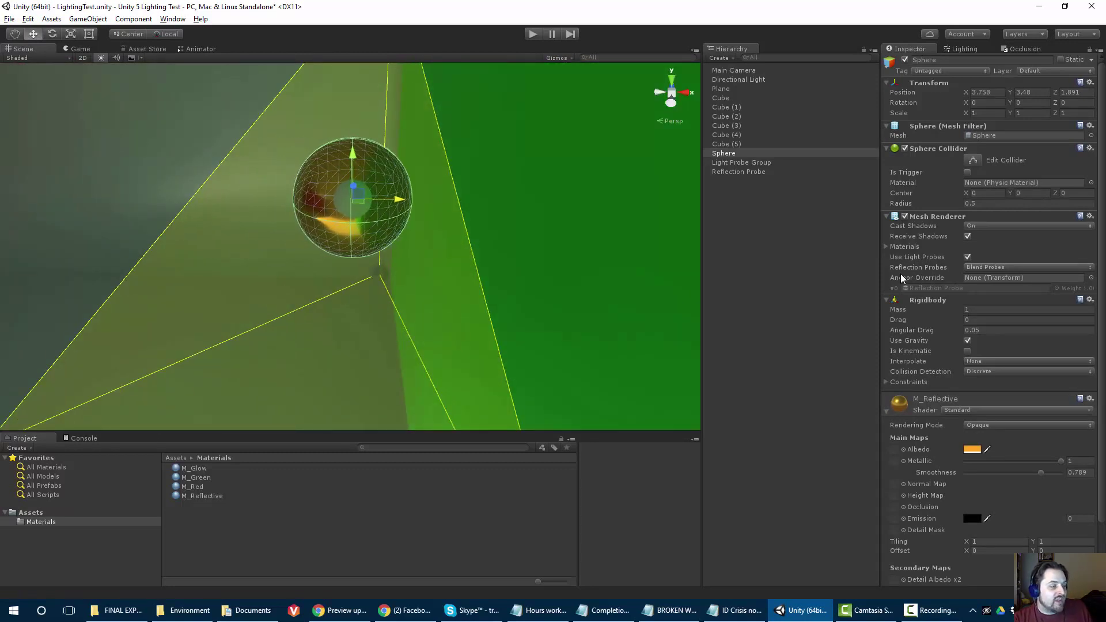
Examine the reflections on the back wall, the sphere and the floor plane from several angles
left_click(254, 202)
mouse_move(254, 202)
right_mouse_down()
mouse_move(259, 210)
mouse_move(277, 179)
mouse_move(274, 222)
mouse_move(277, 202)
mouse_move(270, 216)
mouse_move(227, 222)
right_mouse_up()
key("s")
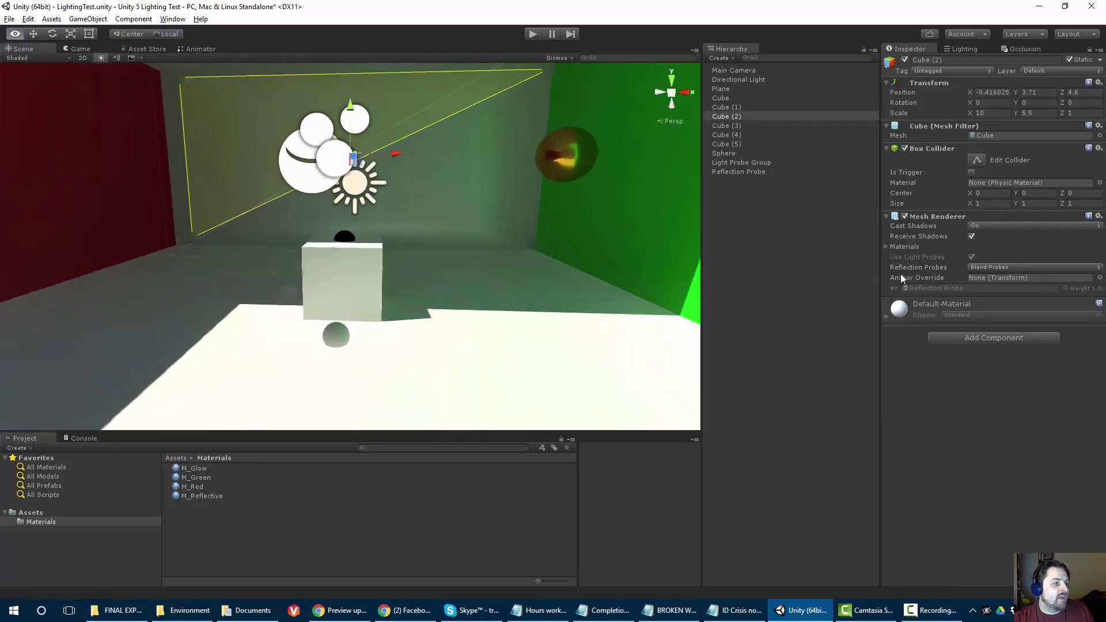
left_click(620, 190)
left_click(567, 154)
left_click_drag(566, 155, 591, 135, "alt")
left_click(519, 311)
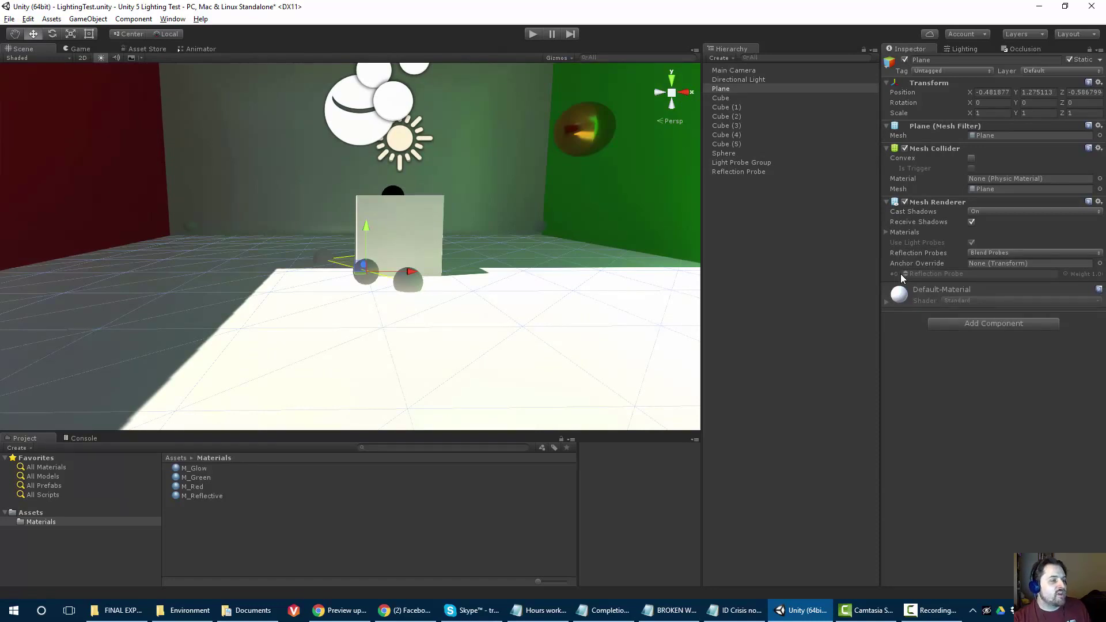
mouse_move(351, 248)
right_mouse_down()
mouse_move(345, 196)
mouse_move(369, 230)
mouse_move(427, 225)
right_mouse_up()
middle_click_drag(288, 260, 415, 250)
scroll(415, 250, "up", 2)
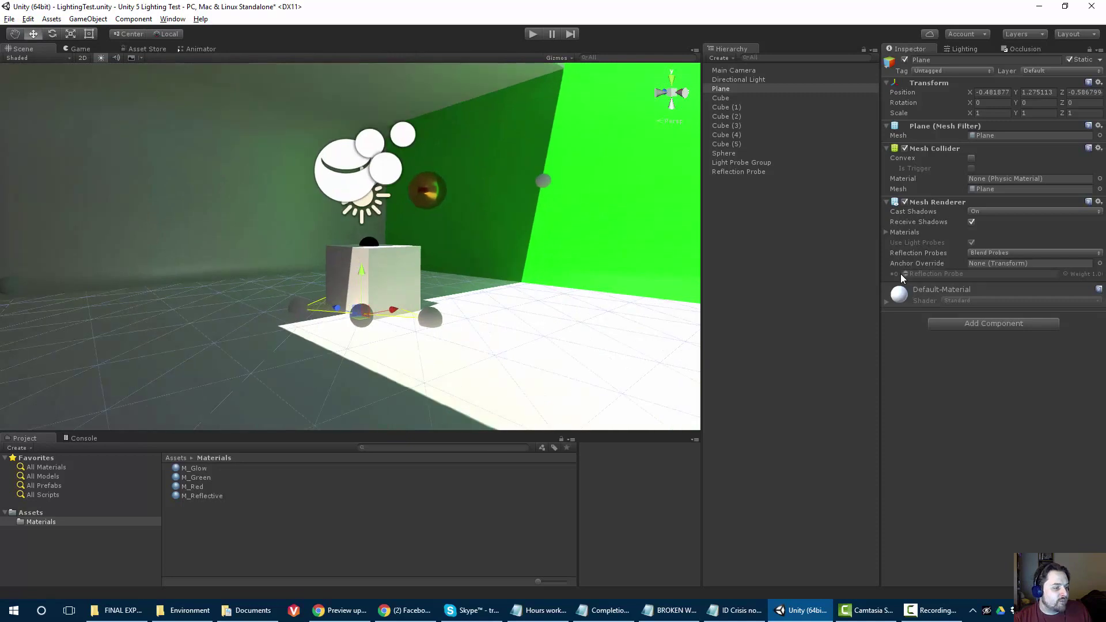
Create a material named M_Floor in the Materials folder for the floor plane, with Smoothness 1
right_click(187, 510)
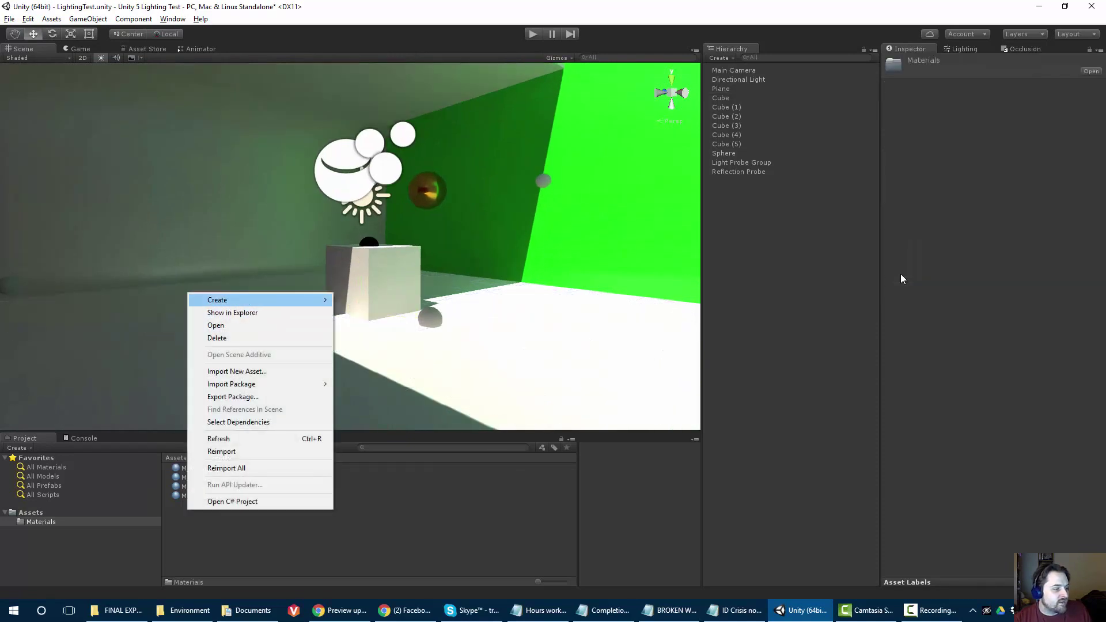
mouse_move(259, 300)
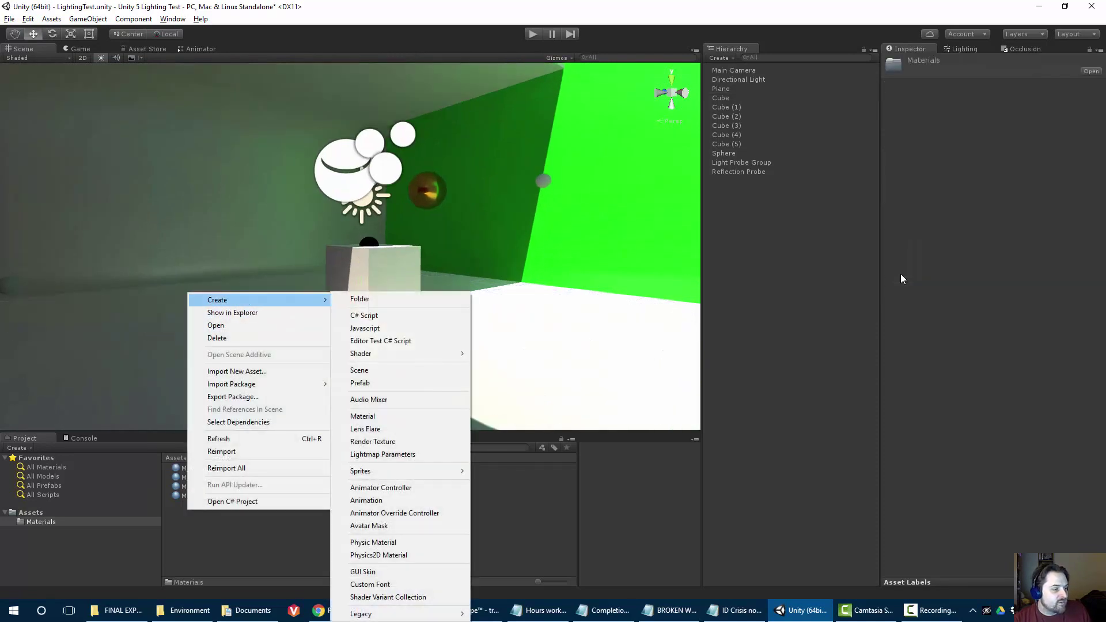
left_click(369, 416)
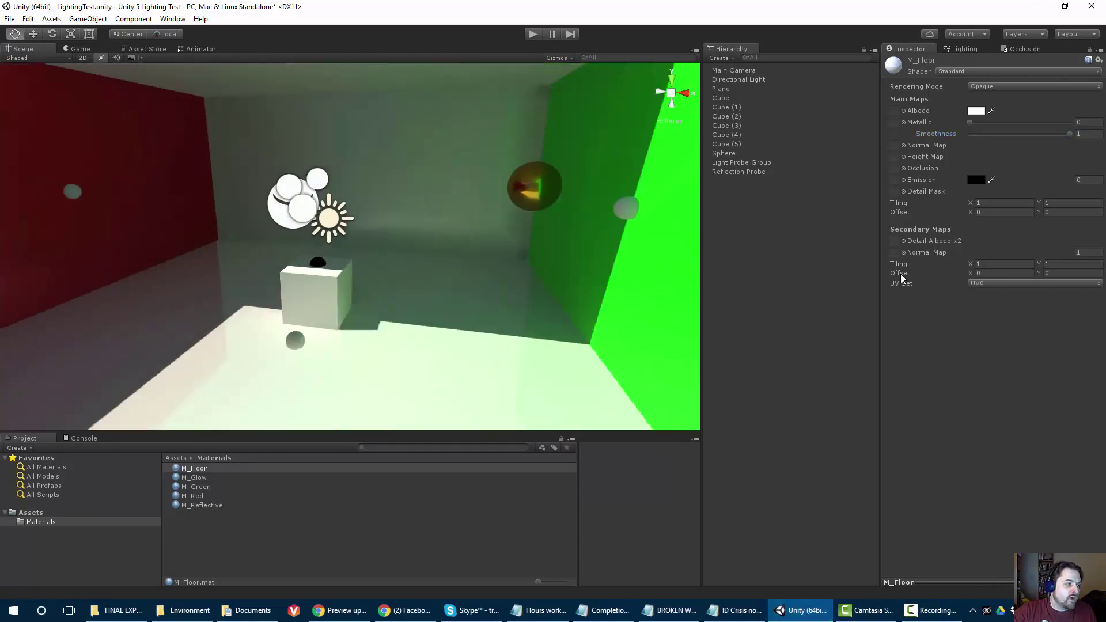
Set the Metallic value of M_Floor to 1 and check the floor's reflections around the room
right_click_drag(339, 247, 279, 249)
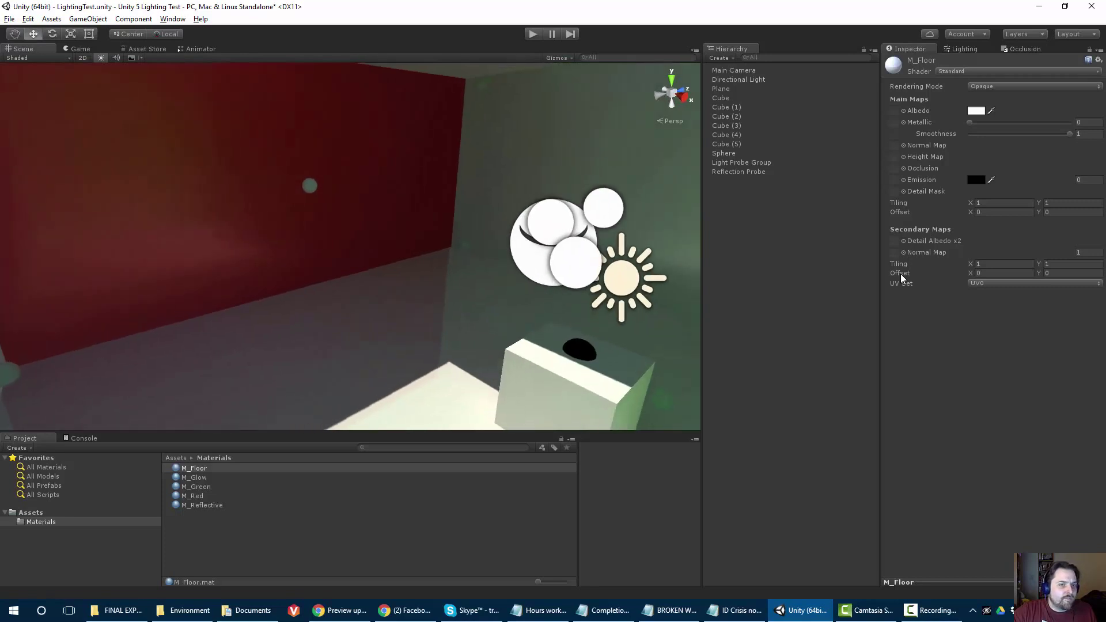
type("1")
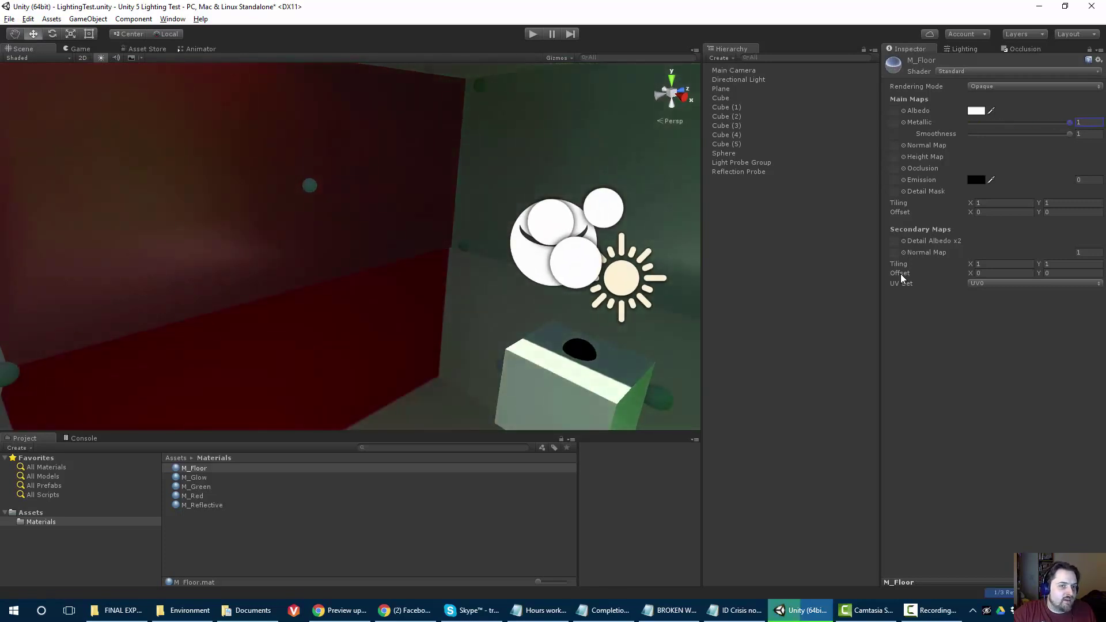
right_click_drag(350, 247, 219, 246)
left_click_drag(519, 247, 115, 254, "alt")
right_click_drag(903, 278, 903, 278)
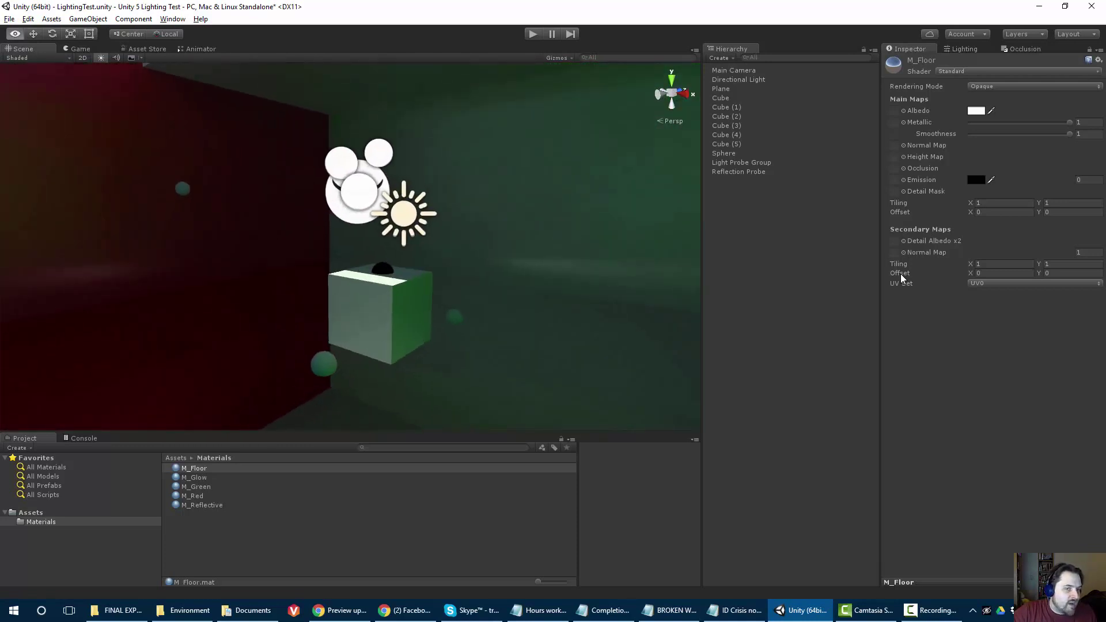
Lower the Smoothness of M_Floor to about 0.86 and check the floor's blurred reflections of the walls
left_click_drag(1069, 134, 1053, 133)
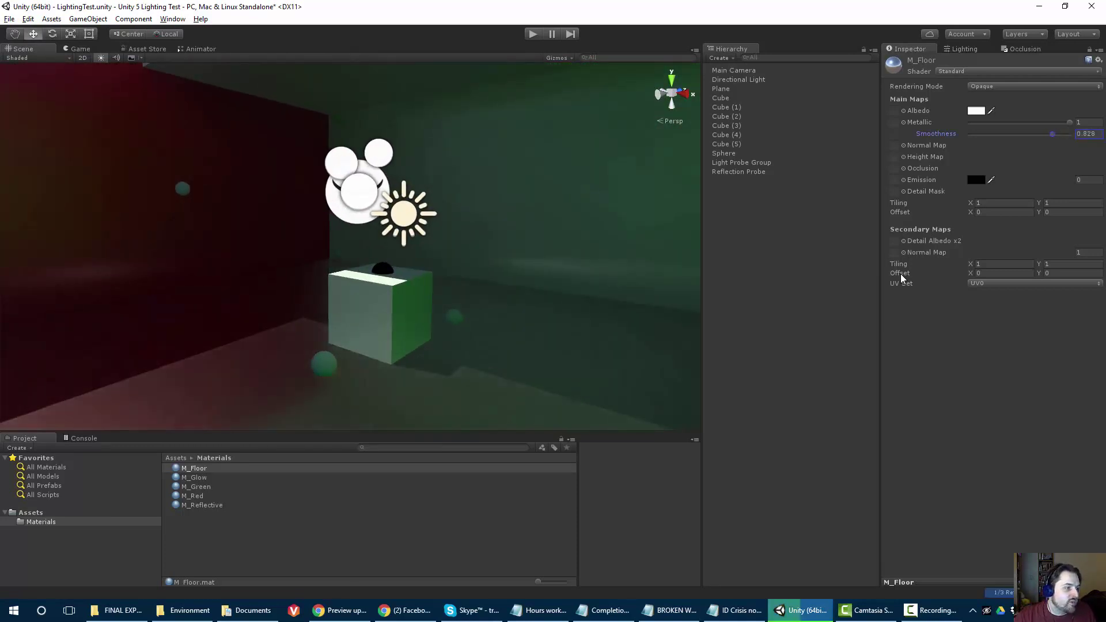
right_click_drag(902, 278, 903, 277)
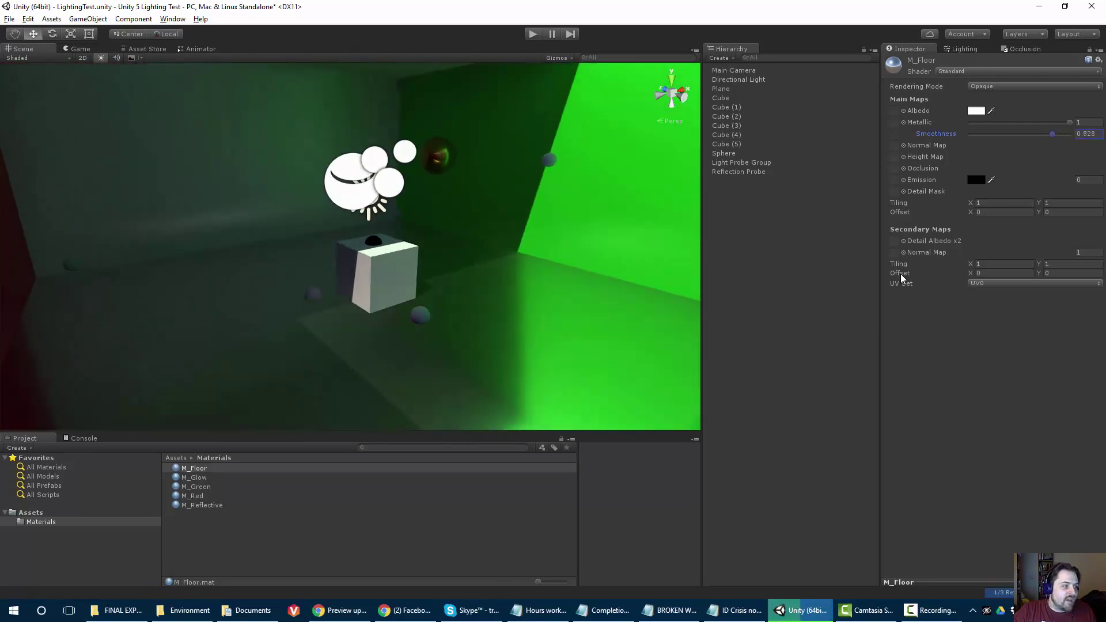
right_click_drag(903, 278, 903, 278)
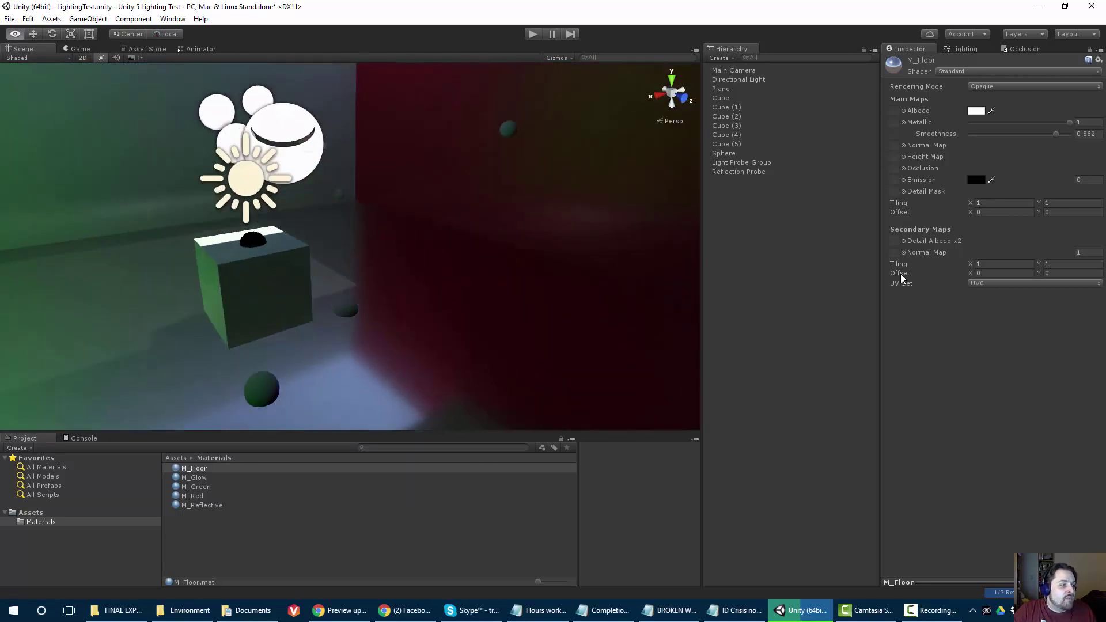
Select the Reflection Probe, switch its Box Projection off and on again, and compare the floor reflections from several sides
key("ctrl+z")
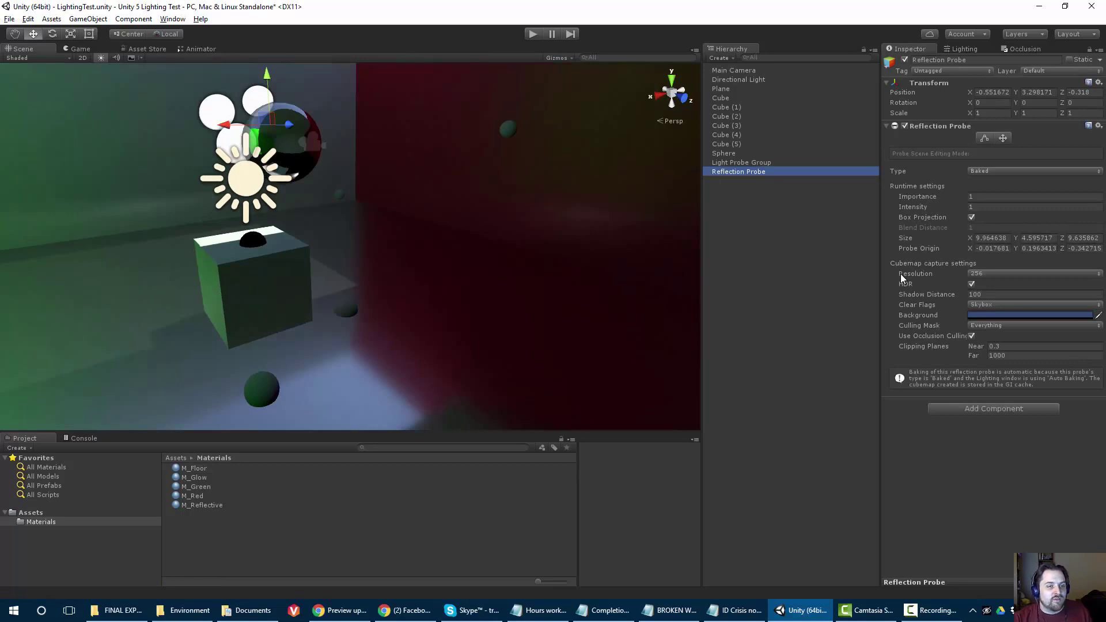
right_click_drag(903, 278, 903, 278)
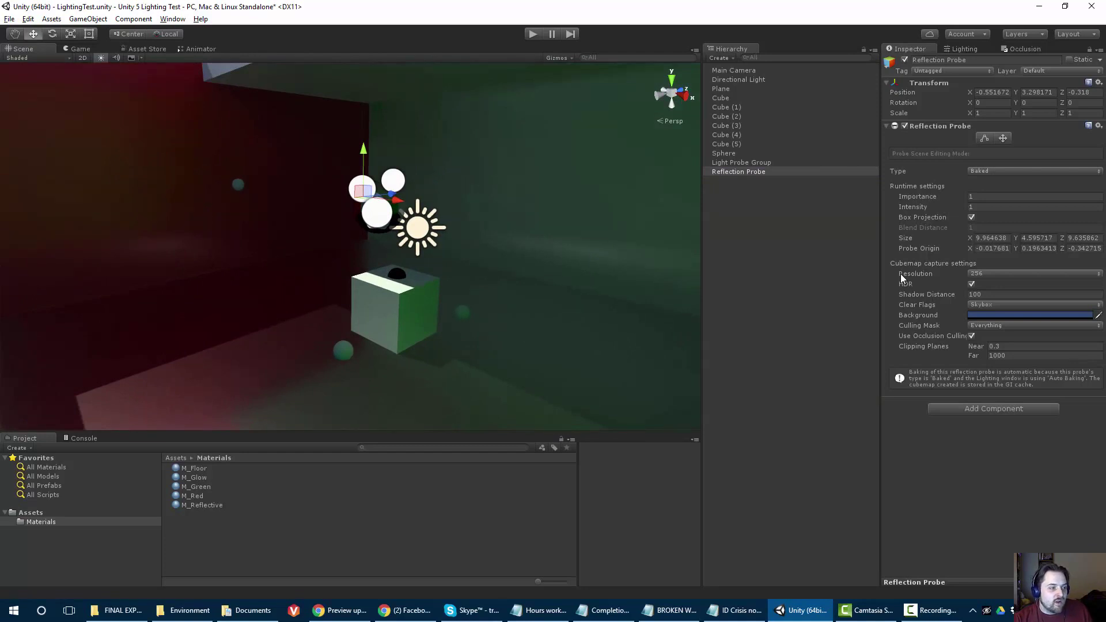
key("space")
right_click_drag(903, 278, 903, 277)
left_click(972, 217)
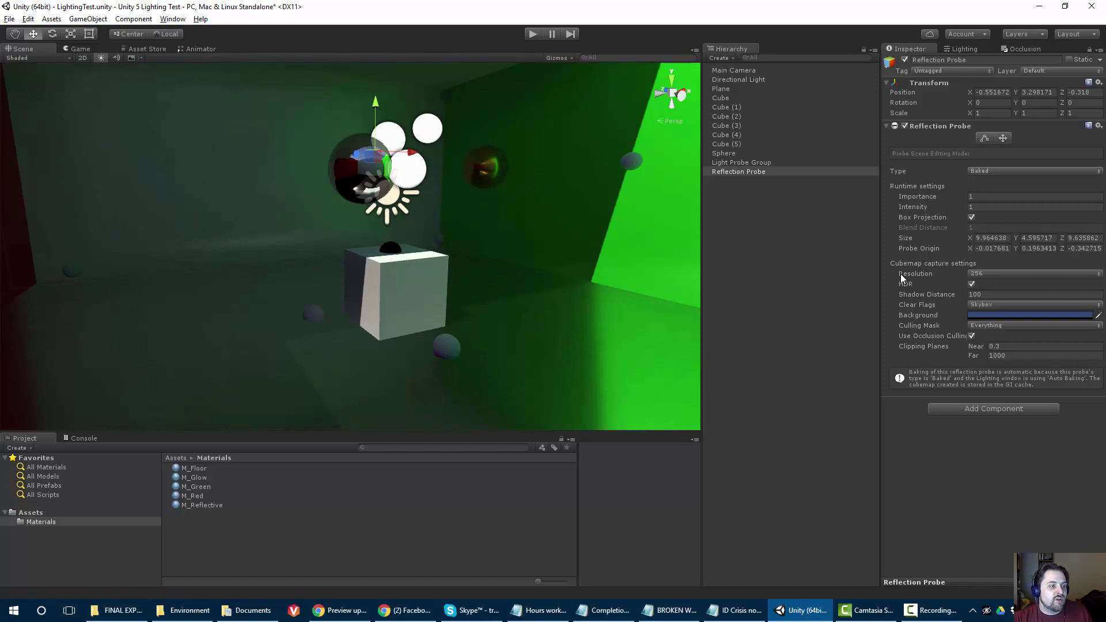
right_click_drag(903, 278, 903, 277)
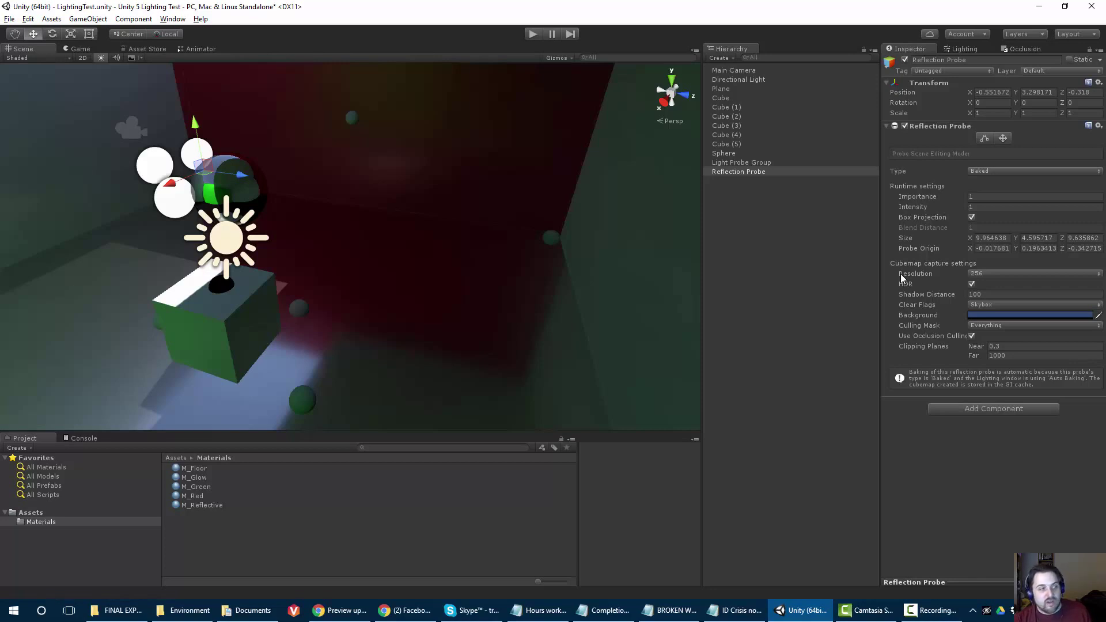
right_click_drag(903, 277, 903, 278)
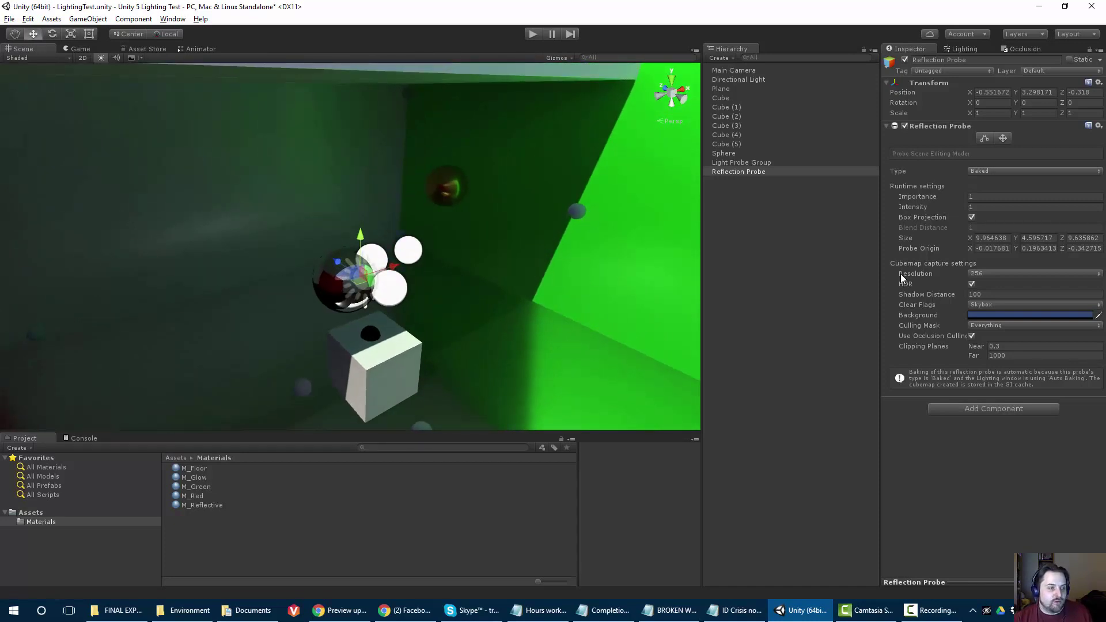
right_click_drag(903, 278, 903, 278)
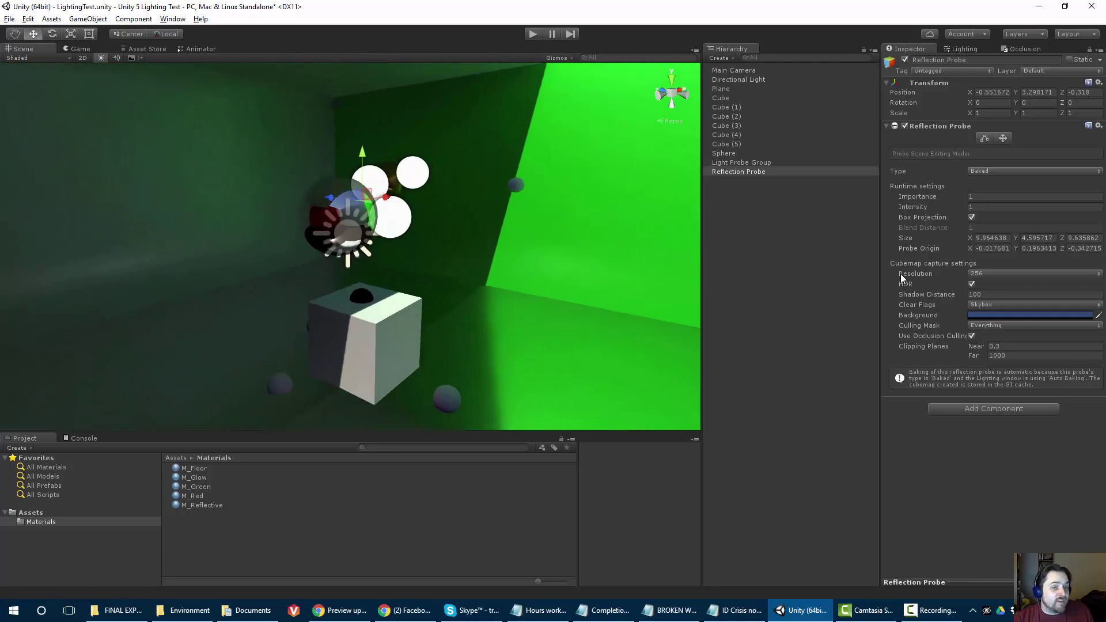
Toggle the Reflection Probe's Box Projection repeatedly to compare the green wall's reflection on the floor
key("space")
key("space")
key("space")
key("space")
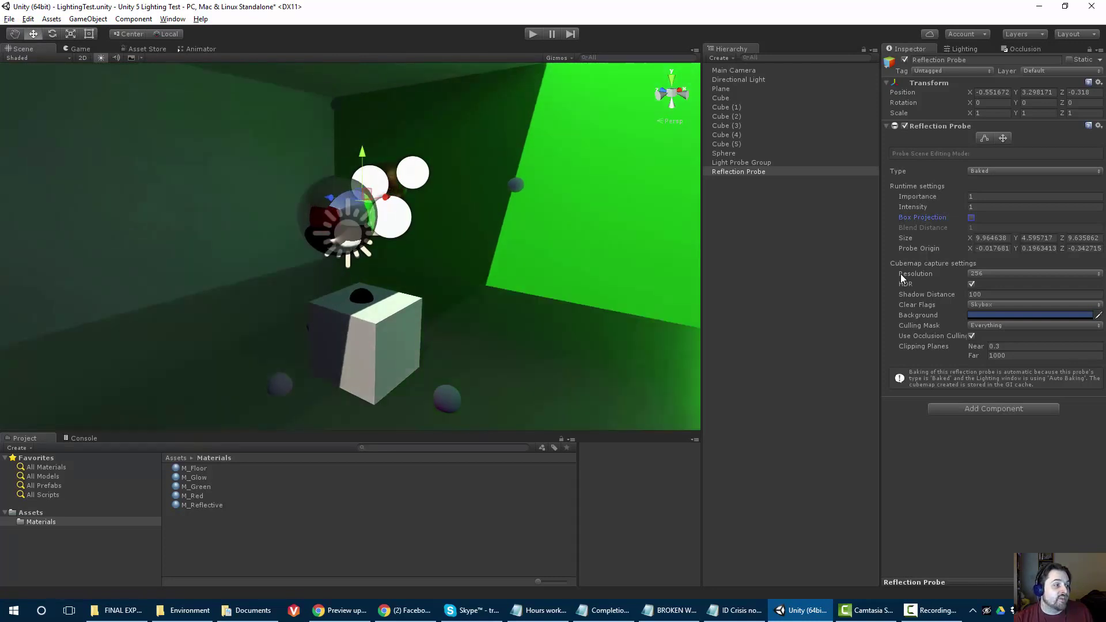
Select the floor plane and examine its reflections of the red and green walls from different angles
left_click_drag(369, 247, 427, 248, "alt")
left_click_drag(173, 248, 415, 247, "alt")
left_click_drag(320, 253, 346, 254, "alt")
left_click(449, 357)
right_click_drag(449, 247, 214, 242)
key("w")
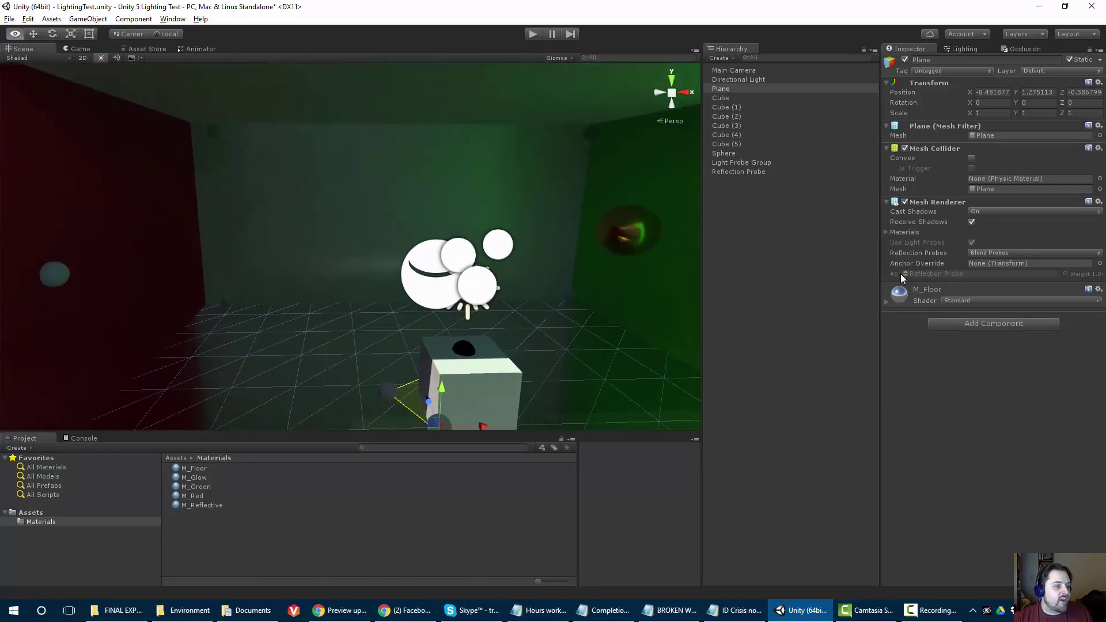
Add a point light to the scene inside the room
right_click_drag(288, 231, 357, 202)
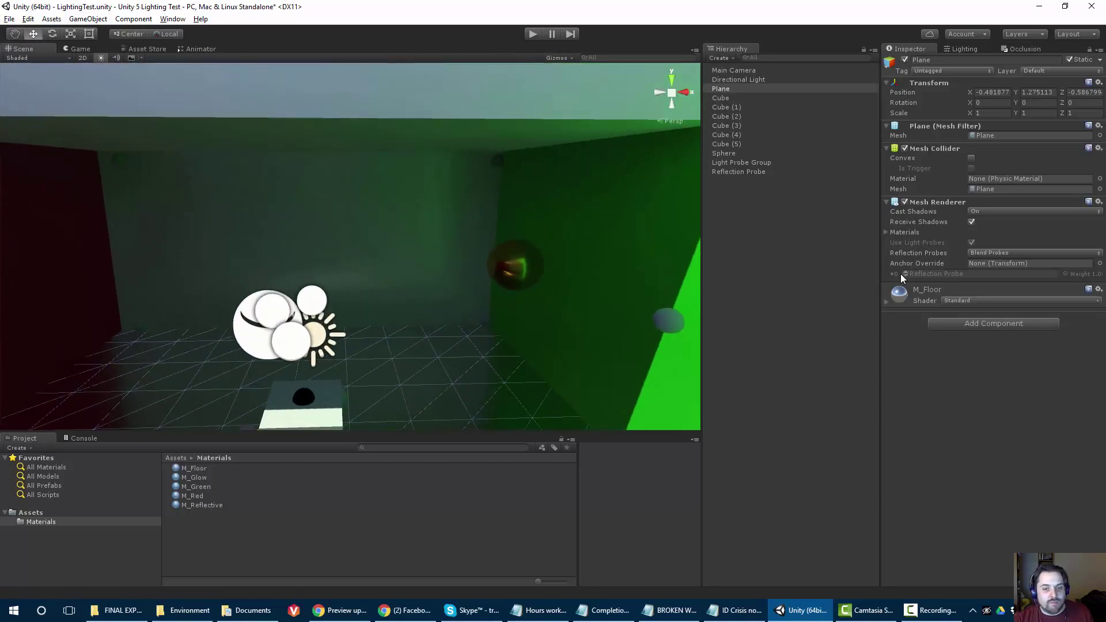
left_click(87, 19)
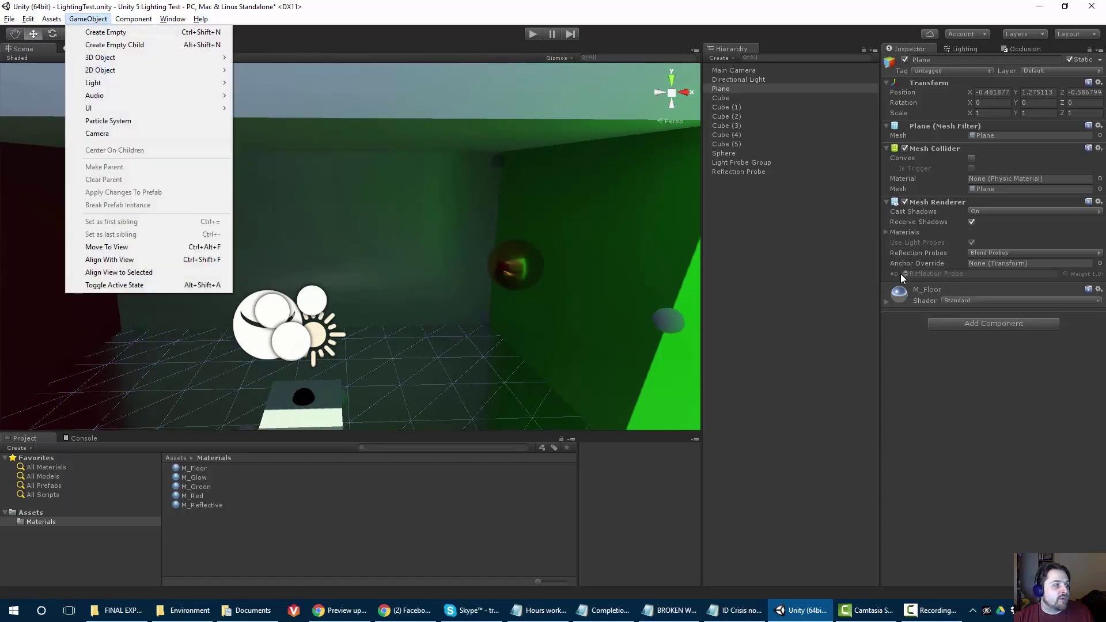
mouse_move(93, 82)
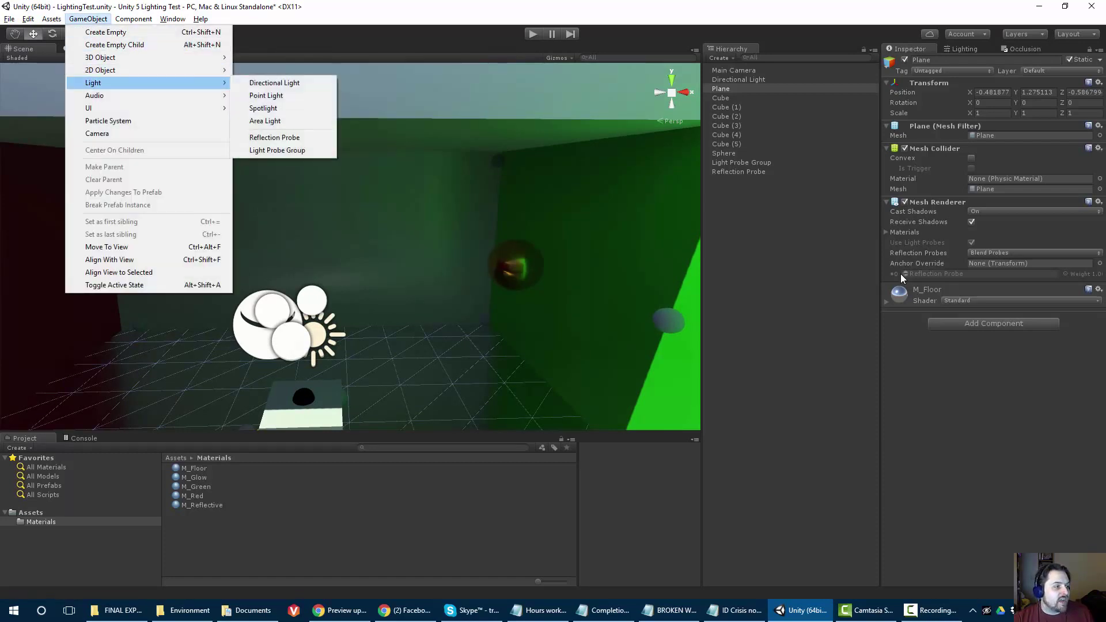
left_click(266, 95)
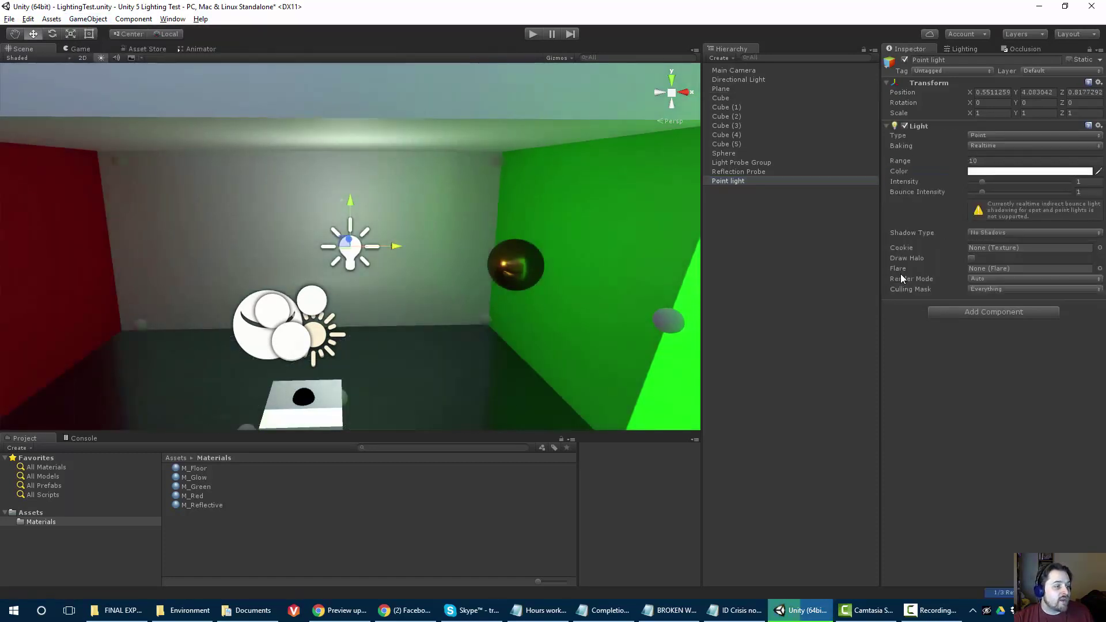
Lower the point light and move it beside the red wall, to about X -3.99, Y 2.42
left_click_drag(266, 248, 172, 247)
key("a")
key("q")
right_click_drag(172, 247, 172, 247)
key("s")
left_click_drag(340, 144, 340, 235)
left_click_drag(384, 276, 320, 276)
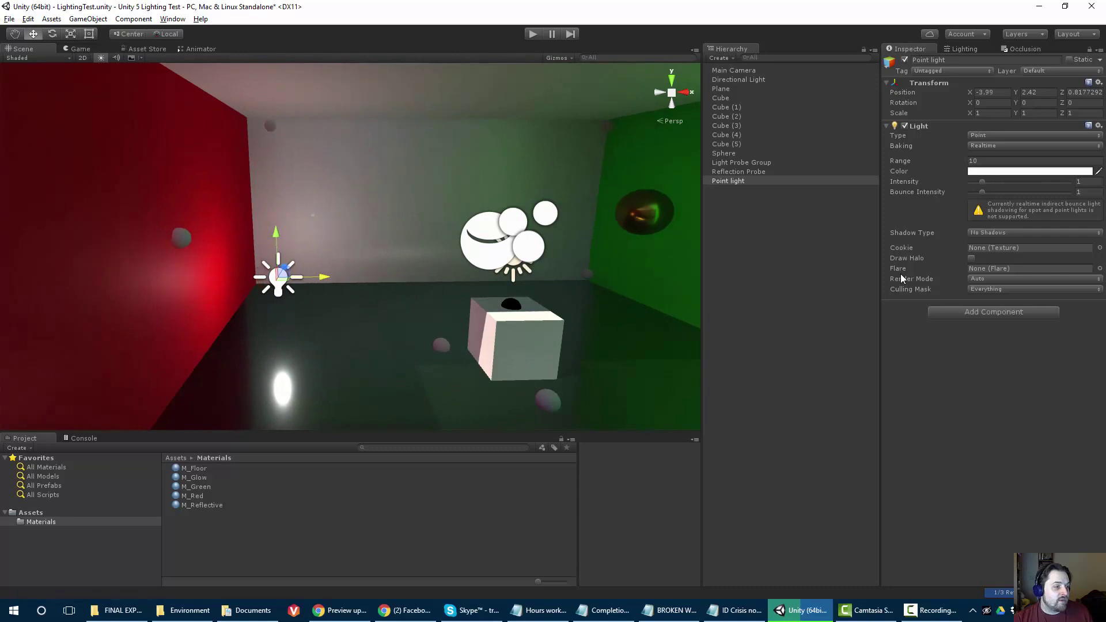
Add a spotlight and move it above the white cube, to about X -0.02, Z -0.448
middle_click_drag(320, 276, 251, 266)
left_click_drag(251, 266, 197, 243, "alt")
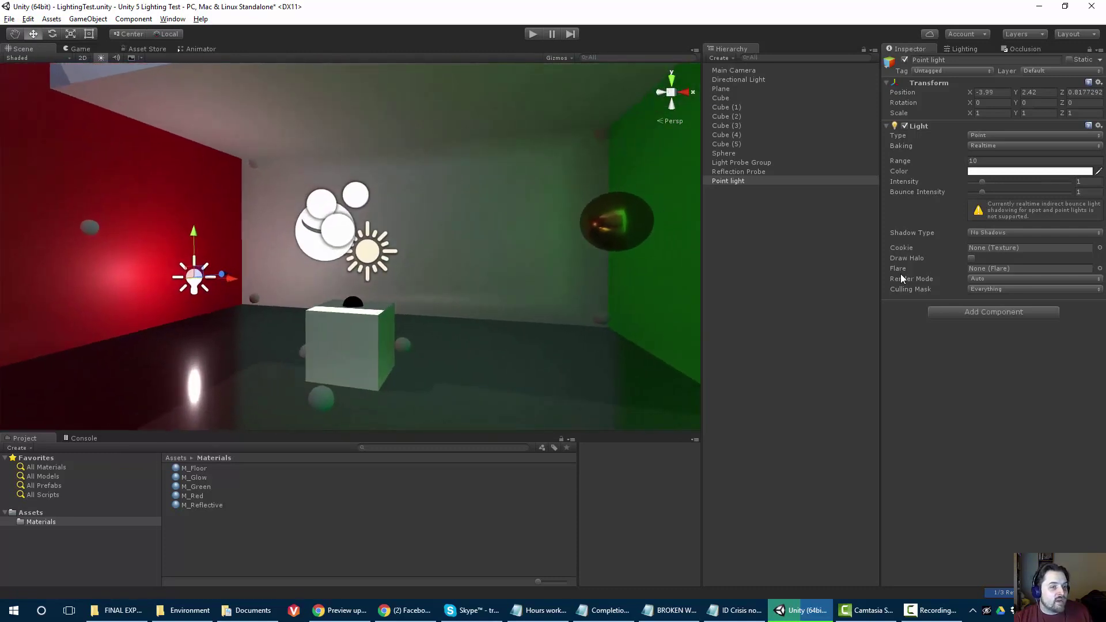
left_click(87, 19)
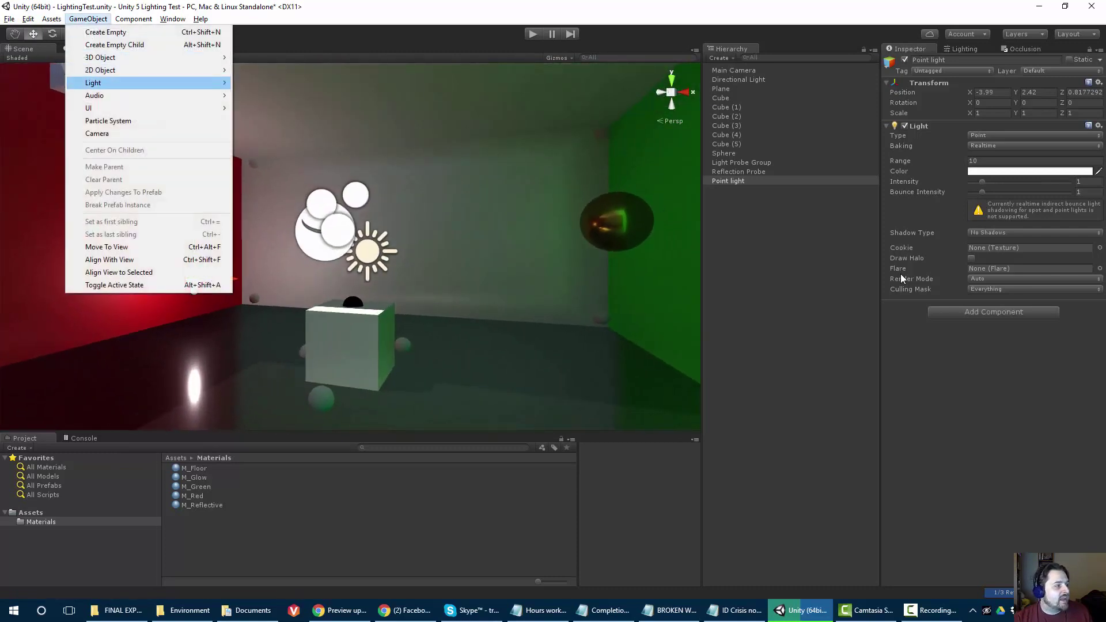
mouse_move(93, 83)
key("Return")
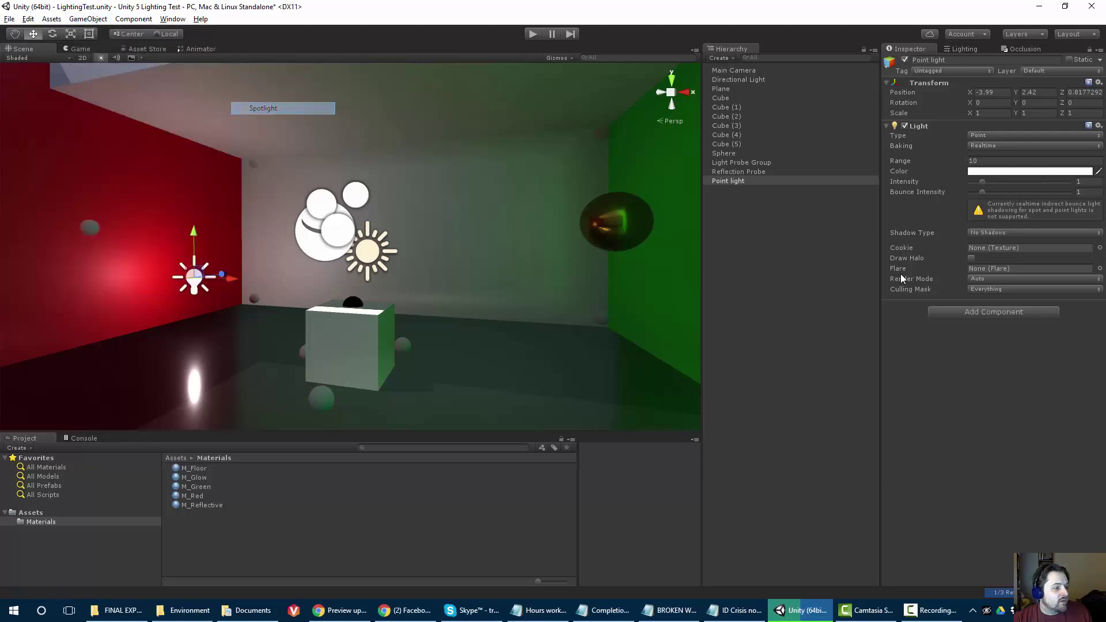
left_click_drag(349, 291, 222, 294)
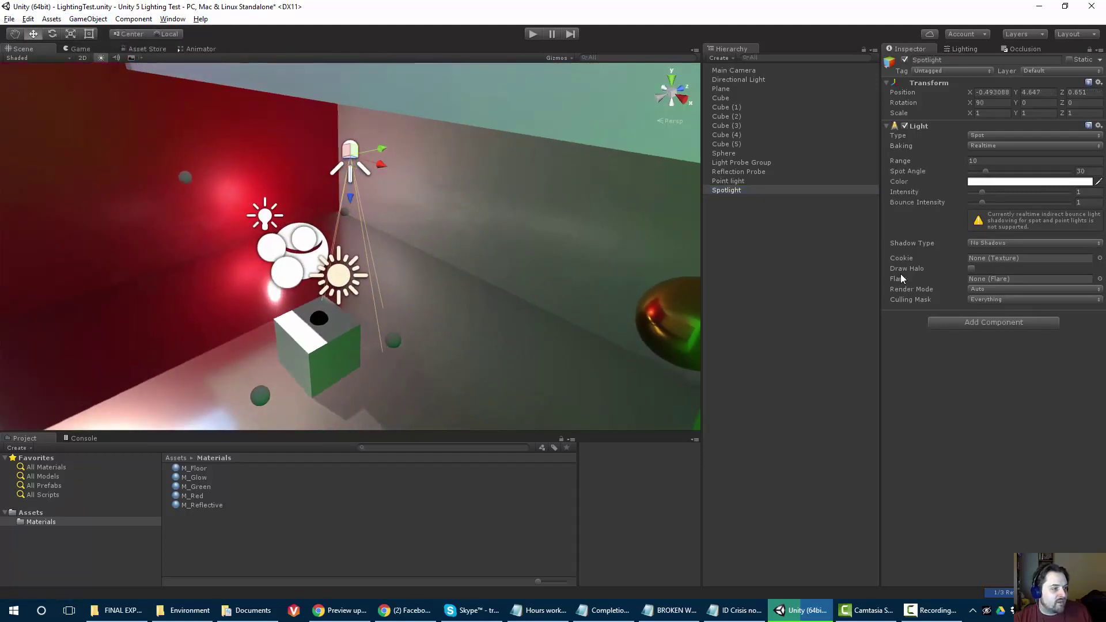
left_click_drag(350, 157, 308, 179)
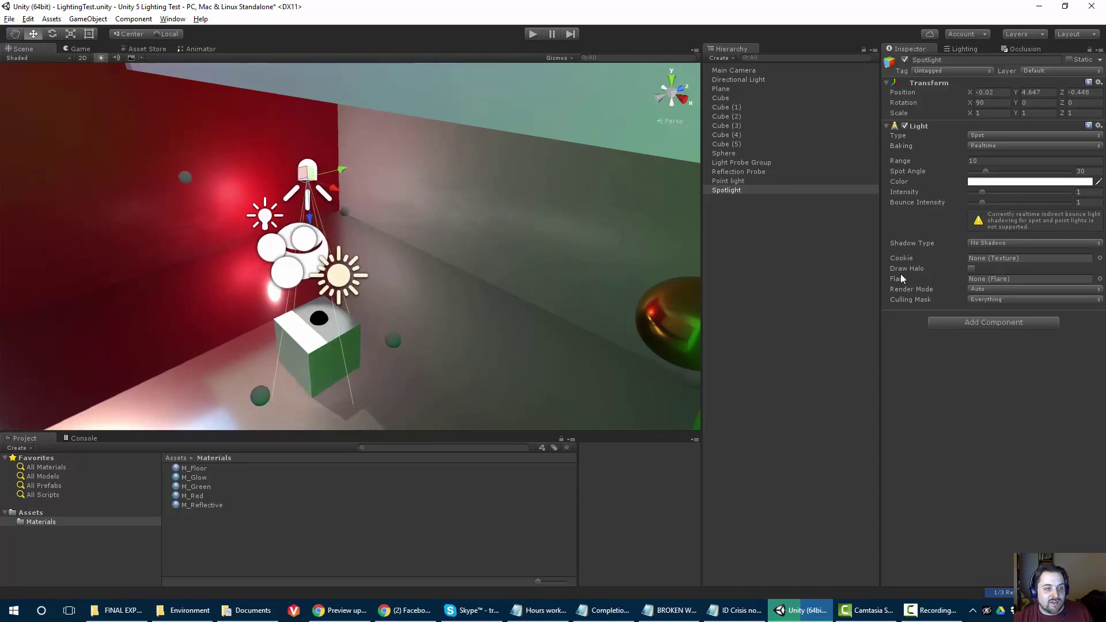
Set the spotlight's Spot Angle to 76, Range to about 12.09, Intensity to about 4.26, and its color to red
left_click_drag(986, 171, 1012, 171)
mouse_move(350, 247)
right_mouse_down()
mouse_move(461, 213)
mouse_move(386, 210)
mouse_move(346, 236)
right_mouse_up()
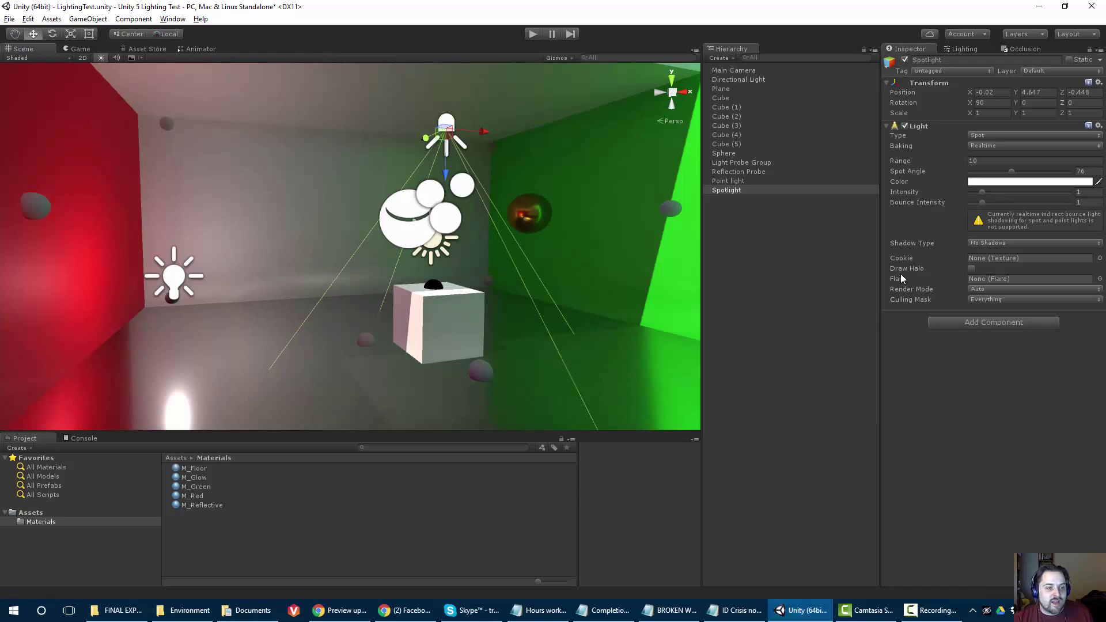
left_click_drag(901, 161, 904, 160)
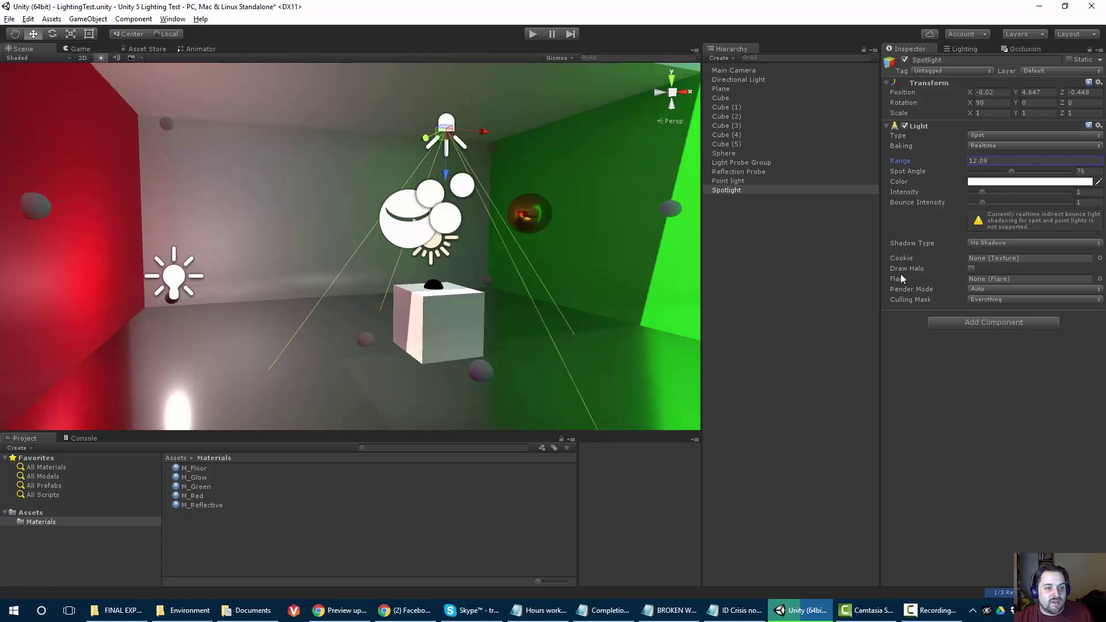
left_click_drag(982, 192, 1023, 192)
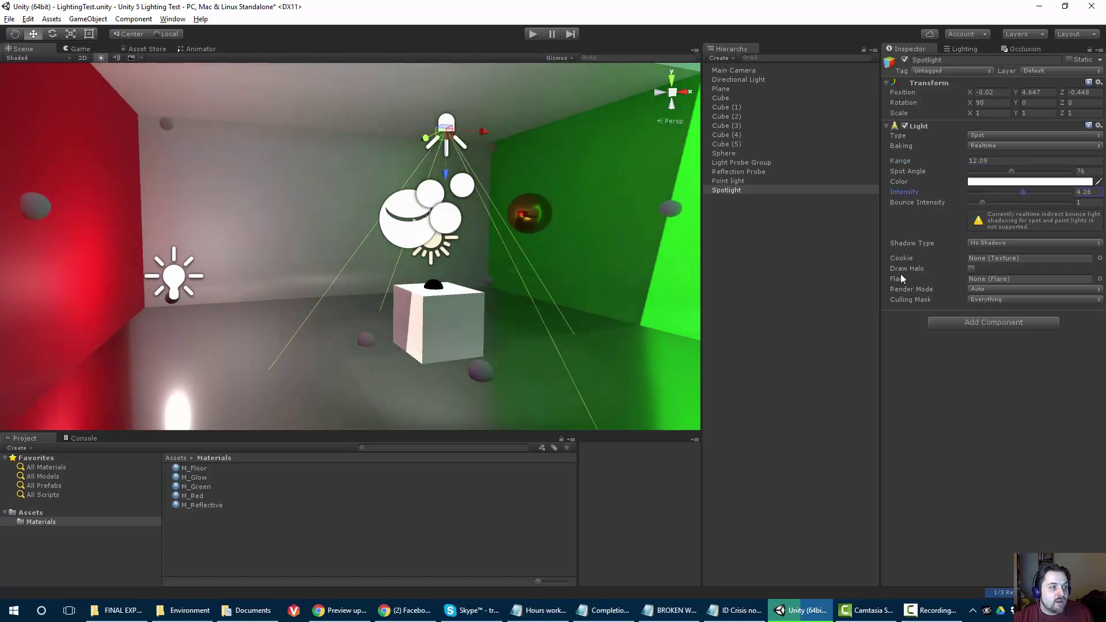
right_click_drag(640, 118, 682, 93)
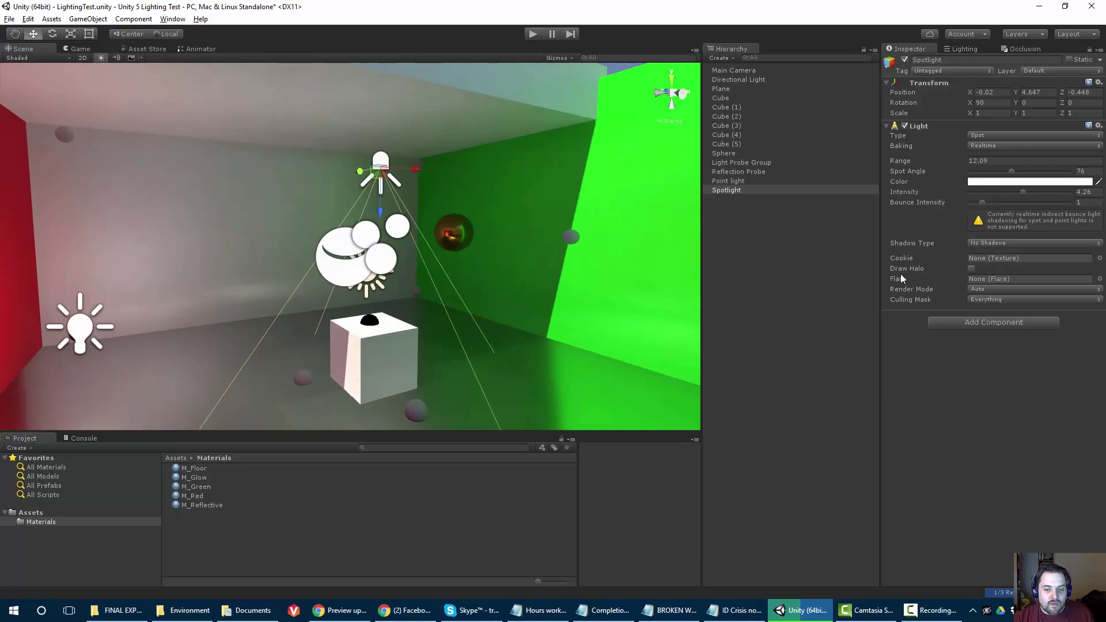
key("F9")
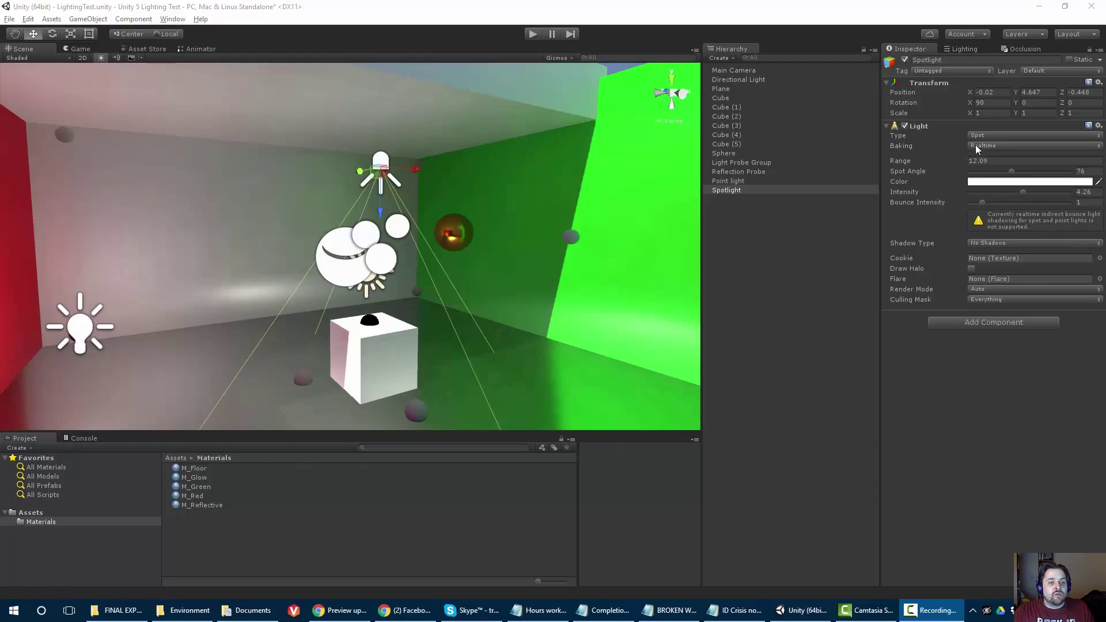
left_click(1029, 182)
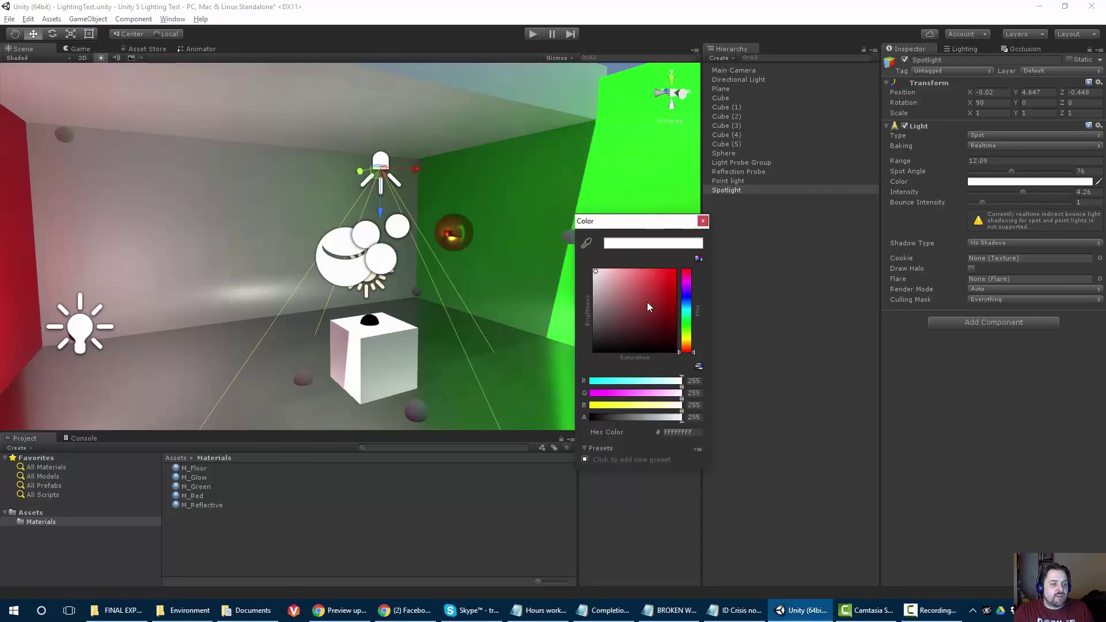
left_click_drag(648, 302, 658, 251)
Select the floor plane and set M_Floor's Metallic to 0 and Smoothness to about 0.494
scroll(300, 280, "up", 5, "alt")
right_click_drag(313, 285, 456, 194)
right_click_drag(333, 201, 234, 226)
left_click(255, 283)
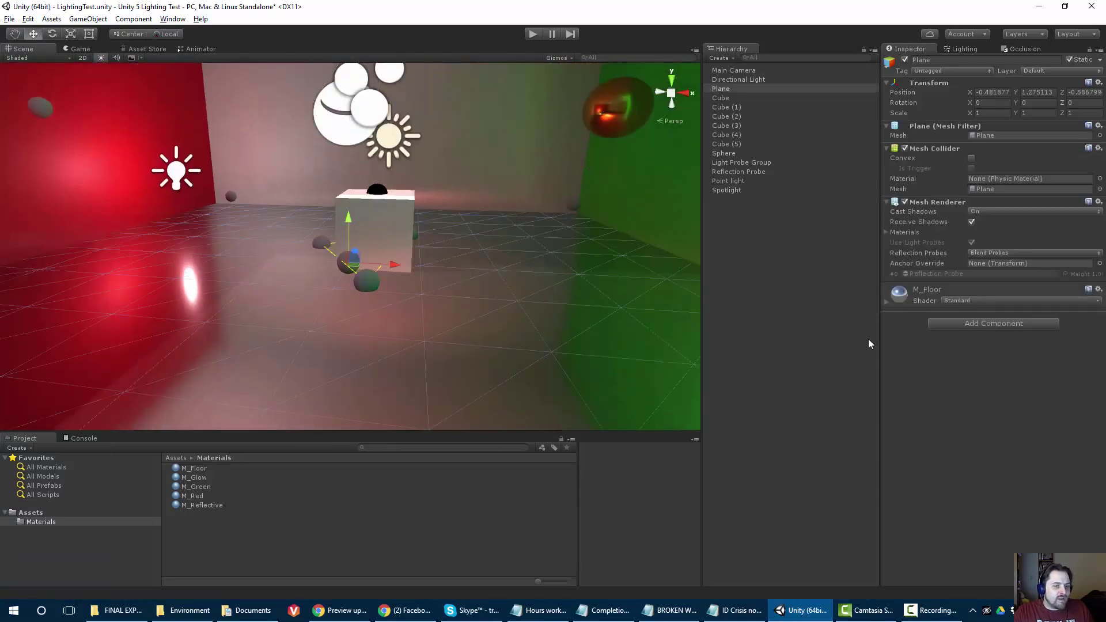
left_click(887, 301)
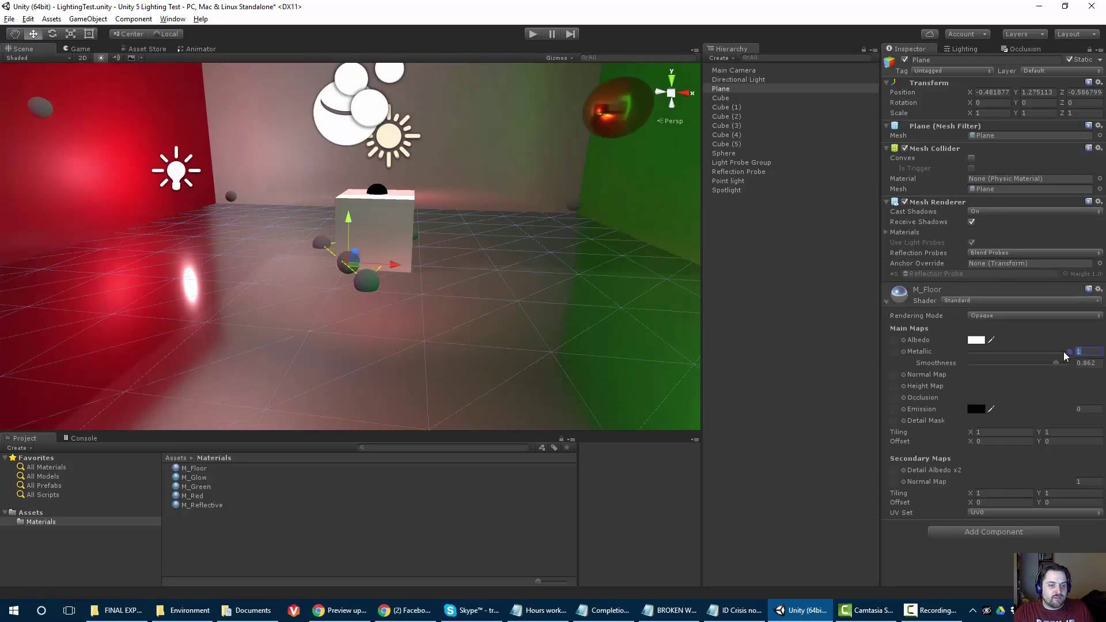
left_click_drag(1067, 353, 818, 355)
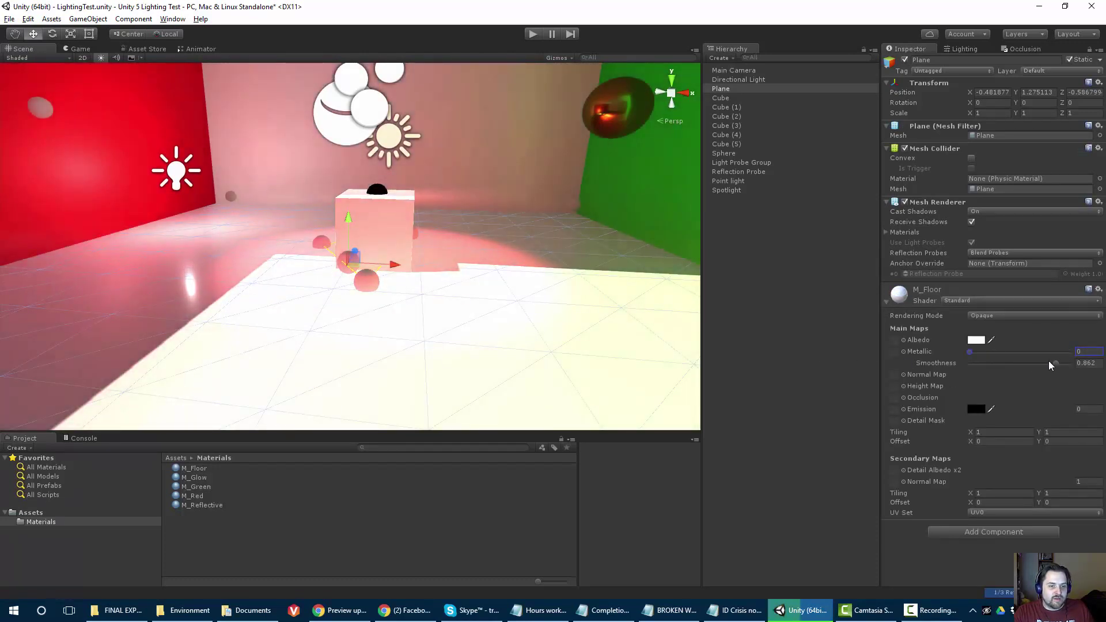
left_click_drag(1058, 366, 1022, 380)
Select the spotlight above the cube and lower its Intensity to about 2.51
scroll(282, 198, "down", 2)
middle_click_drag(282, 198, 311, 288)
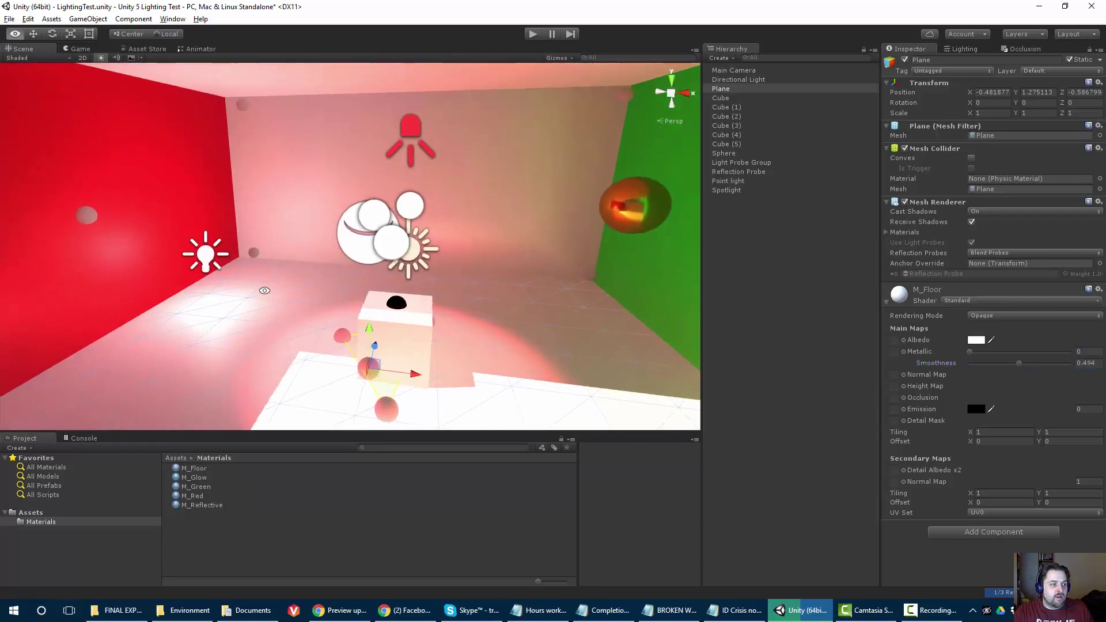
left_click_drag(311, 288, 286, 254, "alt")
middle_click_drag(287, 254, 282, 316)
left_click_drag(282, 316, 404, 215, "alt")
scroll(407, 204, "up", 1)
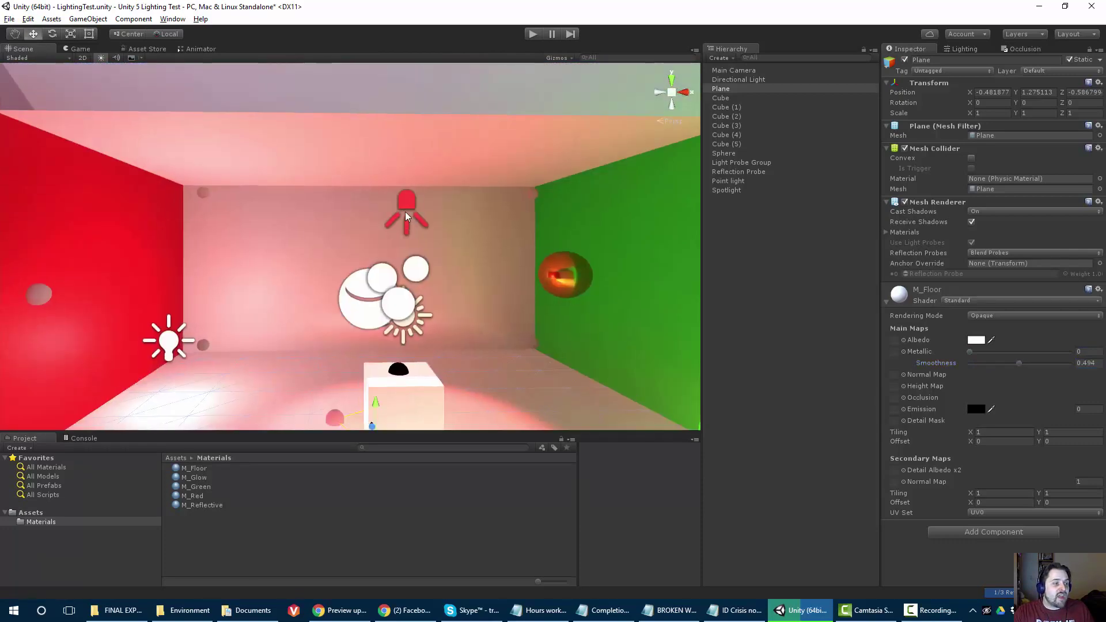
left_click(407, 202)
middle_click_drag(318, 268, 288, 199)
left_click_drag(288, 200, 248, 202, "alt")
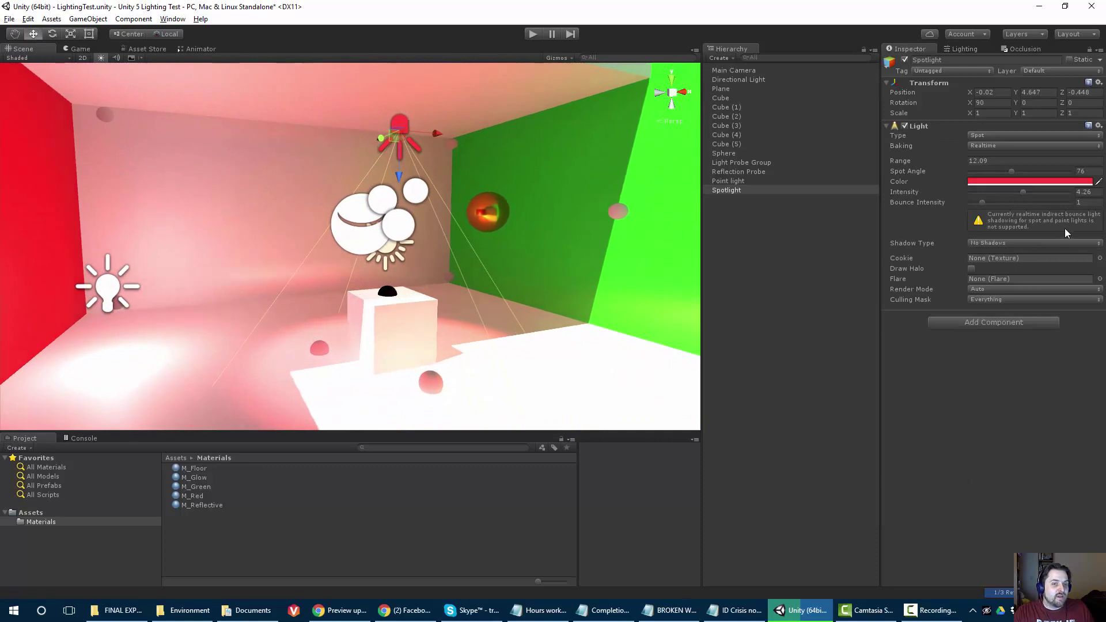
mouse_move(1024, 192)
left_mouse_down()
mouse_move(983, 206)
mouse_move(1003, 200)
left_mouse_up()
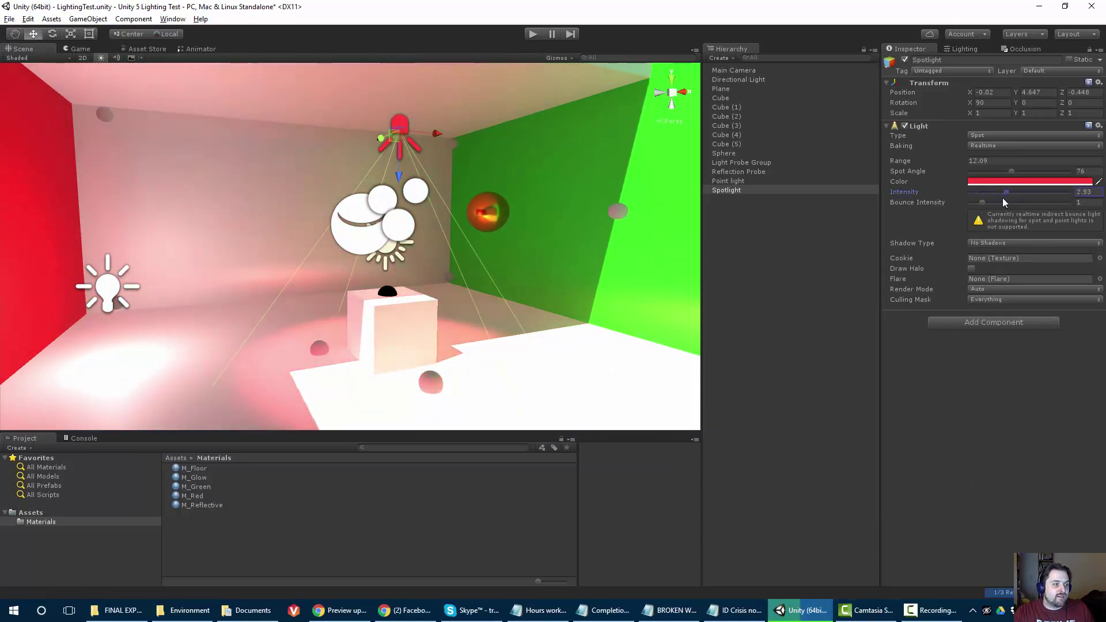
Deactivate the Directional Light object so that it no longer lights the room
left_click_drag(275, 197, 336, 320, "alt")
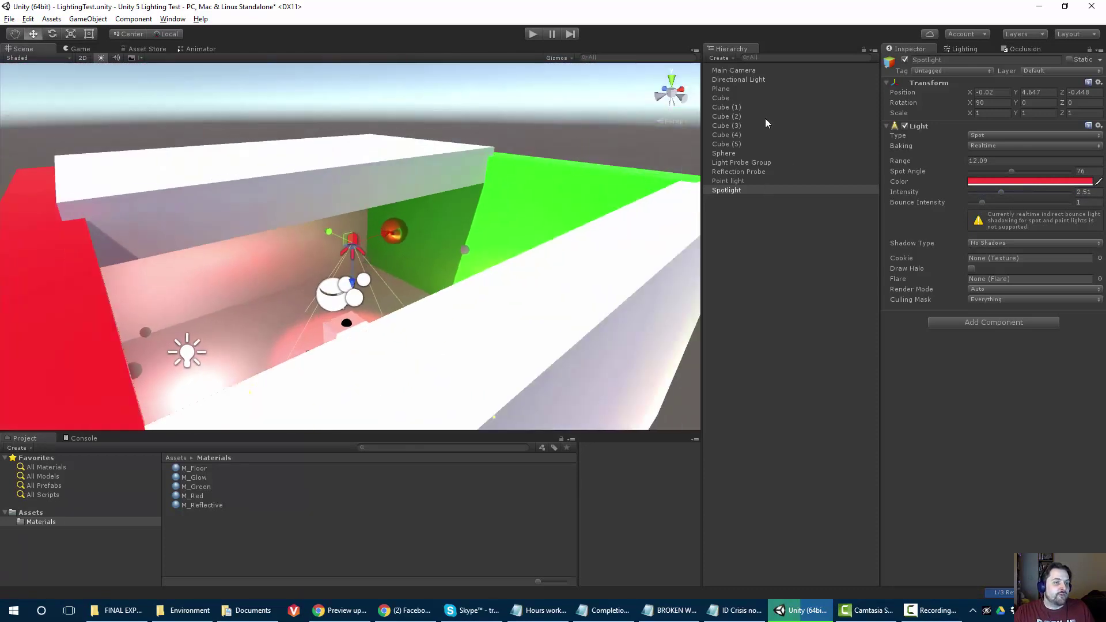
left_click(741, 81)
left_click(904, 60)
Move the point light along the red wall toward the back wall, to about Z 2.75, and view its effect
scroll(256, 234, "up", 5)
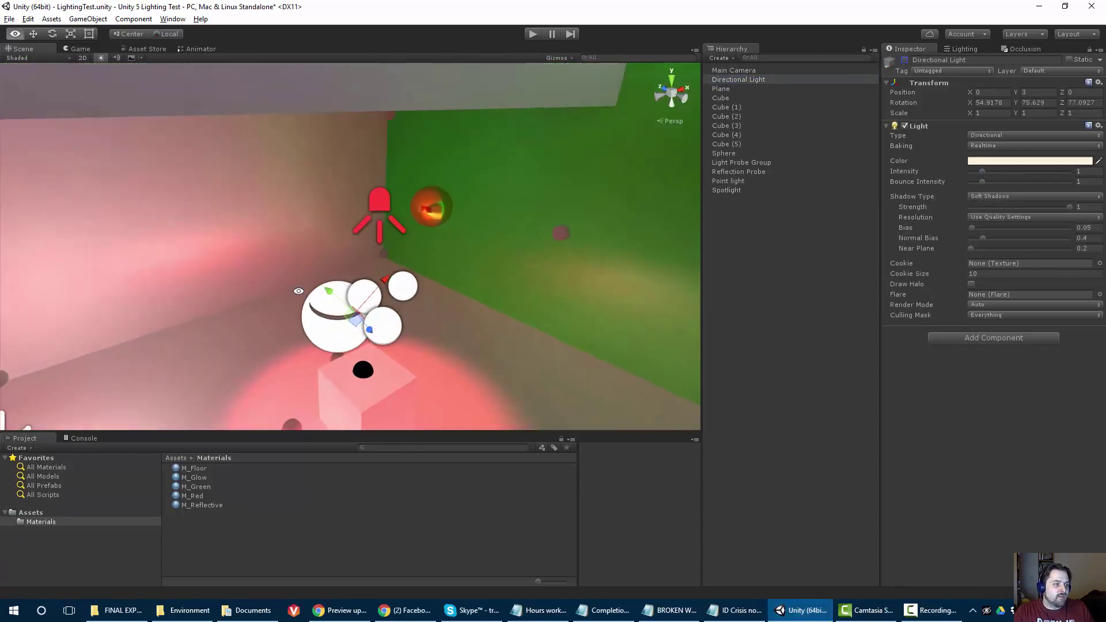
left_click_drag(346, 300, 131, 261, "alt")
left_click(175, 288)
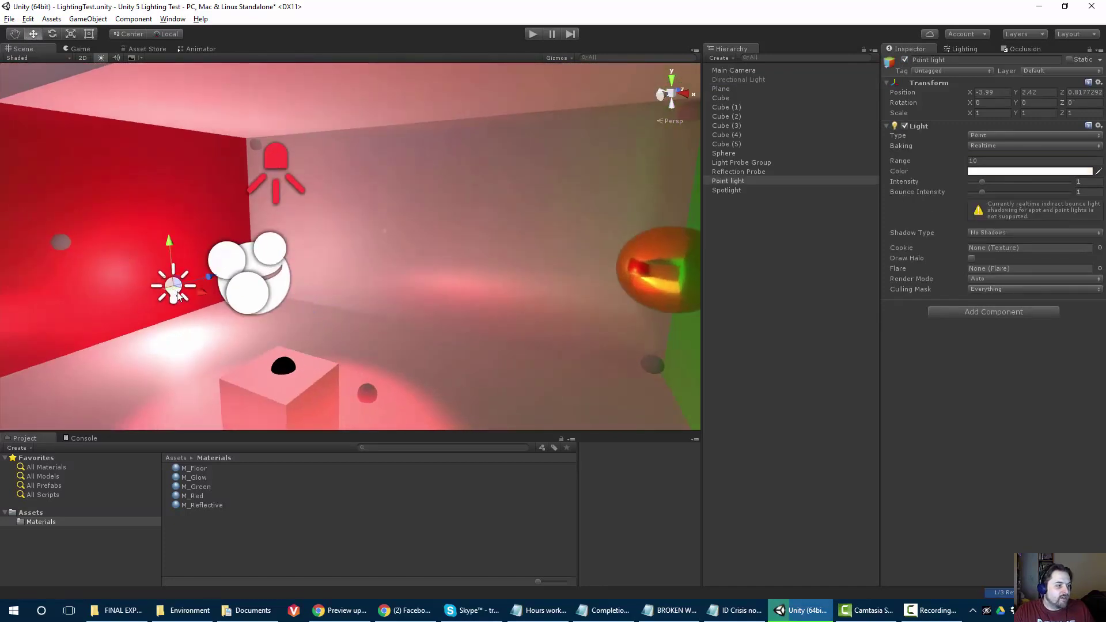
left_click_drag(177, 292, 251, 239, "alt")
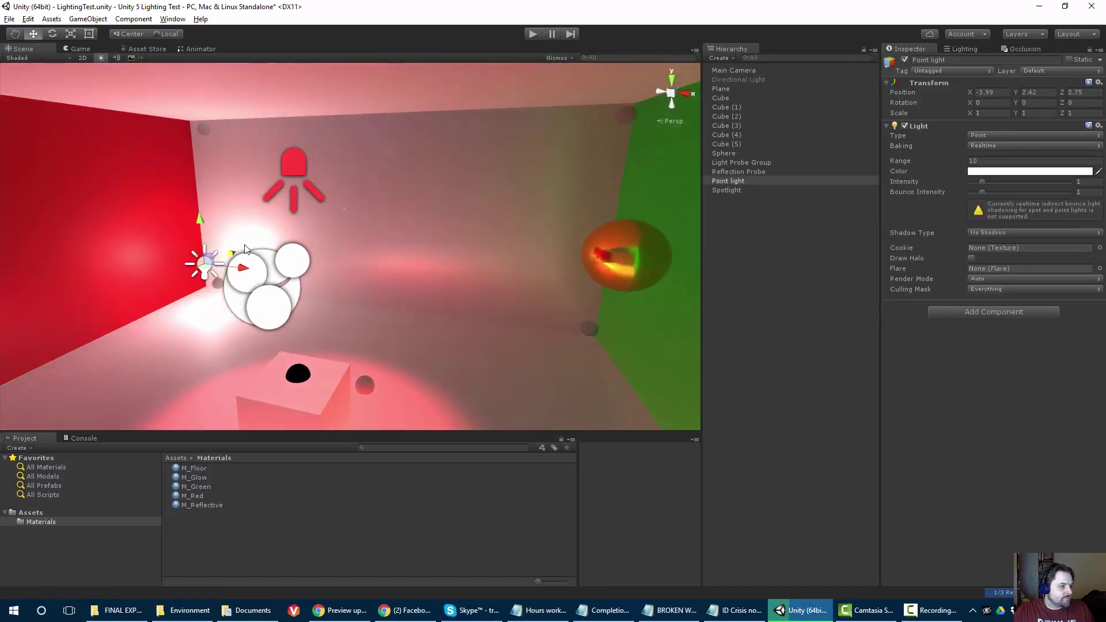
left_click_drag(146, 282, 314, 213, "alt")
left_click_drag(114, 253, 259, 216, "alt")
scroll(254, 235, "down", 4, "alt")
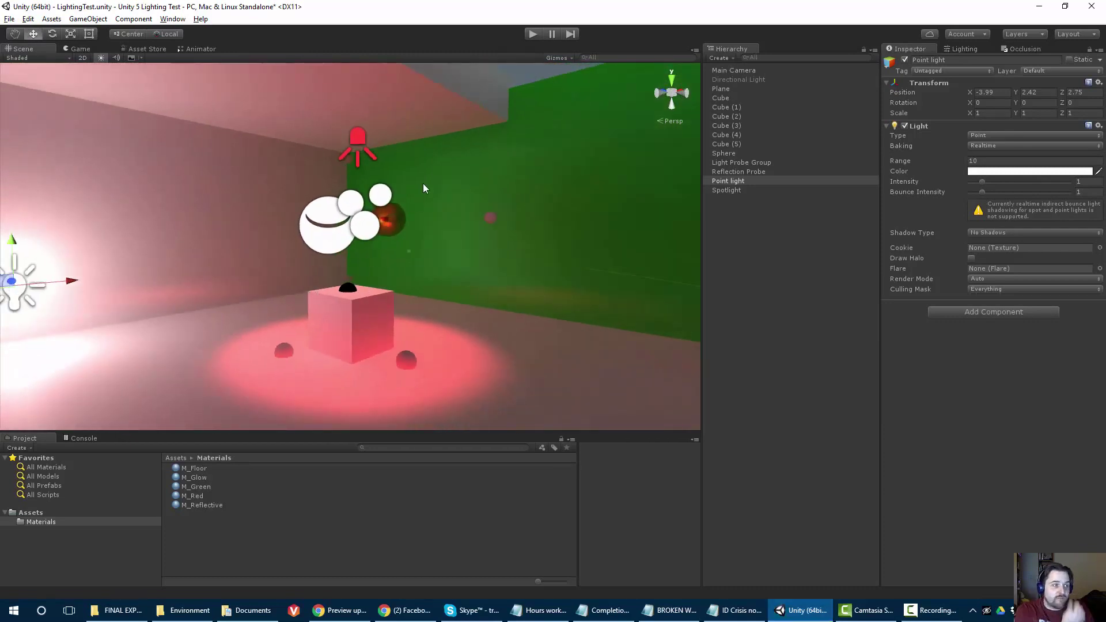
Try Hard Shadows on the spotlight and set its Shadow Type to Soft Shadows
left_click(363, 134)
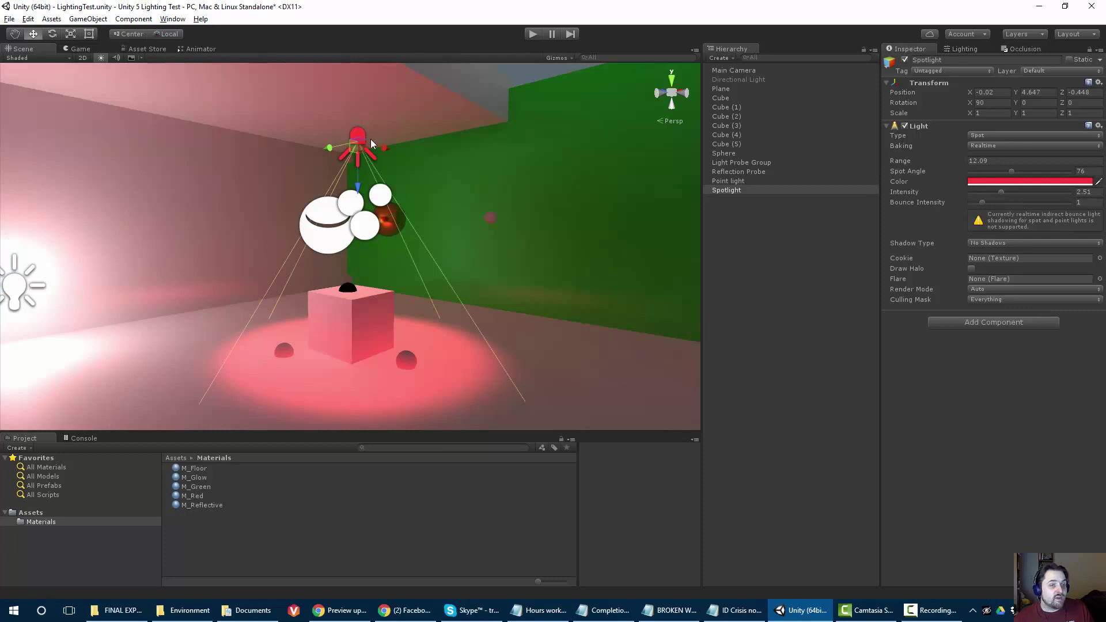
left_click(987, 245)
left_click(990, 270)
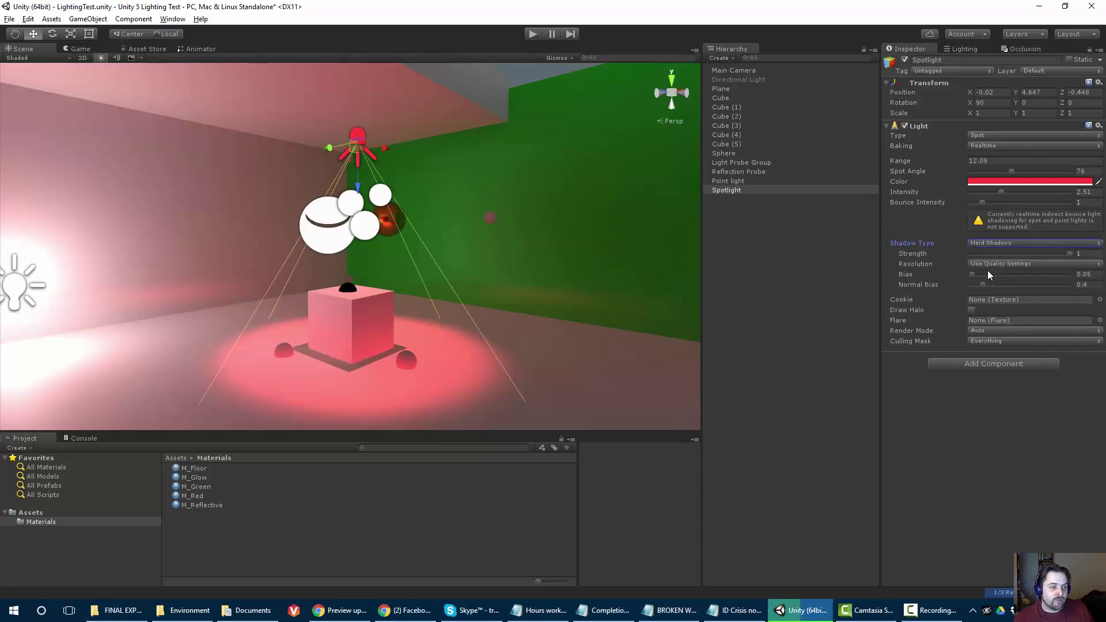
left_click(1020, 245)
left_click(1010, 281)
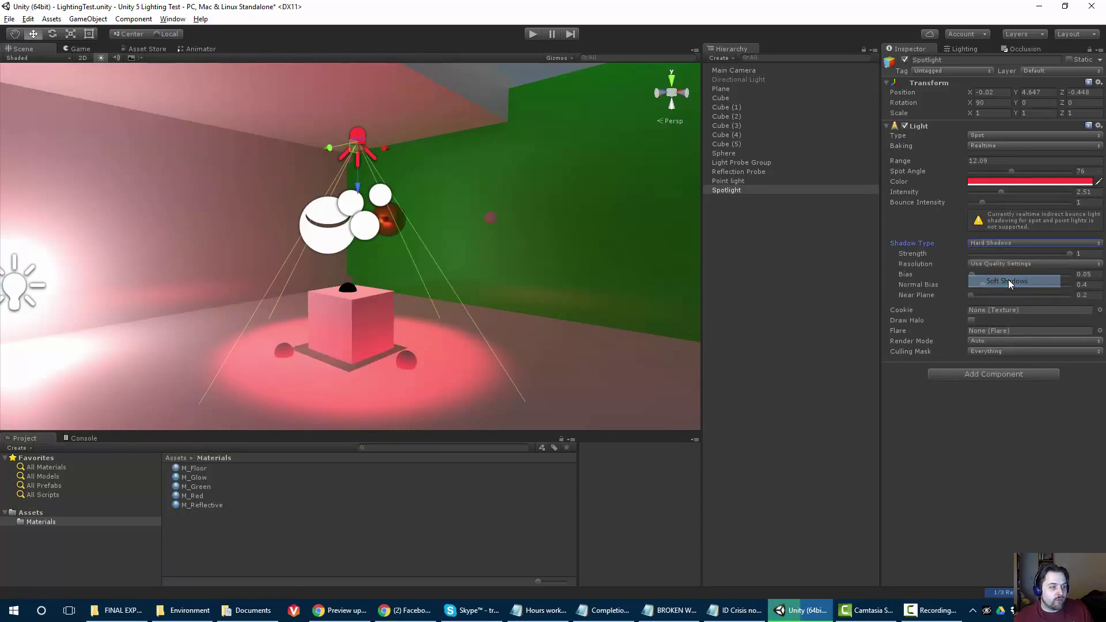
Move the spotlight to about Z 1.342 and tilt it to about 46.2° on X so it shines diagonally onto the cube
scroll(147, 291, "up", 4)
scroll(173, 288, "down", 5)
left_click_drag(192, 286, 306, 282, "alt")
left_click_drag(327, 151, 227, 138)
key("e")
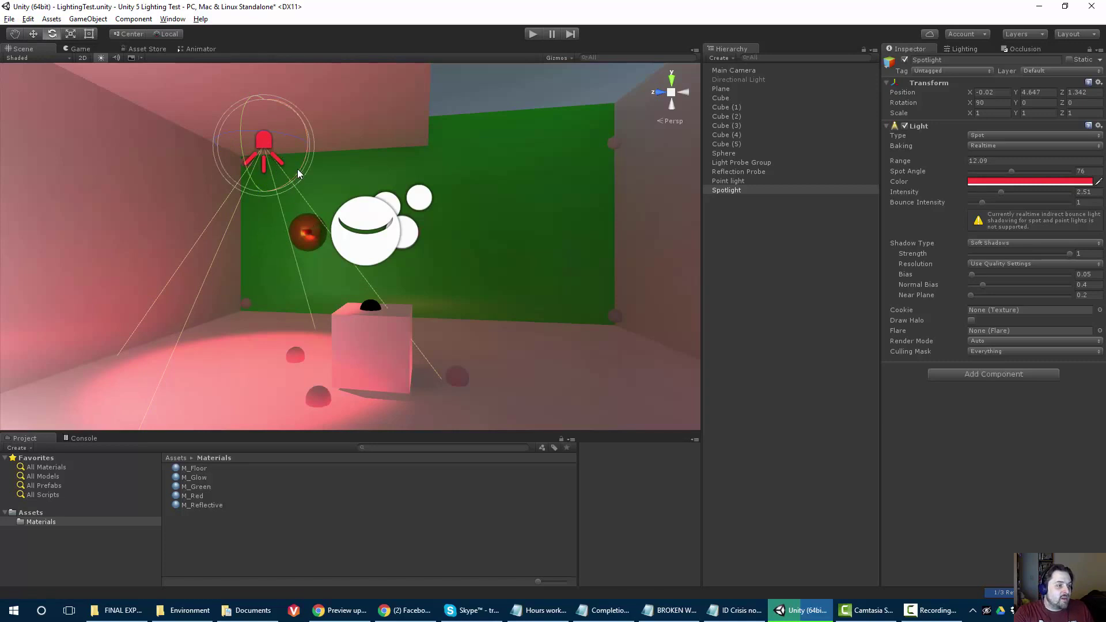
left_click_drag(298, 170, 303, 93)
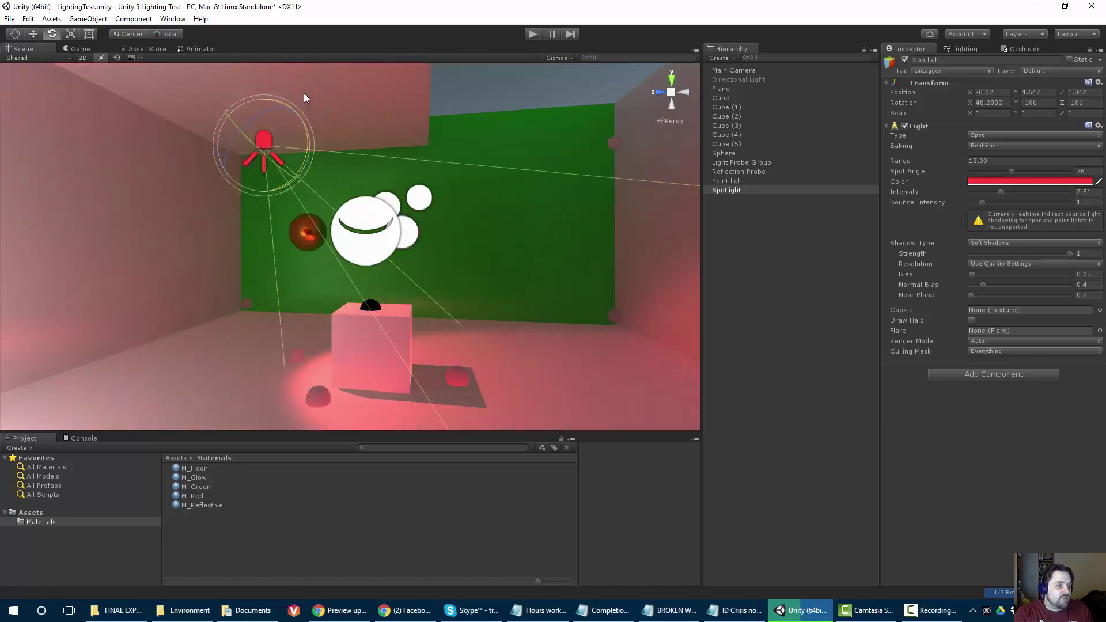
Toggle the Spotlight object off, on and off again to compare the cube's lighting and shadow
left_click(905, 60)
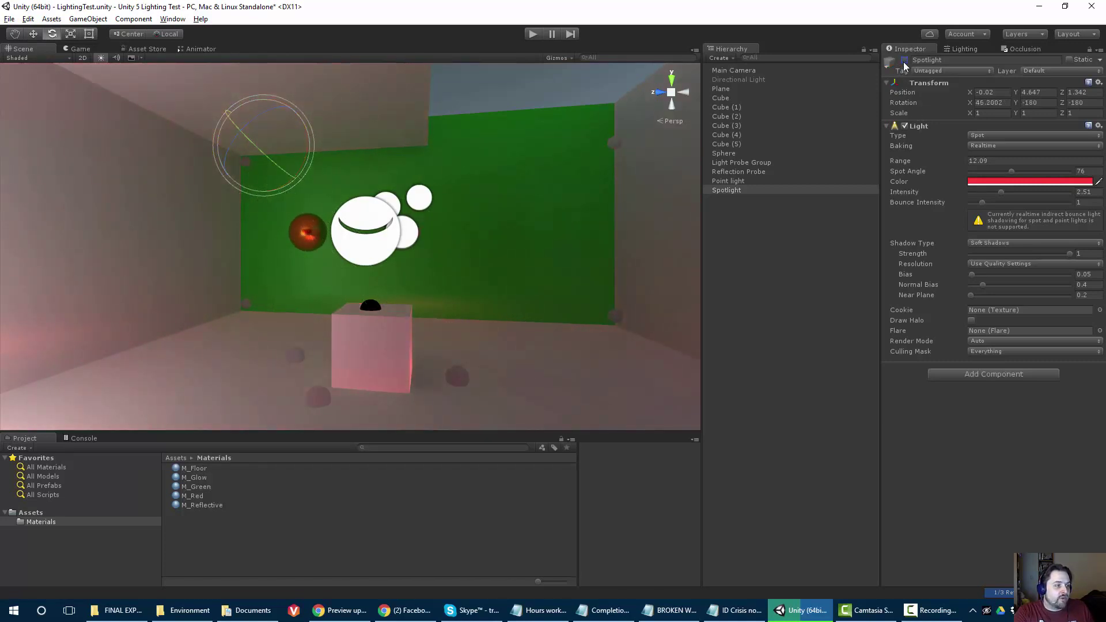
left_click(904, 61)
left_click(905, 60)
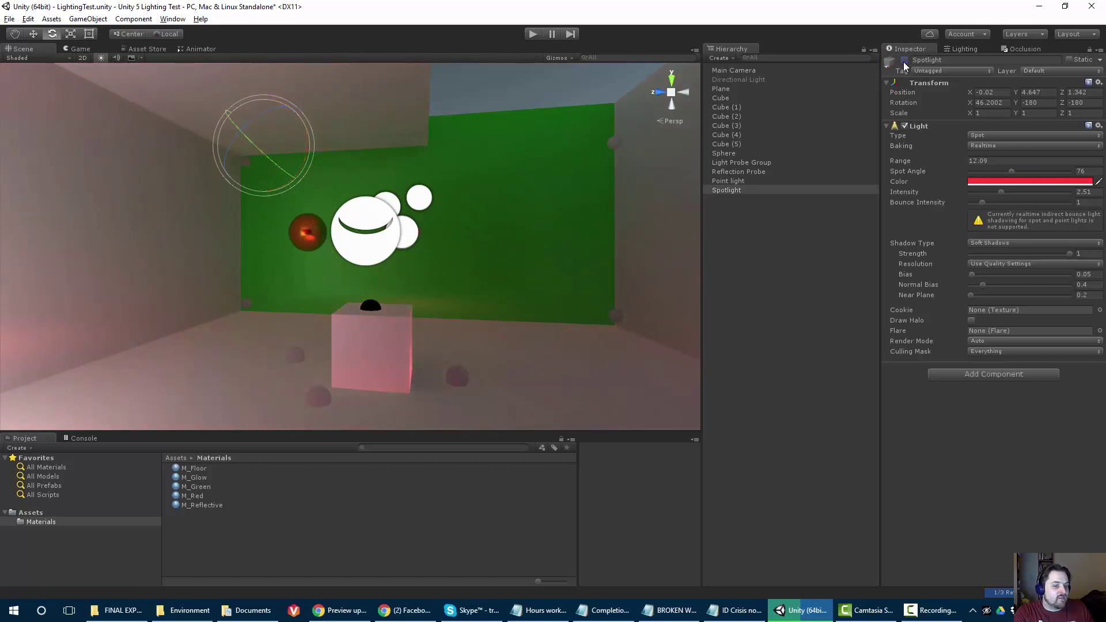
Toggle the Spotlight object repeatedly, leave it enabled, and examine its light on the cube, floor and walls
left_click(905, 60)
left_click(905, 60)
left_click(905, 60)
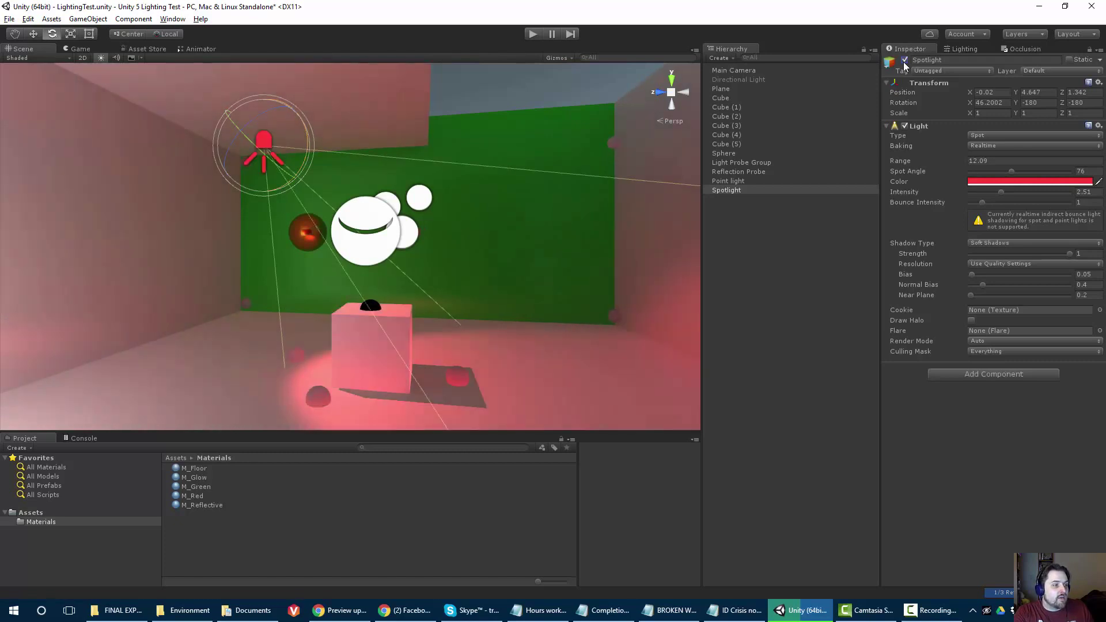
left_click(905, 60)
left_click(905, 62)
right_click_drag(271, 145, 221, 197)
left_click_drag(221, 197, 247, 181, "alt")
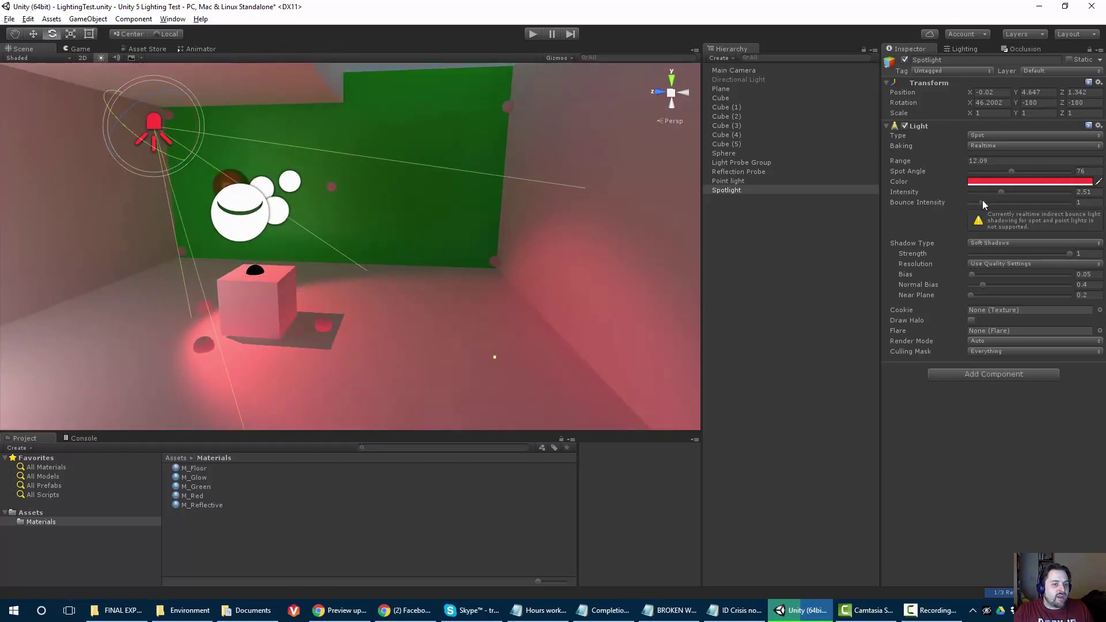
scroll(209, 239, "down", 1)
scroll(214, 231, "up", 1)
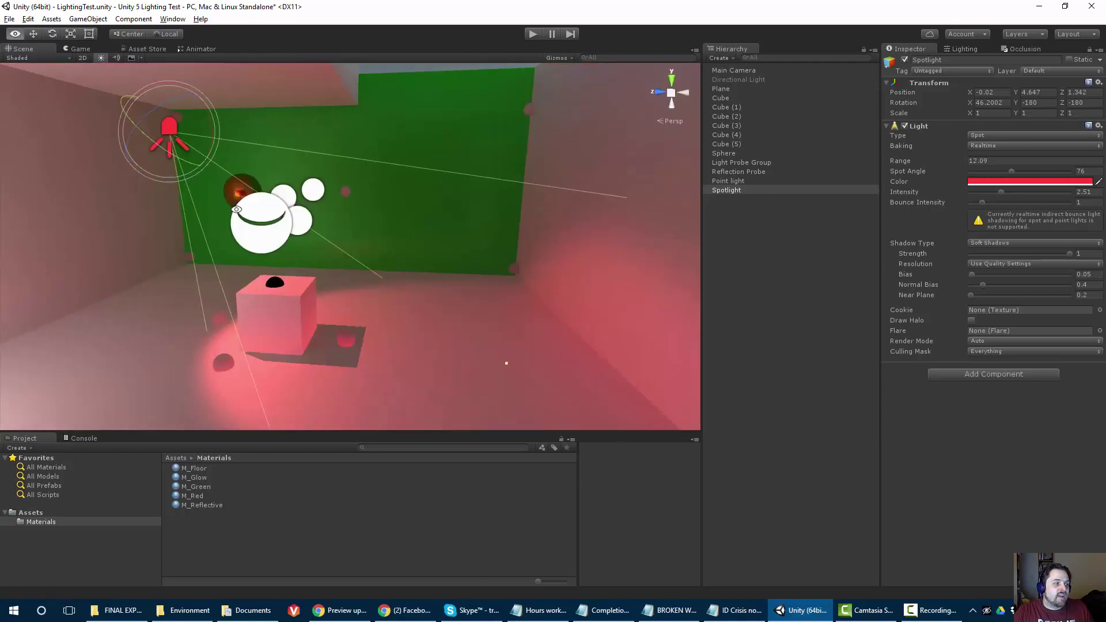
left_click_drag(235, 210, 265, 270, "alt")
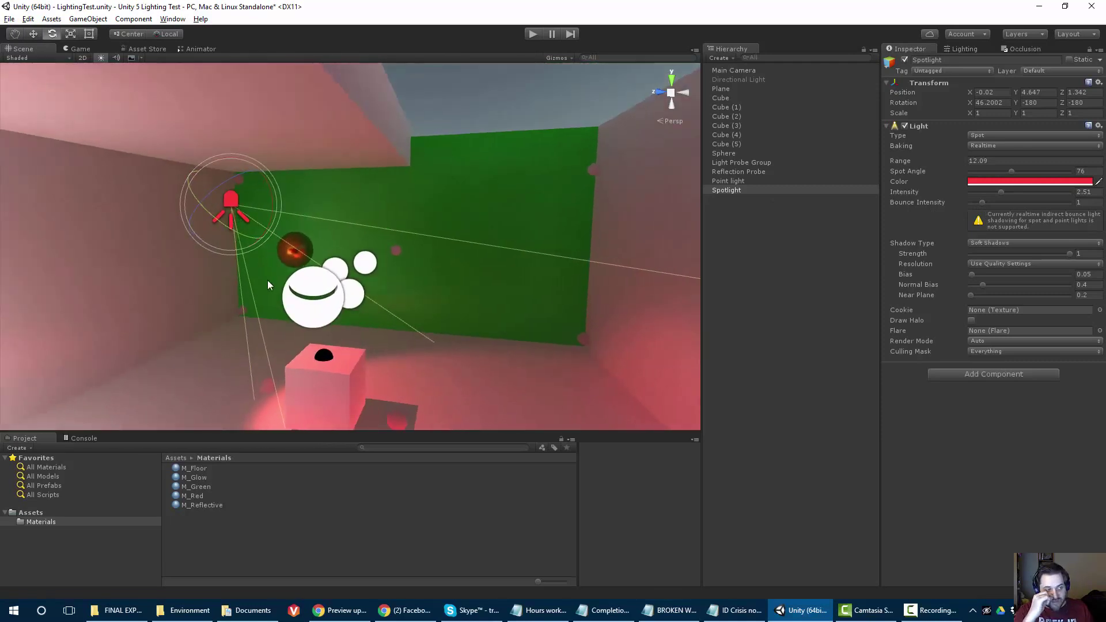
Try a Bounce Intensity of about 1.28 on the spotlight and undo the change
left_click(982, 203)
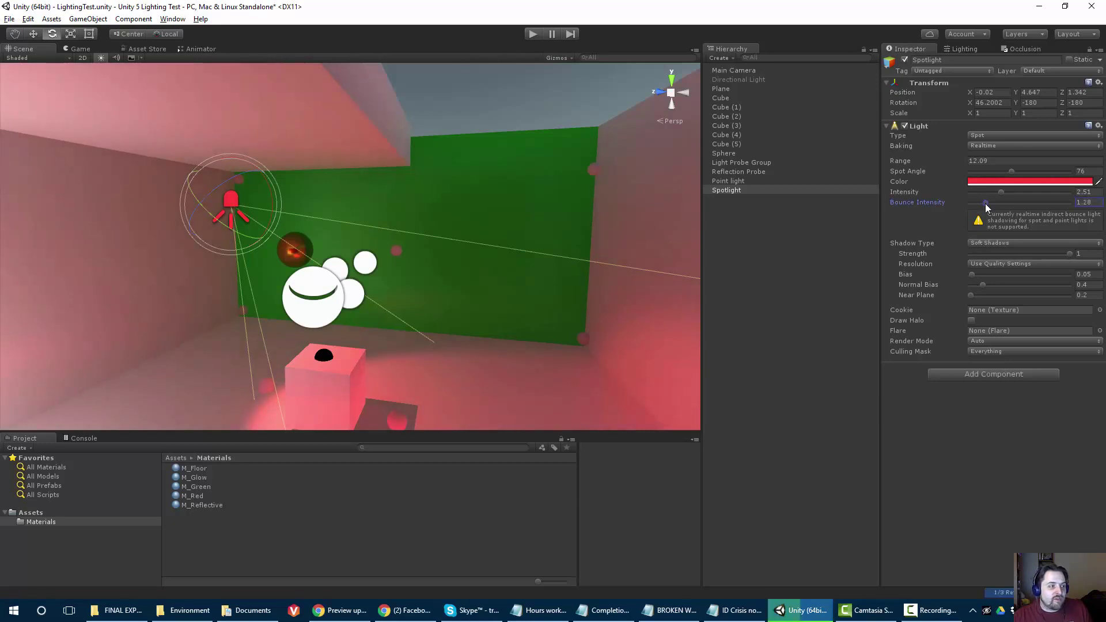
key("ctrl+z")
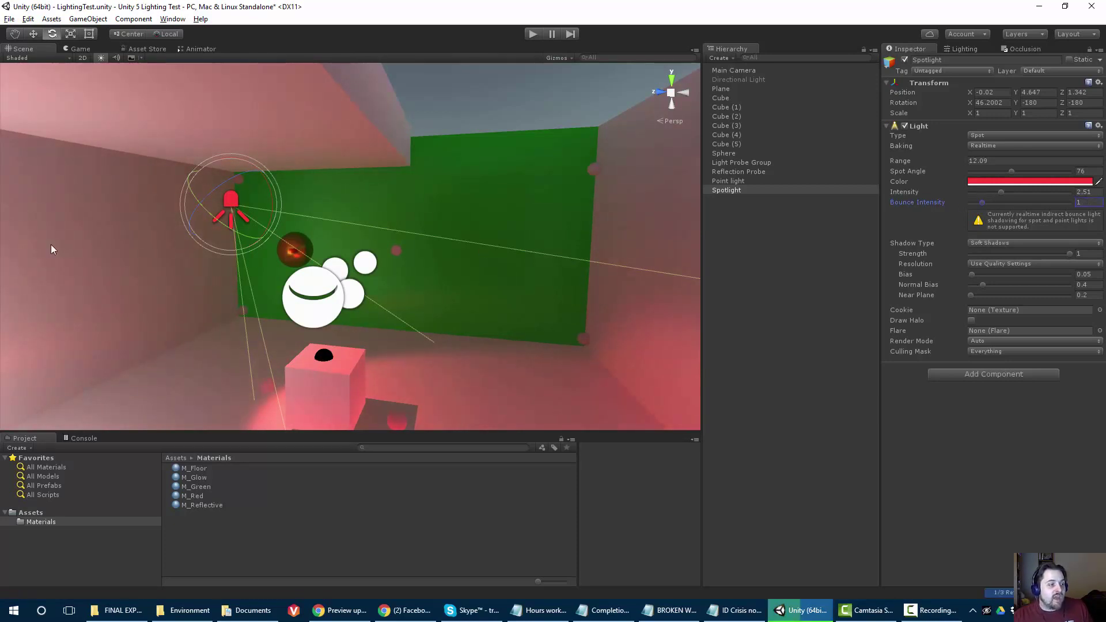
scroll(136, 174, "down", 3)
scroll(203, 223, "up", 1)
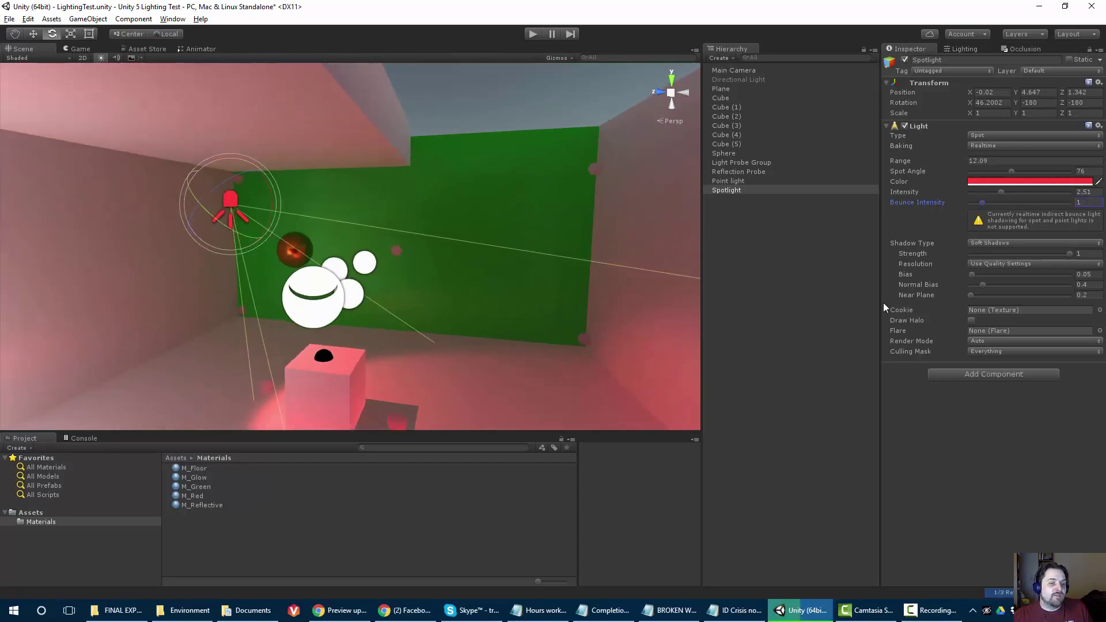
Try a spotlight Bounce Intensity of about 2.06, compare the bounced light around the room, and set it back to 1
mouse_move(985, 204)
left_mouse_down()
mouse_move(1006, 203)
mouse_move(995, 202)
left_mouse_up()
scroll(308, 223, "down", 1)
scroll(312, 225, "up", 1)
left_click_drag(392, 250, 253, 221, "alt")
right_click_drag(253, 221, 426, 249)
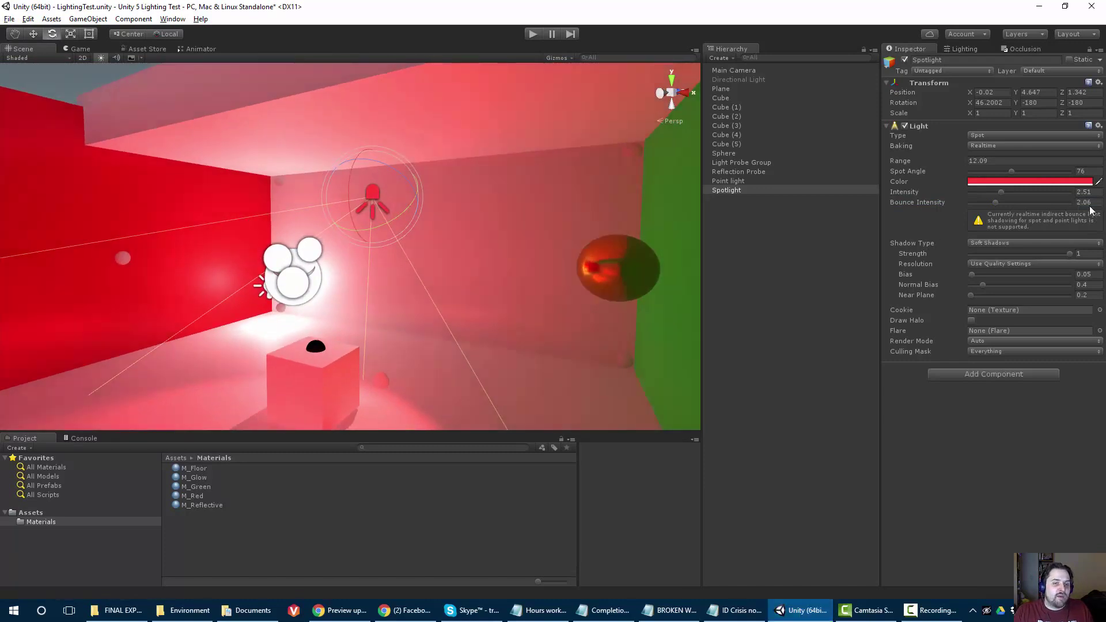
type("1")
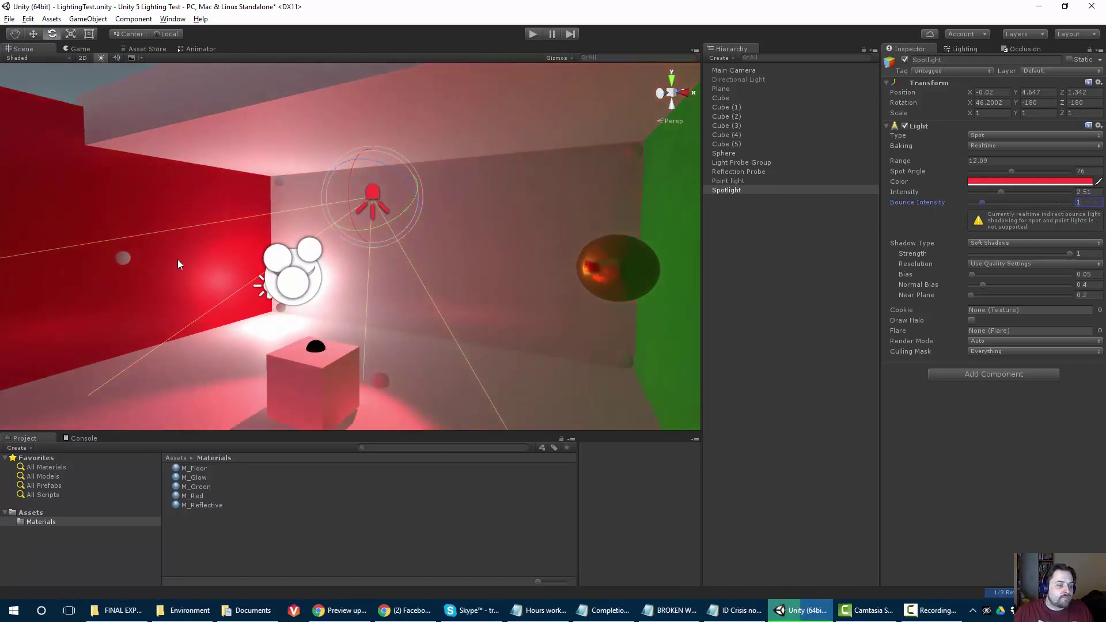
Disable the Spotlight and Point light objects in the room
right_click_drag(177, 259, 796, 210)
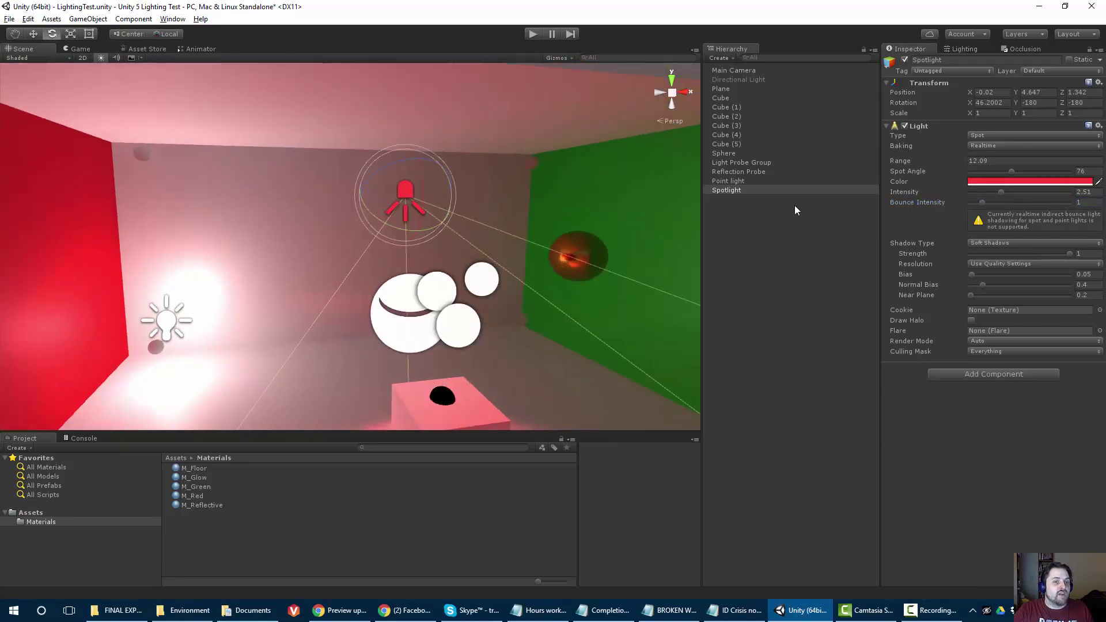
left_click(903, 60)
left_click(166, 321)
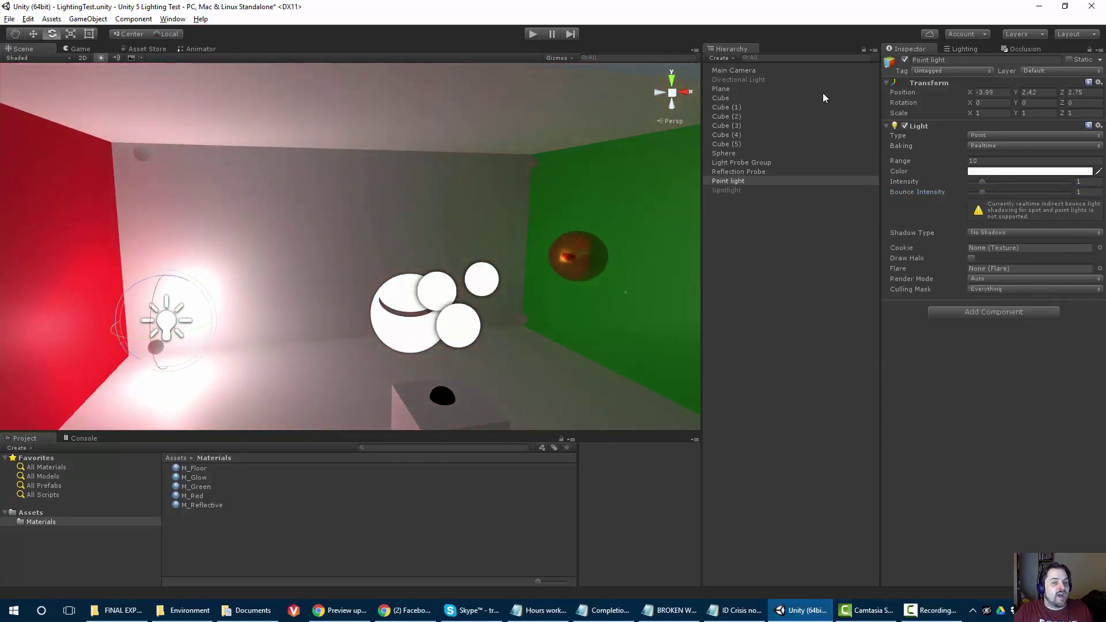
left_click(905, 61)
Enable the Directional Light object and view its light and bounce inside the room
left_click(729, 78)
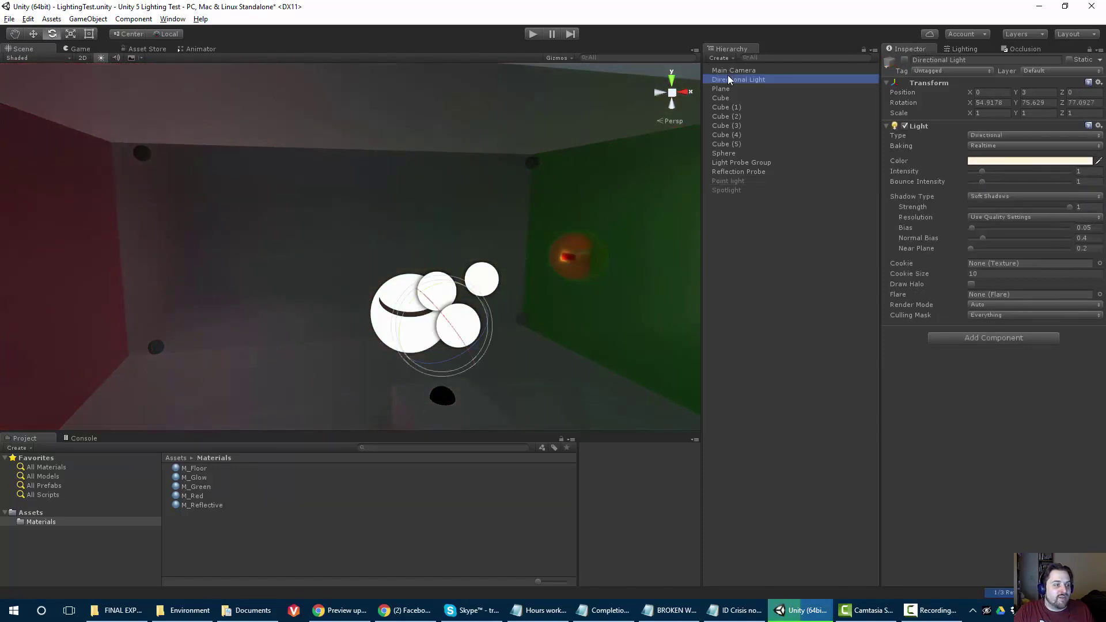
right_click_drag(380, 227, 415, 231)
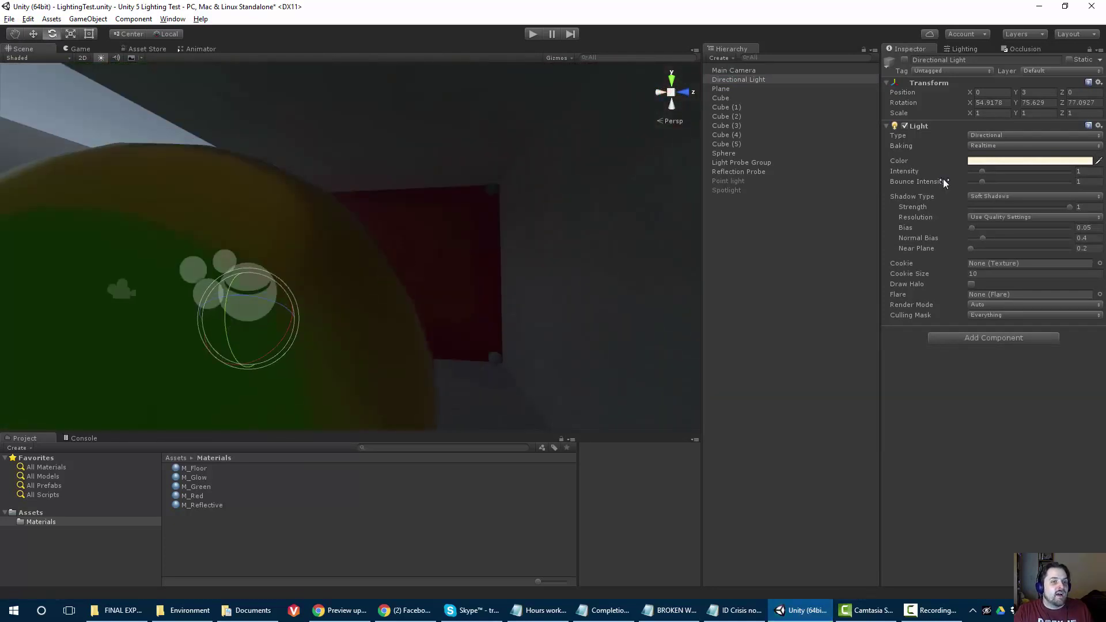
left_click(903, 61)
right_click_drag(340, 183, 156, 231)
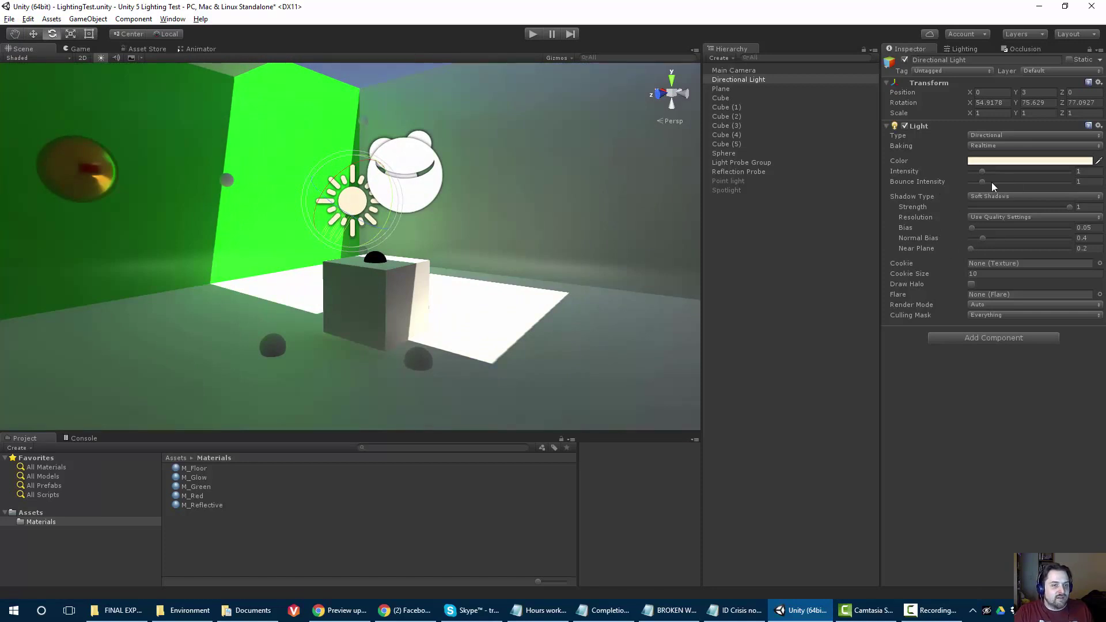
Raise the Directional Light's Bounce Intensity to about 2.01 and examine the bounced color on the walls and cube
left_click_drag(992, 186, 997, 184)
right_click_drag(553, 199, 208, 360)
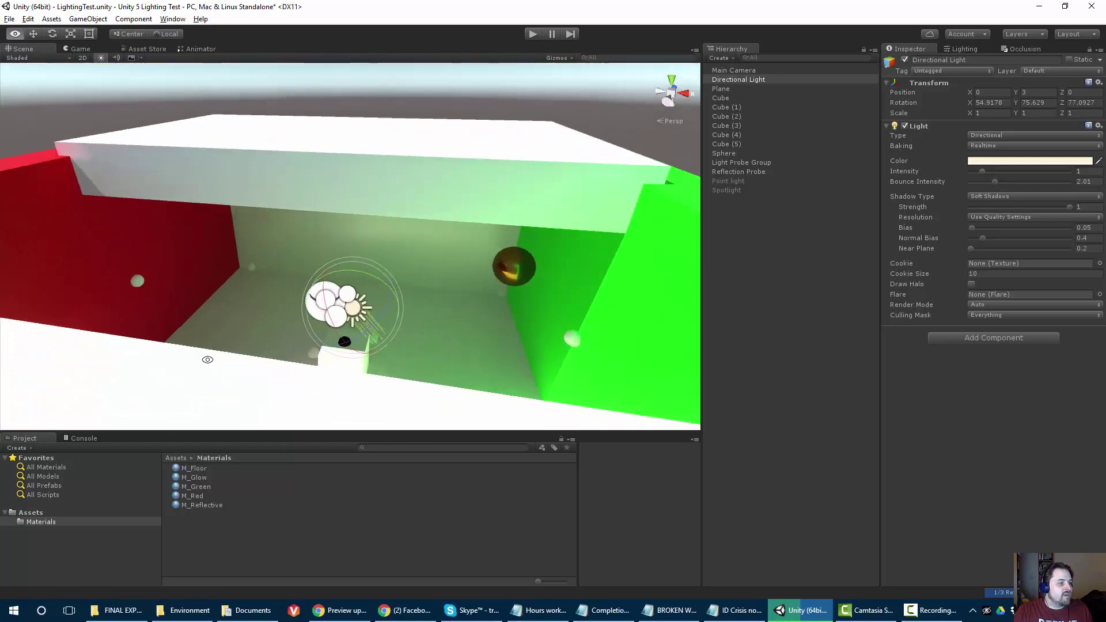
left_click_drag(207, 360, 302, 228, "alt")
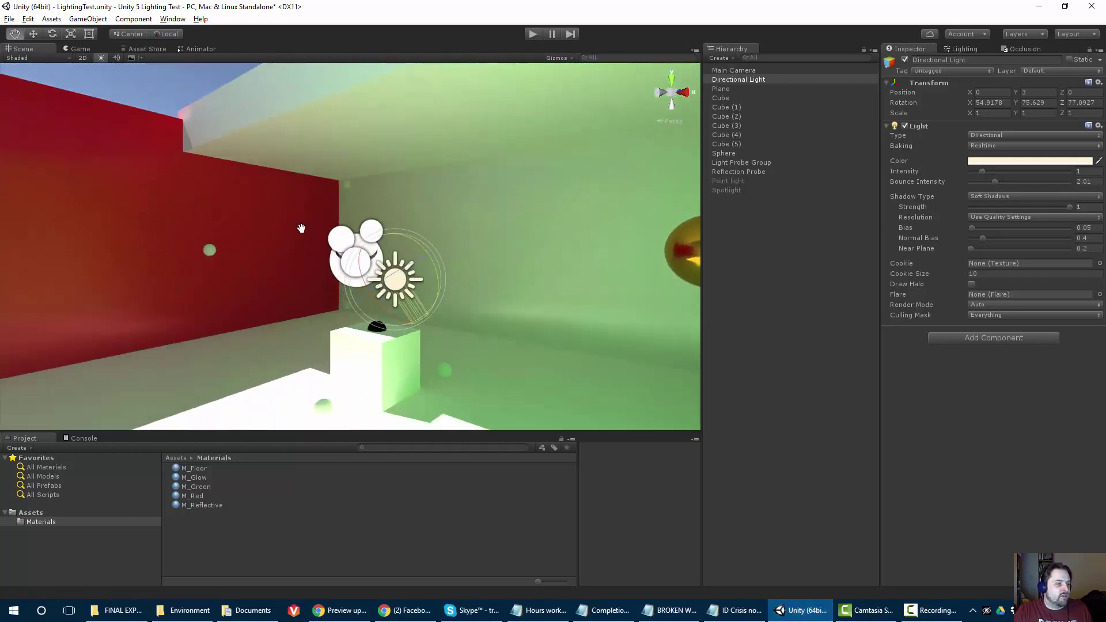
right_click_drag(301, 228, 340, 253)
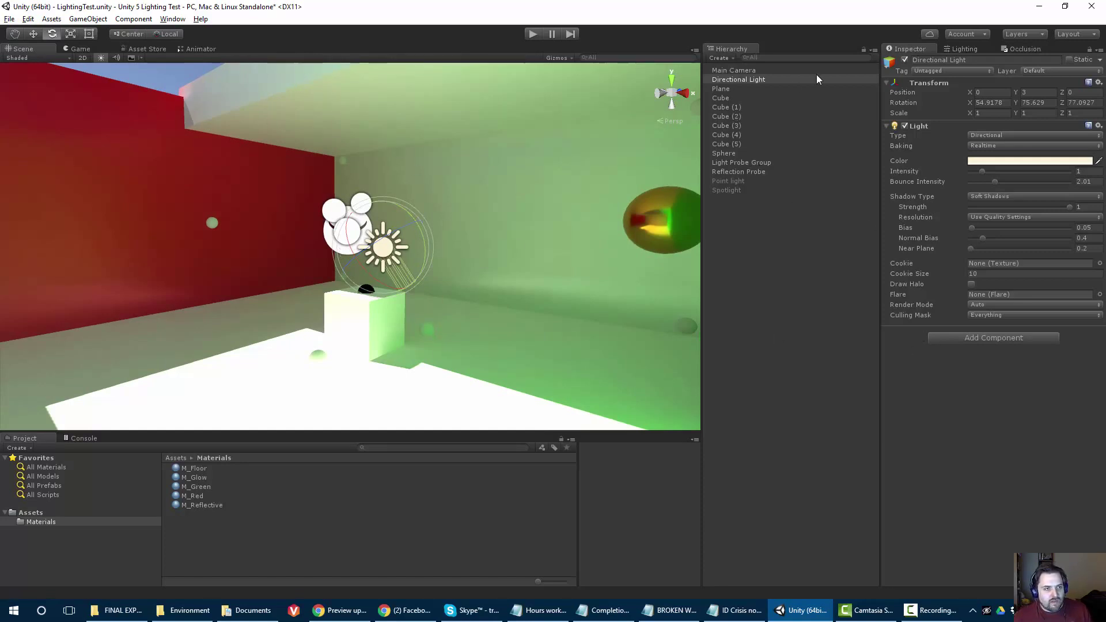
Toggle the Directional Light to compare the room with and without it, leaving it disabled
left_click(905, 60)
left_click(905, 60)
left_click(905, 60)
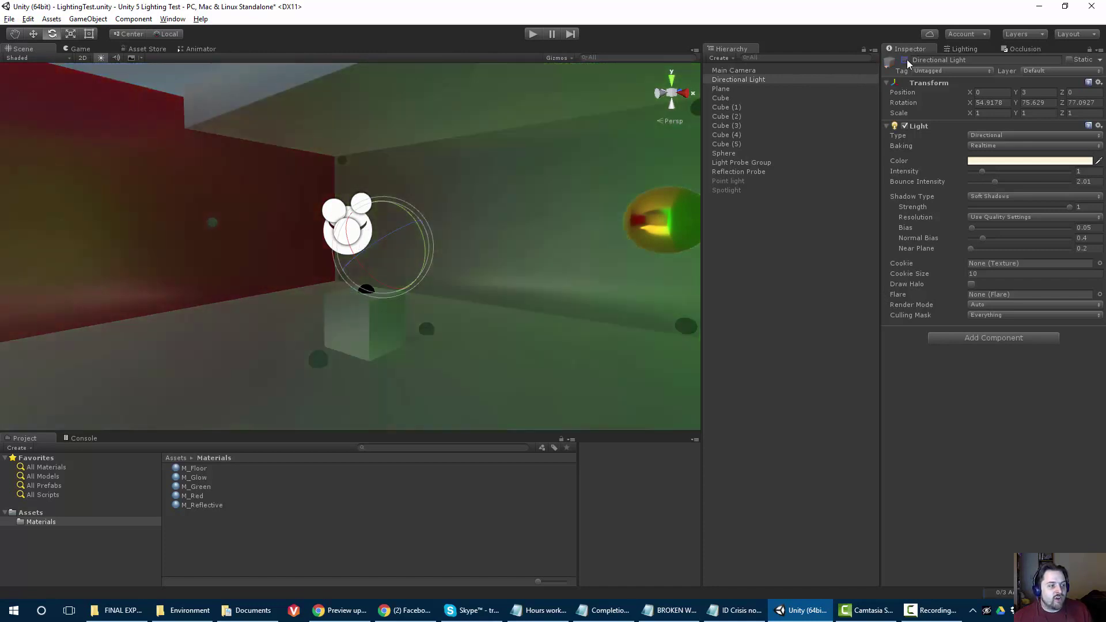
scroll(254, 274, "up", 10)
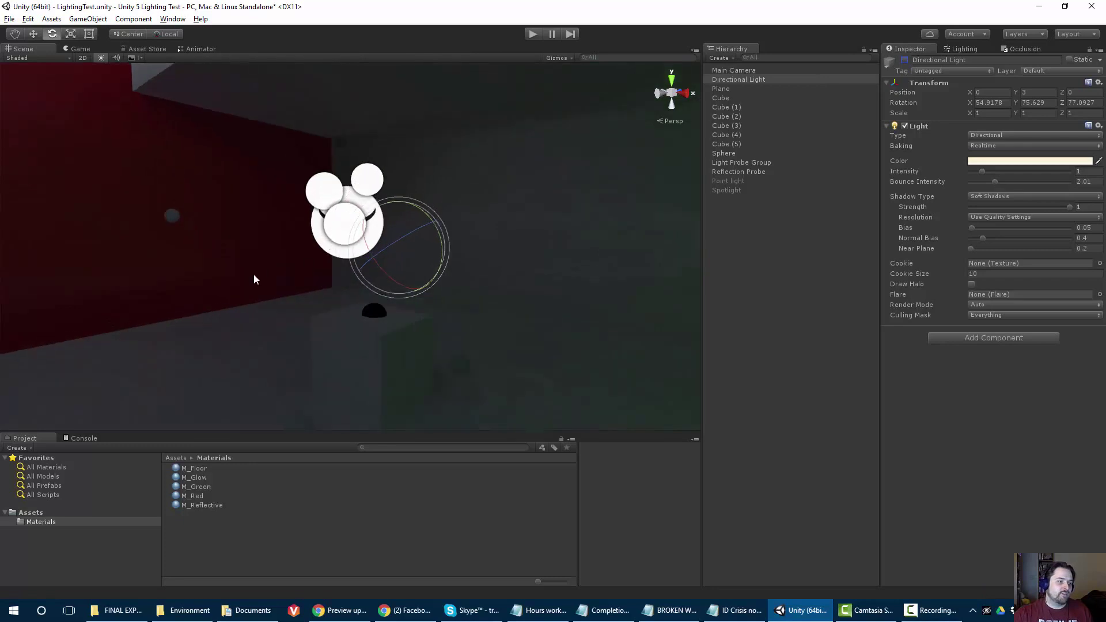
left_click_drag(253, 274, 459, 217, "alt")
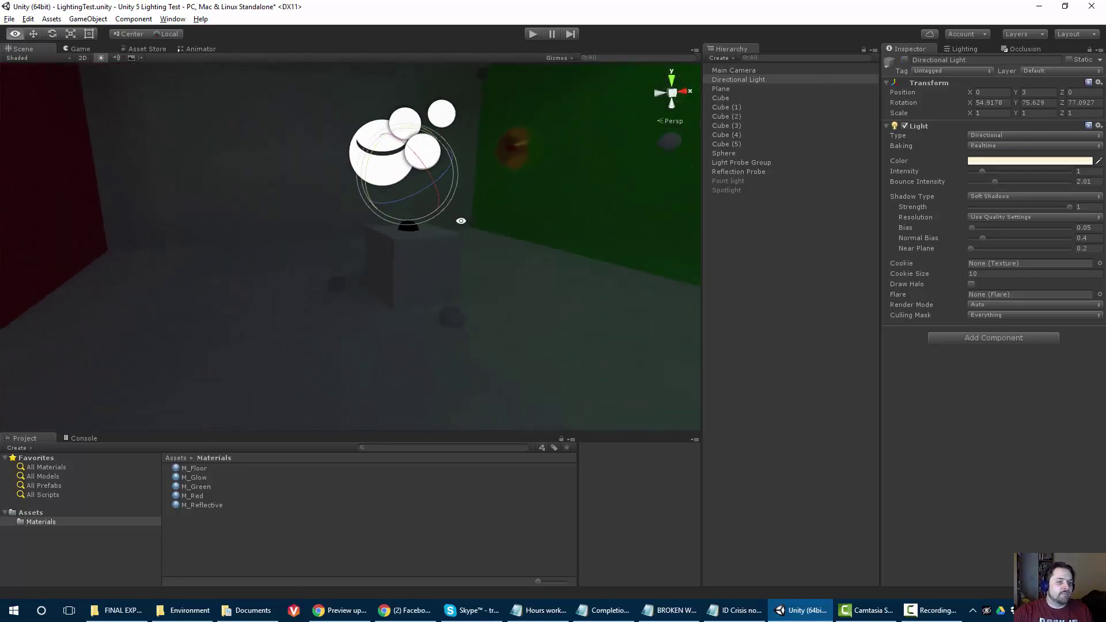
Open the scene lighting settings and keep Skybox as the Ambient Source
left_click(965, 50)
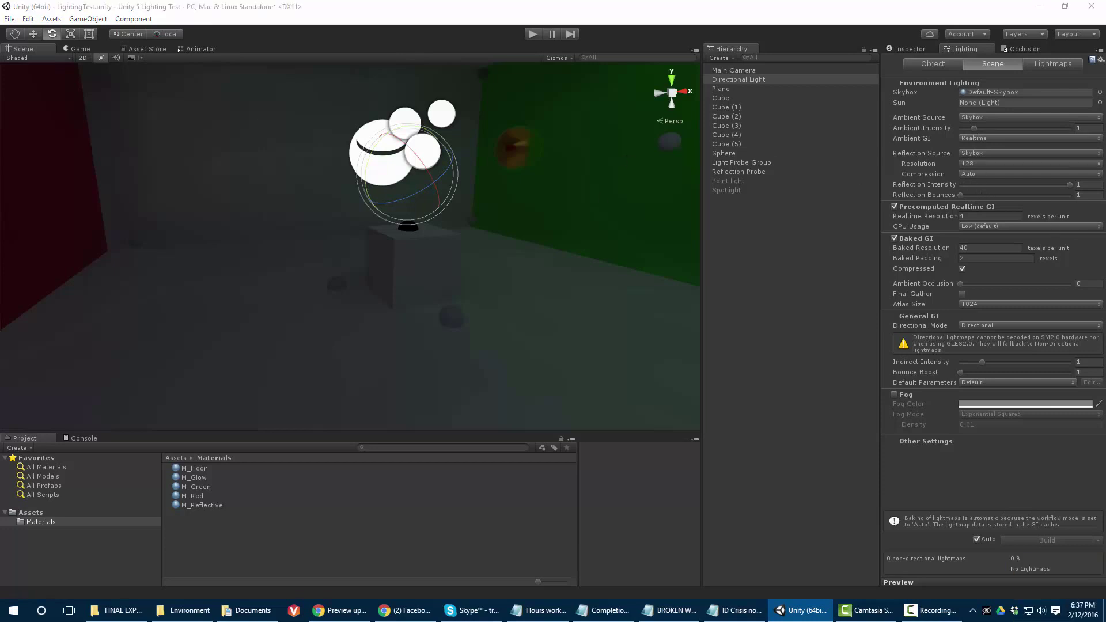
left_click(977, 118)
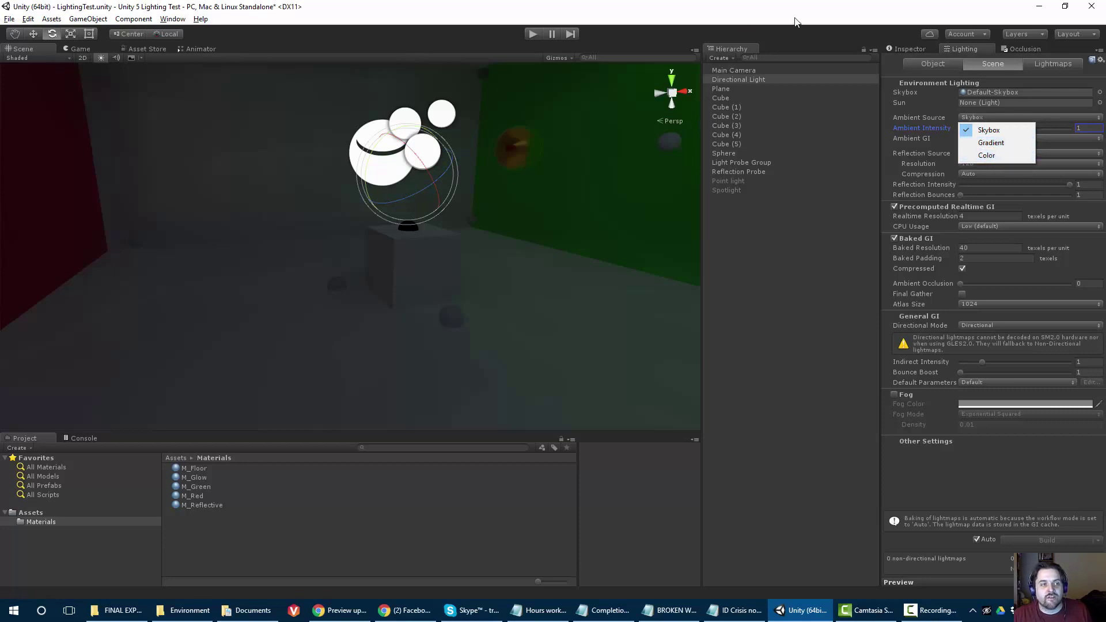
left_click(964, 131)
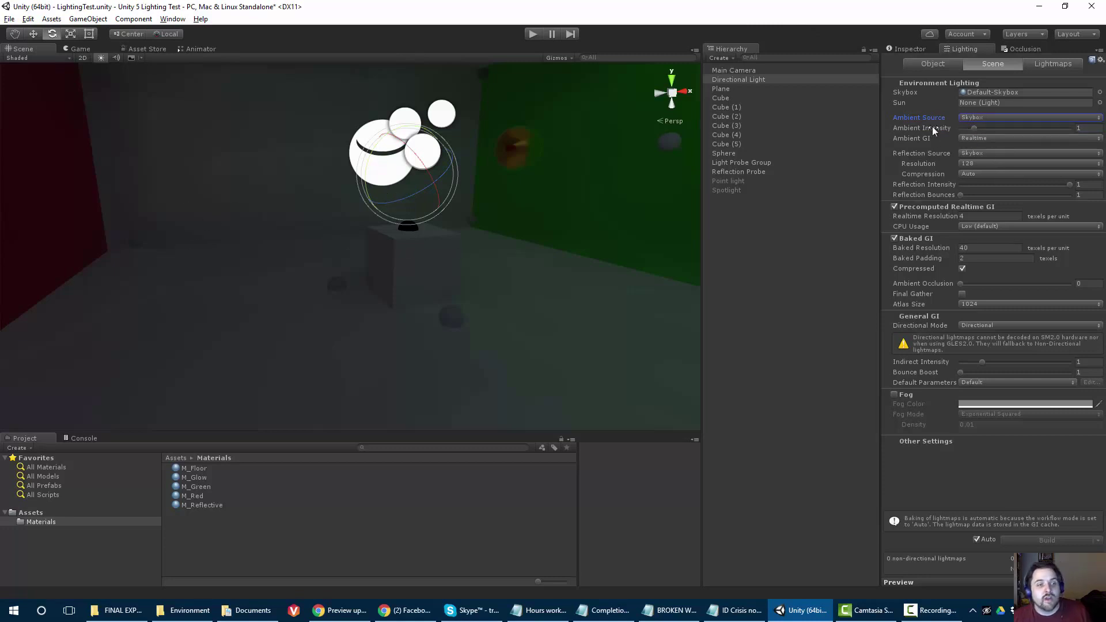
Try an Ambient Intensity of about 2.81 and examine the room's ambient lighting from several angles
left_click_drag(974, 130, 999, 131)
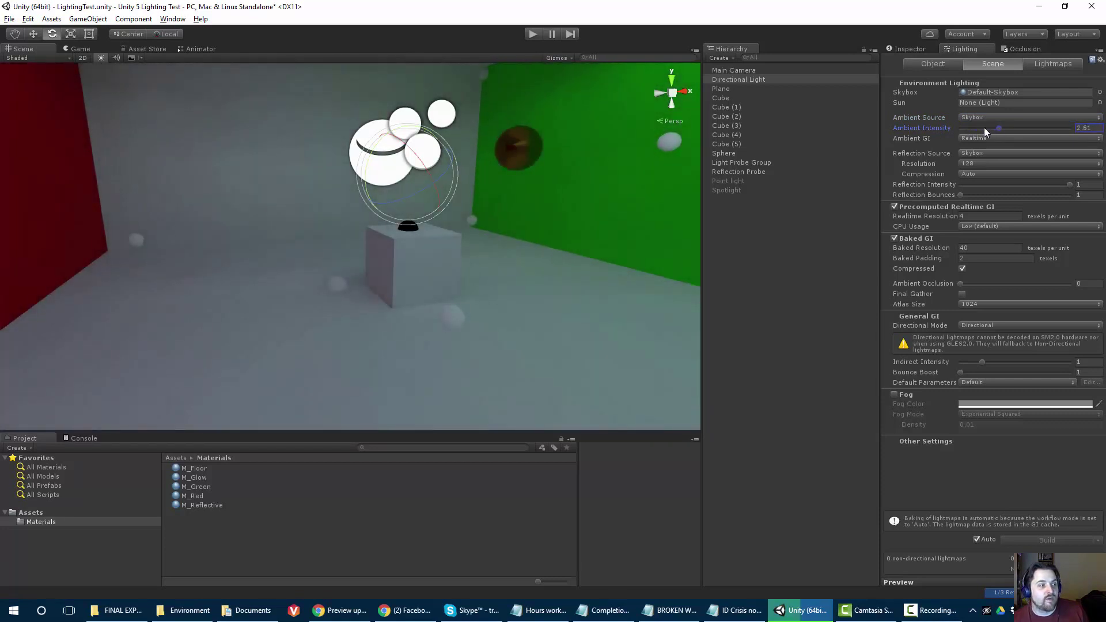
scroll(423, 215, "down", 2)
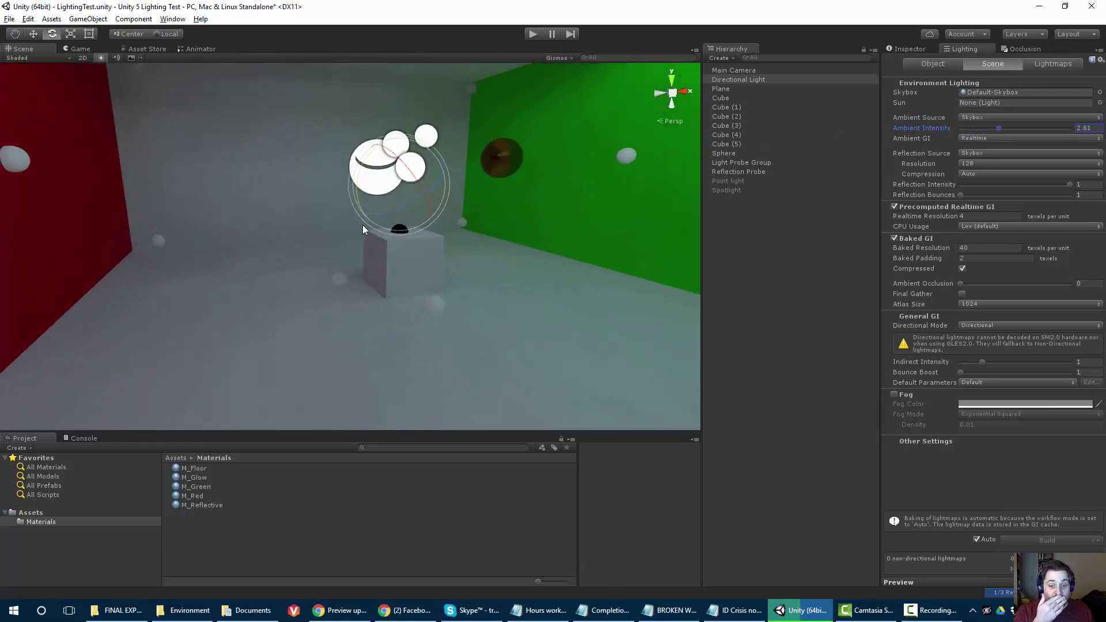
middle_click_drag(393, 184, 309, 288)
left_click_drag(309, 288, 441, 269, "alt")
right_click_drag(440, 269, 328, 128)
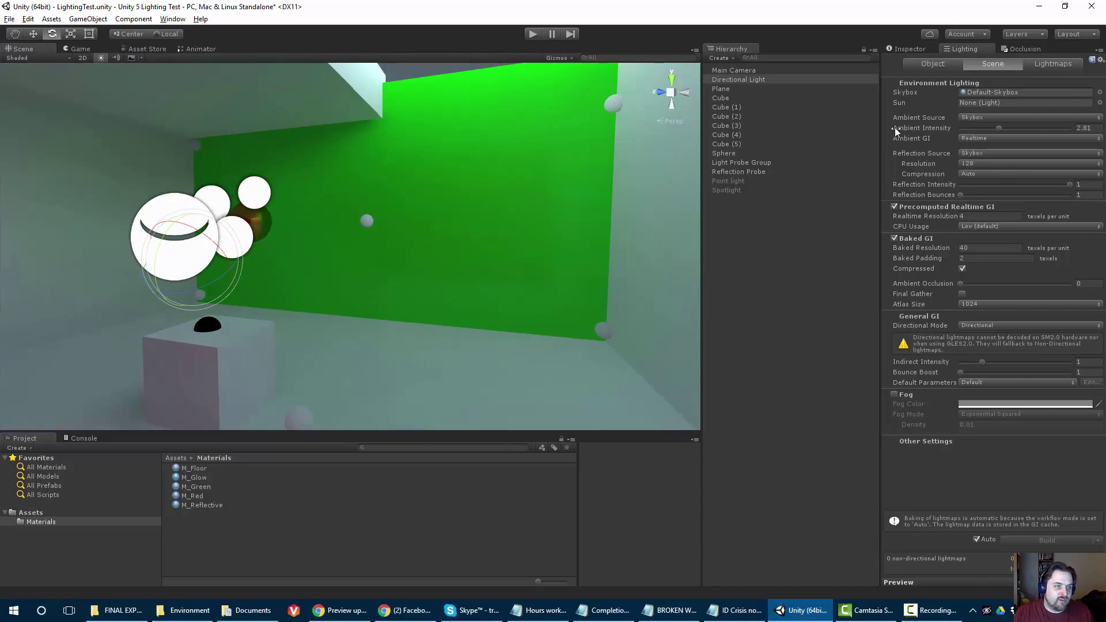
right_click_drag(579, 80, 472, 154)
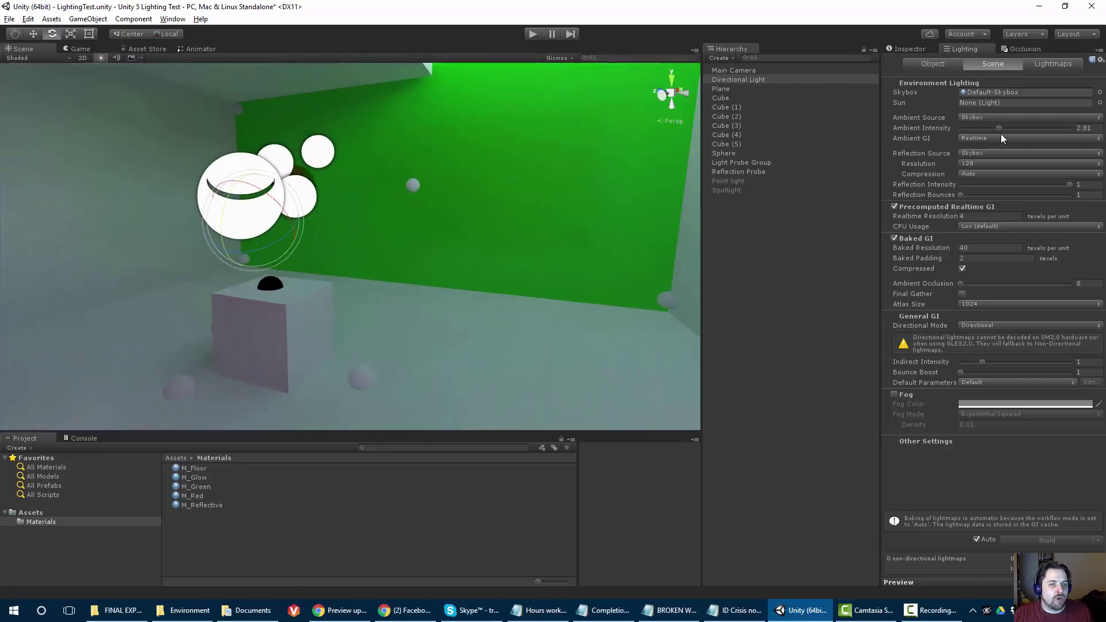
Set the scene's Ambient Intensity to 0.25
left_click_drag(999, 129, 964, 130)
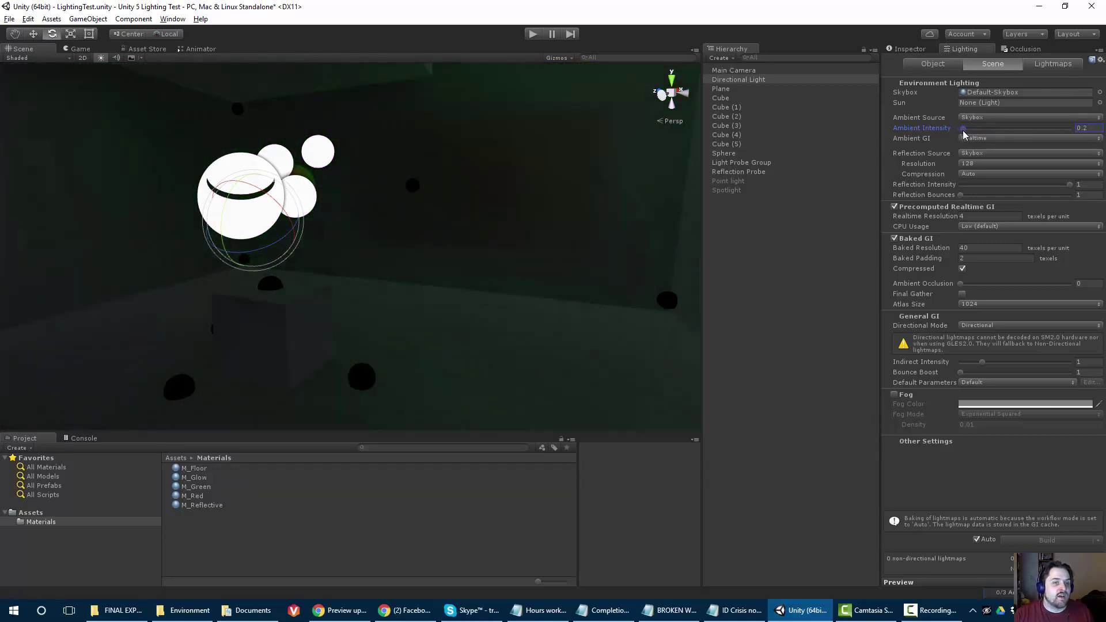
left_click(1099, 129)
type("0.25")
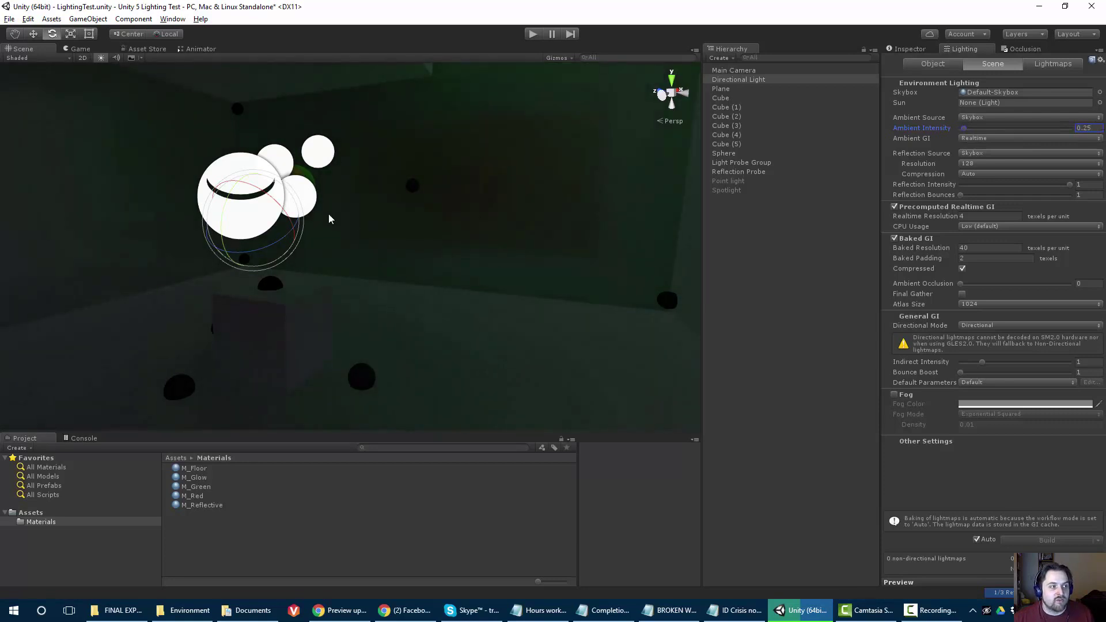
Examine the walls, cube and spheres around the room under the reduced ambient light
scroll(512, 194, "down", 2)
left_click_drag(374, 175, 516, 188, "alt")
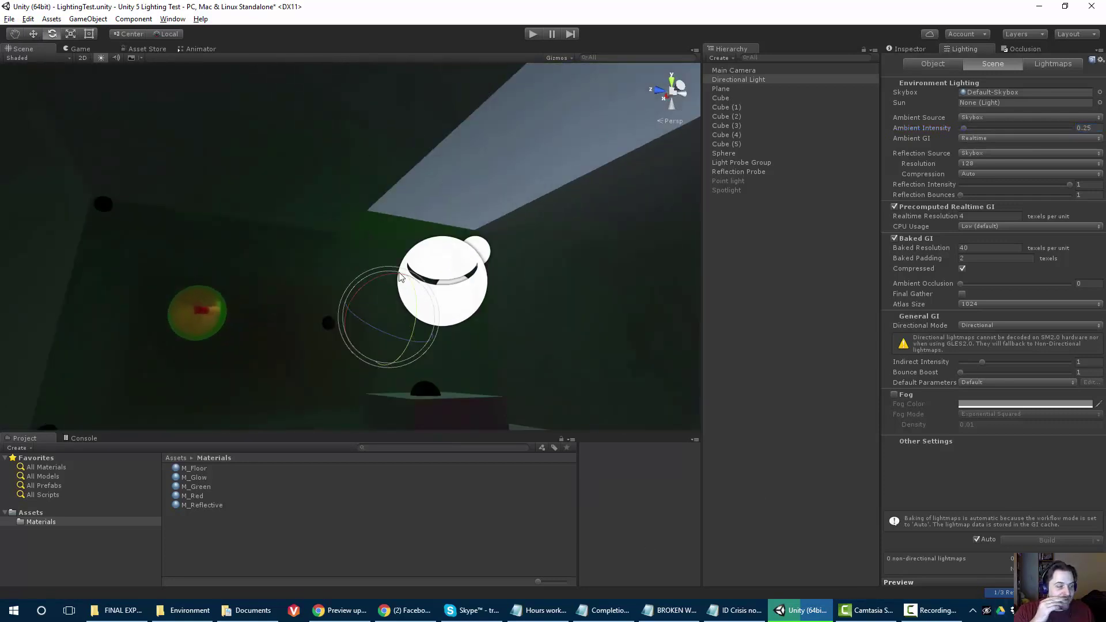
left_click_drag(336, 234, 316, 126, "alt")
scroll(359, 221, "down", 10)
middle_click_drag(425, 283, 284, 213)
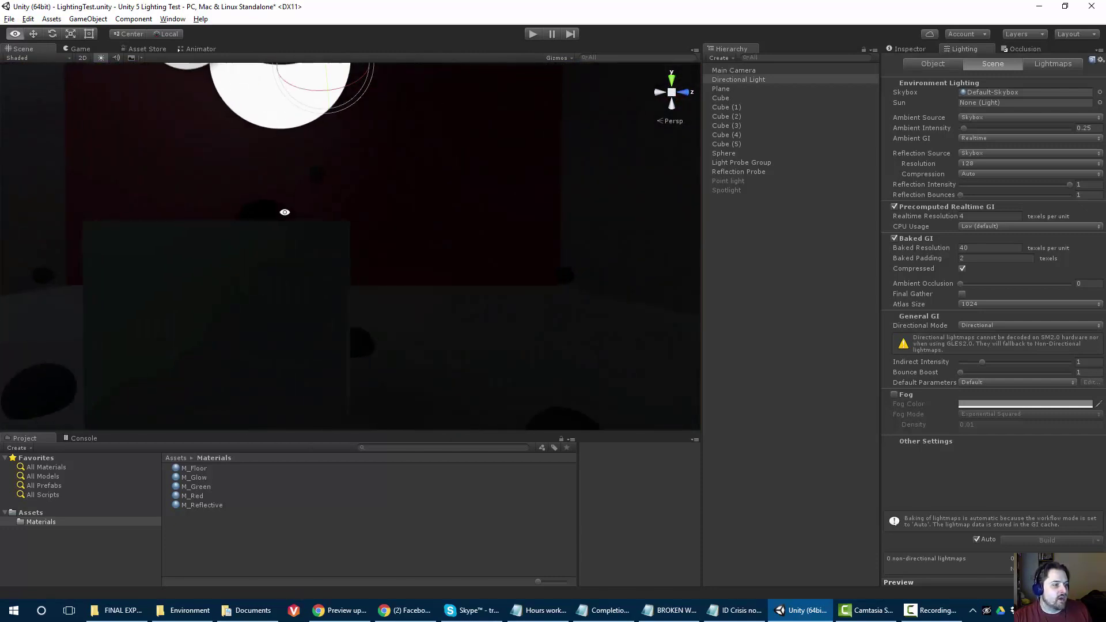
scroll(280, 215, "down", 5)
left_click_drag(274, 217, 166, 123, "alt")
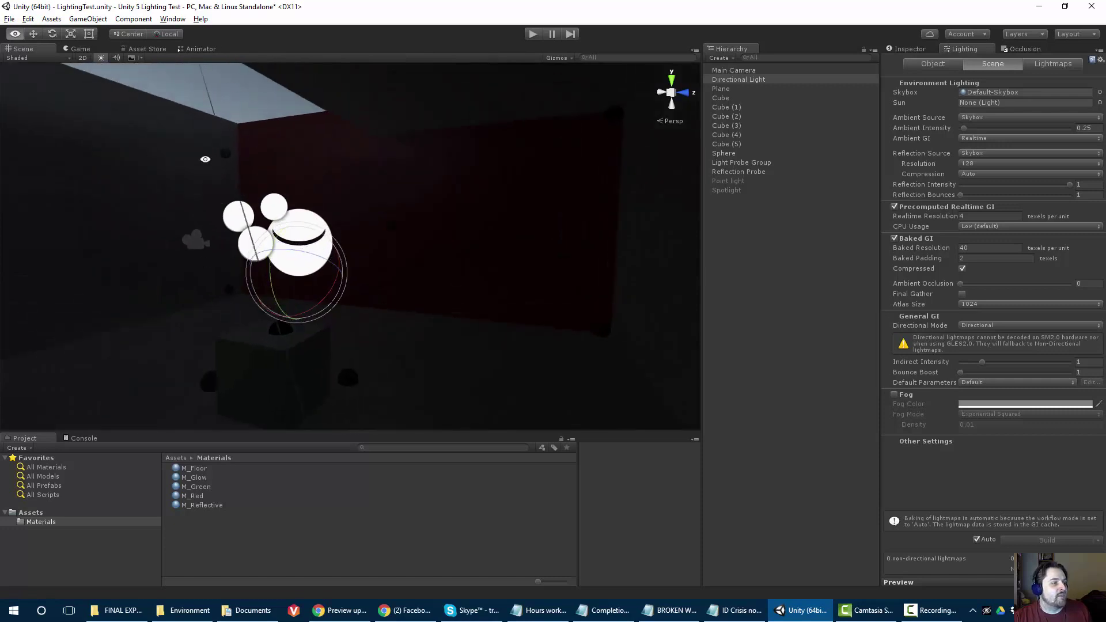
left_click_drag(205, 158, 322, 237, "alt")
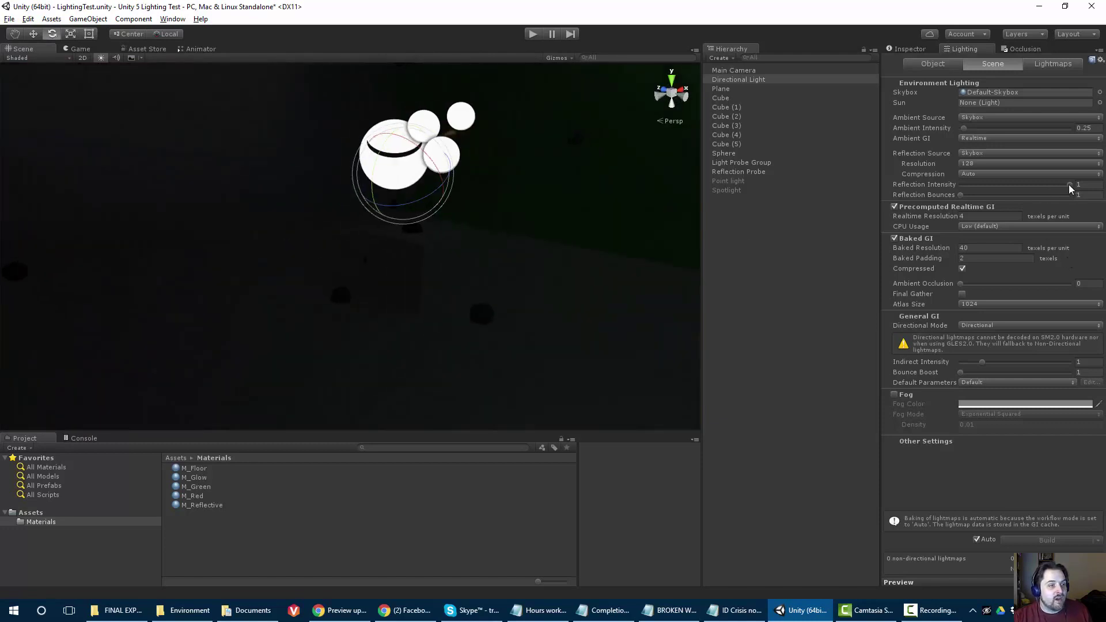
Try lowering the scene's Reflection Intensity, return it to 1, and select the floor plane
left_click_drag(1069, 185, 926, 189)
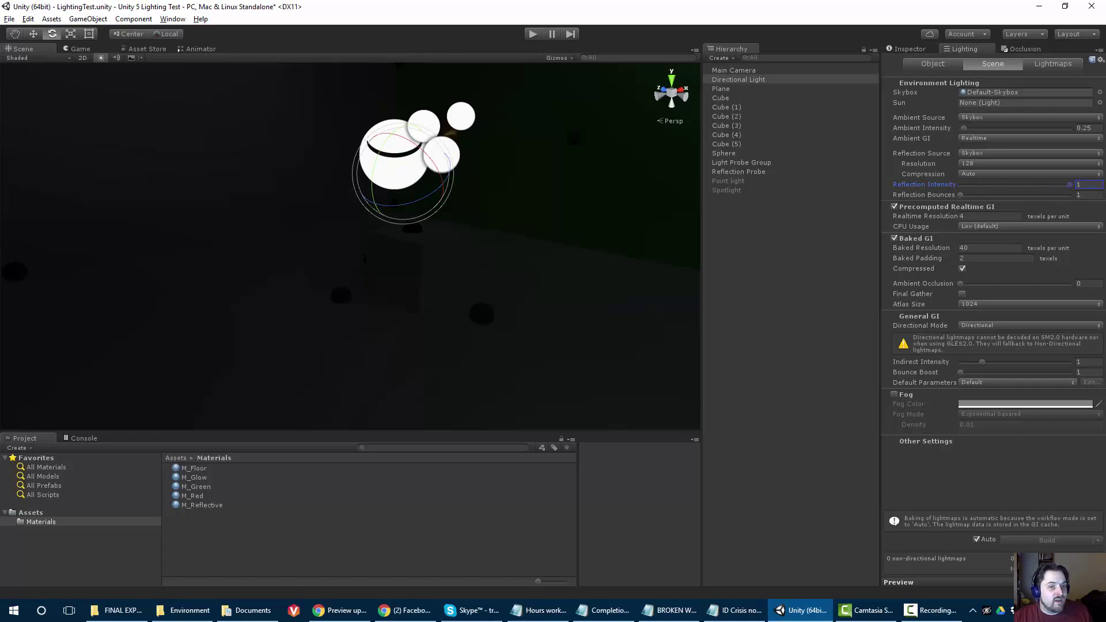
left_click(183, 328)
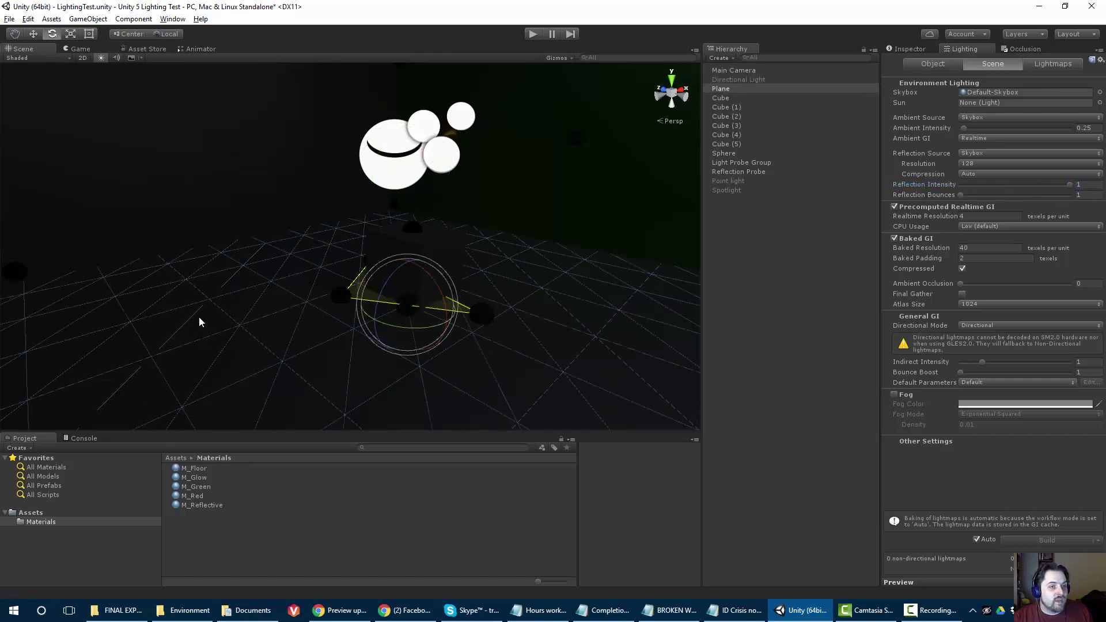
Try the floor plane's M_Floor material with Smoothness and Metallic both raised to 1
left_click(896, 49)
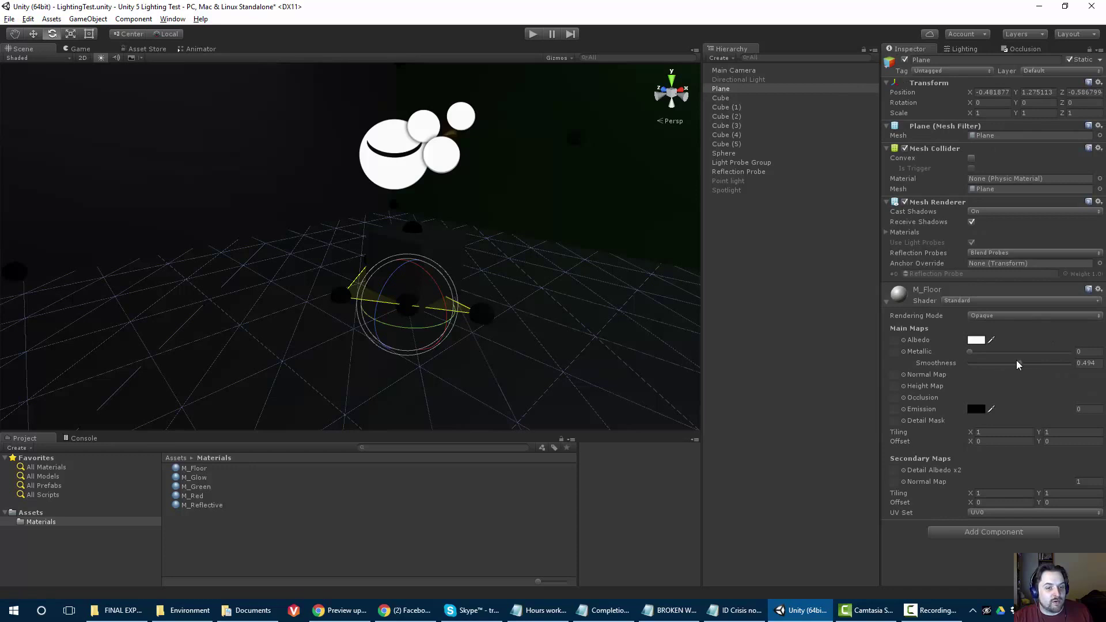
left_click_drag(1017, 360, 1098, 363)
left_click_drag(971, 353, 1097, 355)
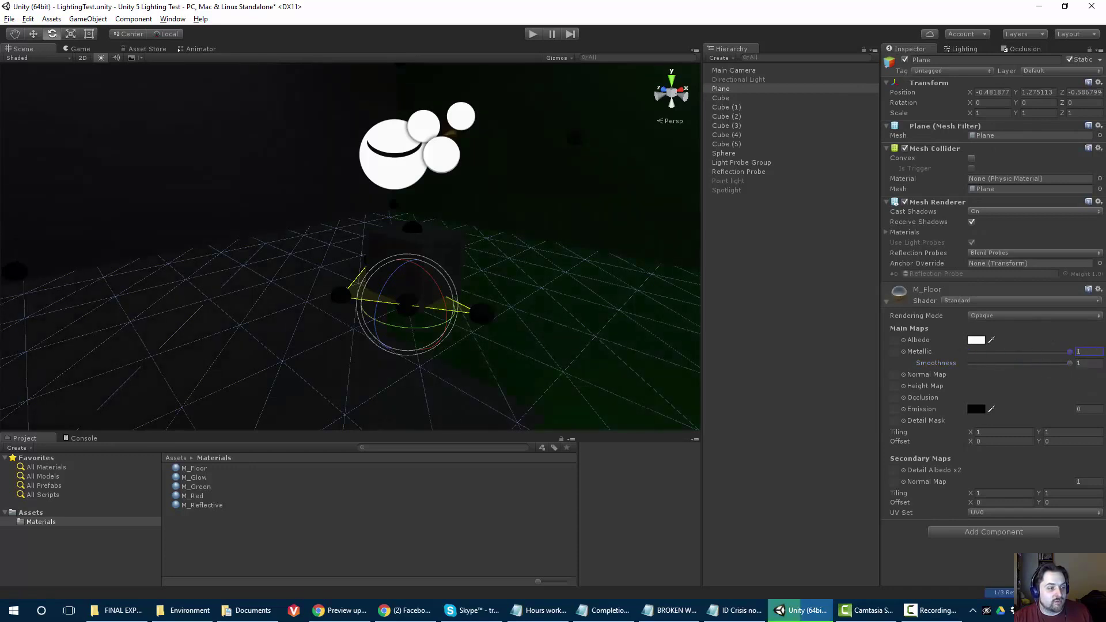
Try a Reflection Intensity of about 0.43 and 4 Reflection Bounces in the scene lighting, returning both to 1
left_click(961, 50)
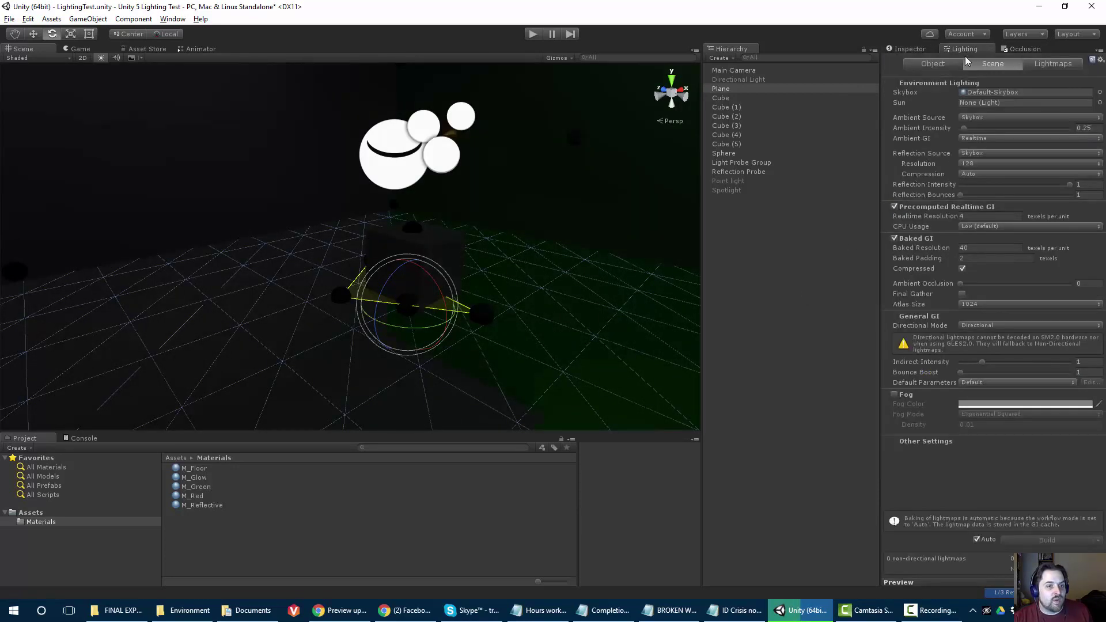
left_click(317, 161)
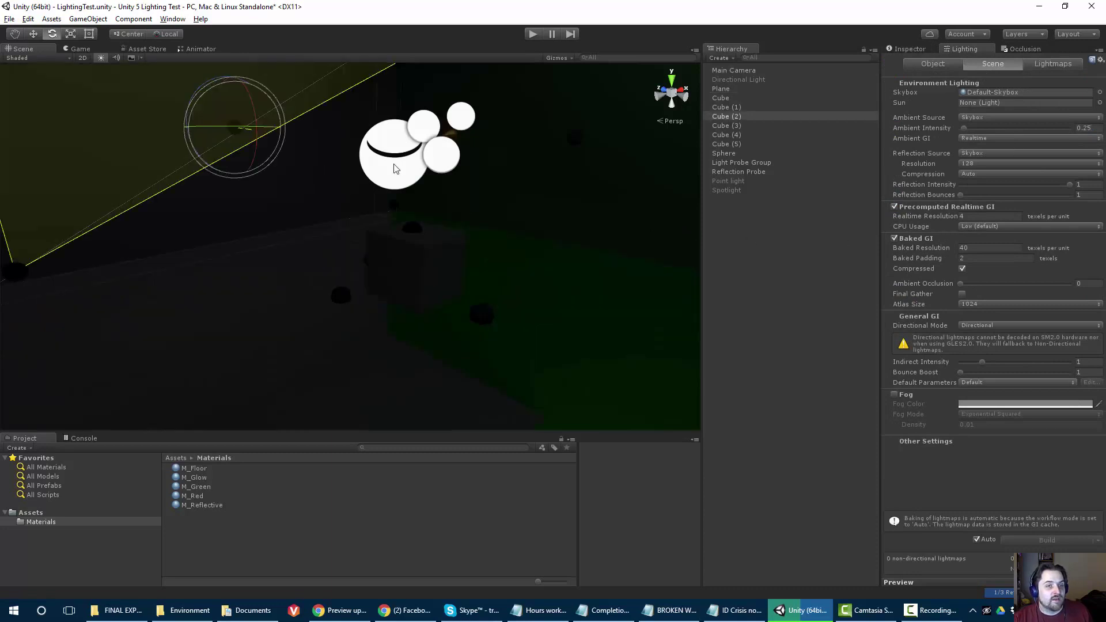
left_click_drag(1061, 188, 1001, 189)
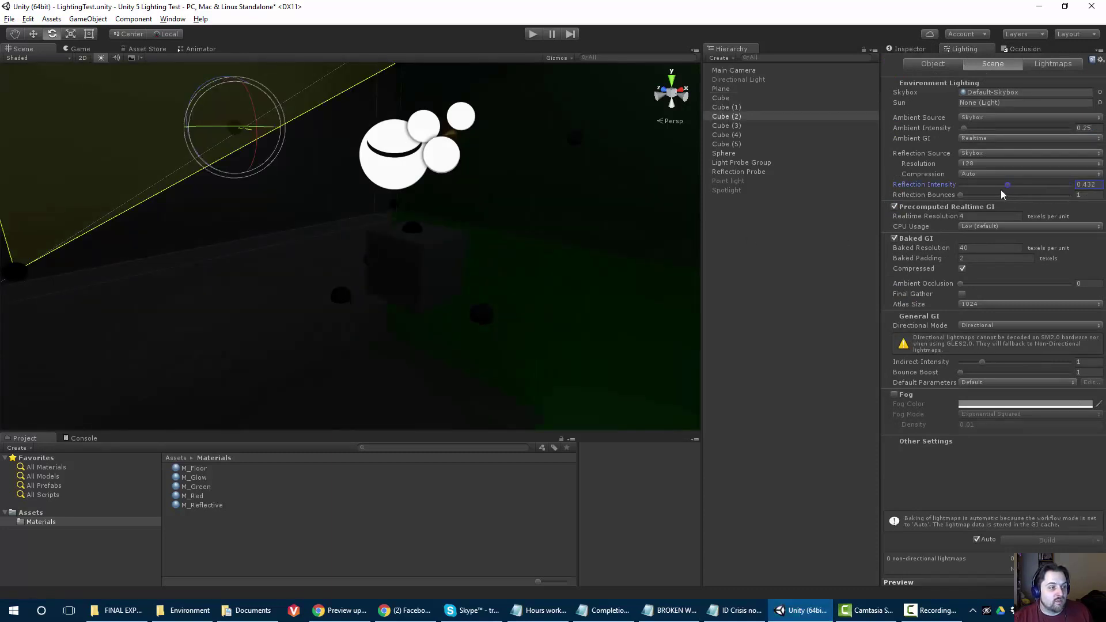
left_click(964, 195)
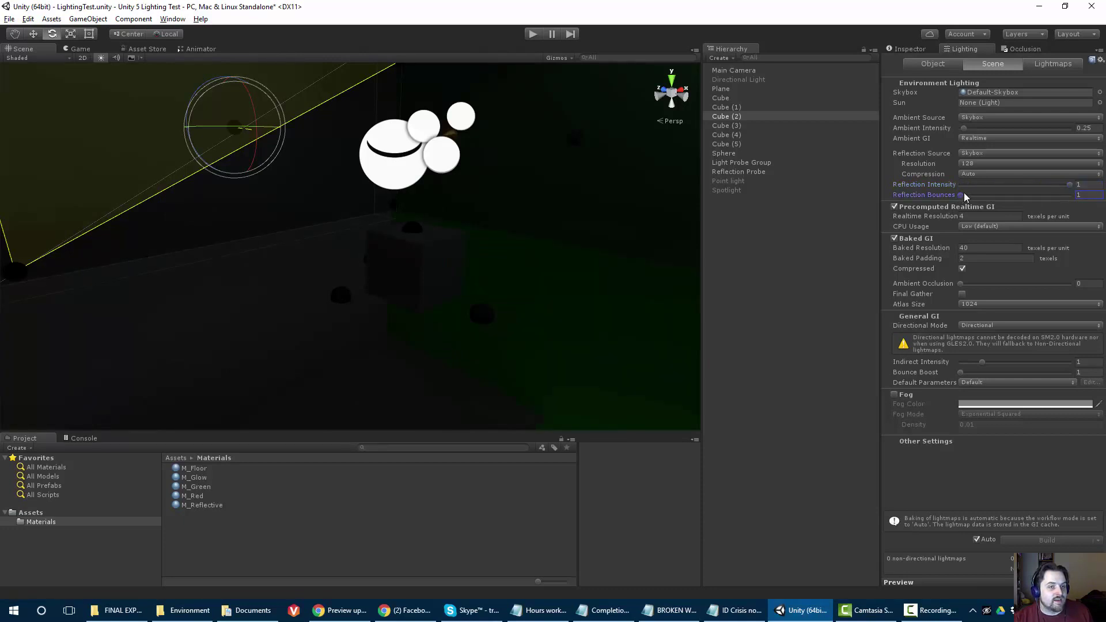
left_click(995, 197)
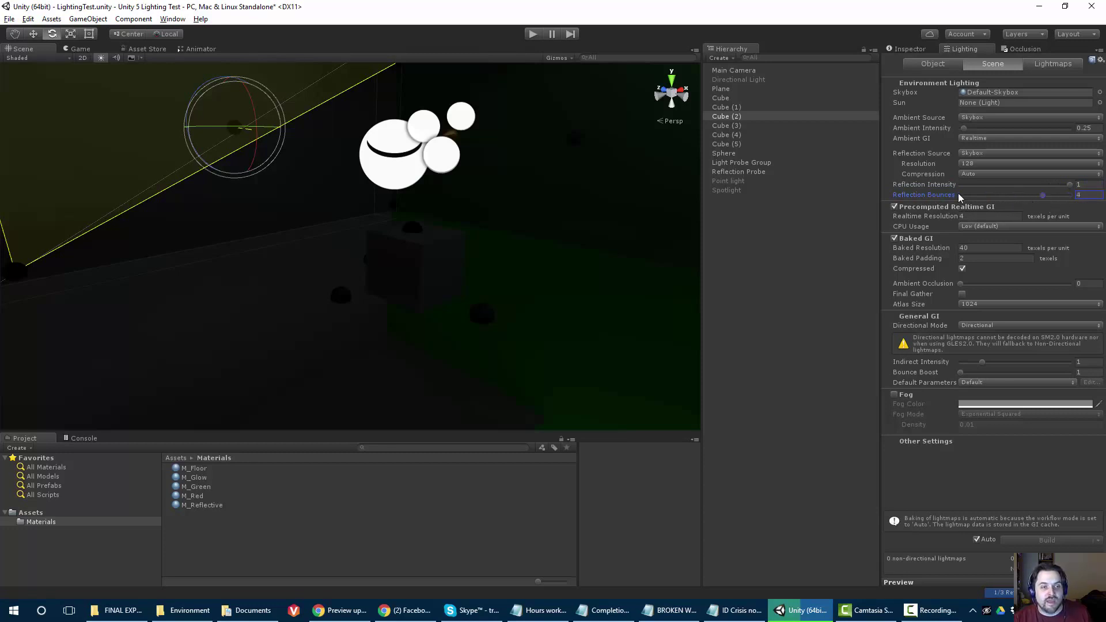
left_click(988, 196)
left_click_drag(993, 197, 948, 194)
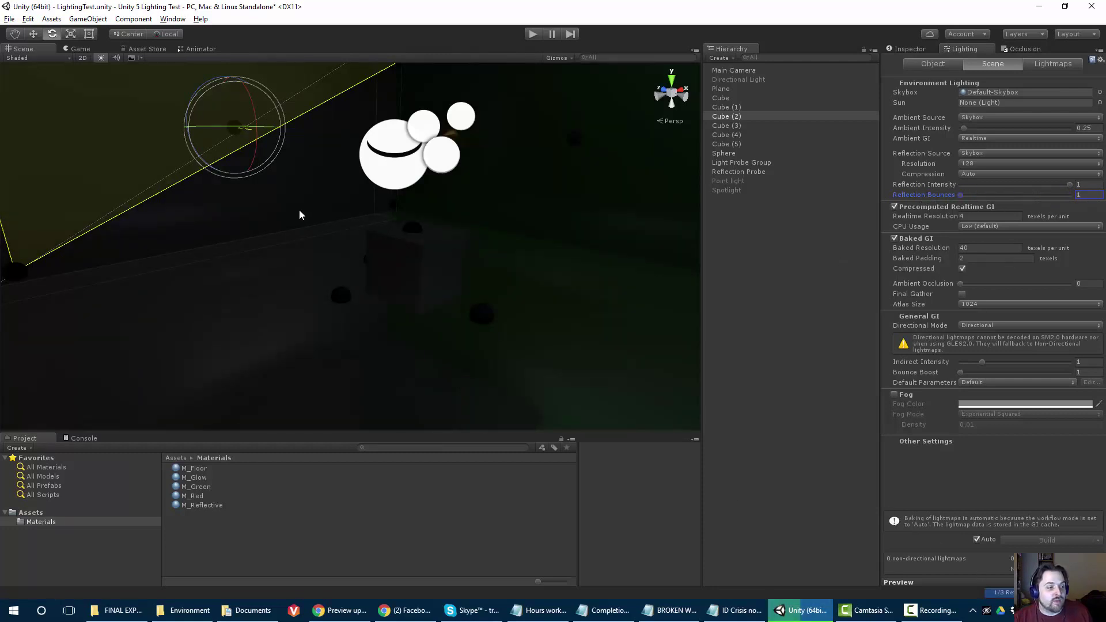
Examine the reflections and green bounce on the metallic floor and walls from several angles
scroll(460, 213, "up", 3, "alt")
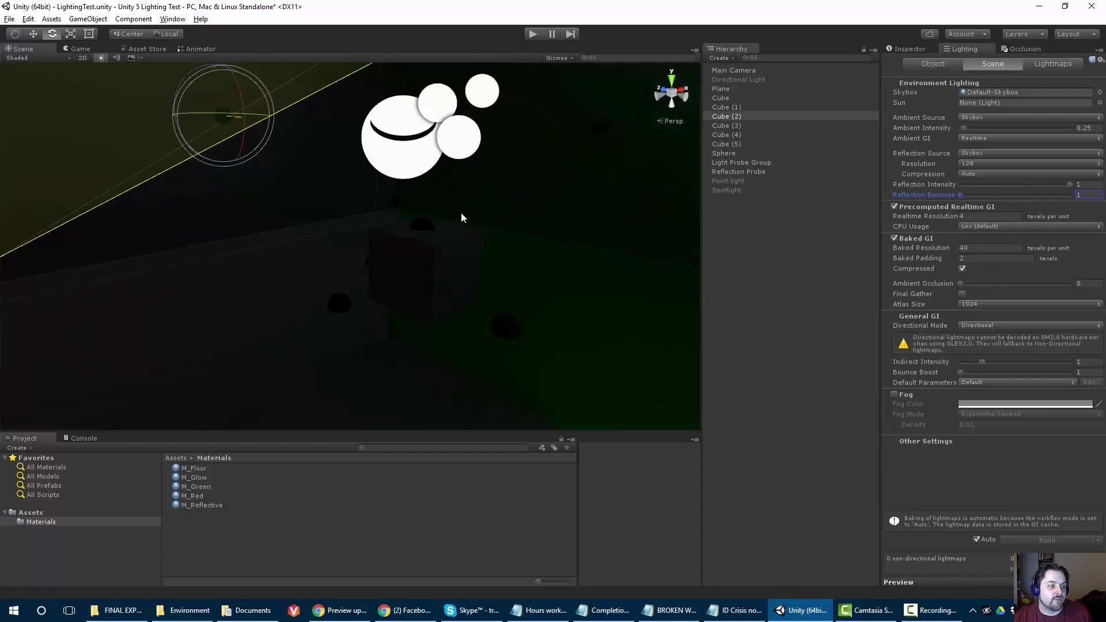
middle_click_drag(618, 225, 530, 250)
left_click_drag(531, 250, 524, 240, "alt")
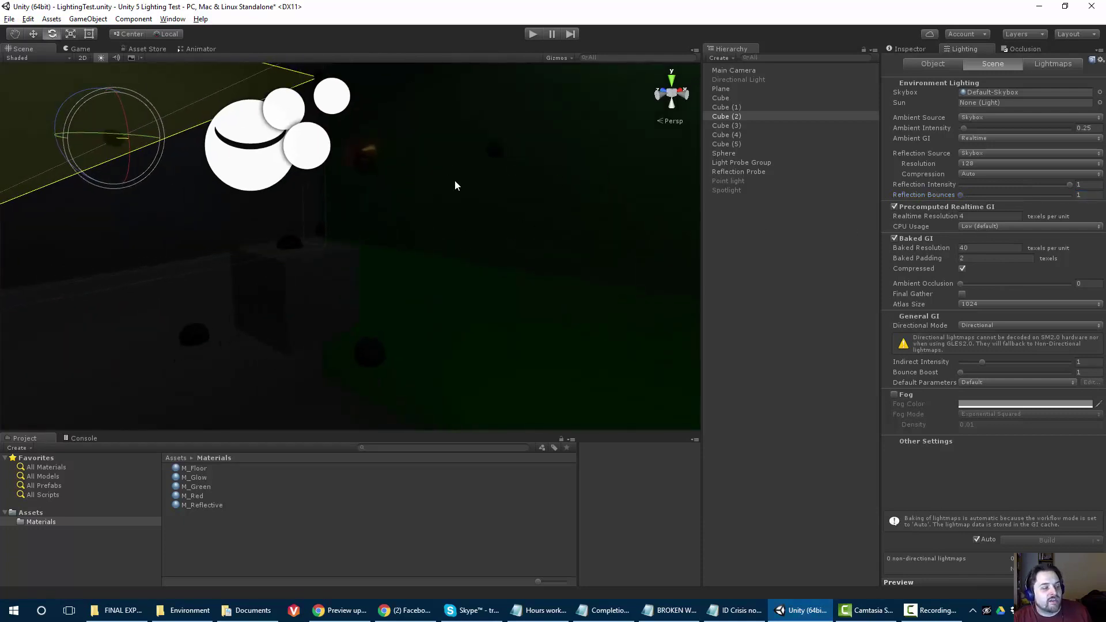
mouse_move(455, 181)
left_mouse_down("alt")
mouse_move(455, 211)
mouse_move(444, 213)
mouse_move(526, 262)
mouse_move(409, 311)
mouse_move(472, 131)
mouse_move(484, 129)
mouse_move(465, 200)
left_mouse_up("alt")
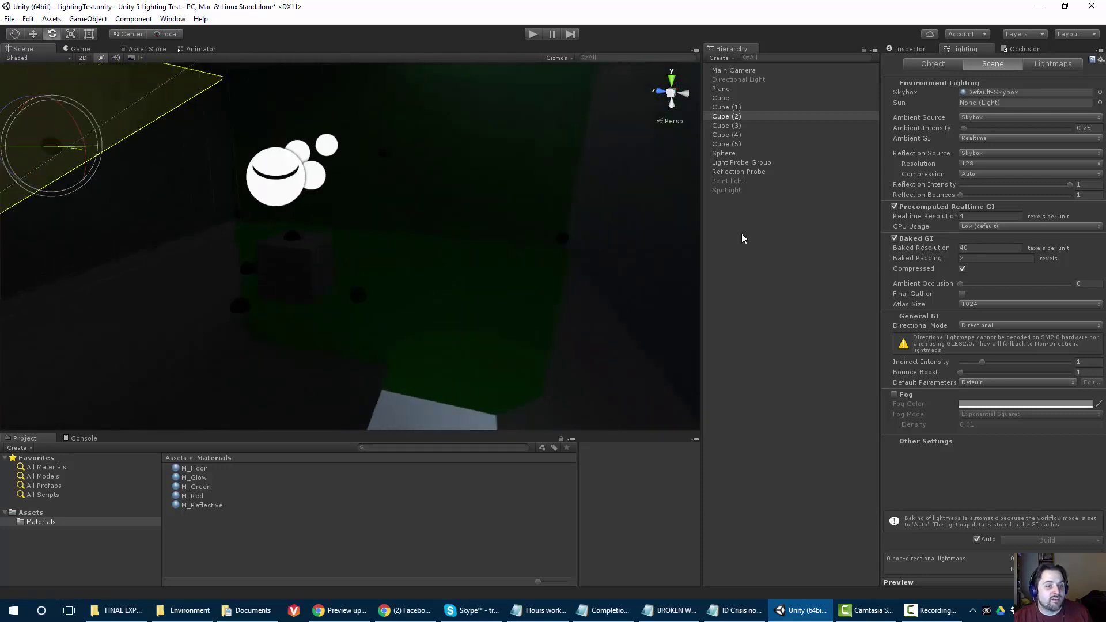
scroll(418, 234, "up", 2)
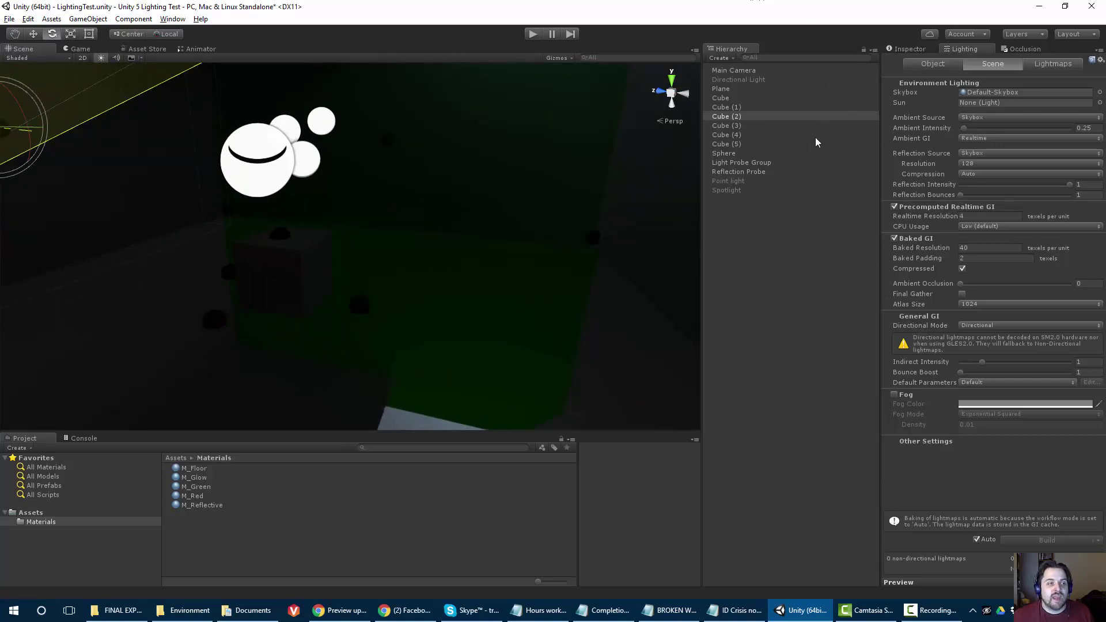
scroll(427, 193, "down", 2)
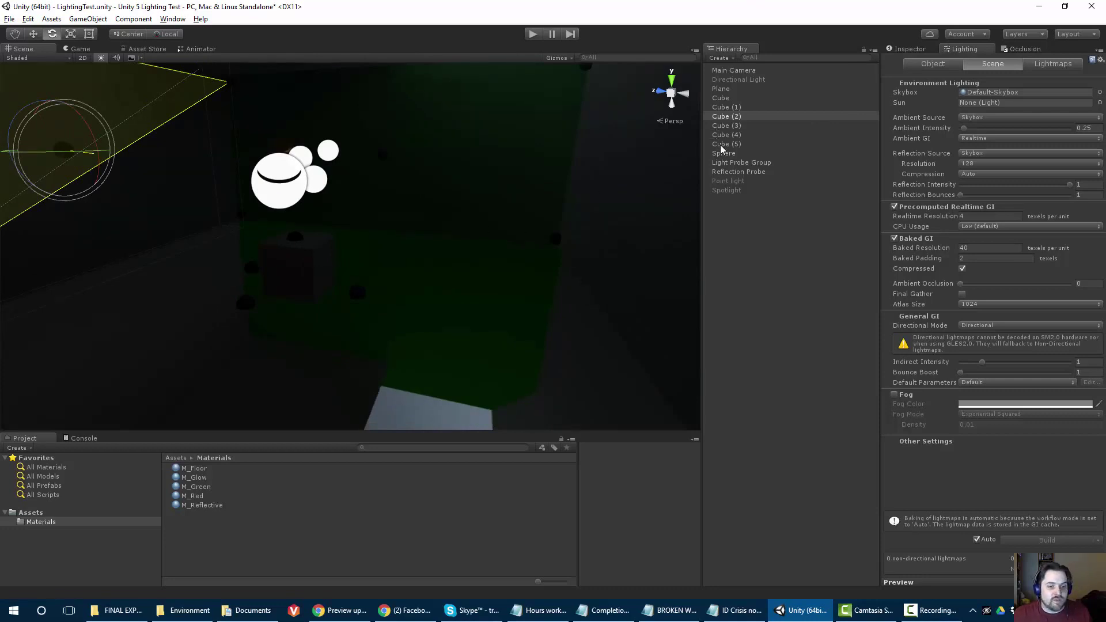
Enable the Directional Light in the scene
left_click(737, 79)
left_click(898, 46)
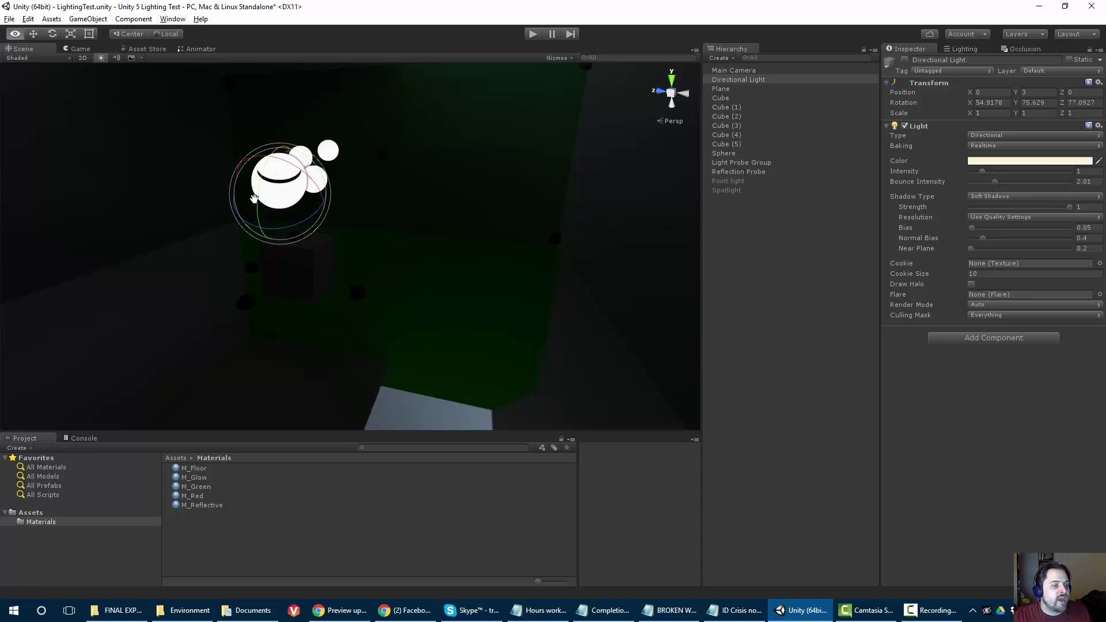
left_click_drag(222, 195, 308, 255, "alt")
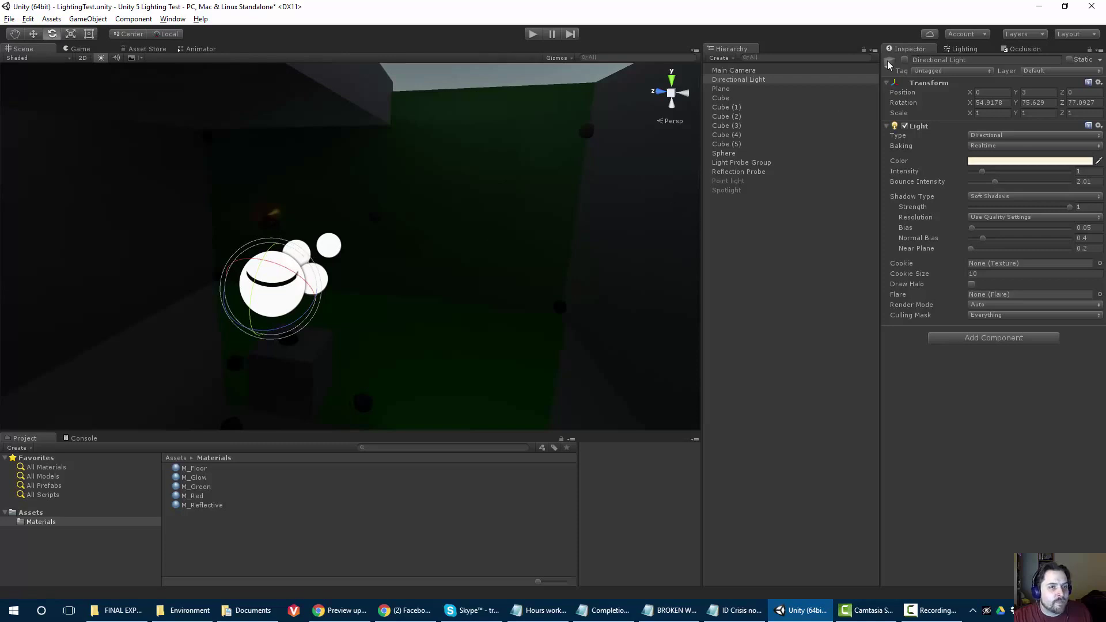
left_click(960, 47)
left_click(922, 49)
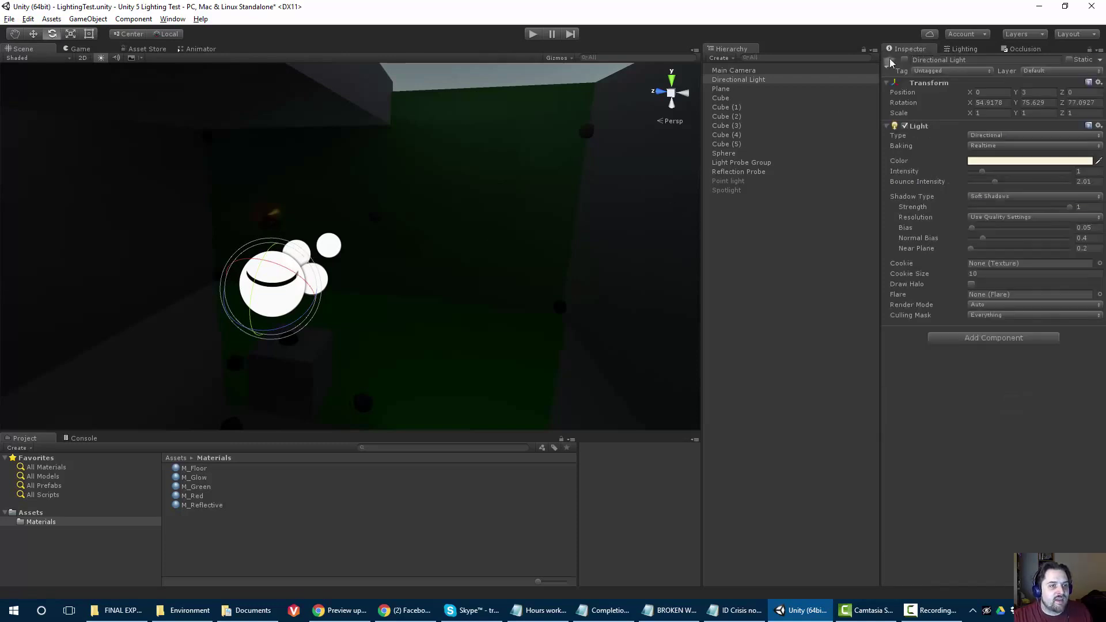
left_click(905, 59)
Set the floor plane's M_Floor material to Metallic 0 and Smoothness about 0.51
left_click_drag(335, 196, 433, 366, "alt")
left_click(432, 362)
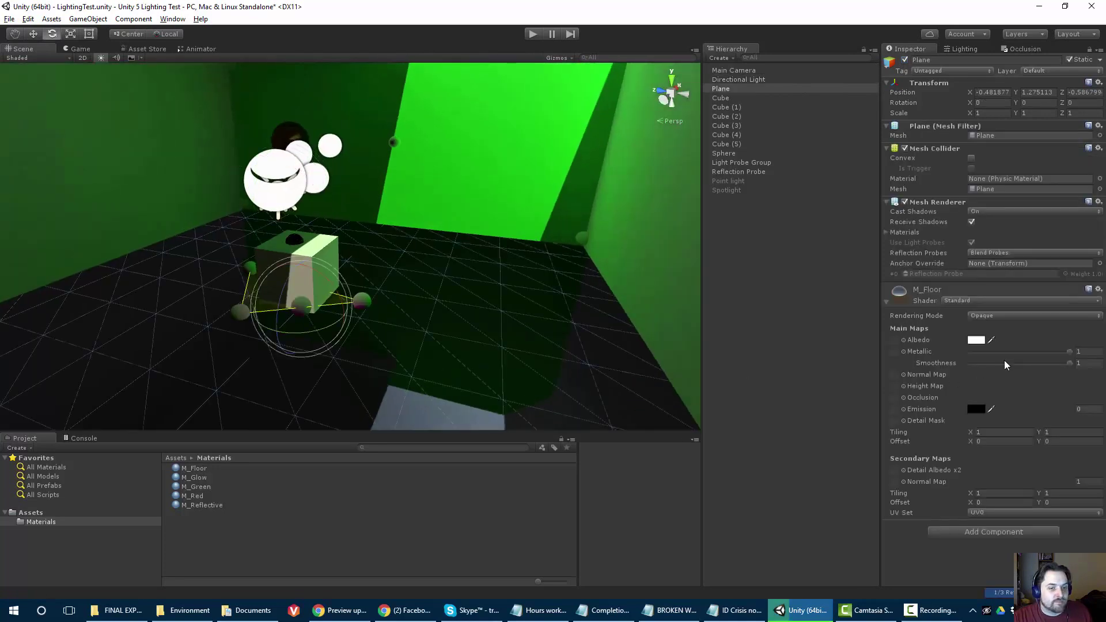
left_click_drag(1035, 368, 805, 362)
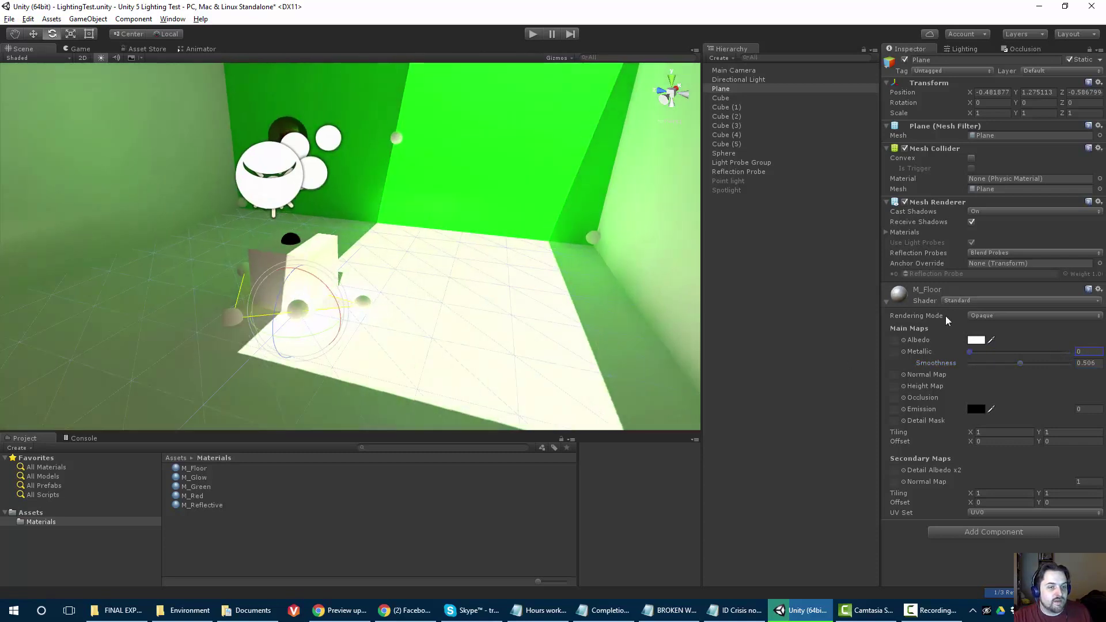
Set the scene's Ambient Intensity to 1
left_click(962, 49)
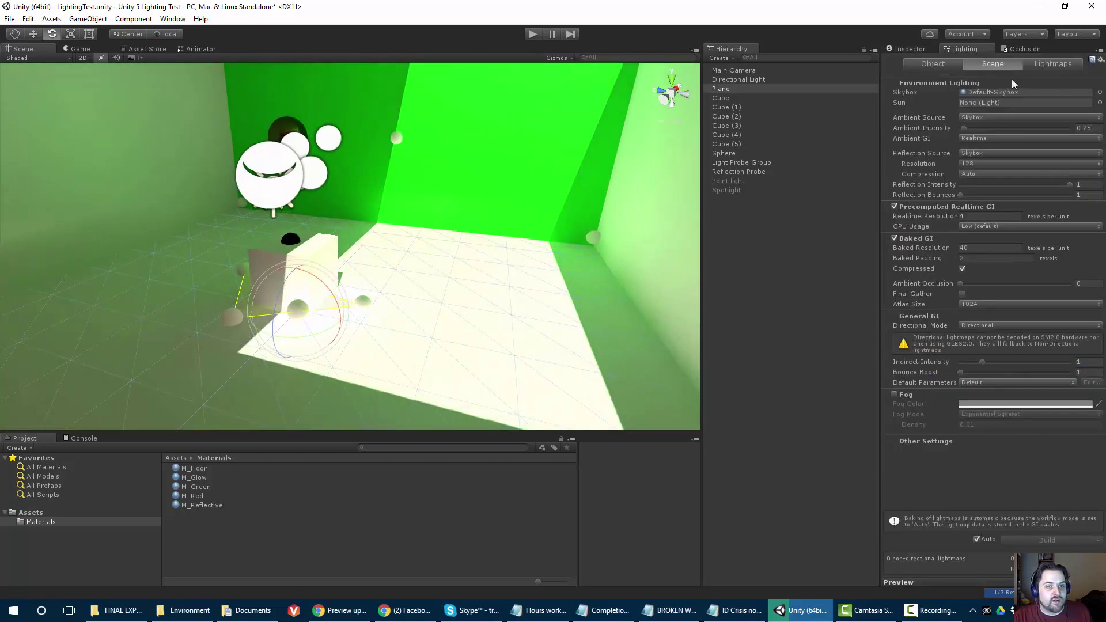
left_click(1084, 128)
type("1")
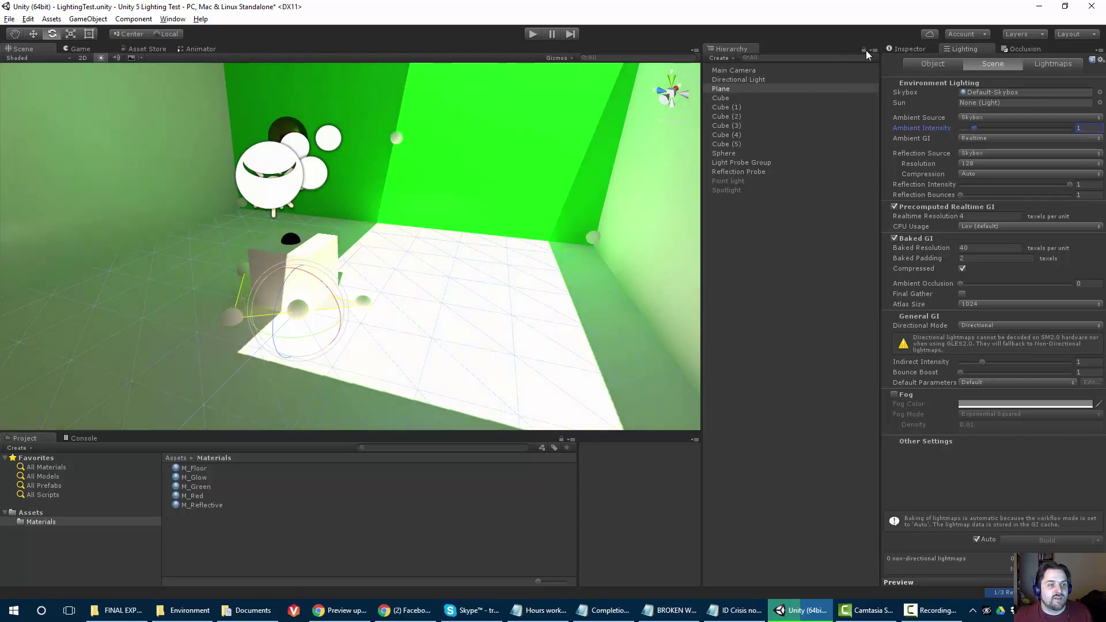
Set the Directional Light's Bounce Intensity to 1 and view the effect on the red and green walls
left_click(742, 80)
left_click(908, 49)
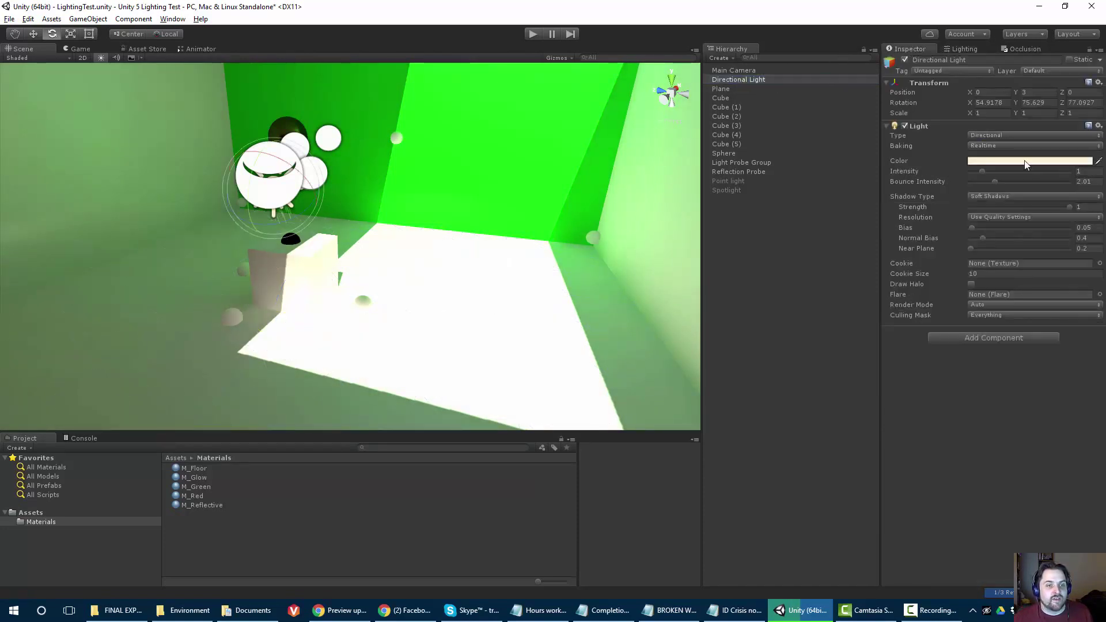
left_click(1090, 182)
scroll(338, 224, "down", 3)
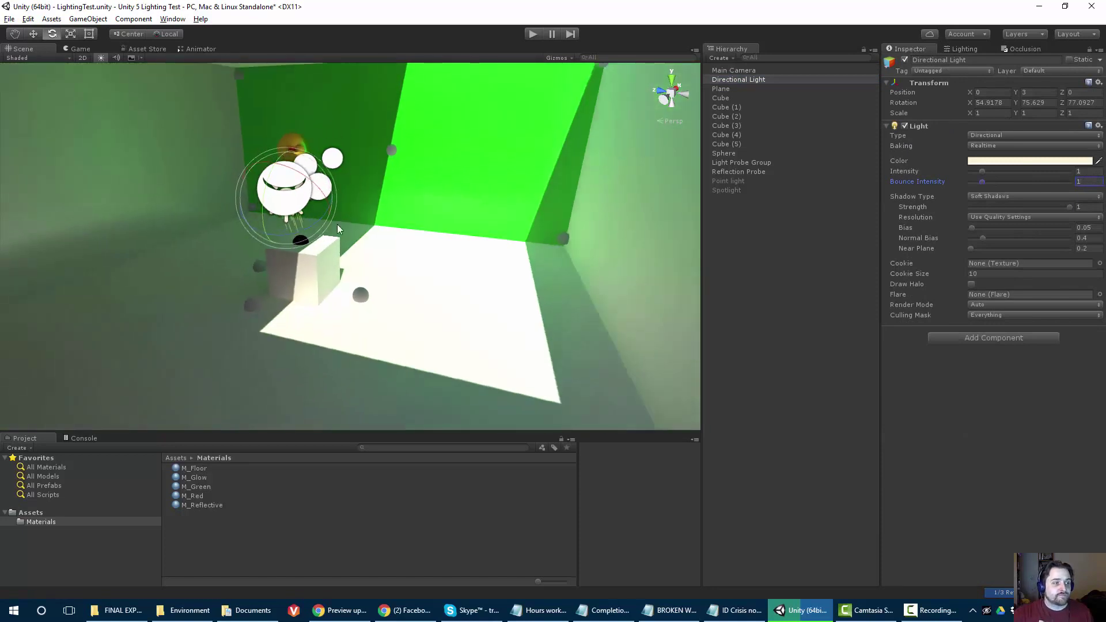
scroll(378, 217, "up", 2)
left_click_drag(380, 216, 282, 203, "alt")
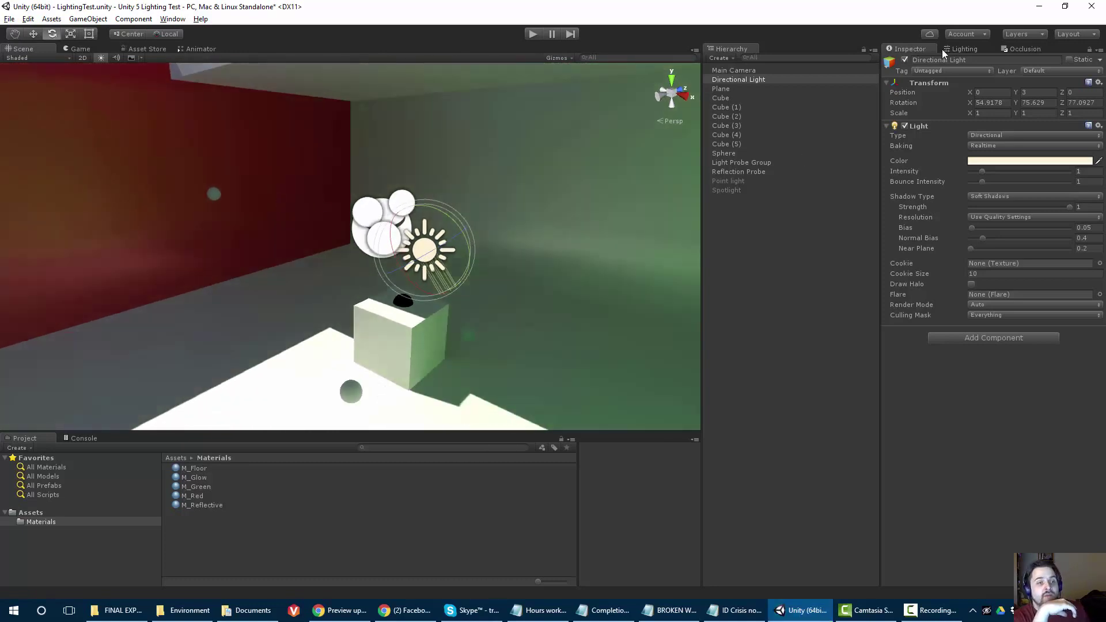
Disable Precomputed Realtime GI in the scene lighting settings, keeping Baked GI on
left_click(964, 49)
left_click(905, 50)
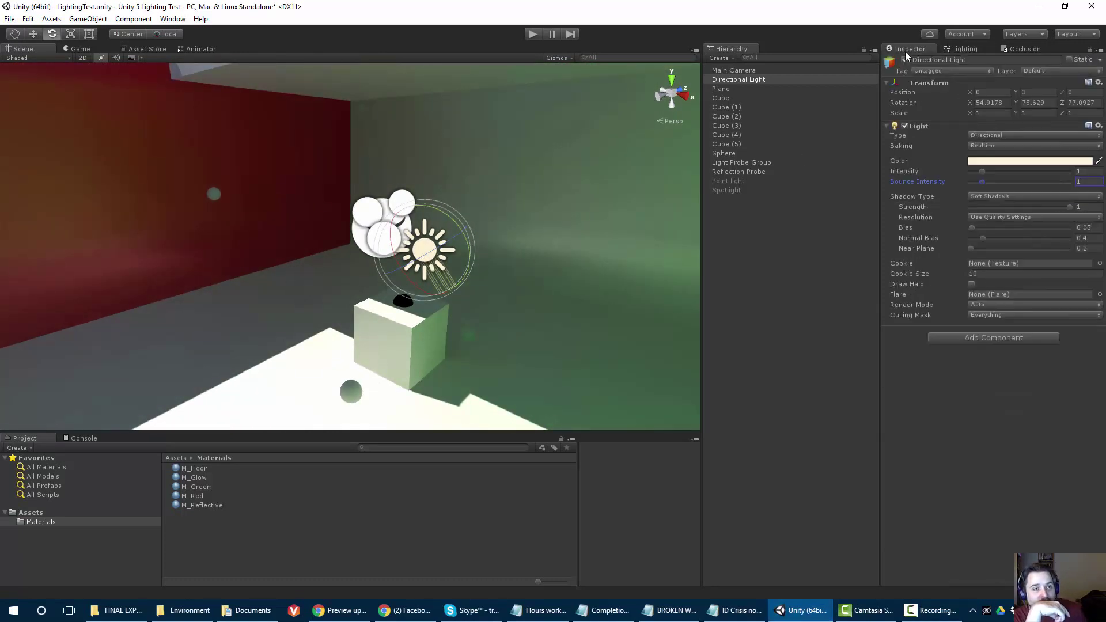
left_click(980, 46)
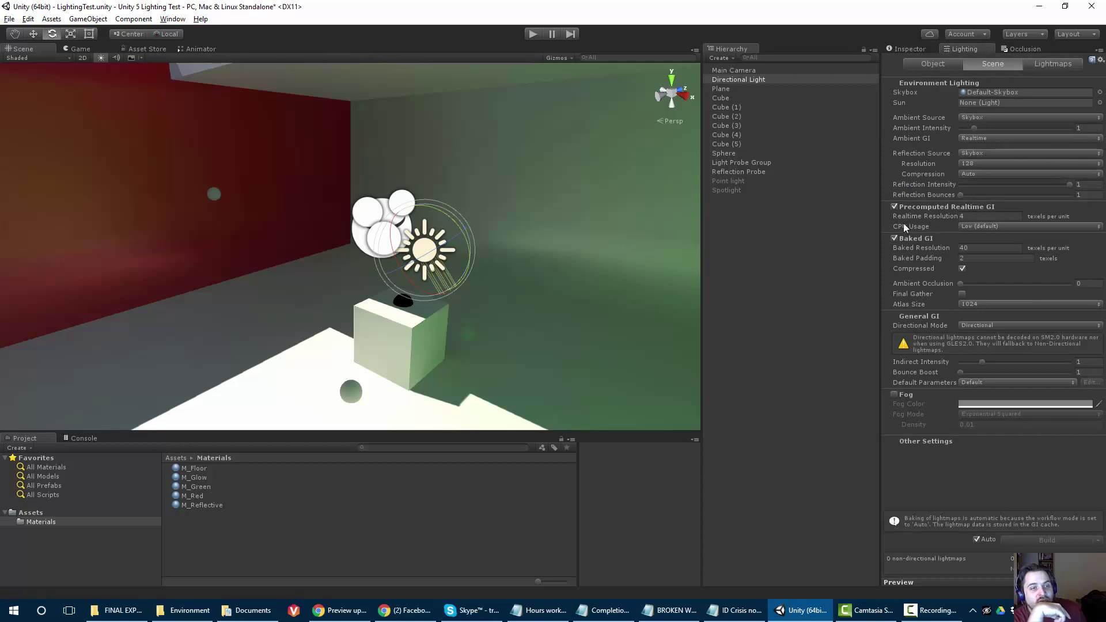
left_click(895, 207)
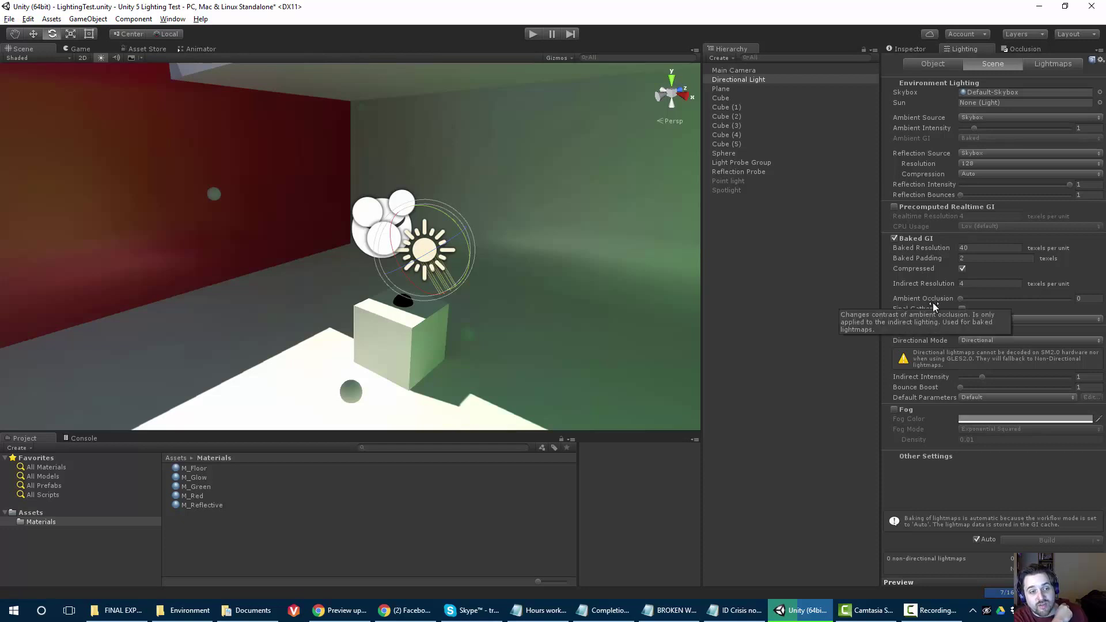
Set the Directional Light's baking mode to Baked
left_click(909, 49)
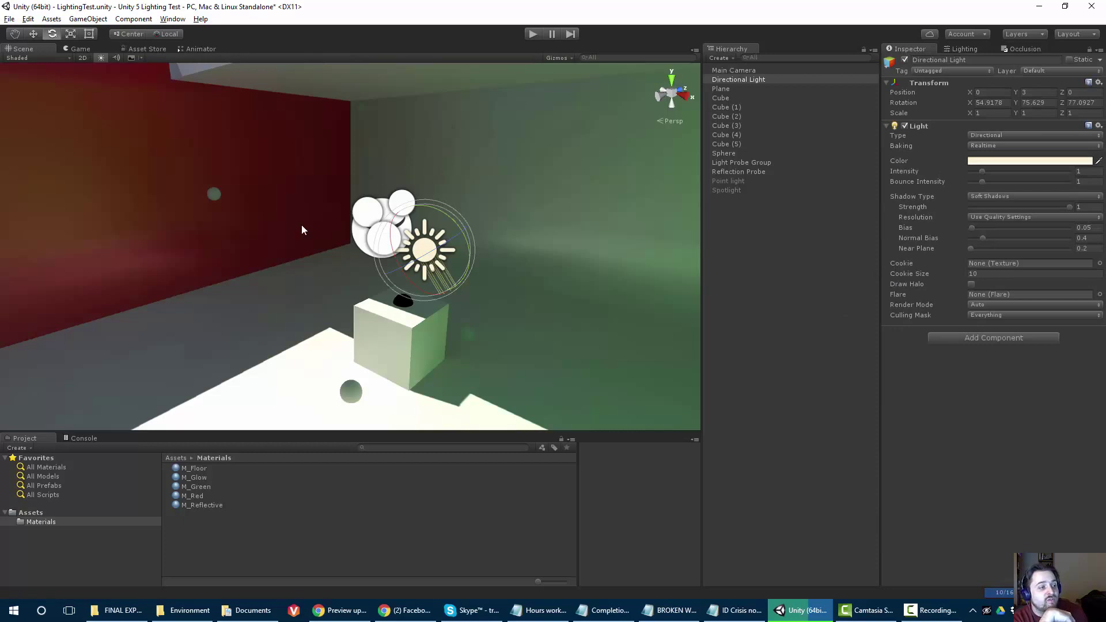
scroll(308, 228, "down", 1)
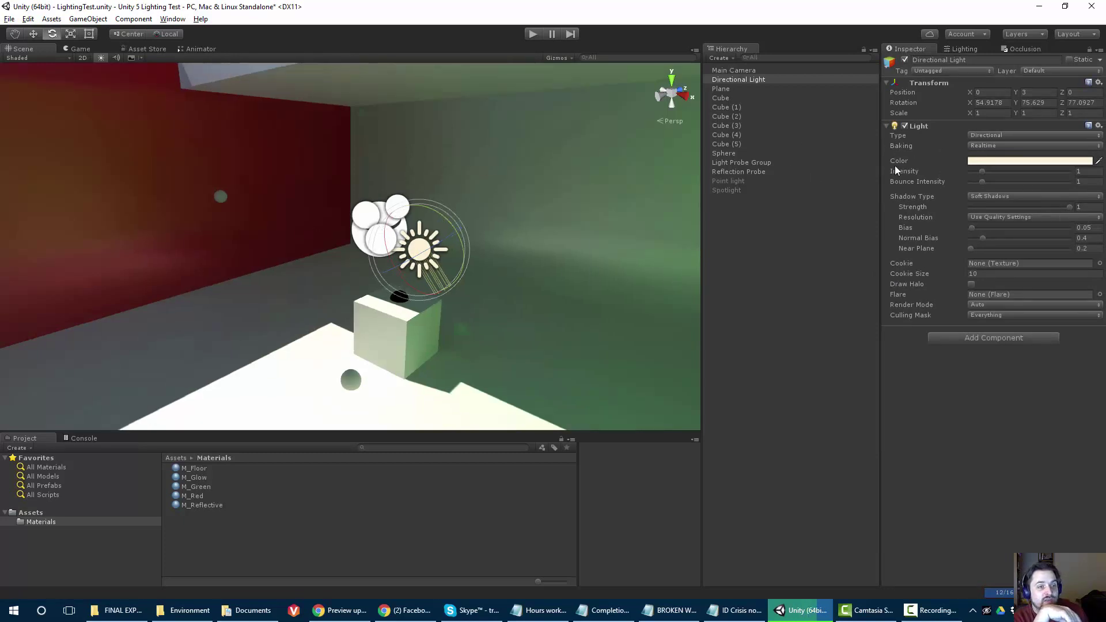
left_click(989, 146)
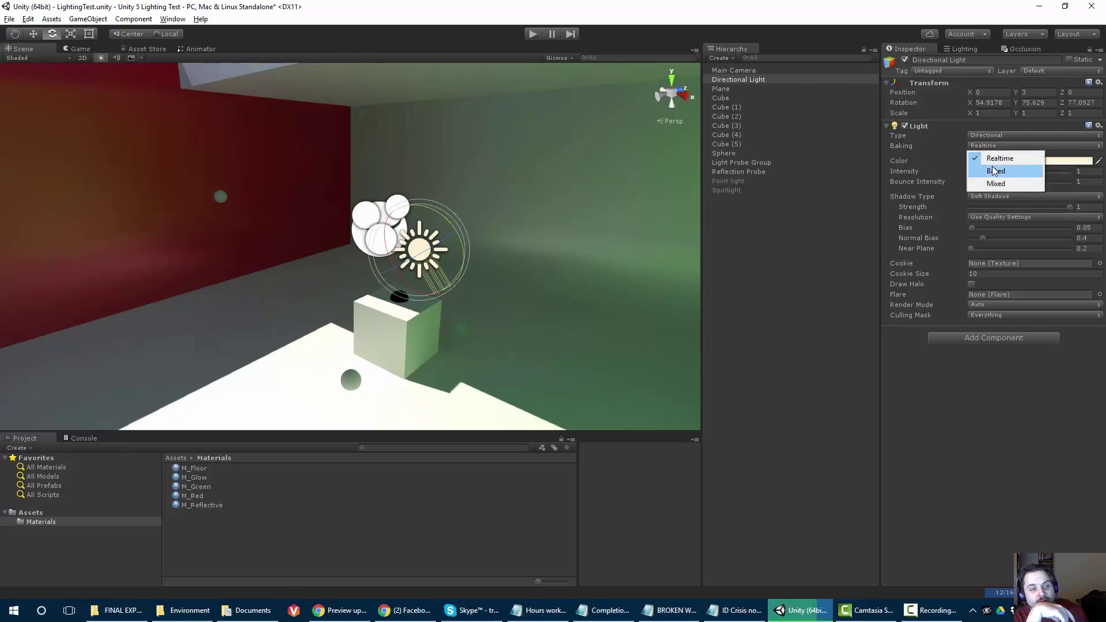
left_click(994, 171)
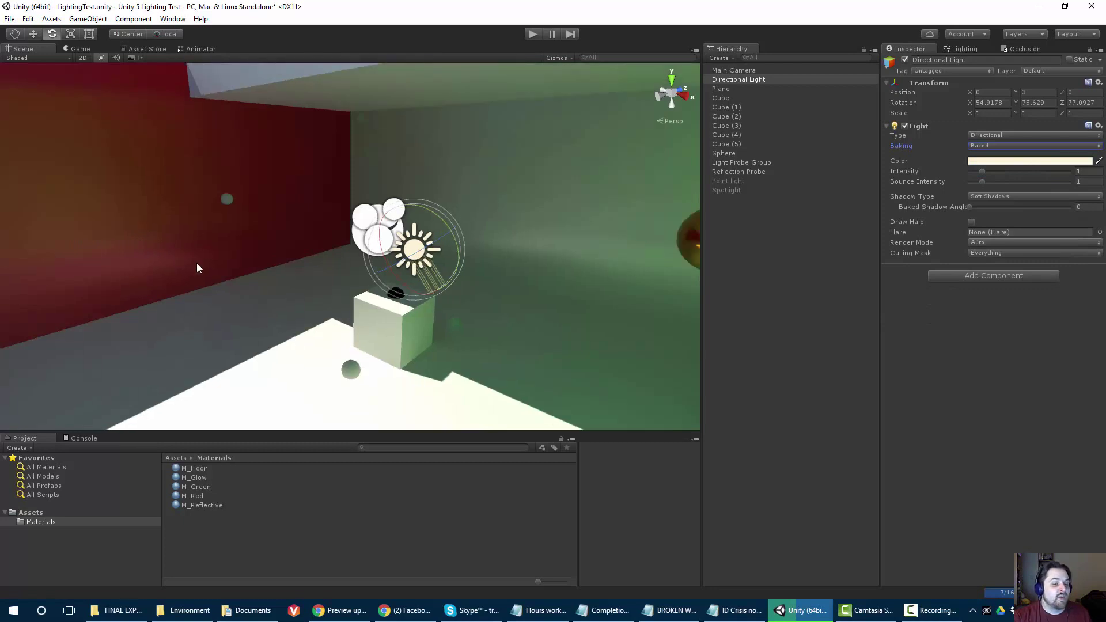
Examine the baked directional light, shadows and colour bounce on the cube, floor and walls around the room
key("super")
left_click_drag(322, 222, 297, 213, "alt")
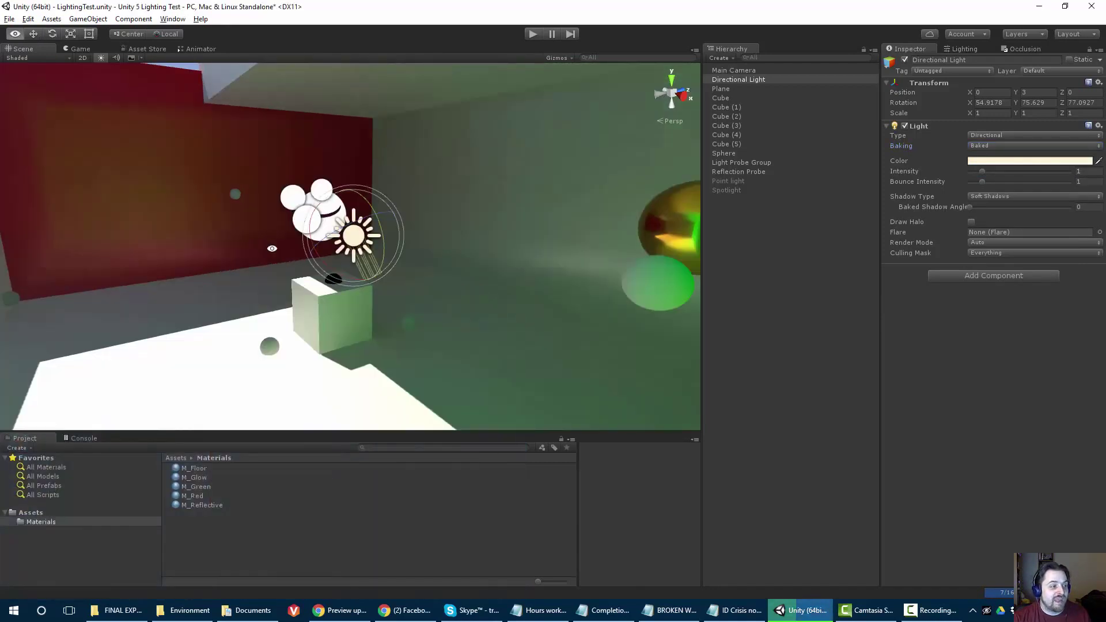
right_click_drag(272, 248, 259, 204)
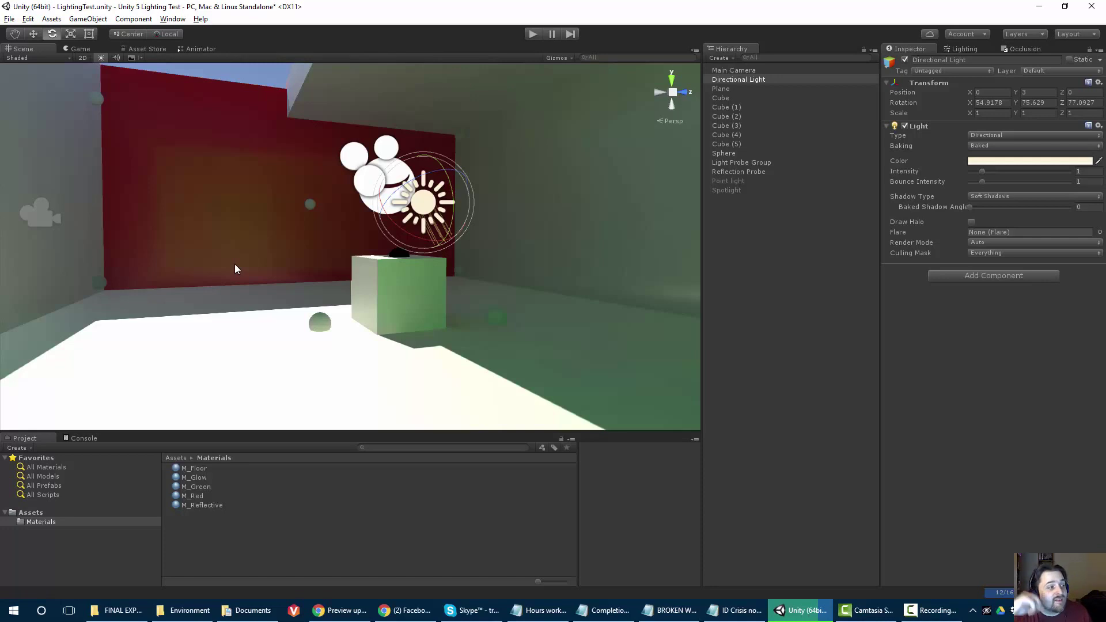
middle_click_drag(375, 219, 594, 242)
left_click_drag(457, 255, 291, 260, "alt")
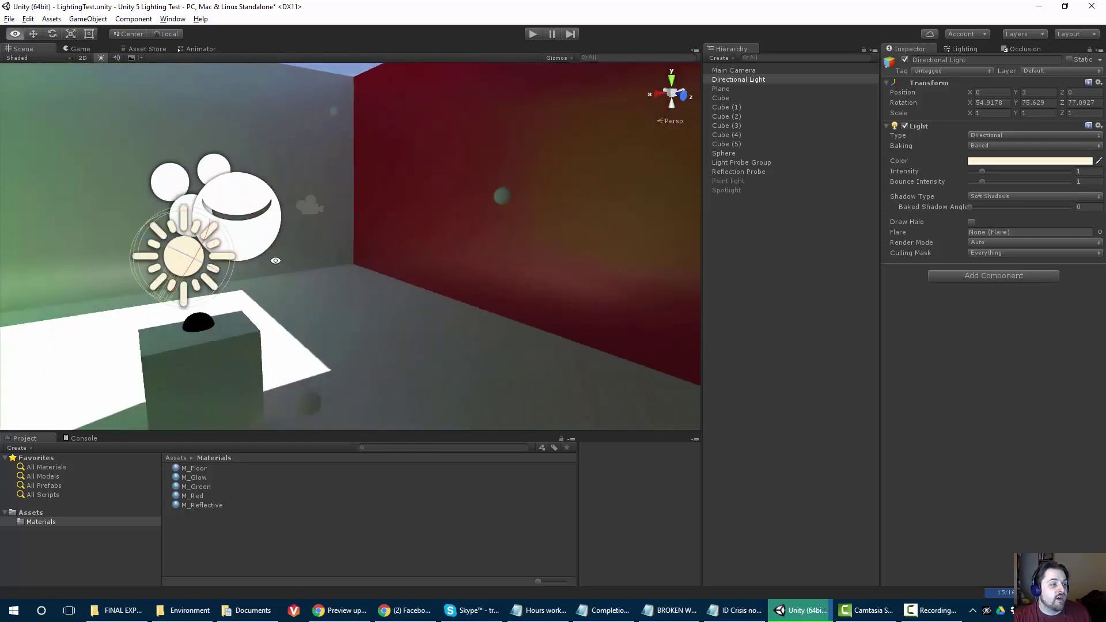
middle_click_drag(291, 259, 392, 271)
left_click_drag(392, 270, 227, 199, "alt")
left_click_drag(299, 208, 303, 246, "alt")
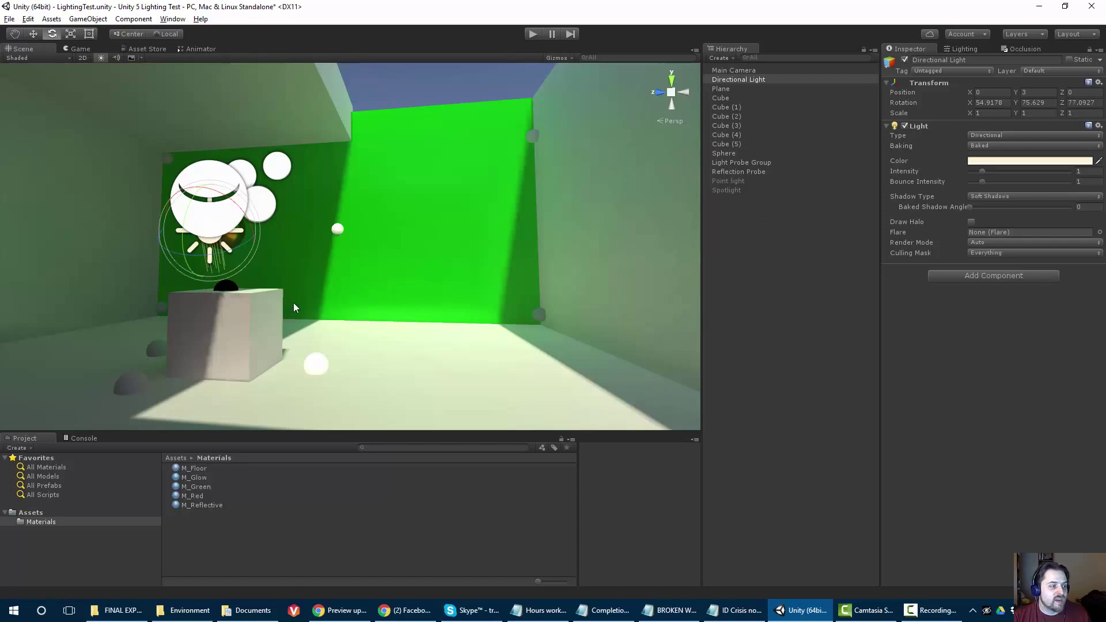
middle_click_drag(295, 299, 355, 232)
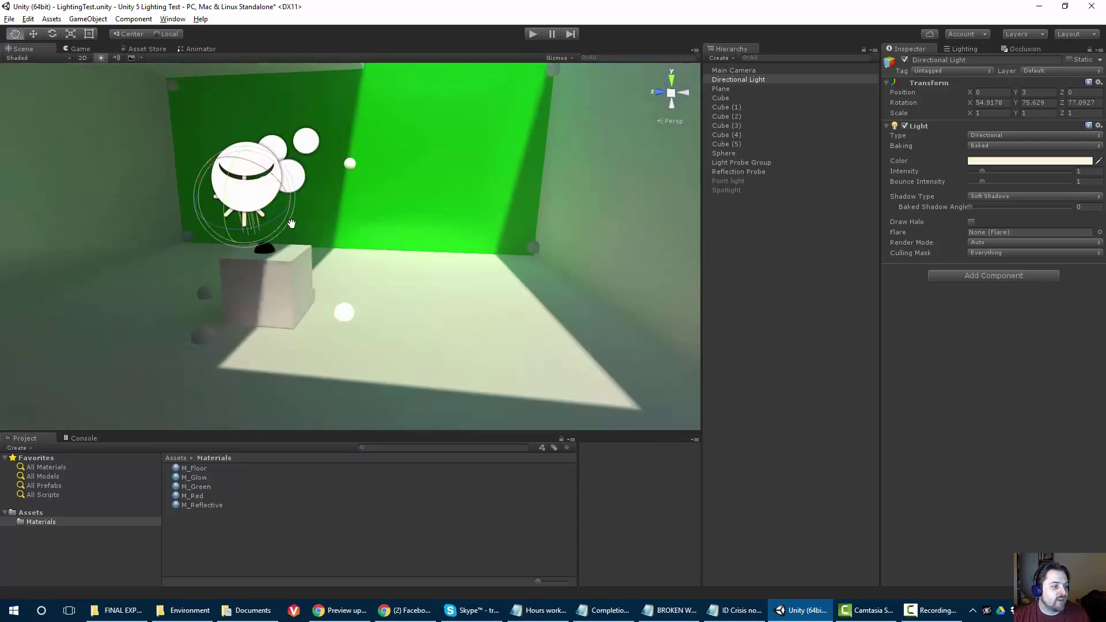
Inspect the baked shadow edges on the cube up close and the light across the floor towards the red wall
scroll(309, 243, "up", 7)
scroll(355, 232, "up", 5, "alt")
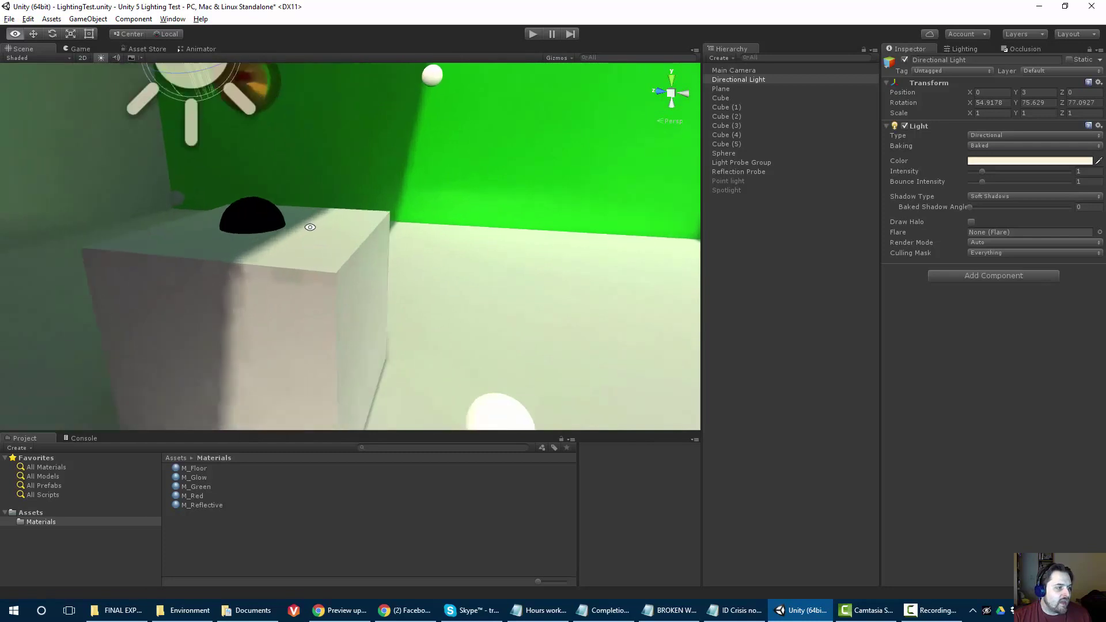
scroll(242, 280, "down", 1, "alt")
left_click_drag(242, 279, 233, 322, "alt")
left_click_drag(319, 301, 69, 299, "alt")
middle_click_drag(172, 298, 324, 296)
right_click_drag(324, 297, 390, 248)
key("e")
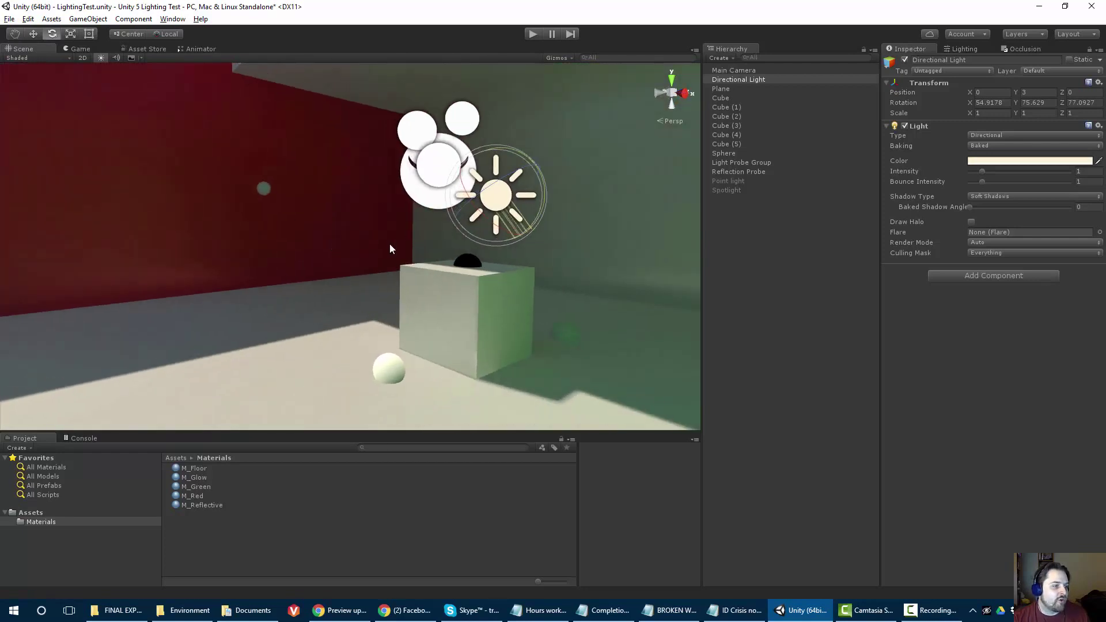
Disable automatic lightmap baking in the scene lighting settings
left_click(961, 48)
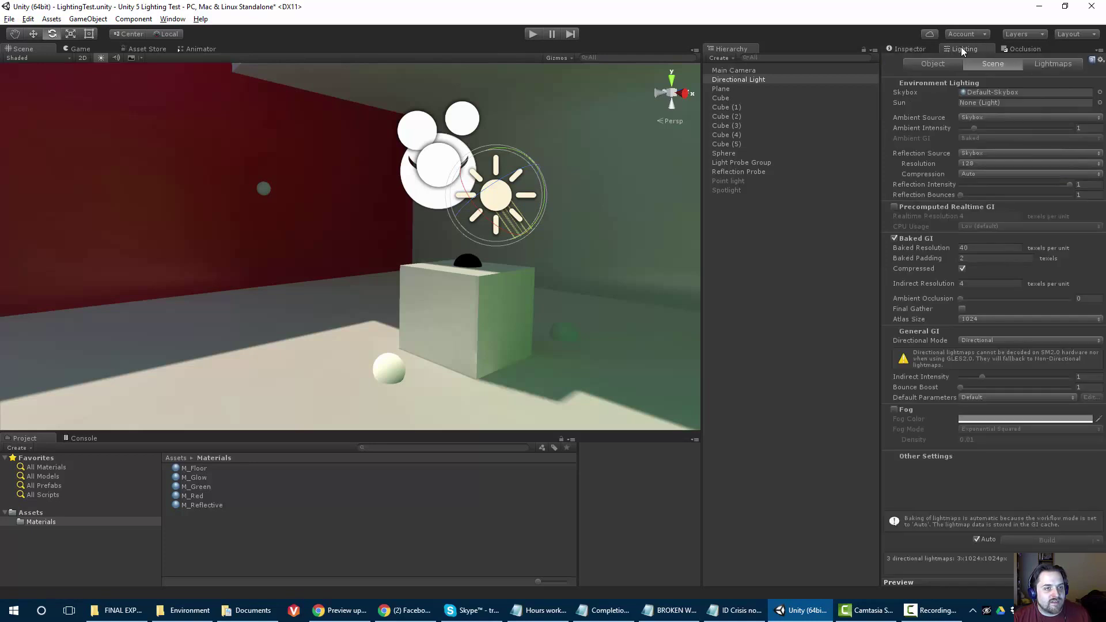
left_click(977, 539)
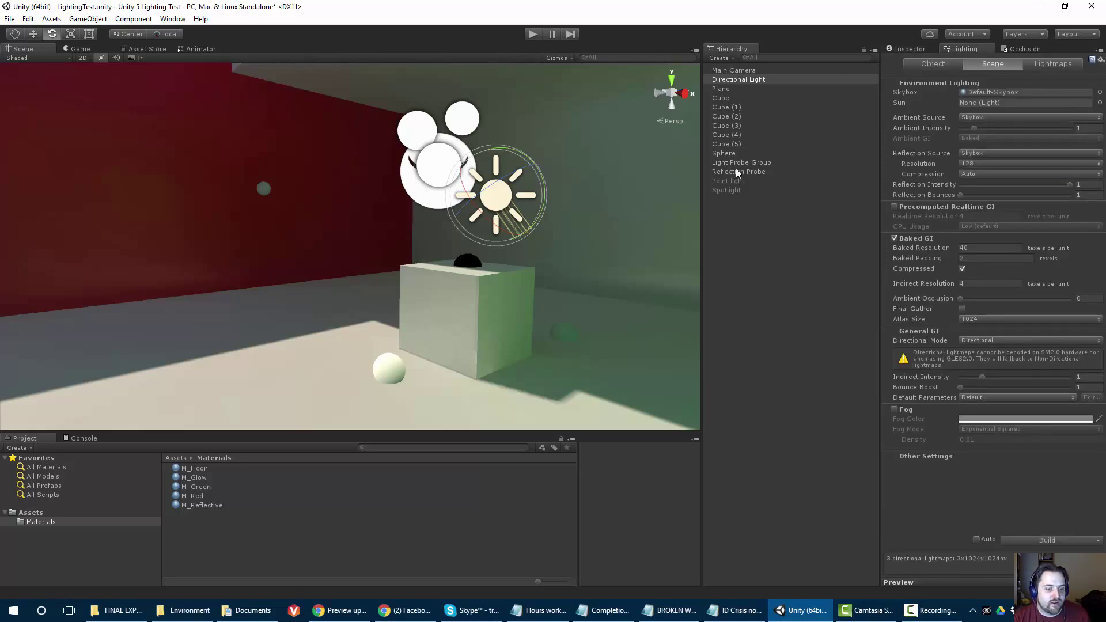
Try rotating the Directional Light to about 15.7, 84.2, 82.3 to test the baked shadows, and undo the rotation
left_click(906, 48)
key("s")
right_click_drag(337, 247, 451, 231)
key("d")
mouse_move(451, 230)
left_mouse_down()
mouse_move(413, 139)
mouse_move(457, 36)
mouse_move(506, 304)
mouse_move(452, 151)
mouse_move(457, 170)
left_mouse_up()
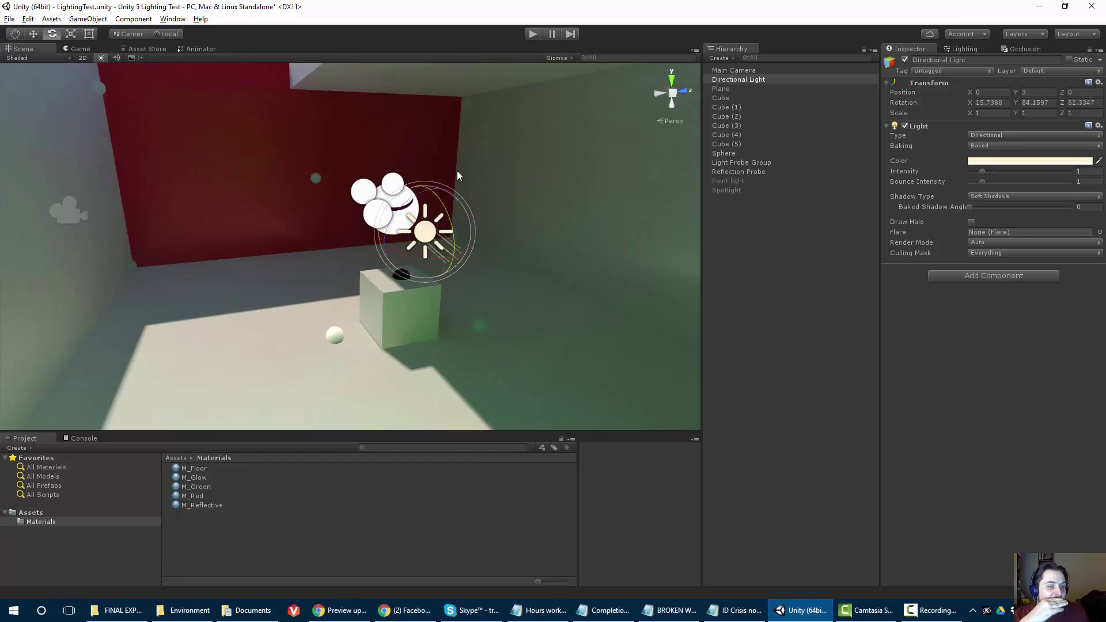
key("ctrl+z")
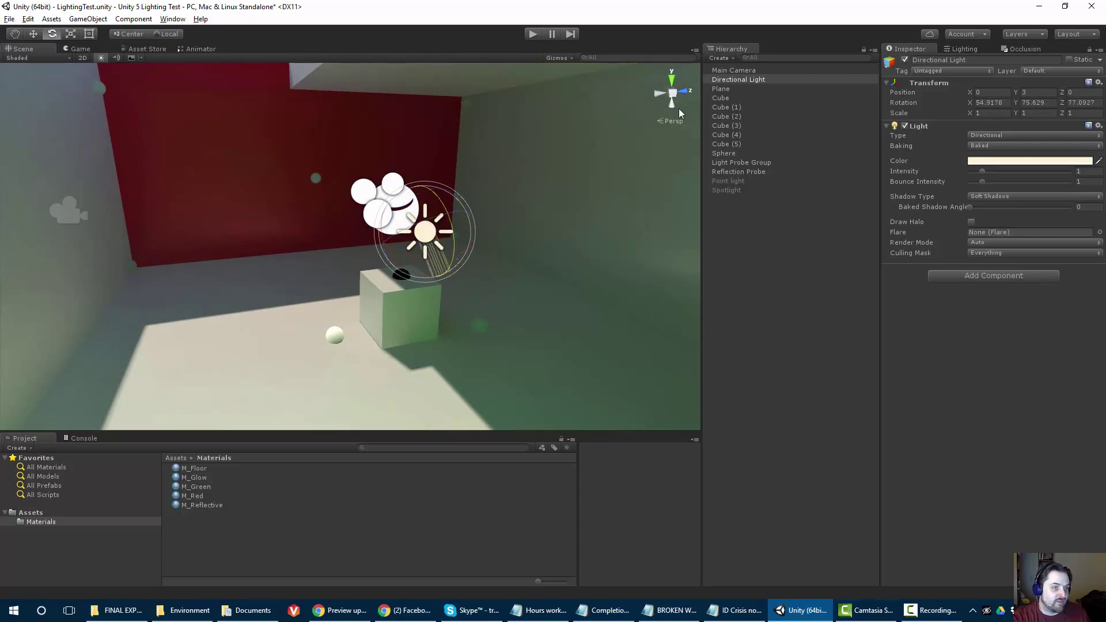
Deactivate the Directional Light object and view the baked lighting from outside and inside the room
left_click(905, 60)
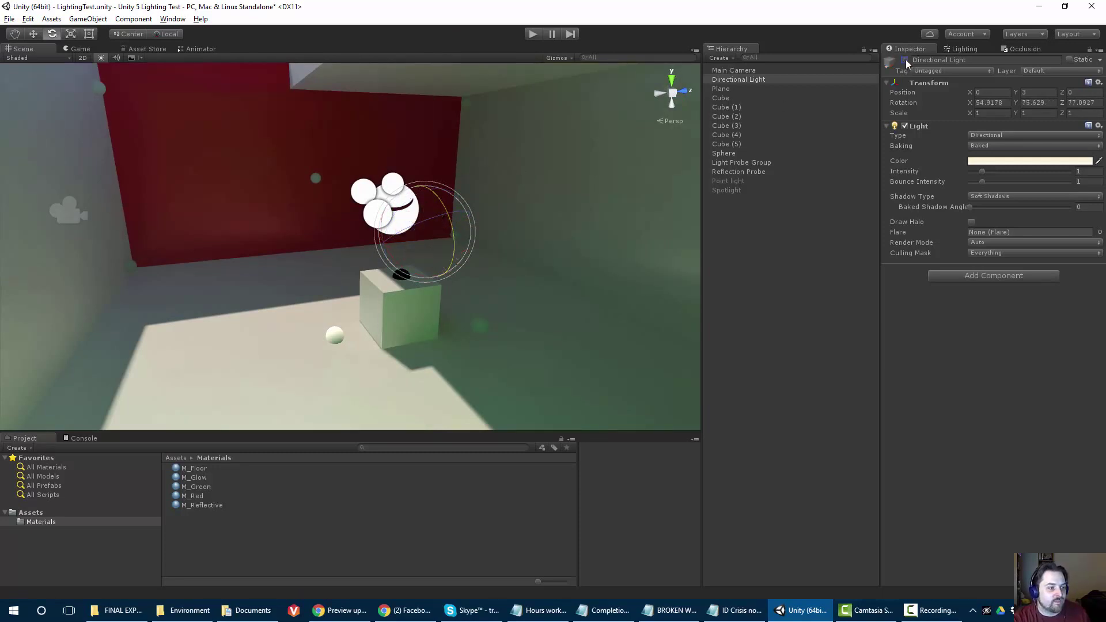
scroll(140, 193, "down", 8)
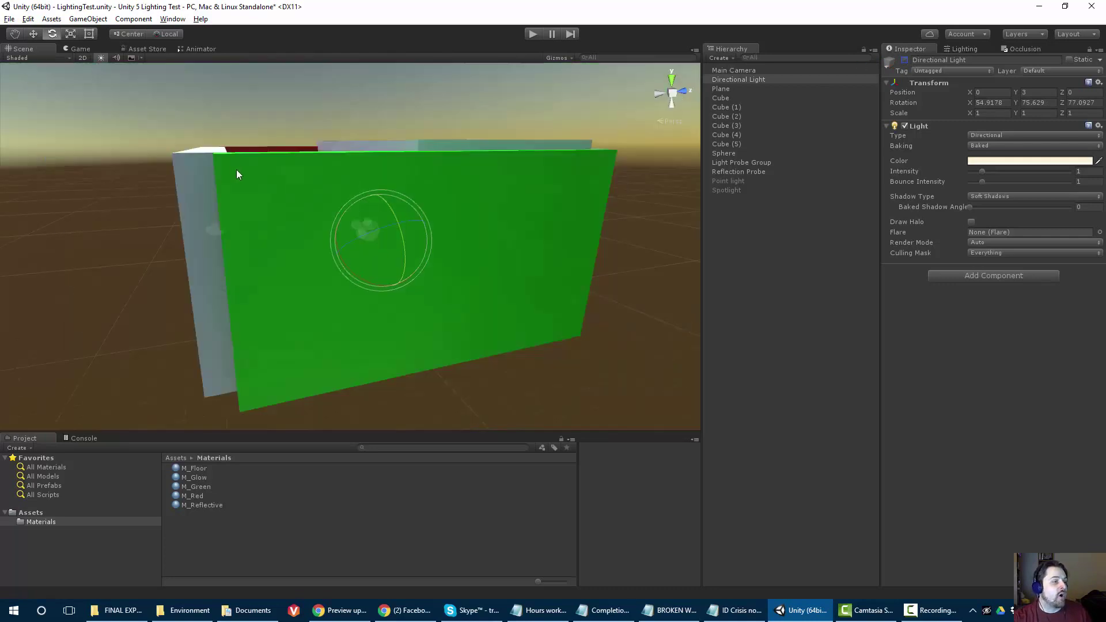
left_click_drag(236, 169, 394, 192, "alt")
scroll(292, 292, "up", 6)
scroll(354, 164, "up", 5)
scroll(354, 164, "up", 5, "alt")
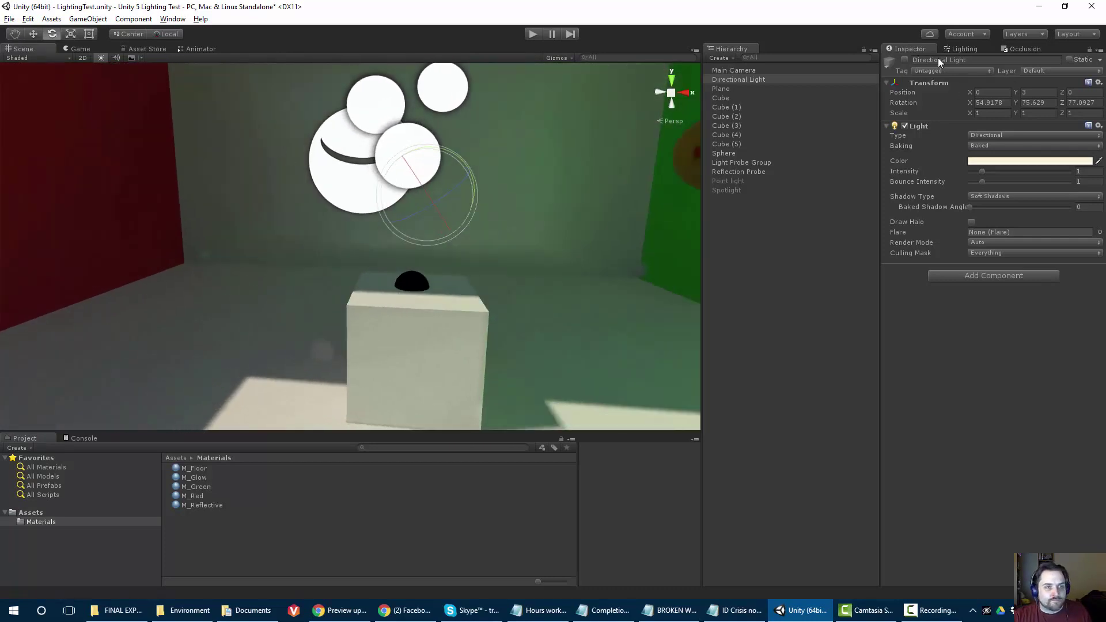
Review the scene lighting settings and inspect the properties of the back wall, Cube (2)
left_click(961, 49)
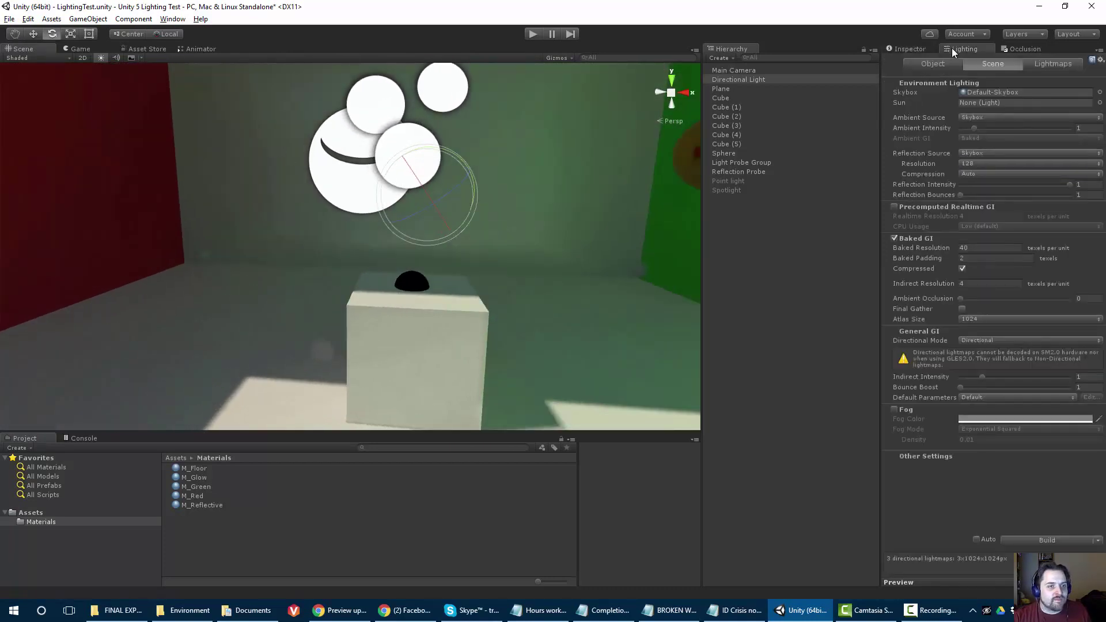
scroll(561, 204, "down", 2)
left_click_drag(538, 217, 284, 283, "alt")
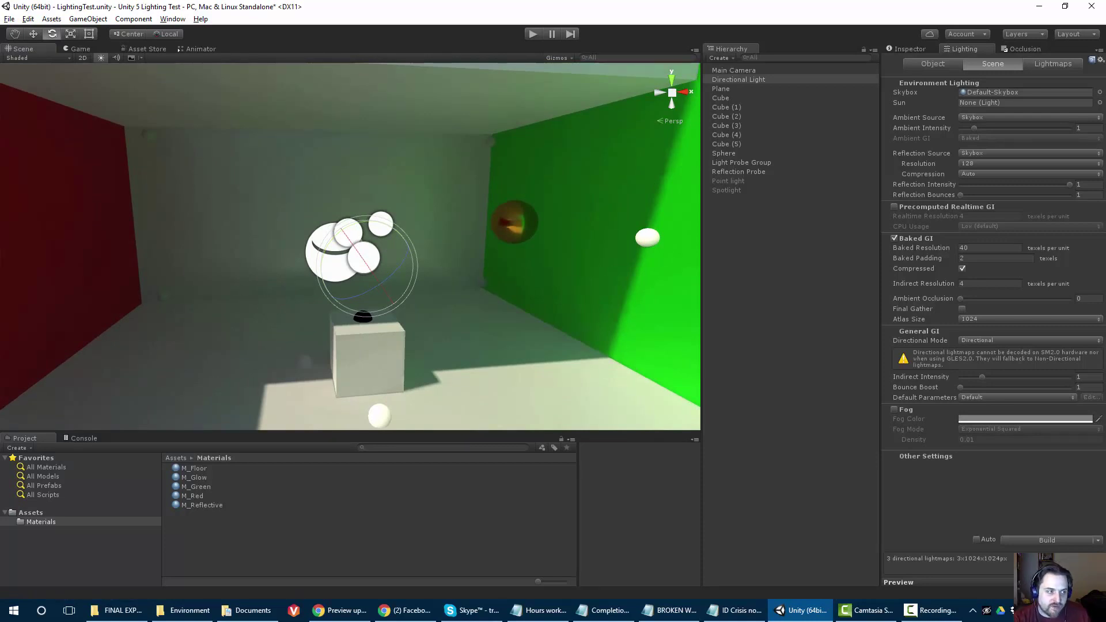
left_click(310, 198)
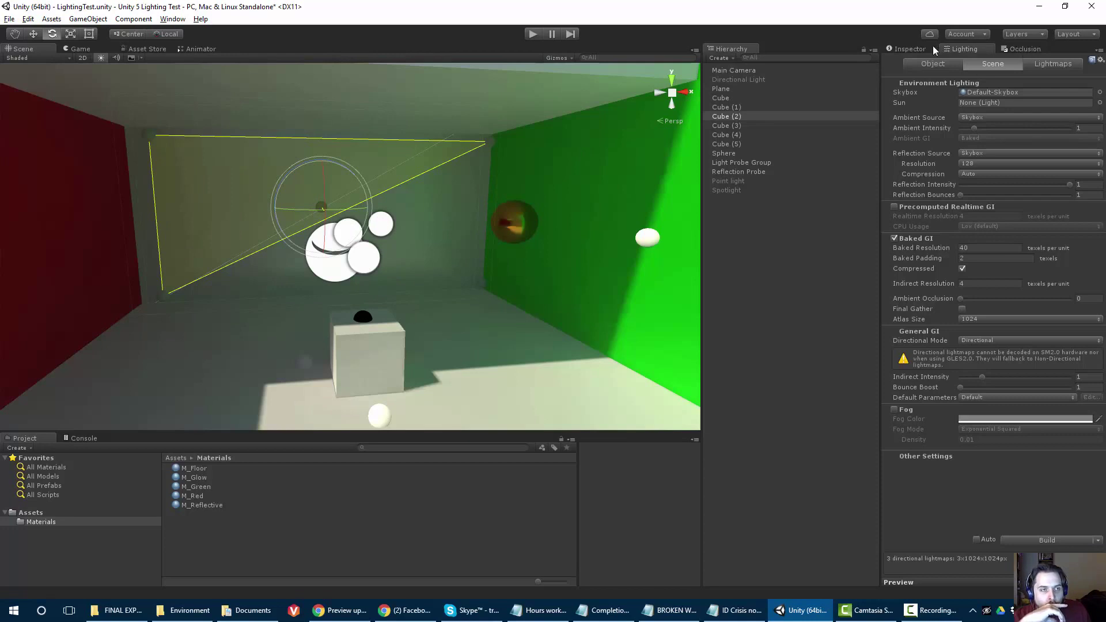
left_click(909, 49)
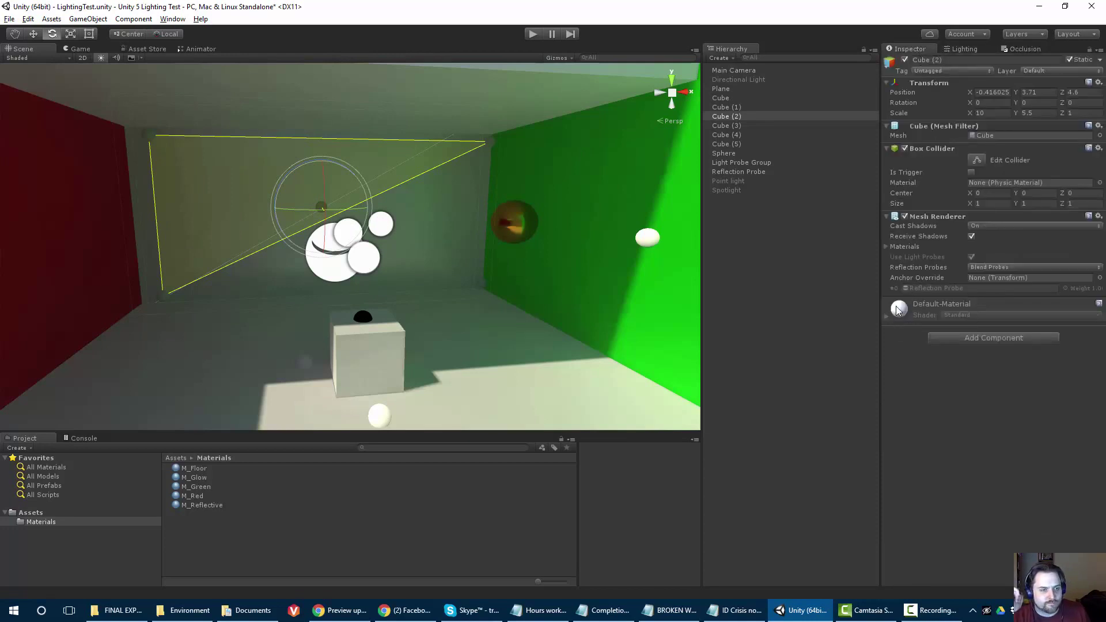
Try raising the emission of the red wall's M_Red material to about 1.309, and undo the change
left_click(112, 176)
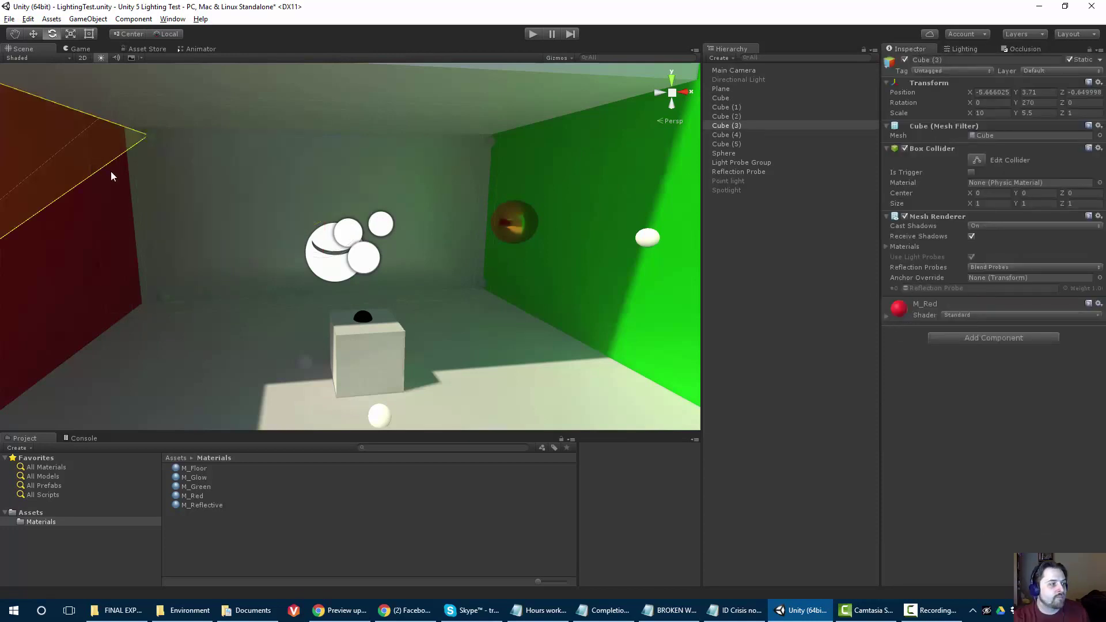
middle_click_drag(196, 247, 260, 219)
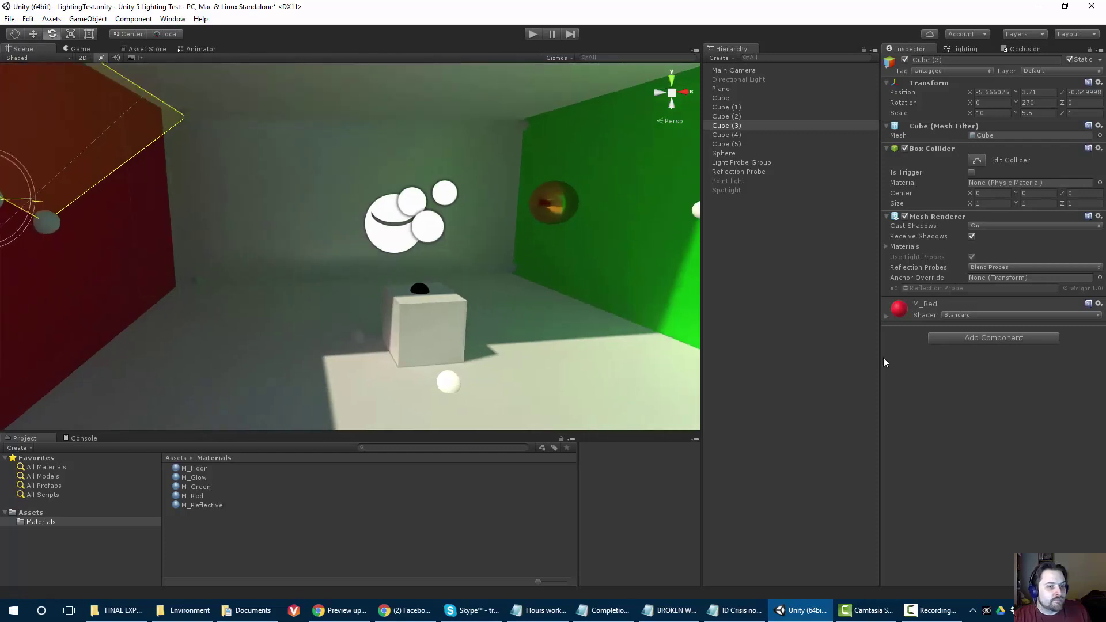
left_click(886, 317)
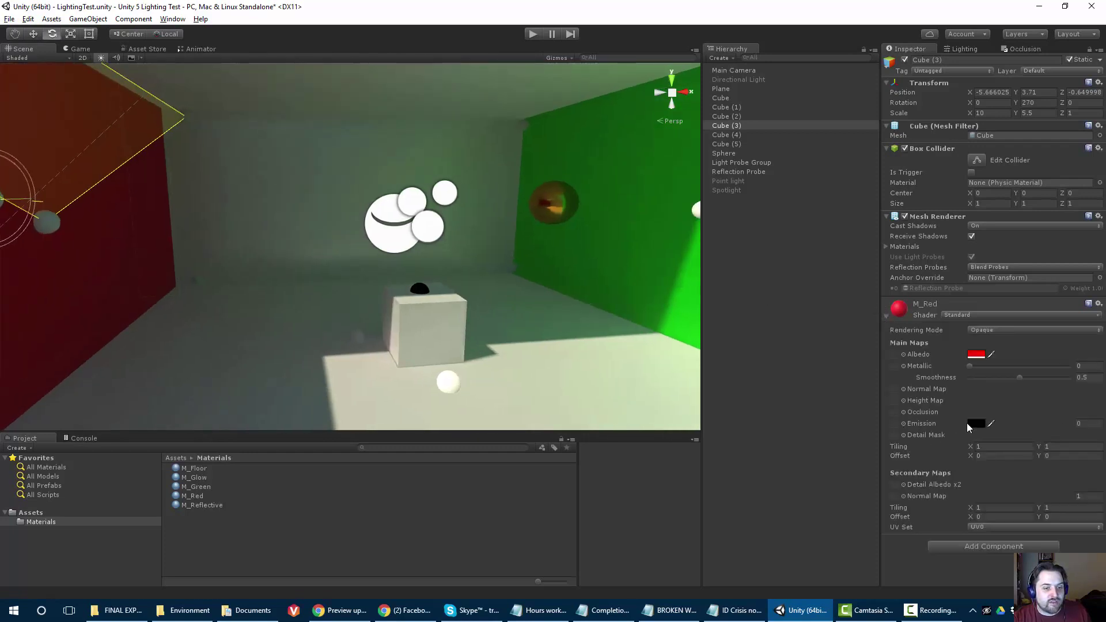
left_click_drag(1060, 424, 131, 419)
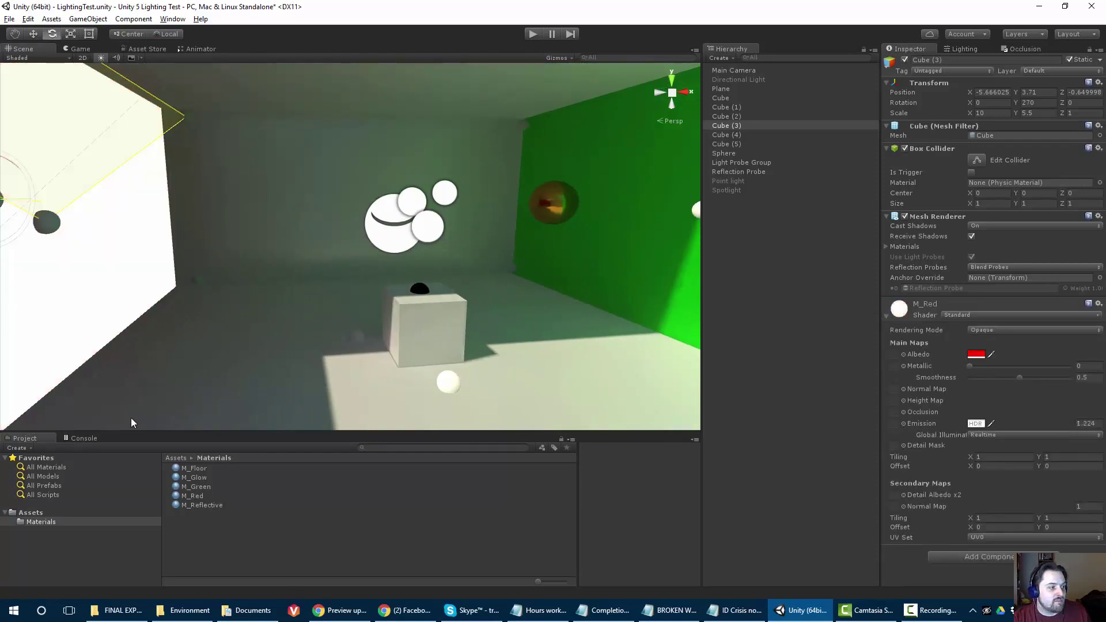
scroll(264, 161, "down", 2)
key("f")
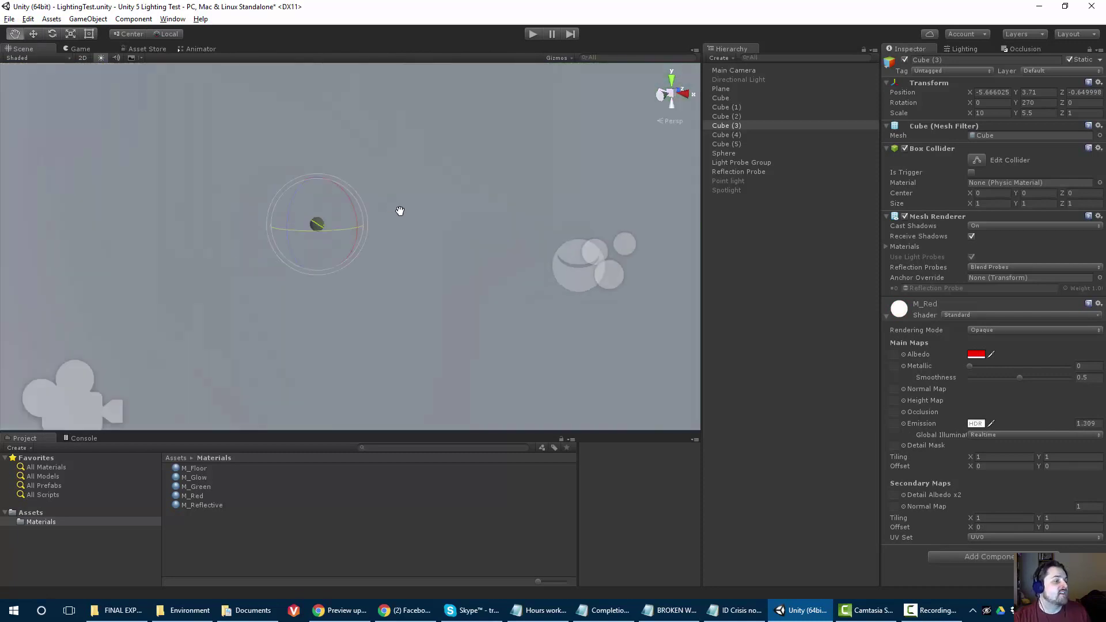
left_click_drag(397, 210, 256, 176, "alt")
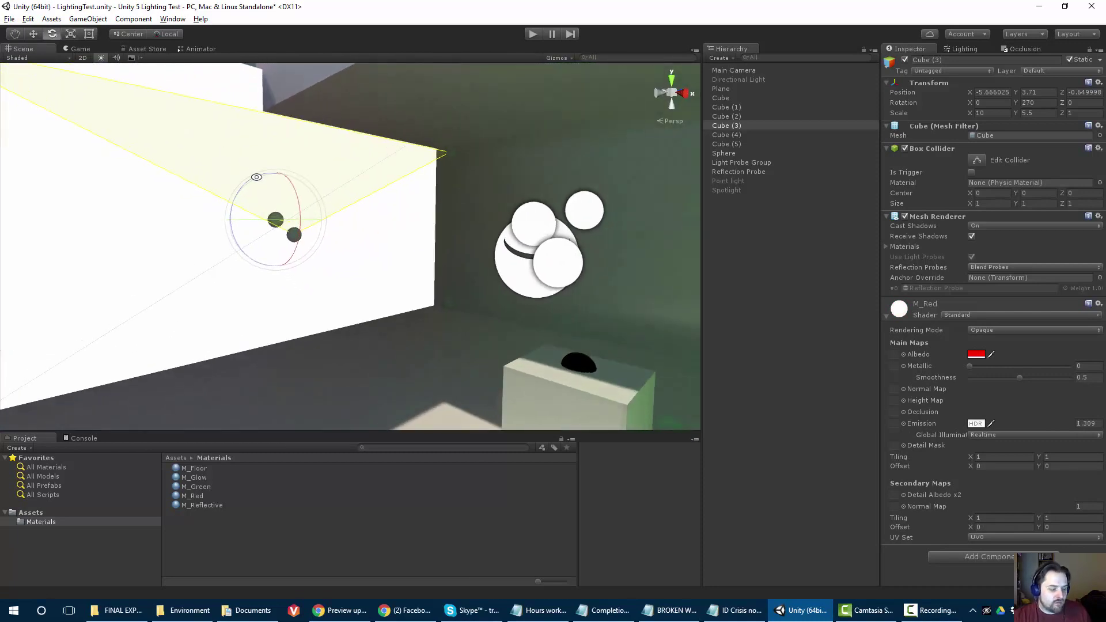
key("ctrl+z")
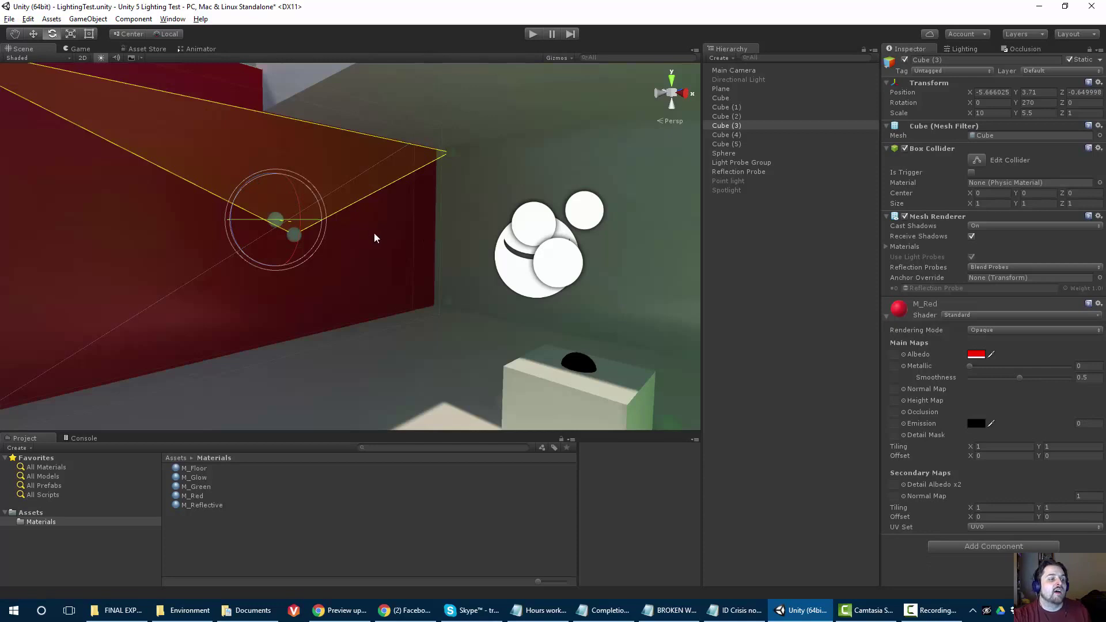
Examine the baked light around the green wall and cube, and check the Baked Resolution setting under Baked GI
left_click_drag(421, 254, 151, 276, "alt")
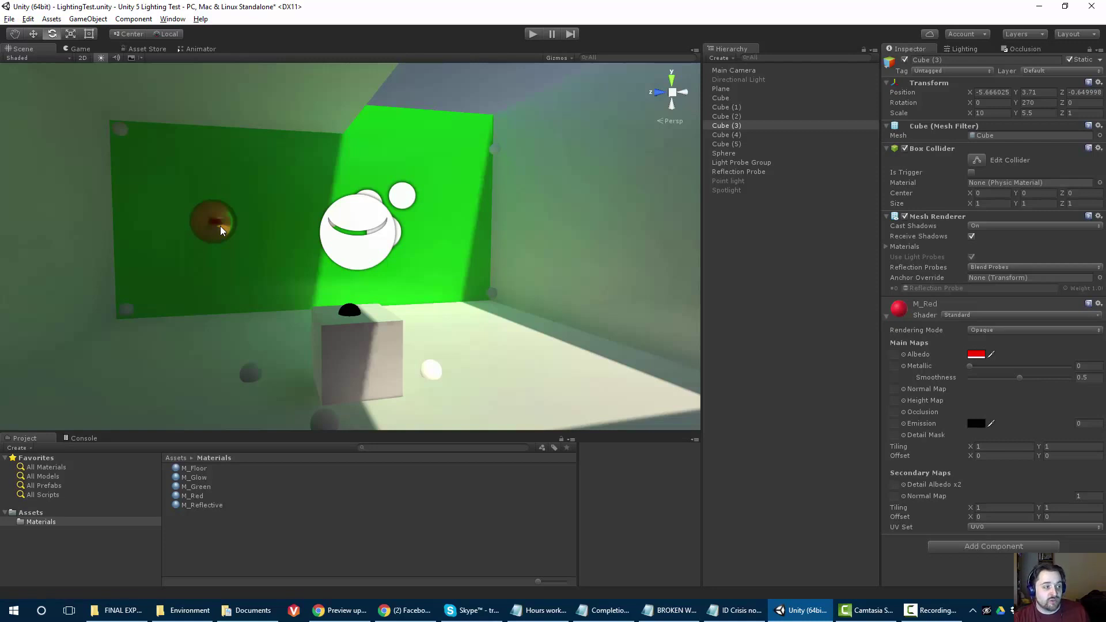
left_click_drag(221, 230, 462, 328, "alt")
scroll(391, 230, "up", 4)
scroll(463, 328, "down", 3, "alt")
middle_click_drag(427, 311, 323, 291, "alt")
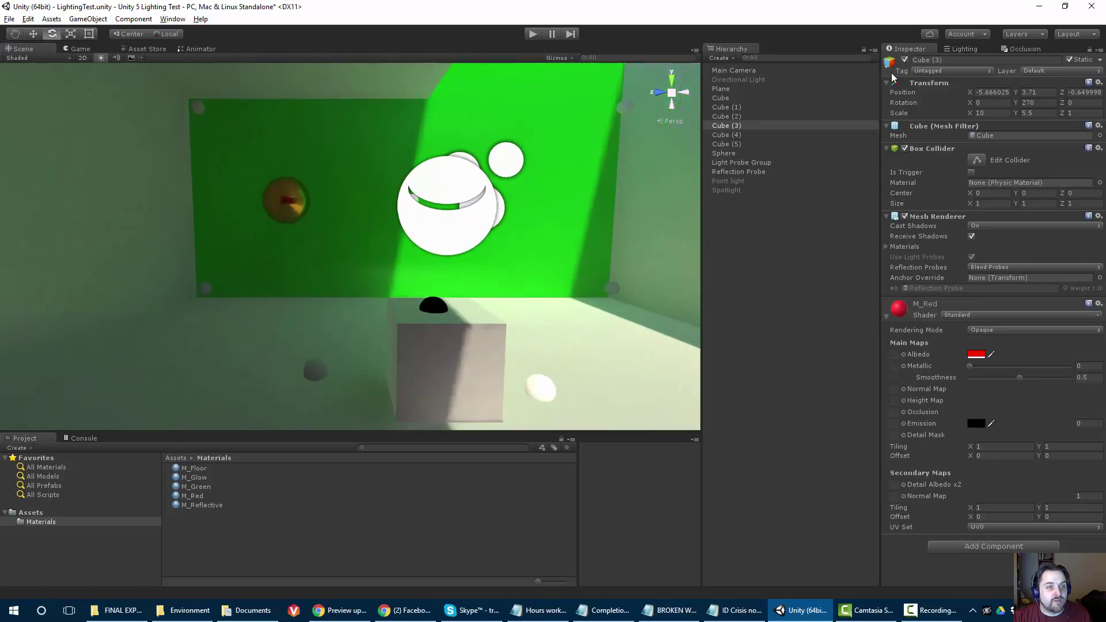
left_click(960, 50)
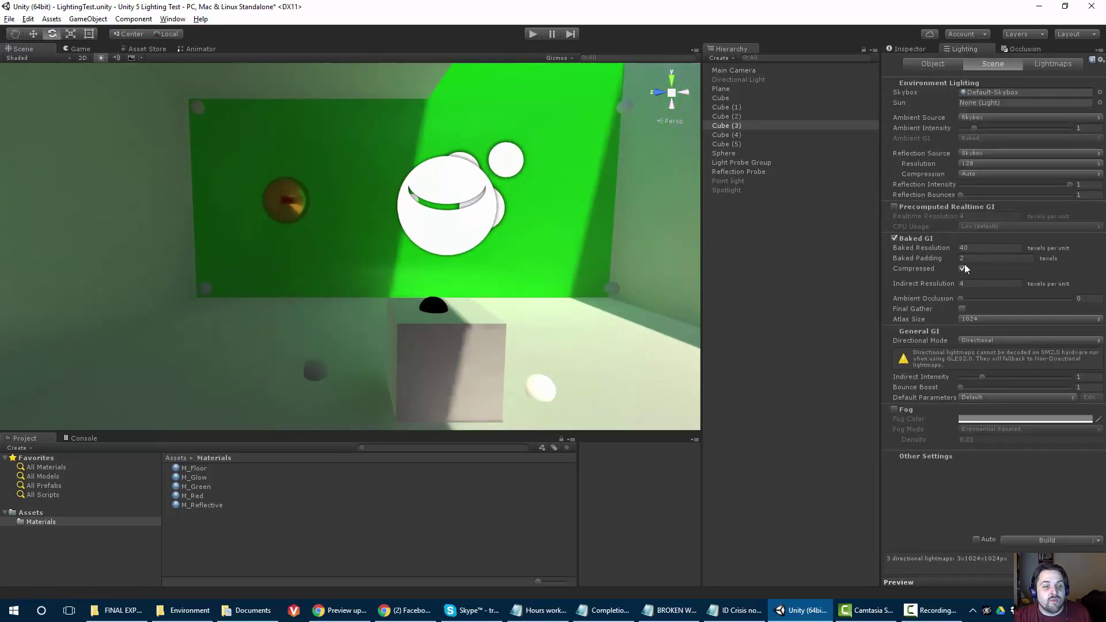
left_click(919, 248)
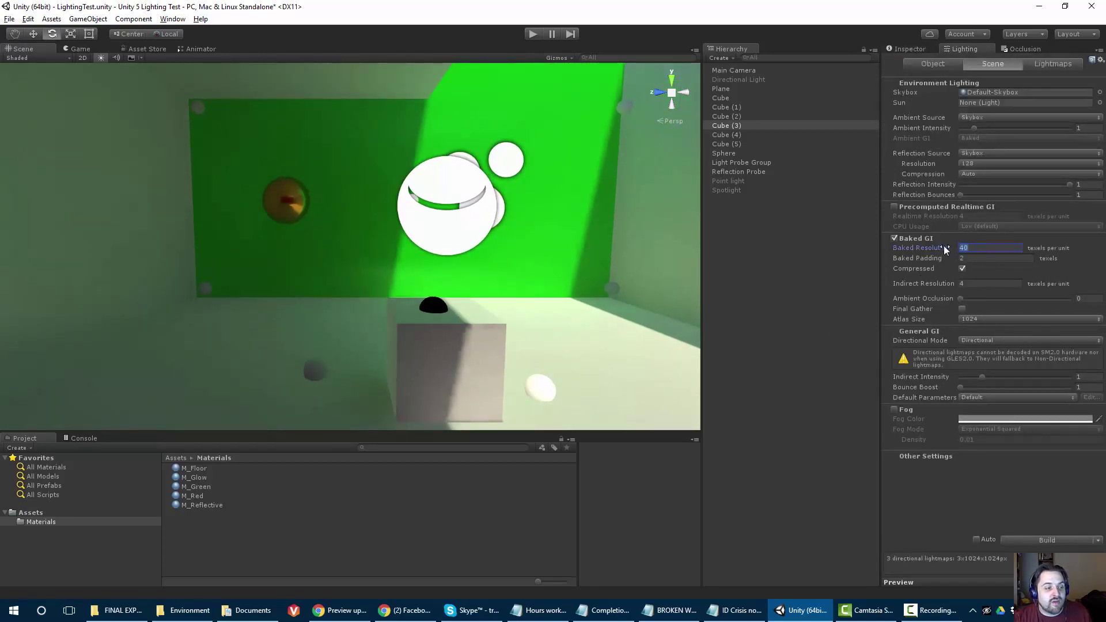
Set the Baked GI Ambient Occlusion to 1 and rebuild the lightmaps with Final Gather off
left_click_drag(507, 259, 435, 260, "alt")
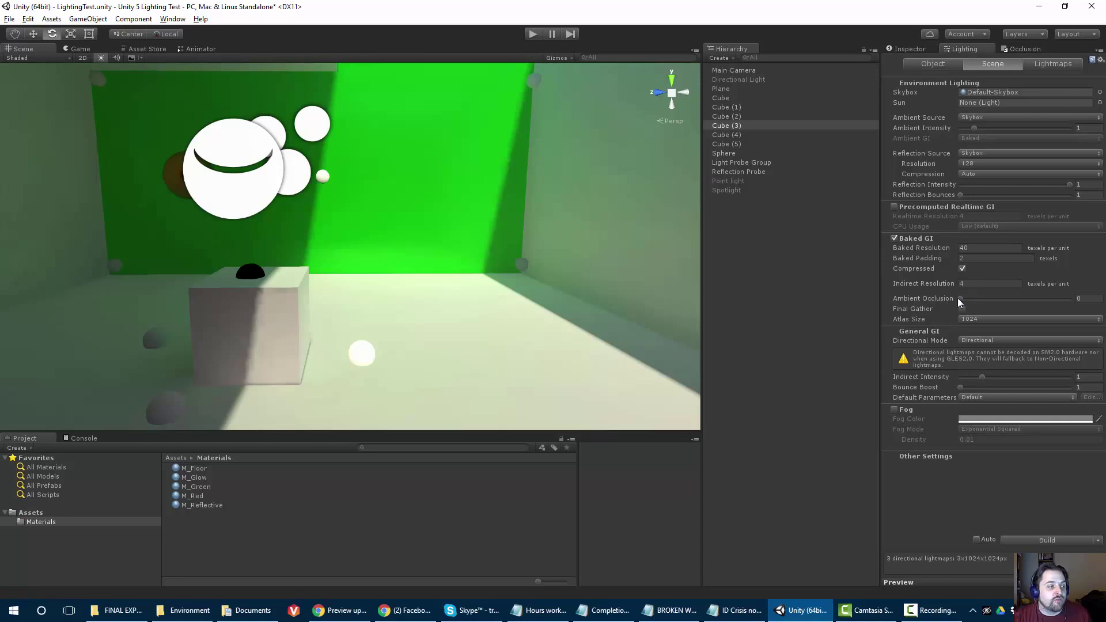
left_click_drag(214, 291, 283, 240, "alt")
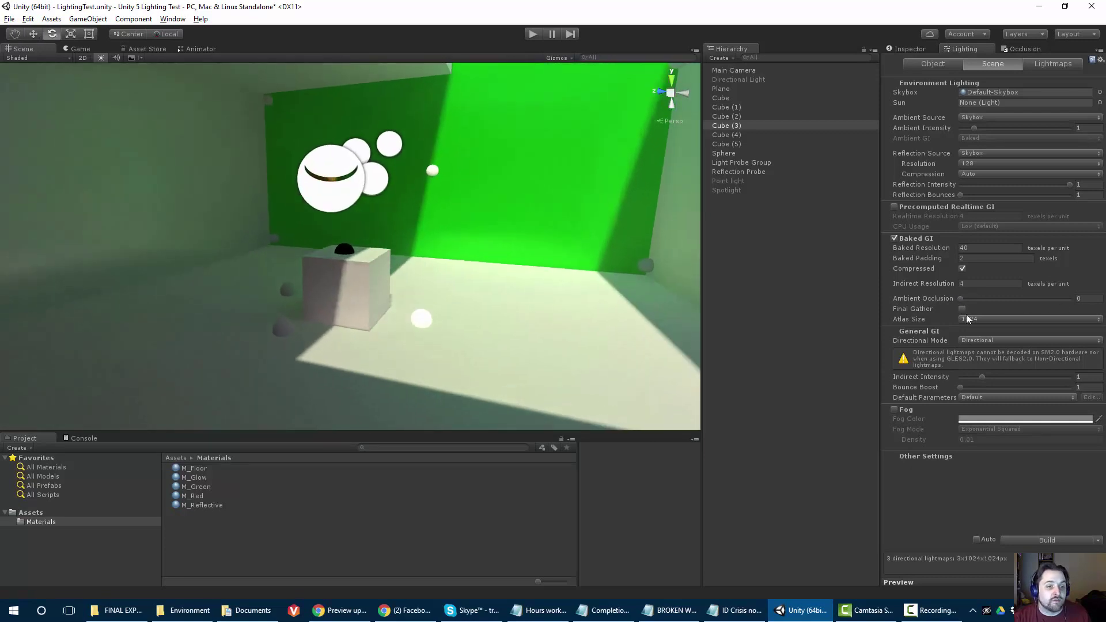
left_click_drag(961, 298, 1074, 322)
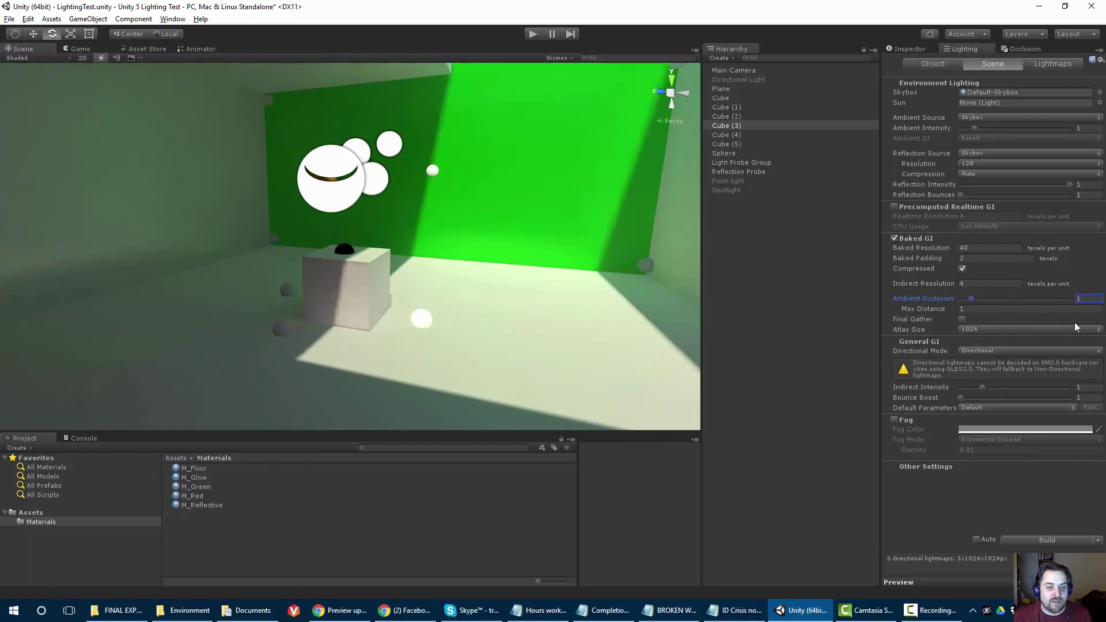
left_click(961, 320)
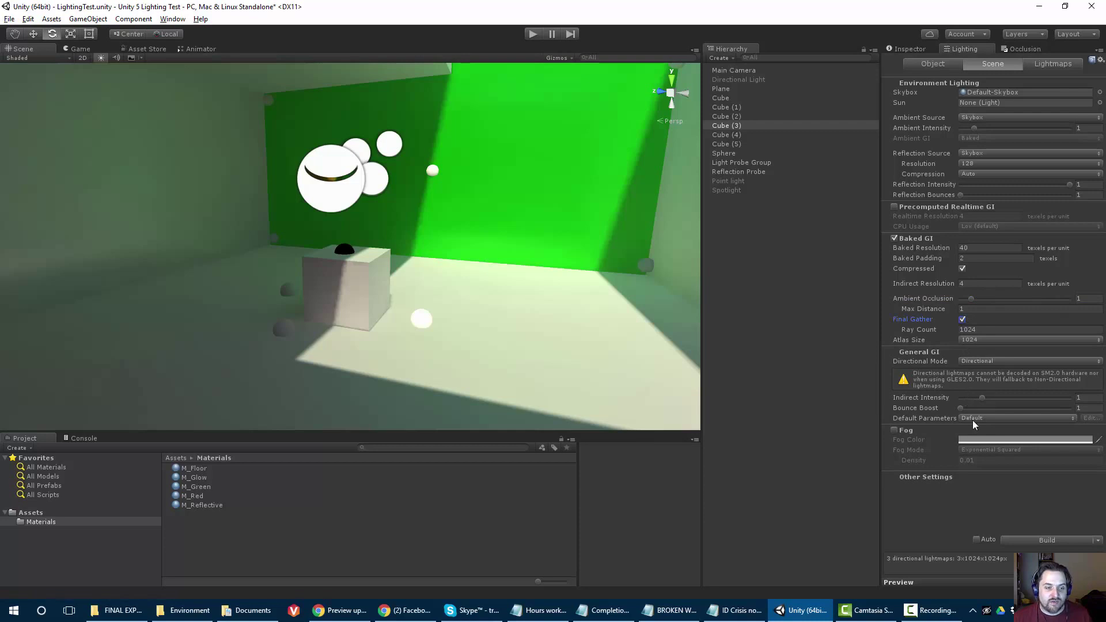
left_click(1004, 540)
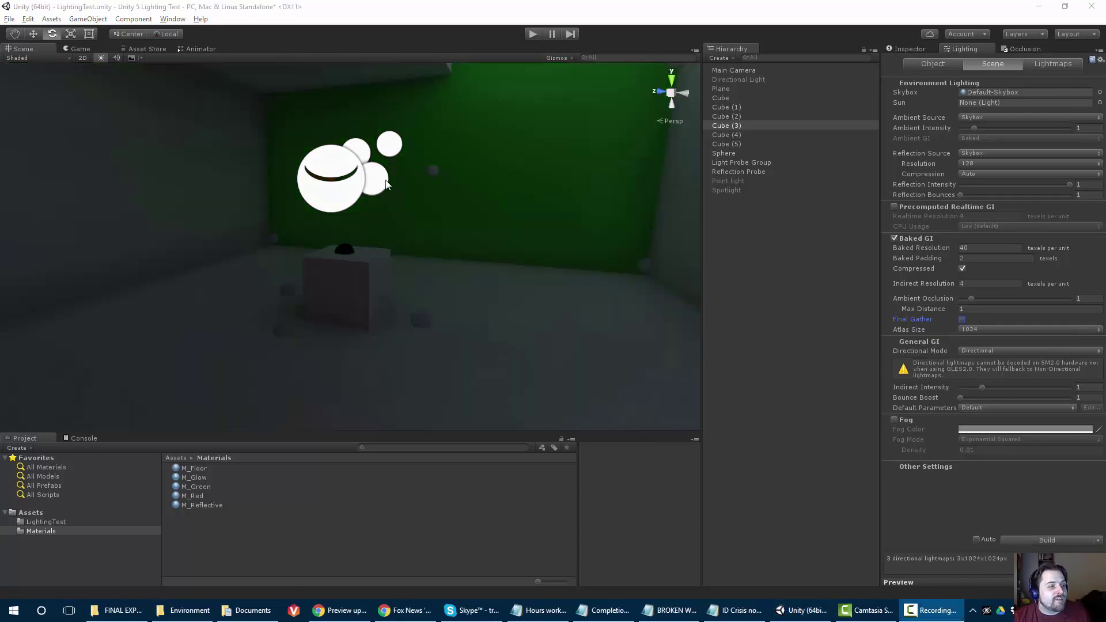
Examine the rebuilt baked lighting and ambient occlusion in the room's corners, along the ceiling and walls, and around the cube
left_click_drag(386, 184, 314, 215, "alt")
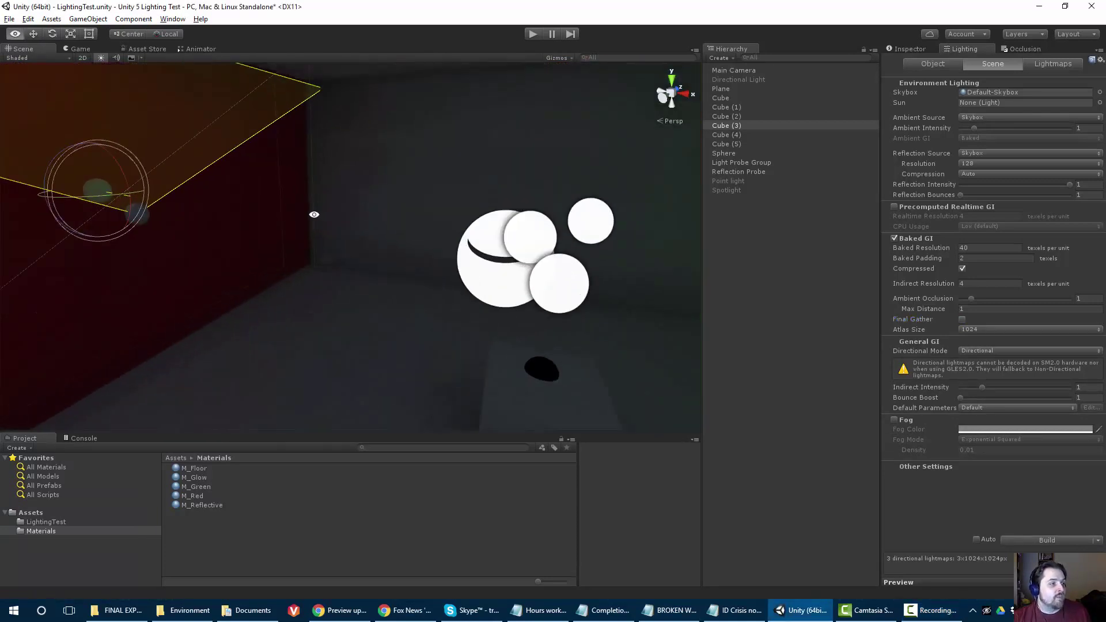
scroll(205, 133, "up", 1)
scroll(207, 137, "down", 2)
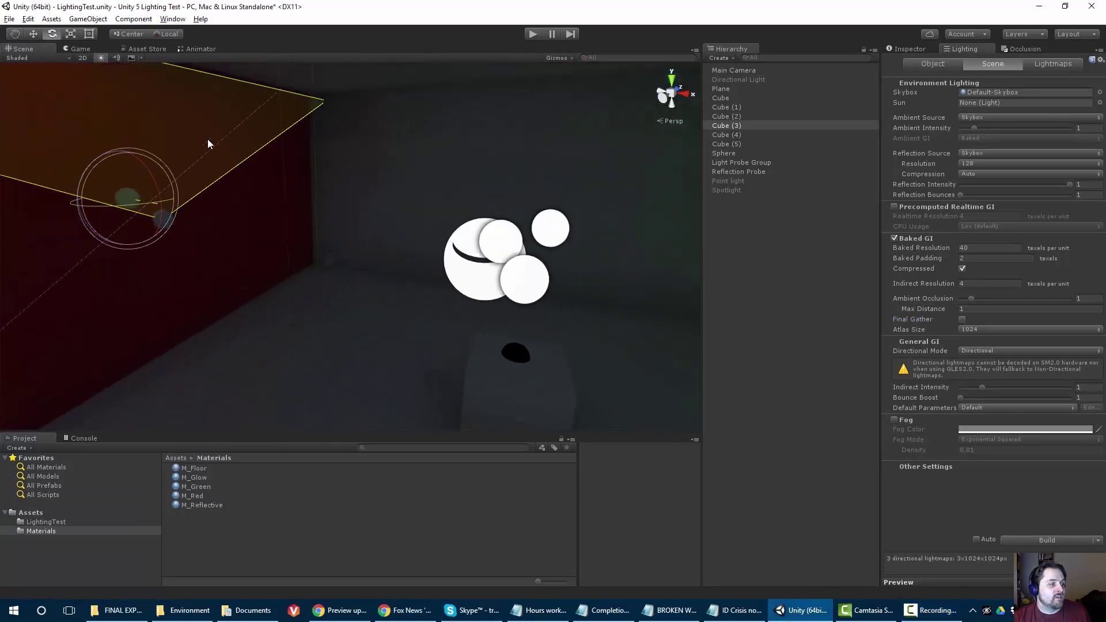
left_click(125, 158)
scroll(369, 225, "up", 3)
middle_click_drag(438, 242, 373, 371)
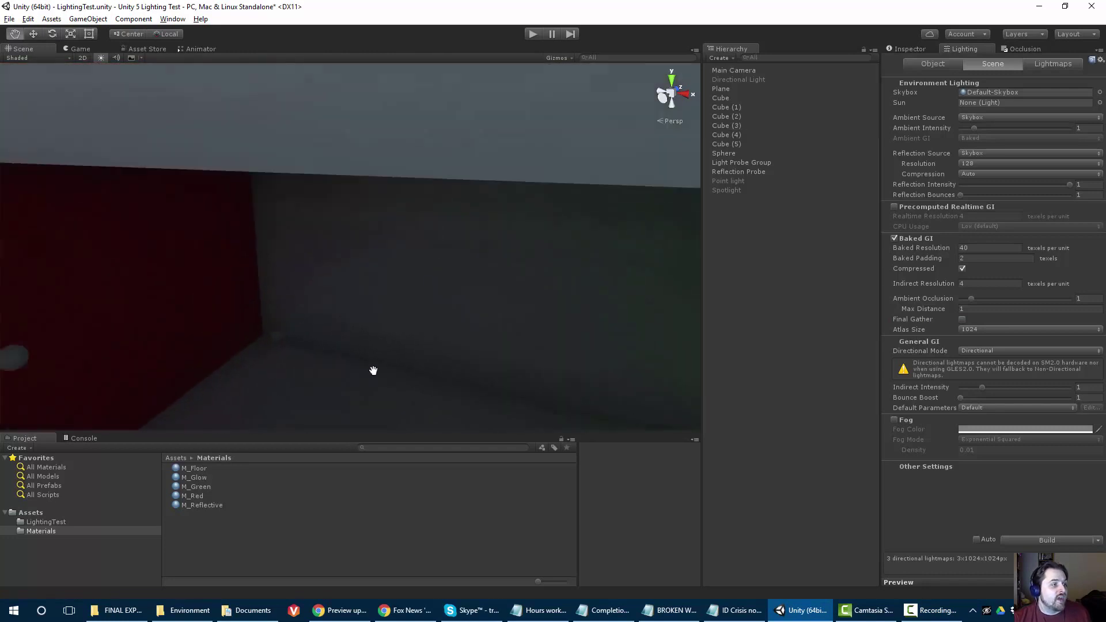
scroll(269, 271, "up", 3)
key("super")
left_click_drag(279, 189, 582, 133, "alt")
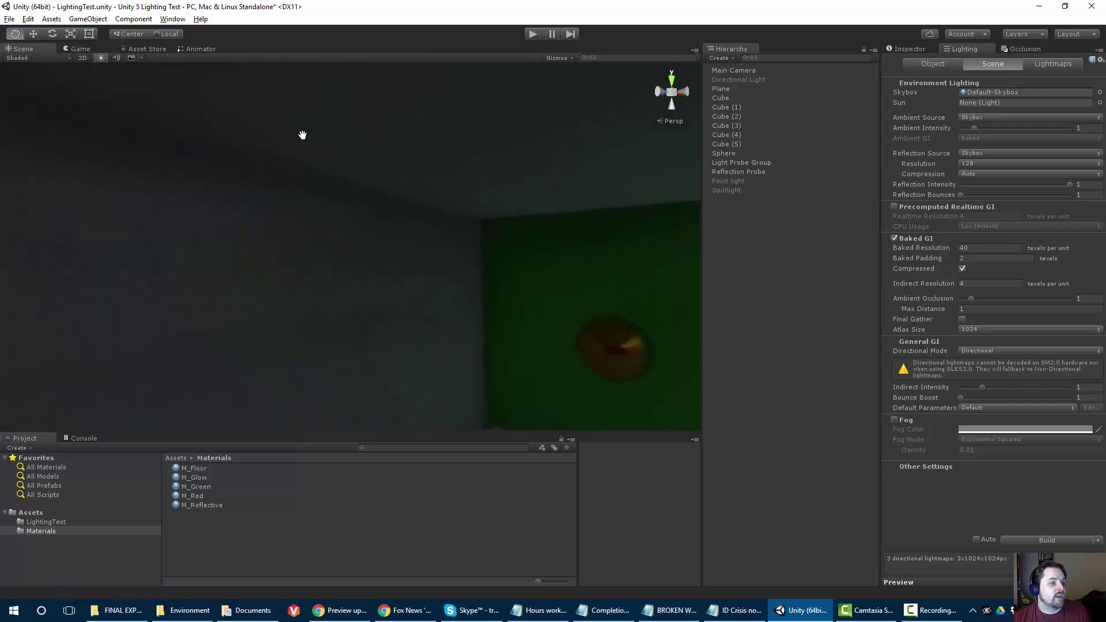
left_click_drag(303, 135, 259, 112, "alt")
left_click_drag(259, 153, 344, 297, "alt")
mouse_move(496, 346)
left_mouse_down("alt")
mouse_move(452, 351)
mouse_move(333, 280)
mouse_move(390, 388)
mouse_move(314, 344)
mouse_move(382, 311)
mouse_move(346, 279)
mouse_move(371, 271)
mouse_move(272, 217)
mouse_move(317, 259)
mouse_move(376, 272)
mouse_move(302, 279)
mouse_move(354, 319)
mouse_move(192, 378)
mouse_move(219, 312)
mouse_move(168, 257)
mouse_move(248, 270)
left_mouse_up("alt")
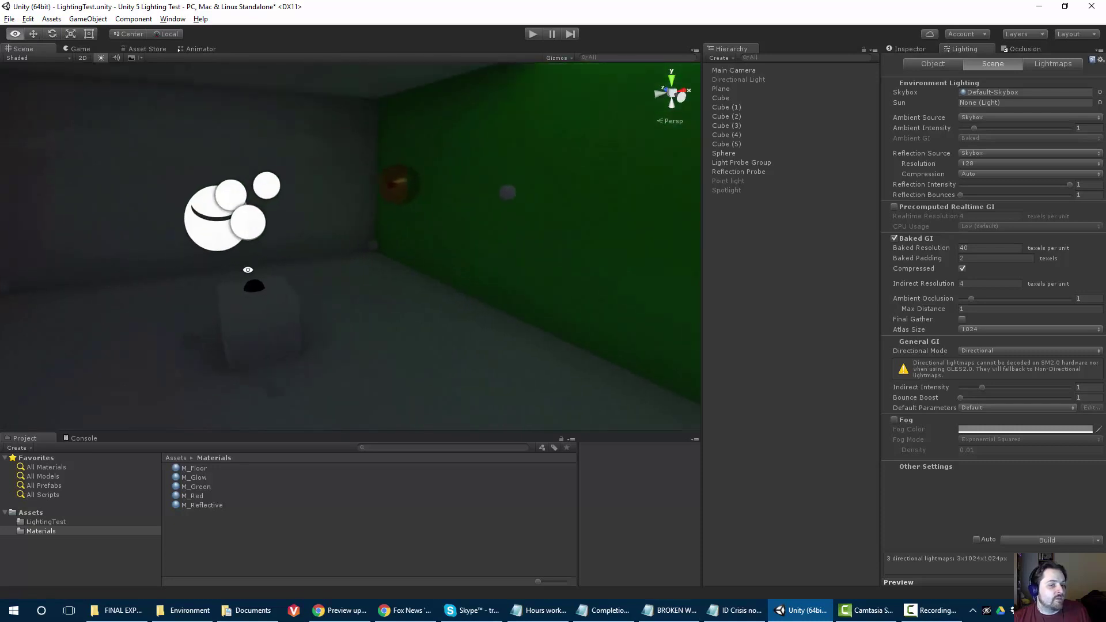
key("e")
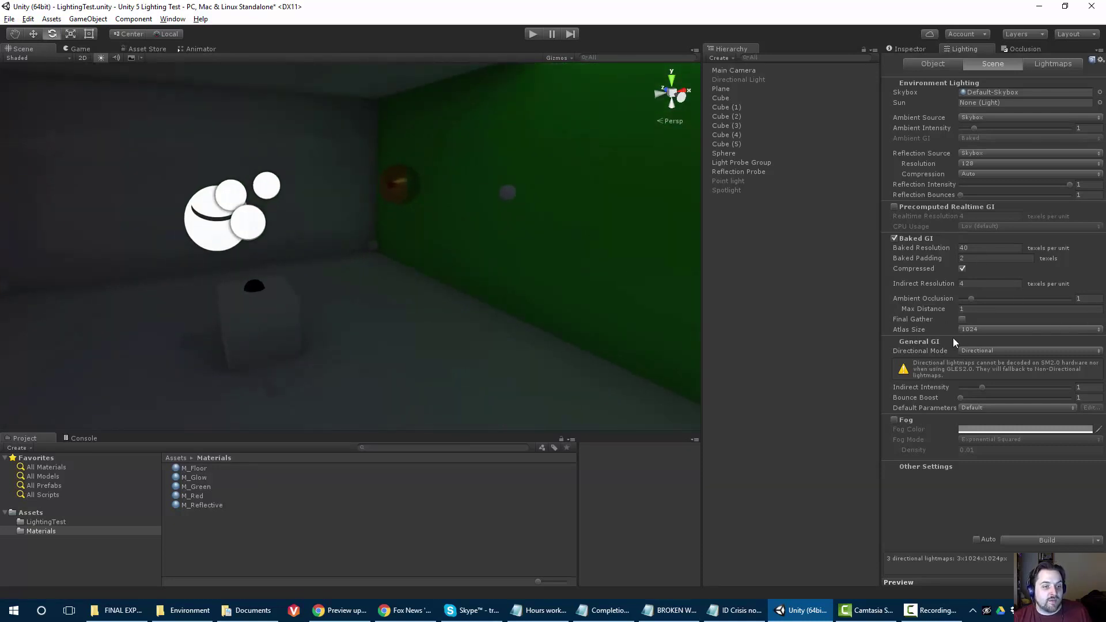
Inspect the baked shading where the ceiling overhang meets the red, green and grey walls, and around the glowing spheres
left_click_drag(437, 267, 311, 290, "alt")
left_click(85, 439)
left_click(23, 439)
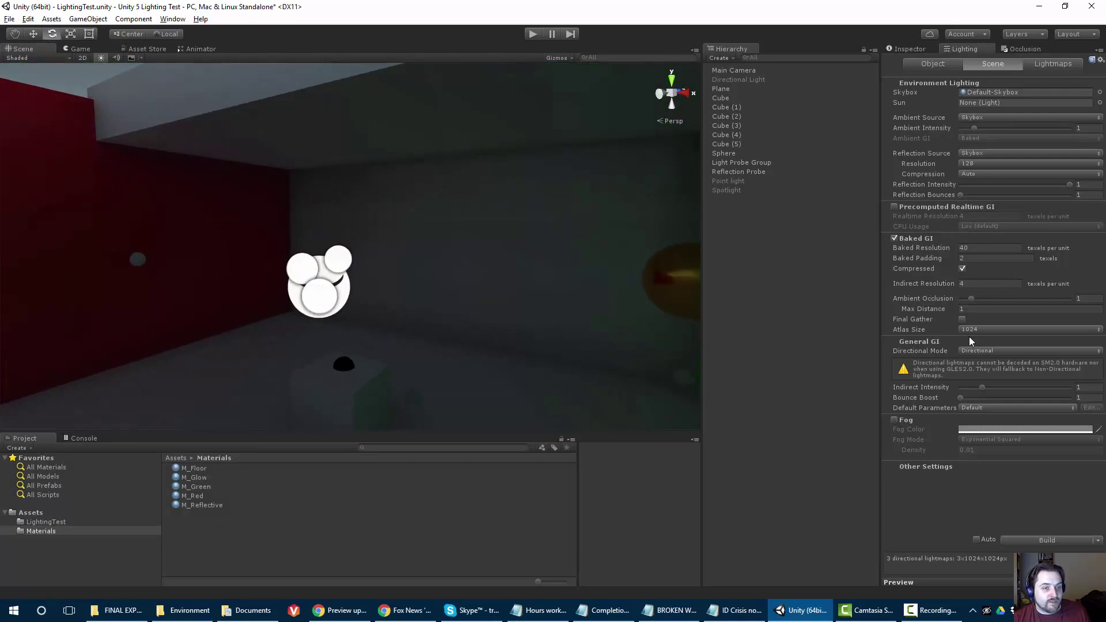
mouse_move(401, 254)
left_mouse_down("alt")
mouse_move(286, 240)
mouse_move(265, 224)
mouse_move(344, 265)
mouse_move(406, 261)
left_mouse_up("alt")
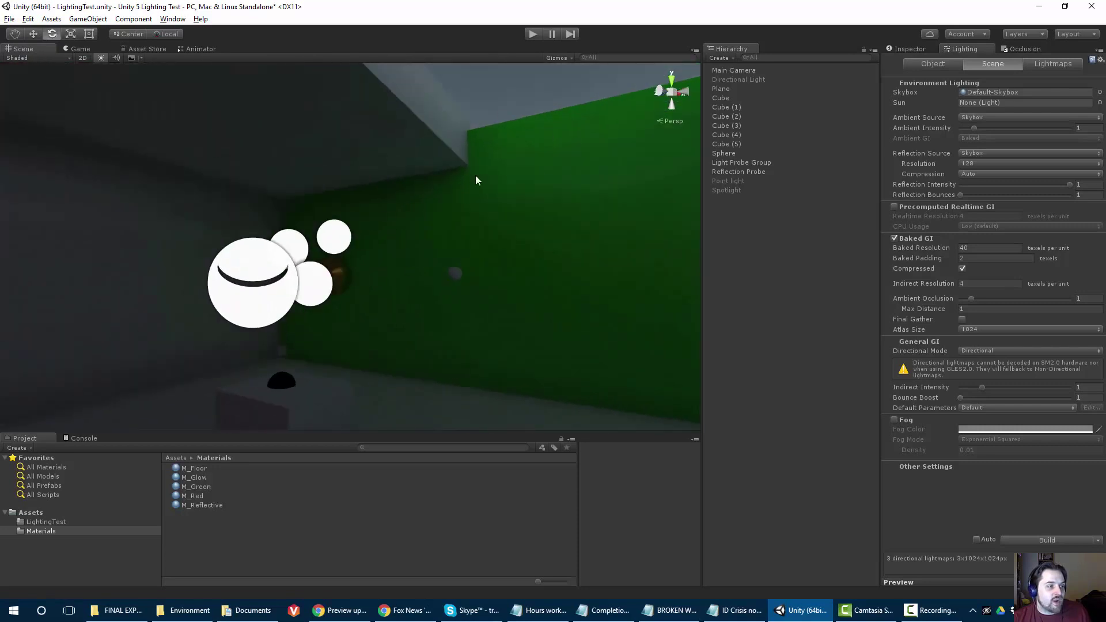
left_click_drag(476, 175, 303, 308, "alt")
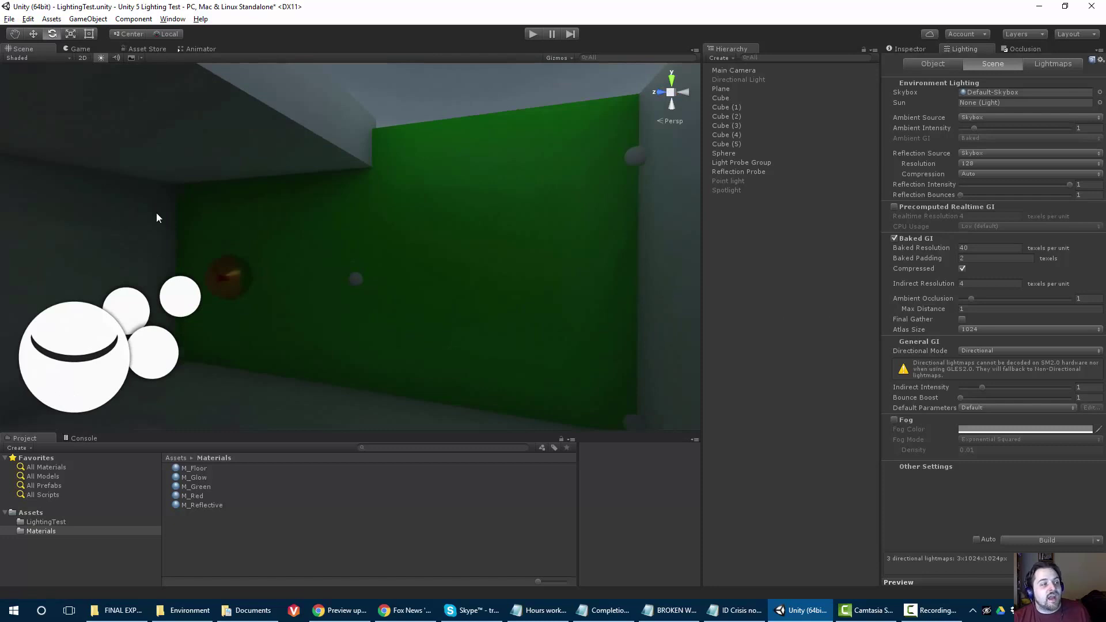
left_click_drag(319, 207, 518, 224, "alt")
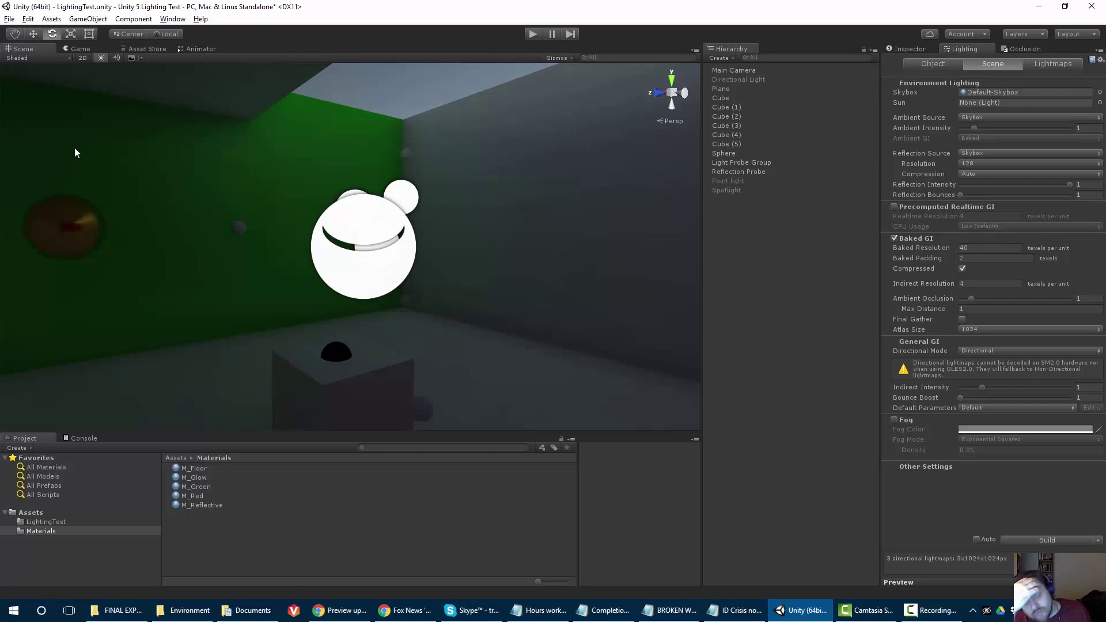
left_click_drag(353, 185, 350, 210, "alt")
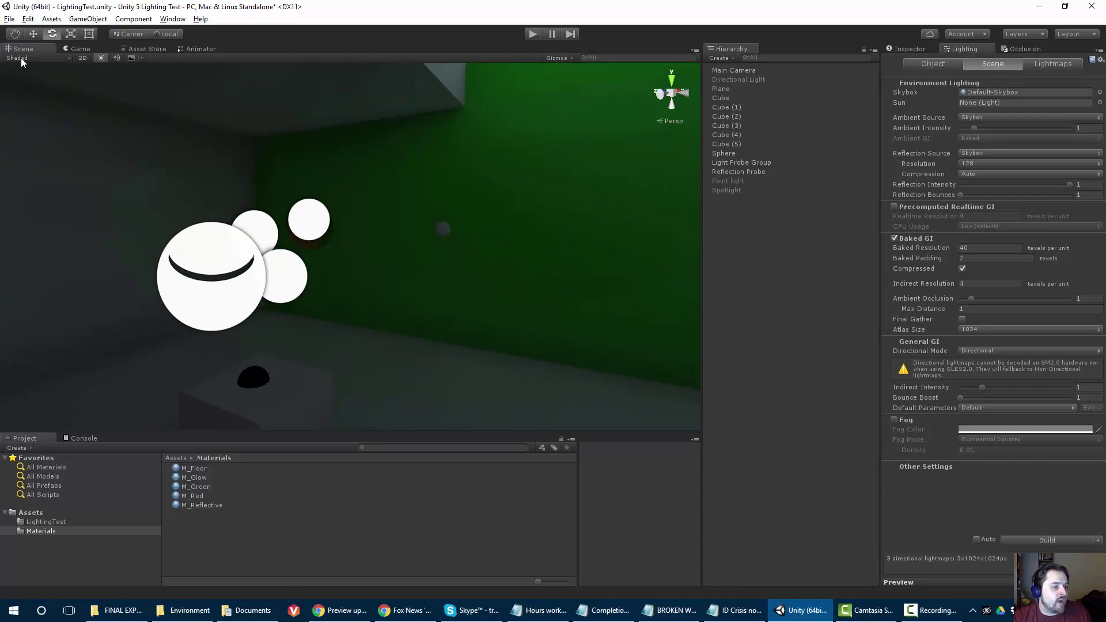
left_click_drag(455, 212, 145, 139, "alt")
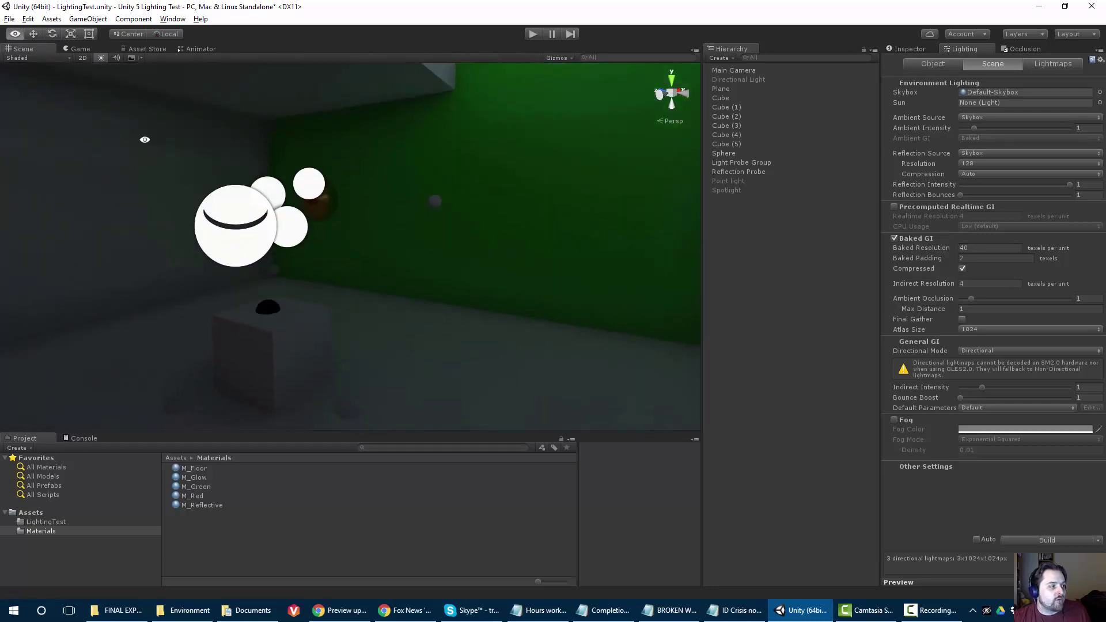
Show the scene in the UV Charts view and look at the checker pattern on the walls, floor and cube
left_click(31, 58)
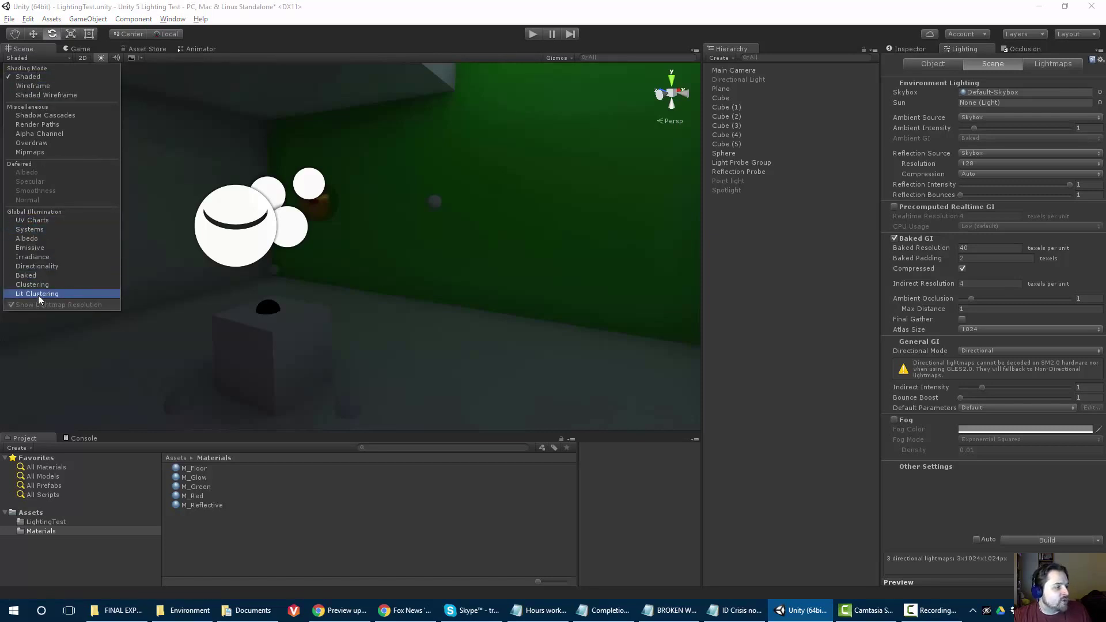
left_click(29, 220)
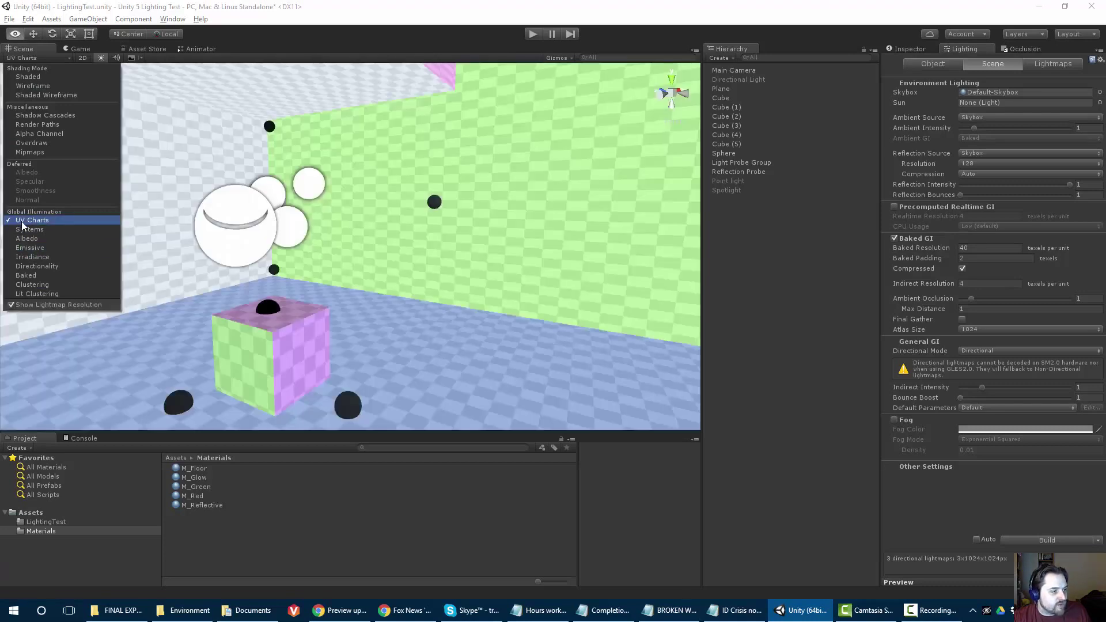
mouse_move(382, 222)
left_mouse_down("alt")
mouse_move(365, 197)
mouse_move(221, 276)
mouse_move(225, 294)
mouse_move(284, 294)
mouse_move(329, 395)
mouse_move(365, 396)
mouse_move(314, 395)
mouse_move(386, 237)
mouse_move(411, 247)
mouse_move(403, 242)
mouse_move(459, 208)
mouse_move(373, 156)
mouse_move(404, 173)
mouse_move(287, 163)
mouse_move(2, 89)
left_mouse_up("alt")
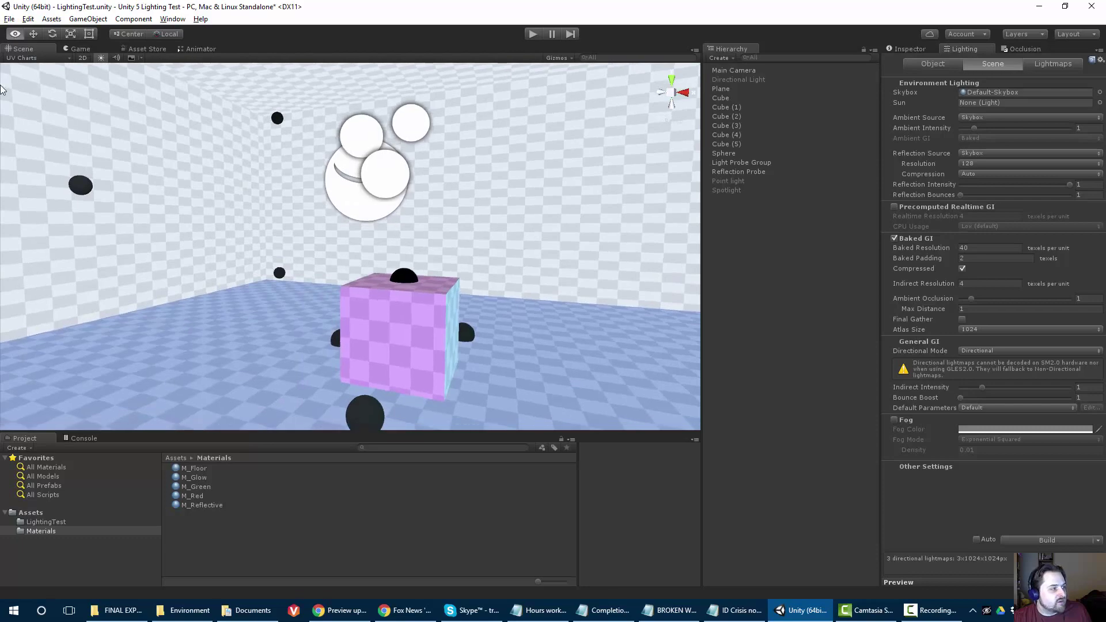
View the room in the Systems and Albedo global illumination display modes
left_click(27, 58)
left_click(24, 229)
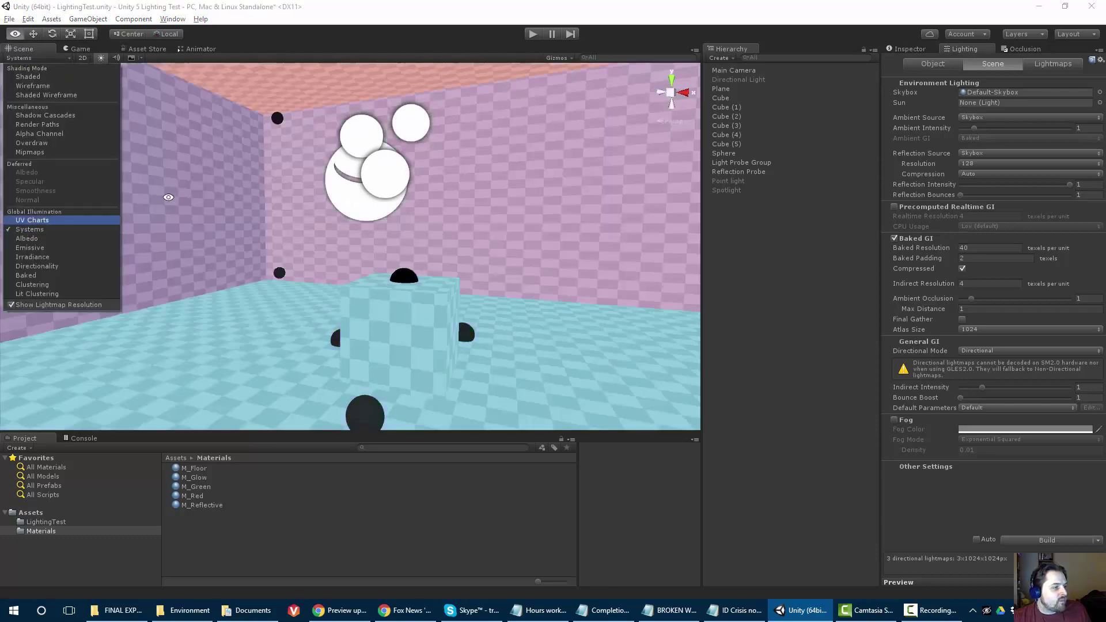
left_click(26, 239)
left_click_drag(350, 220, 155, 270, "alt")
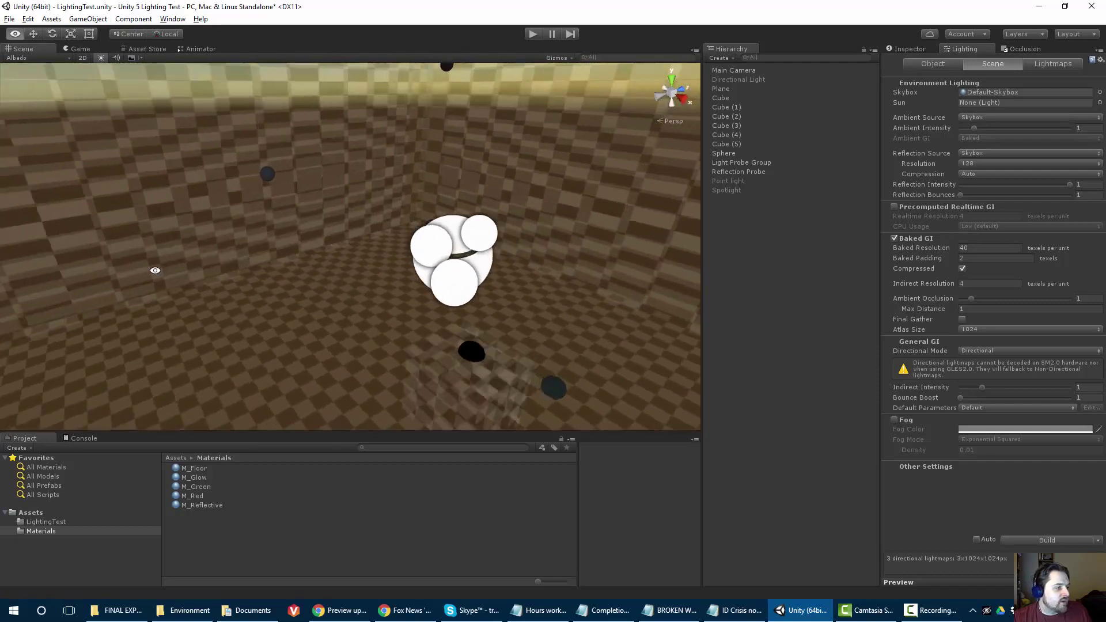
Go through the Irradiance and Directionality displays to Baked, and examine the lightmap texel grid on the walls and cube
left_click(22, 57)
left_click(33, 257)
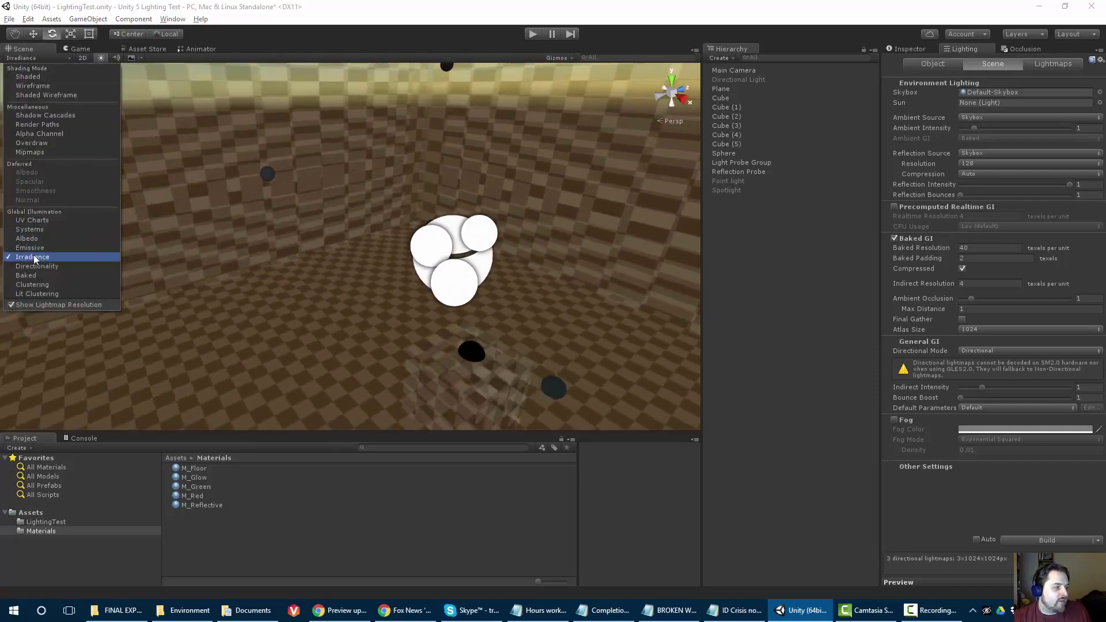
left_click(29, 264)
left_click(28, 275)
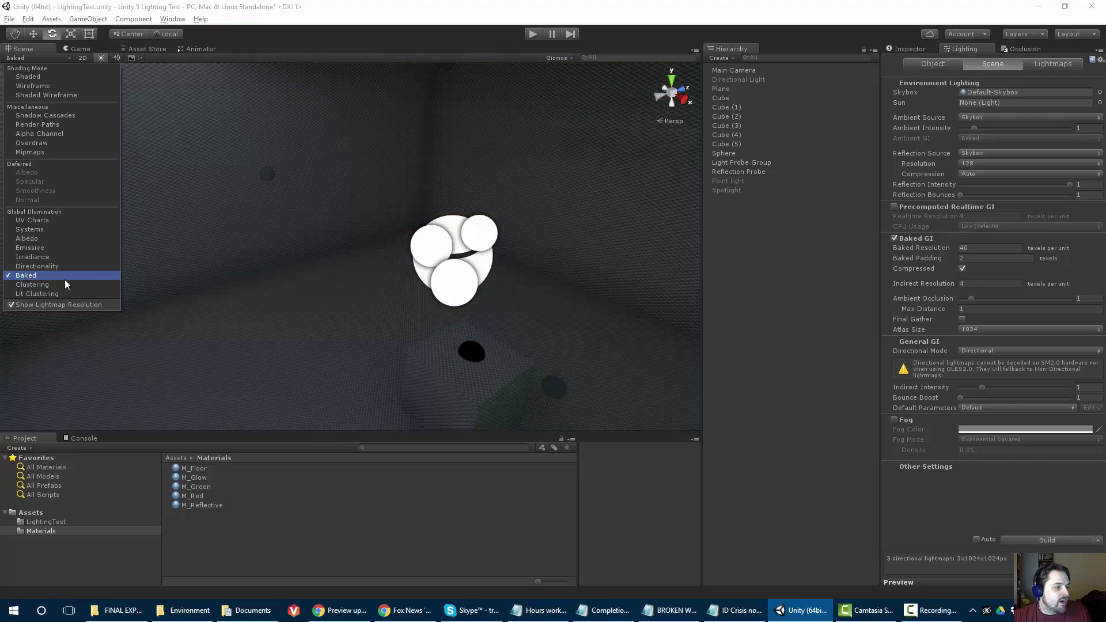
mouse_move(357, 213)
middle_mouse_down()
mouse_move(284, 158)
mouse_move(369, 271)
middle_mouse_up()
left_click(18, 58)
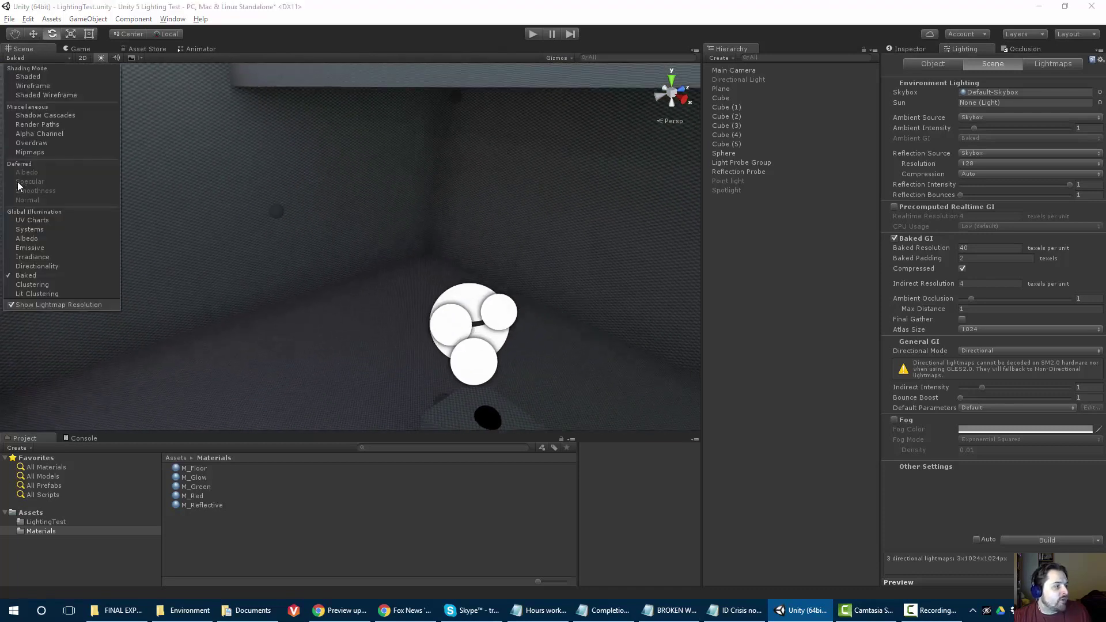
mouse_move(242, 173)
left_mouse_down("alt")
mouse_move(188, 150)
mouse_move(408, 117)
mouse_move(242, 133)
mouse_move(288, 183)
left_mouse_up("alt")
right_click_drag(289, 183, 340, 72, "alt")
mouse_move(340, 72)
left_mouse_down("alt")
mouse_move(377, 185)
mouse_move(440, 33)
left_mouse_up("alt")
Return to the UV Charts display and compare the checker size on the cube, floor and walls
left_click(18, 57)
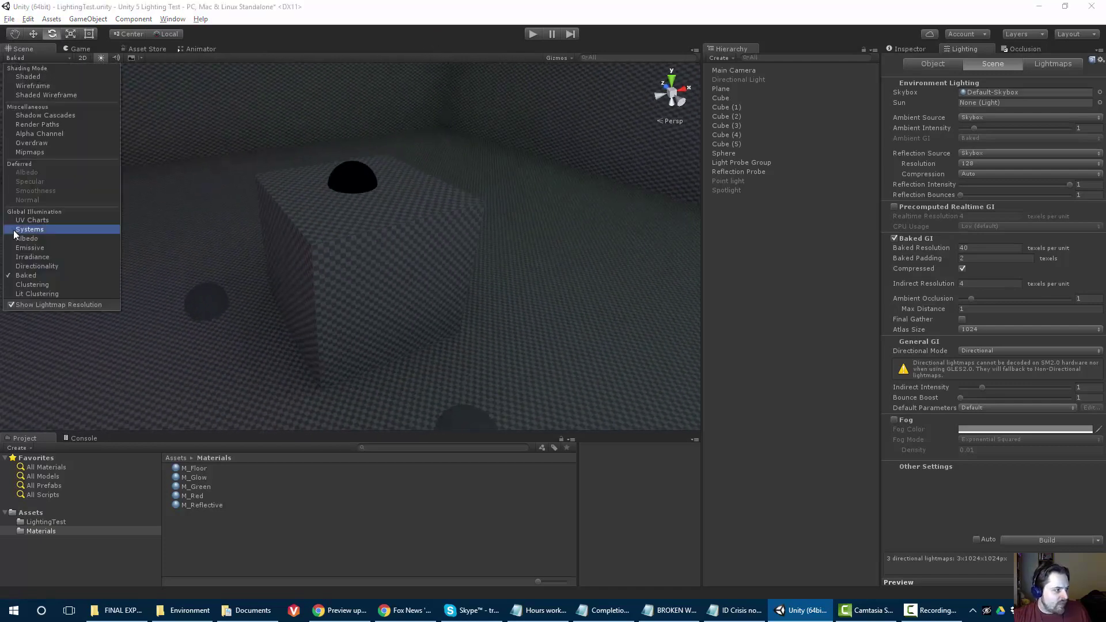
left_click(30, 219)
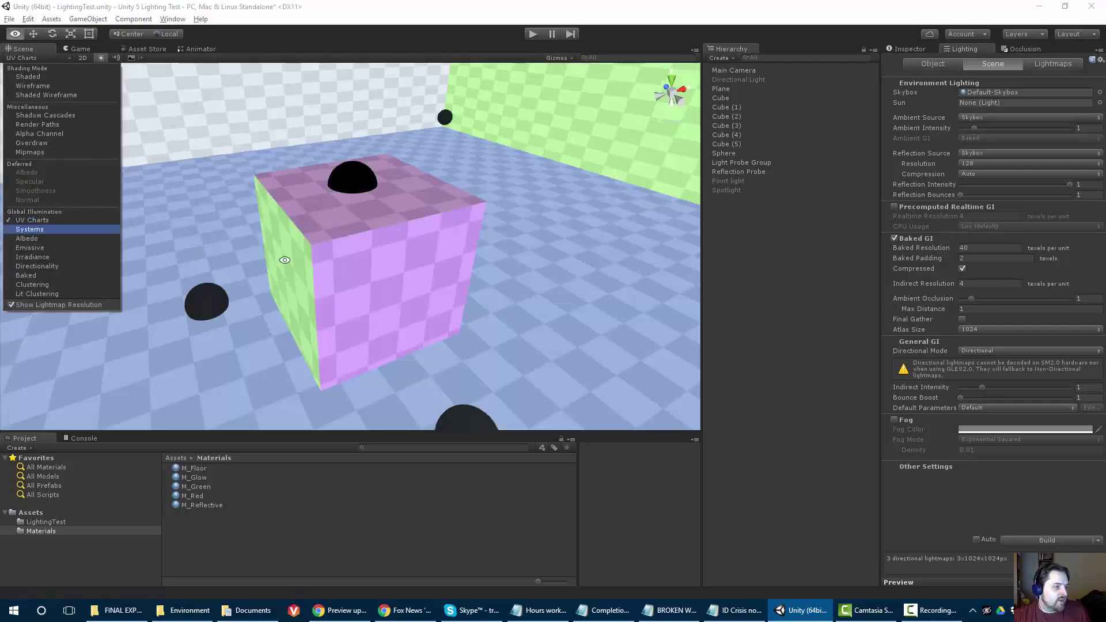
mouse_move(144, 260)
left_mouse_down("alt")
mouse_move(218, 303)
mouse_move(288, 301)
left_mouse_up("alt")
middle_click_drag(288, 301, 168, 206)
left_click_drag(167, 205, 346, 277, "alt")
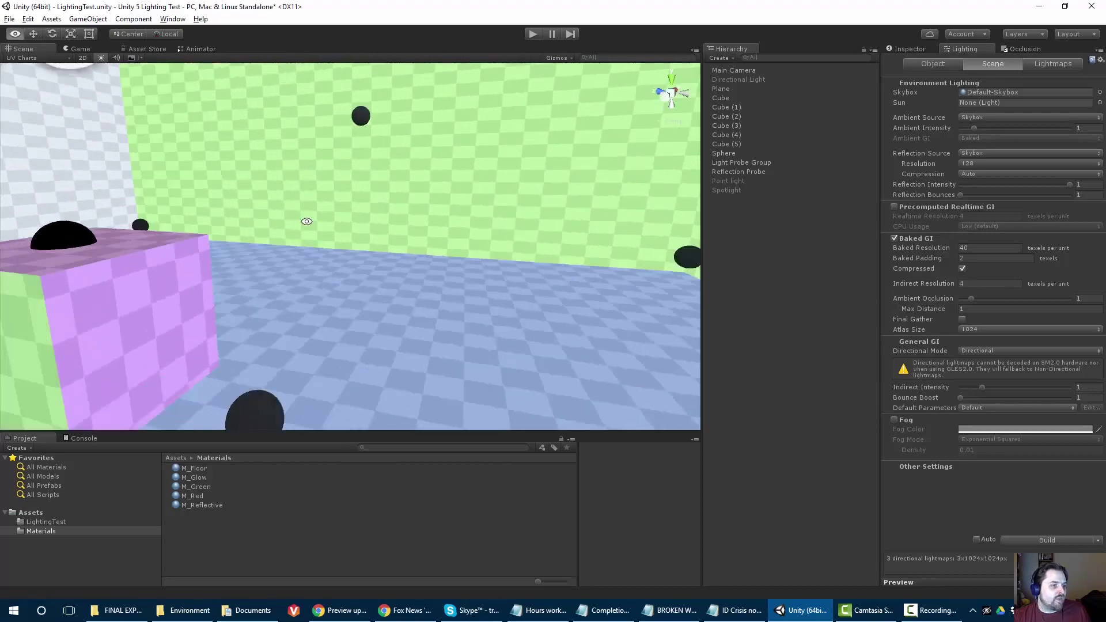
middle_click_drag(346, 277, 293, 435)
mouse_move(293, 435)
left_mouse_down("alt")
mouse_move(294, 272)
mouse_move(269, 138)
mouse_move(321, 242)
mouse_move(323, 282)
mouse_move(321, 203)
mouse_move(293, 230)
left_mouse_up("alt")
Switch the scene display to Baked and inspect the texel density on the walls and in the room's corner
left_click(36, 58)
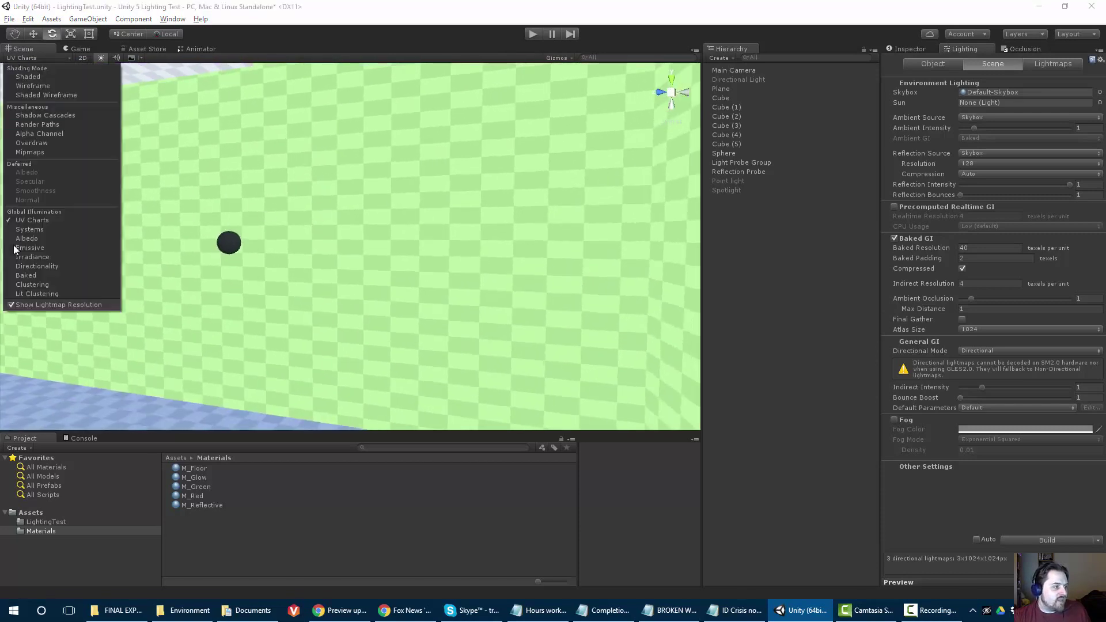
left_click(25, 276)
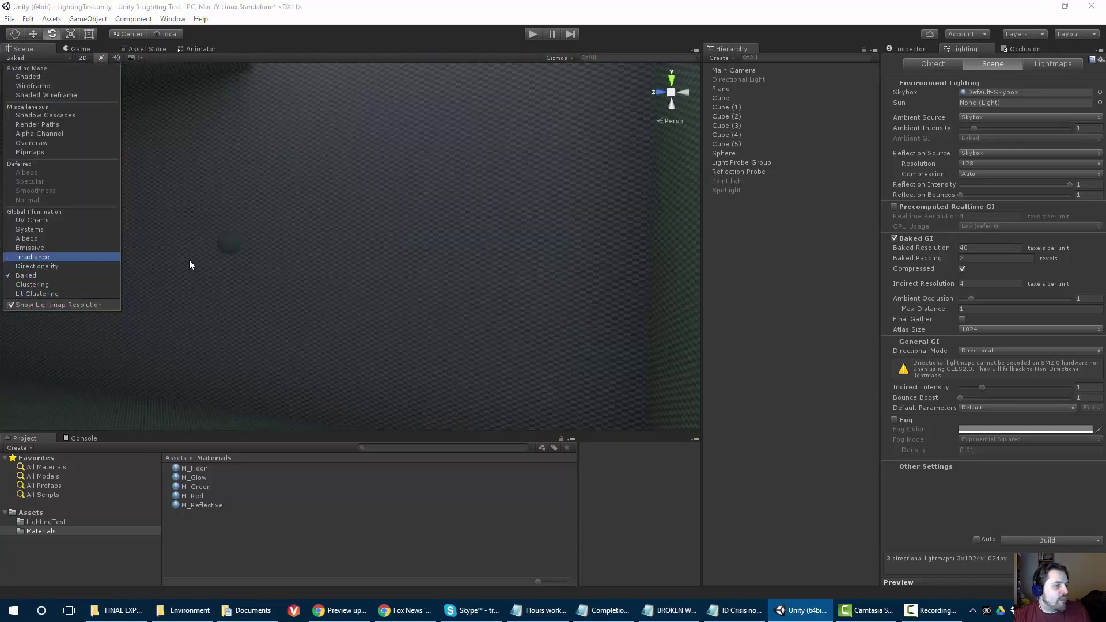
mouse_move(247, 137)
left_mouse_down("alt")
mouse_move(346, 299)
mouse_move(343, 314)
mouse_move(388, 297)
mouse_move(352, 290)
mouse_move(368, 267)
mouse_move(309, 106)
mouse_move(410, 86)
mouse_move(366, 202)
mouse_move(299, 247)
mouse_move(388, 204)
mouse_move(136, 202)
mouse_move(242, 257)
mouse_move(175, 244)
mouse_move(302, 180)
mouse_move(326, 206)
left_mouse_up("alt")
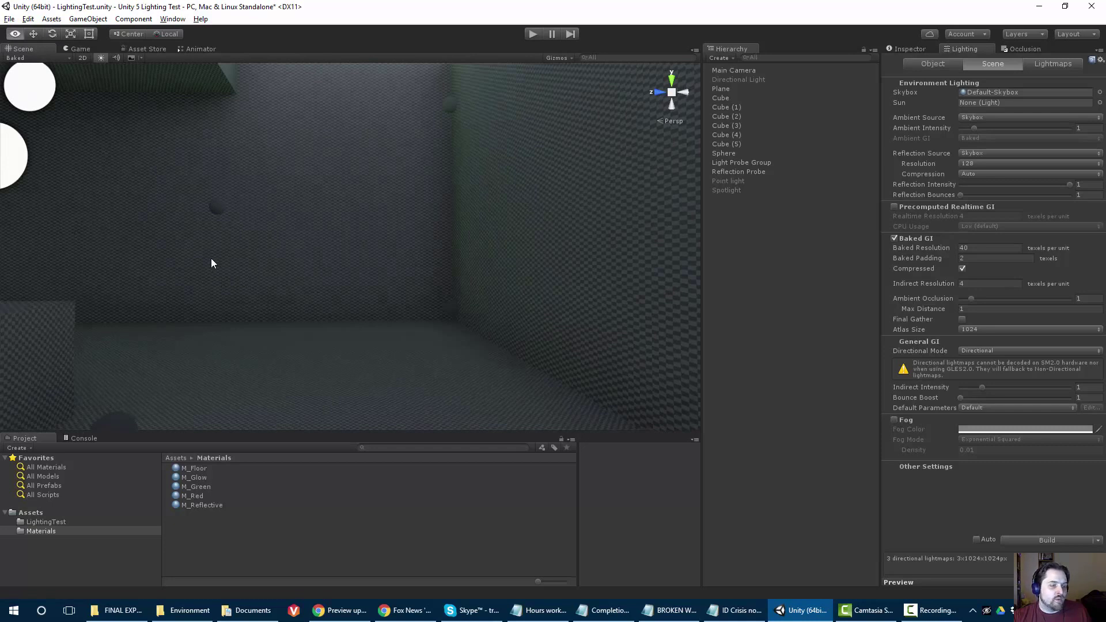
left_click_drag(213, 262, 249, 286, "alt")
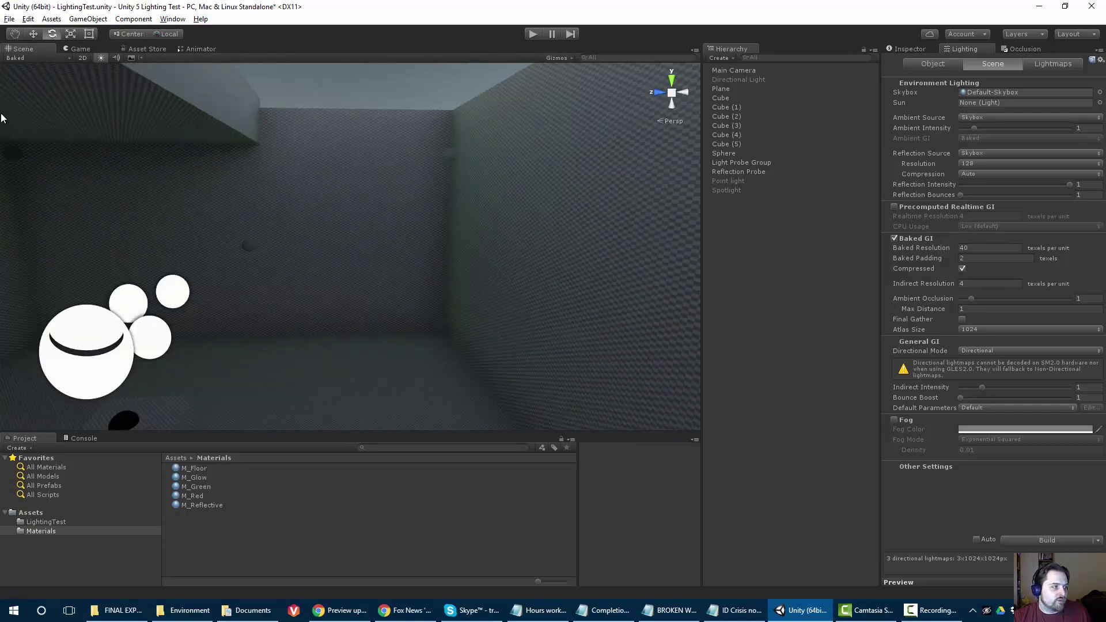
View the Clustering display briefly, and restore the Shaded display of the whole room
left_click(17, 60)
left_click(34, 285)
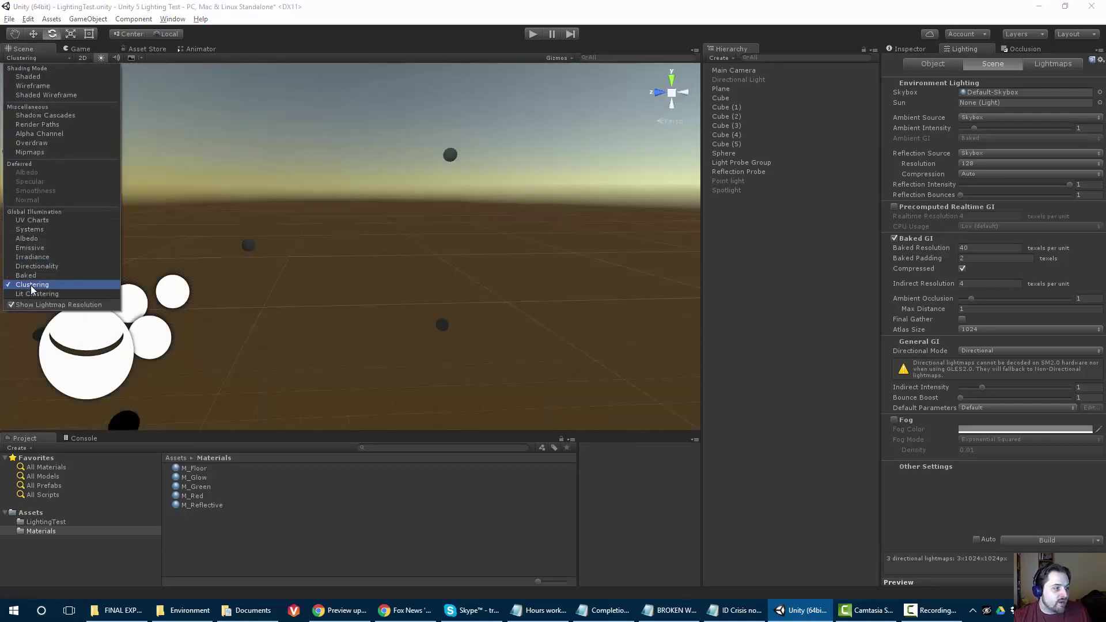
left_click(28, 77)
mouse_move(208, 172)
left_mouse_down("alt")
mouse_move(334, 191)
mouse_move(257, 217)
mouse_move(348, 232)
mouse_move(128, 212)
mouse_move(363, 272)
mouse_move(224, 289)
mouse_move(235, 314)
left_mouse_up("alt")
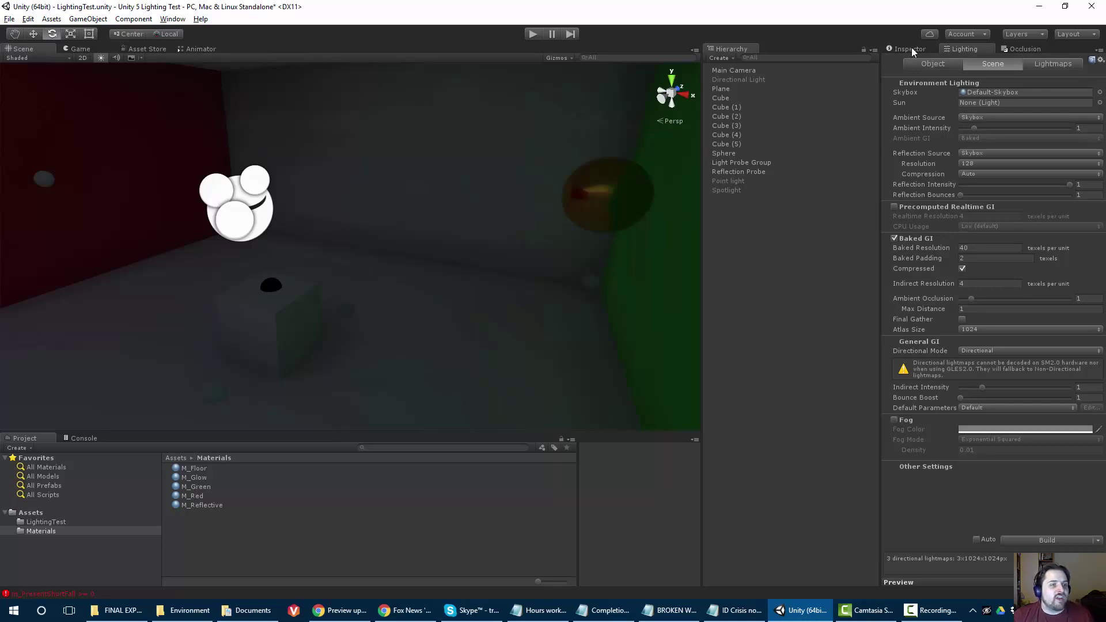
Add a new spotlight to the room and rotate it to about 20.67 degrees in X, aiming it across the floor
left_click(62, 20)
mouse_move(78, 21)
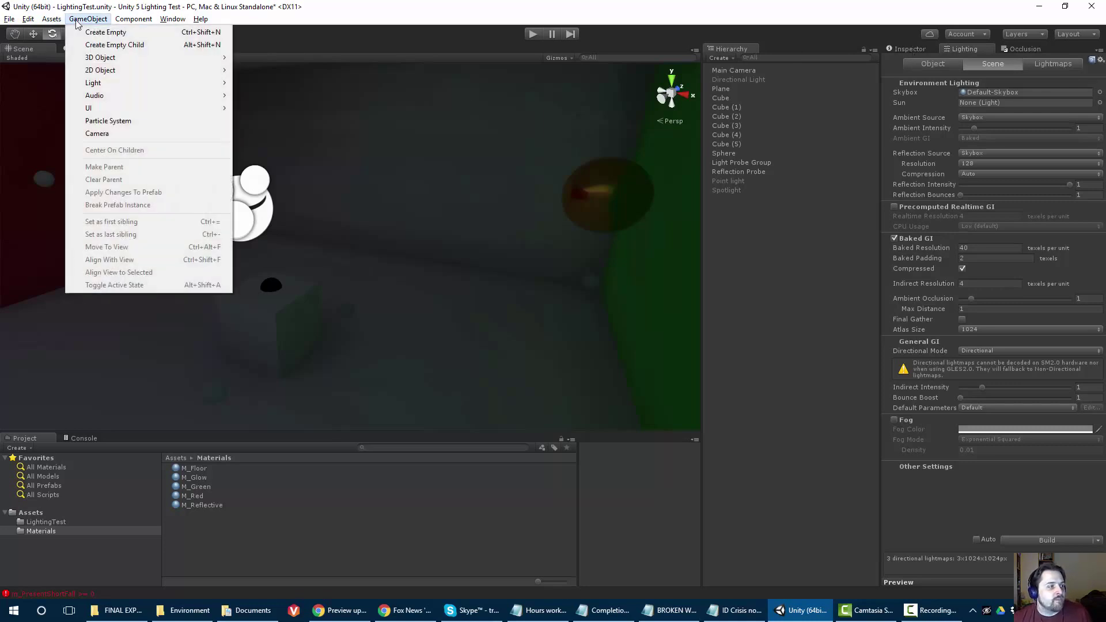
mouse_move(94, 62)
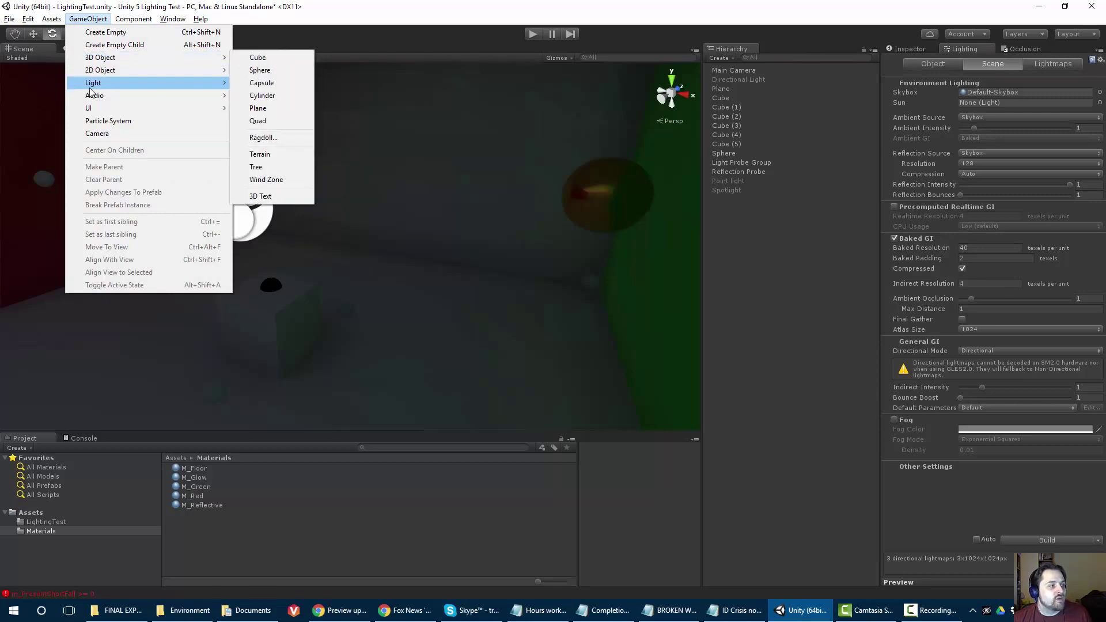
mouse_move(92, 86)
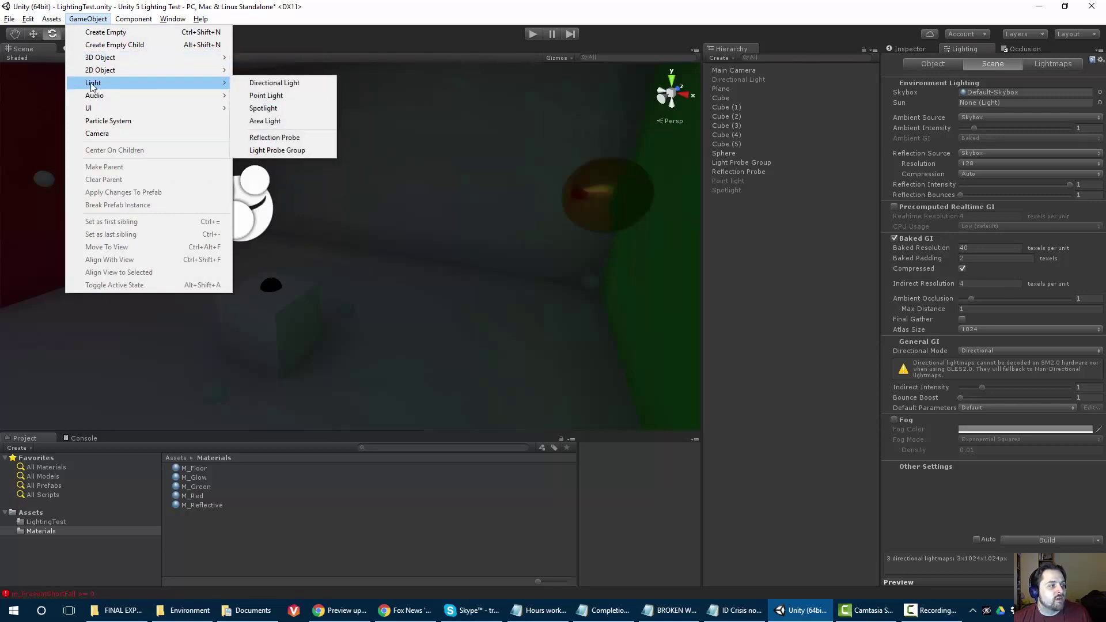
left_click(272, 109)
left_click_drag(314, 195, 367, 168, "alt")
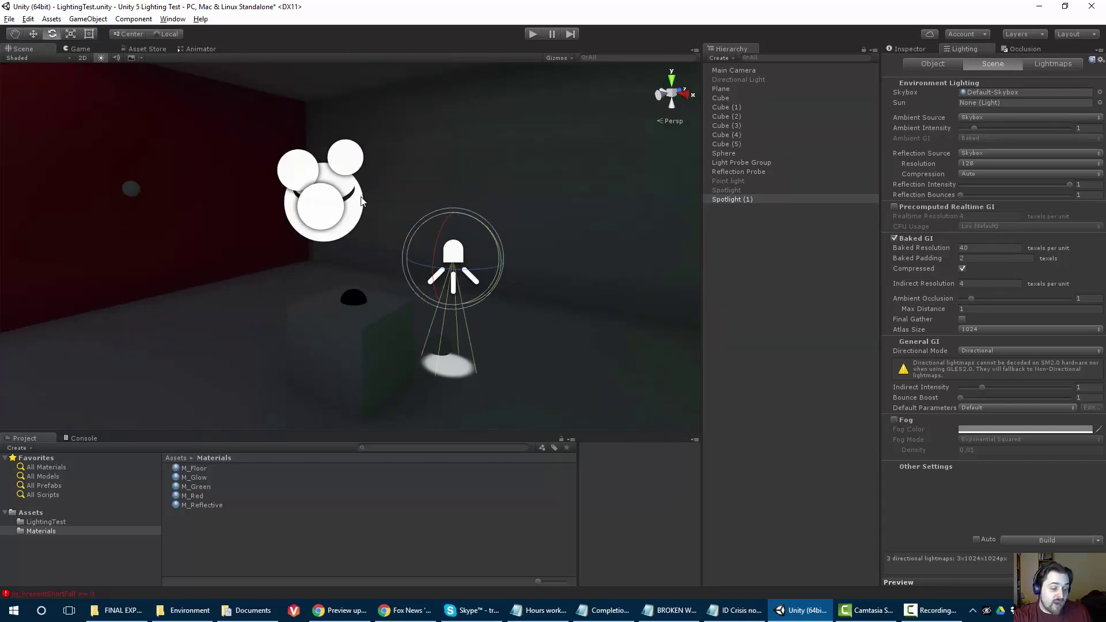
left_click_drag(441, 244, 487, 144)
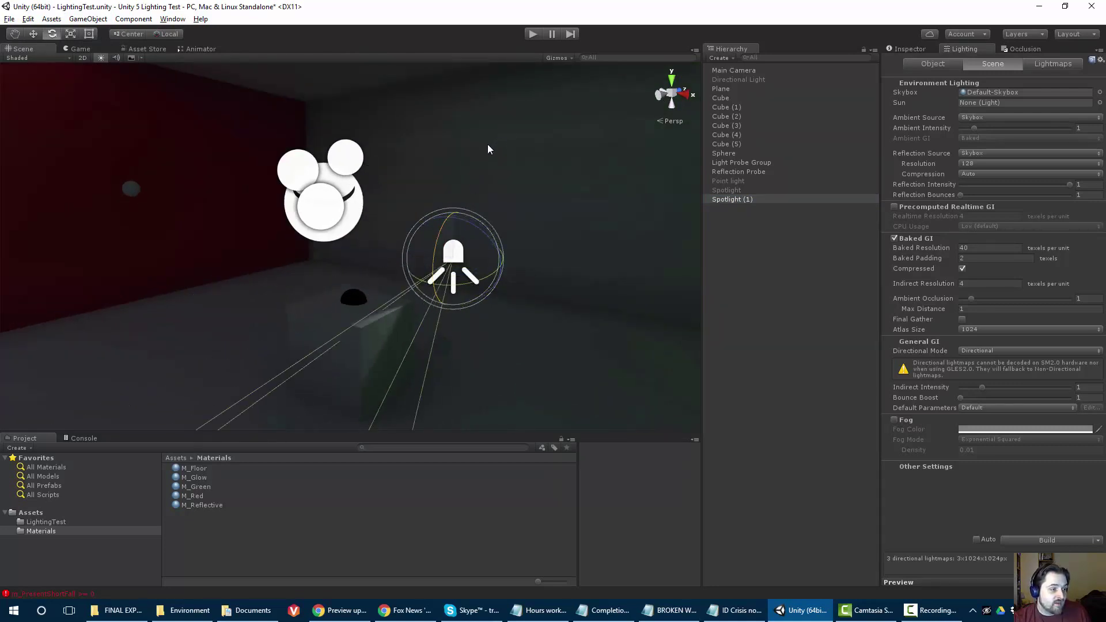
Give the new spotlight Hard Shadows and set its baking mode to Baked
left_click(905, 50)
left_click_drag(345, 242, 379, 240, "alt")
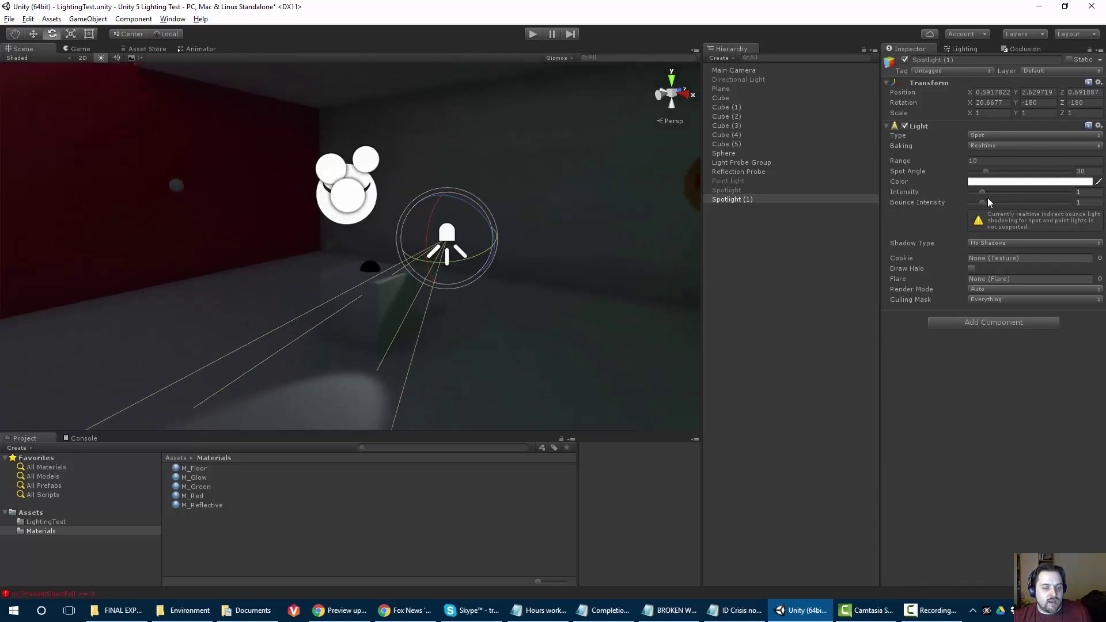
left_click(992, 242)
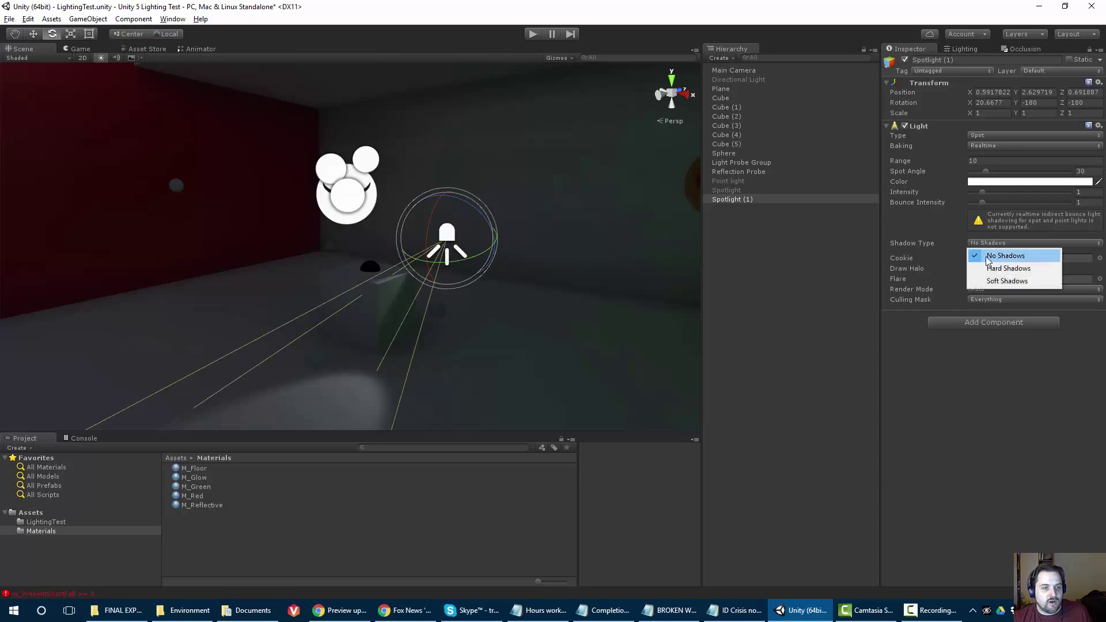
left_click(991, 268)
left_click(988, 146)
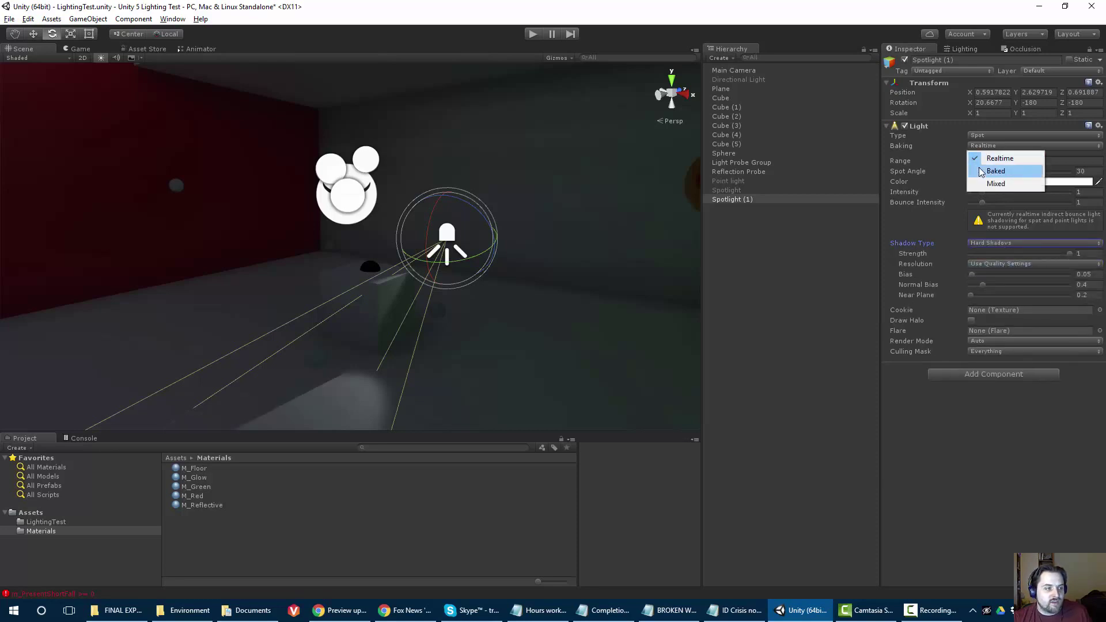
left_click(988, 170)
Widen the new spotlight's spot angle to 74
left_click_drag(306, 222, 316, 181, "alt")
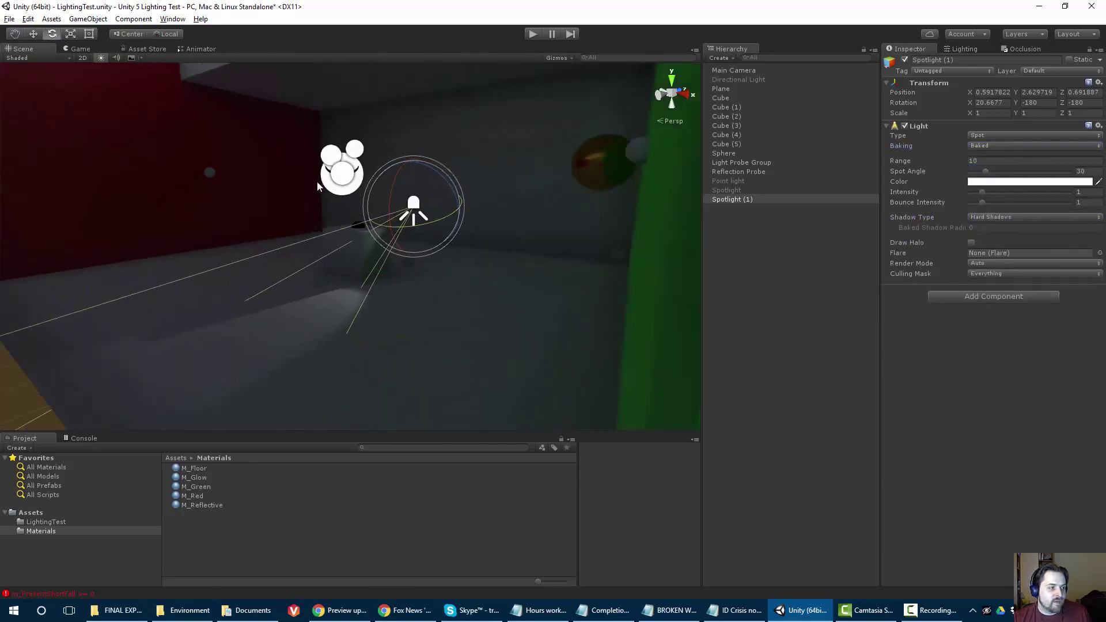
key("super")
scroll(306, 179, "up", 2)
middle_click_drag(298, 173, 330, 260)
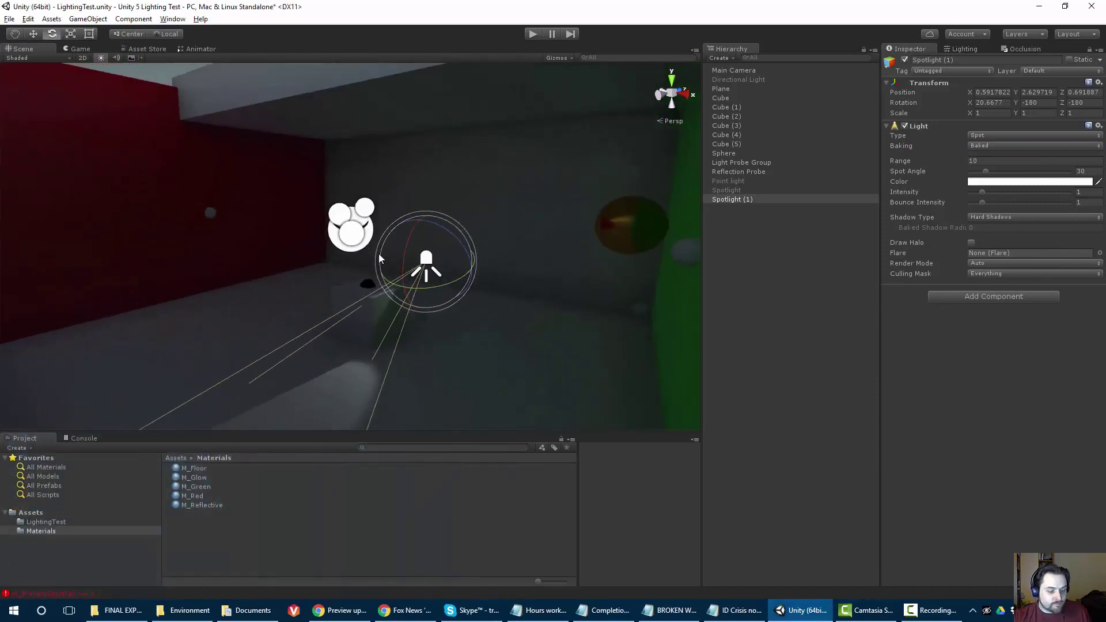
left_click_drag(989, 172, 1013, 172)
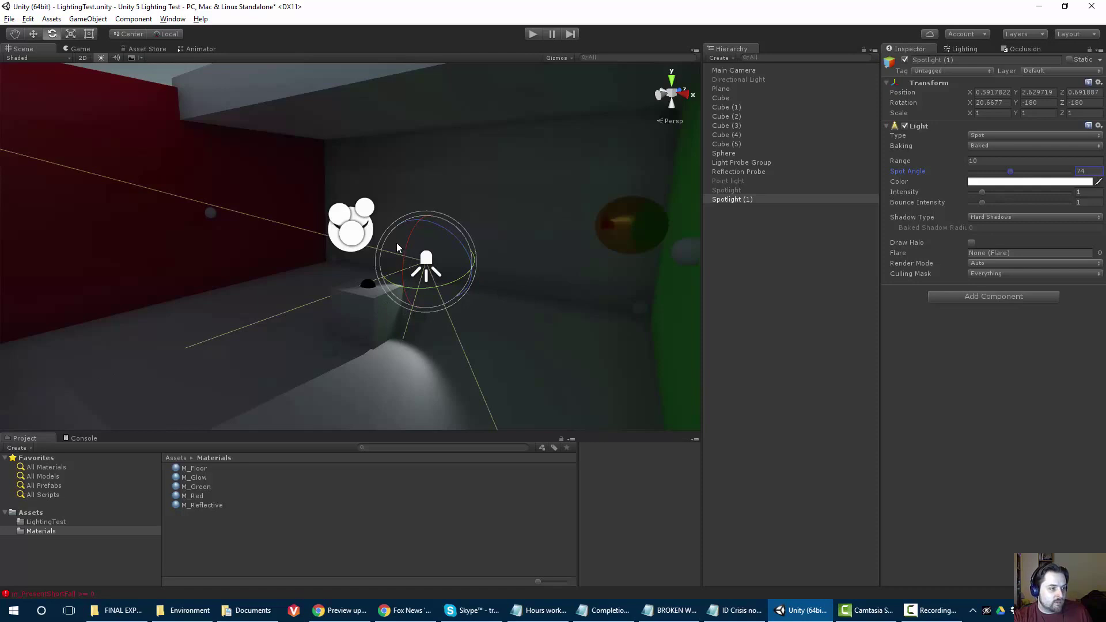
Move the new spotlight up near the ceiling behind the cube, to about Y 5.19 and Z 3.6
left_click_drag(397, 243, 288, 182, "alt")
key("w")
left_click_drag(378, 283, 476, 142)
left_click_drag(487, 213, 458, 128)
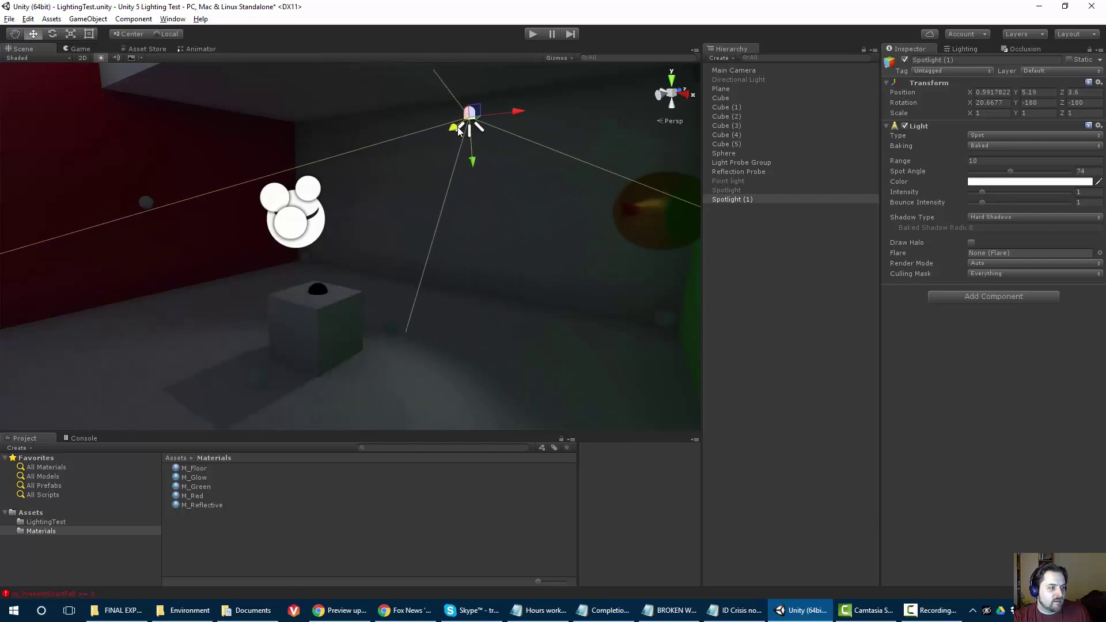
Raise the new spotlight's intensity to about 2.88
middle_click_drag(251, 243, 286, 174)
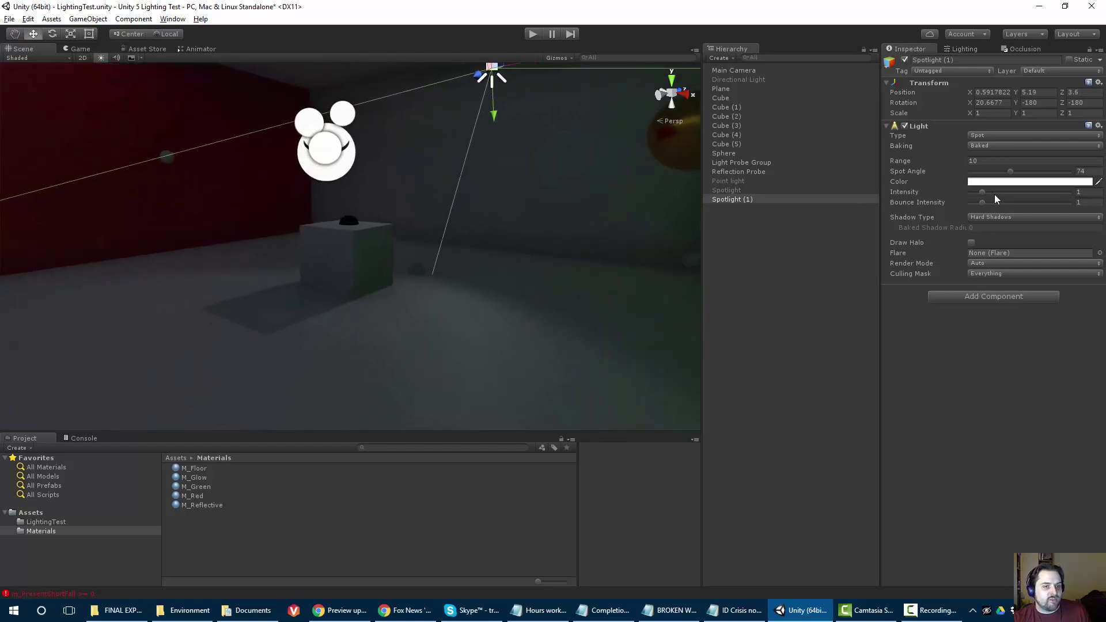
left_click(986, 194)
left_click_drag(987, 194, 1008, 189)
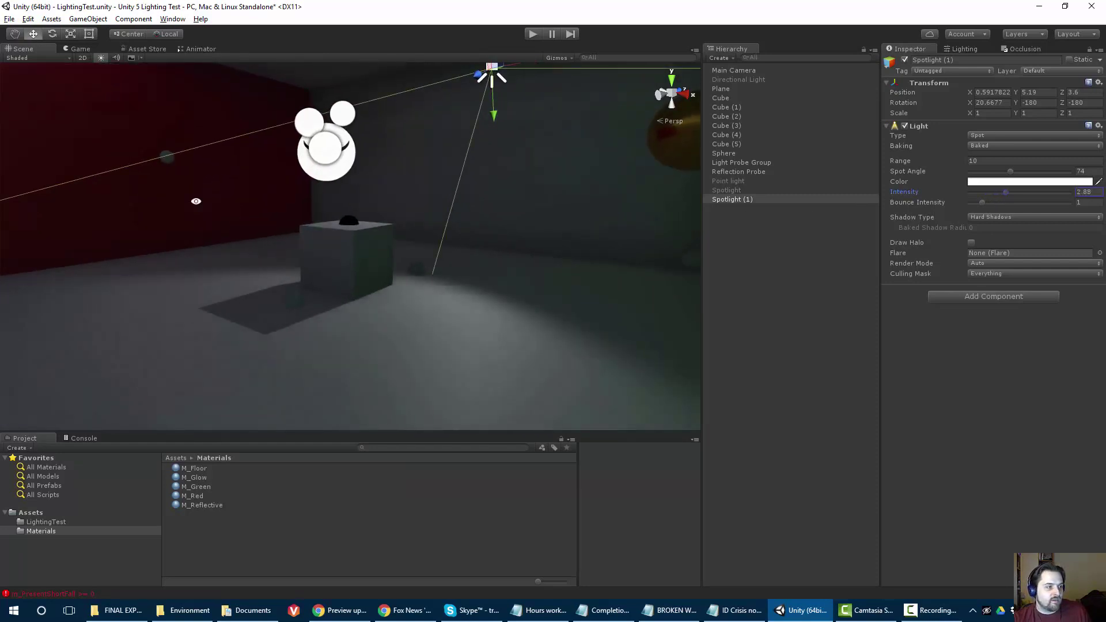
Examine the new spotlight's cone and the shadow it casts behind the cube from several angles
right_click_drag(271, 248, 627, 256)
left_click_drag(626, 255, 639, 251, "alt")
middle_click_drag(331, 279, 257, 351)
left_click_drag(257, 351, 341, 316, "alt")
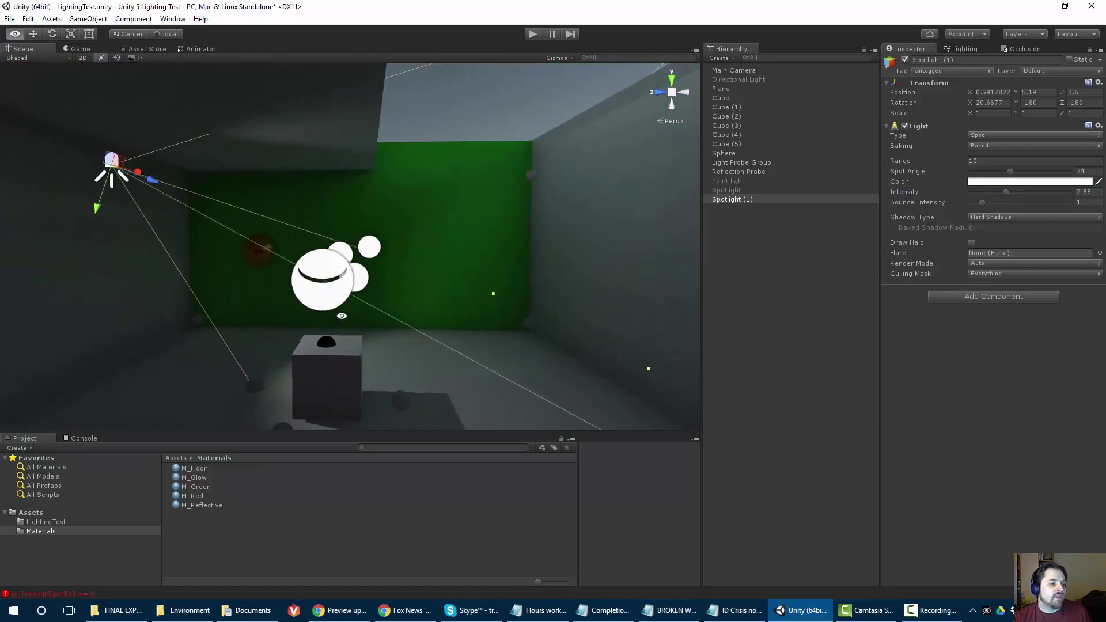
mouse_move(230, 311)
middle_mouse_down()
mouse_move(158, 274)
mouse_move(240, 292)
middle_mouse_up()
scroll(279, 297, "down", 3)
left_click_drag(240, 291, 218, 284, "alt")
scroll(279, 296, "up", 4)
right_click_drag(217, 285, 233, 289)
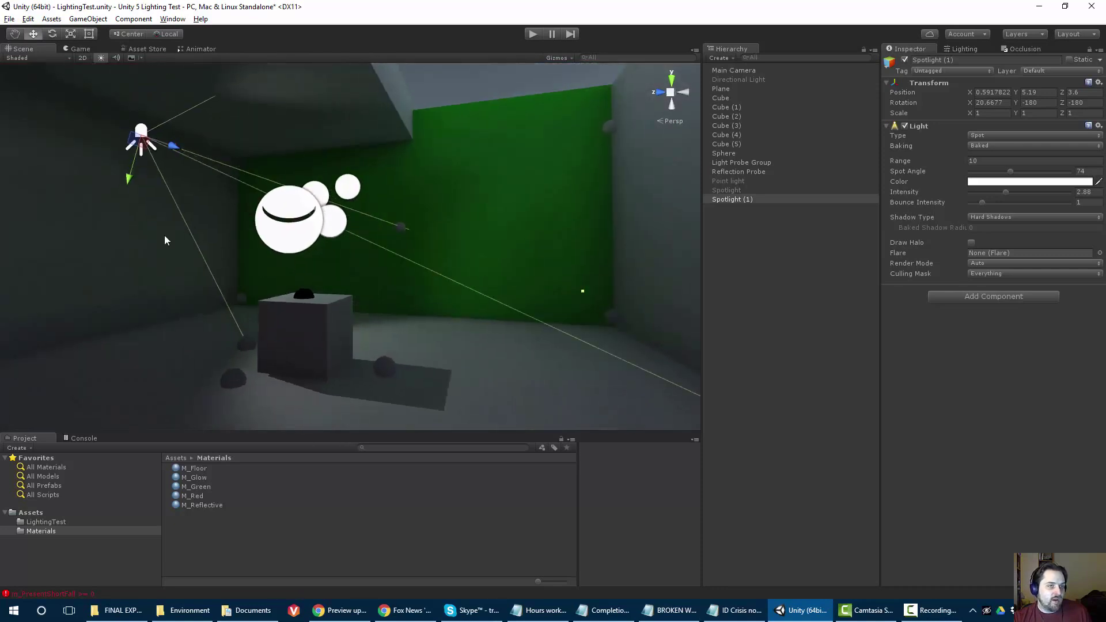
Set the Baked GI ambient occlusion to 0 and build the scene lighting
left_click(962, 49)
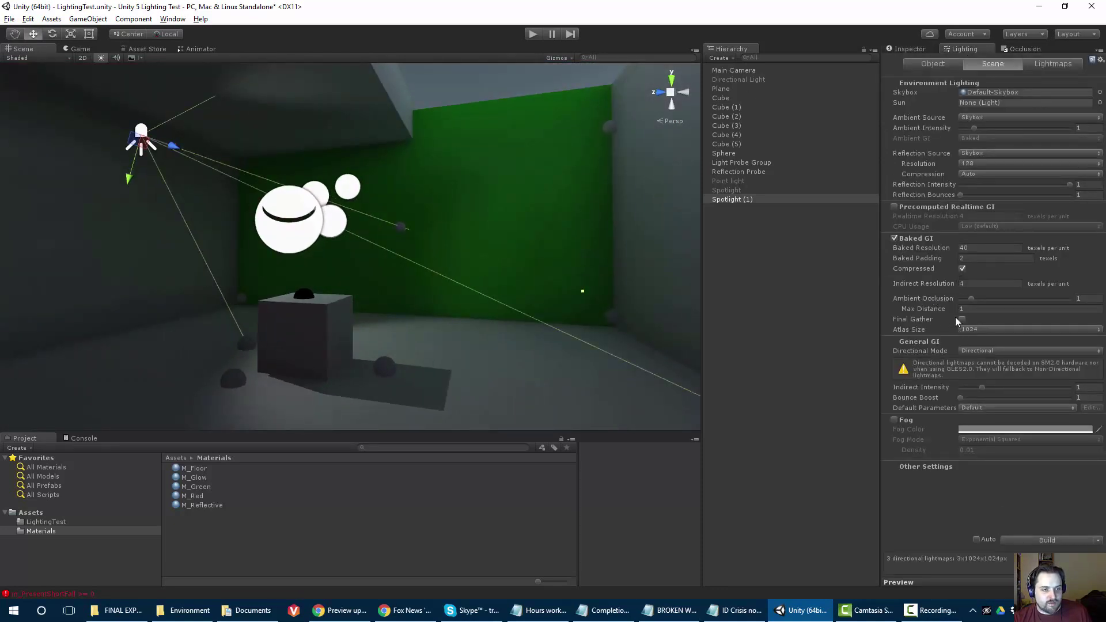
left_click_drag(974, 300, 948, 303)
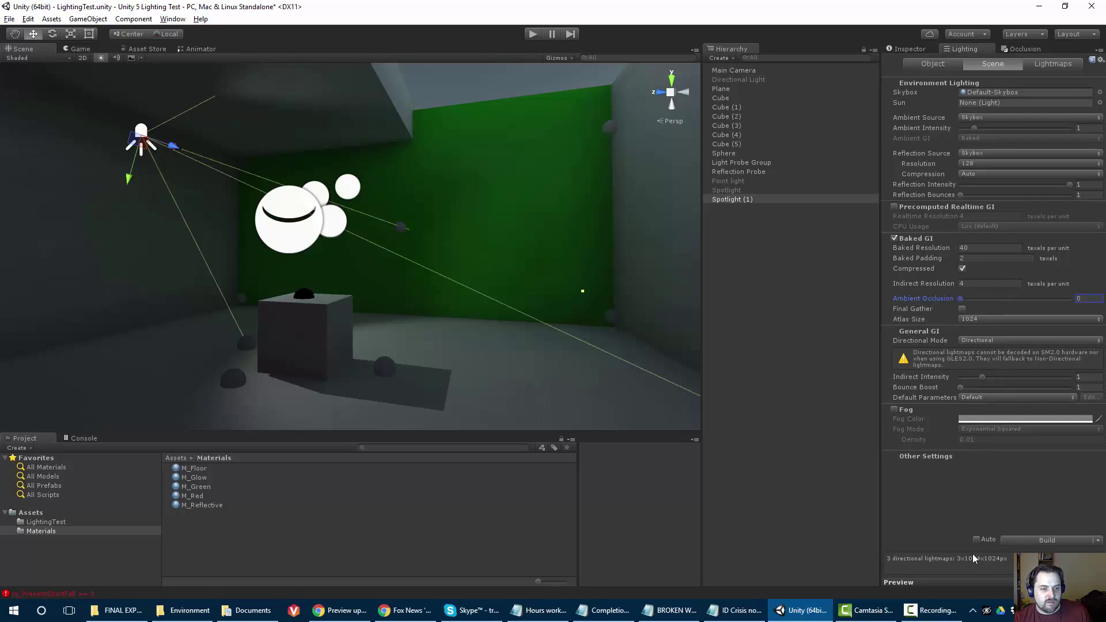
left_click(1020, 541)
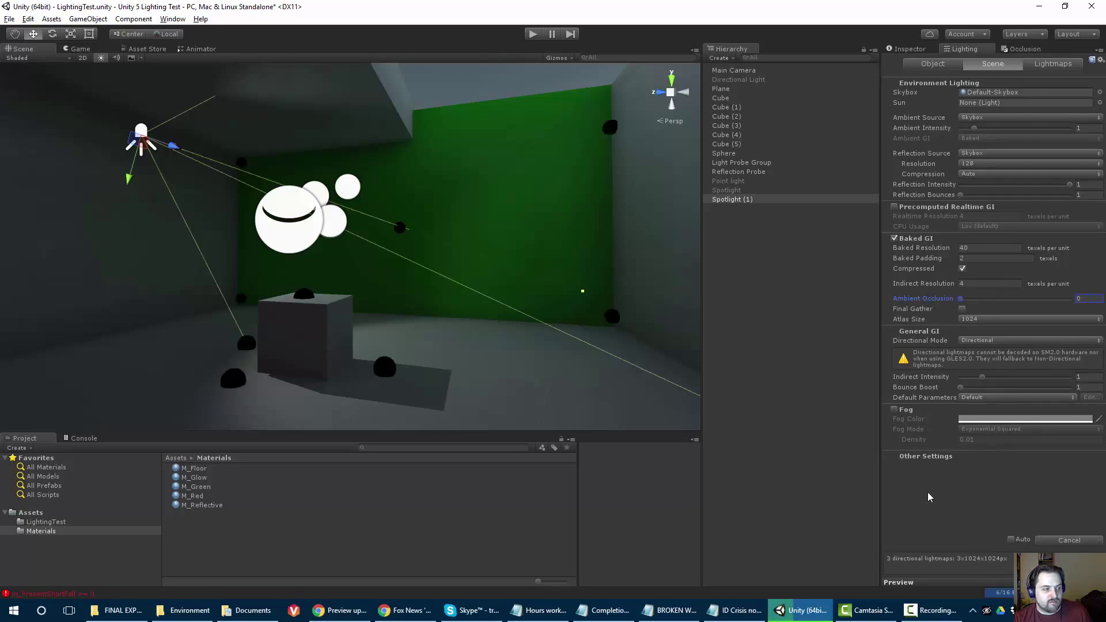
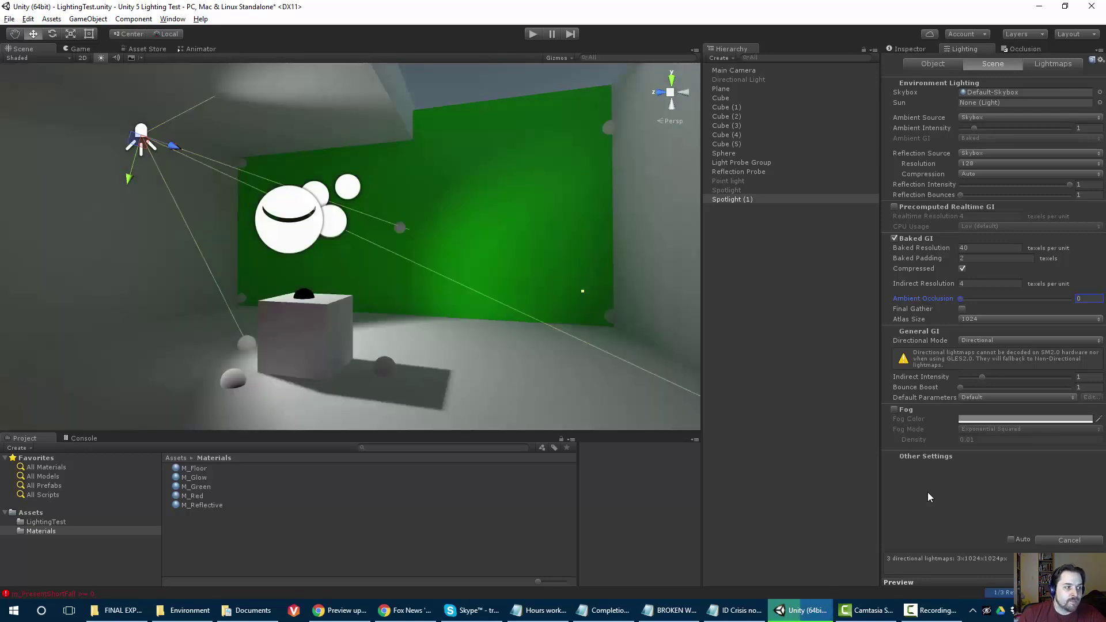
Raise the light probe embedded in the cube's top so that it sits just above the surface
left_click_drag(266, 205, 188, 254, "alt")
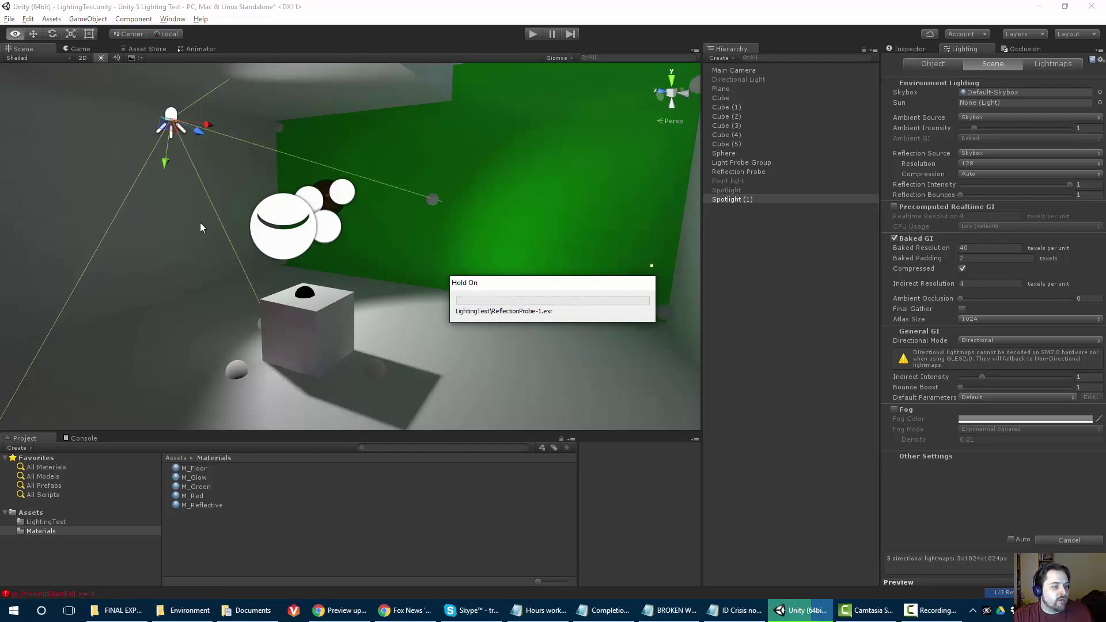
key("w")
right_click_drag(295, 248, 320, 269)
left_click(745, 163)
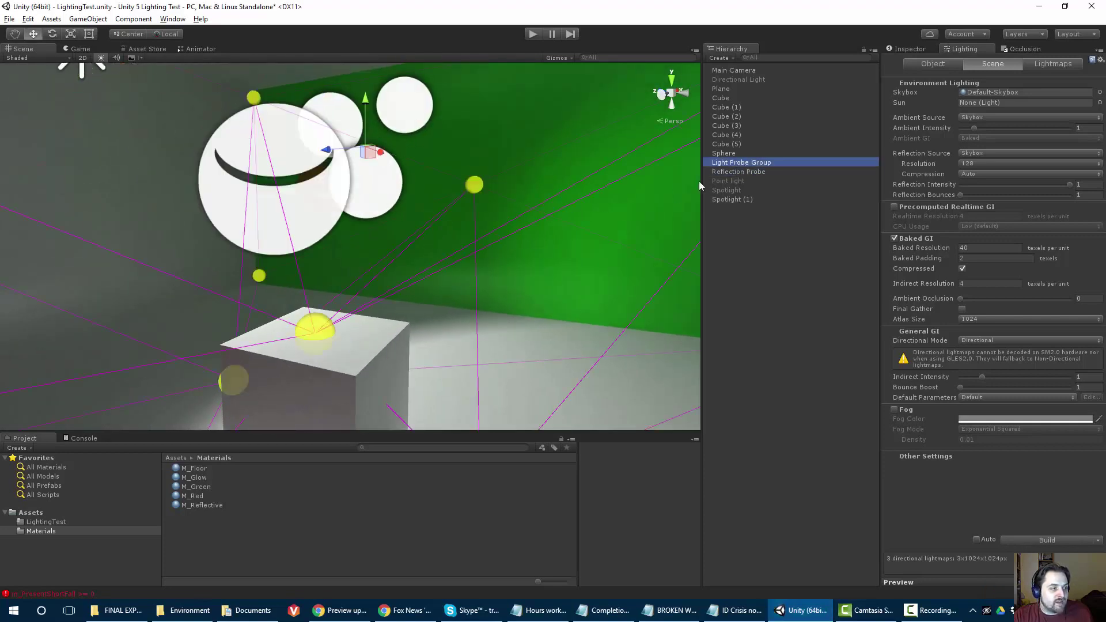
left_click(318, 336)
left_click_drag(317, 295, 318, 278)
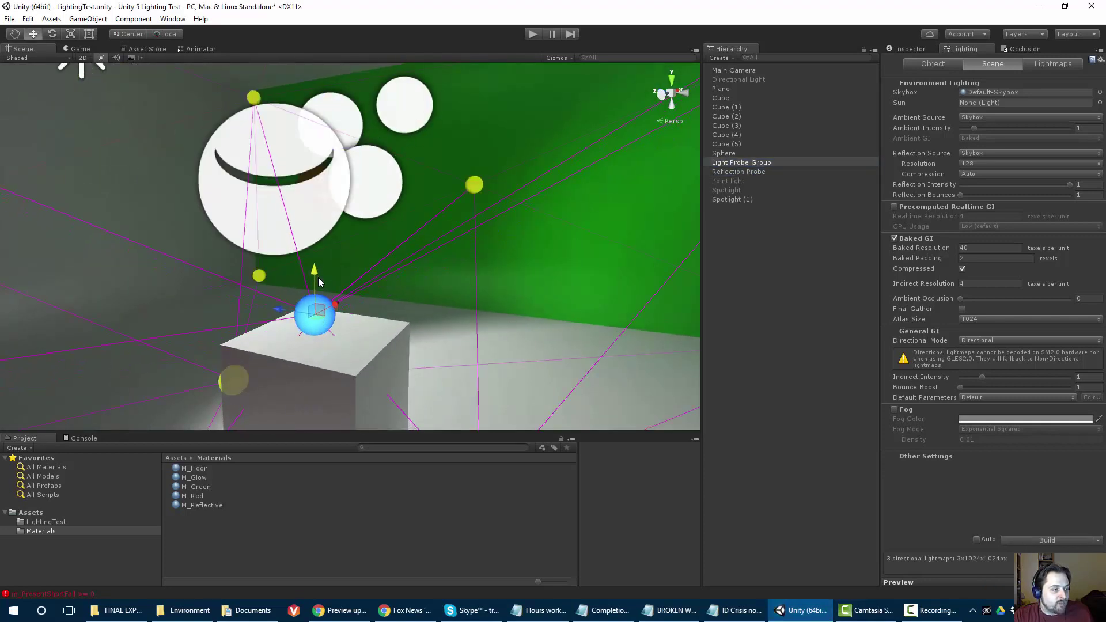
left_click(434, 165)
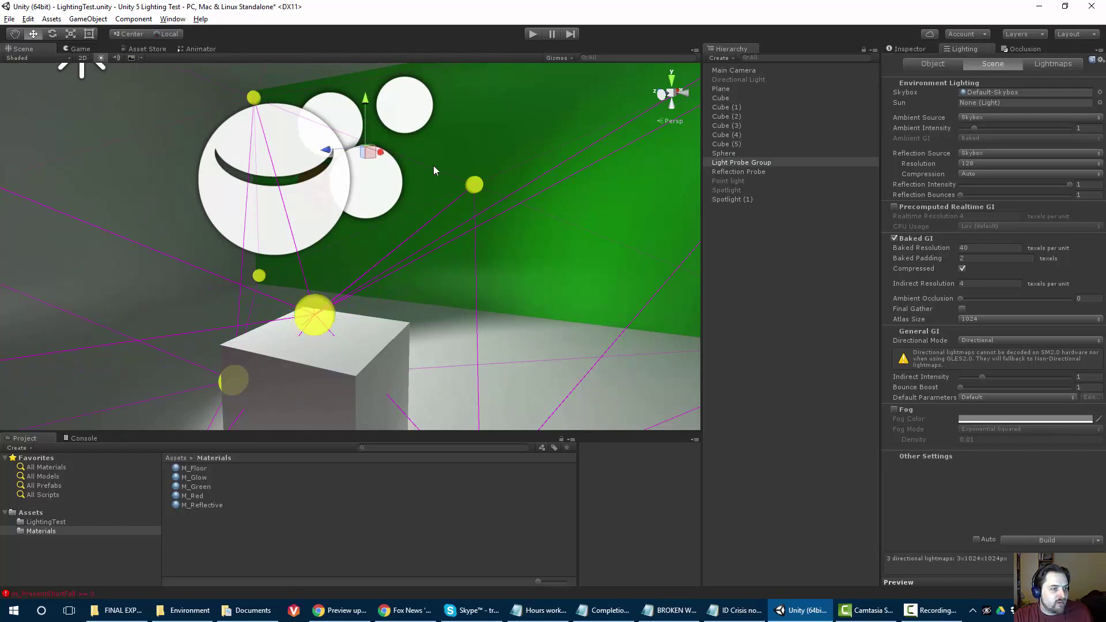
scroll(433, 165, "down", 3)
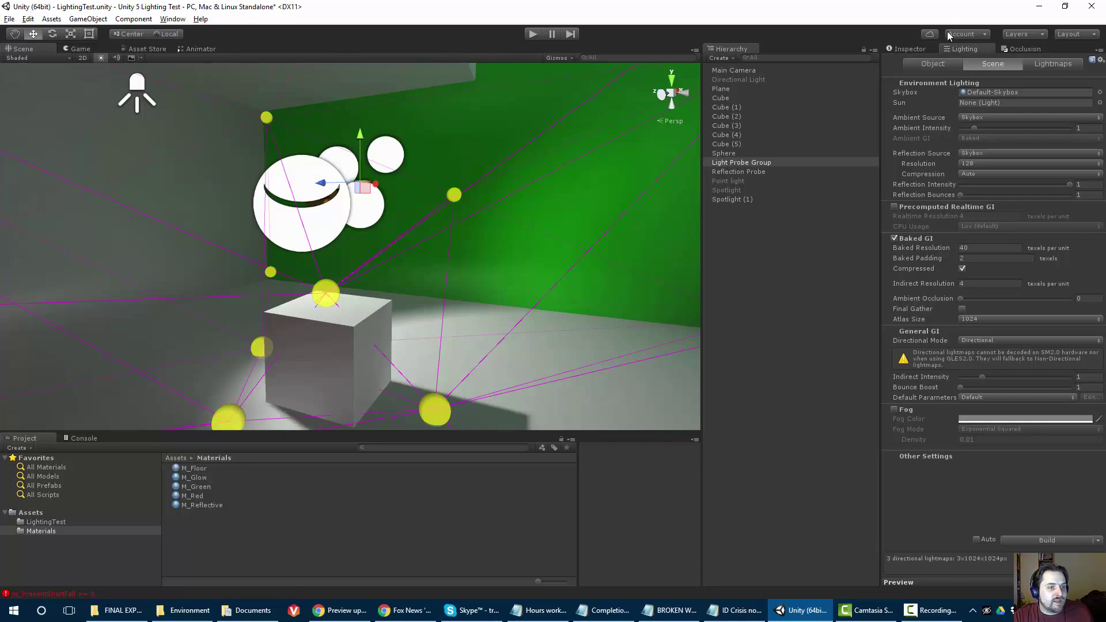
Deactivate the Light Probe Group in the scene
left_click(909, 50)
left_click(906, 61)
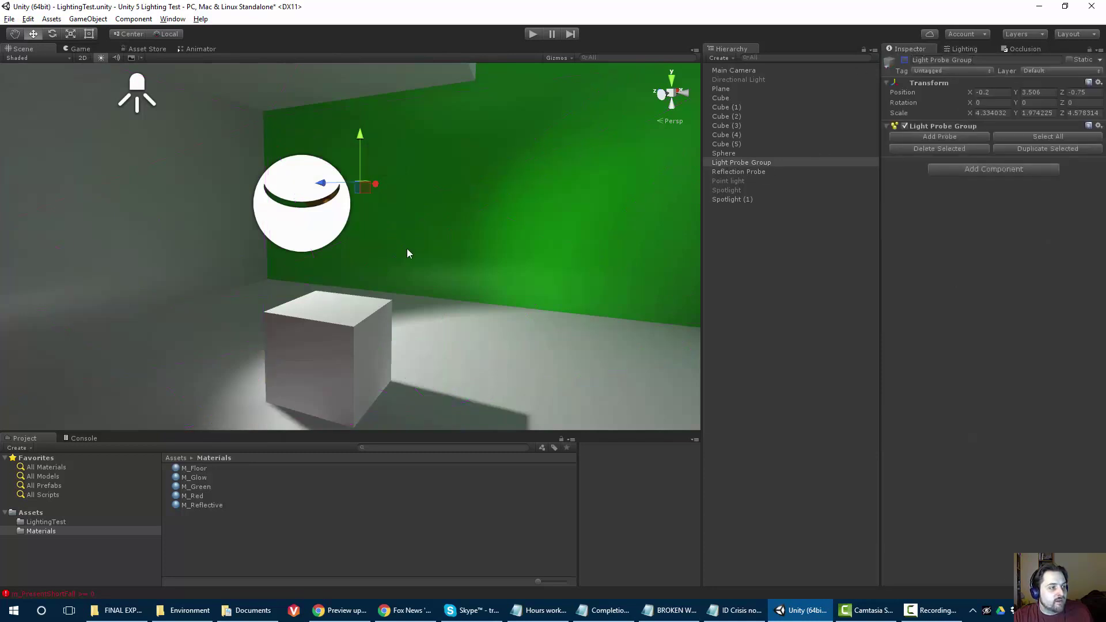
scroll(406, 248, "down", 3)
left_click_drag(382, 224, 198, 252, "alt")
middle_click_drag(461, 201, 291, 328)
scroll(368, 317, "up", 5)
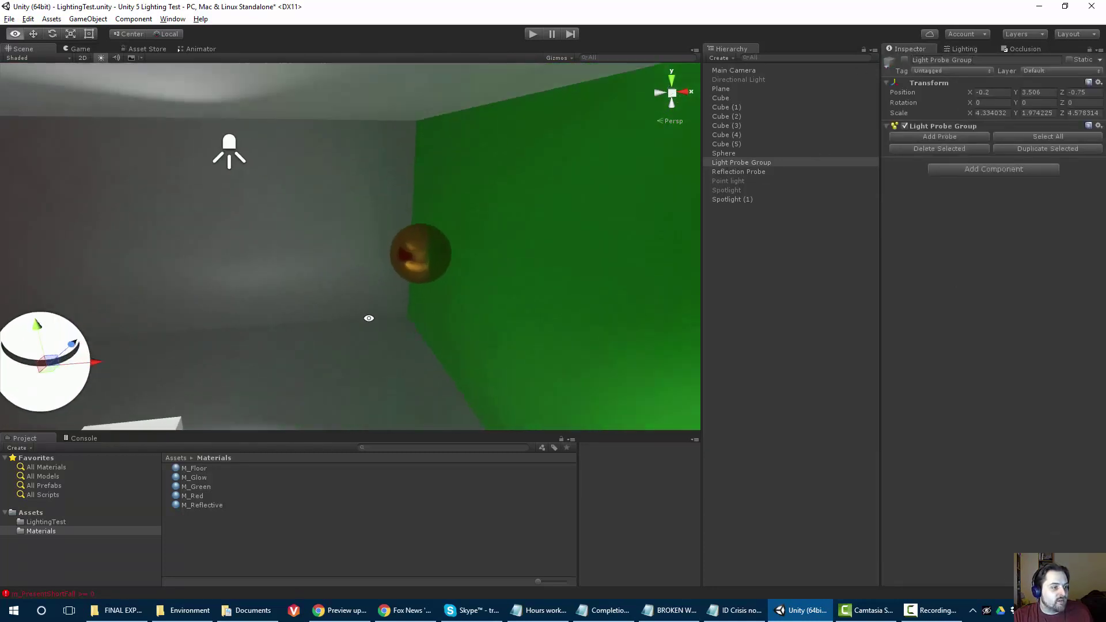
Move the reflective sphere from the far corner to beside the cube, at about X 0.61 and Z -1.75
left_click(420, 268)
left_click(409, 257)
scroll(382, 266, "down", 3)
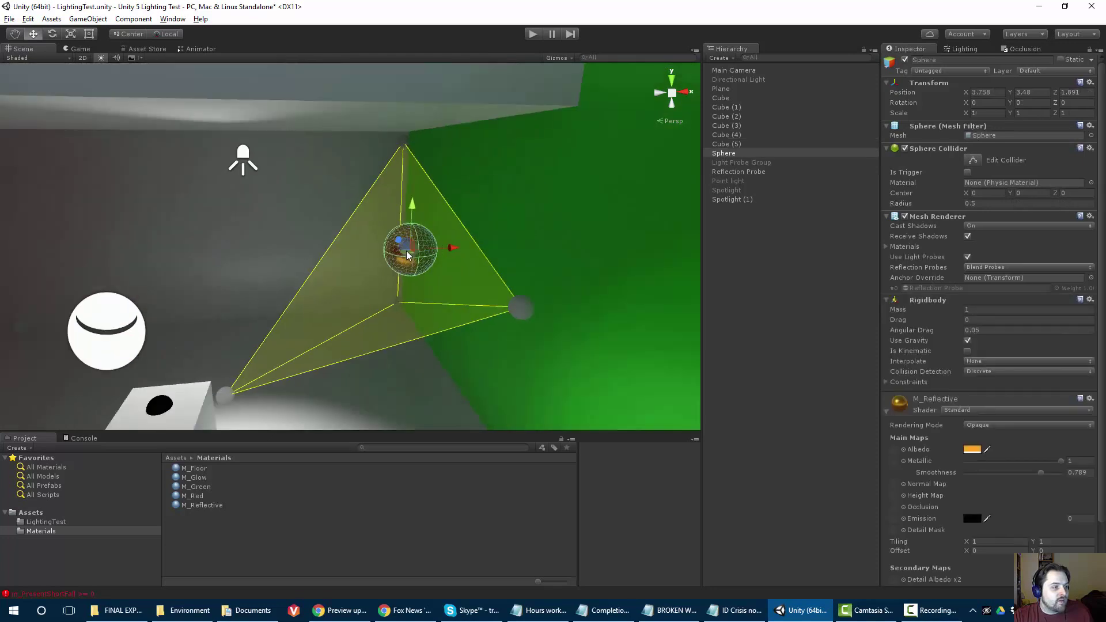
left_click_drag(405, 253, 323, 304)
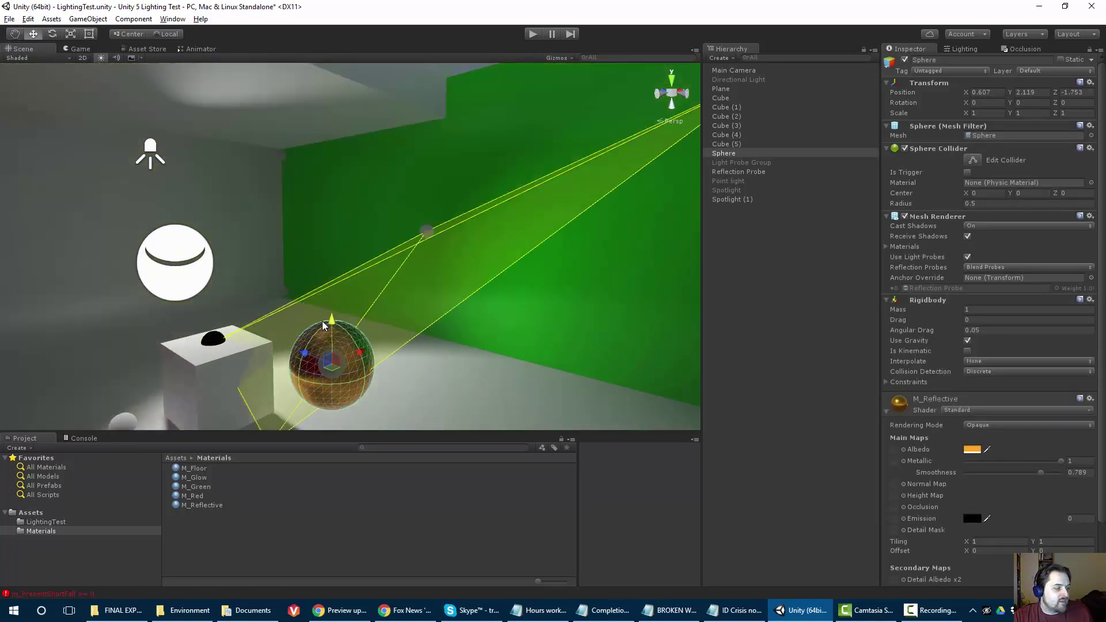
left_click(78, 294)
left_click_drag(78, 294, 282, 277, "alt")
left_click(381, 266)
left_click(131, 339)
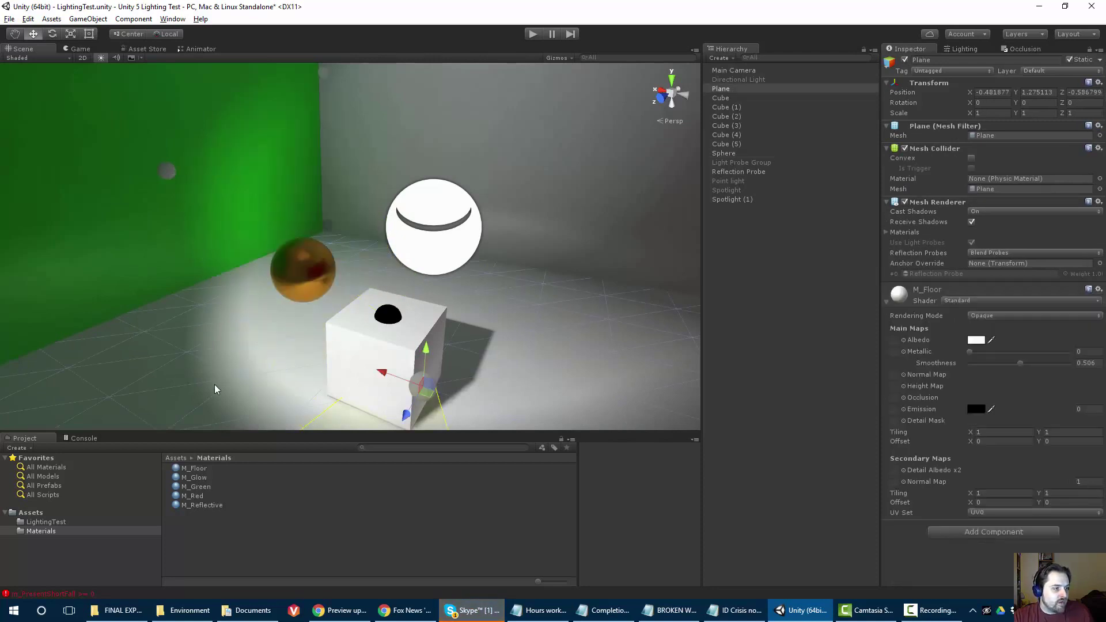
Sign out of Skype
right_click(479, 612)
left_click(440, 503)
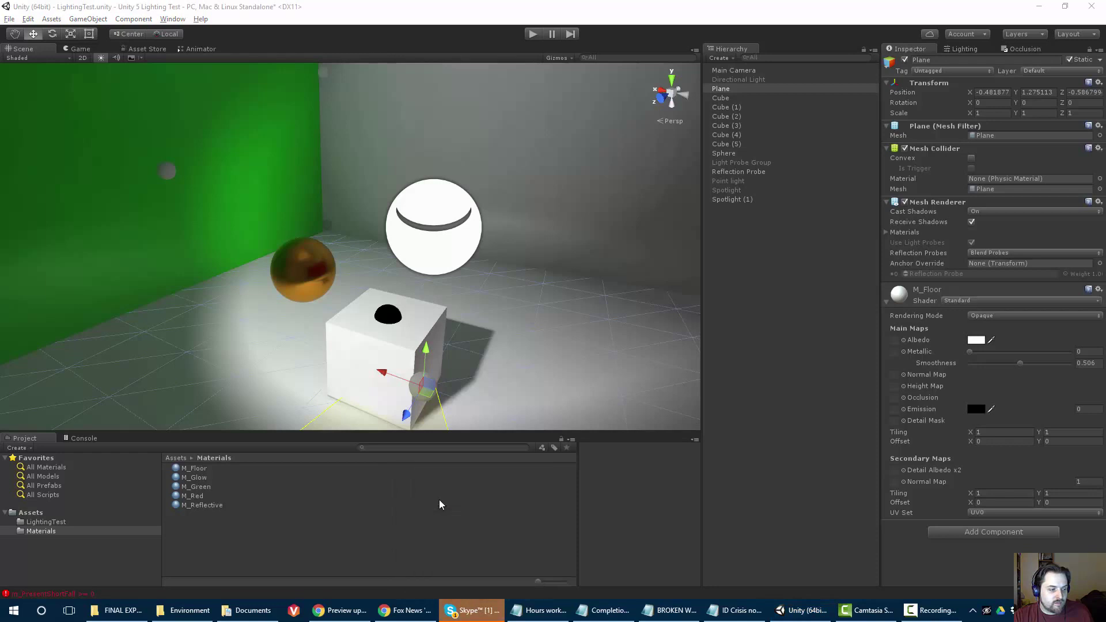
left_click_drag(325, 245, 340, 227, "alt")
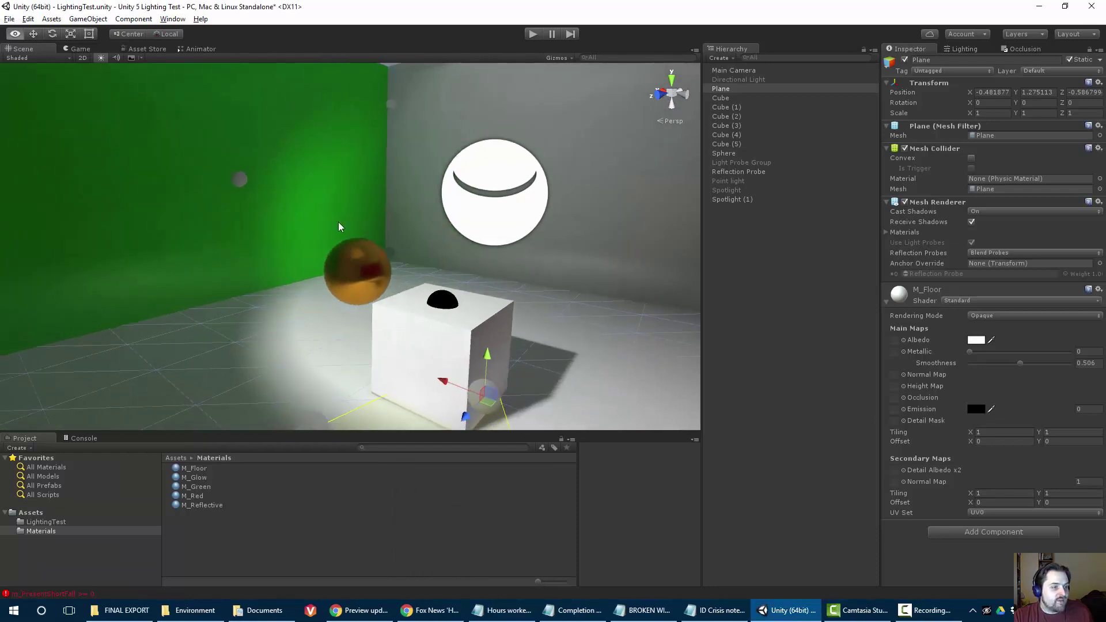
Reactivate the Light Probe Group
left_click(737, 164)
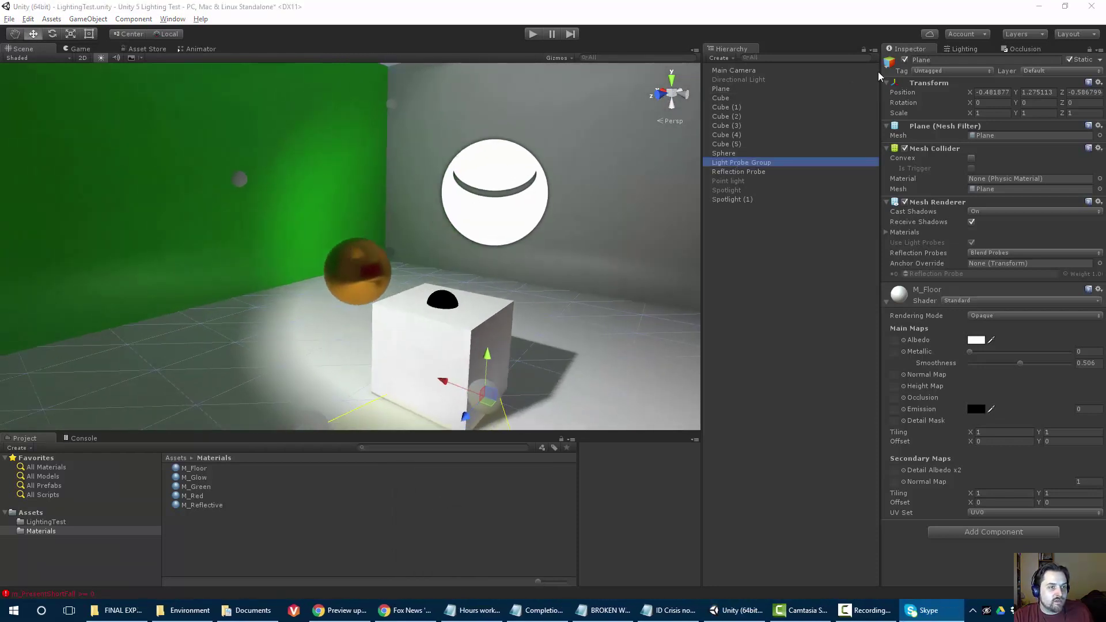
left_click(734, 171)
left_click(733, 163)
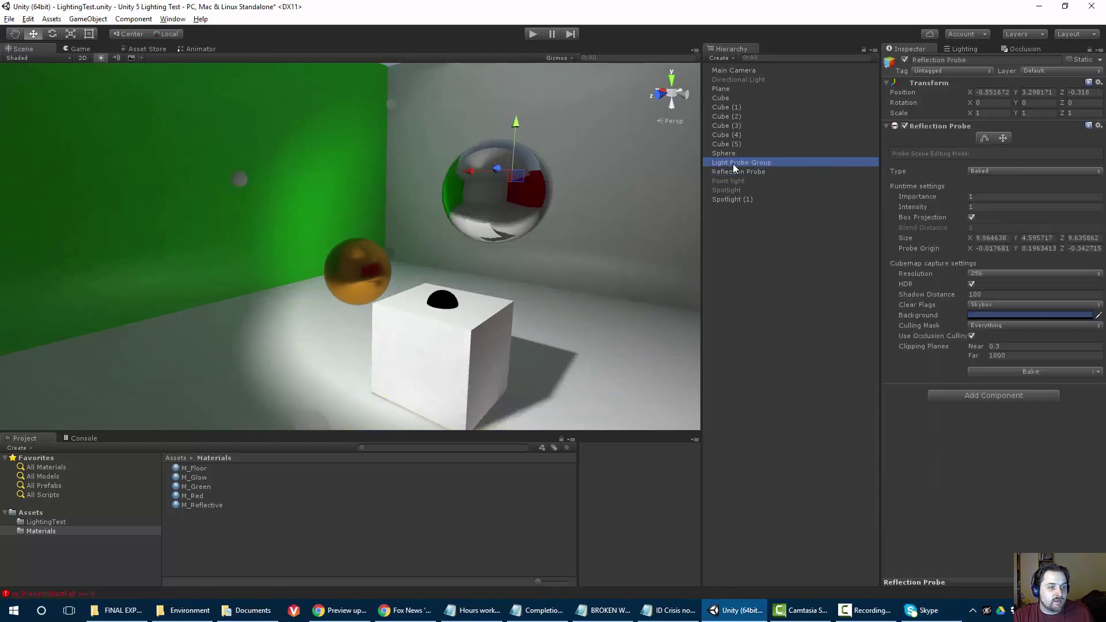
left_click(904, 60)
left_click_drag(253, 299, 321, 247, "alt")
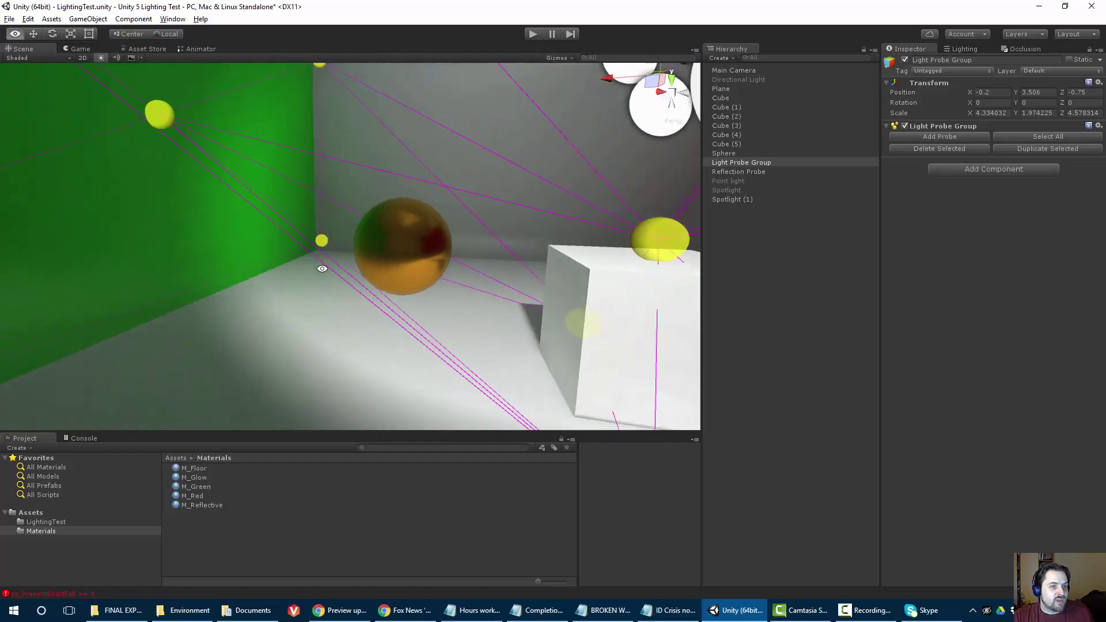
Add a light probe below the sphere beside the cube, at probe position about X 0.38, Y -1.03, Z 0.01
left_click(925, 137)
key("f")
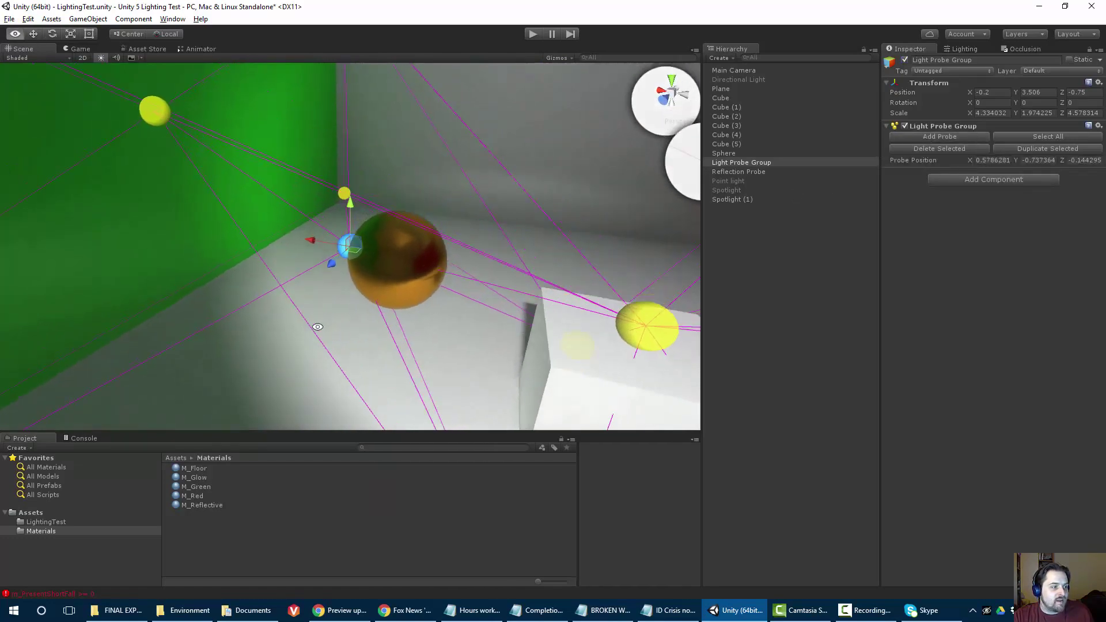
mouse_move(349, 265)
left_mouse_down()
mouse_move(371, 259)
mouse_move(404, 358)
mouse_move(403, 314)
mouse_move(439, 215)
mouse_move(426, 219)
mouse_move(415, 287)
mouse_move(418, 277)
mouse_move(348, 277)
left_mouse_up()
scroll(420, 275, "down", 10, "alt")
scroll(349, 277, "up", 4, "alt")
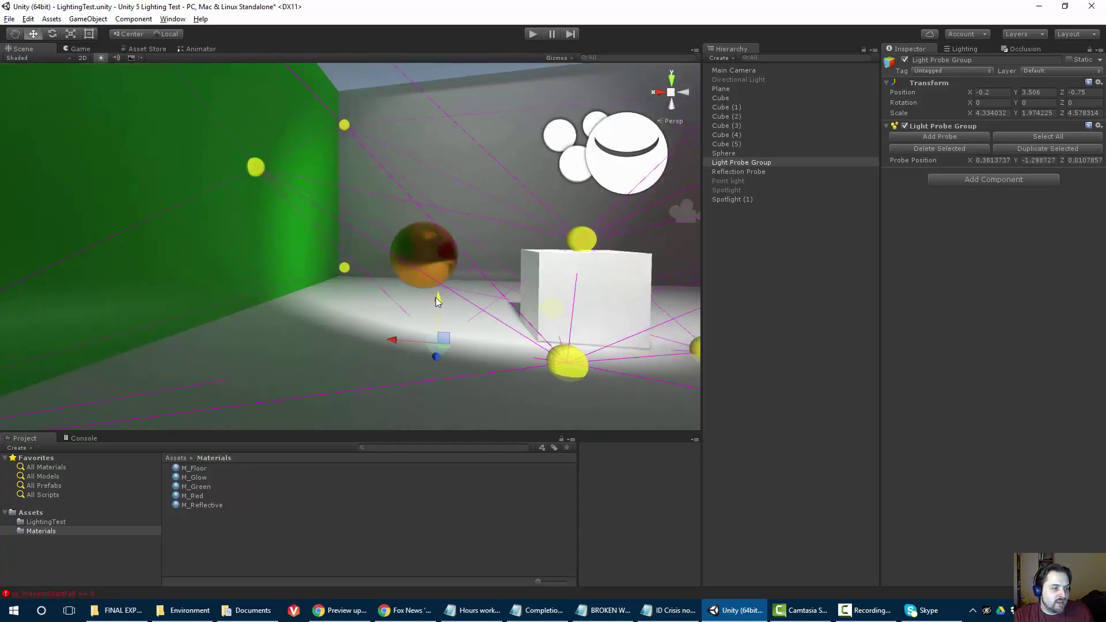
left_click_drag(438, 300, 596, 246)
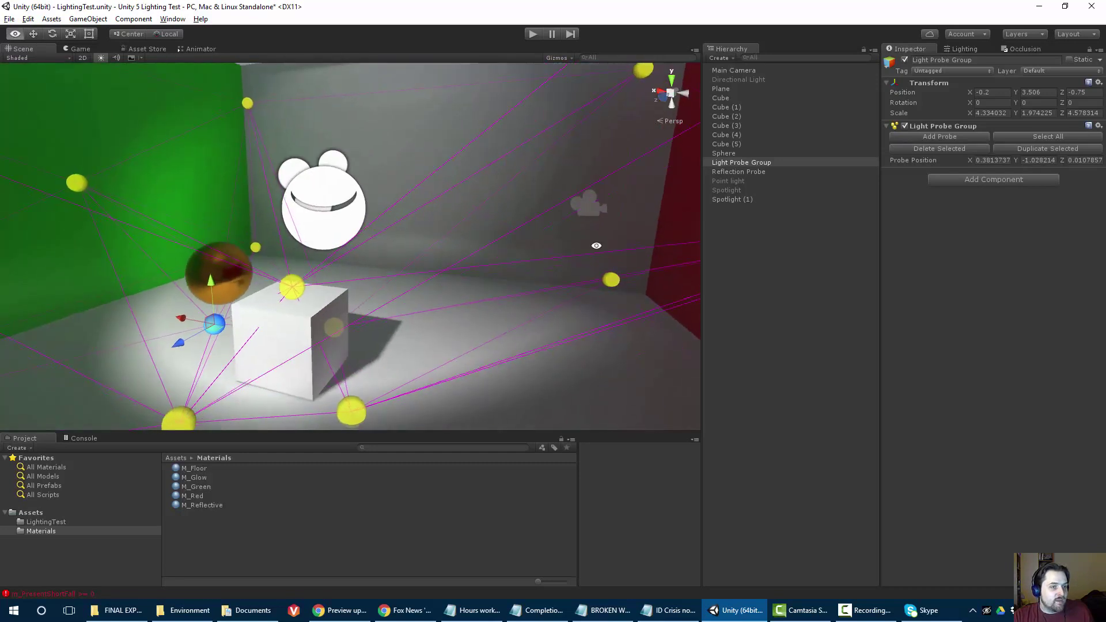
Add another light probe low over the open floor beyond the cube's shadow, at about X -0.30, Y -1.07, Z -0.53
left_click(945, 137)
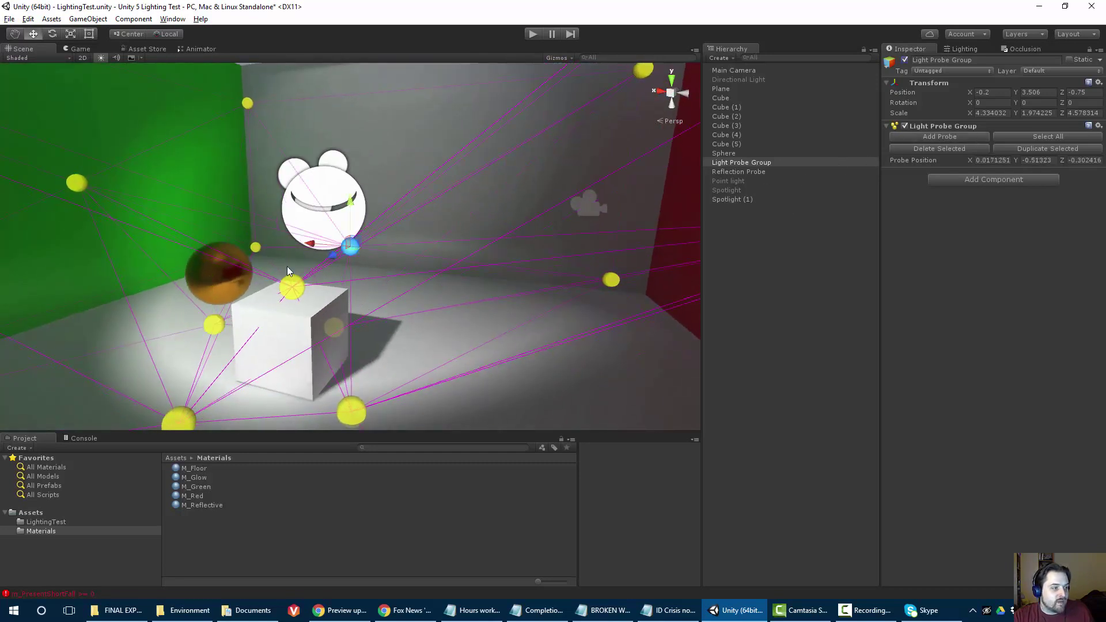
left_click_drag(353, 205, 415, 269)
scroll(415, 269, "up", 5)
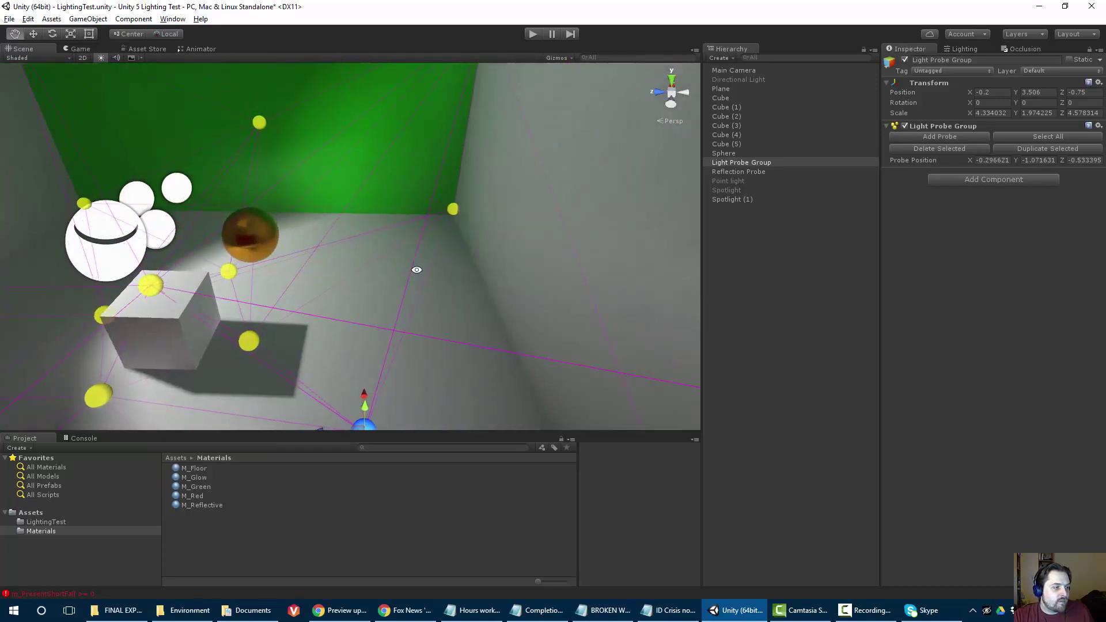
Add one more low light probe on that side, nearer the green wall, at about X 0.39, Y -1.08, Z -0.69
middle_click_drag(415, 269, 385, 227)
right_click_drag(385, 227, 372, 219)
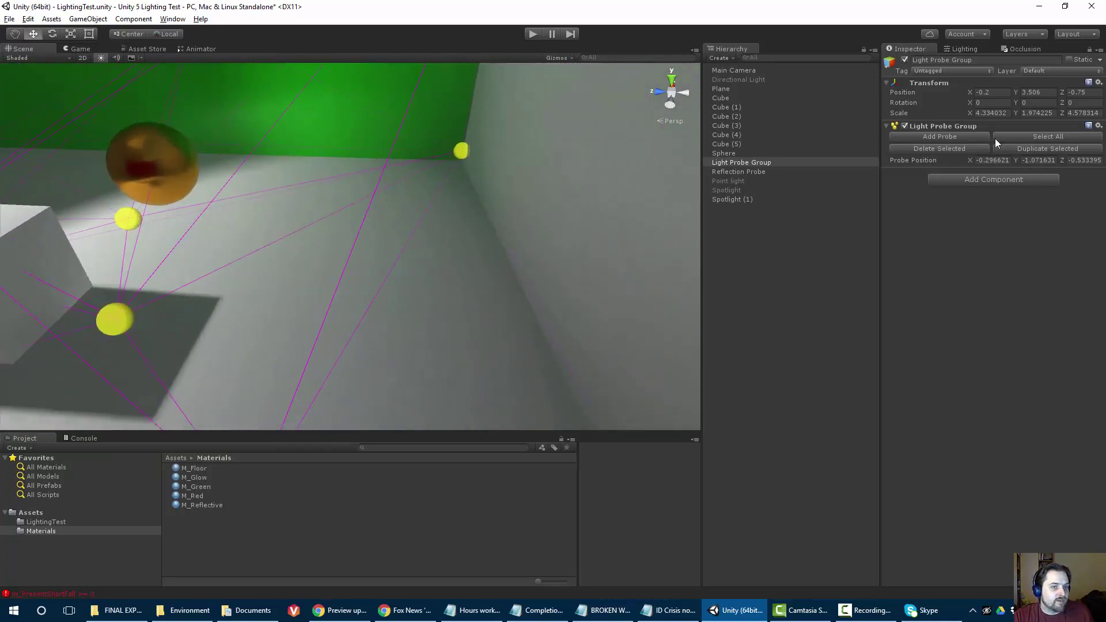
left_click(973, 137)
left_click_drag(352, 209, 386, 237)
scroll(129, 291, "down", 4)
middle_click_drag(128, 291, 329, 319)
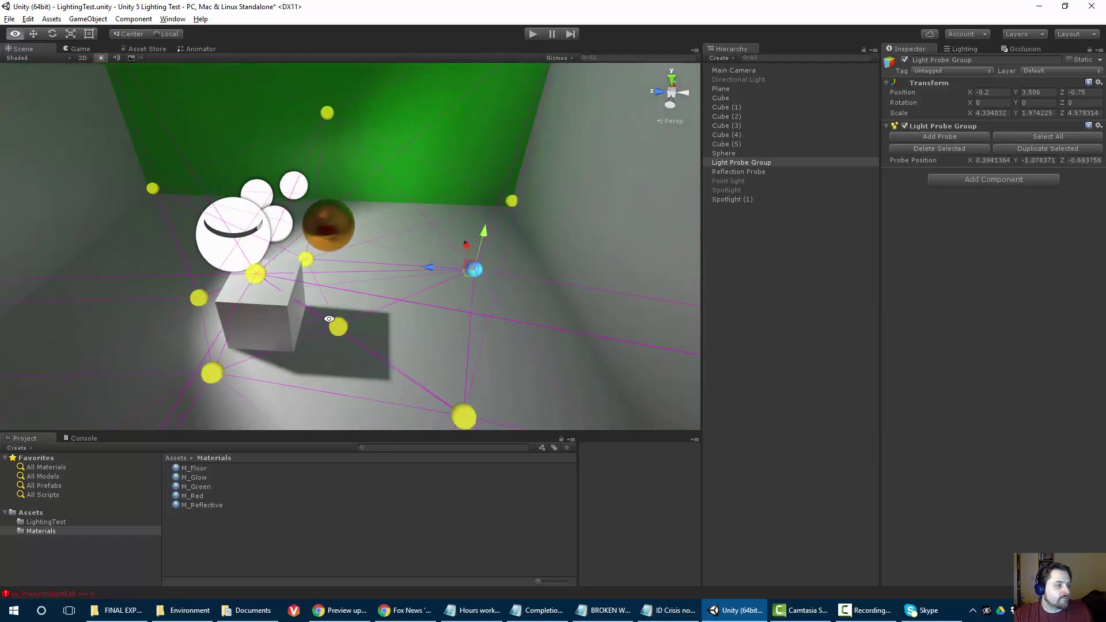
Turn on automatic lightmap baking for the scene
left_click_drag(329, 318, 333, 257, "alt")
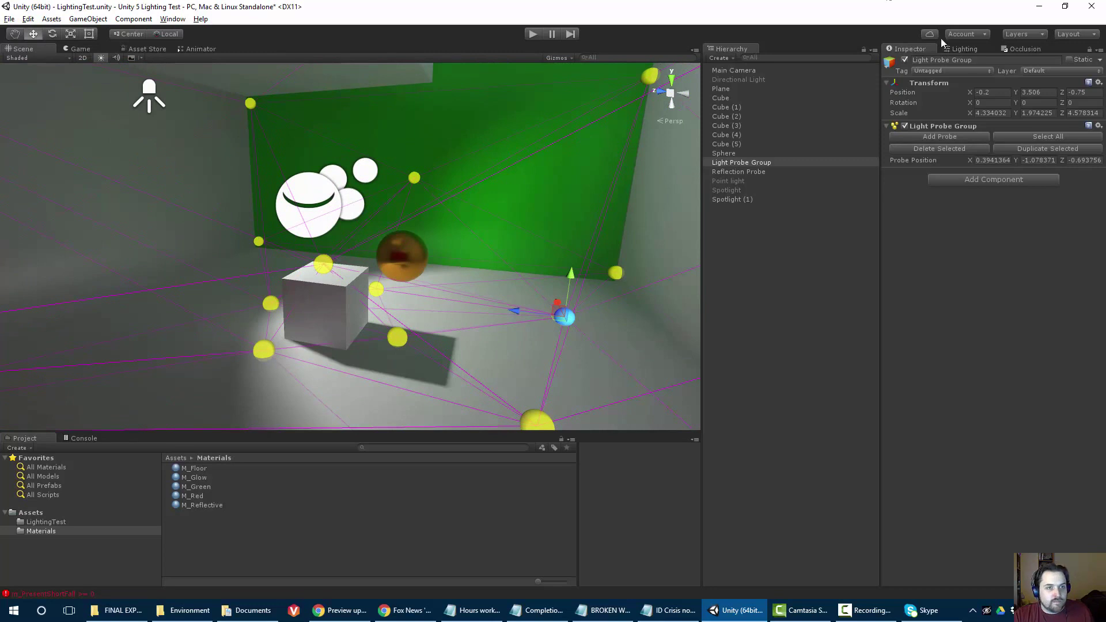
left_click(962, 49)
left_click(977, 540)
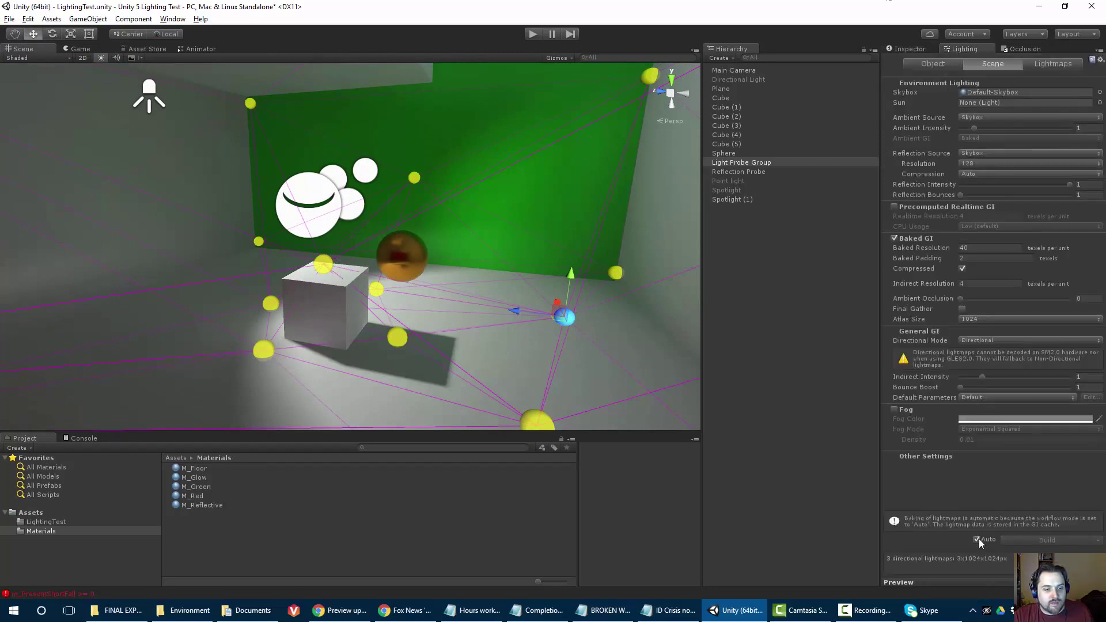
Select the sphere and examine which light probes around it influence its lighting while the scene bakes
right_click_drag(335, 225, 266, 239)
left_click(278, 228)
left_click(278, 232)
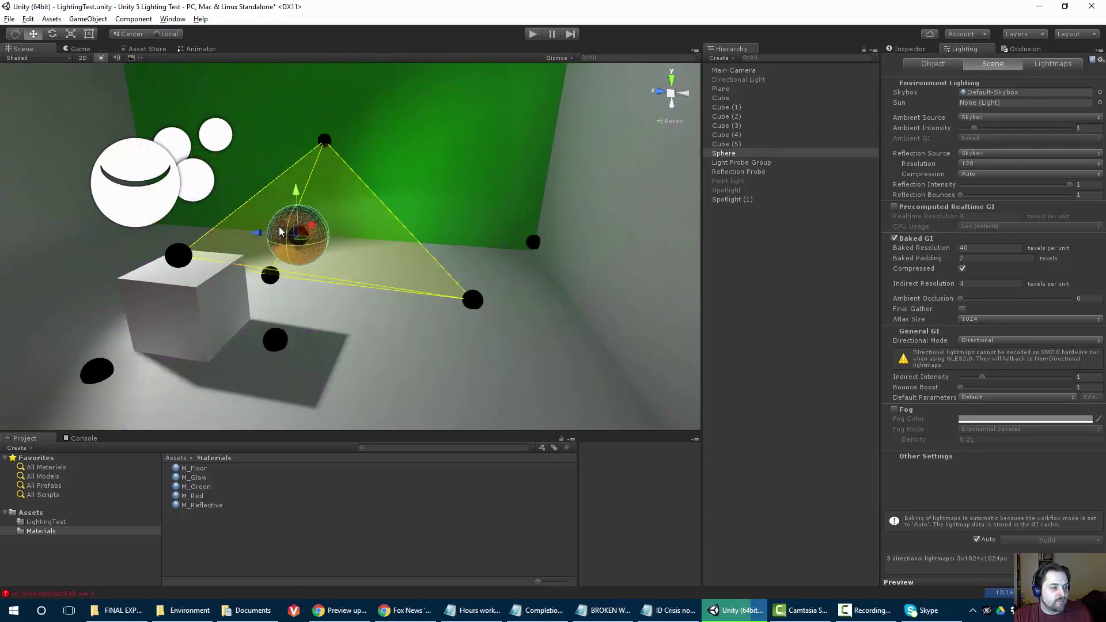
scroll(278, 232, "down", 3)
left_click_drag(281, 232, 176, 222, "alt")
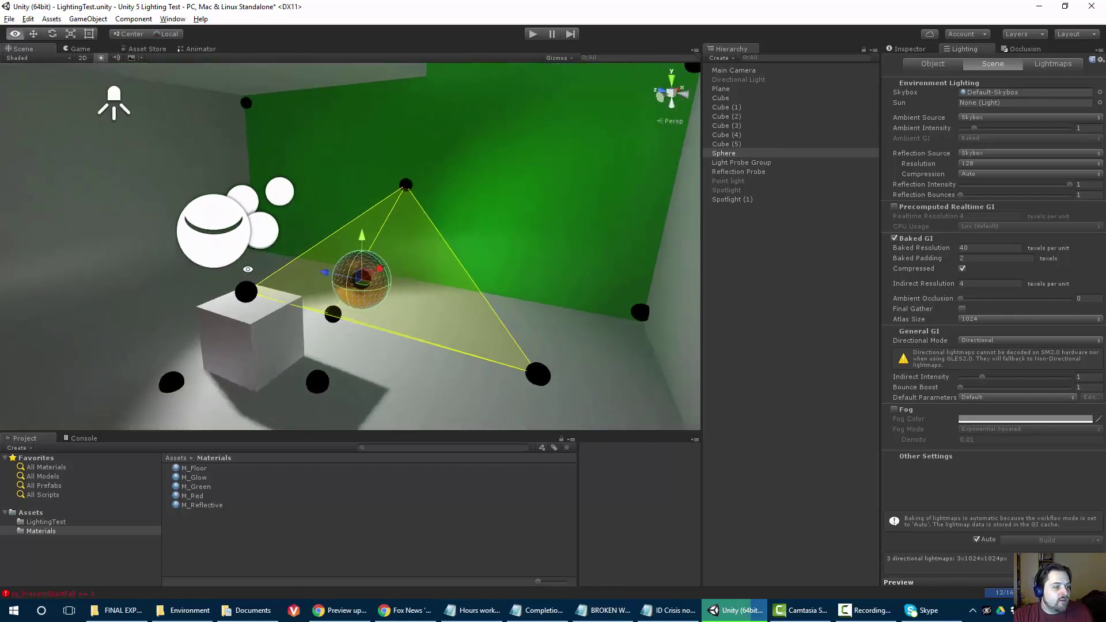
scroll(296, 276, "down", 2)
middle_click_drag(297, 282, 301, 236)
right_click_drag(301, 235, 316, 242)
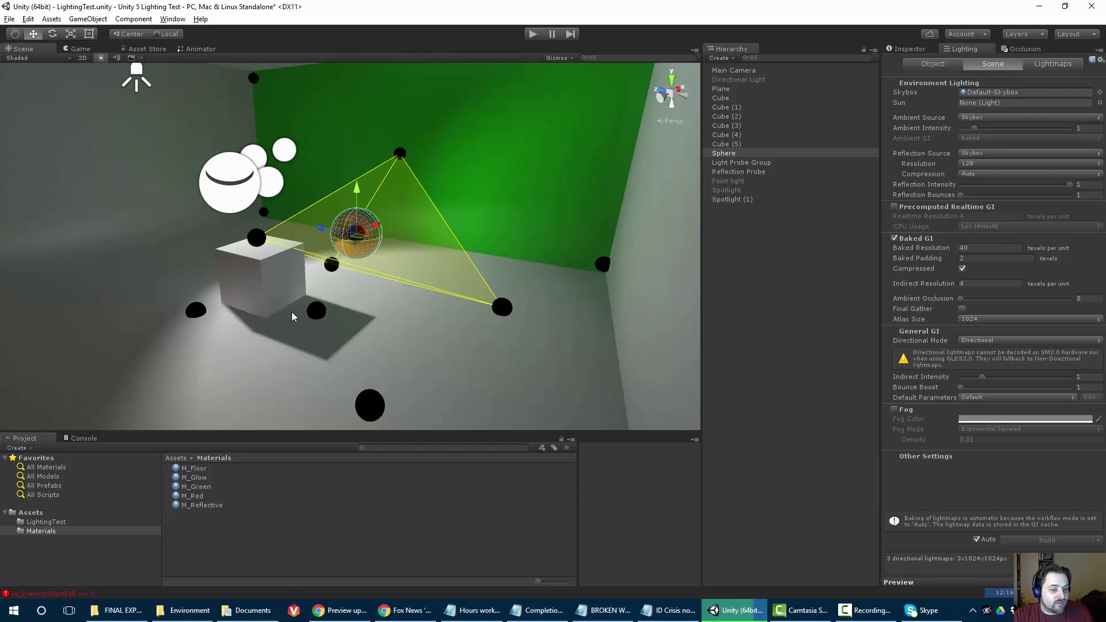
Examine the baked light probes around the sphere, the cube and its shadow from several angles
right_click_drag(274, 277, 344, 317)
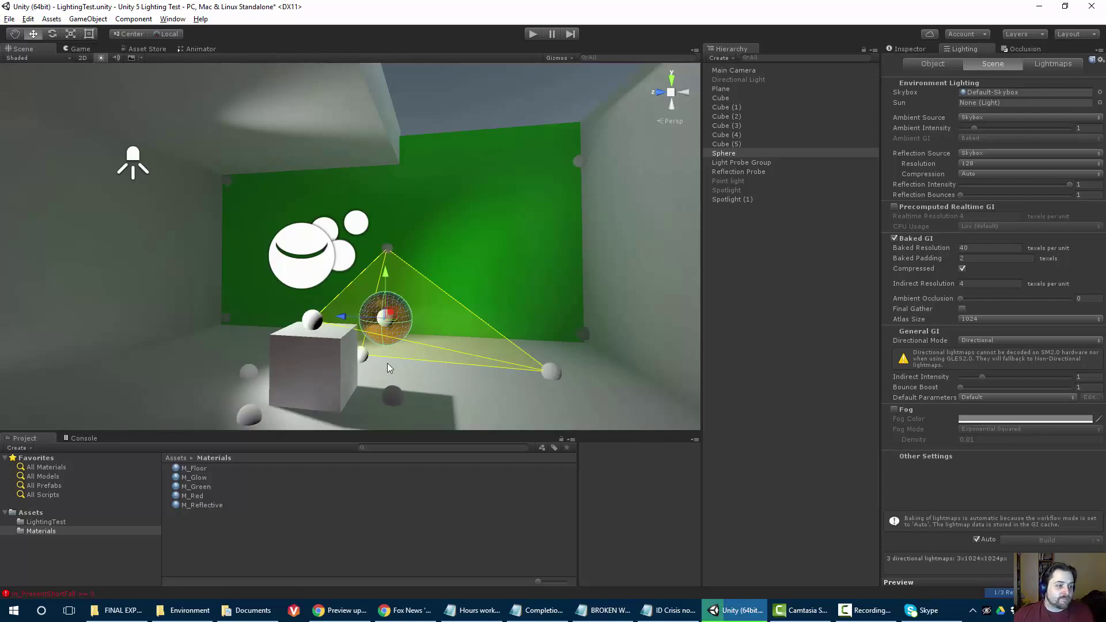
left_click_drag(378, 354, 245, 279, "alt")
scroll(394, 263, "up", 5, "alt")
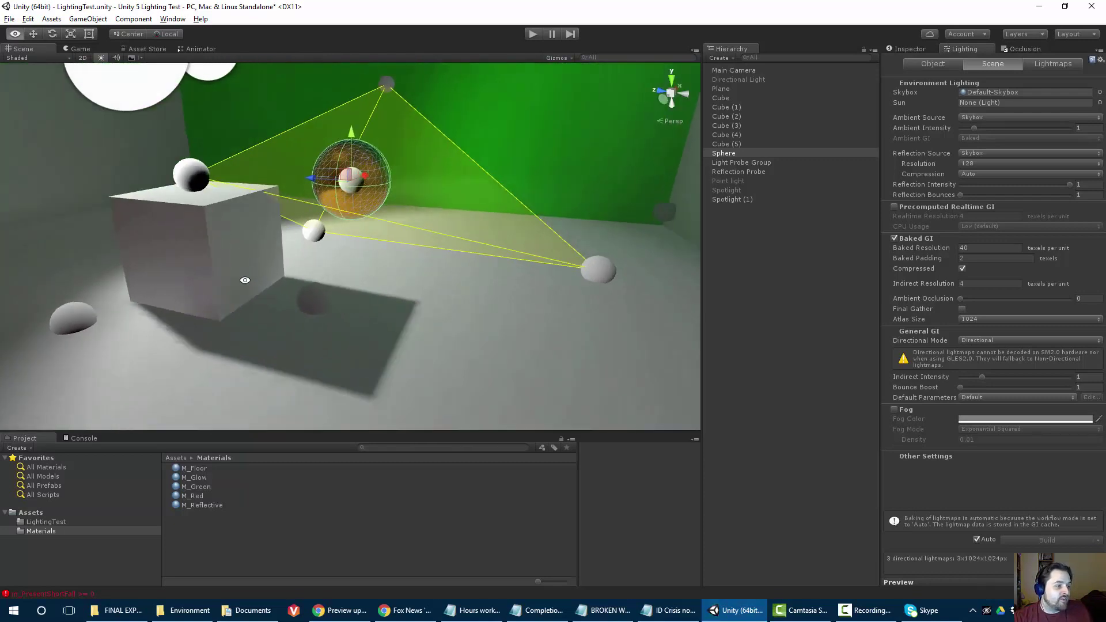
scroll(276, 317, "up", 5, "alt")
left_click_drag(276, 317, 291, 241, "alt")
Slide the sphere along the Z axis, past the cube, into the dim part of the room away from the spotlight
left_click_drag(435, 302, 159, 301)
left_click(158, 246)
left_click(225, 322)
left_click(361, 154)
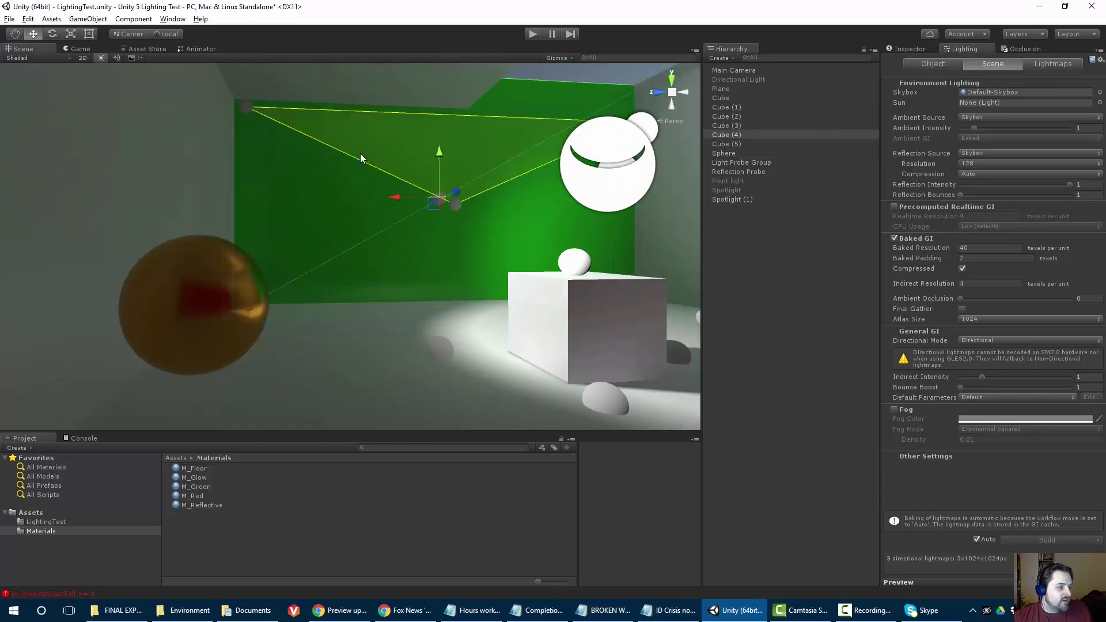
Move the sphere back along Z to the far side of the cube, at about Z -1.27
scroll(365, 158, "down", 4, "alt")
left_click_drag(366, 177, 485, 342, "alt")
left_click(229, 283)
left_click_drag(662, 331, 562, 248)
left_click(337, 295)
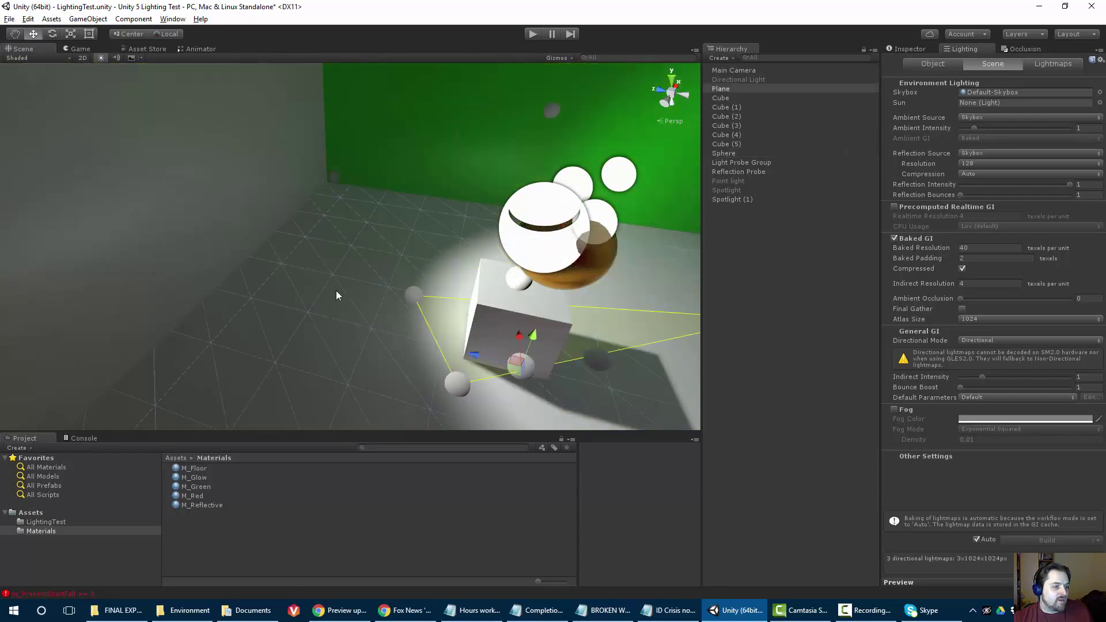
Select the sphere and examine its light probe influence and blended probe shading from several sides and up close
scroll(337, 295, "up", 1)
middle_click_drag(338, 295, 284, 290)
left_click_drag(284, 290, 279, 240, "alt")
left_click(372, 245)
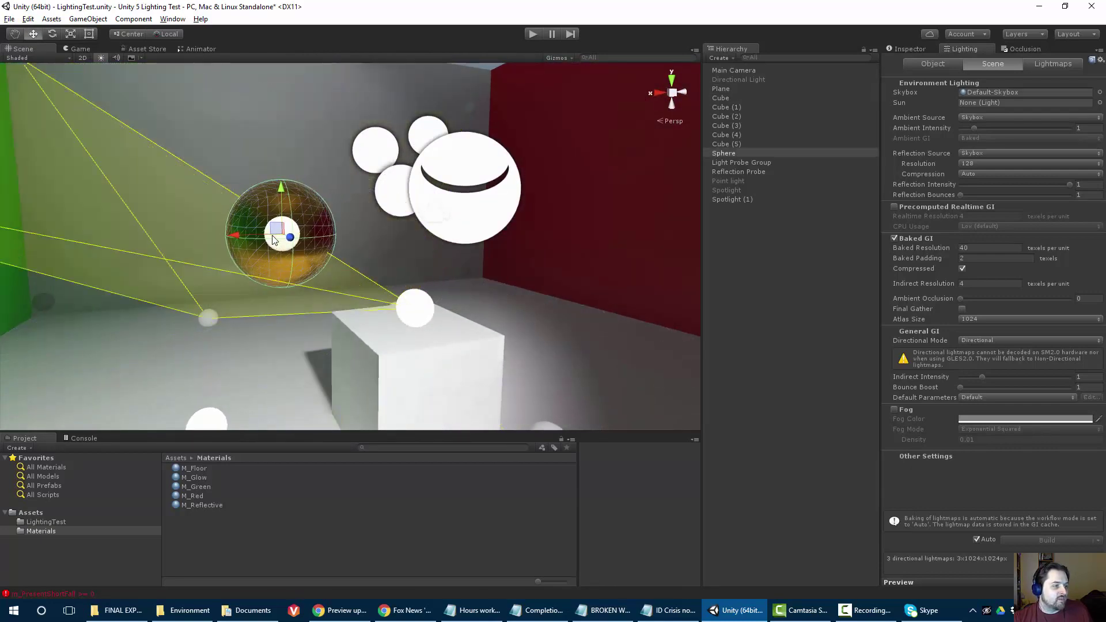
left_click(195, 316)
left_click_drag(195, 316, 345, 342, "alt")
left_click(245, 279)
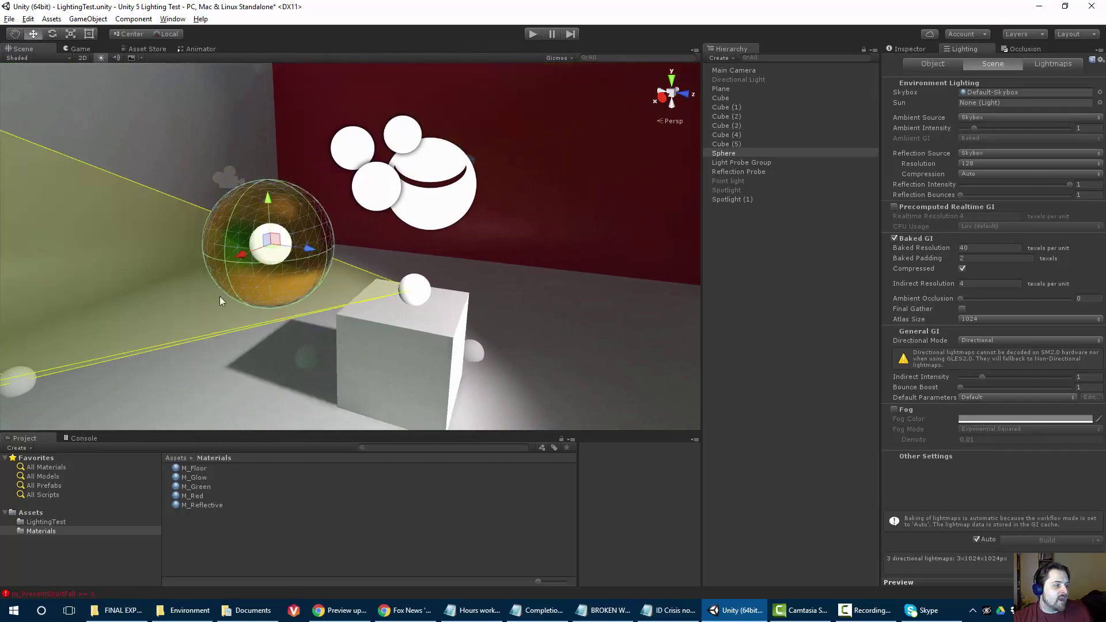
left_click_drag(220, 296, 287, 223, "alt")
left_click_drag(315, 269, 356, 255, "alt")
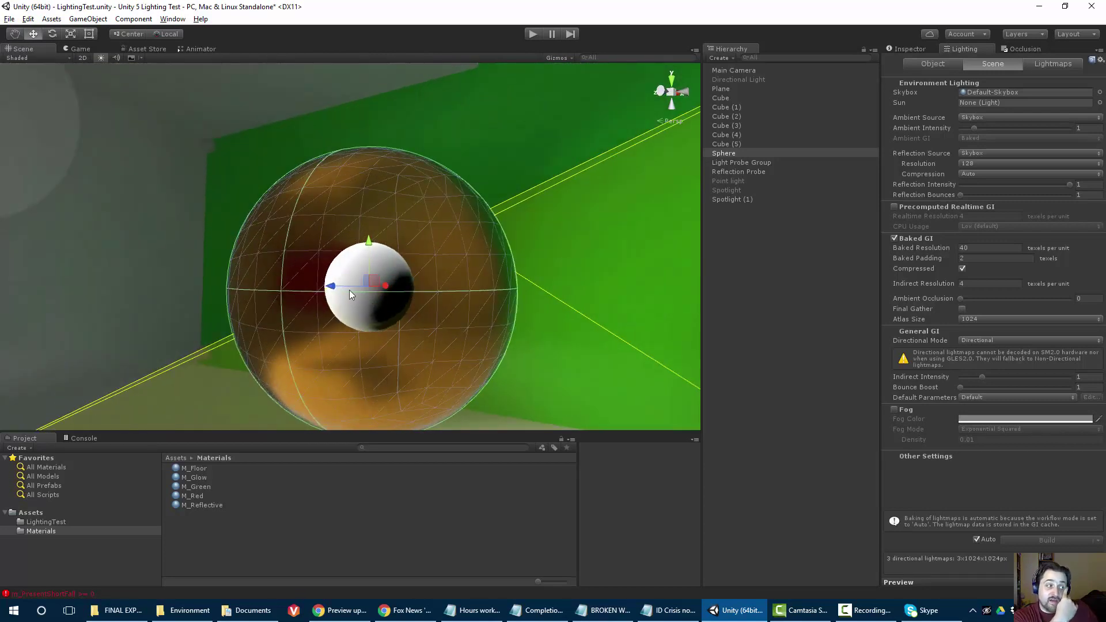
Set the sphere's M_Reflective material to Metallic 0, white albedo (FFFFFF) and Smoothness 0.711
left_click(901, 50)
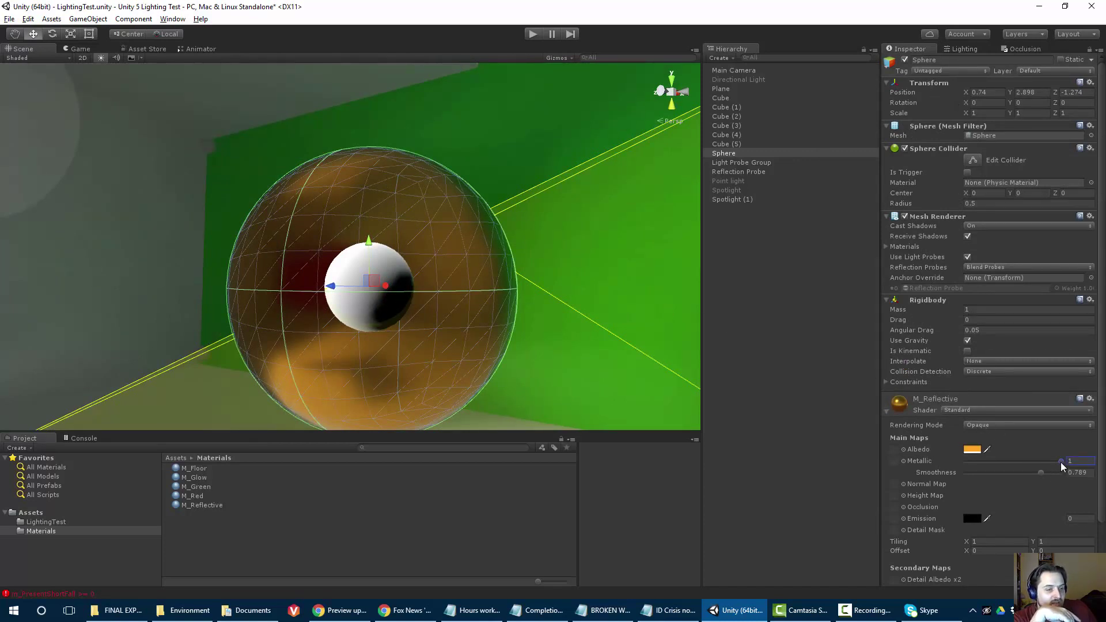
left_click_drag(1063, 464, 855, 477)
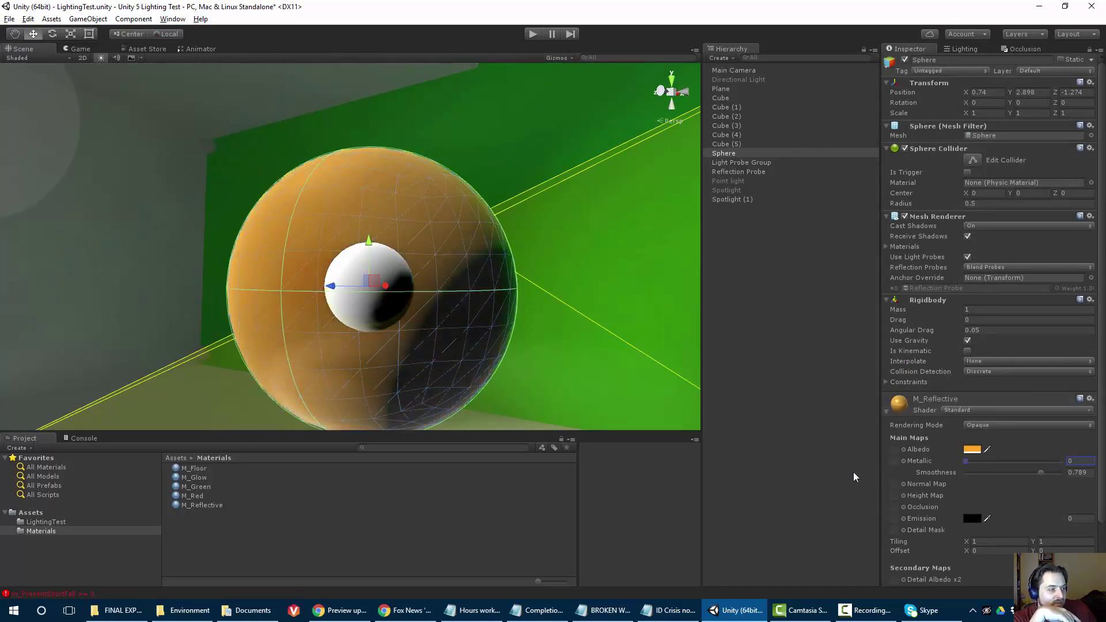
left_click(972, 450)
left_click_drag(634, 283, 563, 261)
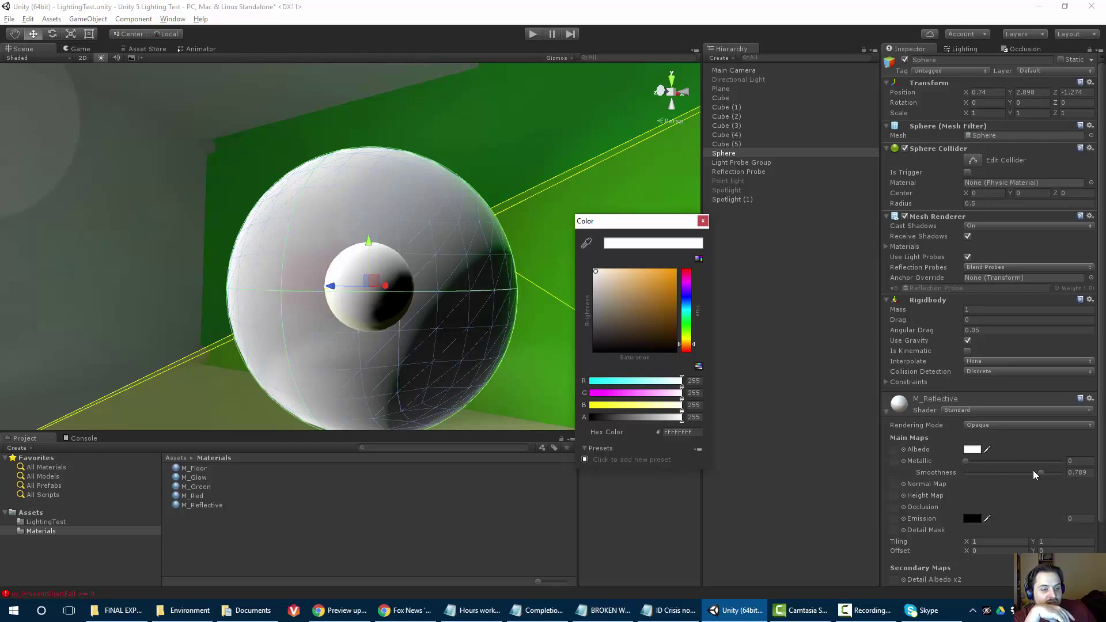
left_click_drag(1041, 474, 1035, 473)
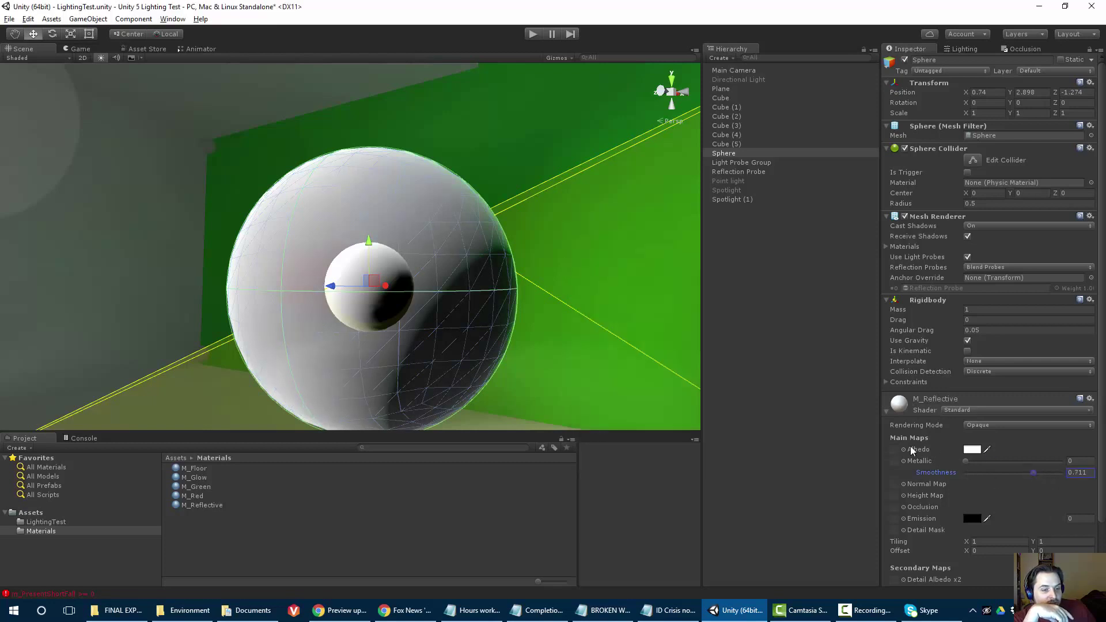
Move the whitened sphere along Z to about Z 3.10, in the dim area away from the spotlight, and check its shading
scroll(395, 205, "down", 10)
left_click(169, 204)
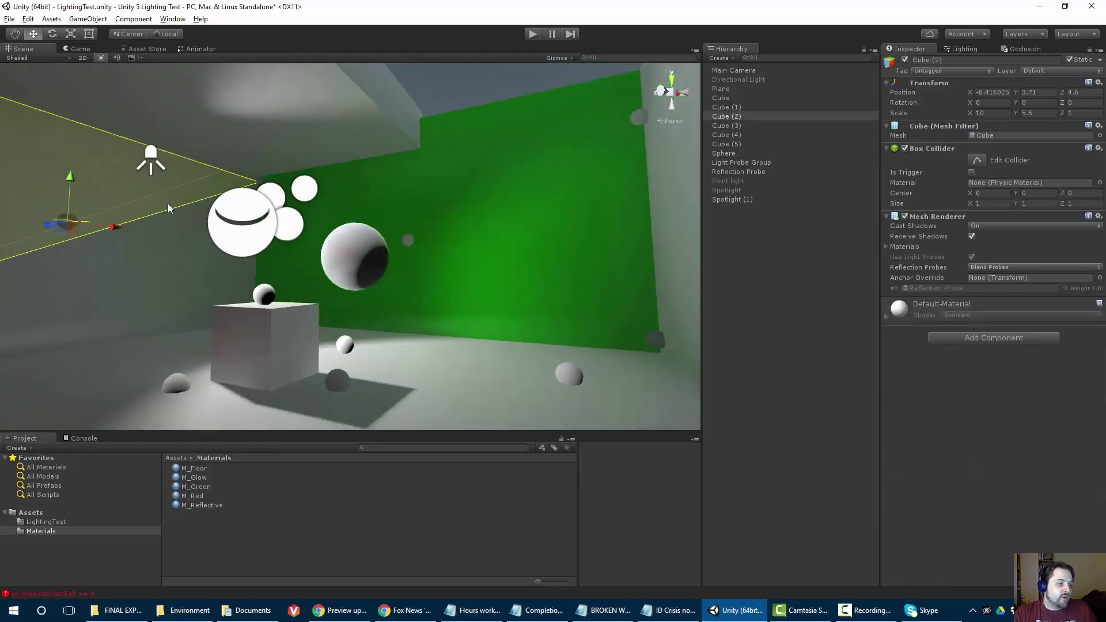
left_click_drag(169, 208, 230, 211, "alt")
left_click(336, 252)
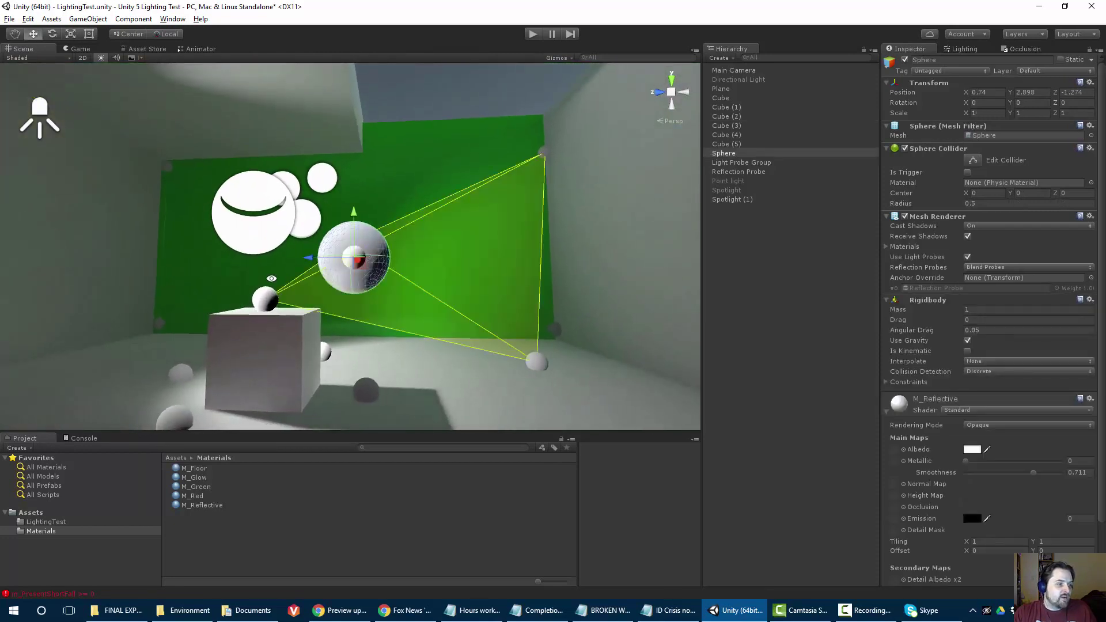
right_click_drag(271, 278, 337, 236)
left_click_drag(306, 228, 19, 224)
left_click(210, 251)
middle_click_drag(210, 252, 437, 252)
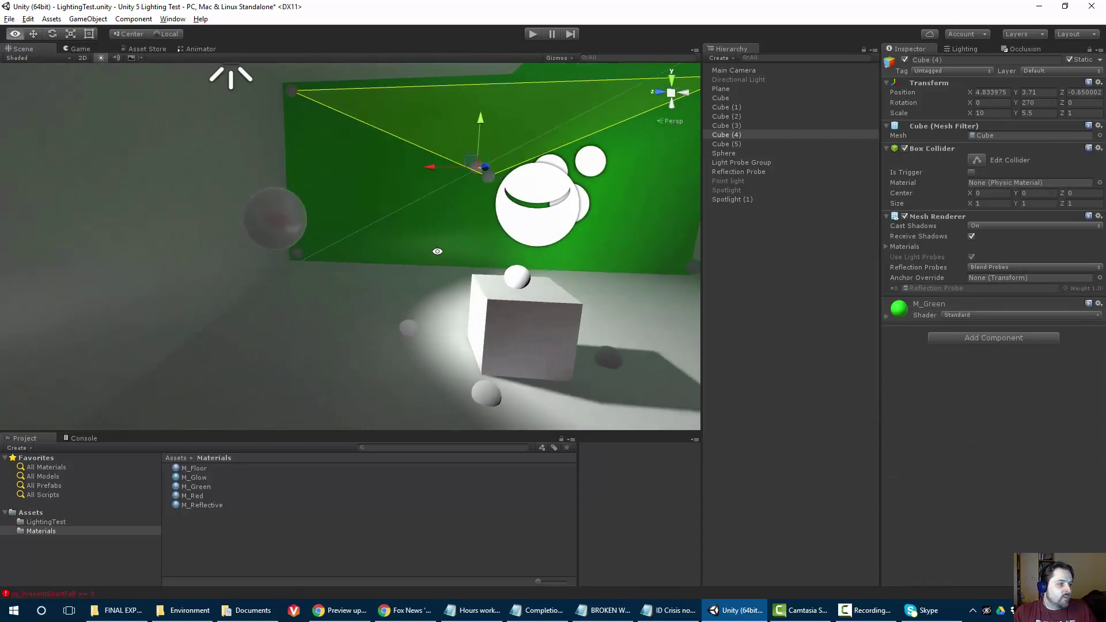
right_click_drag(437, 251, 293, 223)
left_click(293, 222)
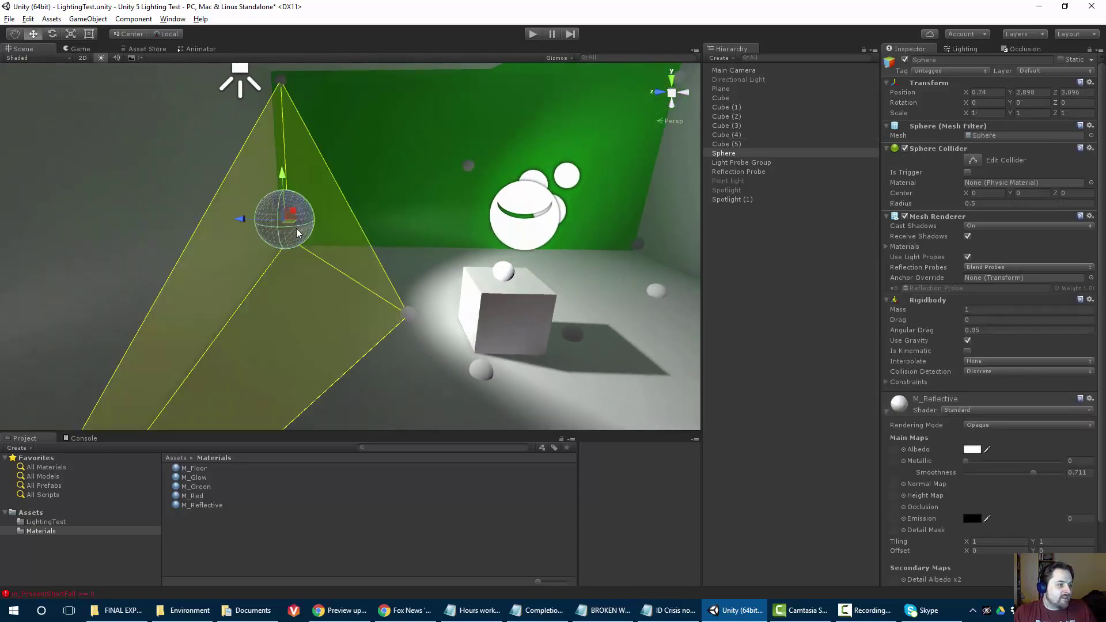
Move the sphere down into the cube's shadow, at about X -0.84, Y 1.66, Z -1.57, and check its probe shading
left_click_drag(298, 232, 493, 245)
left_click(416, 244)
middle_click_drag(415, 252, 227, 235)
left_click_drag(227, 236, 389, 255, "alt")
left_click(286, 241)
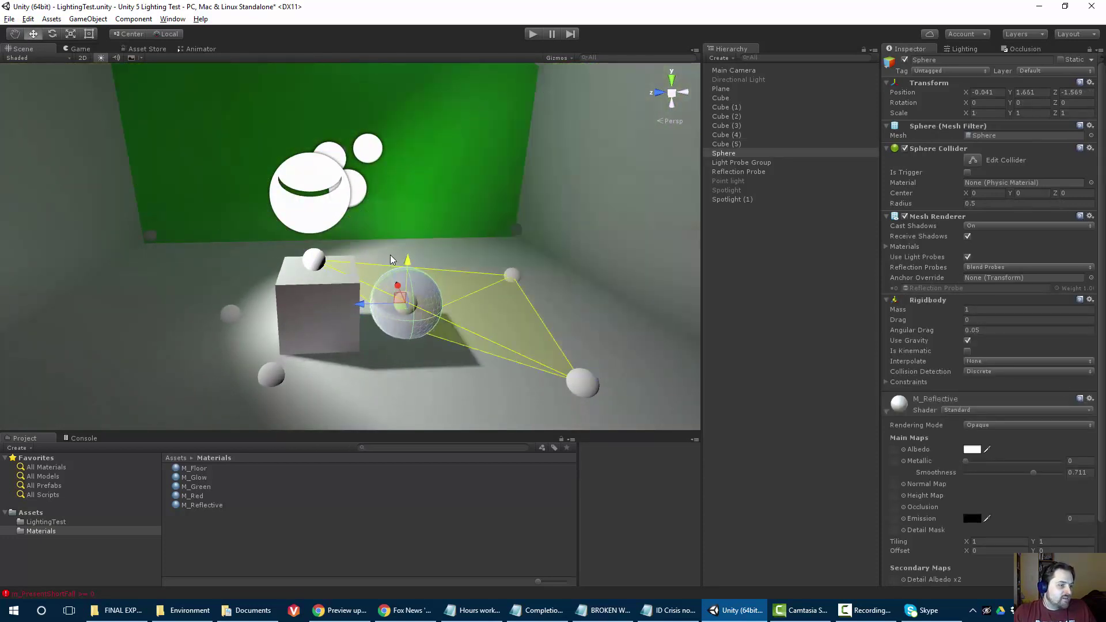
Shift the sphere closer to the cube, to about Z -1.43, and raise it to about Y 2.04
left_click_drag(358, 304, 348, 306)
left_click(438, 233)
scroll(440, 267, "up", 3)
left_click_drag(440, 266, 262, 288, "alt")
right_click_drag(263, 288, 311, 311)
left_click(316, 314)
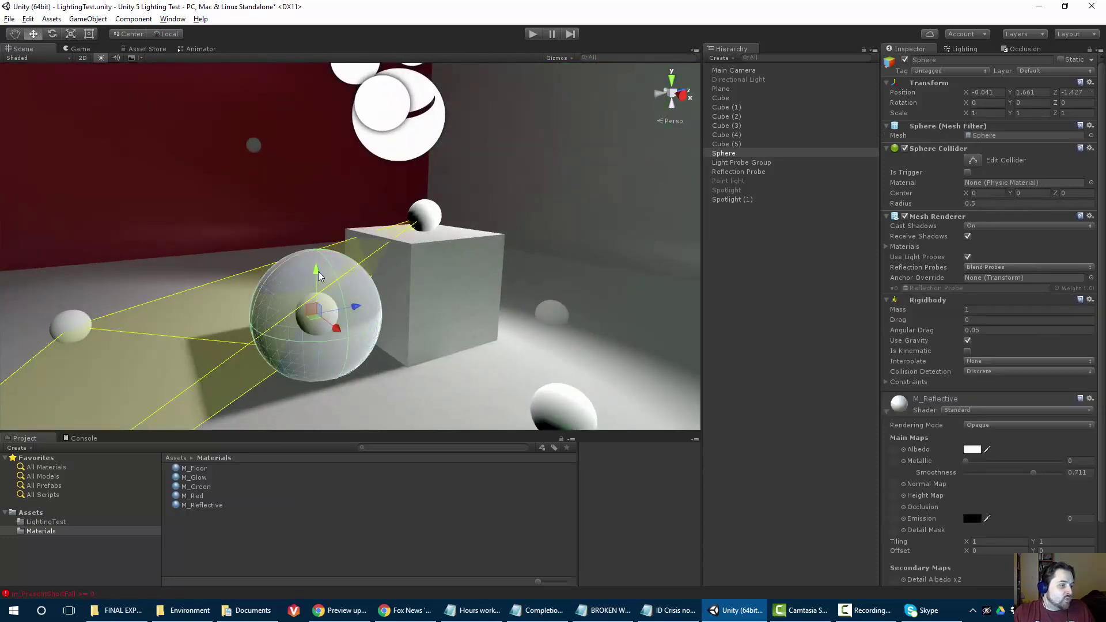
left_click_drag(318, 271, 293, 296)
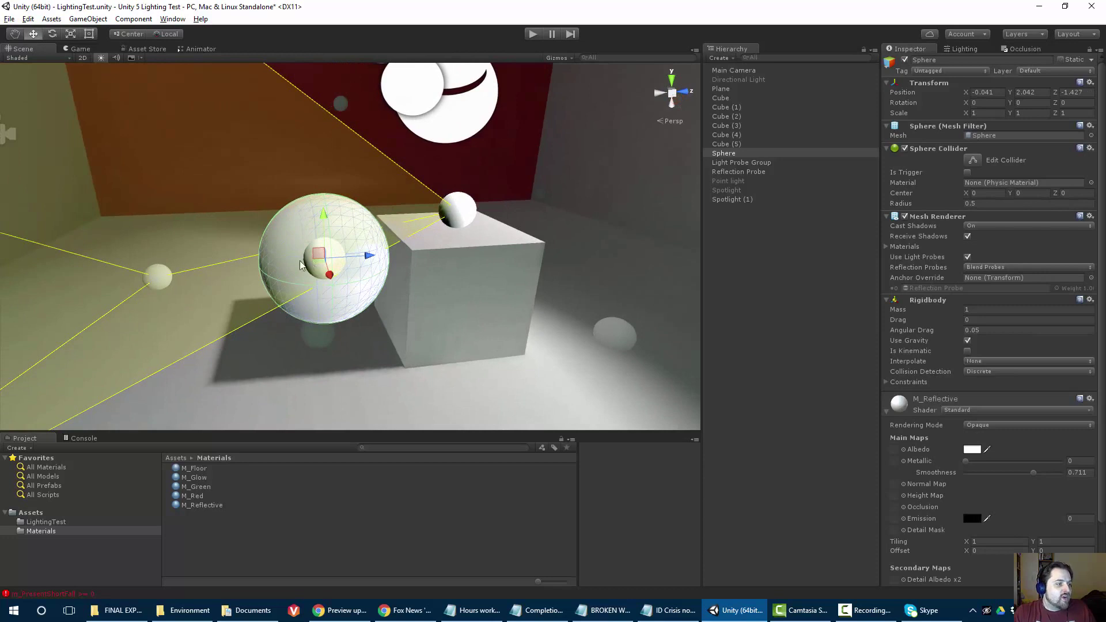
Move the sphere out of the cube's shadow to about X -0.37, Y 2.89, Z -2.51 and check which probes influence it
left_click_drag(317, 255, 189, 248)
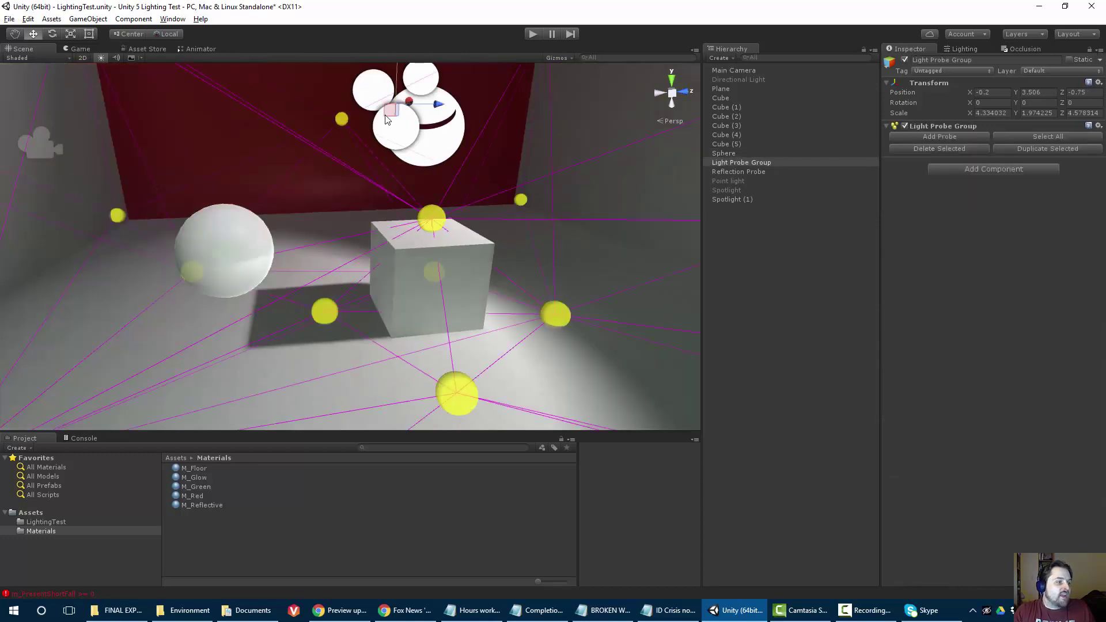
left_click_drag(295, 114, 337, 249, "alt")
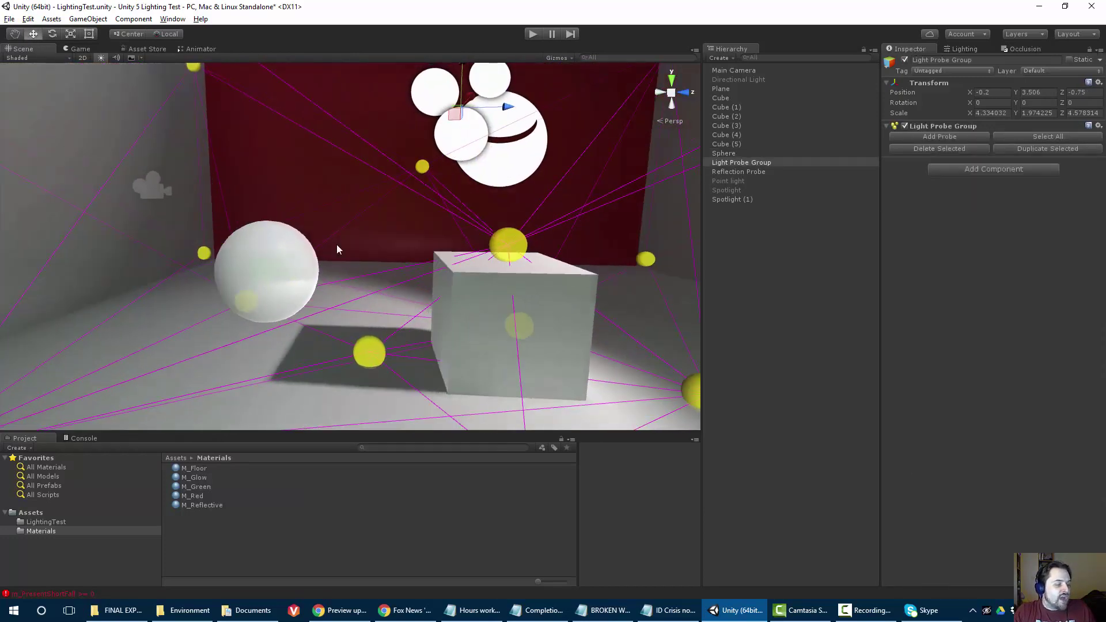
left_click(293, 290)
scroll(293, 209, "down", 3, "alt")
left_click_drag(270, 221, 262, 147)
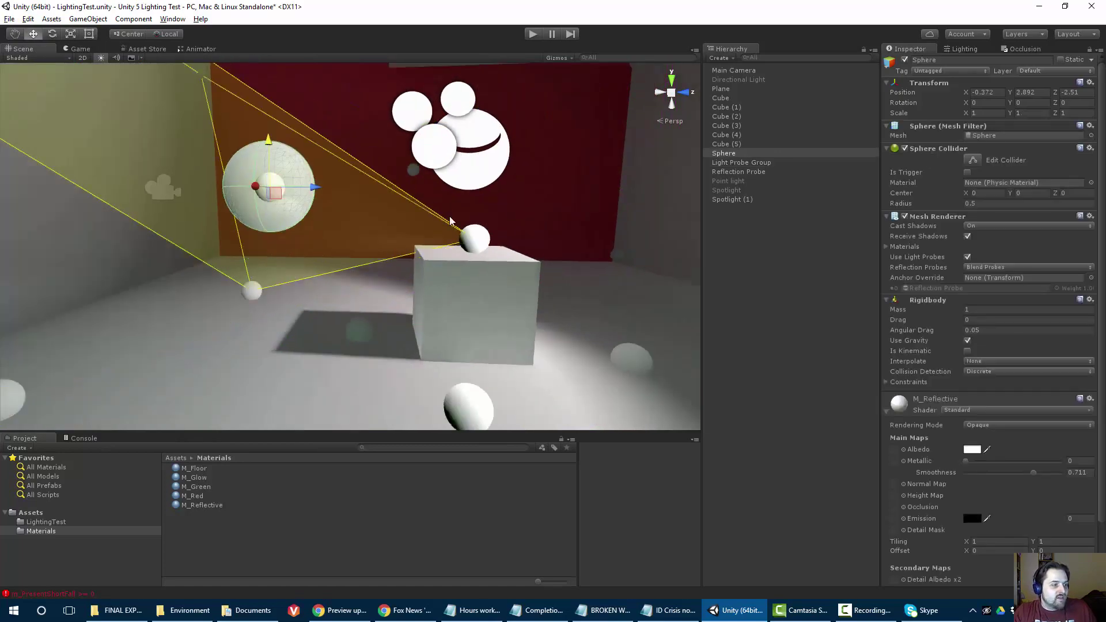
left_click(450, 221)
left_click_drag(450, 221, 350, 241, "alt")
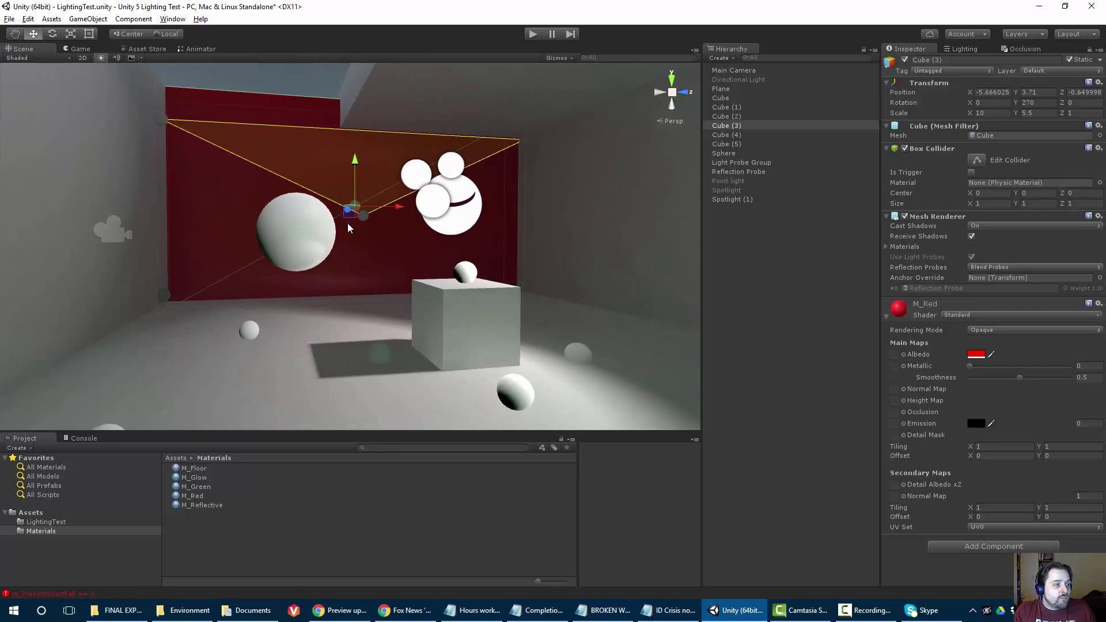
left_click(298, 235)
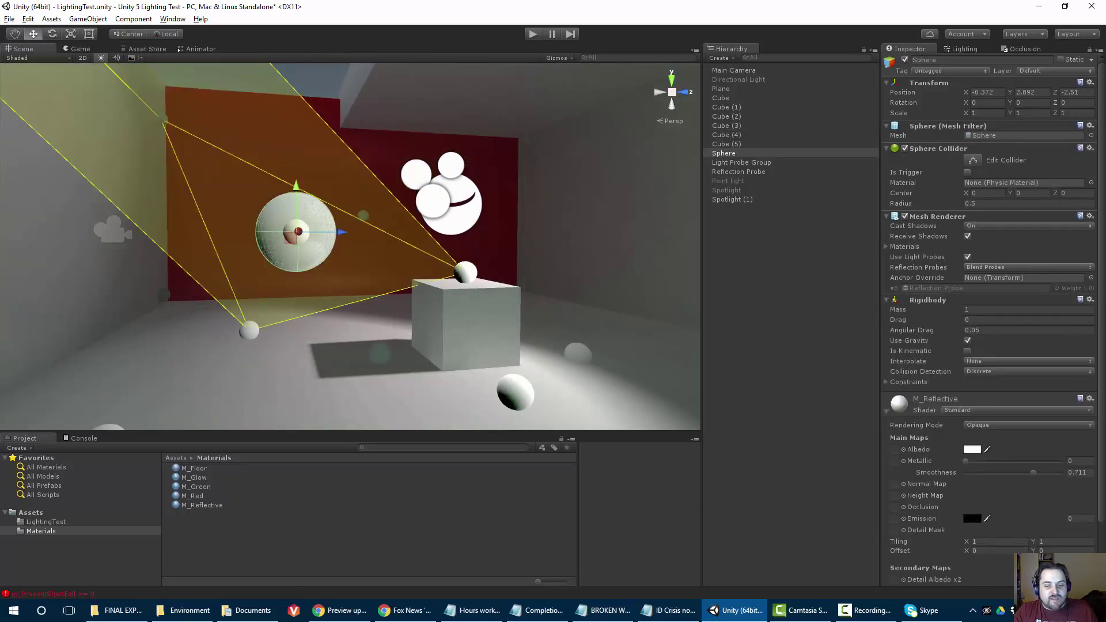